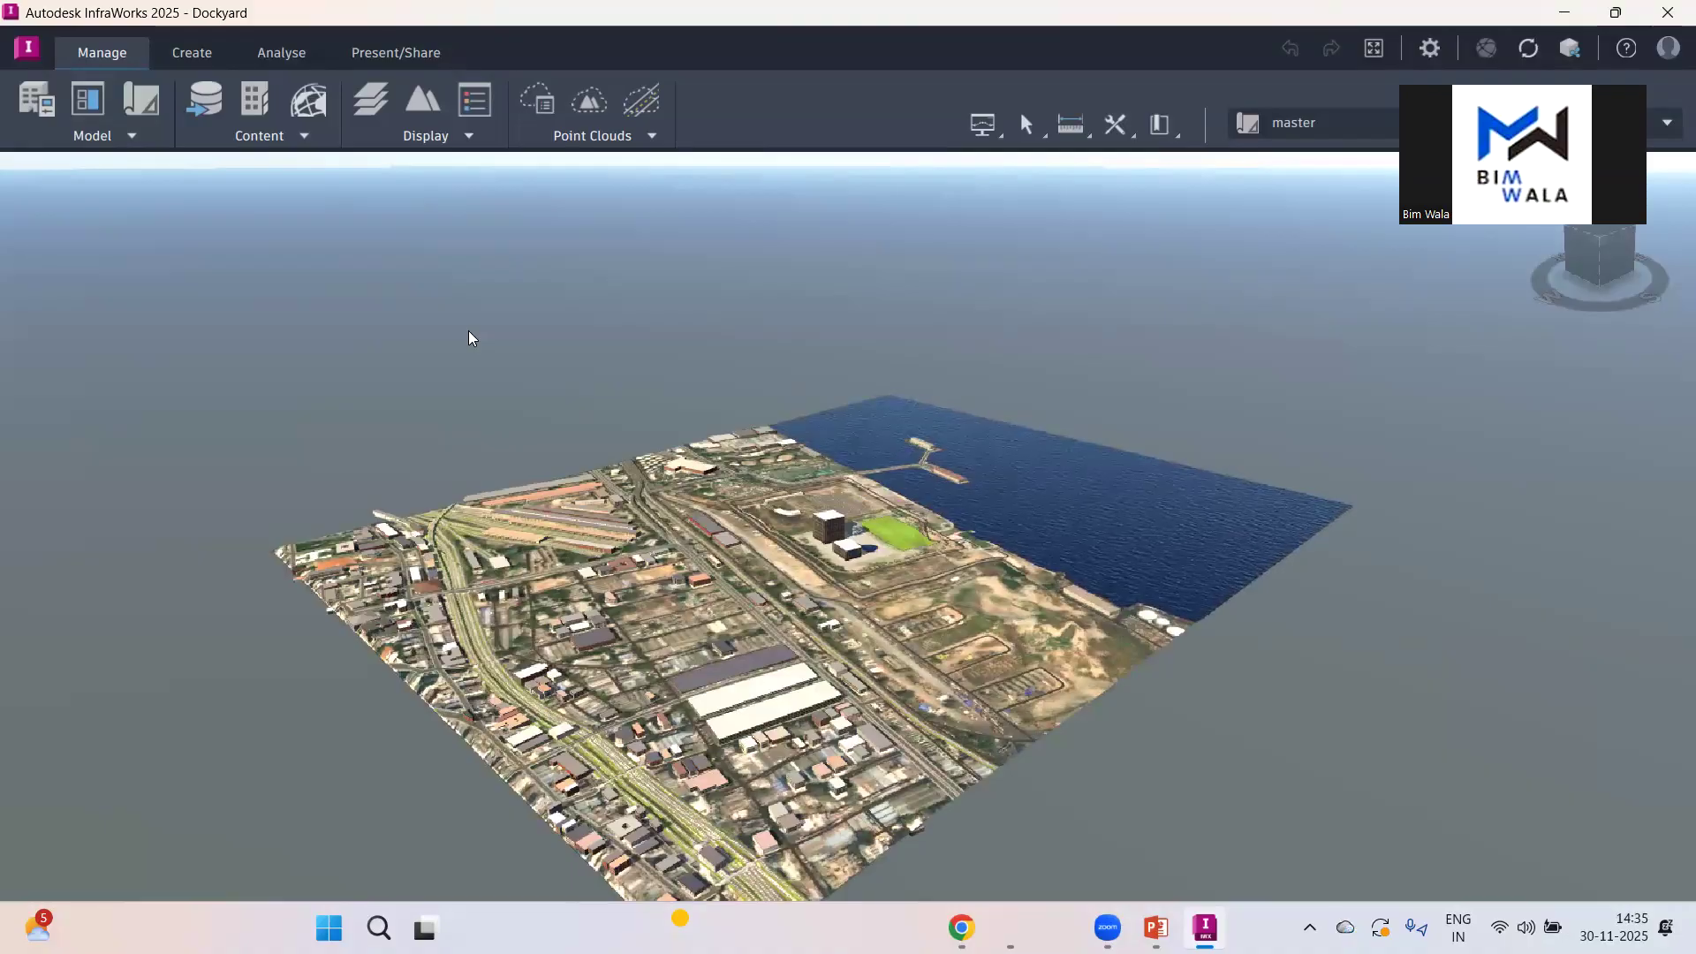
Step: Examine the lamp-lined component road with the straight tunnel beside the parking lot, including its attributes and geometry
{"action": "left_click_drag", "start_coordinate": [794, 605], "coordinate": [1070, 663]}
{"action": "scroll", "coordinate": [934, 485], "scroll_direction": "up", "scroll_amount": 2}
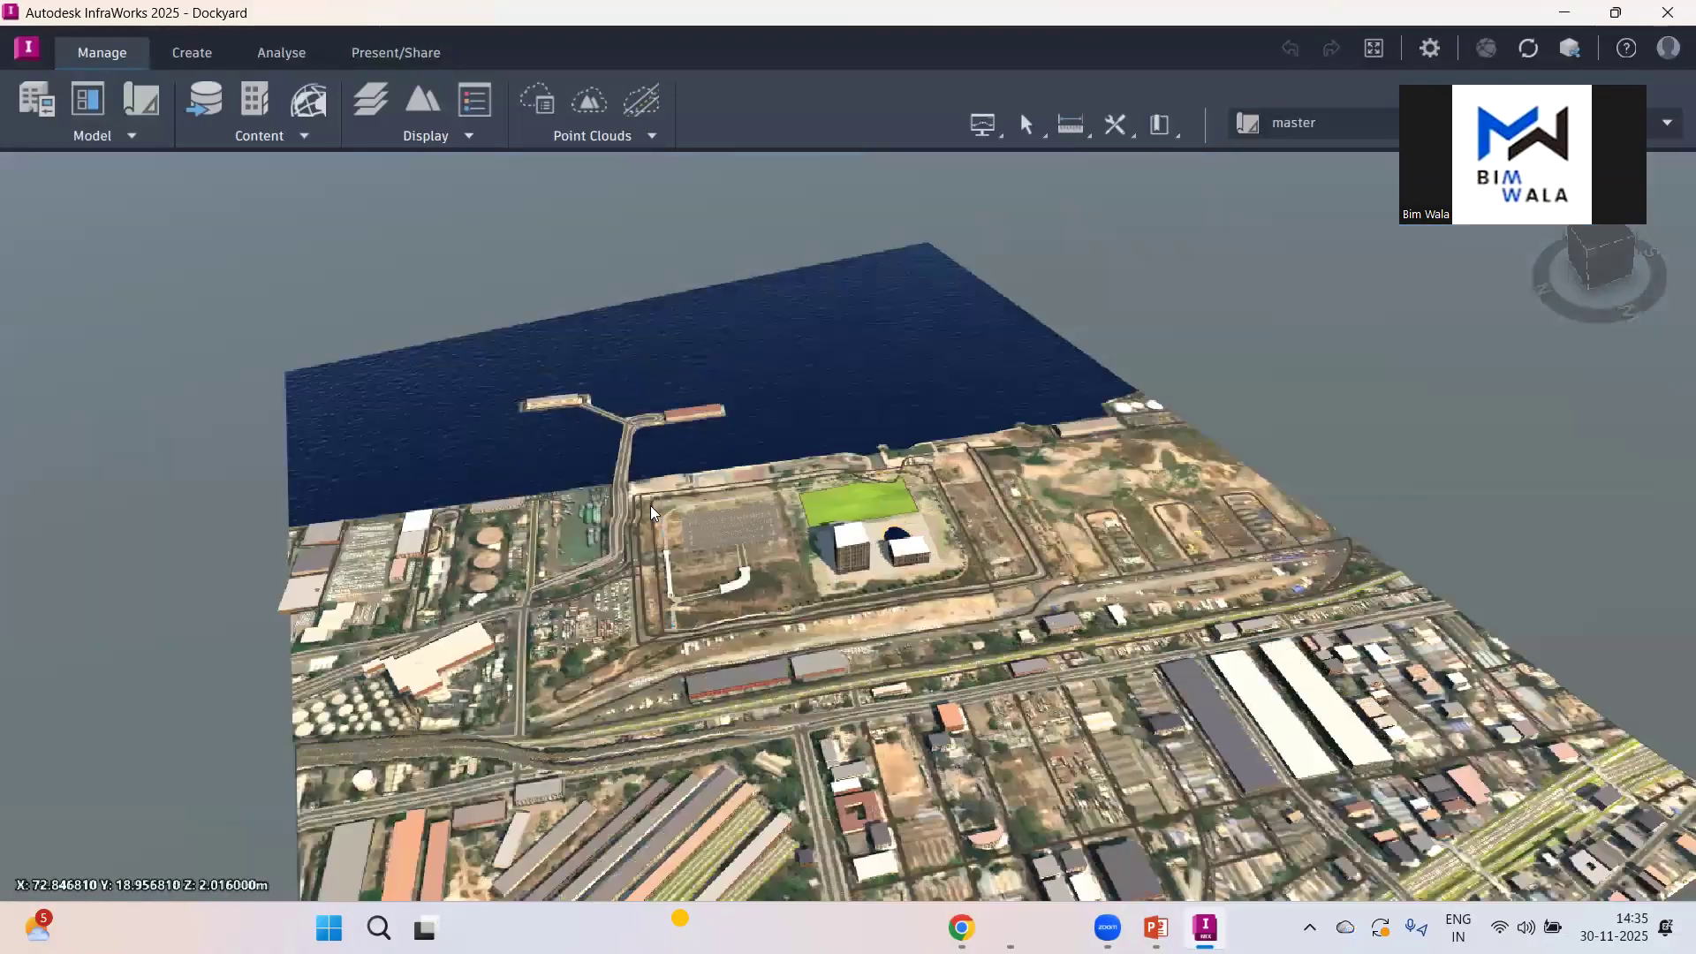
{"action": "scroll", "coordinate": [668, 715], "scroll_direction": "up", "scroll_amount": 5}
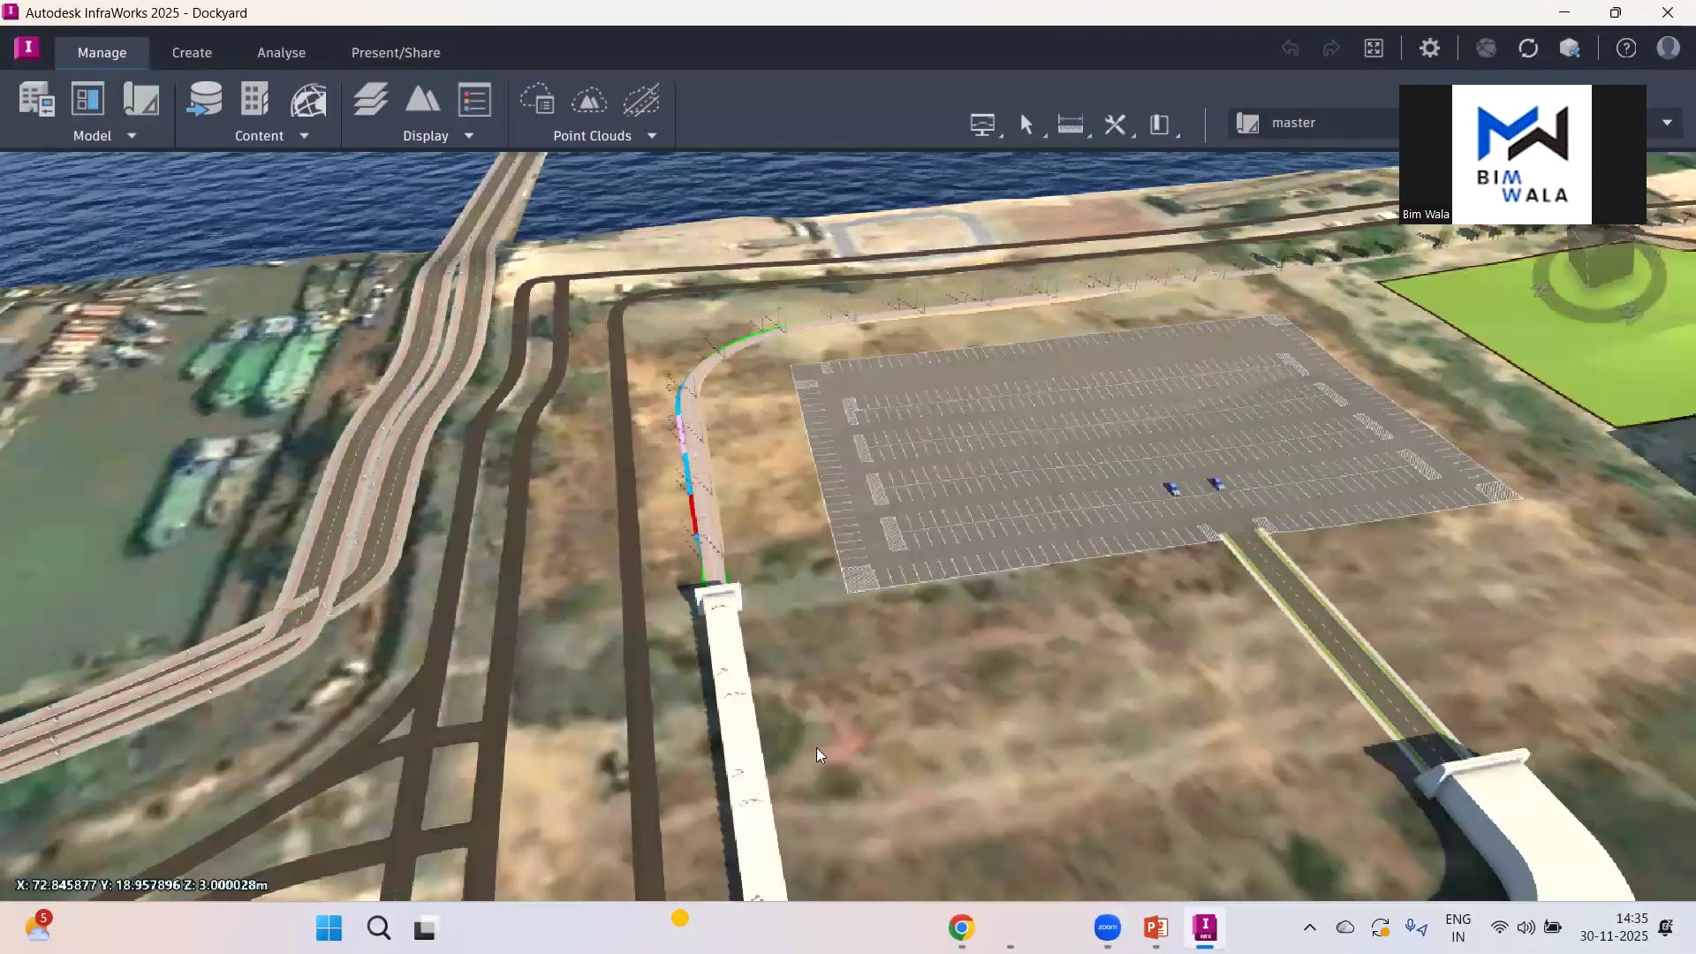
{"action": "left_click_drag", "start_coordinate": [1050, 605], "coordinate": [1216, 635]}
{"action": "left_click_drag", "start_coordinate": [583, 572], "coordinate": [849, 532]}
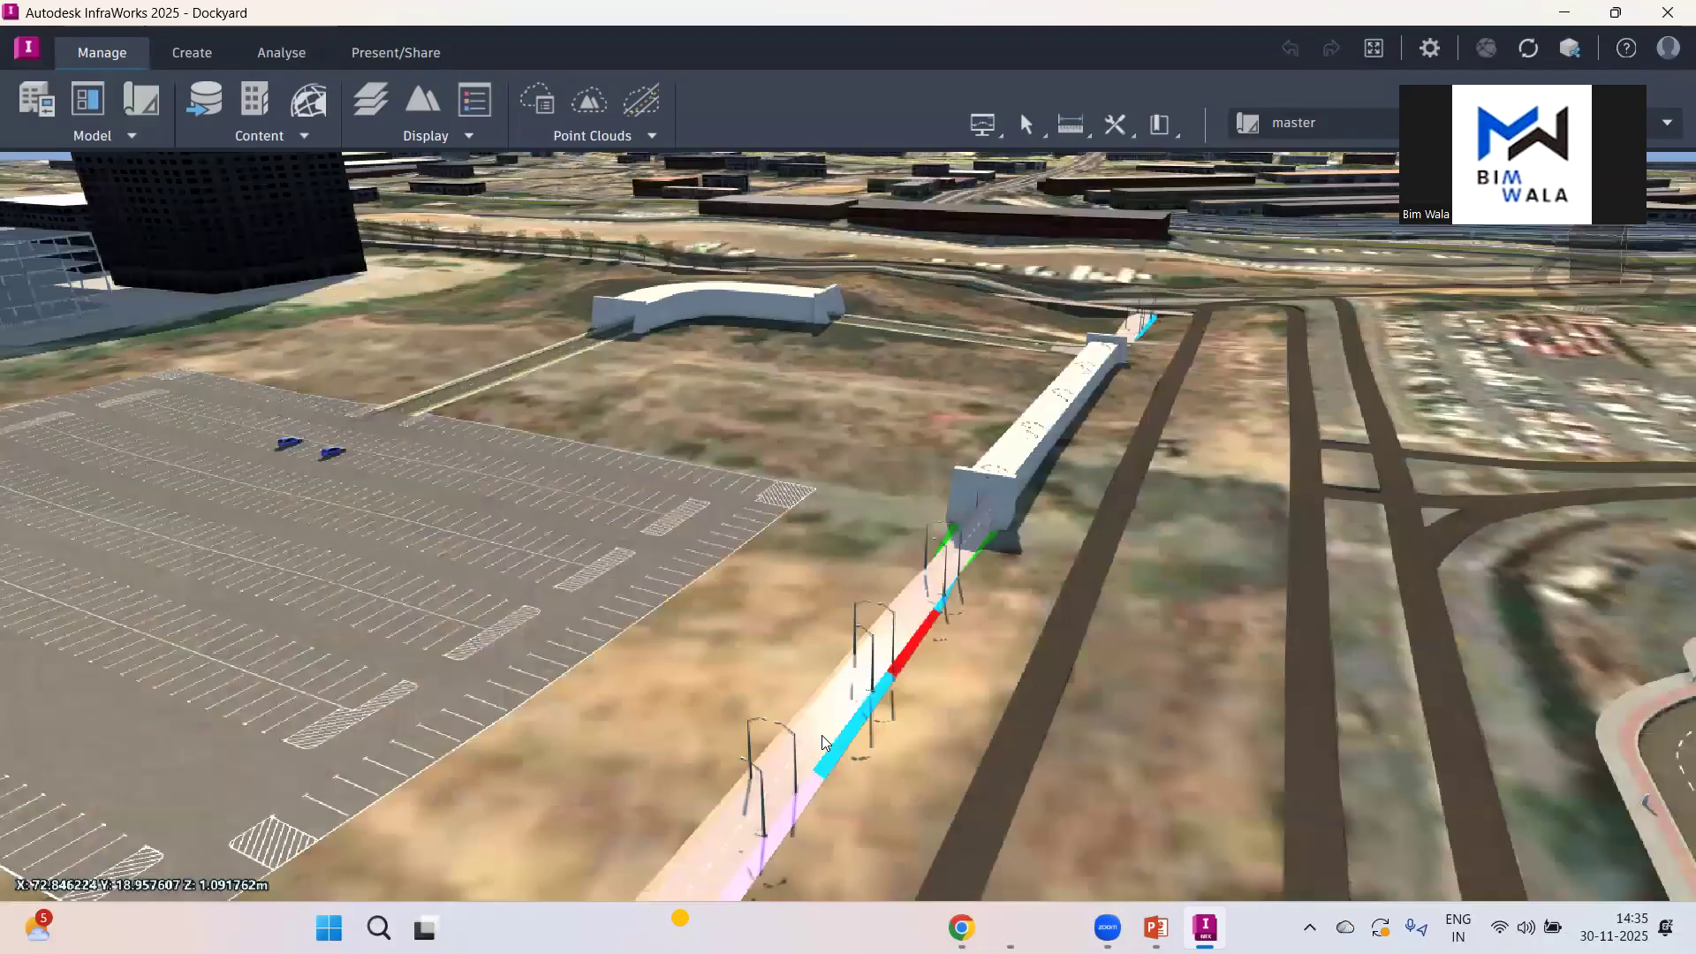
{"action": "left_click_drag", "start_coordinate": [822, 742], "coordinate": [848, 771]}
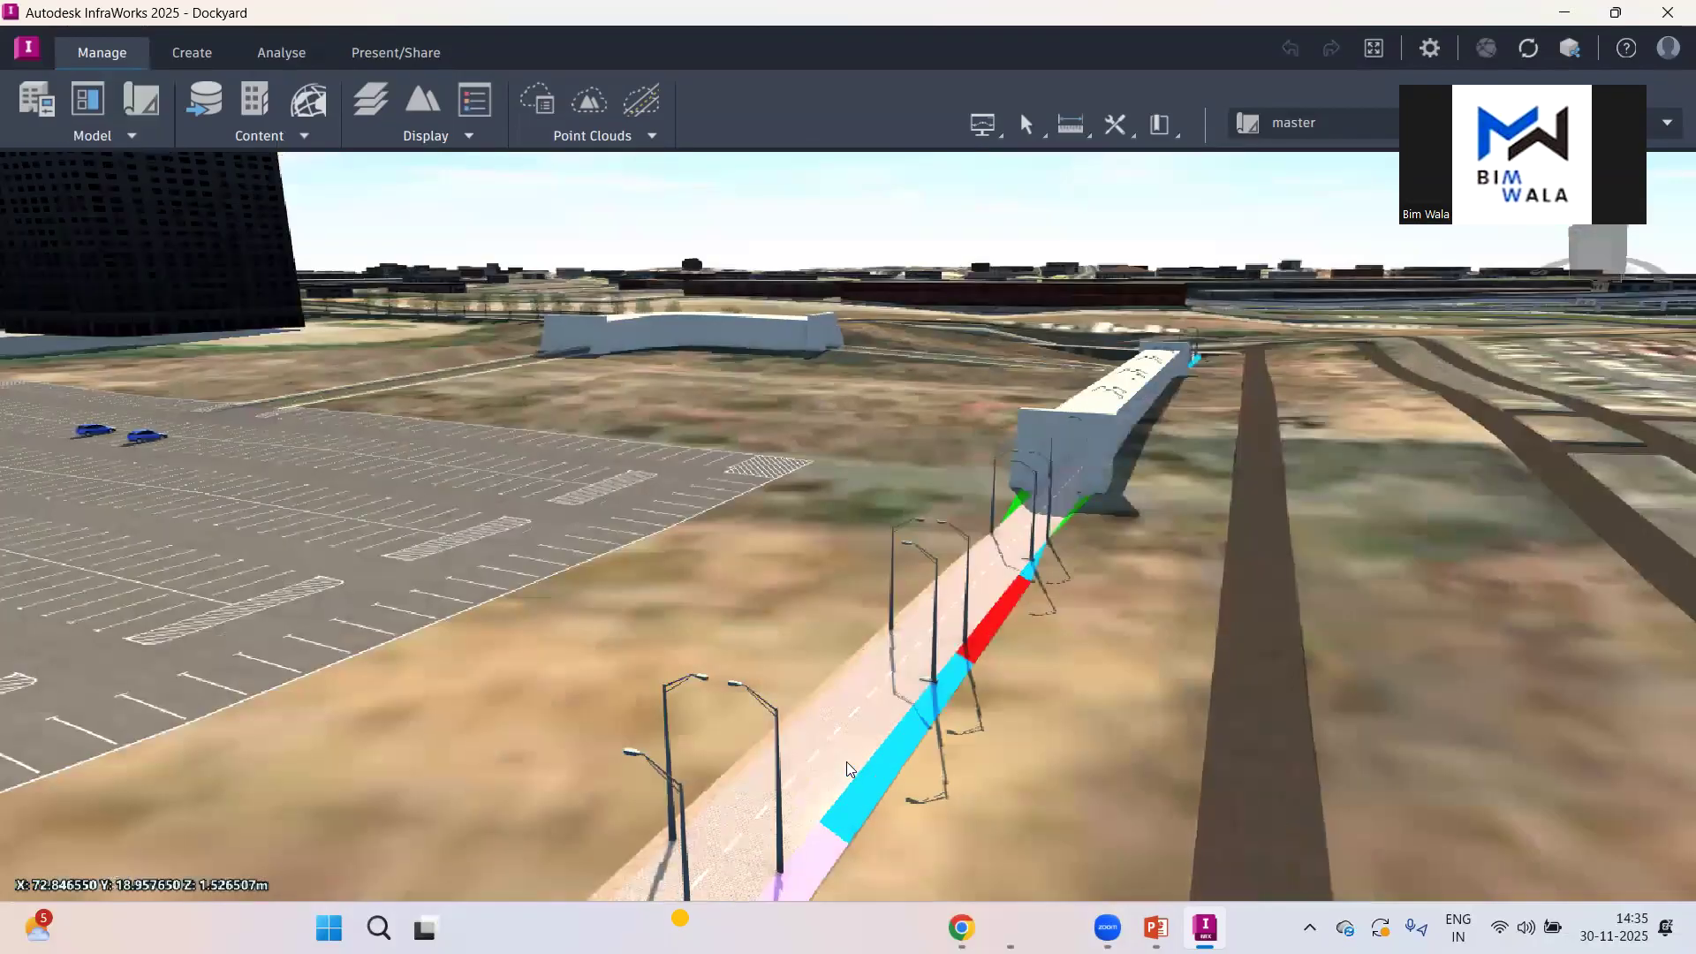
{"action": "left_click", "coordinate": [849, 769]}
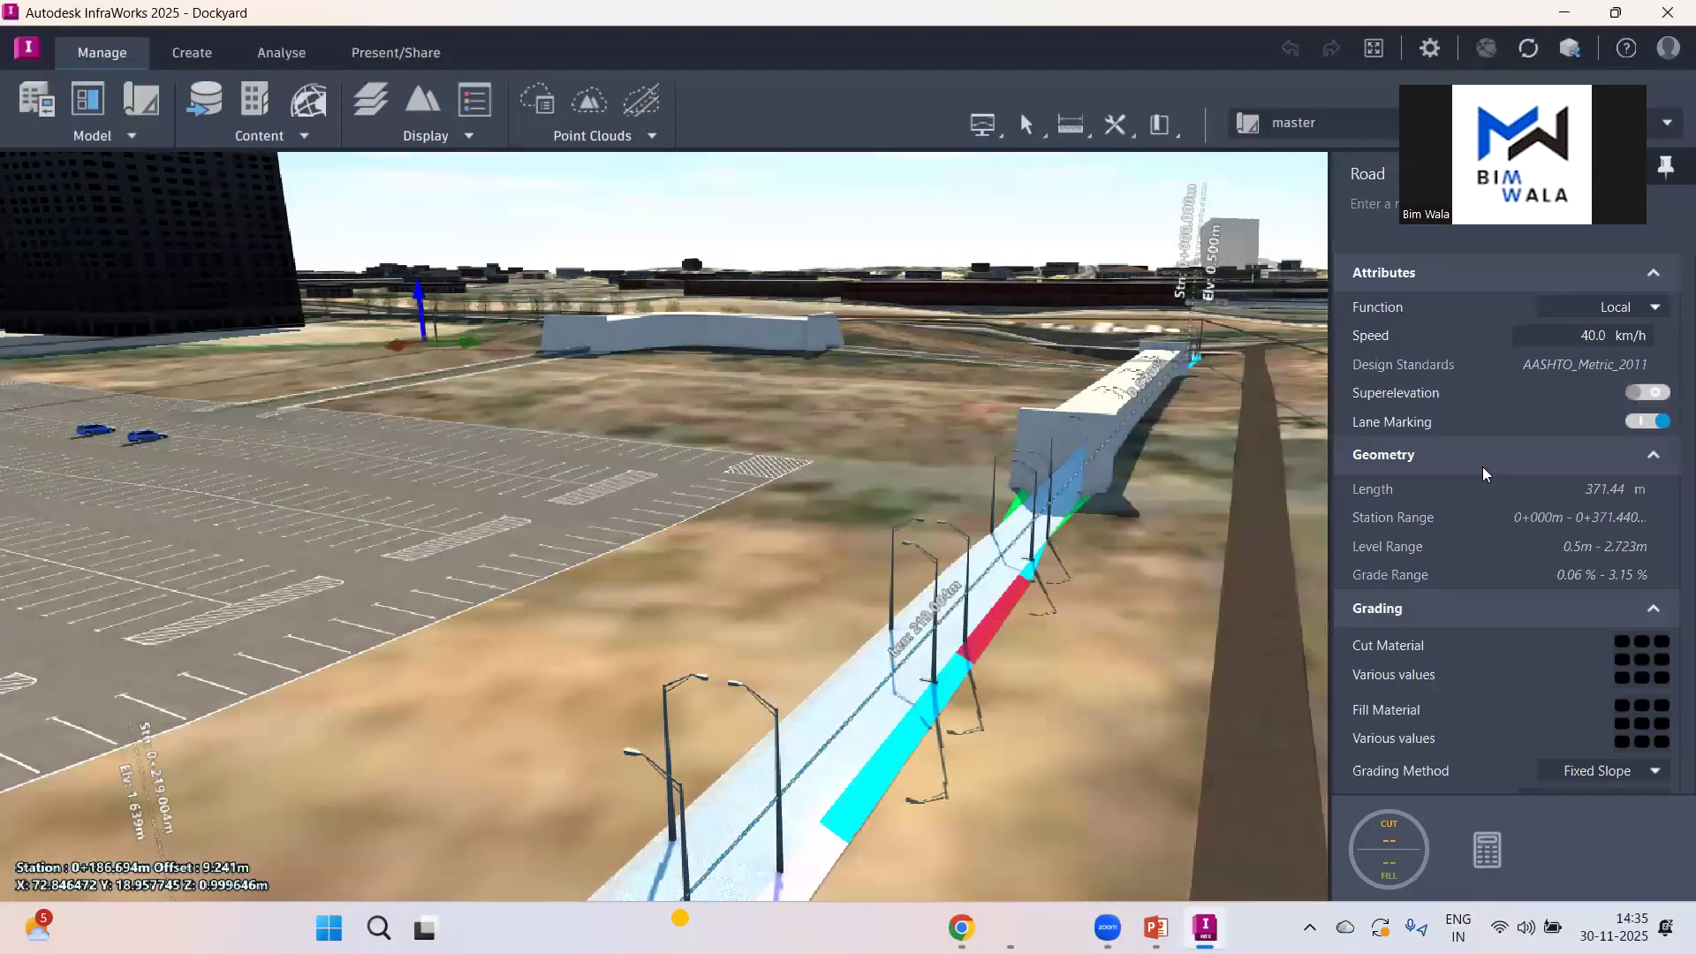
{"action": "left_click_drag", "start_coordinate": [1063, 792], "coordinate": [703, 844]}
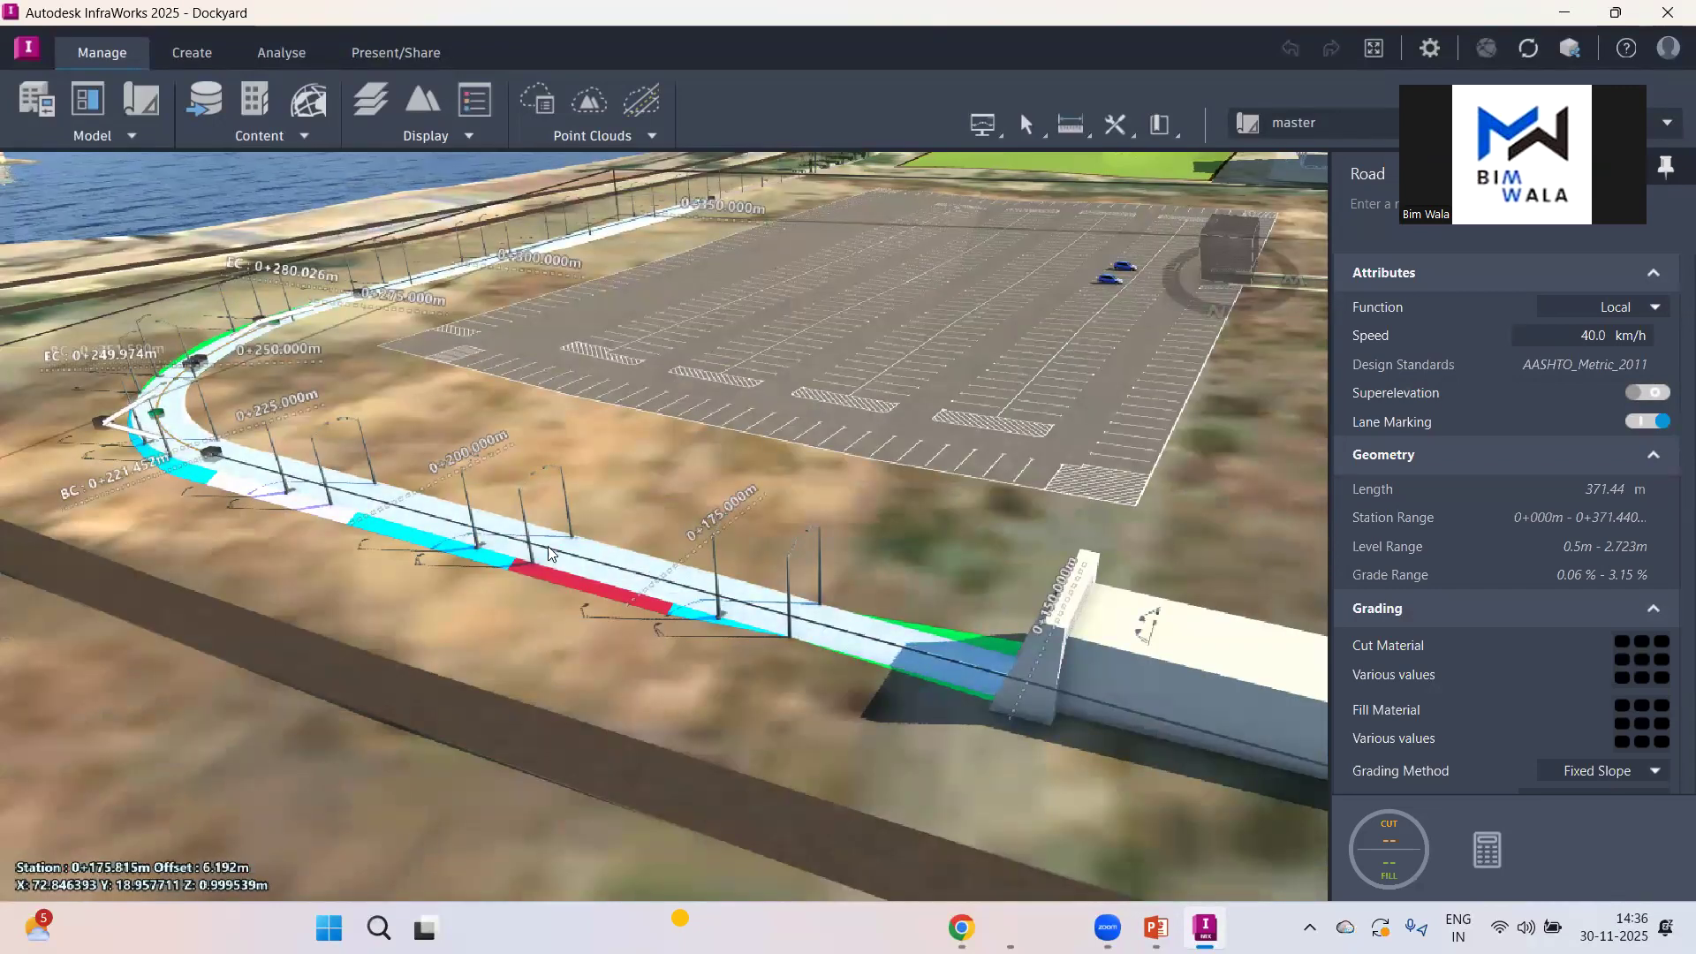
{"action": "scroll", "coordinate": [305, 592], "scroll_direction": "down", "scroll_amount": 5}
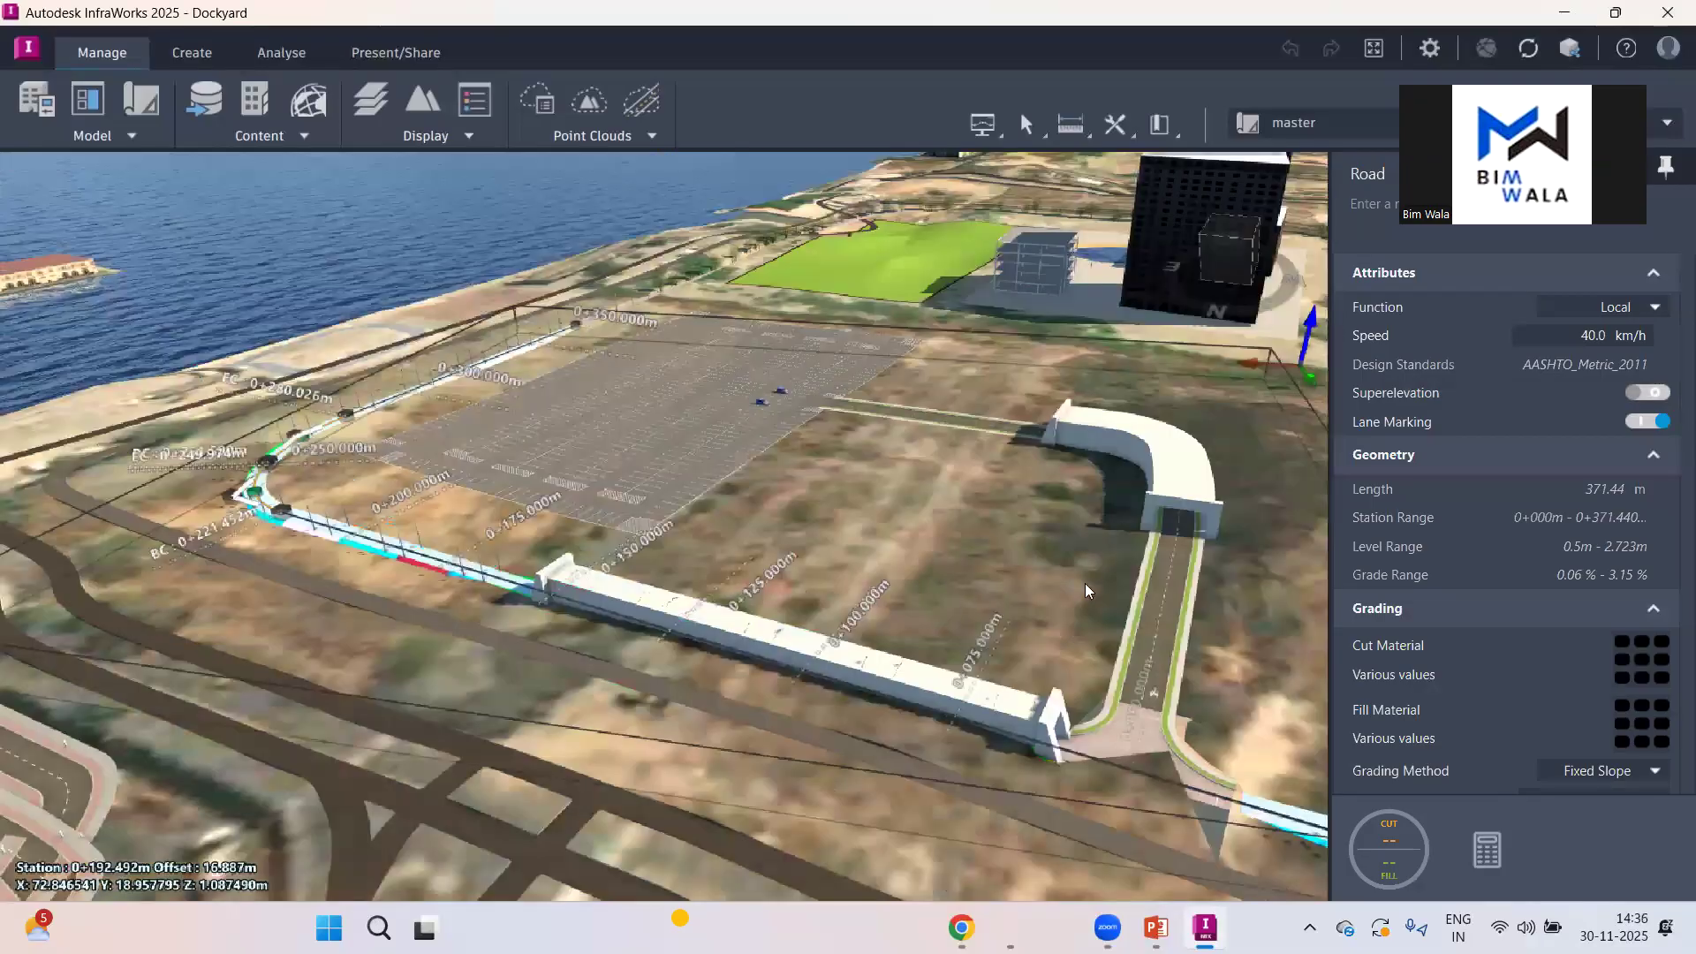
Step: Compare the properties of the component road through the curved tunnel with those of the Street/Brick Road along the site edge
{"action": "scroll", "coordinate": [1137, 595], "scroll_direction": "up", "scroll_amount": 3}
{"action": "scroll", "coordinate": [1069, 612], "scroll_direction": "up", "scroll_amount": 2}
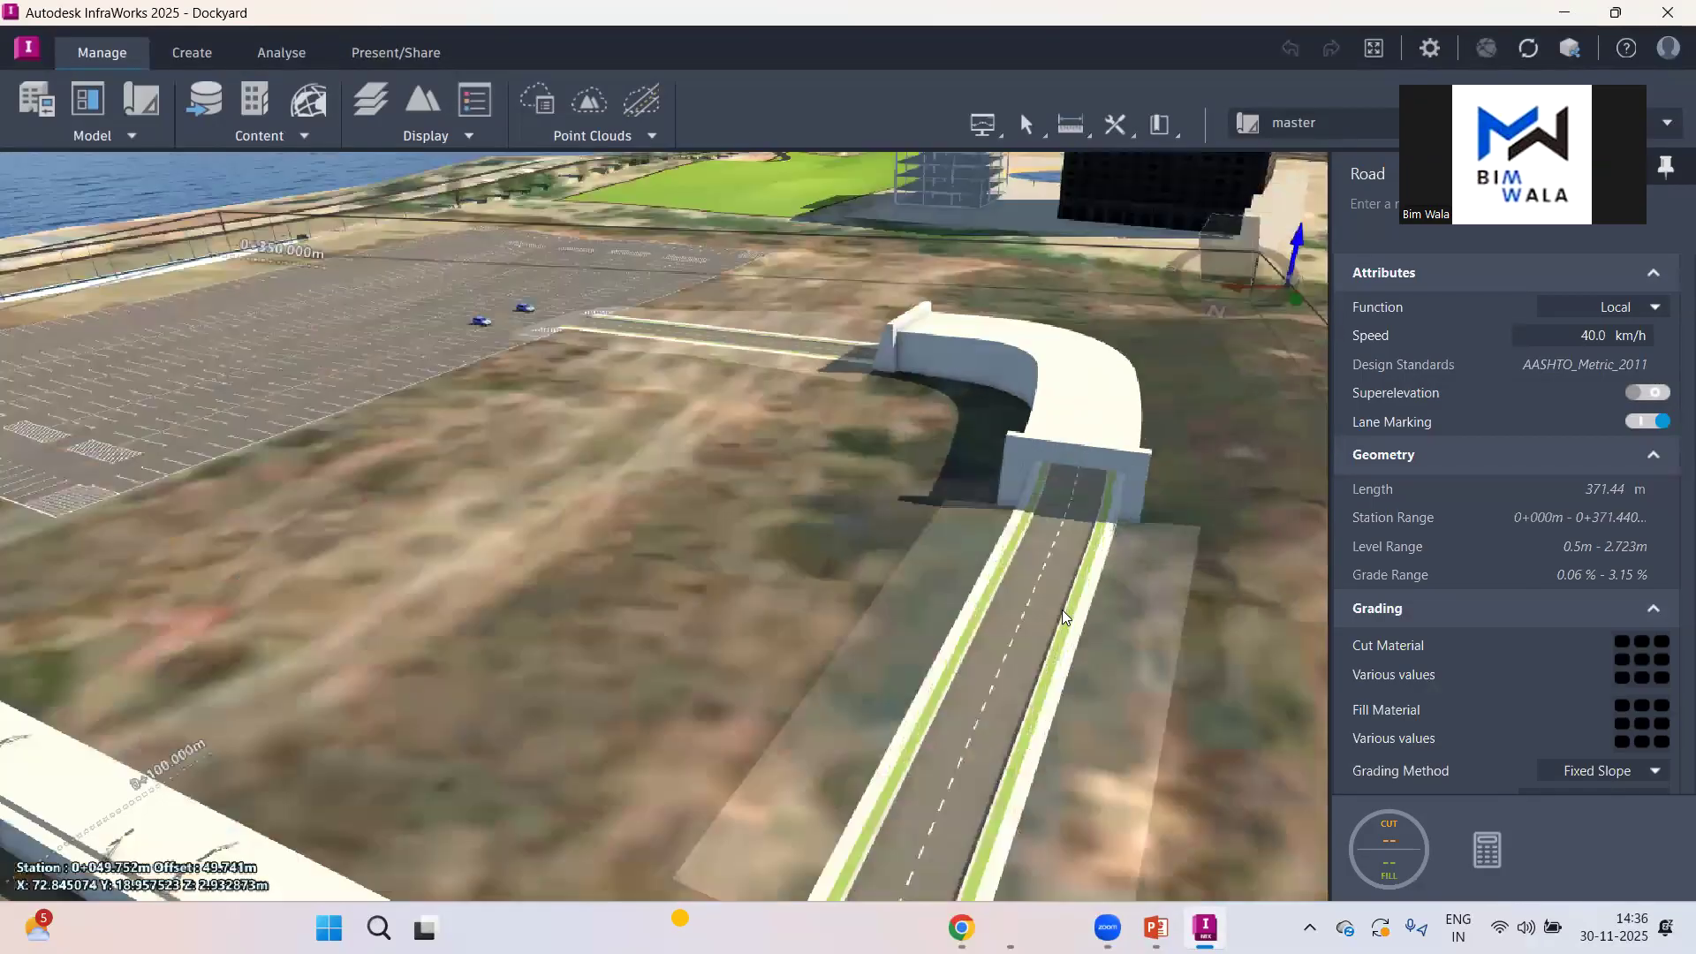
{"action": "left_click", "coordinate": [1062, 610]}
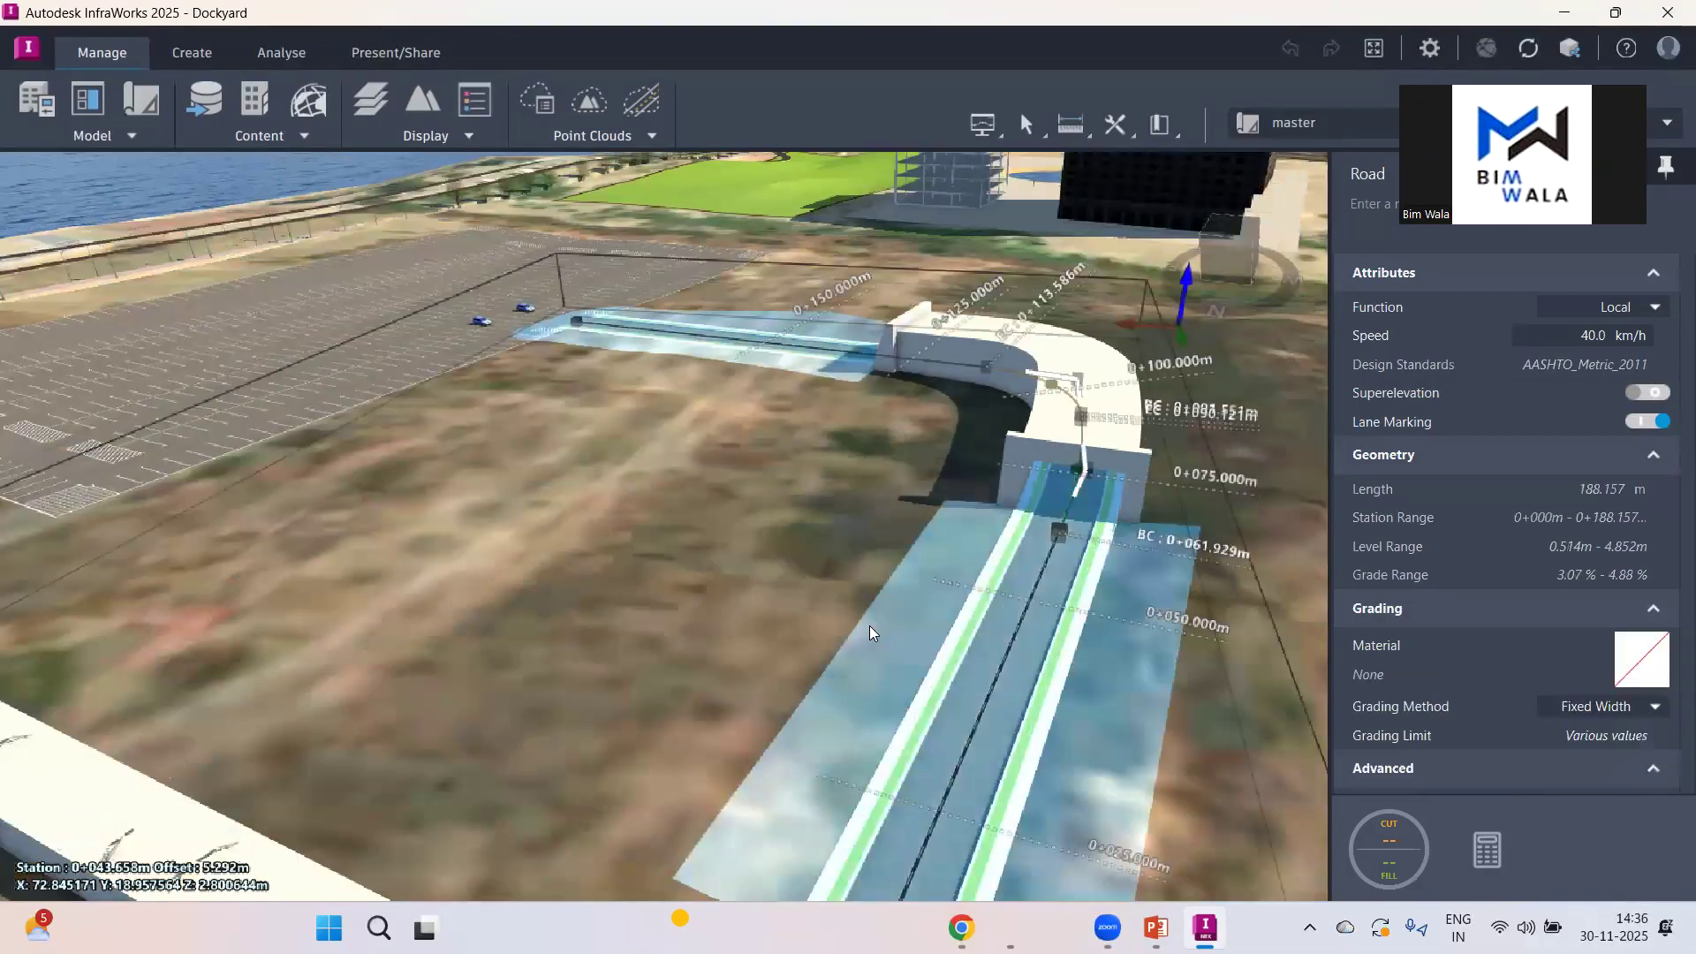
{"action": "scroll", "coordinate": [651, 605], "scroll_direction": "down", "scroll_amount": 3}
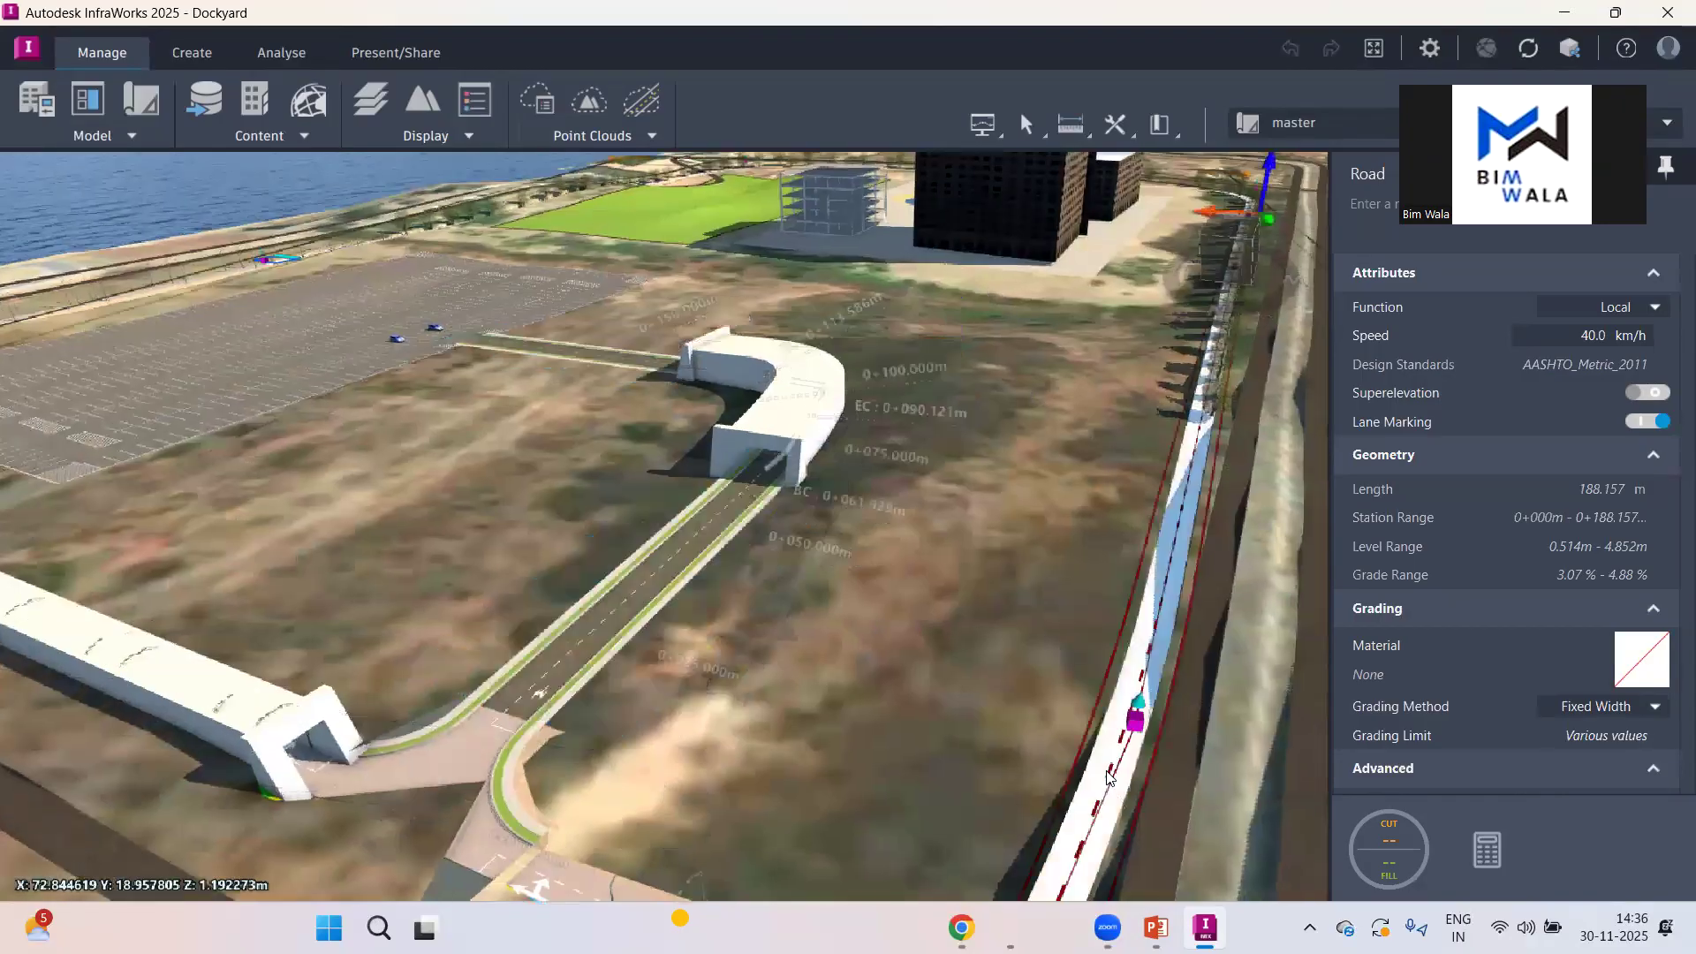
{"action": "left_click", "coordinate": [1111, 777]}
{"action": "left_click_drag", "start_coordinate": [1041, 692], "coordinate": [546, 612]}
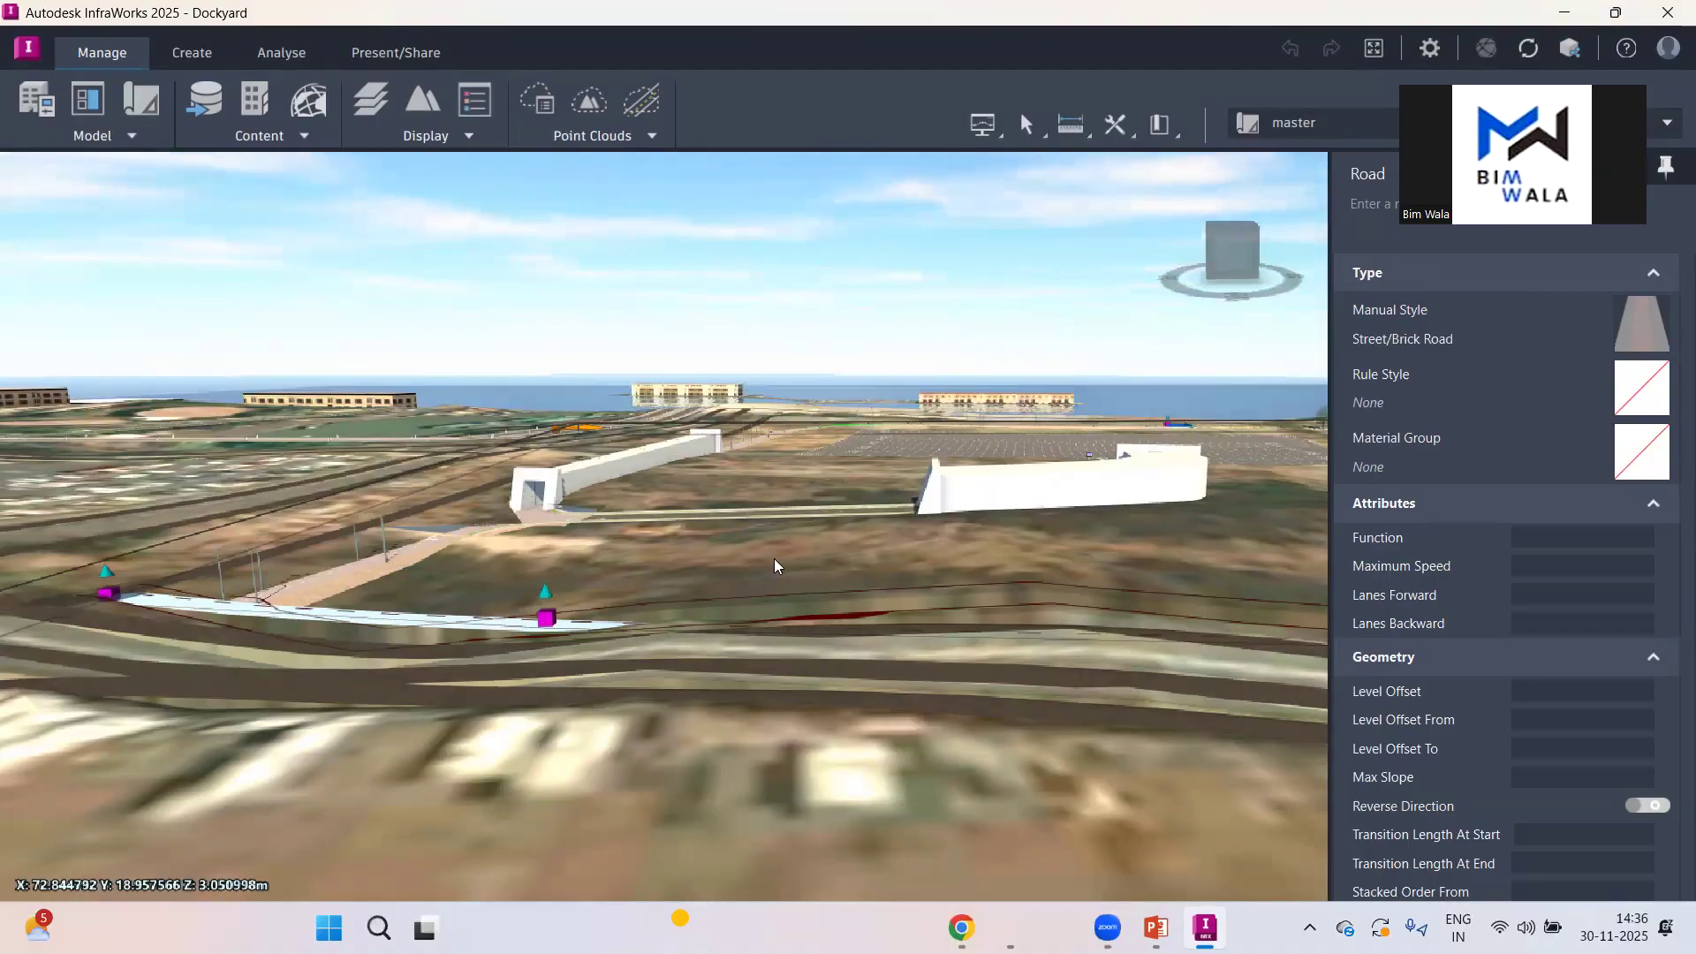
{"action": "left_click_drag", "start_coordinate": [779, 565], "coordinate": [726, 671]}
{"action": "left_click_drag", "start_coordinate": [657, 725], "coordinate": [844, 530]}
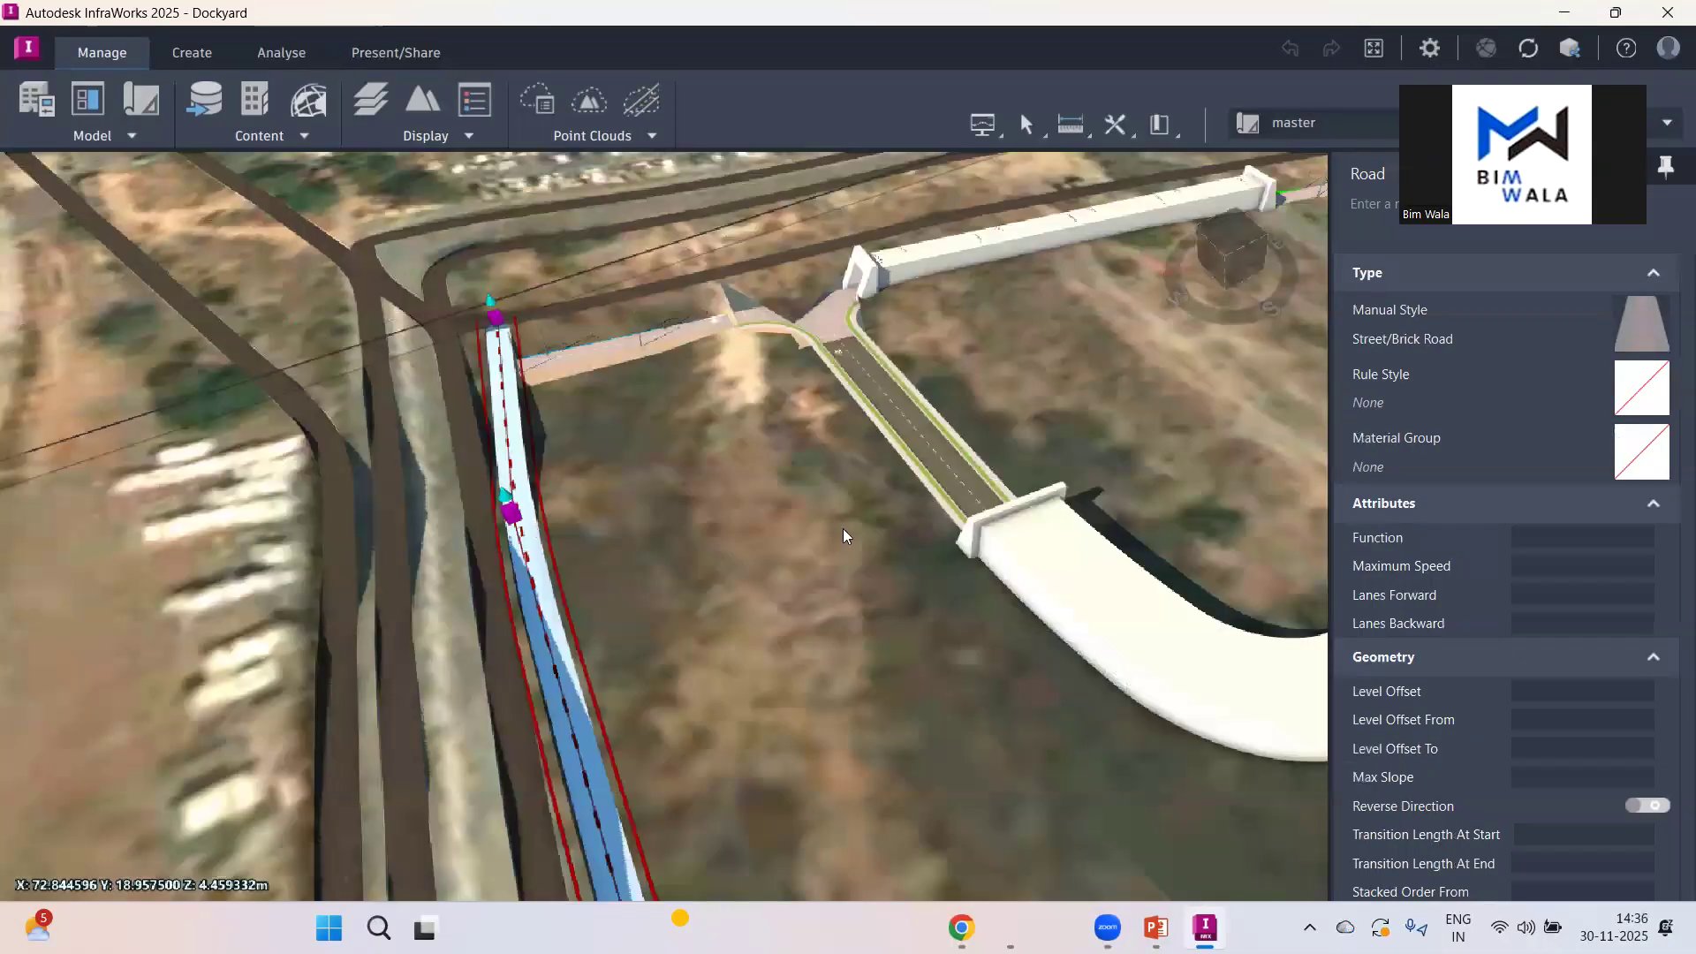
Step: Reselect the curved-tunnel component road, examine its stationing from several angles, and clear the selection
{"action": "left_click", "coordinate": [926, 468]}
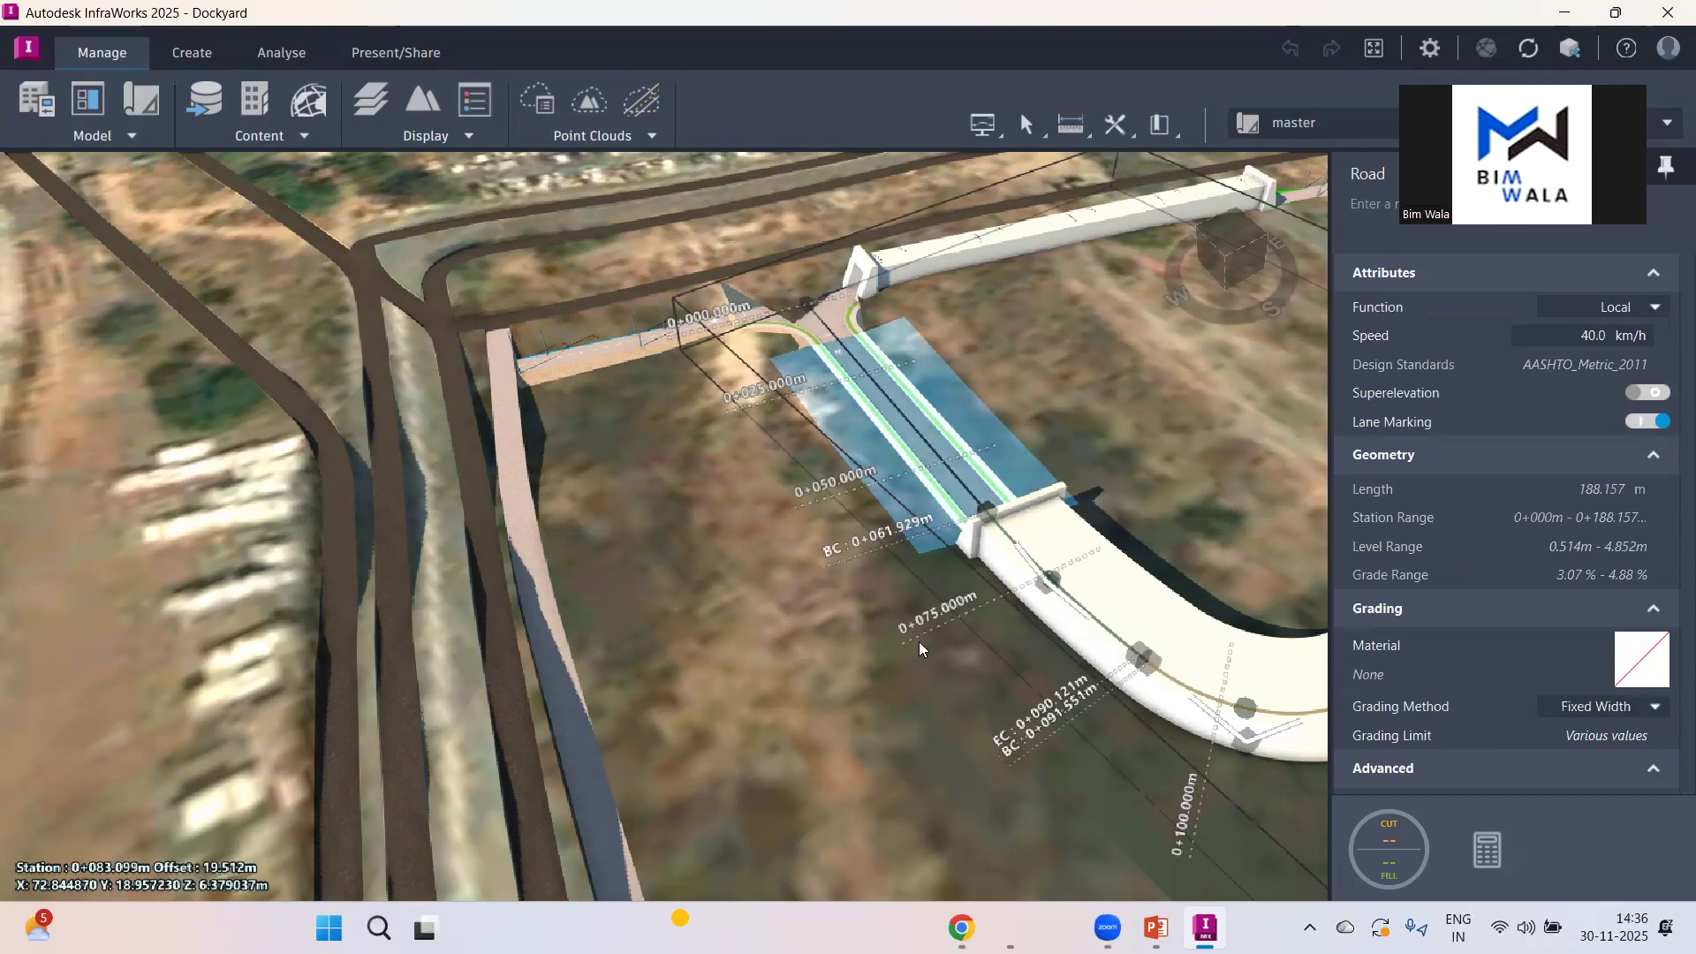
{"action": "middle_click_drag", "start_coordinate": [754, 623], "coordinate": [1180, 573]}
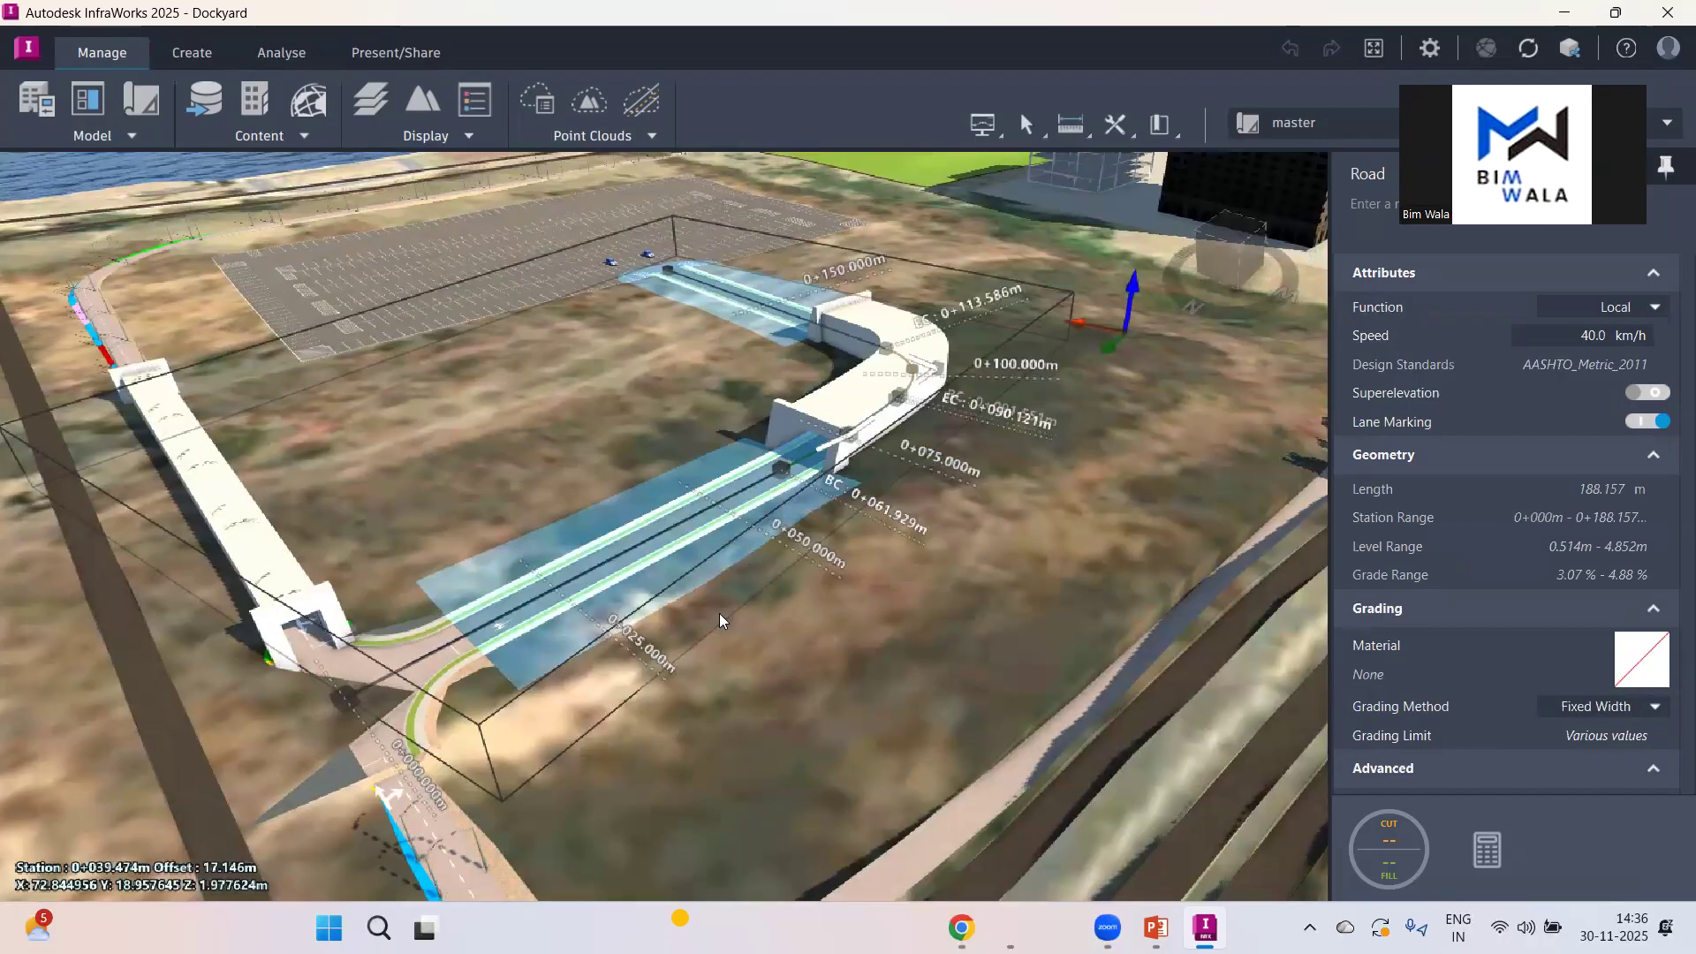
{"action": "left_click_drag", "start_coordinate": [937, 598], "coordinate": [829, 659]}
{"action": "left_click_drag", "start_coordinate": [894, 541], "coordinate": [1104, 613]}
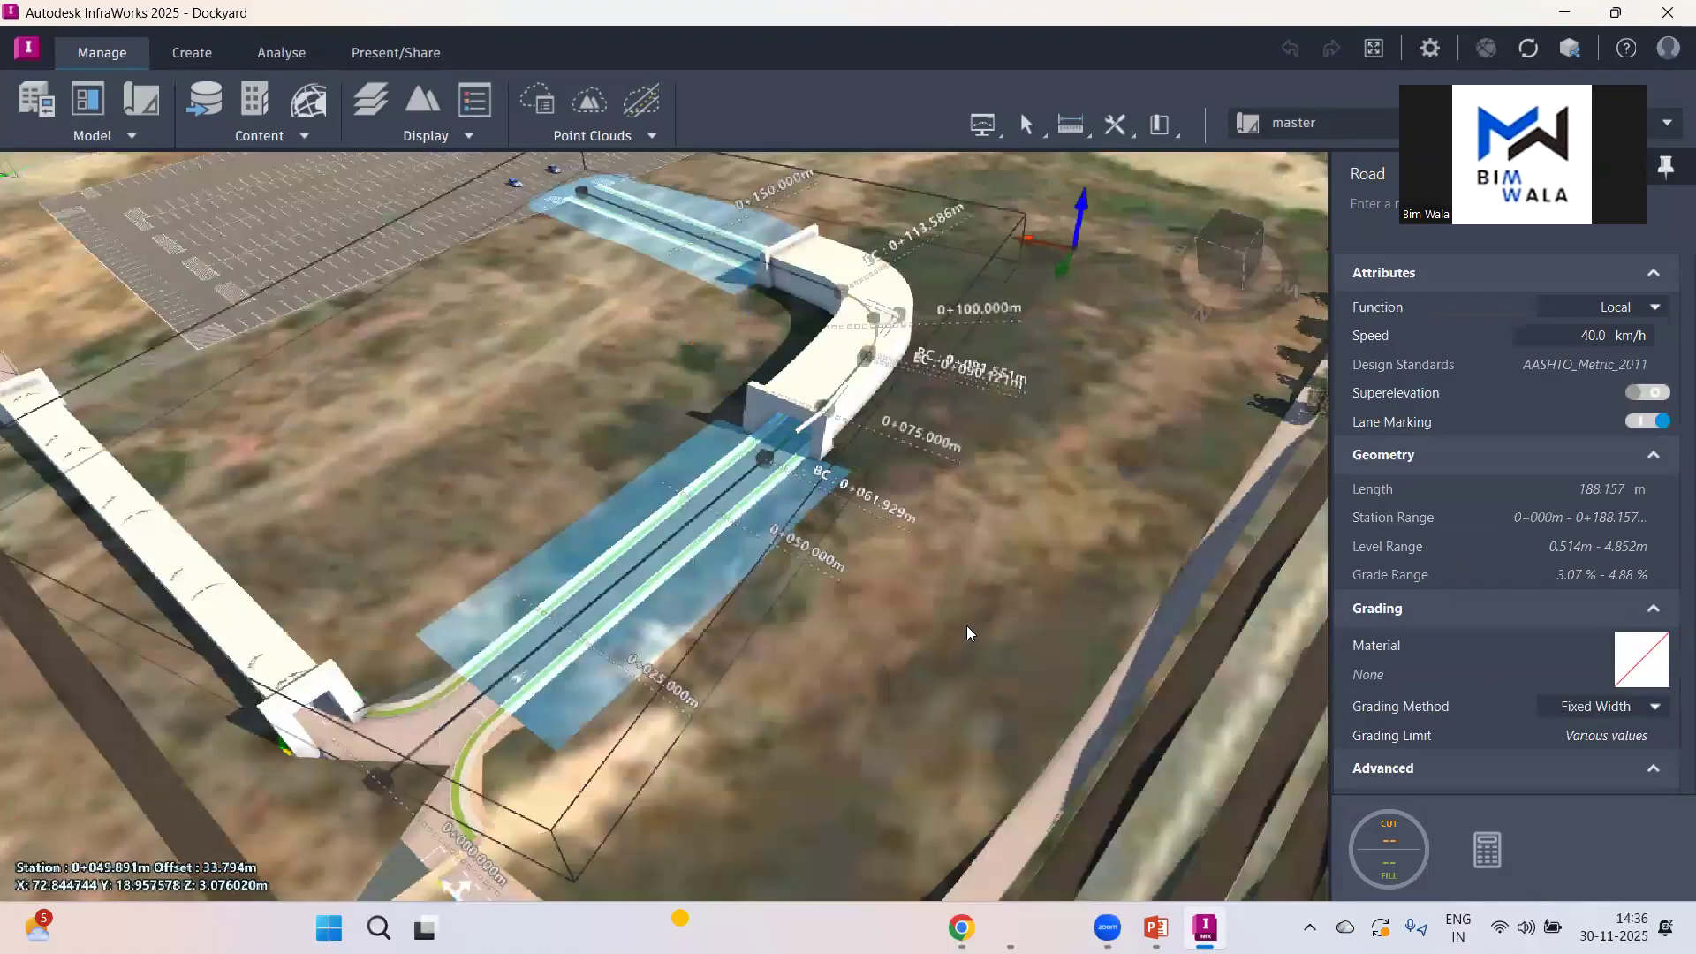
{"action": "left_click_drag", "start_coordinate": [967, 629], "coordinate": [935, 569]}
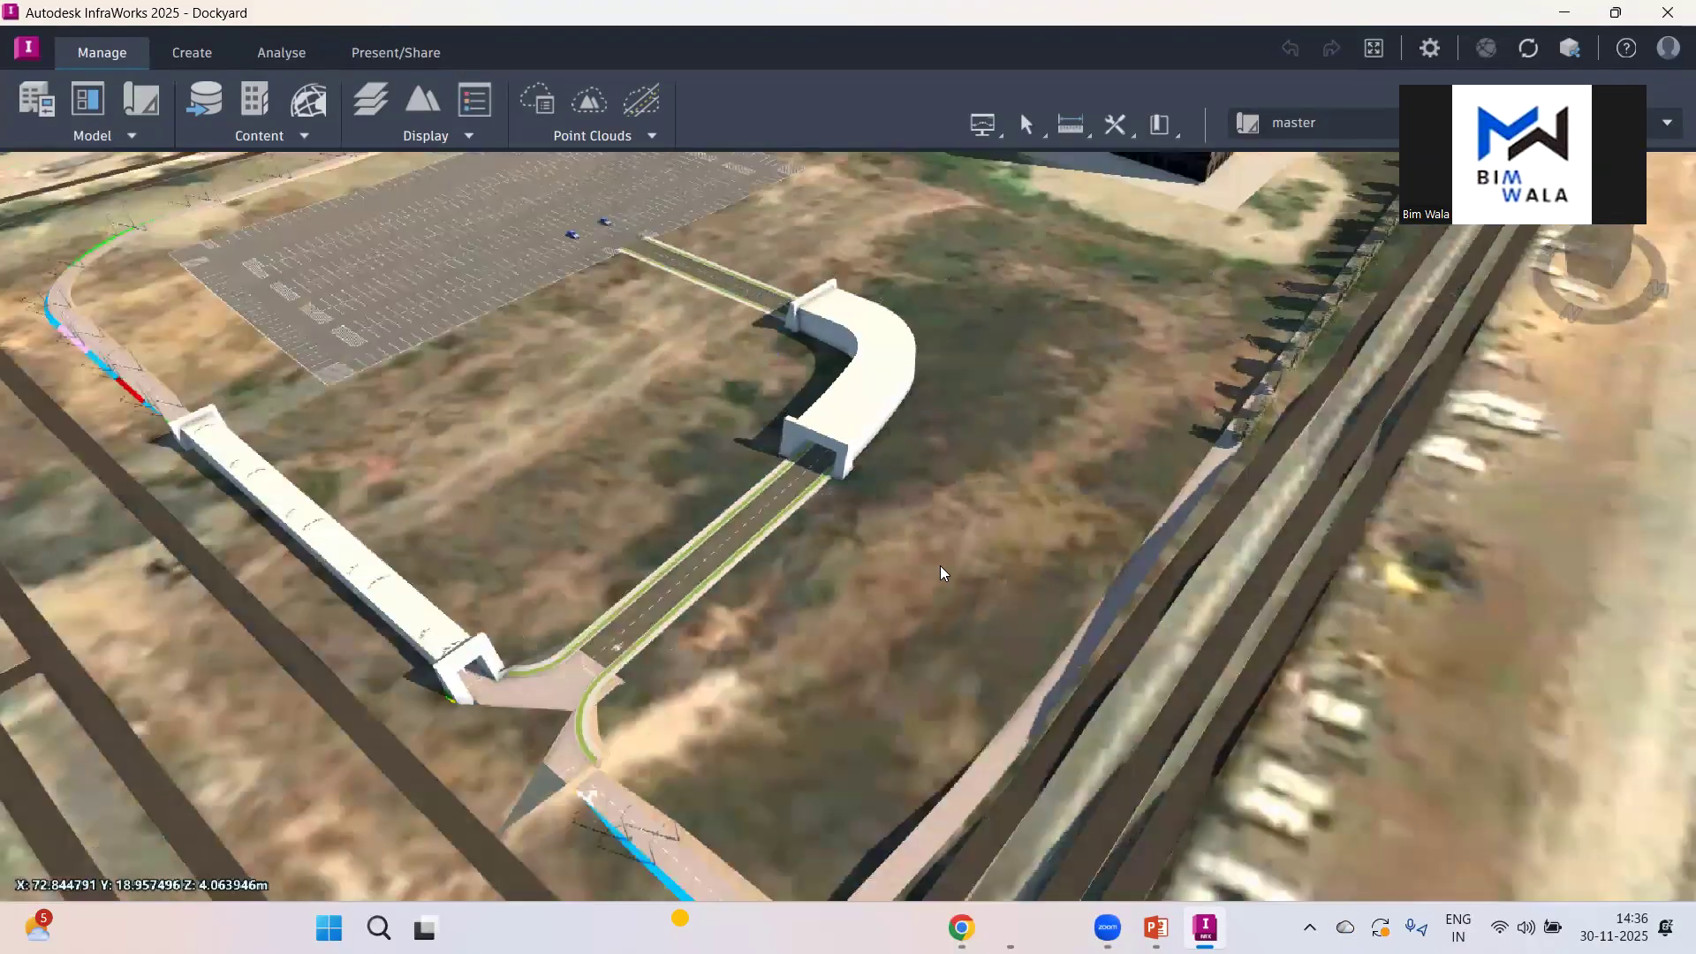
{"action": "scroll", "coordinate": [940, 573], "scroll_direction": "down", "scroll_amount": 5}
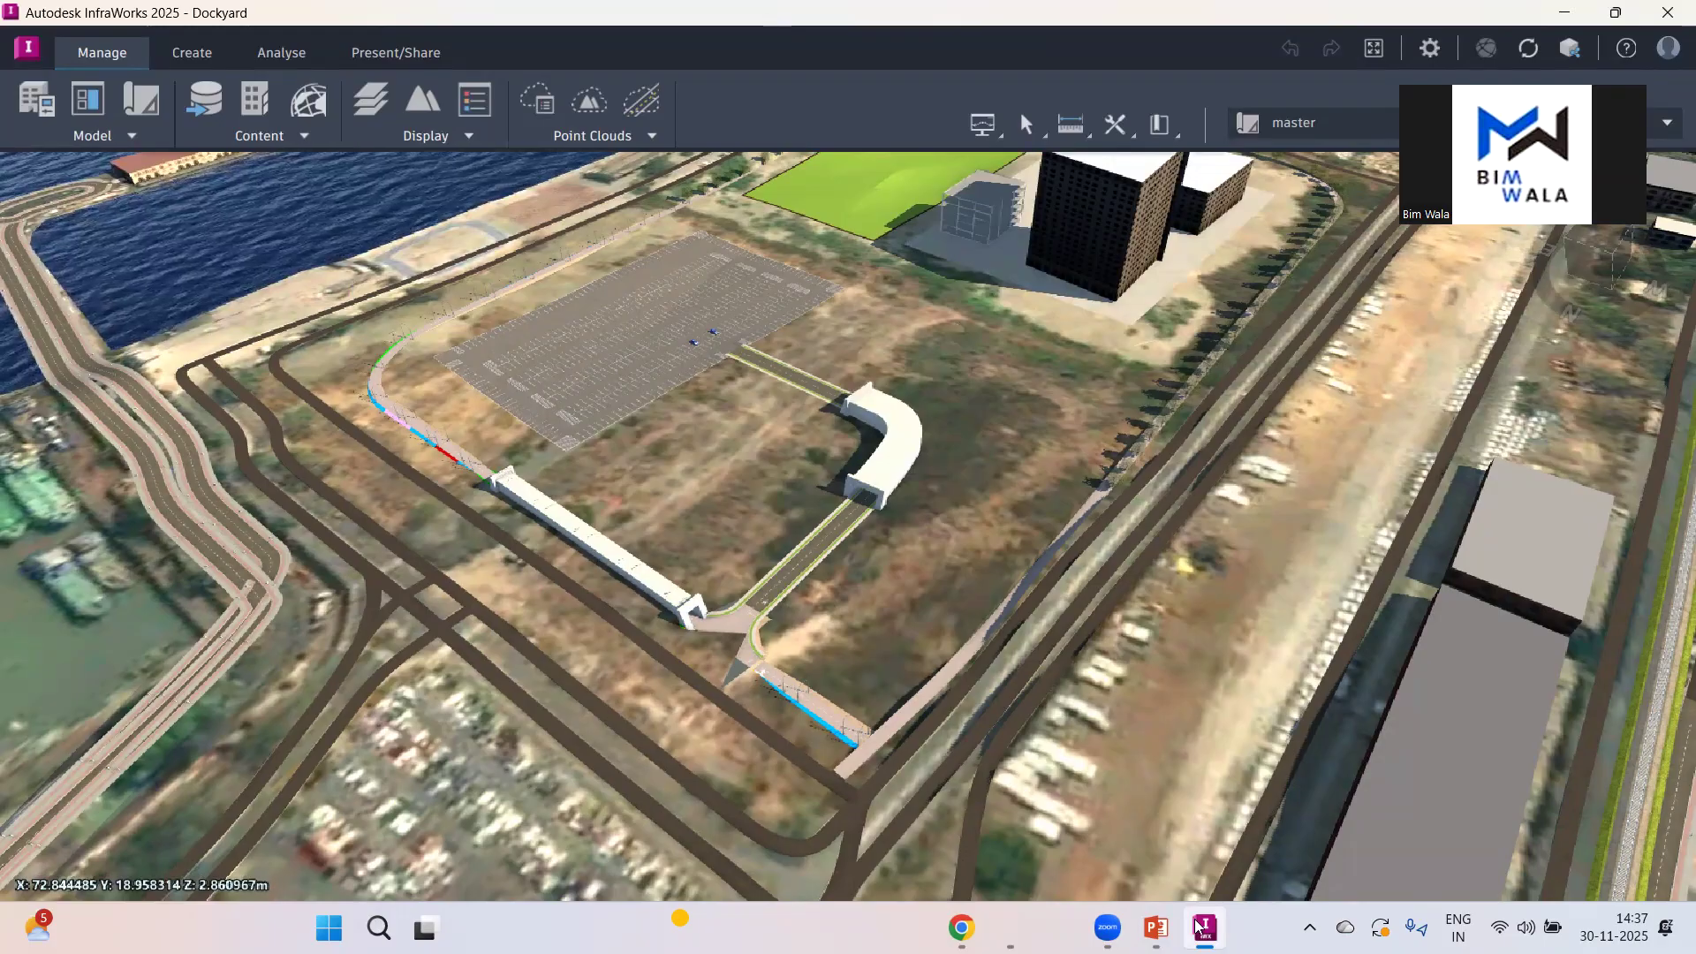
Step: Switch to PowerPoint, review the slides on creating a storyboard from a component road, and return to InfraWorks
{"action": "left_click", "coordinate": [1155, 927]}
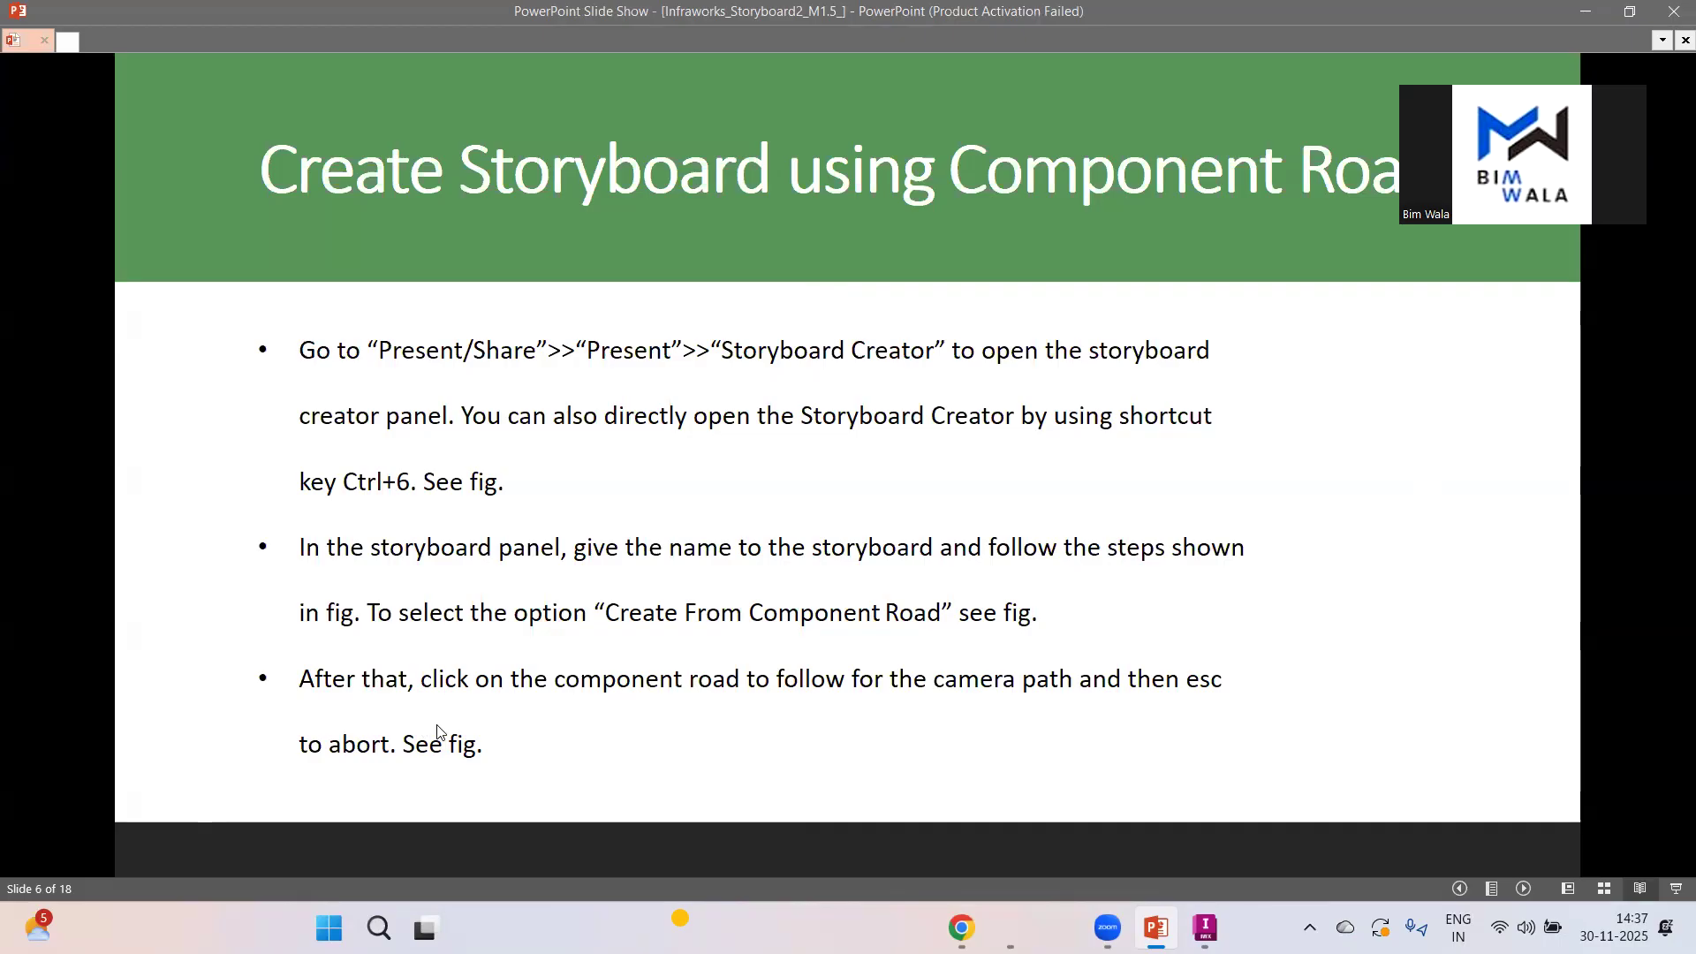
{"action": "left_click", "coordinate": [613, 618]}
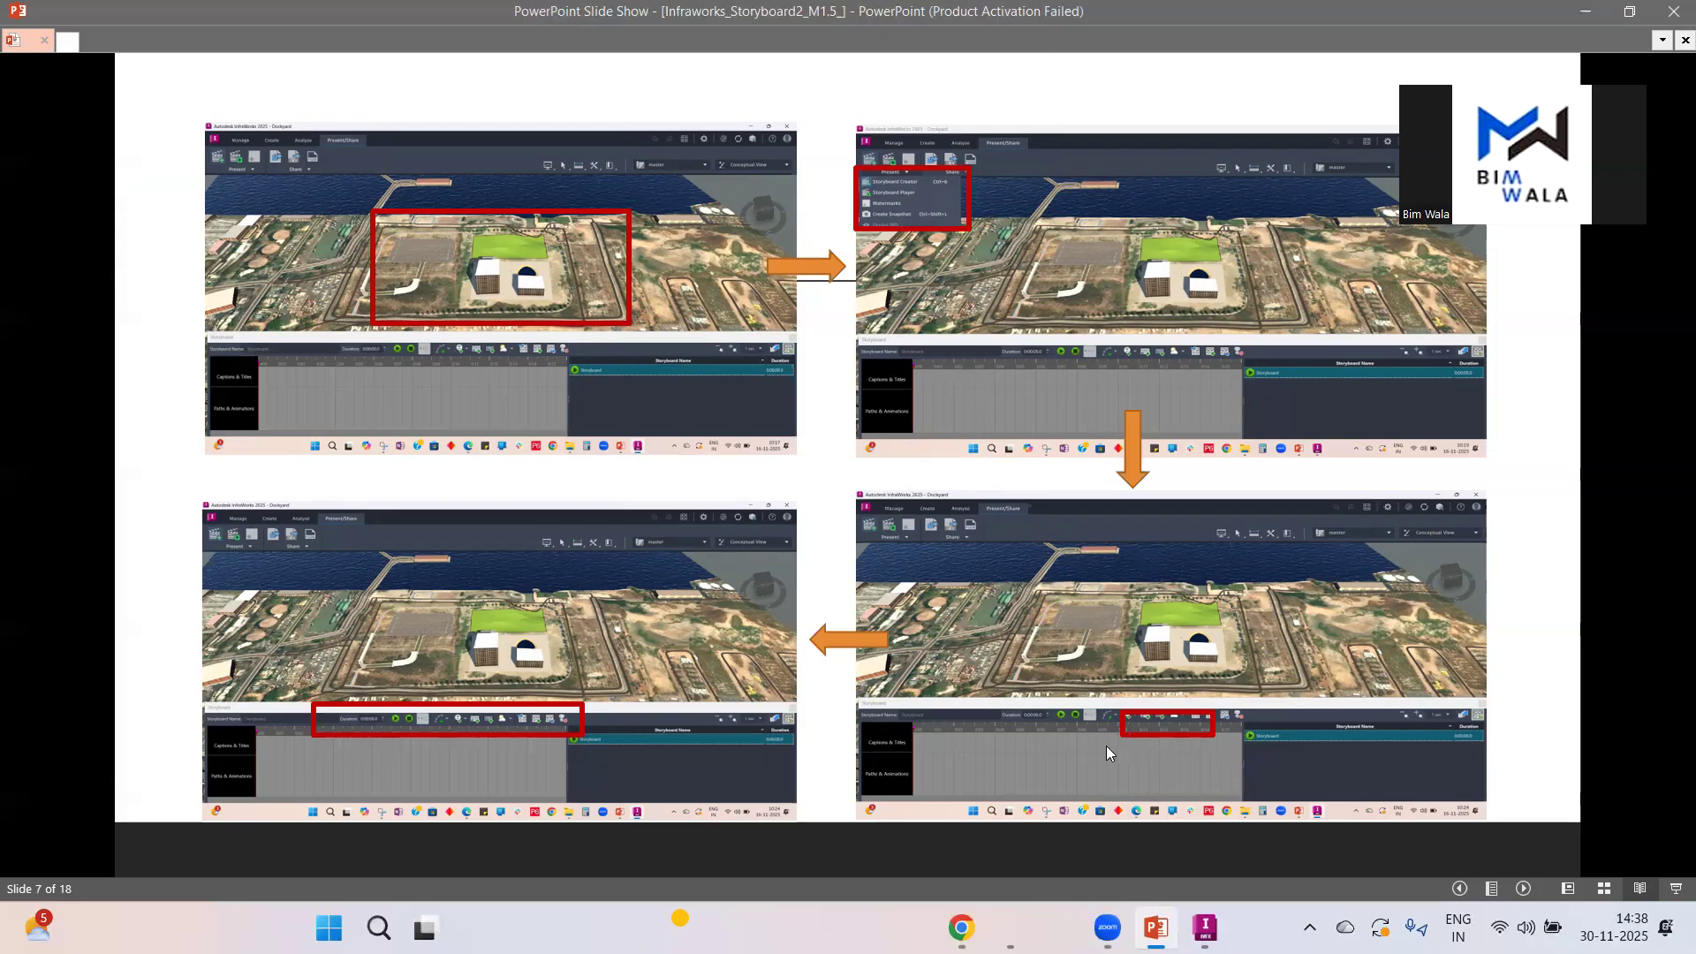
{"action": "left_click", "coordinate": [579, 715]}
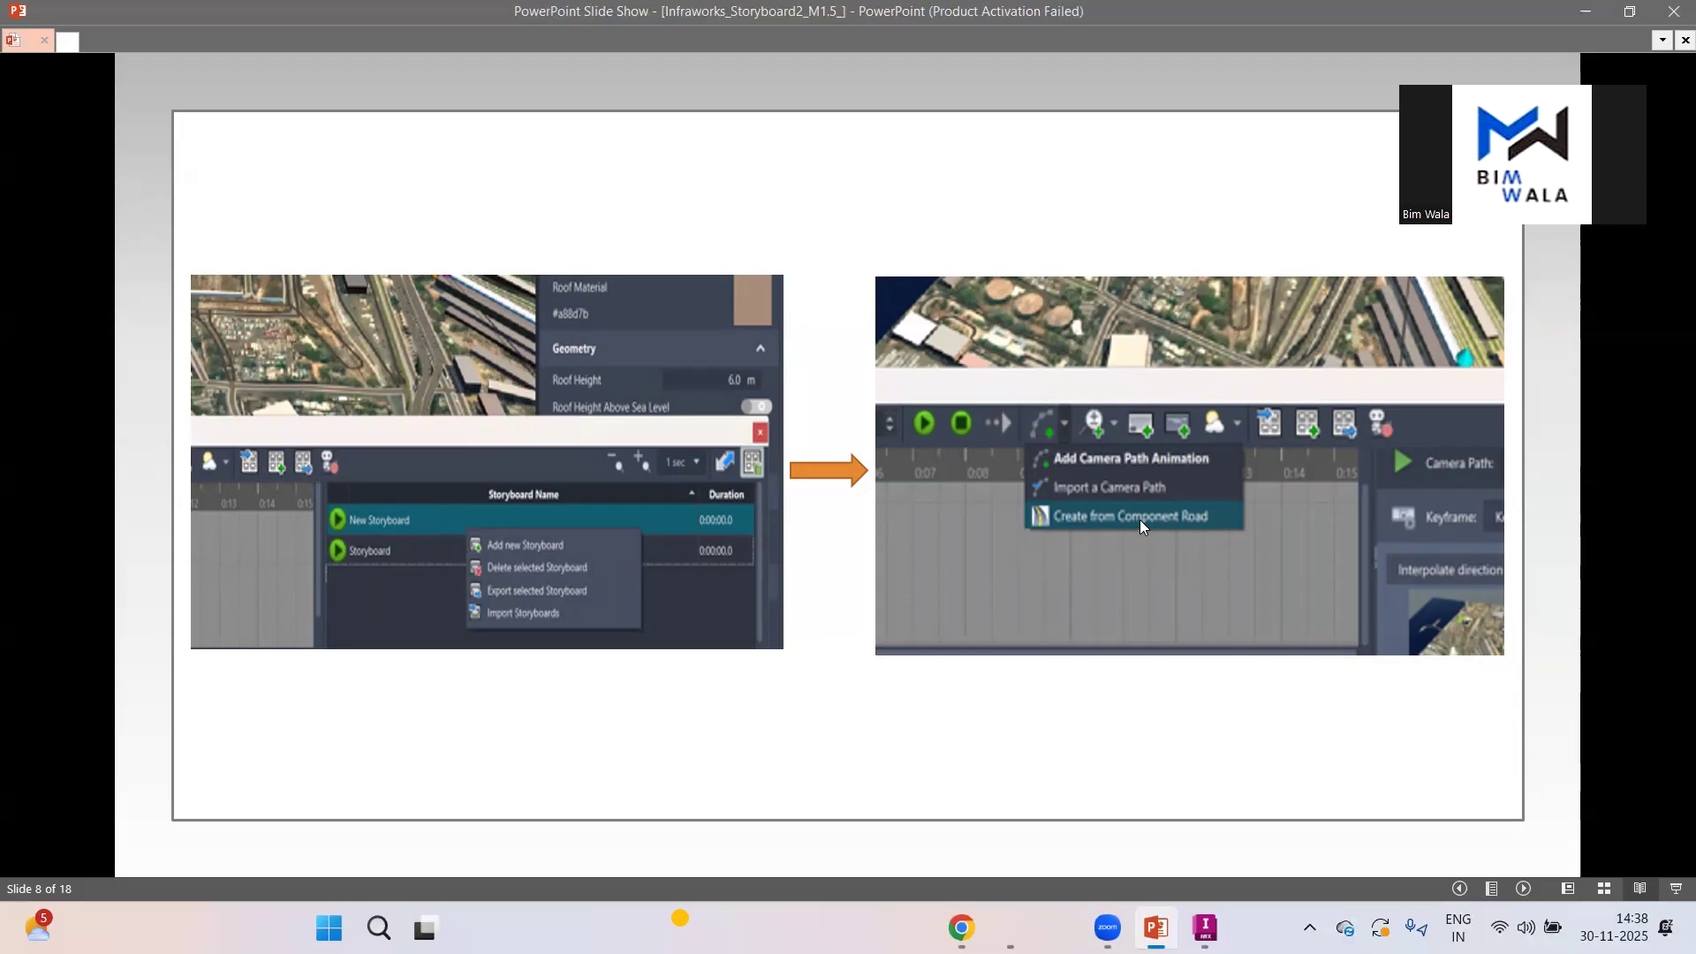
{"action": "left_click", "coordinate": [1104, 729]}
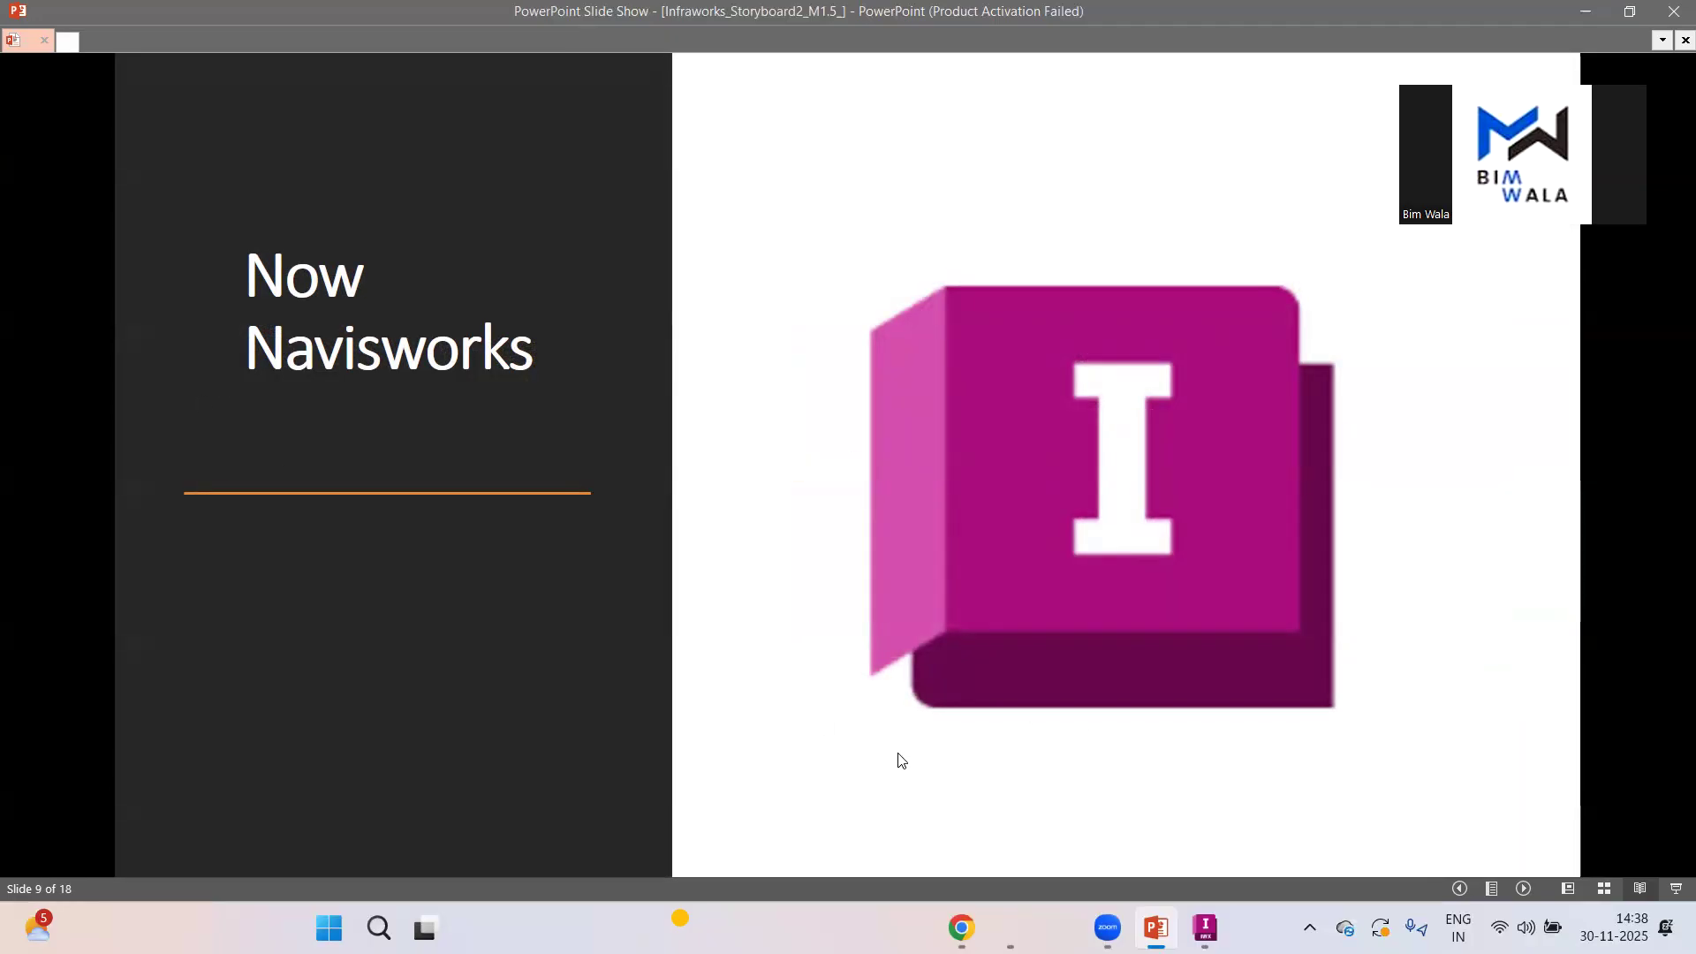
{"action": "left_click", "coordinate": [1203, 926]}
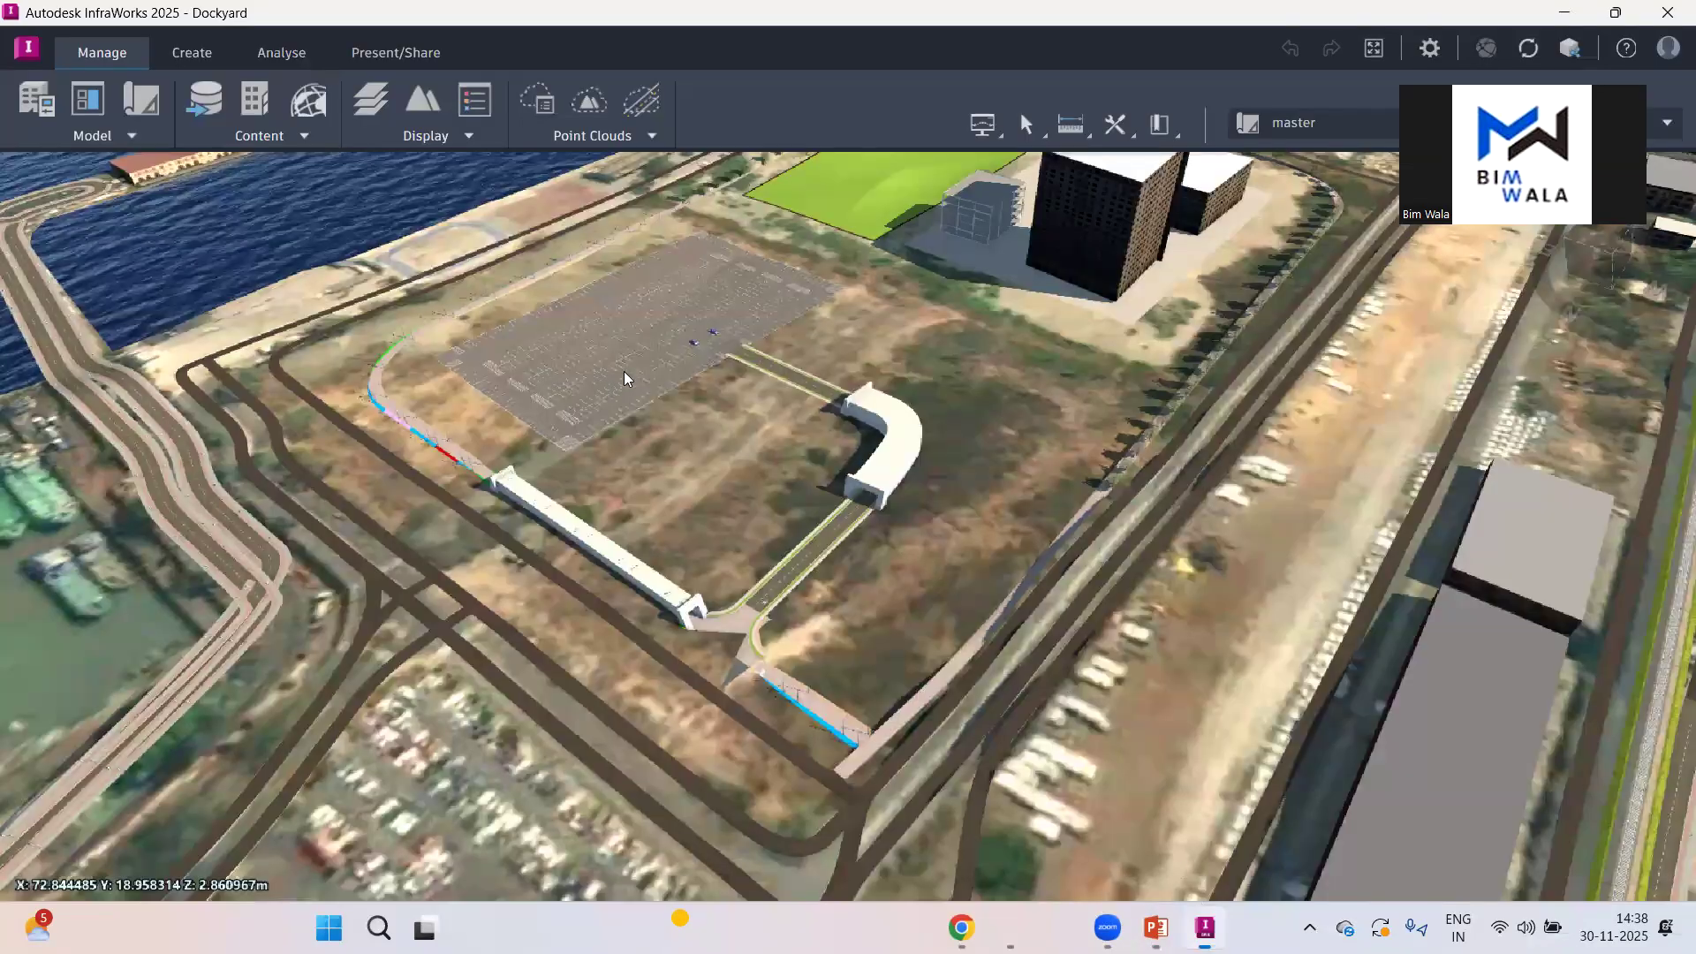
{"action": "scroll", "coordinate": [615, 469], "scroll_direction": "down", "scroll_amount": 3}
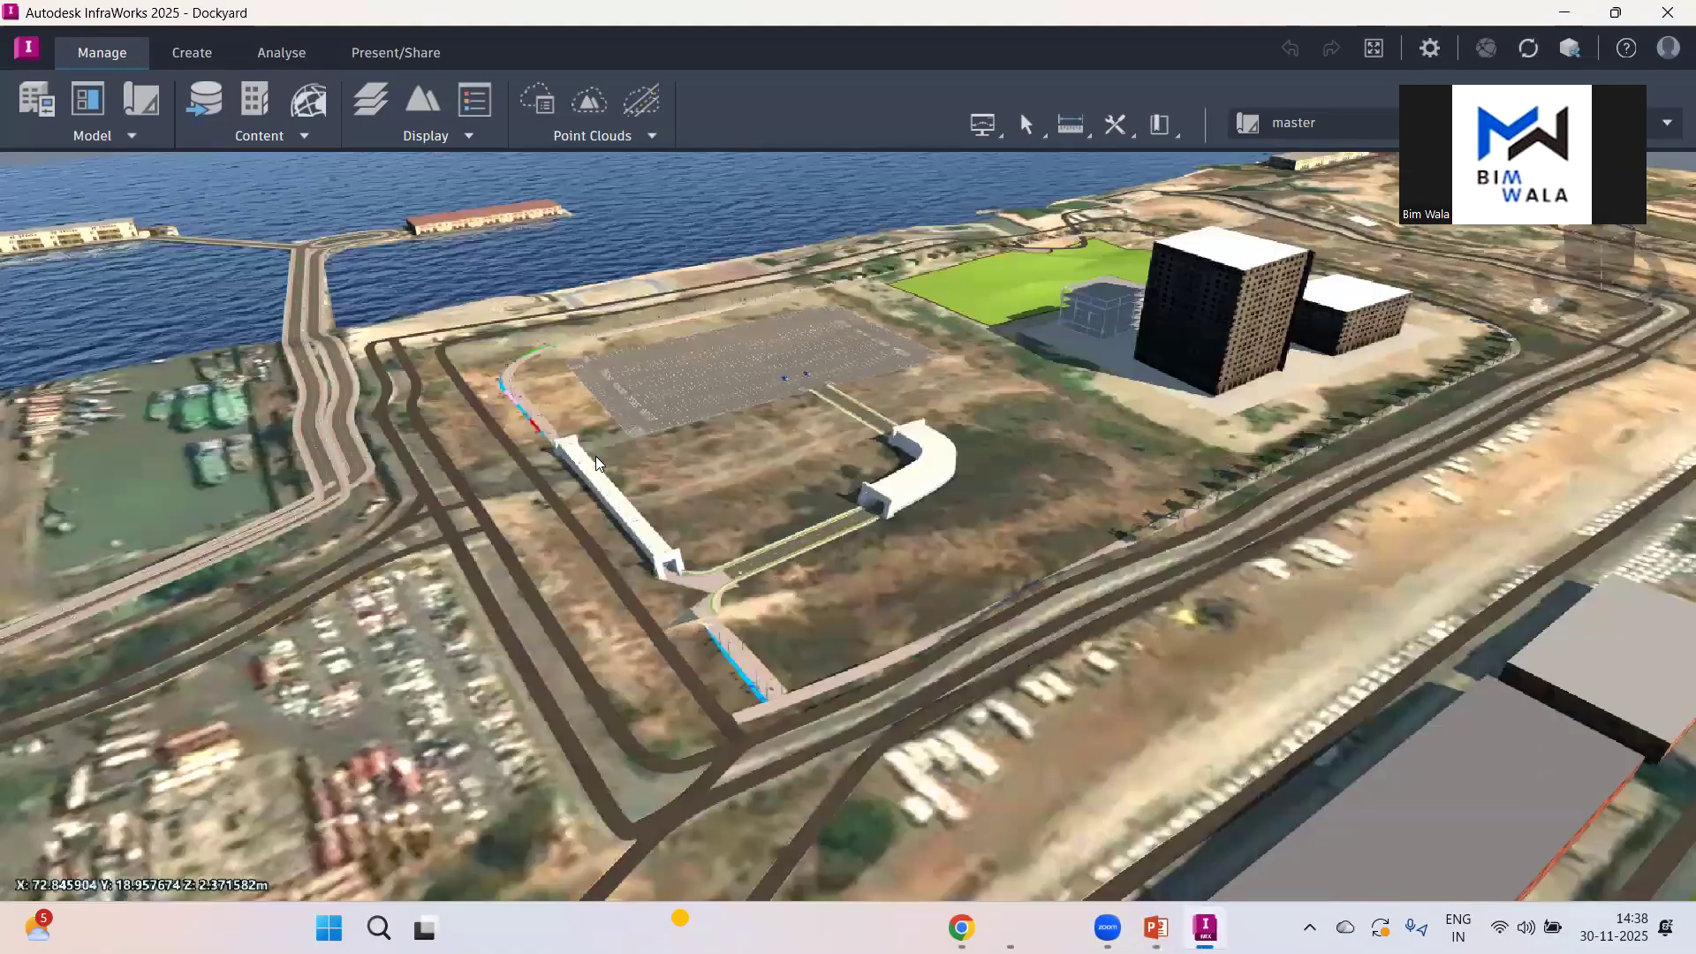
{"action": "left_click_drag", "start_coordinate": [592, 451], "coordinate": [591, 449]}
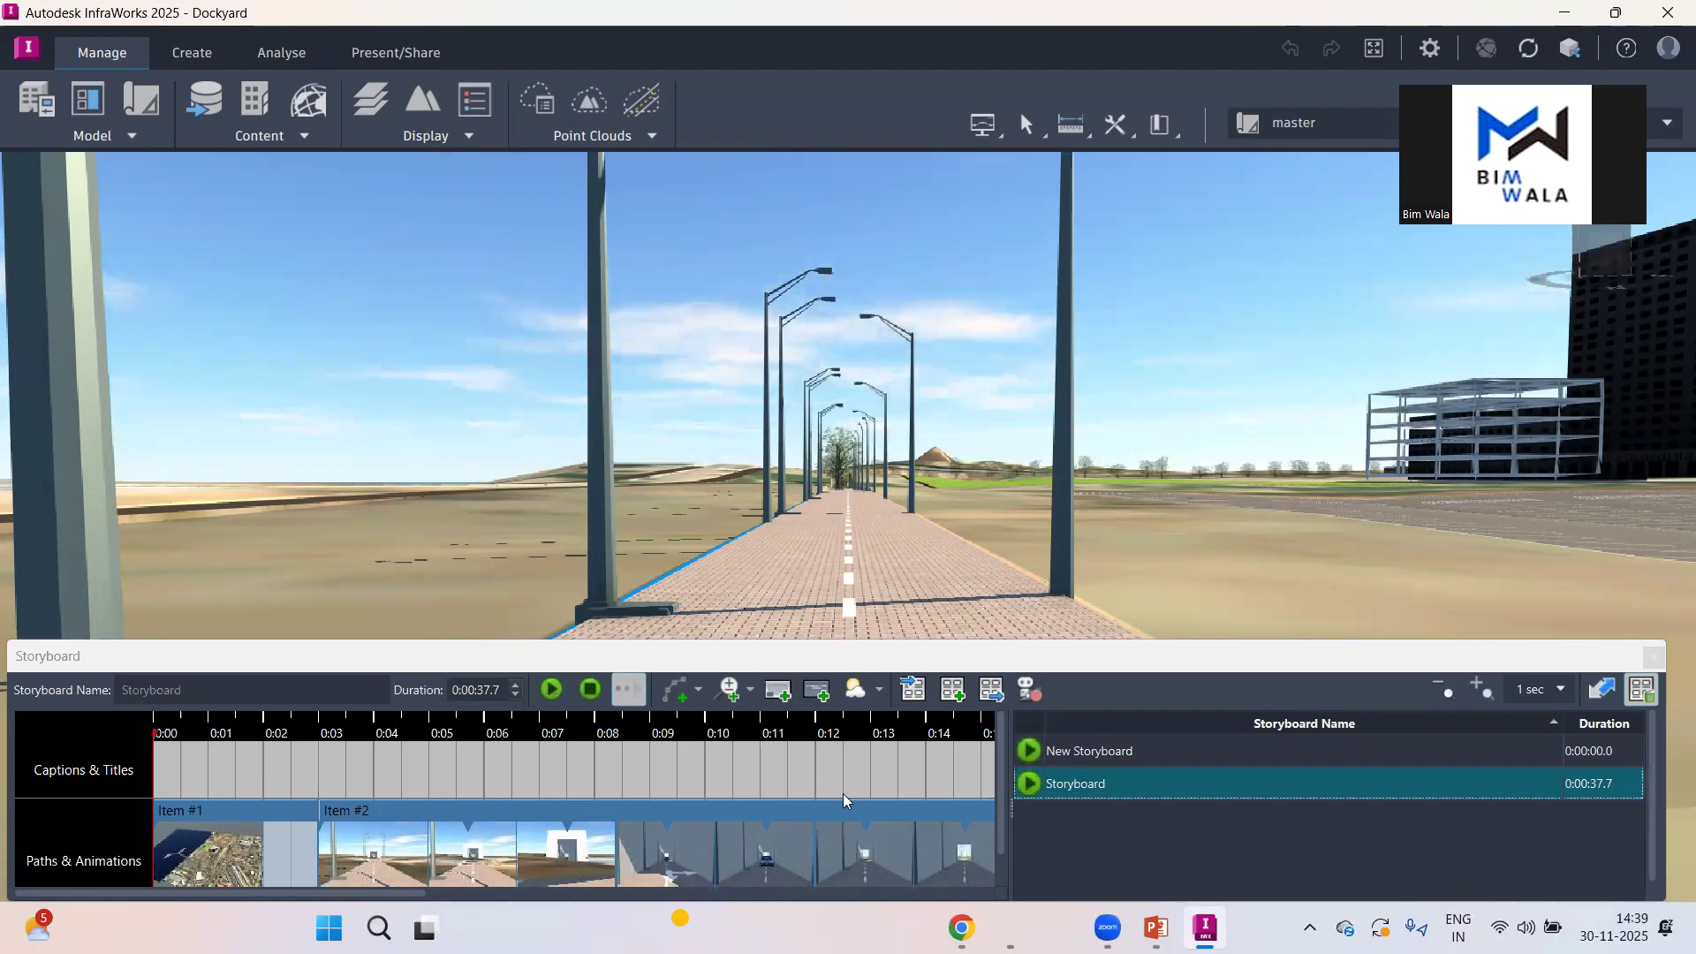
{"action": "left_click", "coordinate": [1656, 658]}
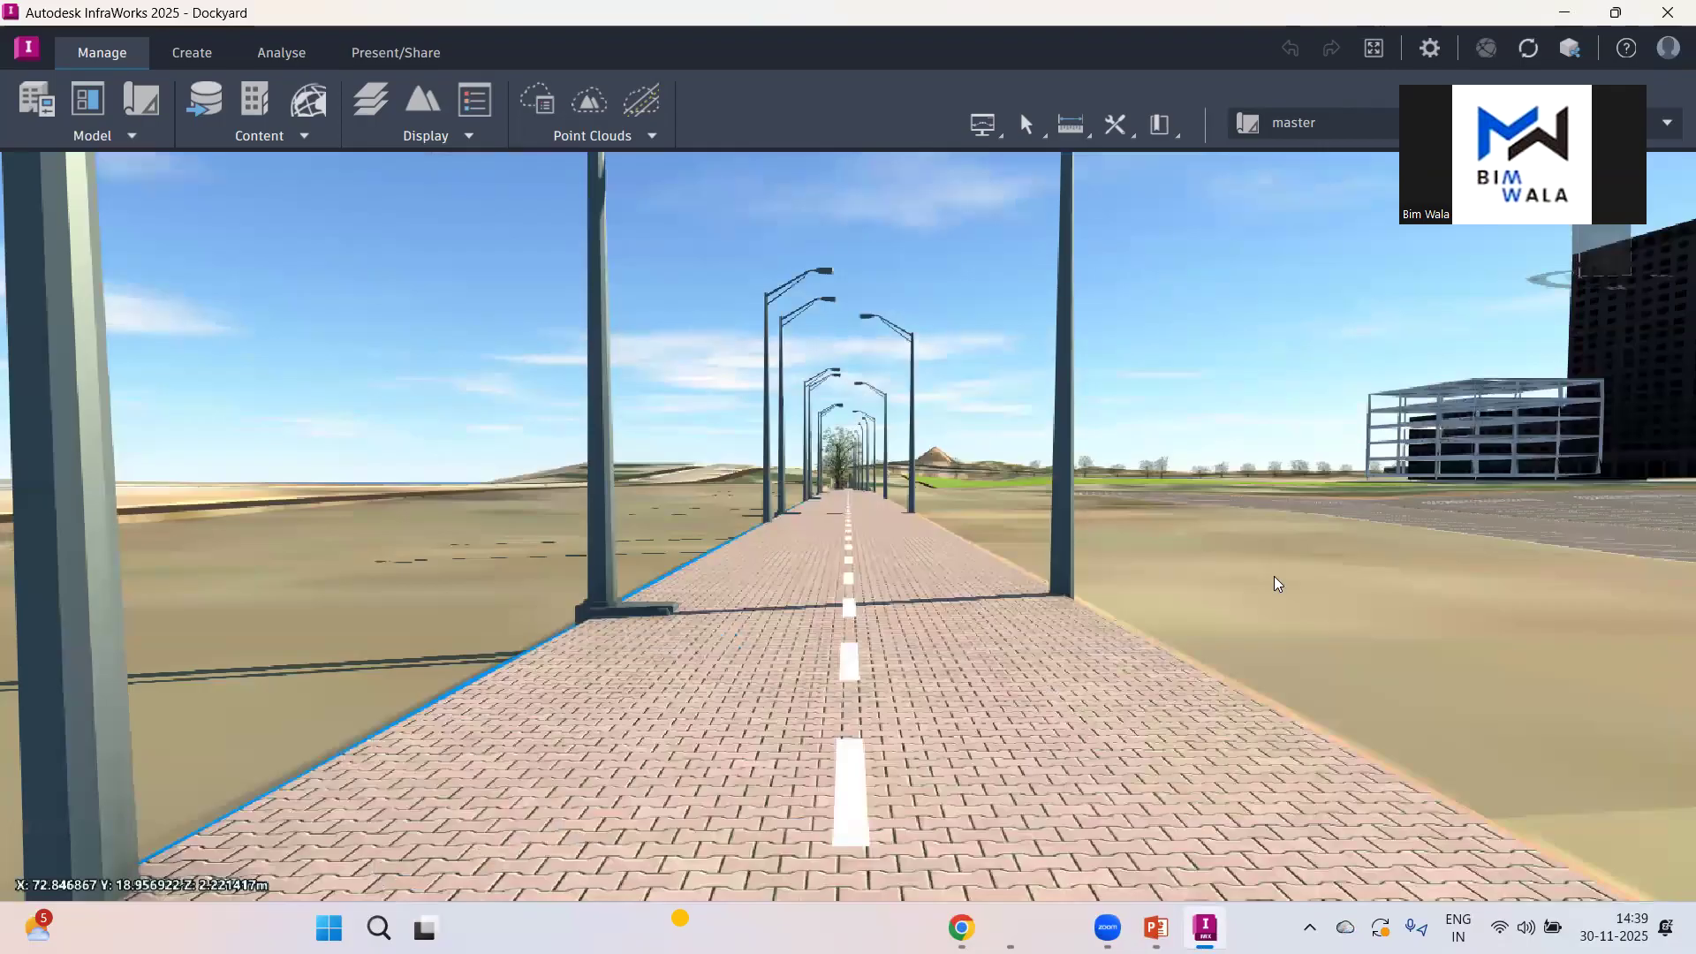
Step: Open the Storyboard Creator from the presentation tools and reposition its panel slightly
{"action": "scroll", "coordinate": [511, 488], "scroll_direction": "down", "scroll_amount": 3}
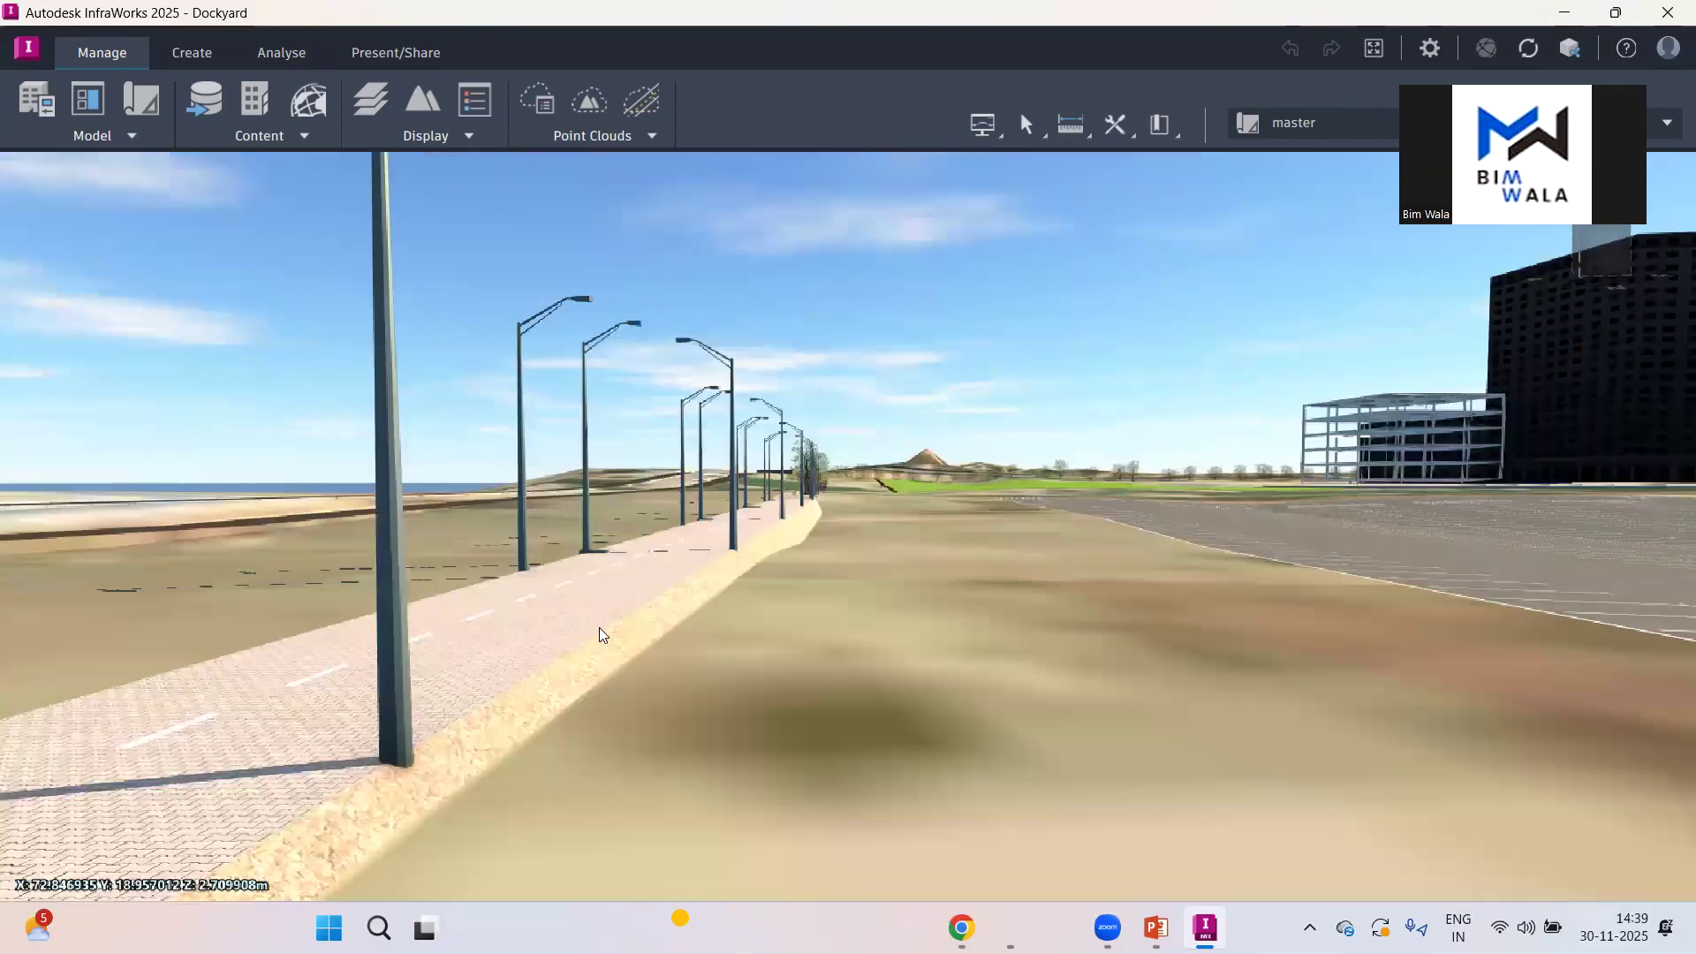
{"action": "scroll", "coordinate": [639, 606], "scroll_direction": "down", "scroll_amount": 2}
{"action": "scroll", "coordinate": [668, 603], "scroll_direction": "down", "scroll_amount": 3}
{"action": "left_click_drag", "start_coordinate": [684, 592], "coordinate": [758, 700]}
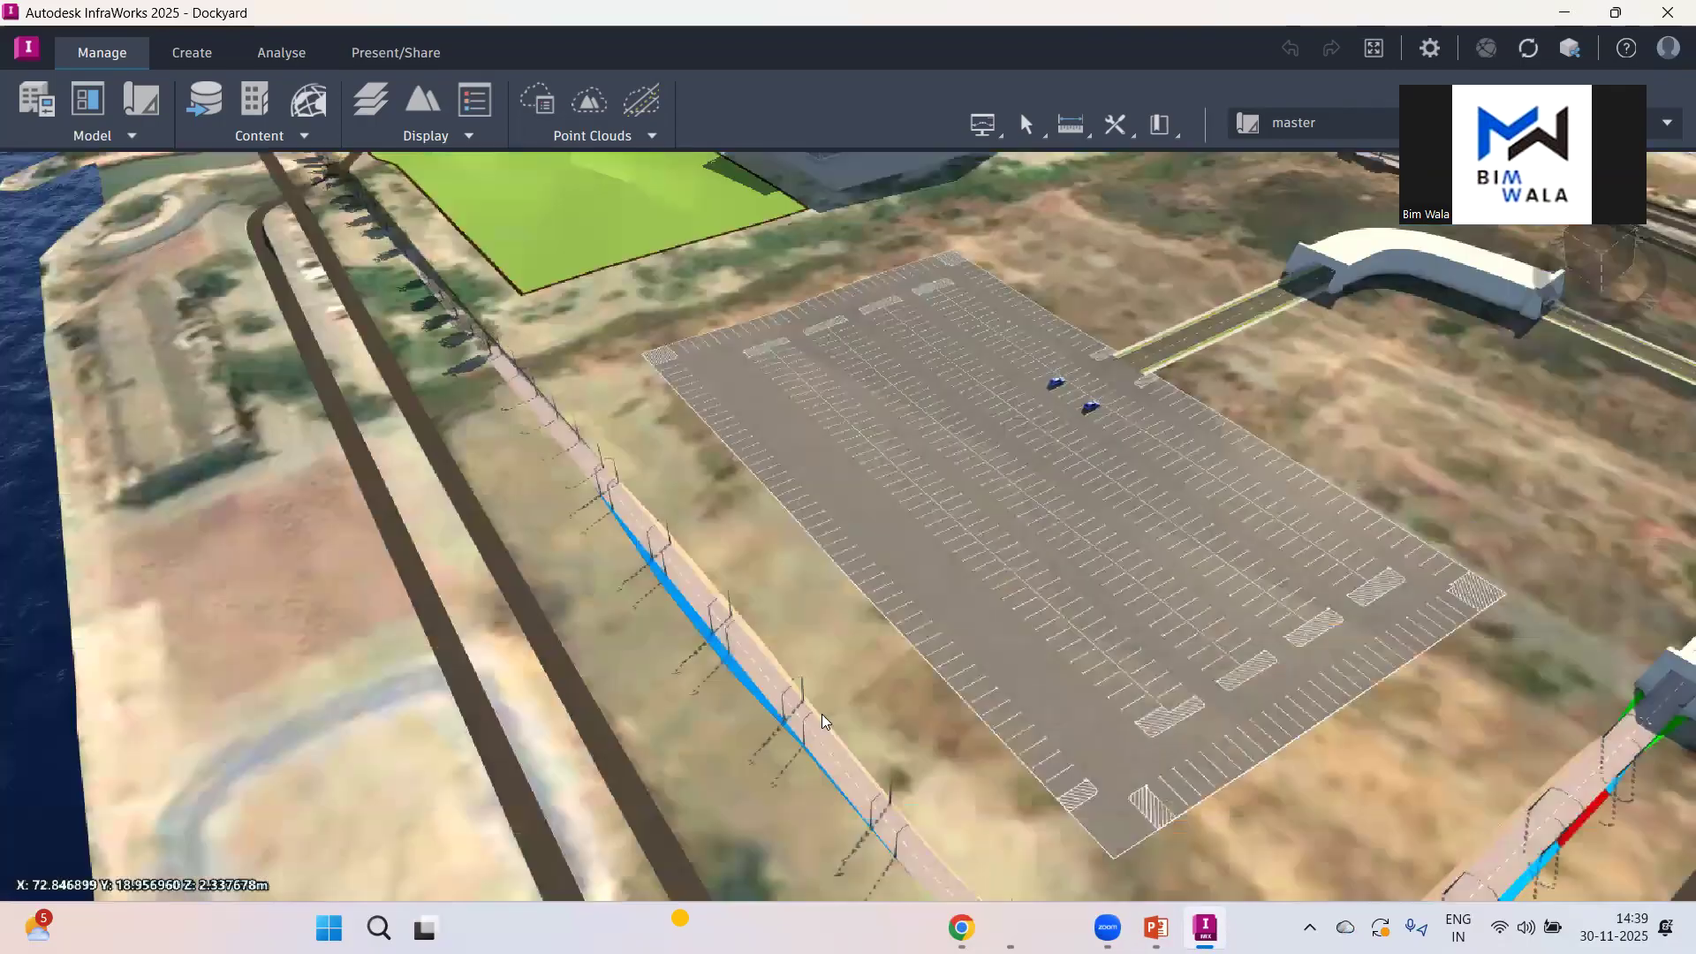
{"action": "left_click_drag", "start_coordinate": [655, 666], "coordinate": [1384, 236]}
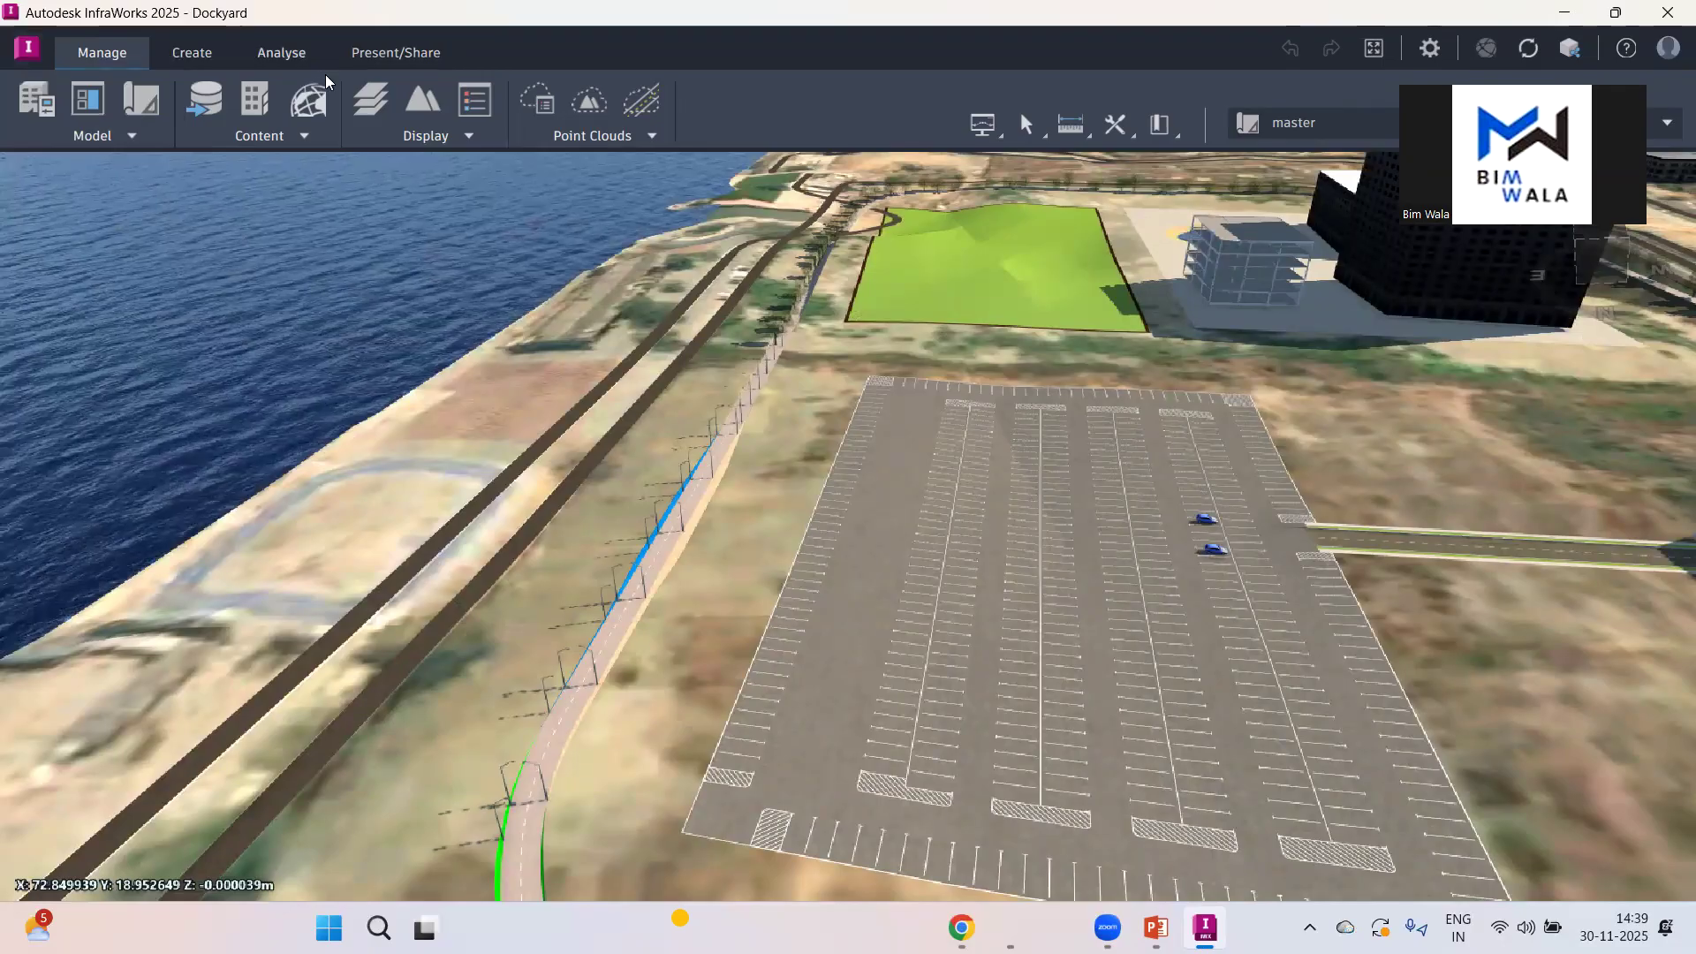
{"action": "left_click", "coordinate": [356, 55]}
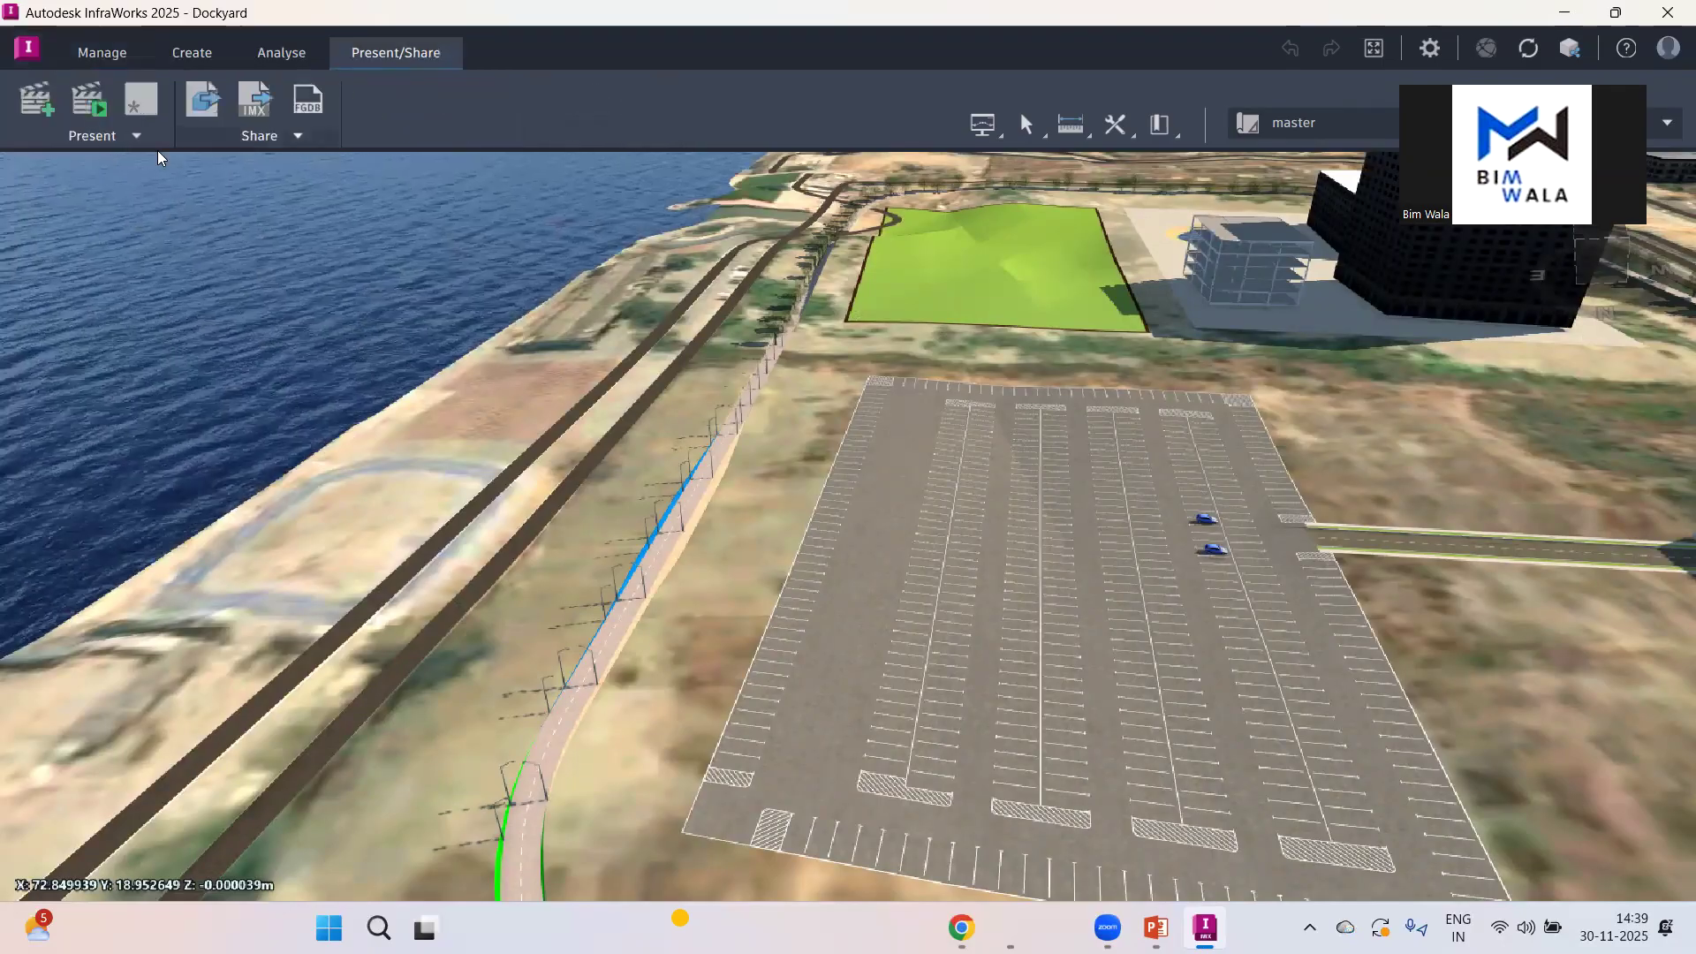
{"action": "left_click", "coordinate": [135, 136]}
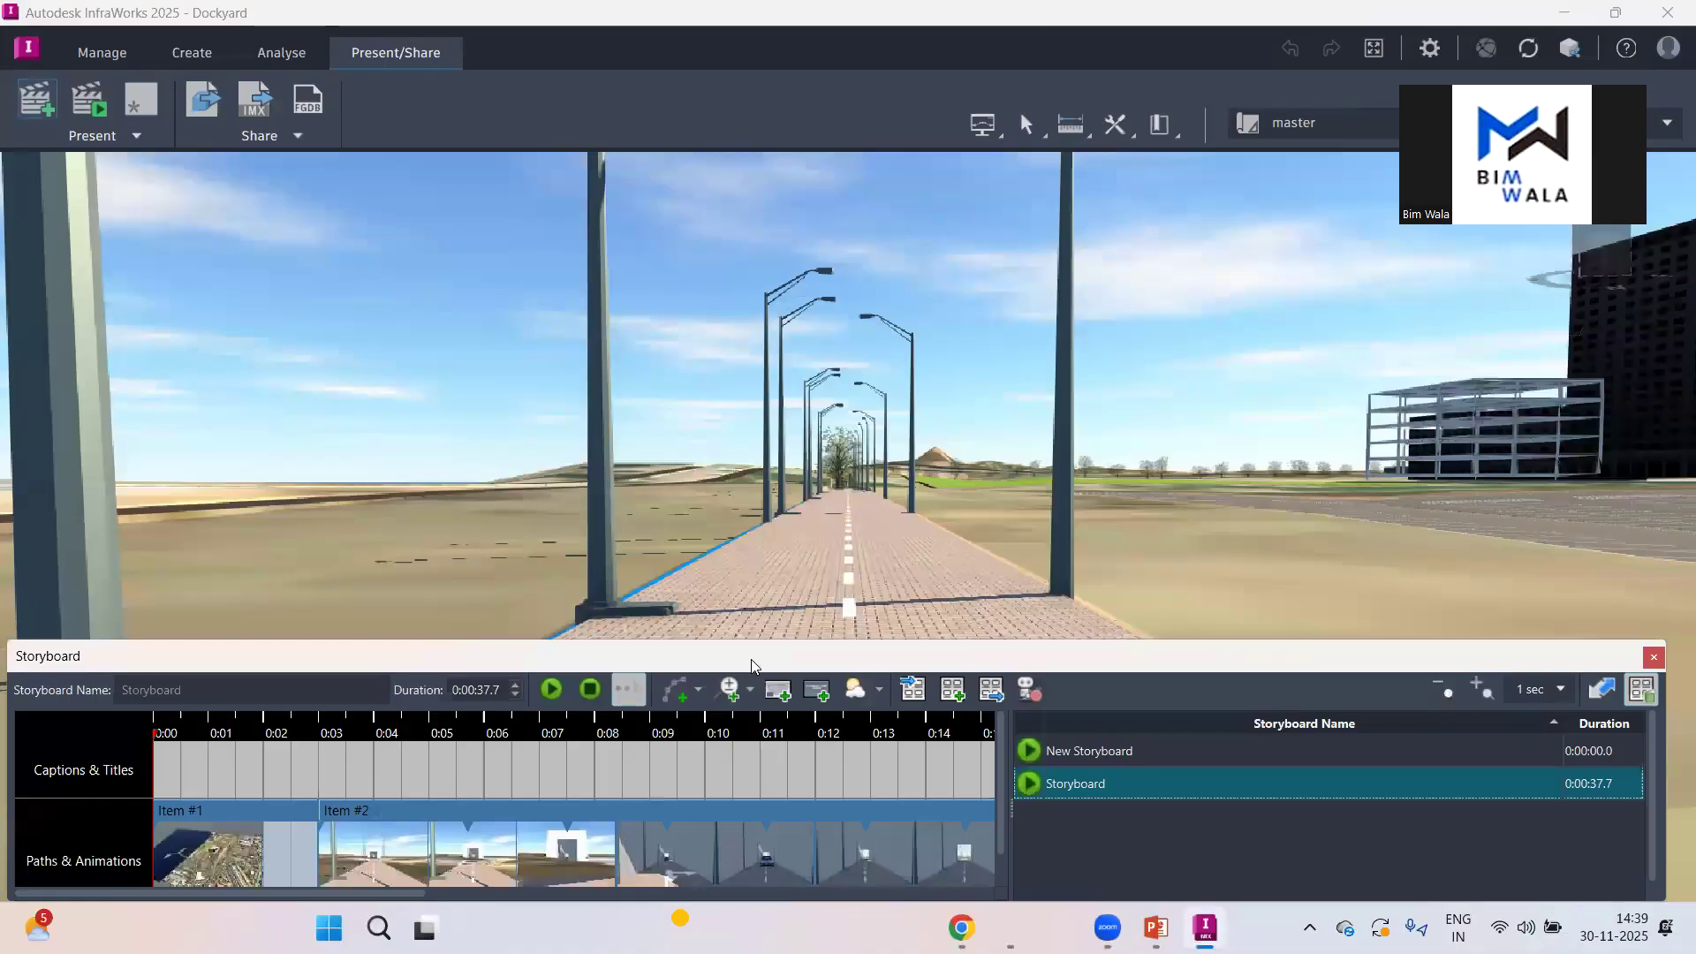
{"action": "left_click_drag", "start_coordinate": [751, 659], "coordinate": [770, 665]}
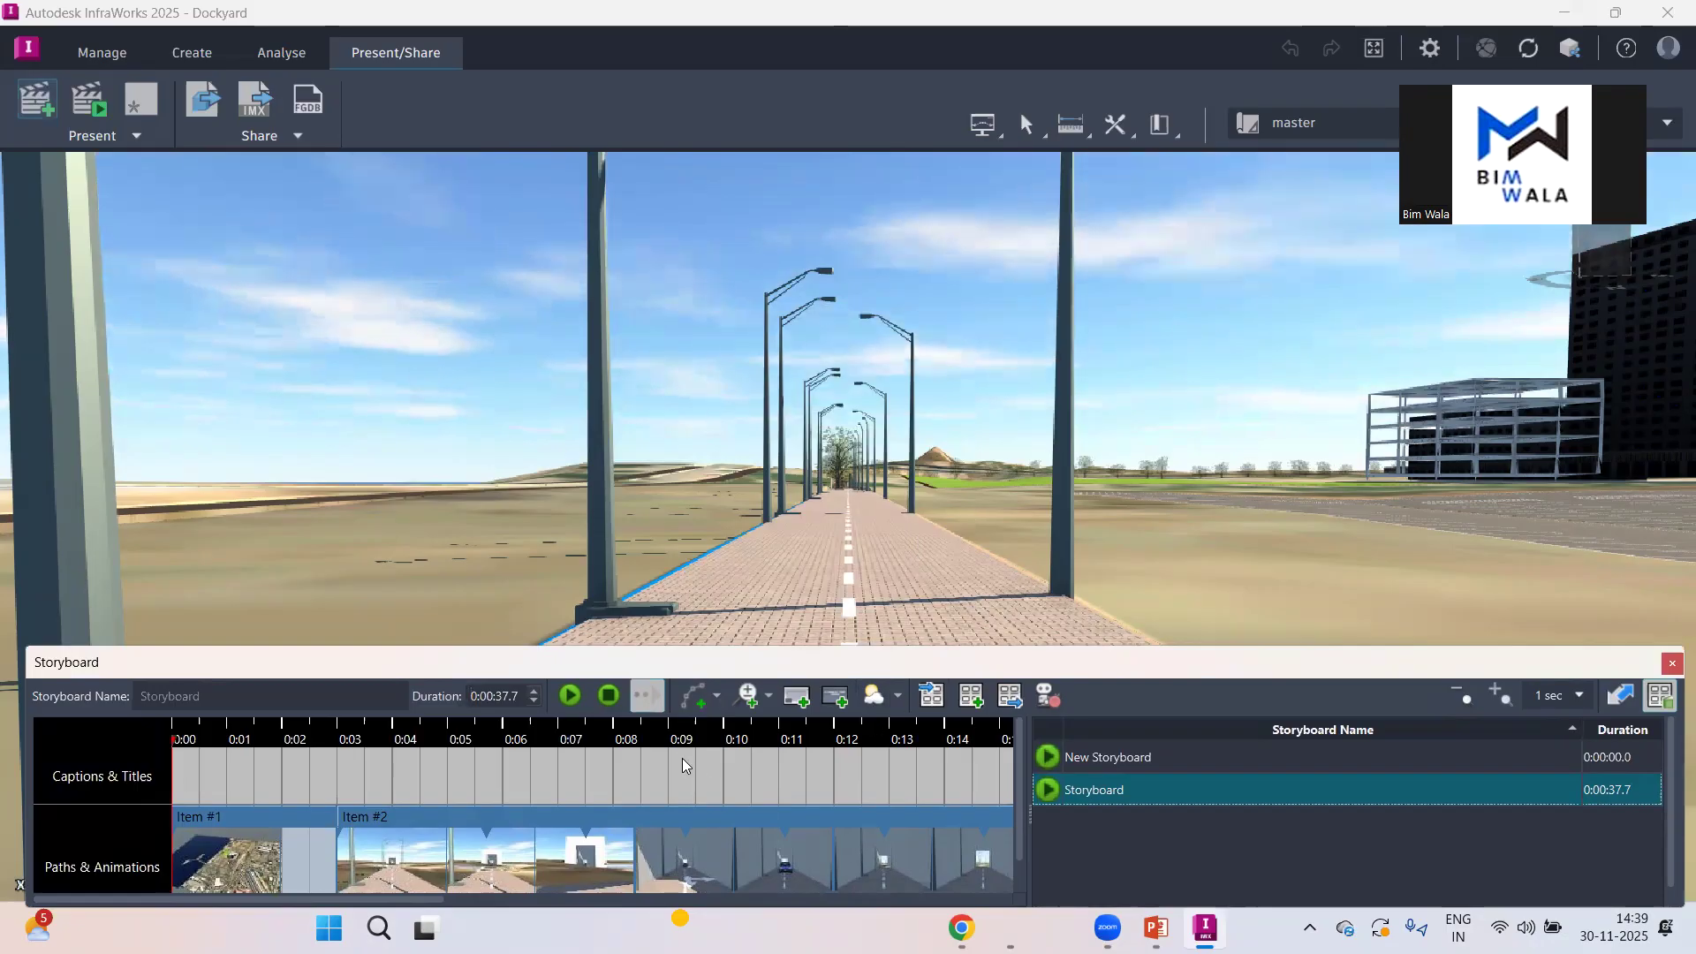
Step: Play the existing storyboard named Storyboard through and bring its timeline back to the beginning
{"action": "left_click", "coordinate": [567, 704]}
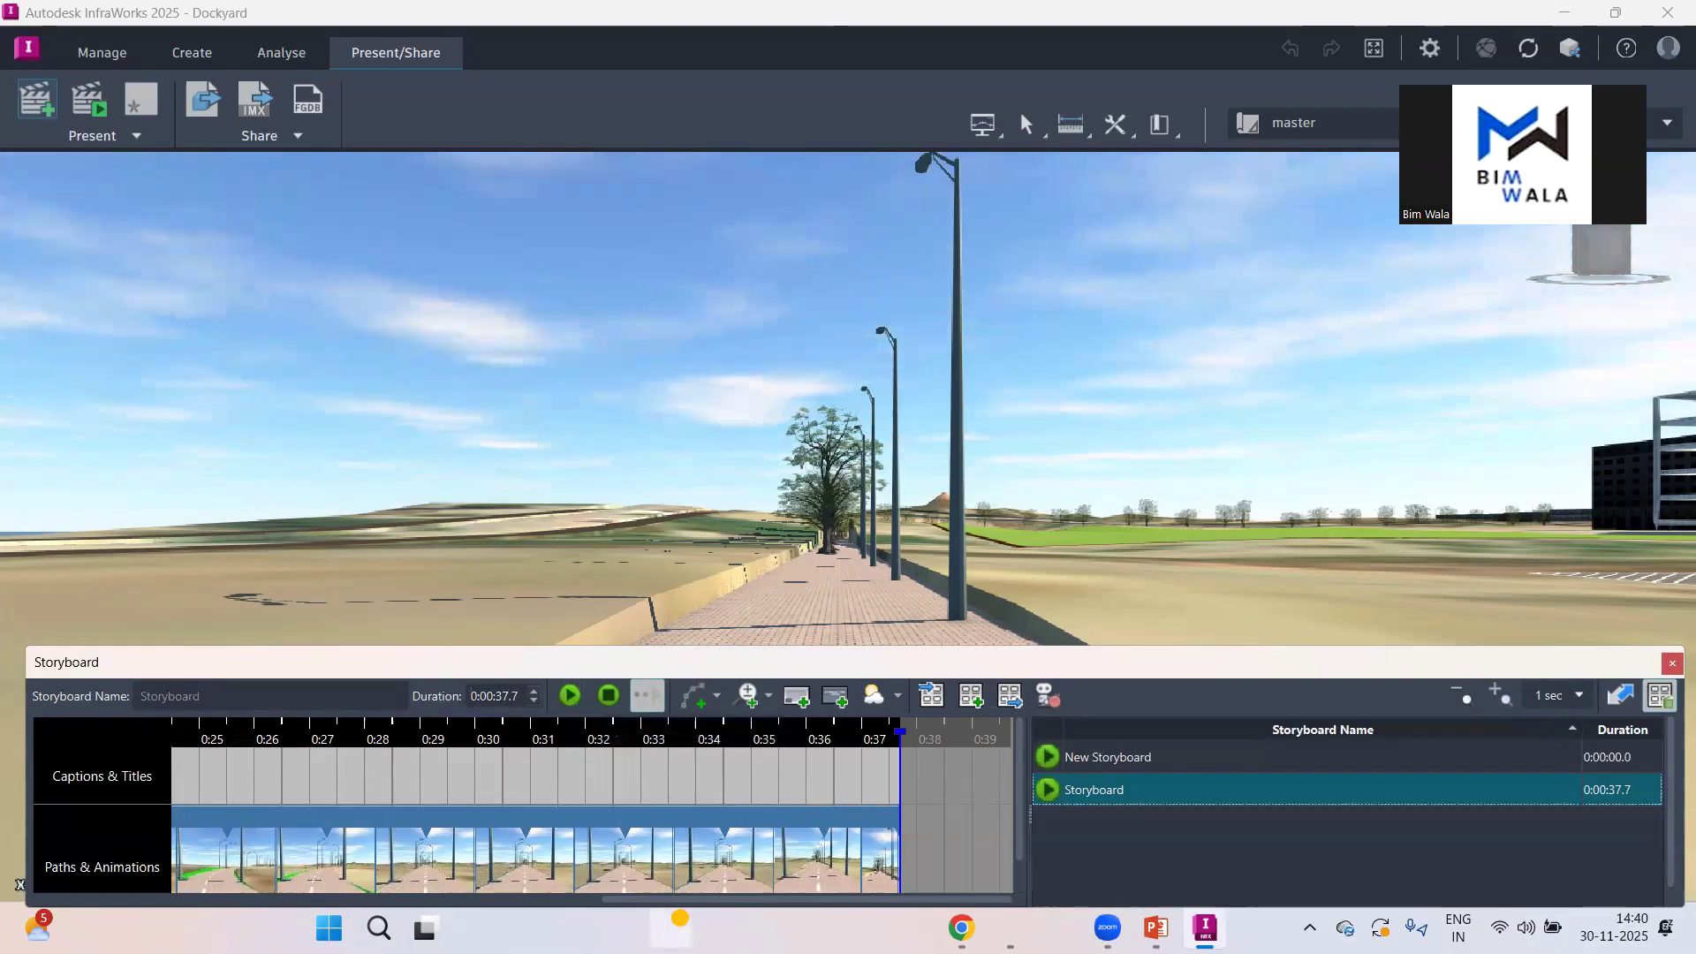
{"action": "left_click_drag", "start_coordinate": [651, 901], "coordinate": [156, 893]}
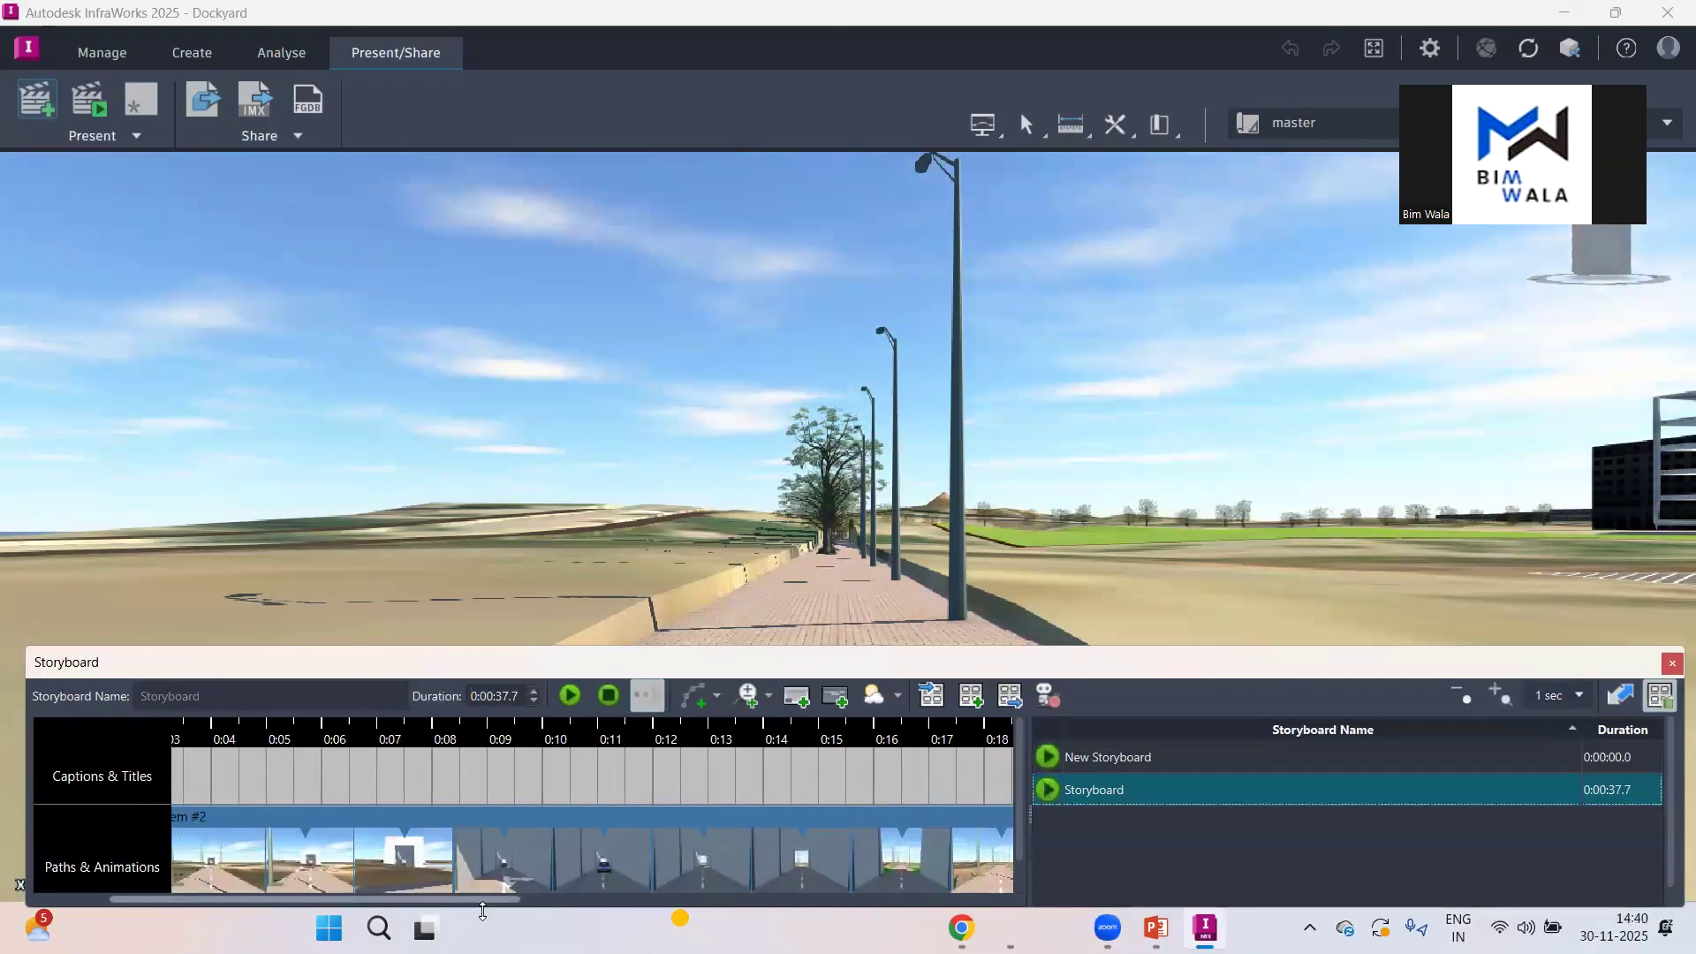
{"action": "left_click_drag", "start_coordinate": [472, 899], "coordinate": [395, 900]}
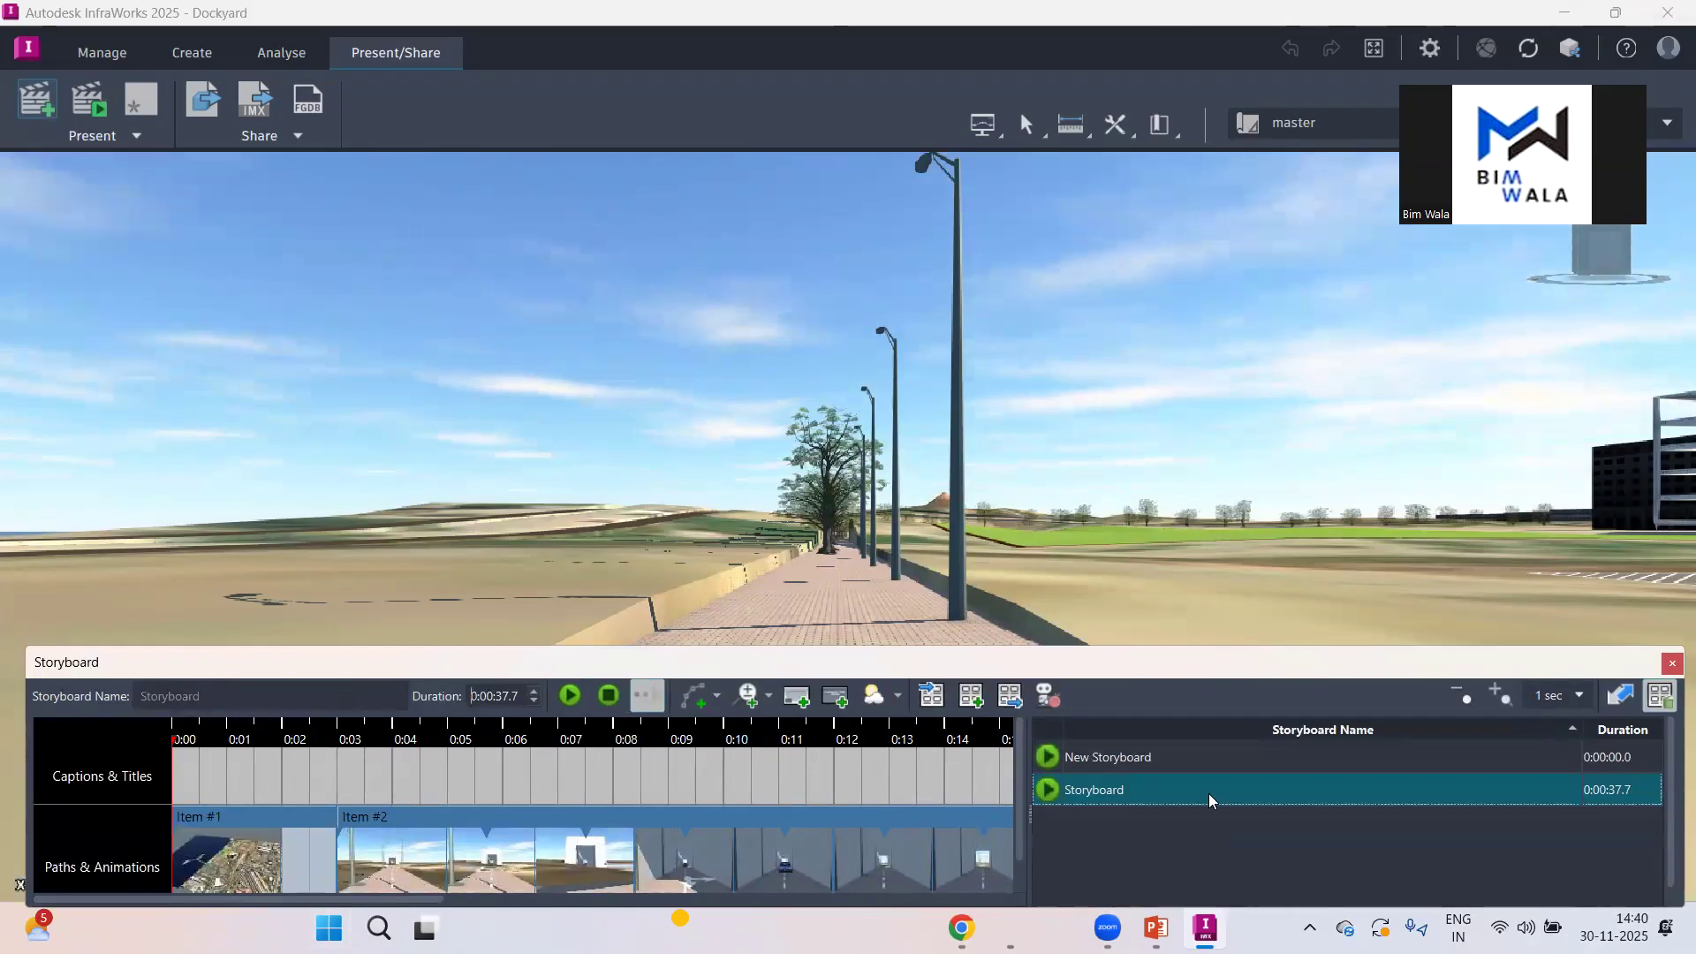
Step: Delete the existing storyboard named Storyboard from the storyboard list
{"action": "left_click", "coordinate": [1131, 763]}
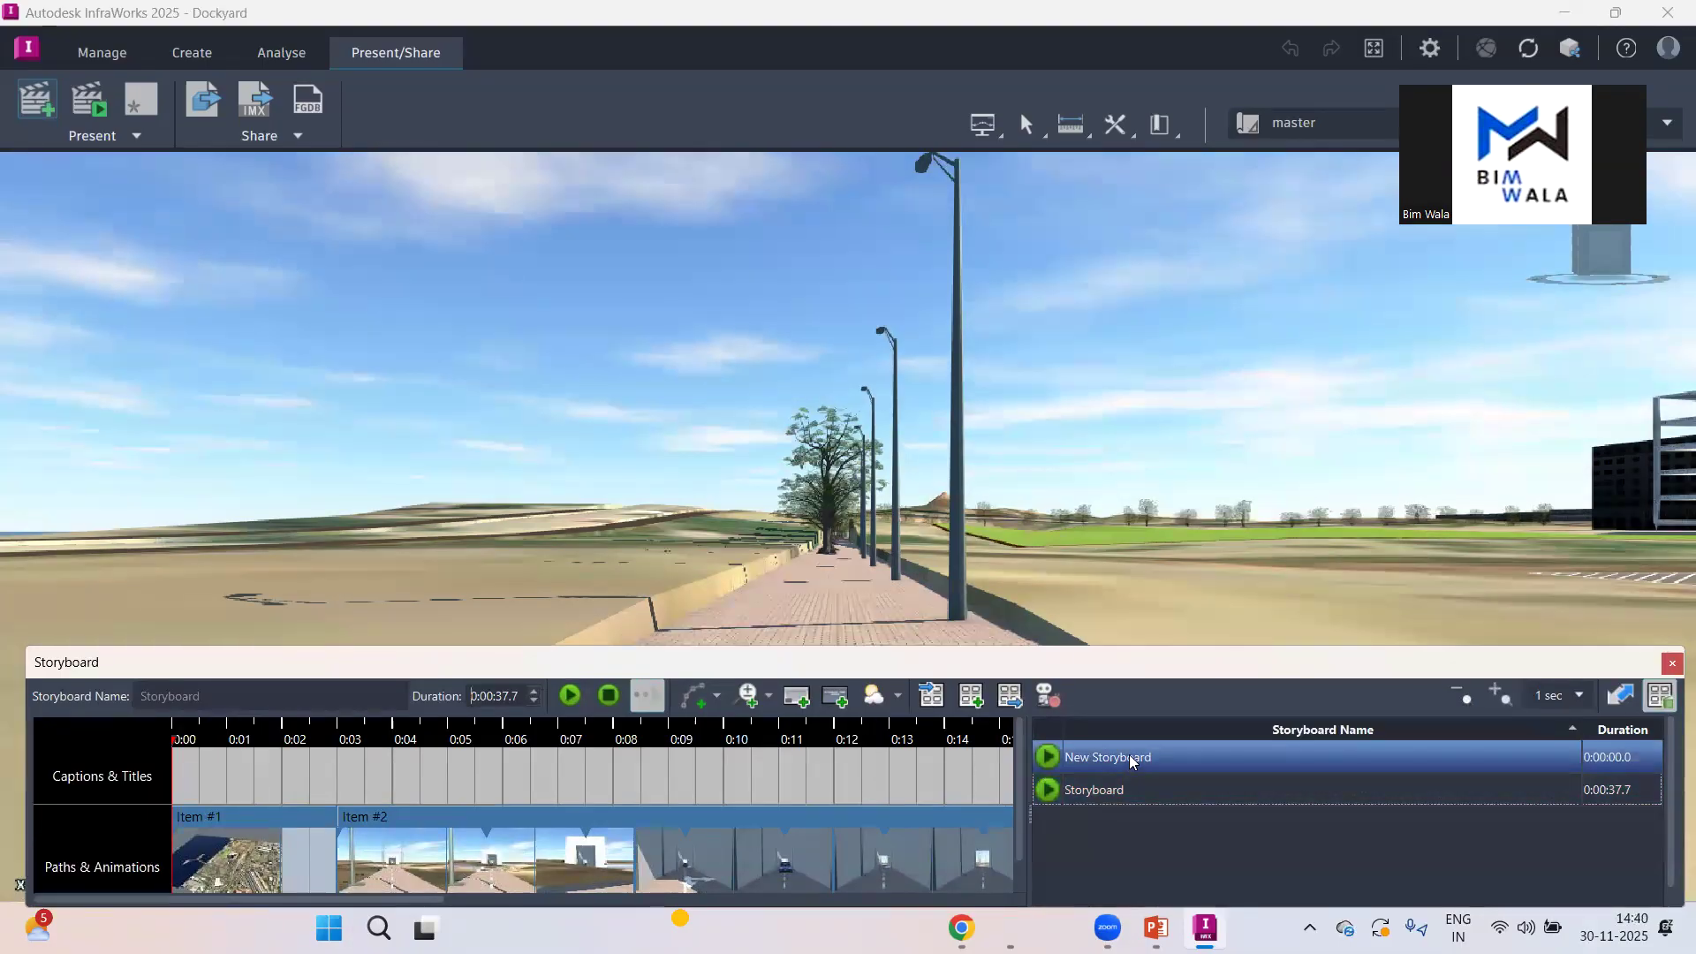
{"action": "left_click", "coordinate": [1103, 794]}
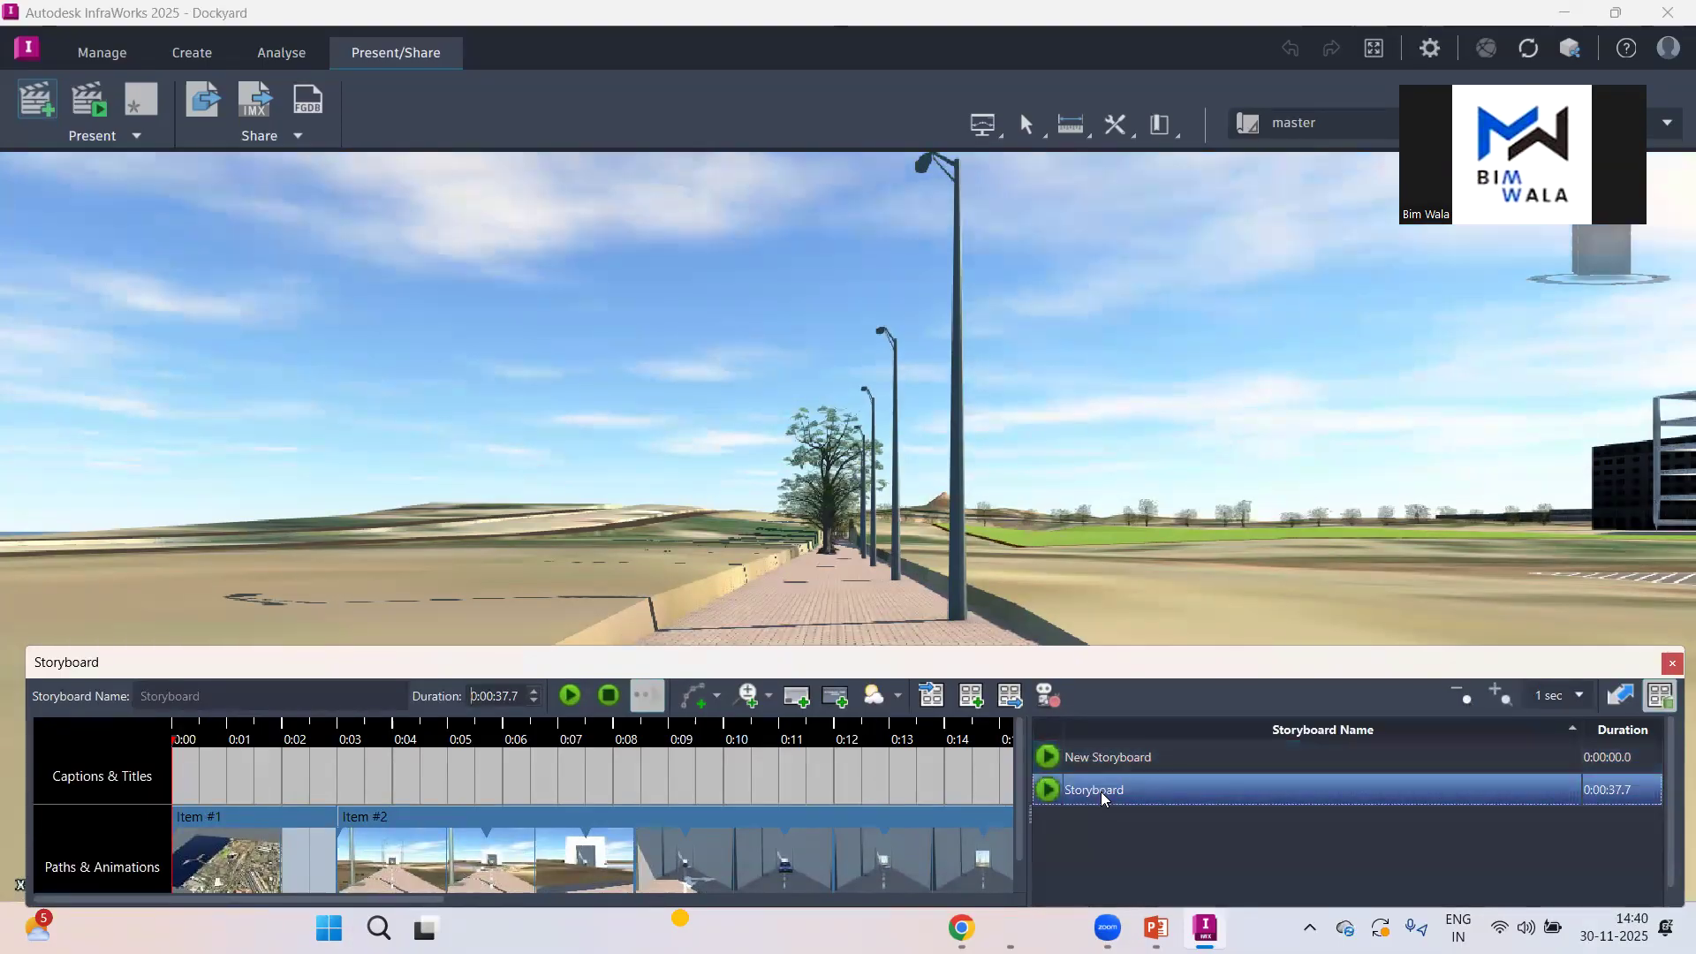
{"action": "right_click", "coordinate": [1103, 798]}
{"action": "left_click", "coordinate": [1191, 834]}
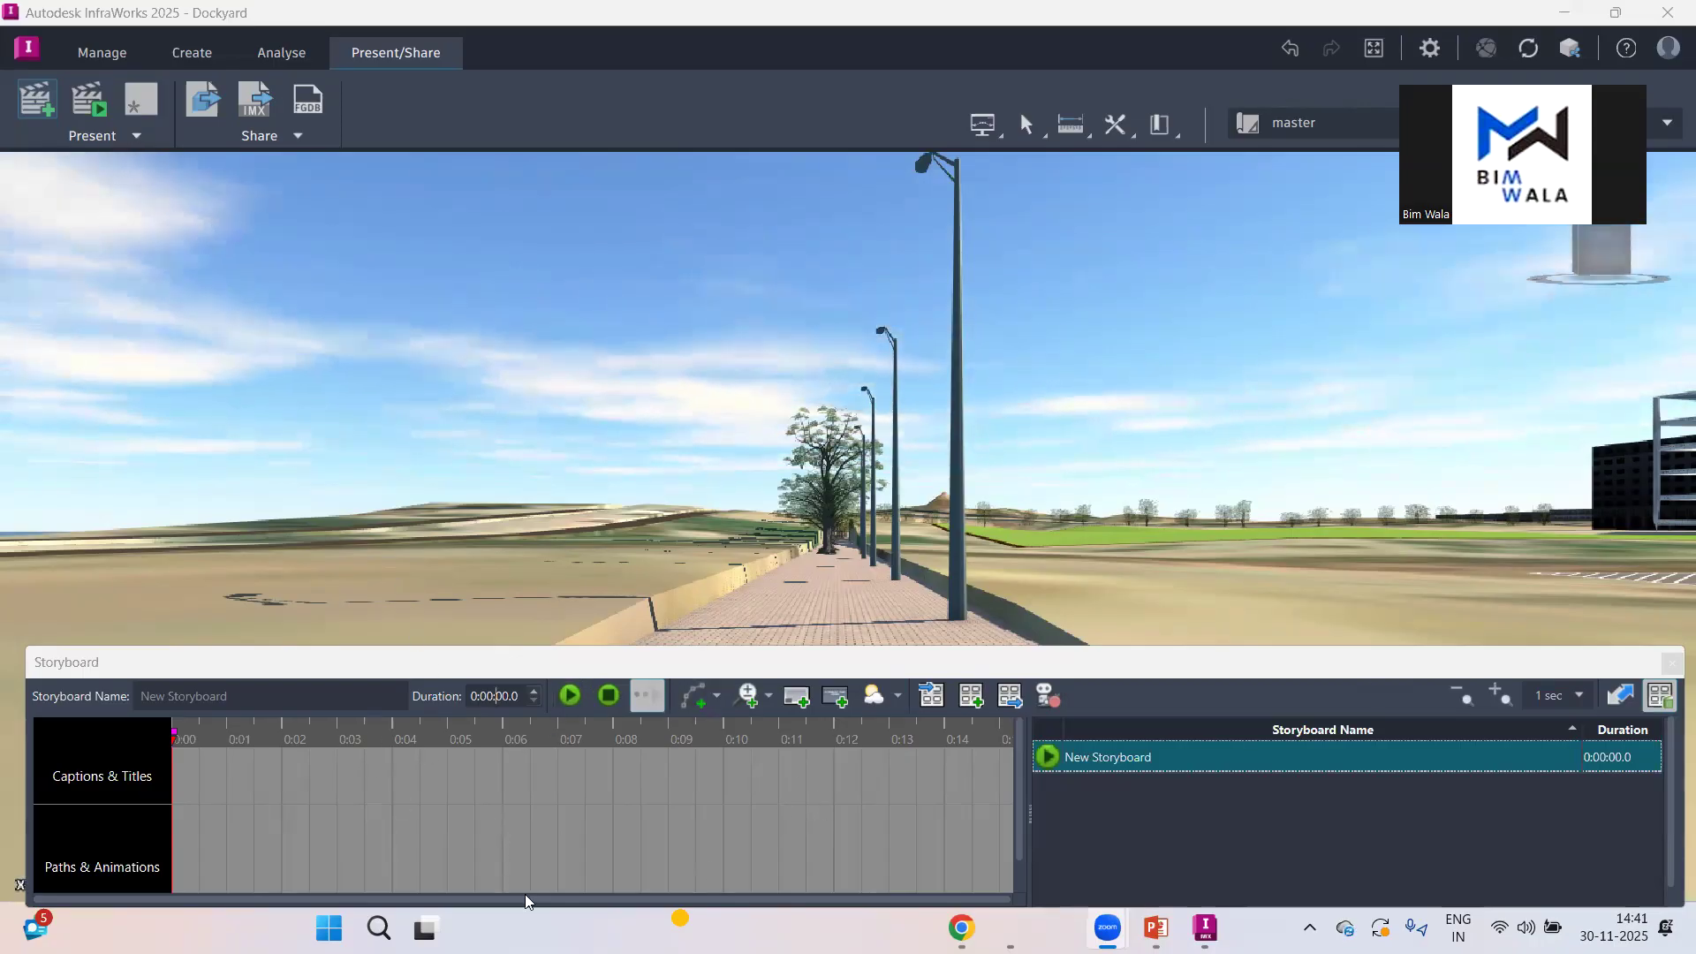
Step: Add an extra new storyboard and delete it from the storyboard list again
{"action": "scroll", "coordinate": [693, 405], "scroll_direction": "down", "scroll_amount": 3}
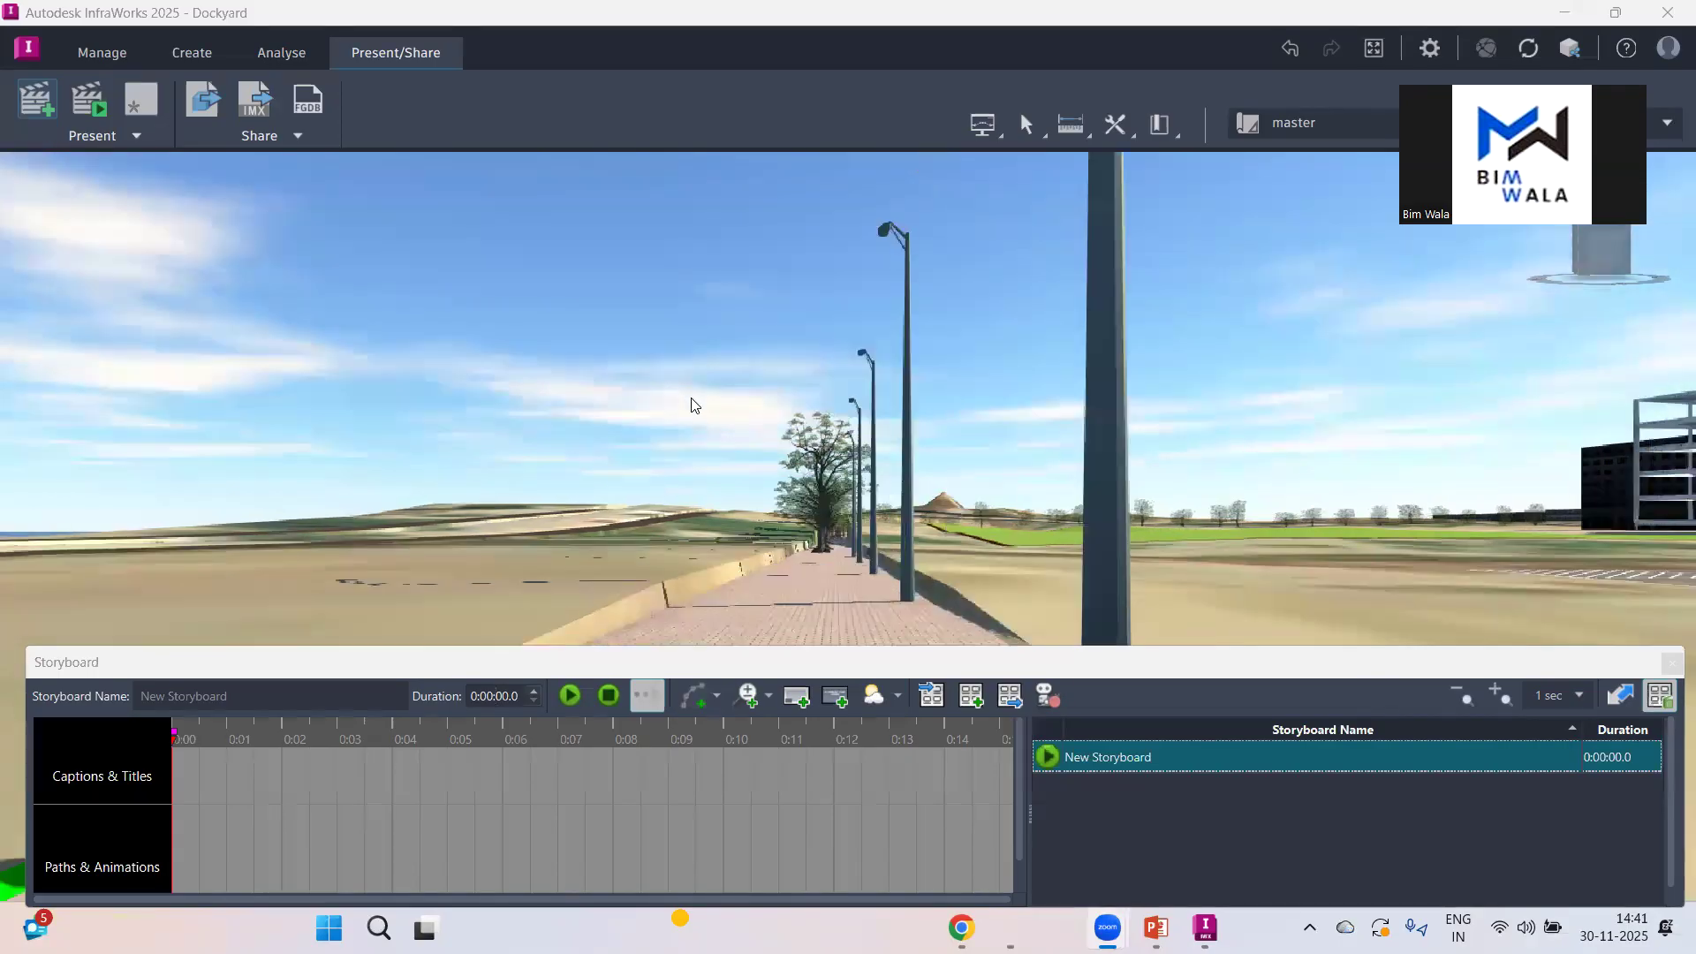
{"action": "scroll", "coordinate": [939, 399], "scroll_direction": "up", "scroll_amount": 3}
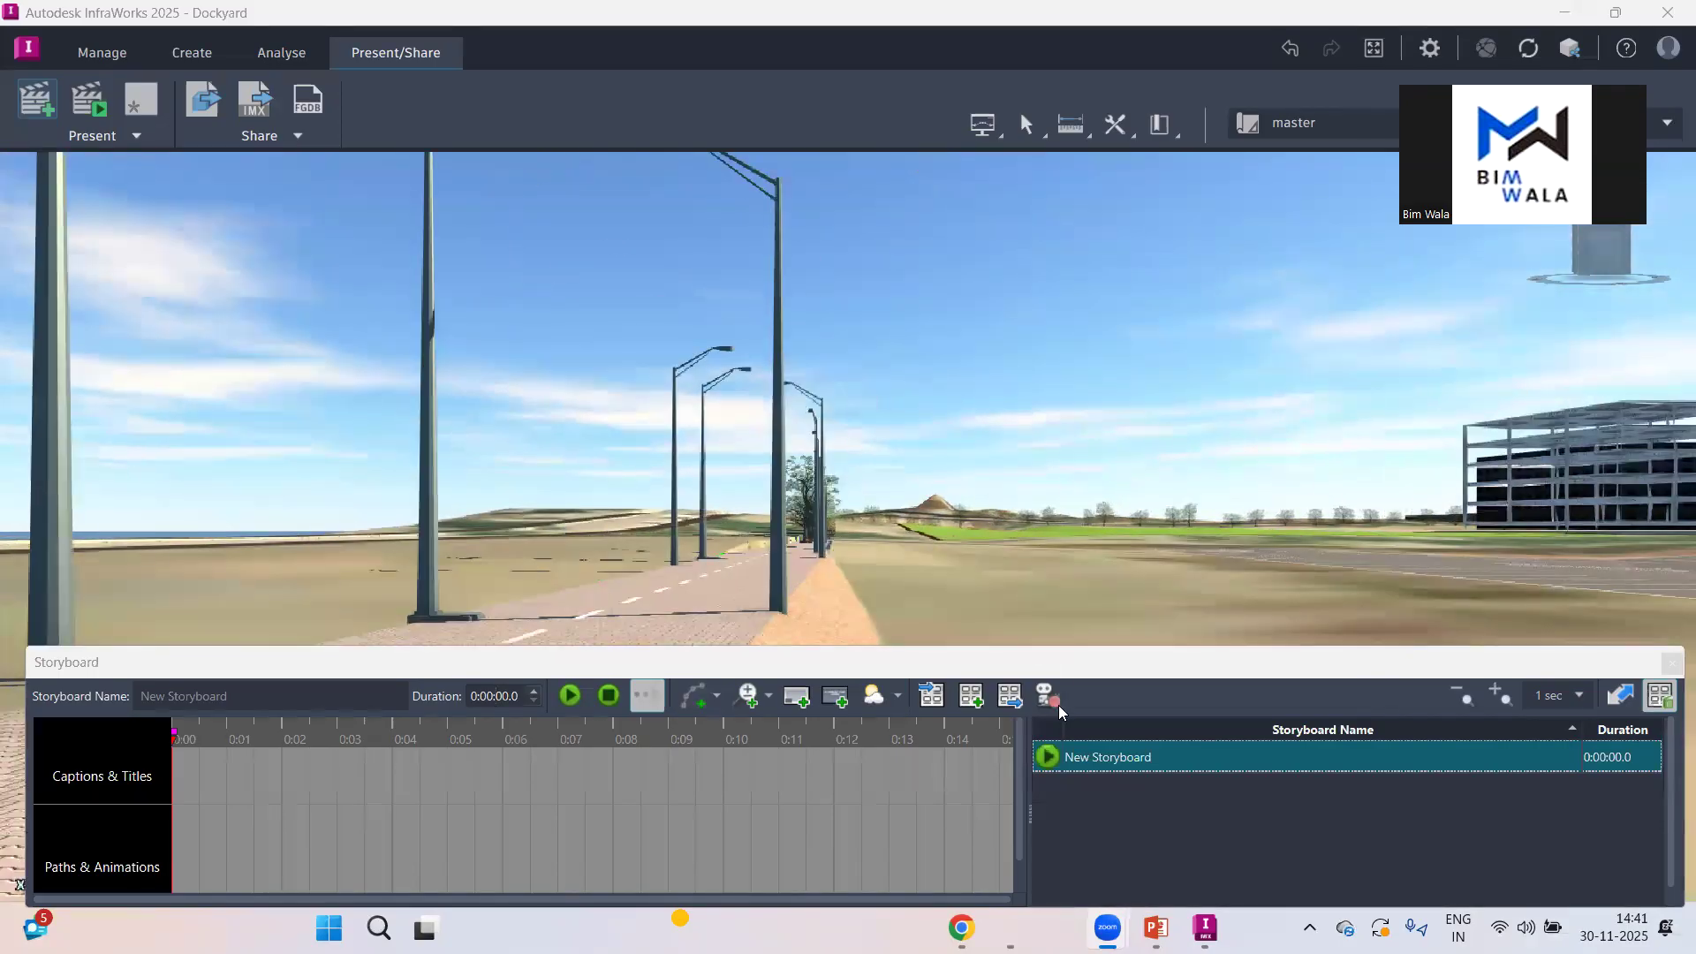
{"action": "left_click", "coordinate": [964, 702]}
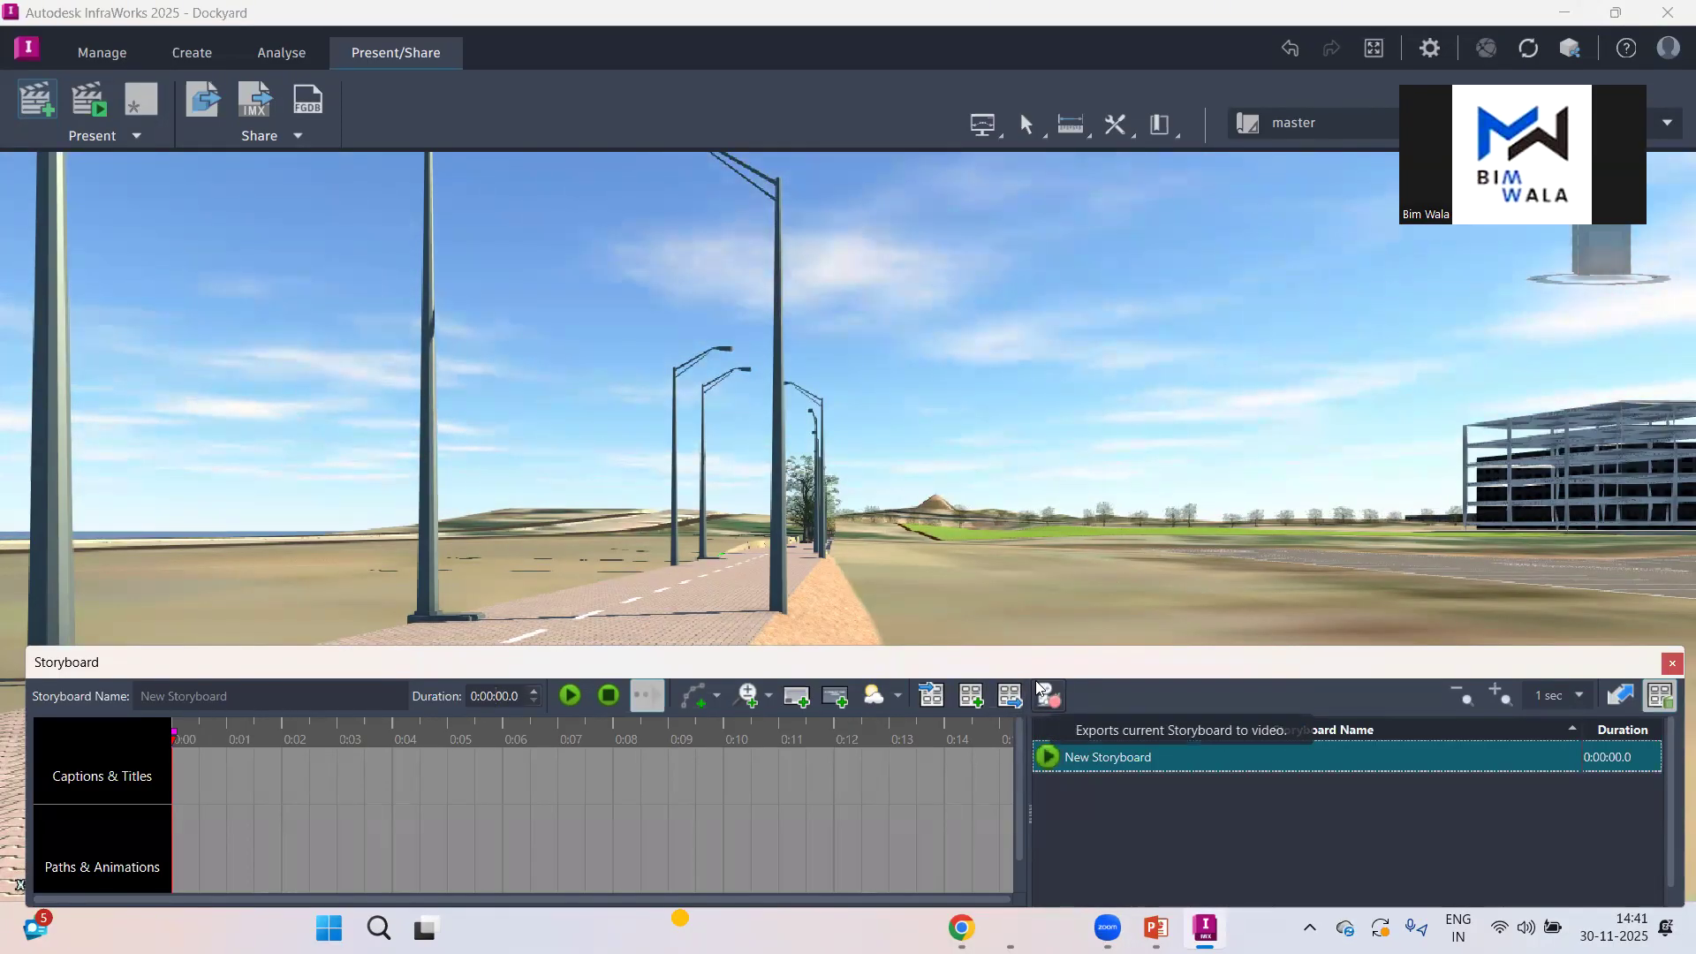
{"action": "left_click", "coordinate": [972, 697]}
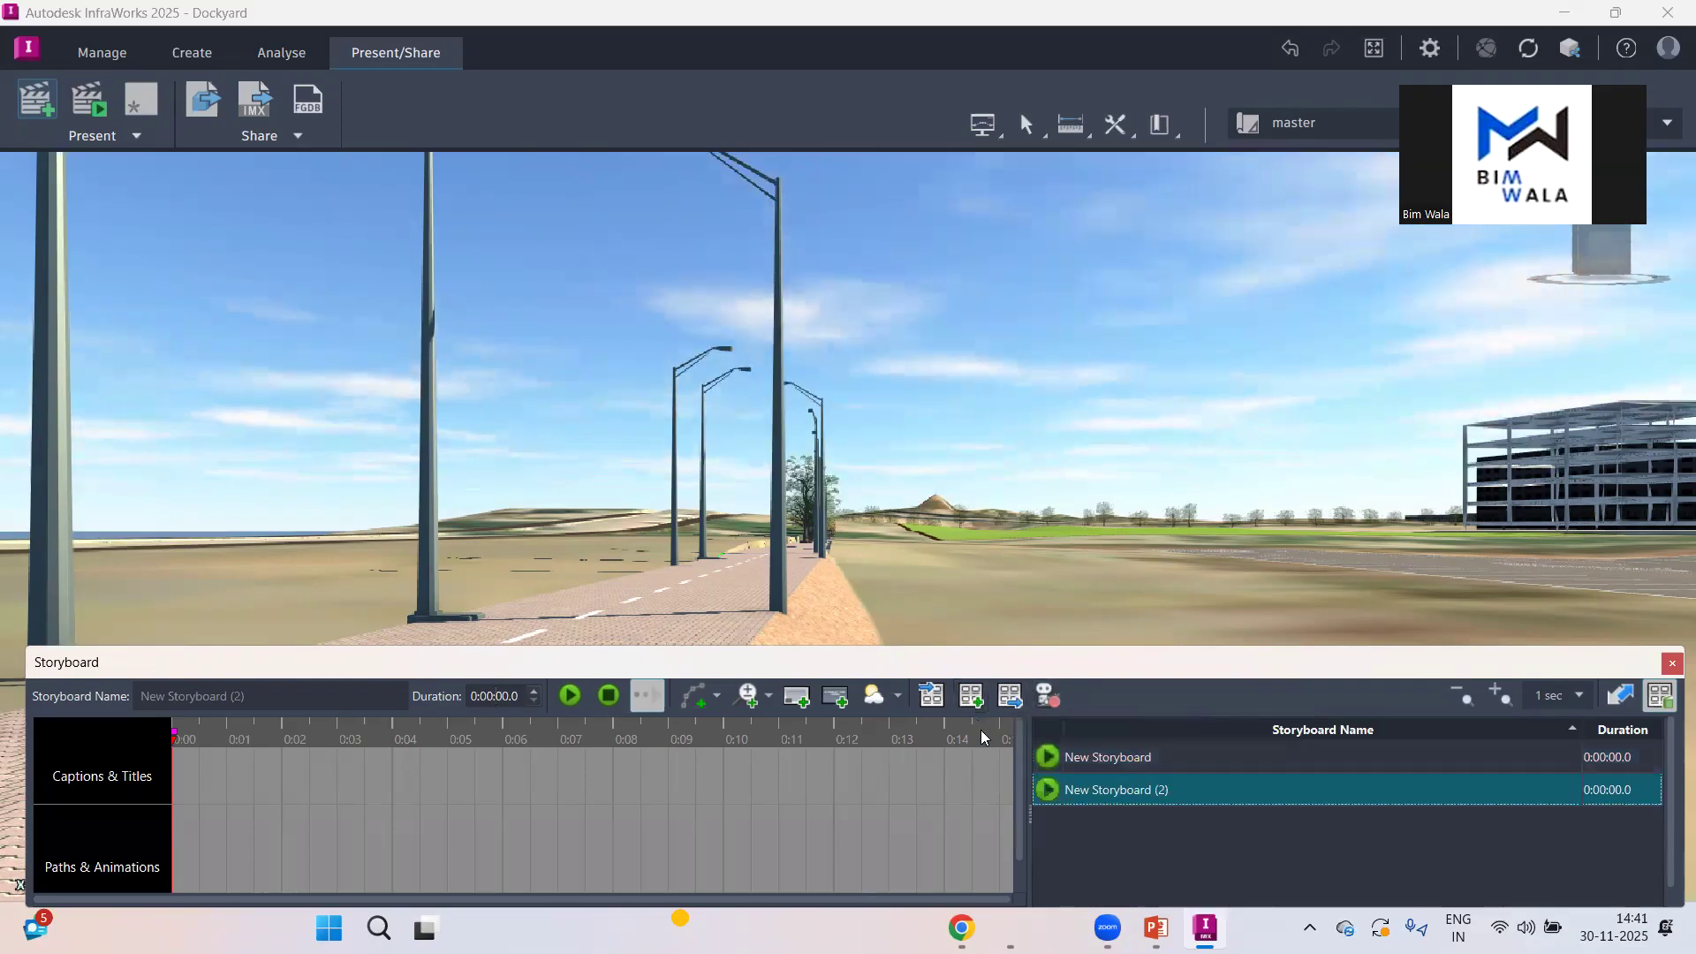
{"action": "right_click", "coordinate": [1163, 779]}
{"action": "left_click", "coordinate": [1216, 820]}
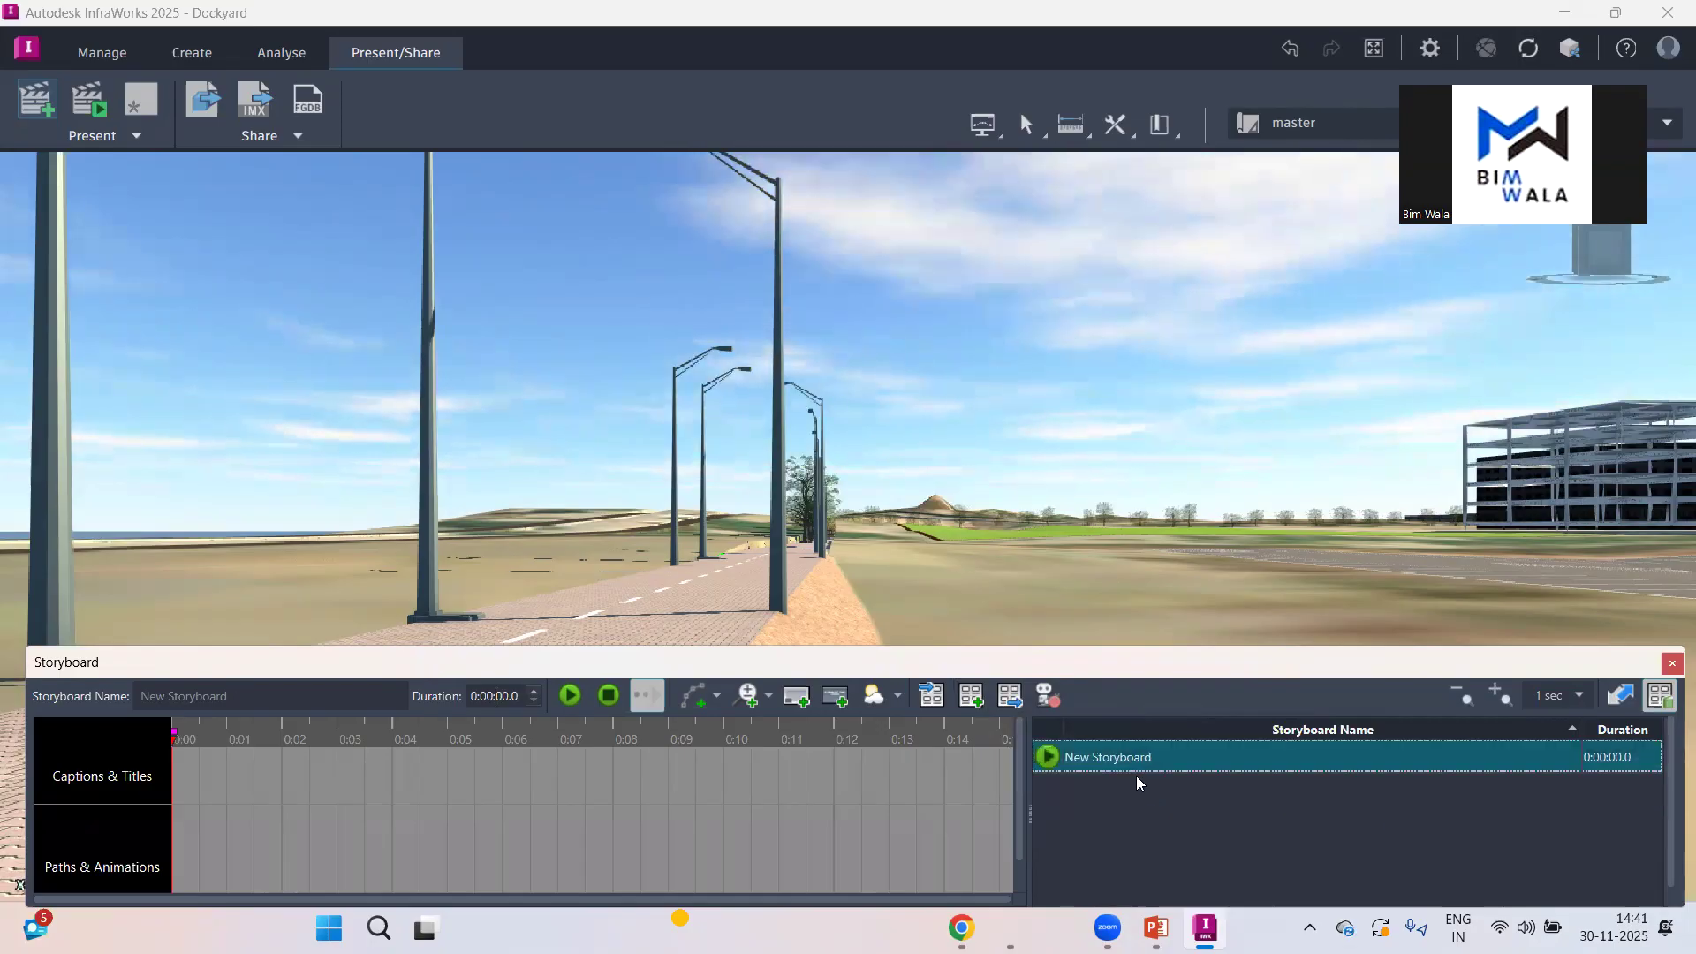
Step: Rename the New Storyboard entry as Component Road
{"action": "left_click_drag", "start_coordinate": [254, 700], "coordinate": [26, 711]}
{"action": "key", "text": "Delete"}
{"action": "key", "text": "Delete"}
{"action": "key", "text": "Delete"}
{"action": "key", "text": "Delete"}
{"action": "key", "text": "Delete"}
{"action": "key", "text": "Delete"}
{"action": "key", "text": "Delete"}
{"action": "key", "text": "Delete"}
{"action": "key", "text": "Delete"}
{"action": "key", "text": "Delete"}
{"action": "key", "text": "Delete"}
{"action": "key", "text": "Delete"}
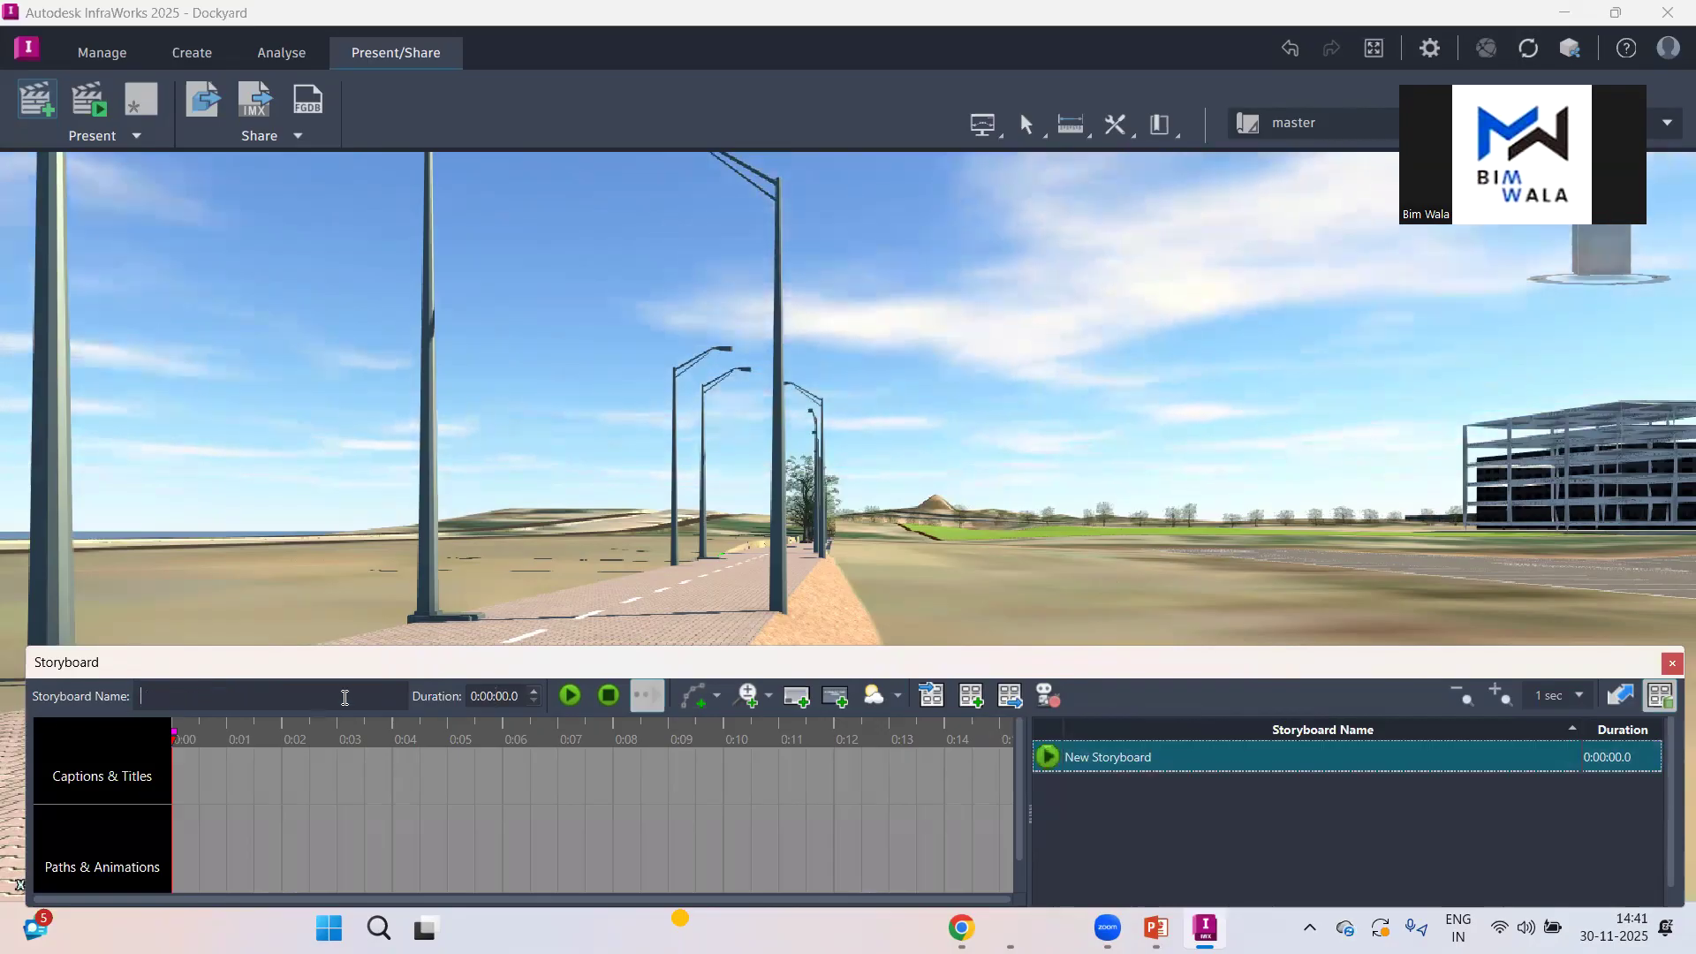
{"action": "key", "text": "ctrl"}
{"action": "key", "text": "ctrl"}
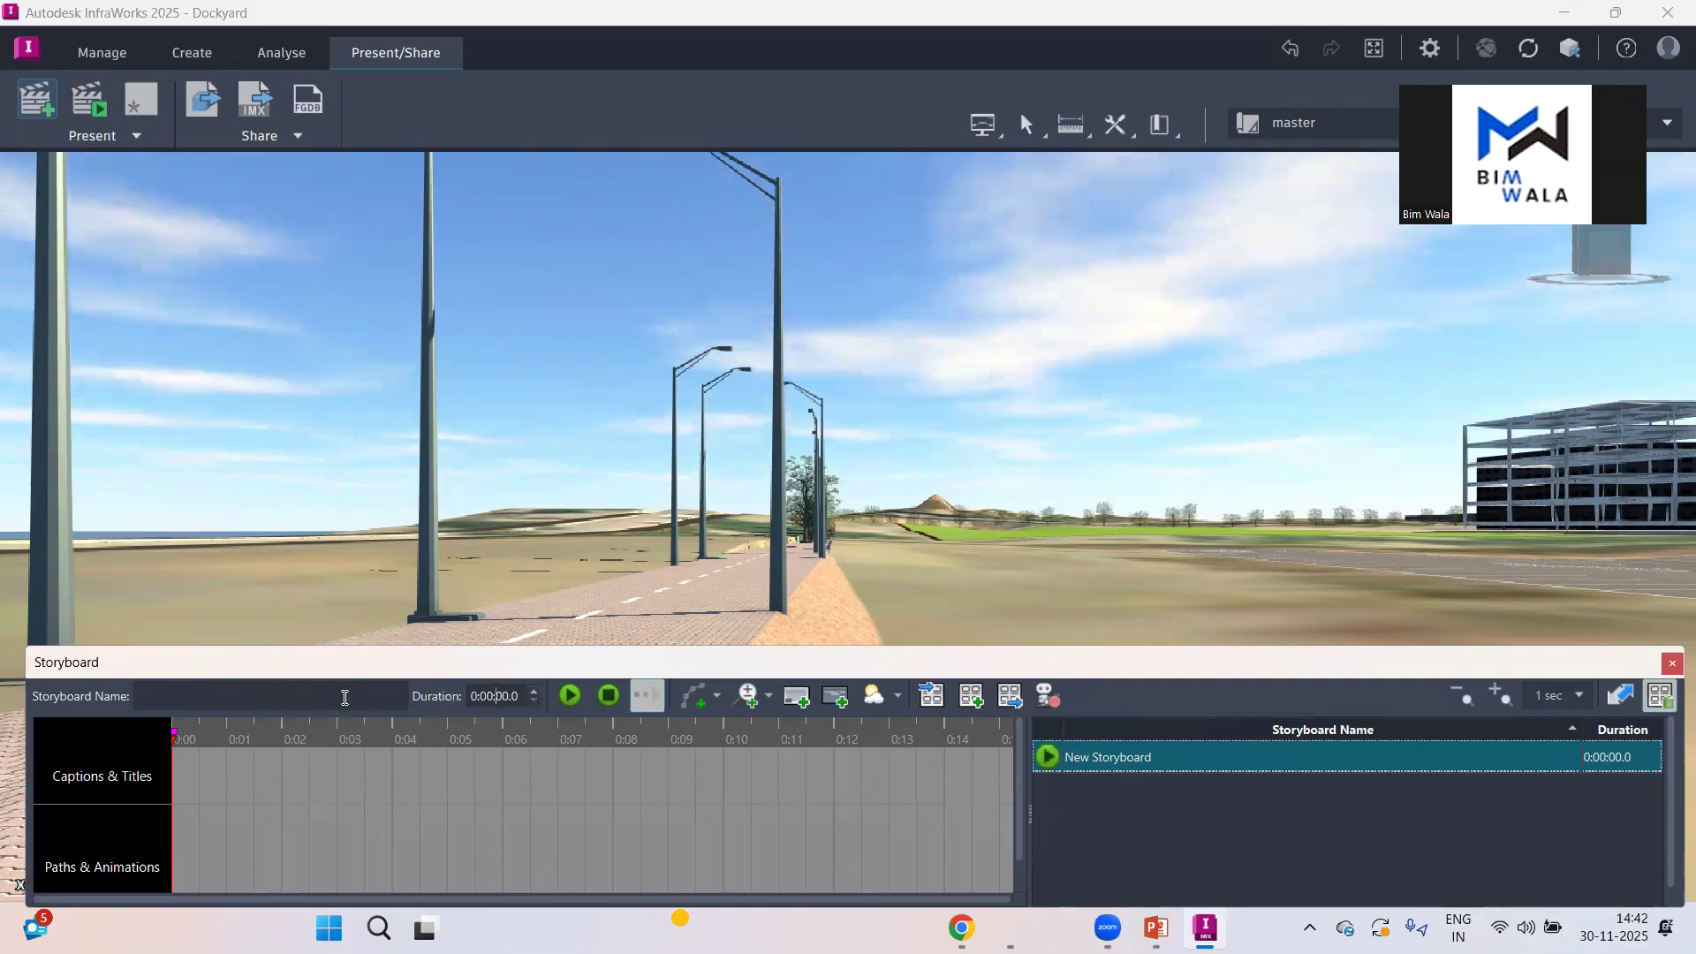
{"action": "type", "text": "Cop"}
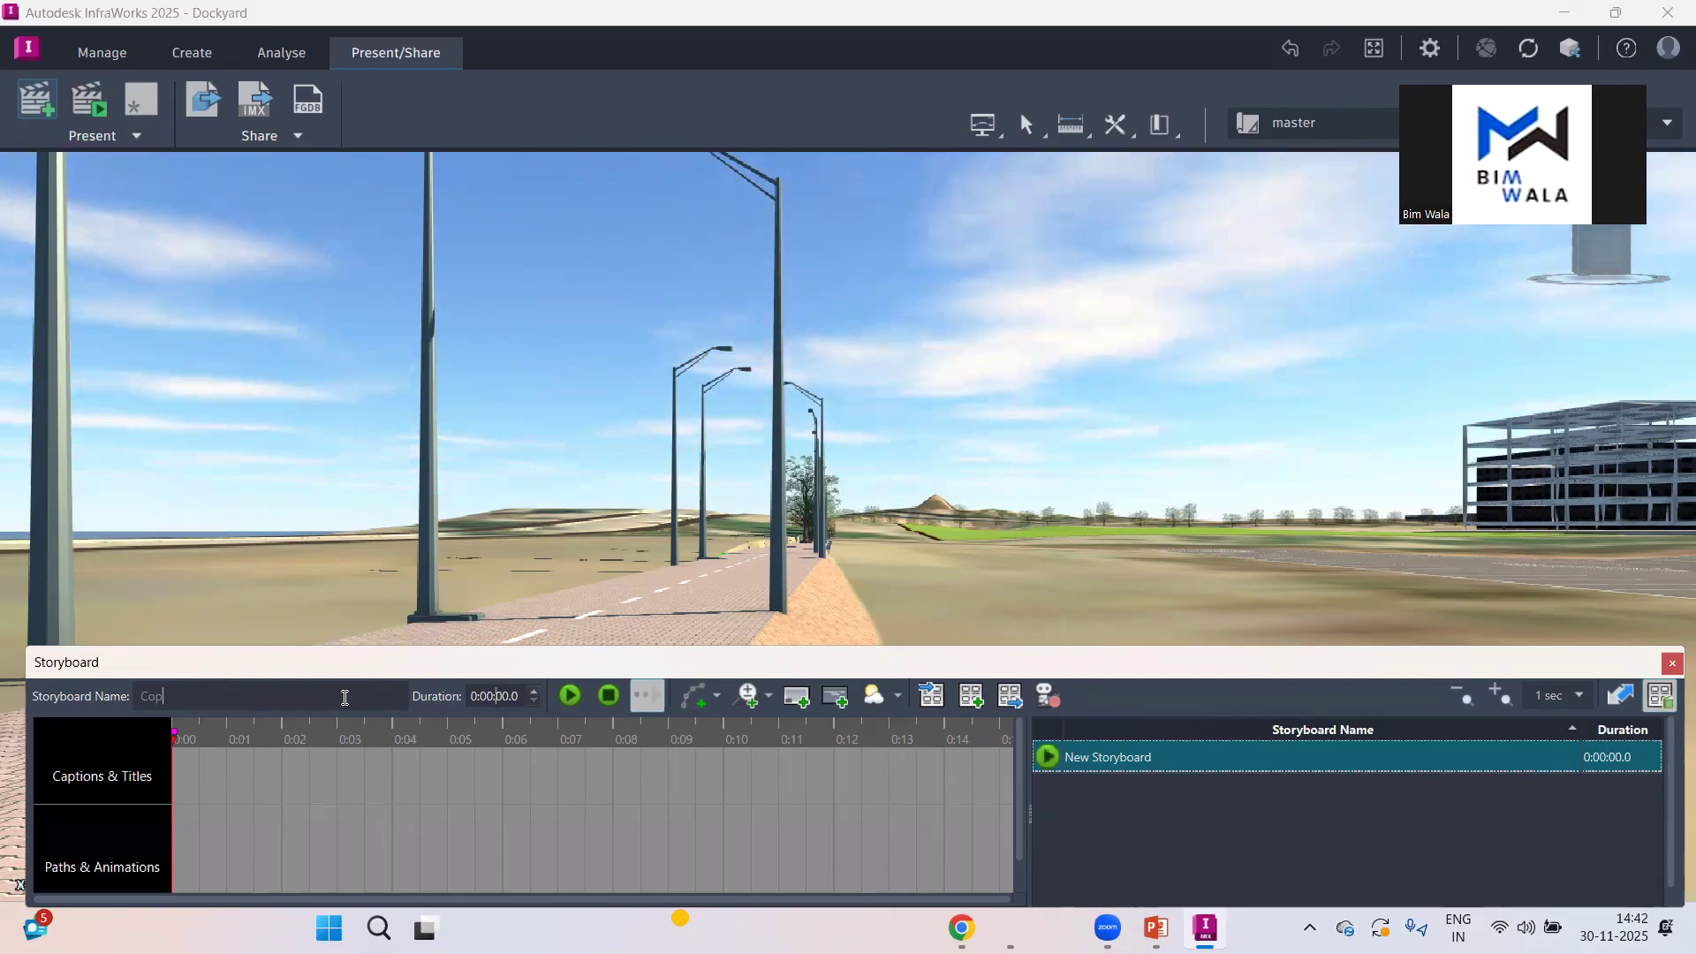
{"action": "key", "text": "BackSpace"}
{"action": "type", "text": "mponent "}
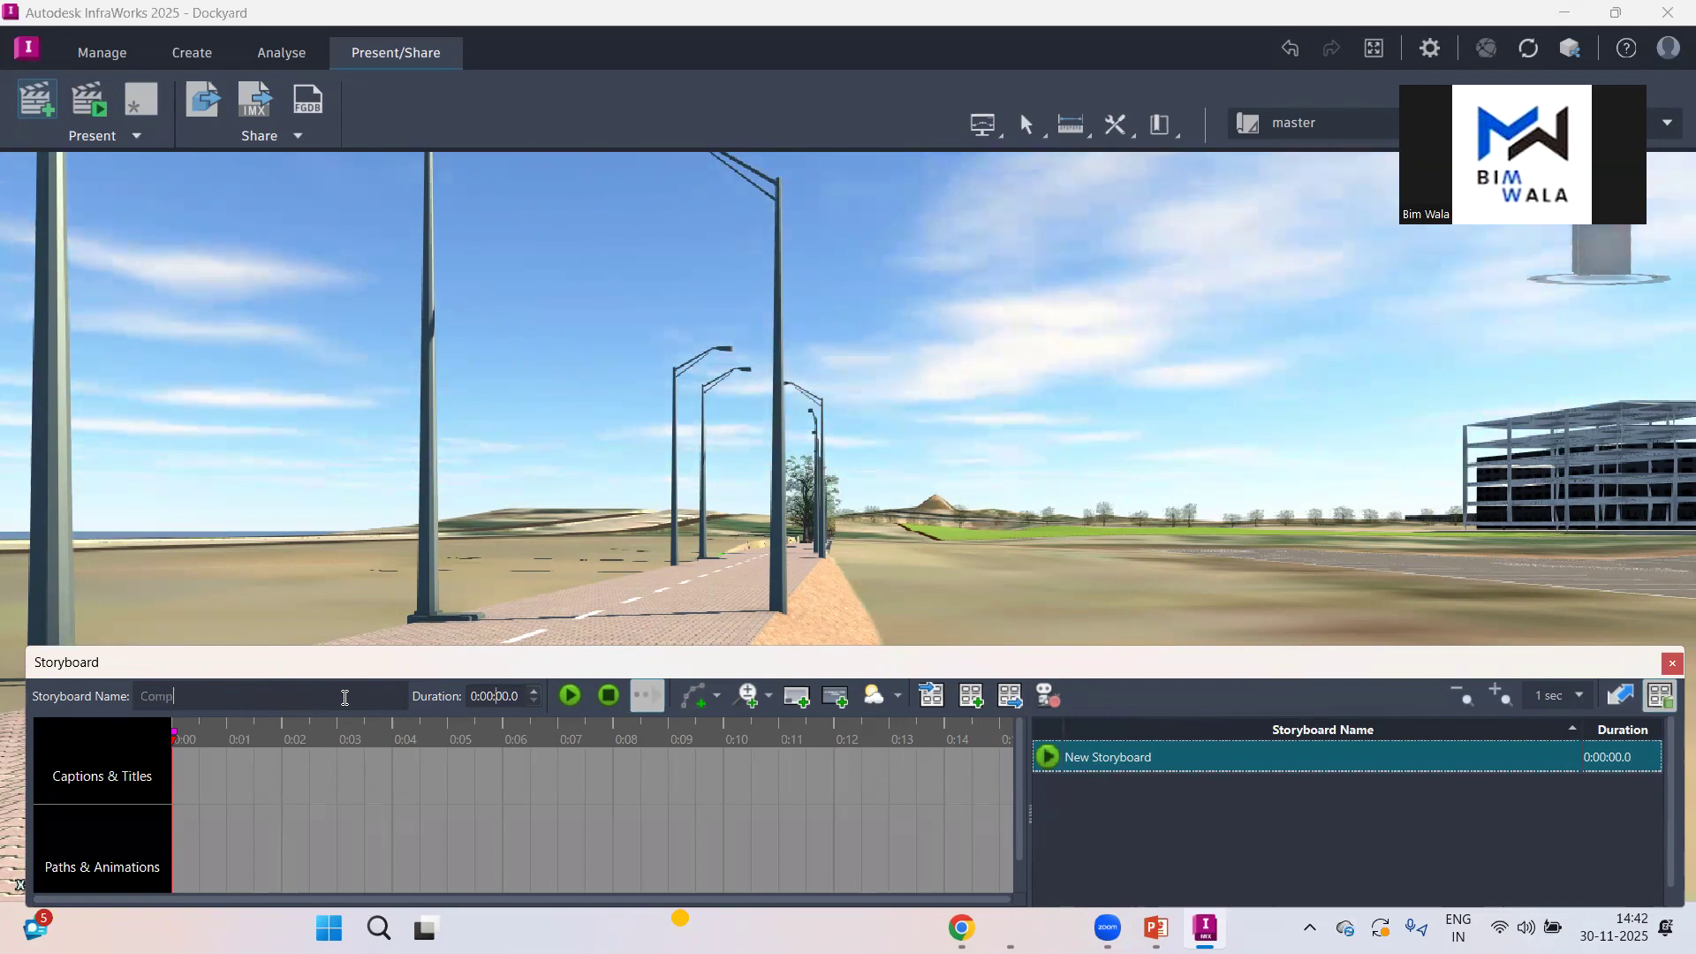
{"action": "type", "text": "Road"}
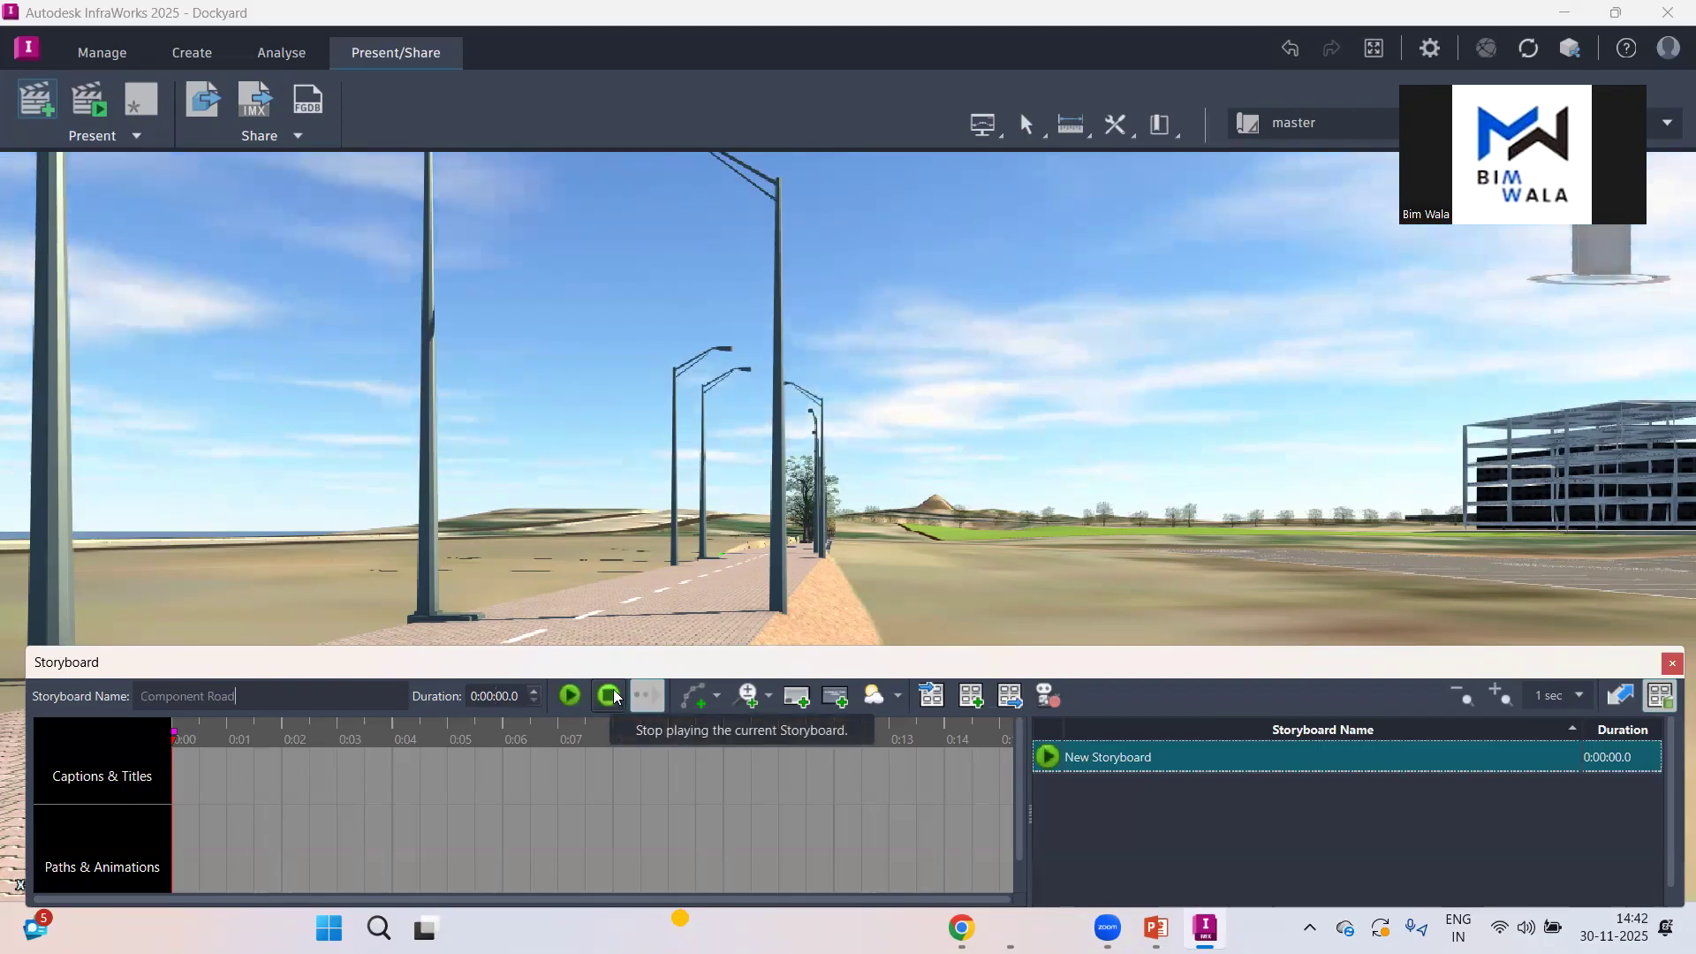
Step: Add a camera path to the Component Road storyboard, with an aerial view of the dockyard and surrounding city as its first keyframe
{"action": "middle_click_drag", "start_coordinate": [645, 315], "coordinate": [847, 466]}
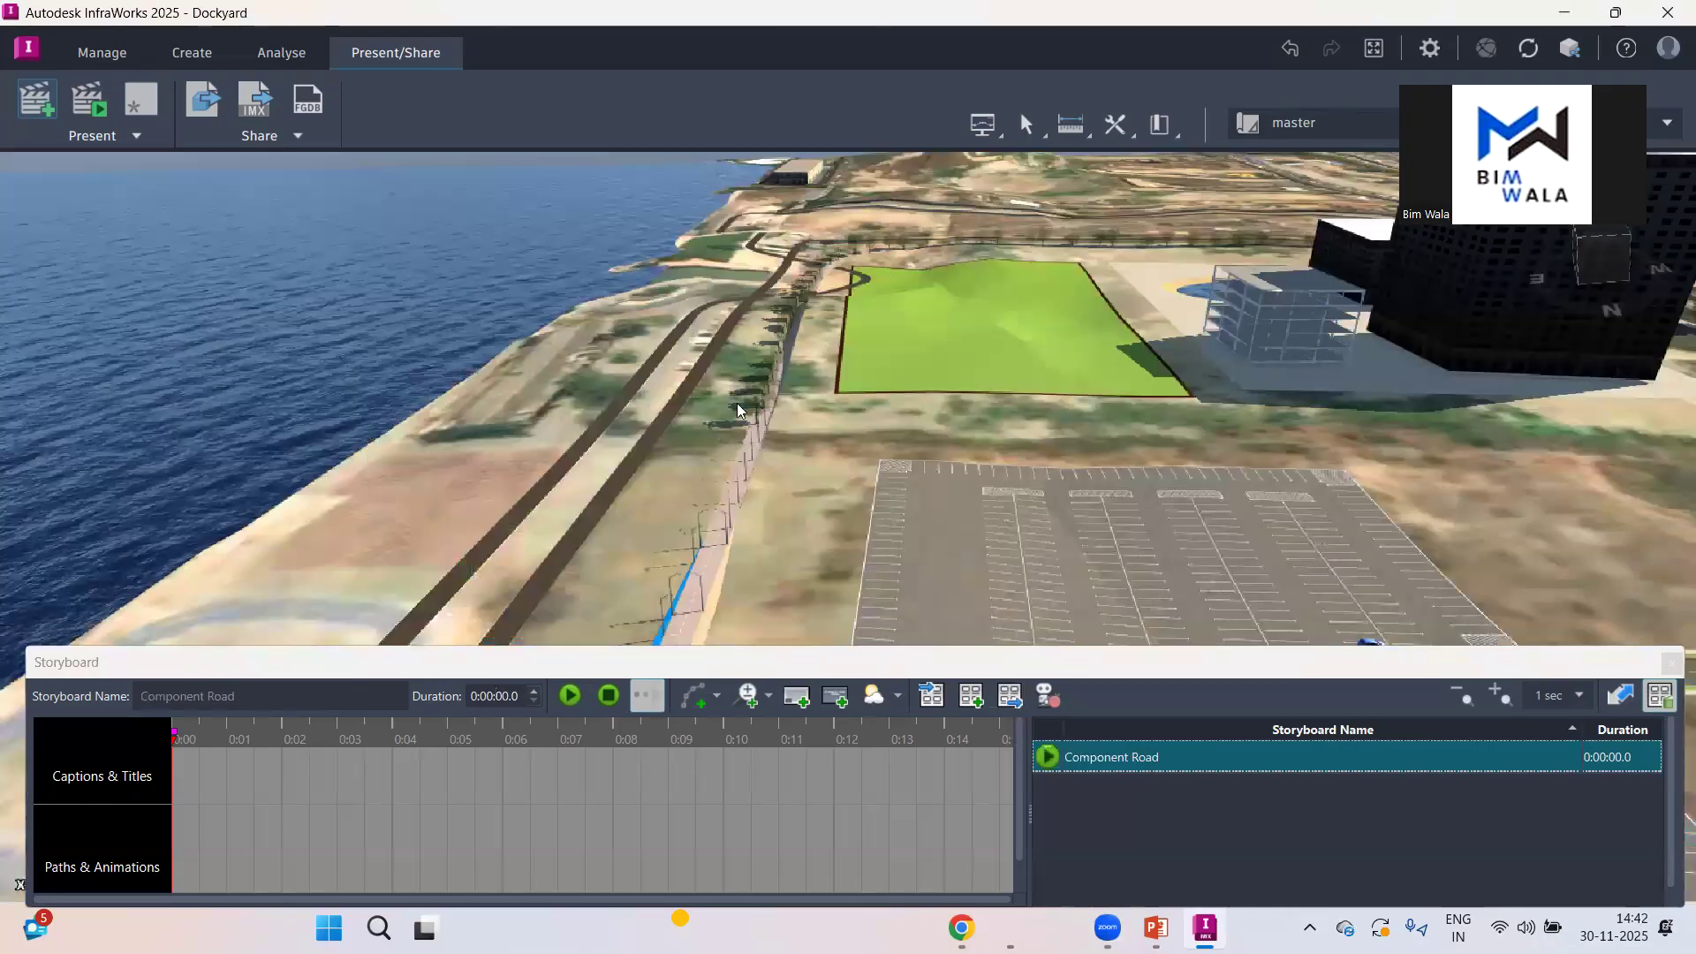
{"action": "left_click_drag", "start_coordinate": [610, 327], "coordinate": [684, 406]}
{"action": "scroll", "coordinate": [651, 380], "scroll_direction": "down", "scroll_amount": 3}
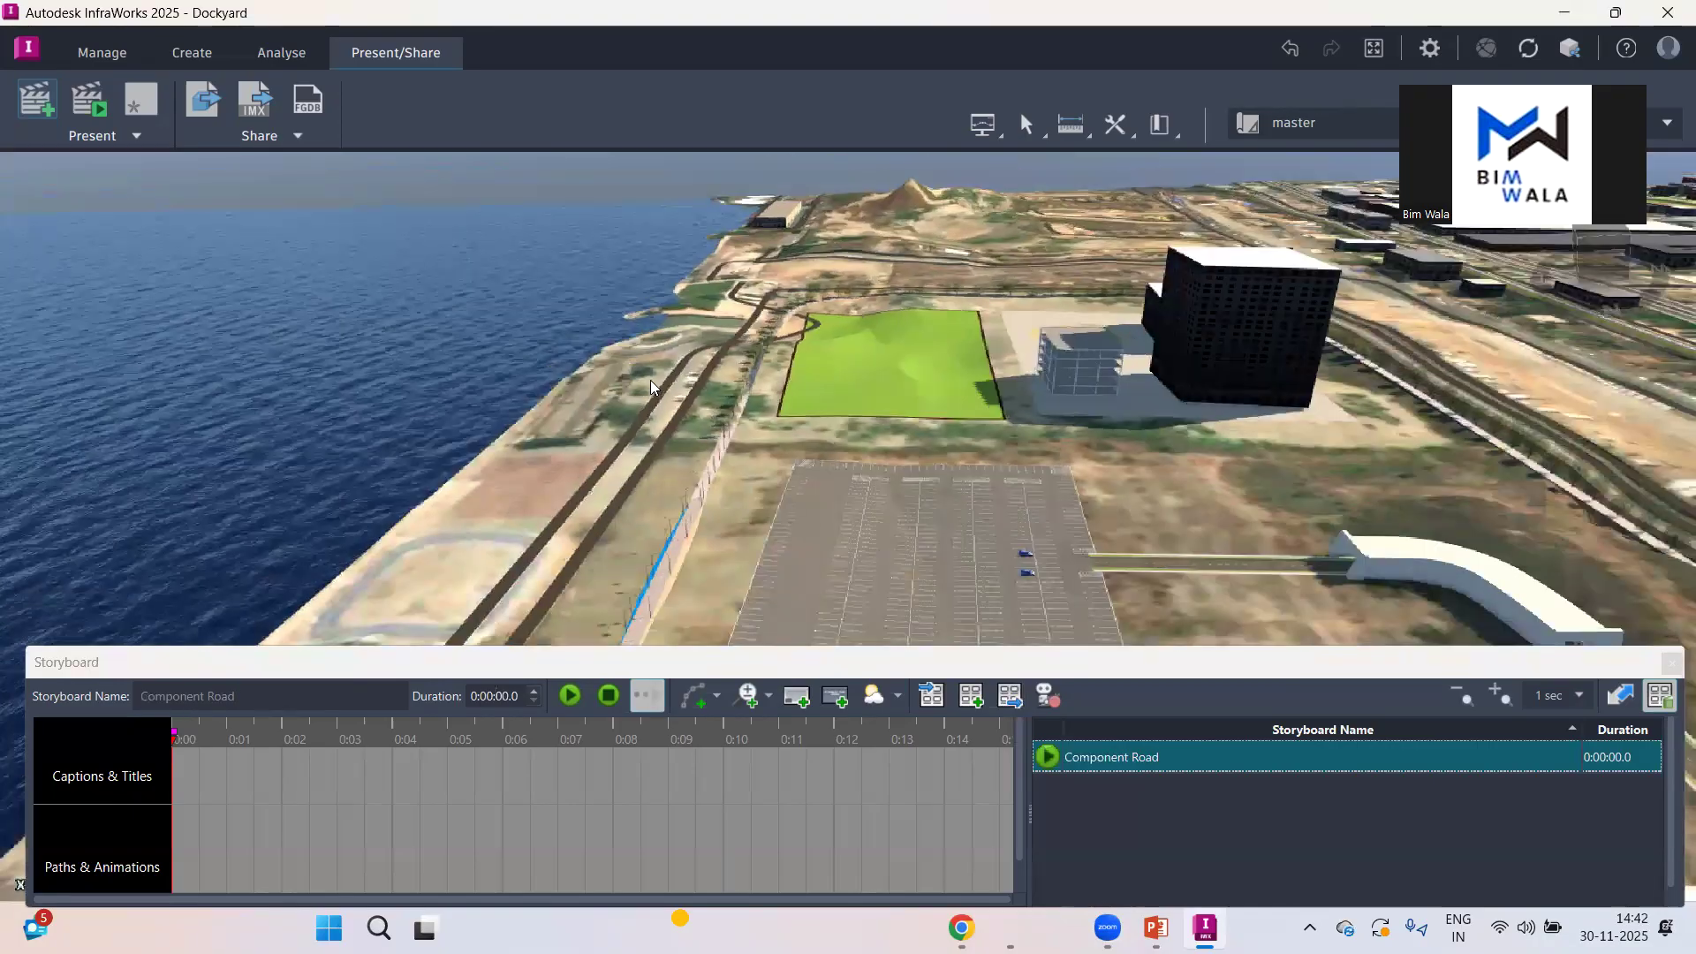
{"action": "middle_click_drag", "start_coordinate": [840, 284], "coordinate": [479, 281]}
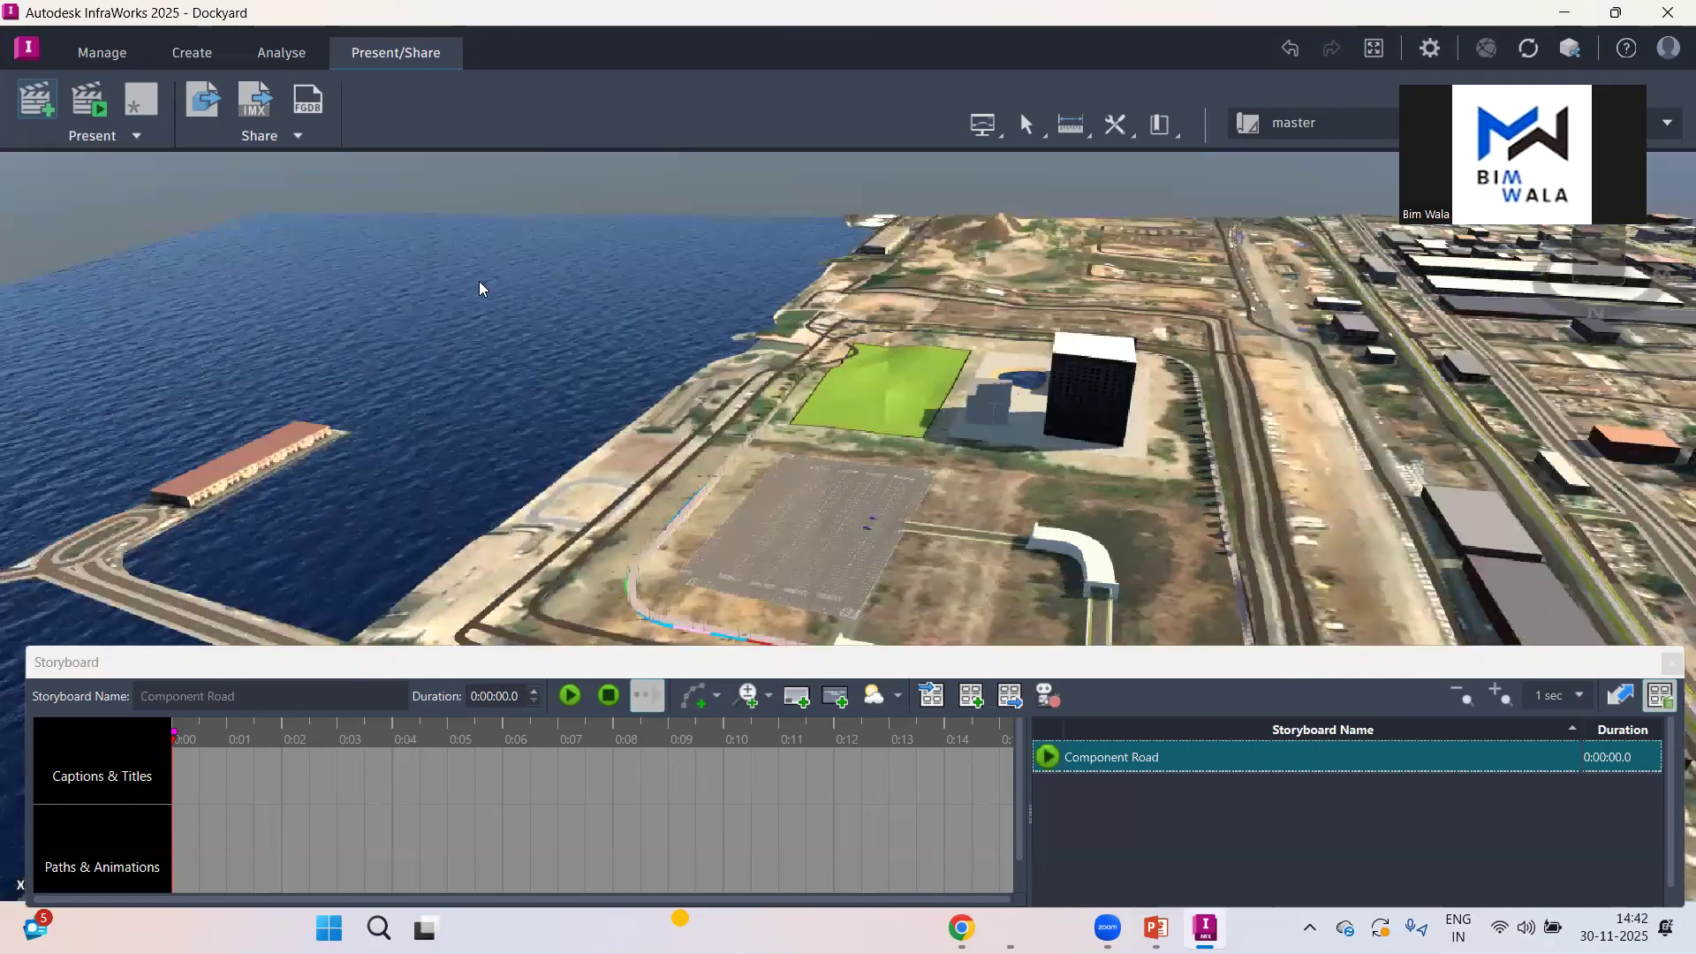
{"action": "scroll", "coordinate": [480, 286], "scroll_direction": "down", "scroll_amount": 2}
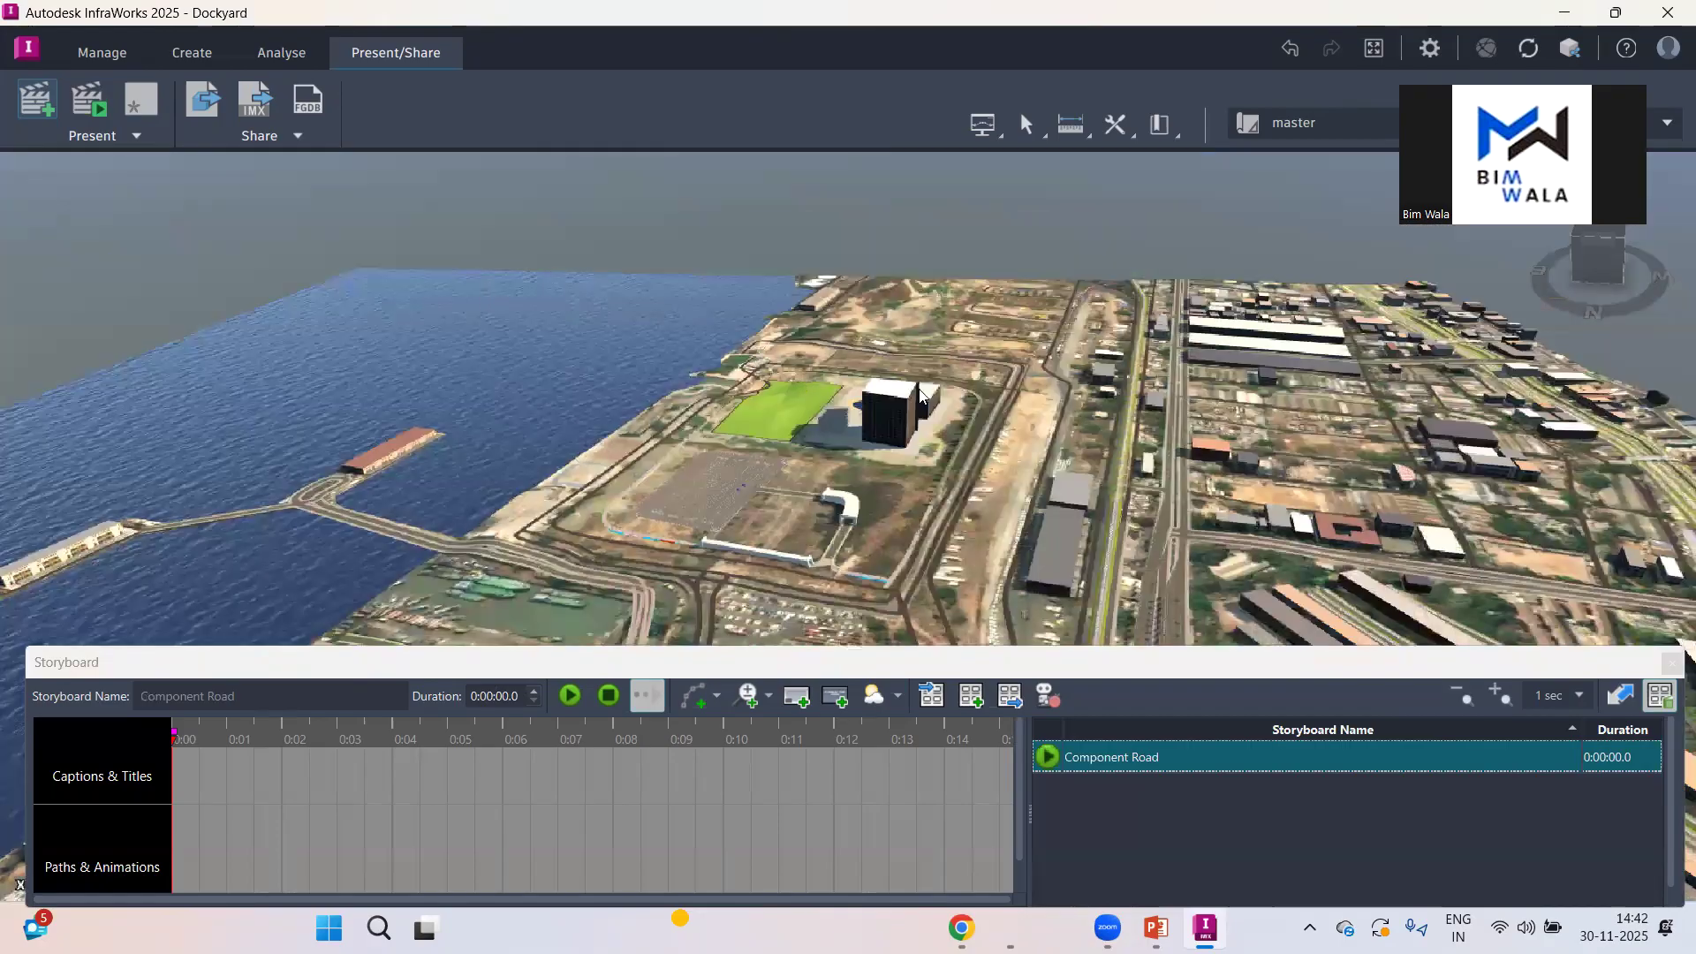
{"action": "scroll", "coordinate": [900, 396], "scroll_direction": "down", "scroll_amount": 2}
{"action": "scroll", "coordinate": [871, 389], "scroll_direction": "up", "scroll_amount": 2}
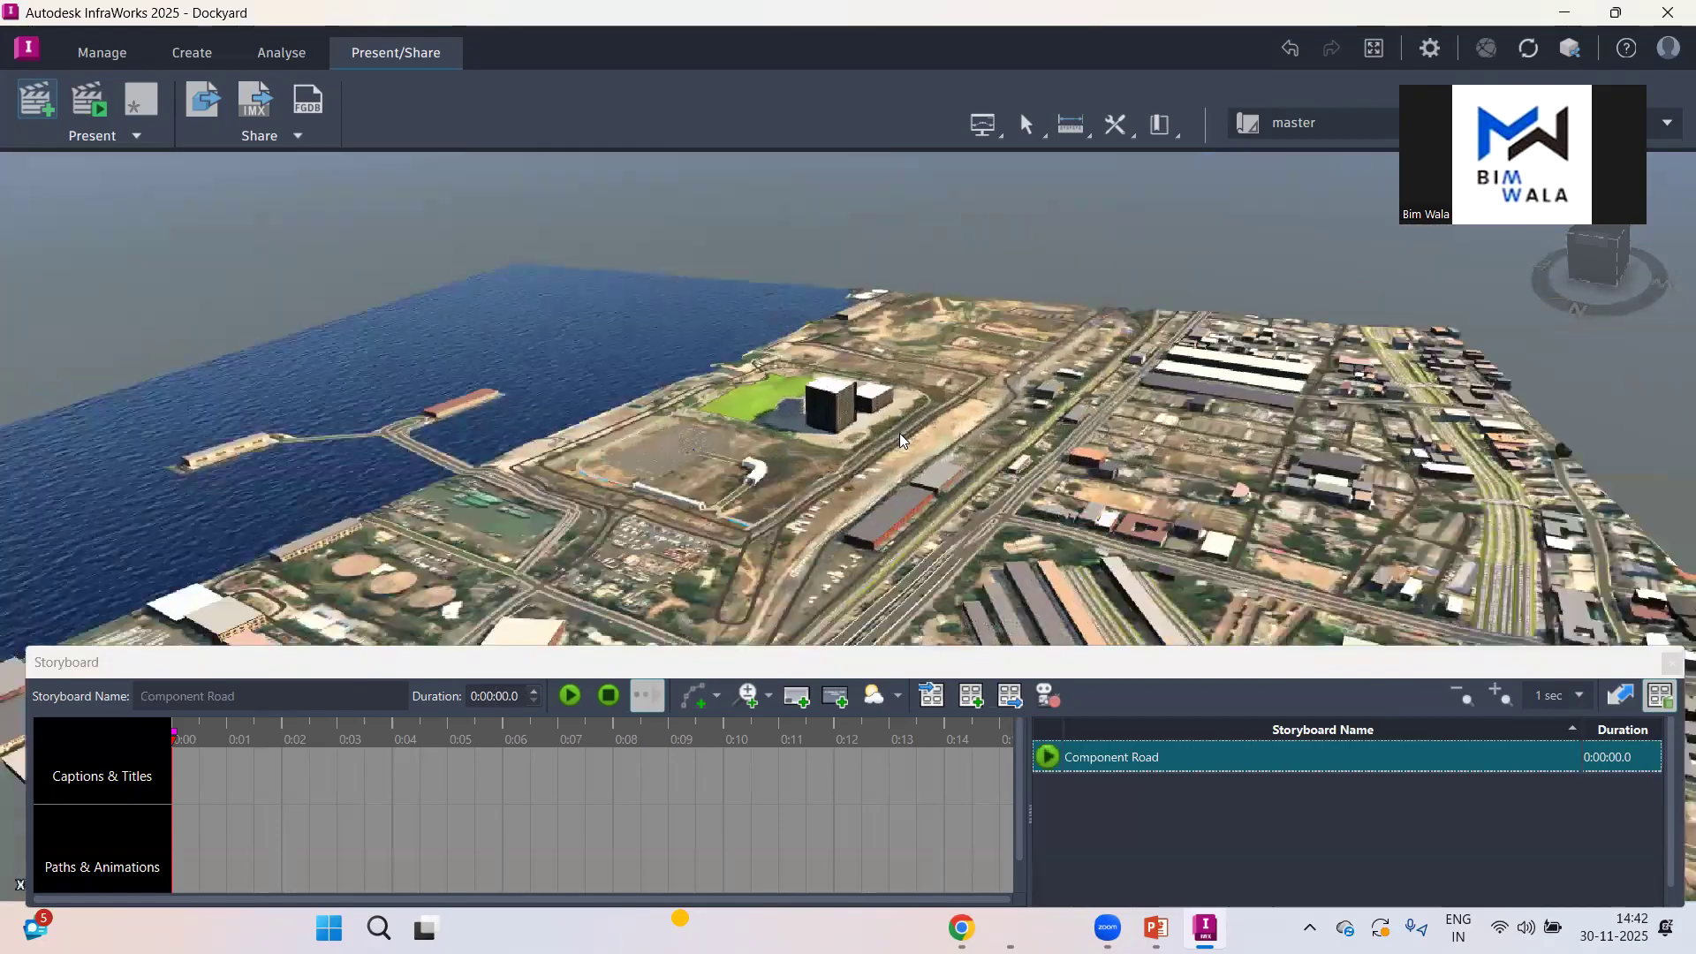
{"action": "left_click_drag", "start_coordinate": [1013, 449], "coordinate": [958, 448]}
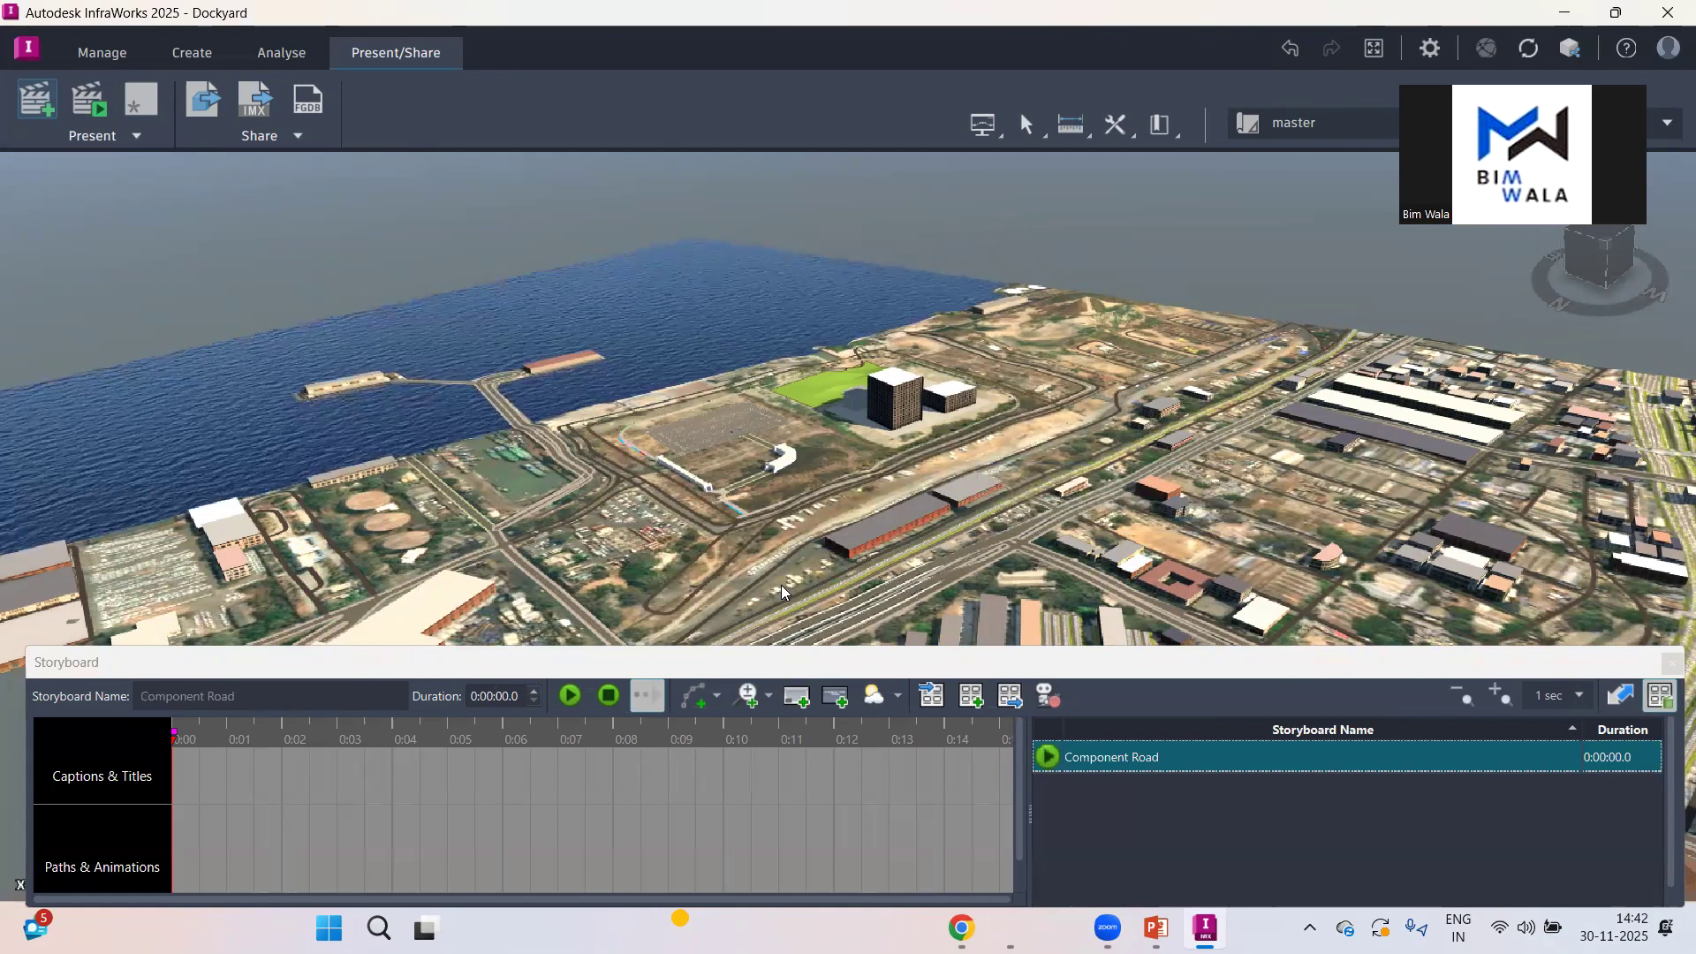
{"action": "left_click", "coordinate": [691, 694]}
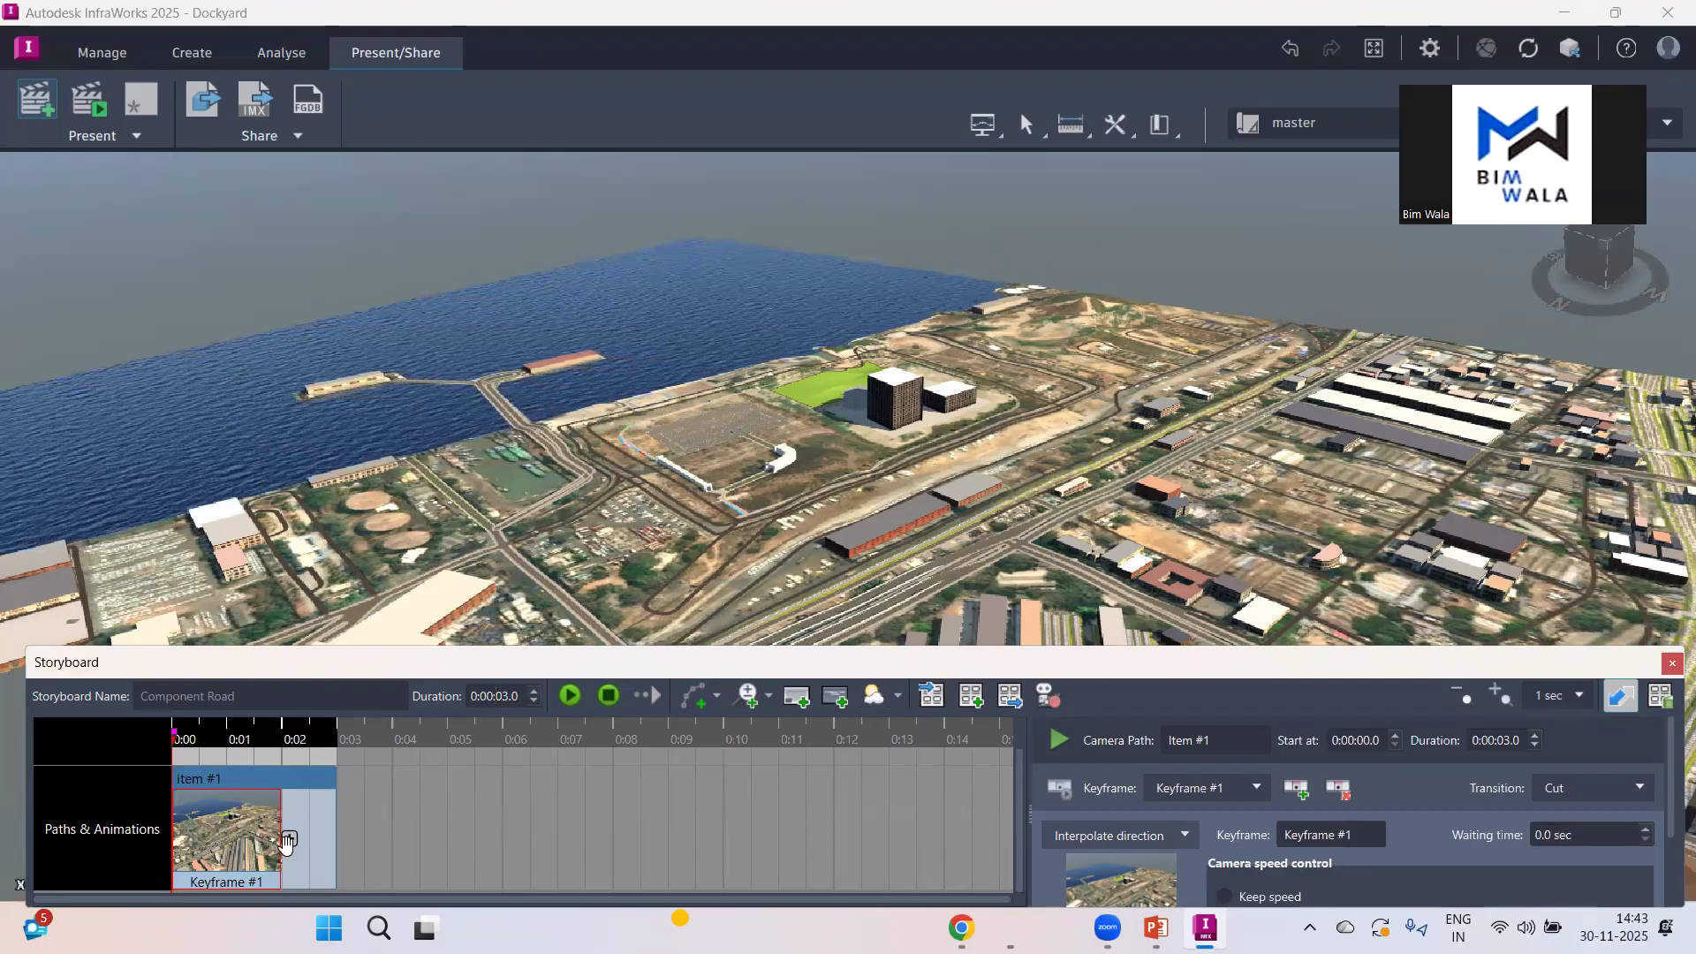
{"action": "key", "text": "ctrl"}
{"action": "key", "text": "ctrl"}
{"action": "key", "text": "ctrl"}
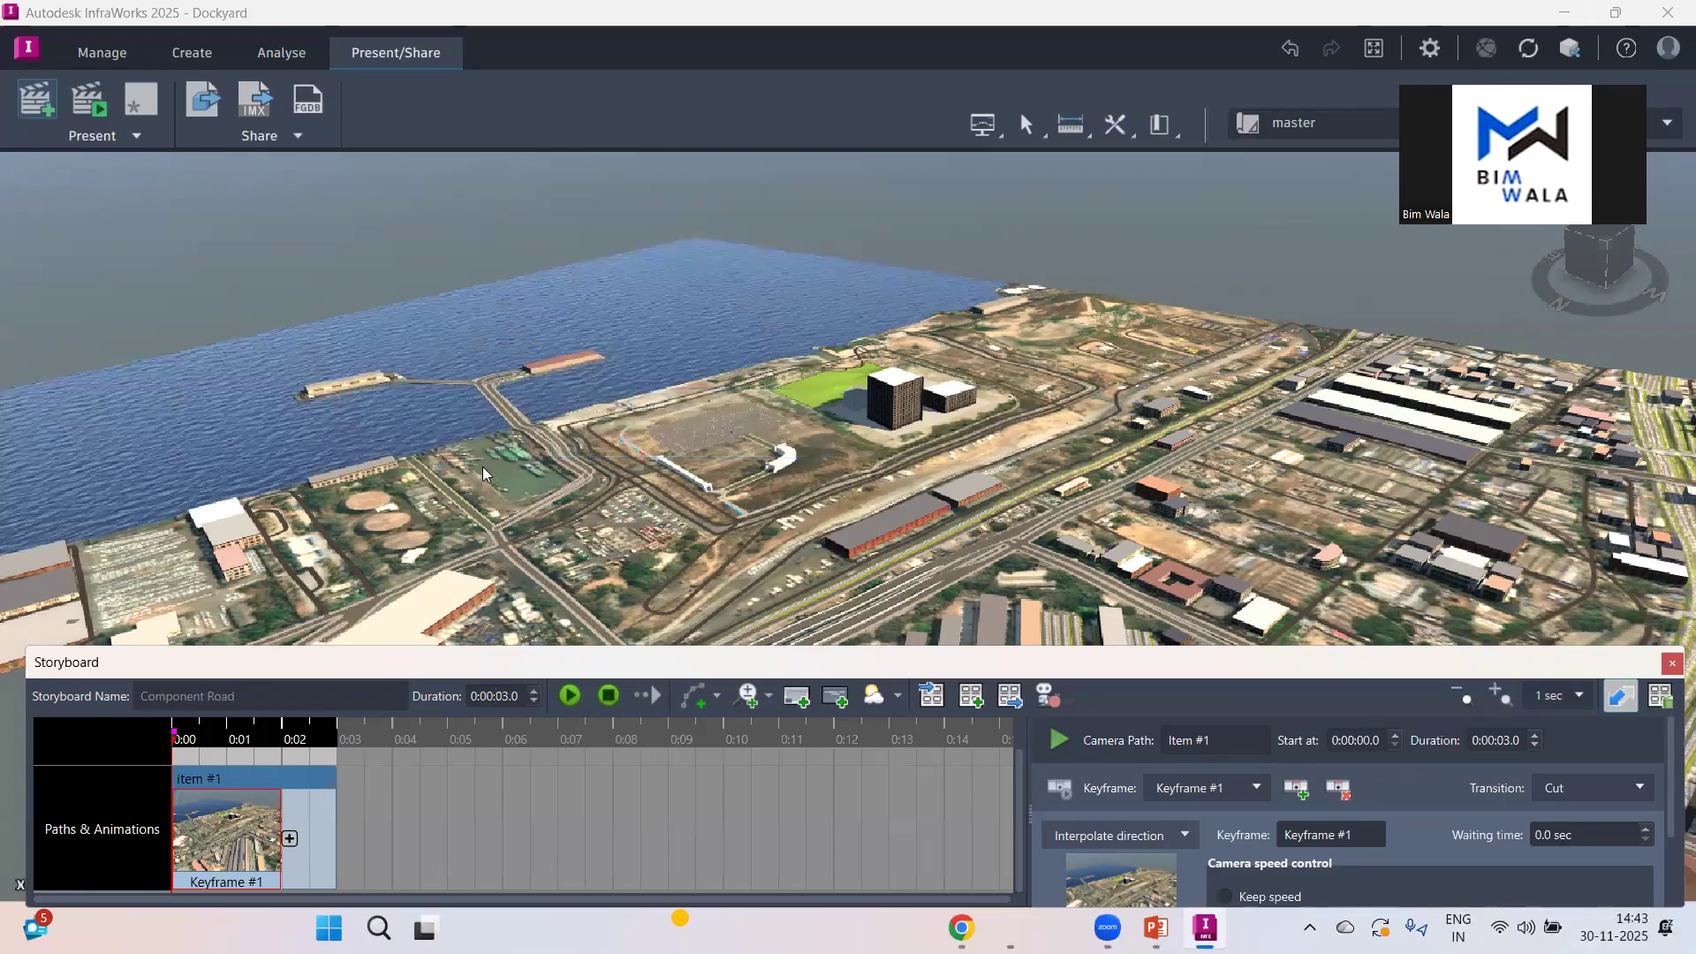
{"action": "key", "text": "ctrl"}
{"action": "key", "text": "ctrl"}
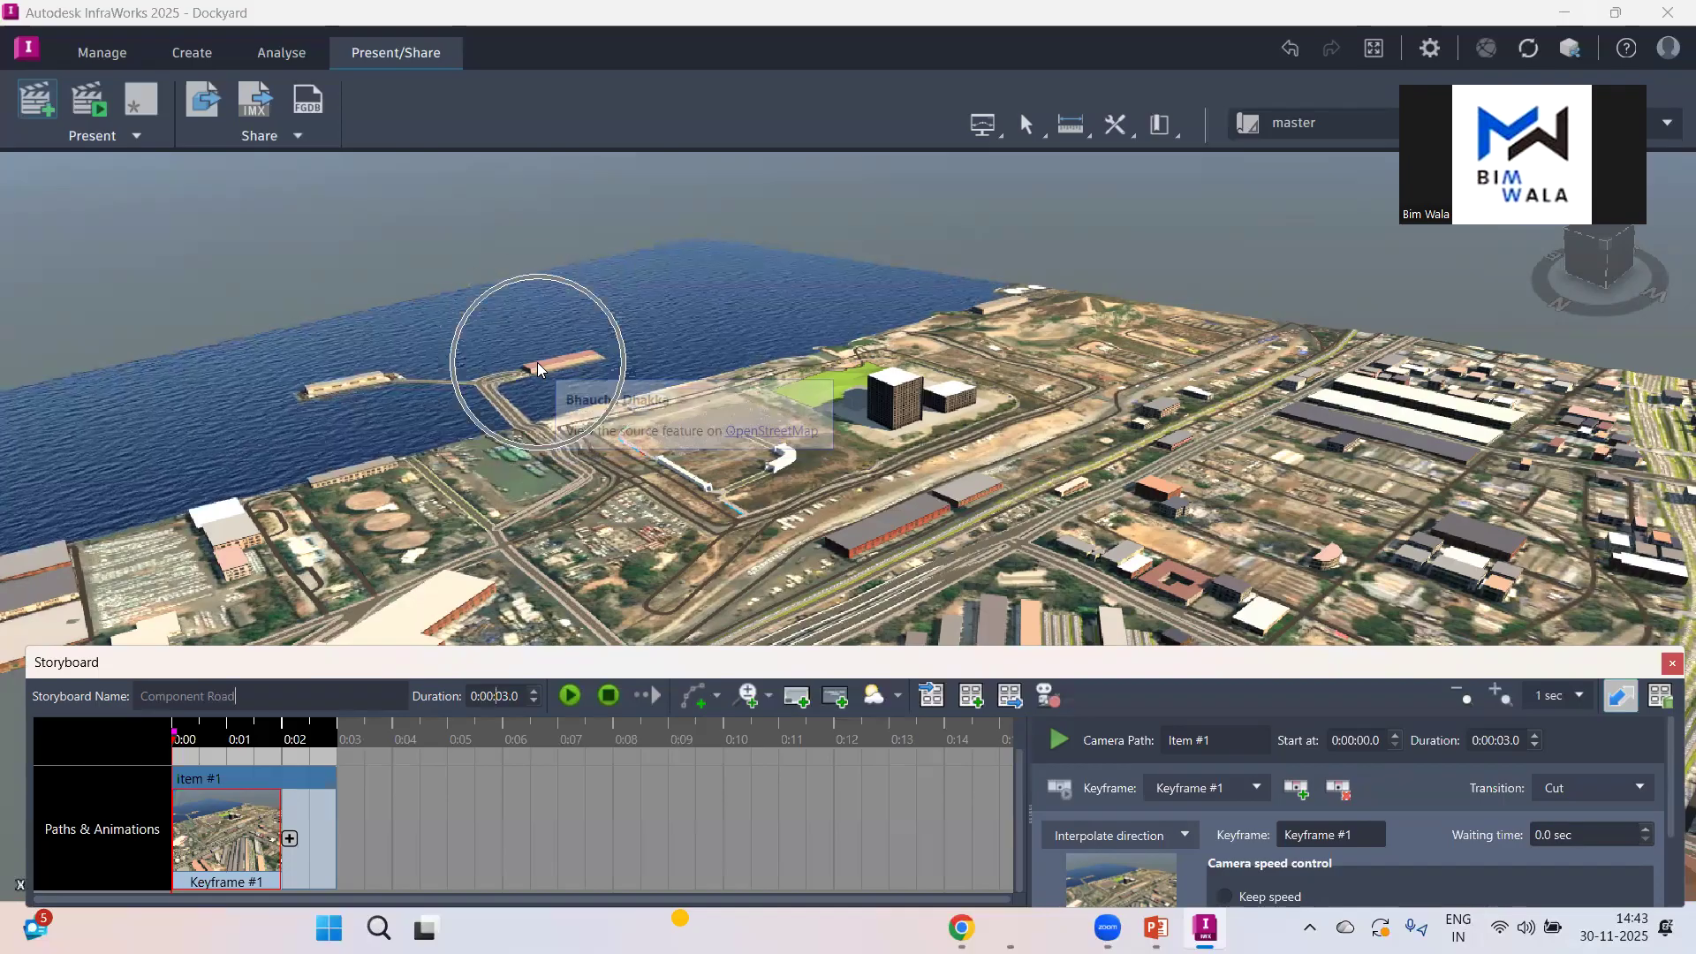
{"action": "key", "text": "ctrl"}
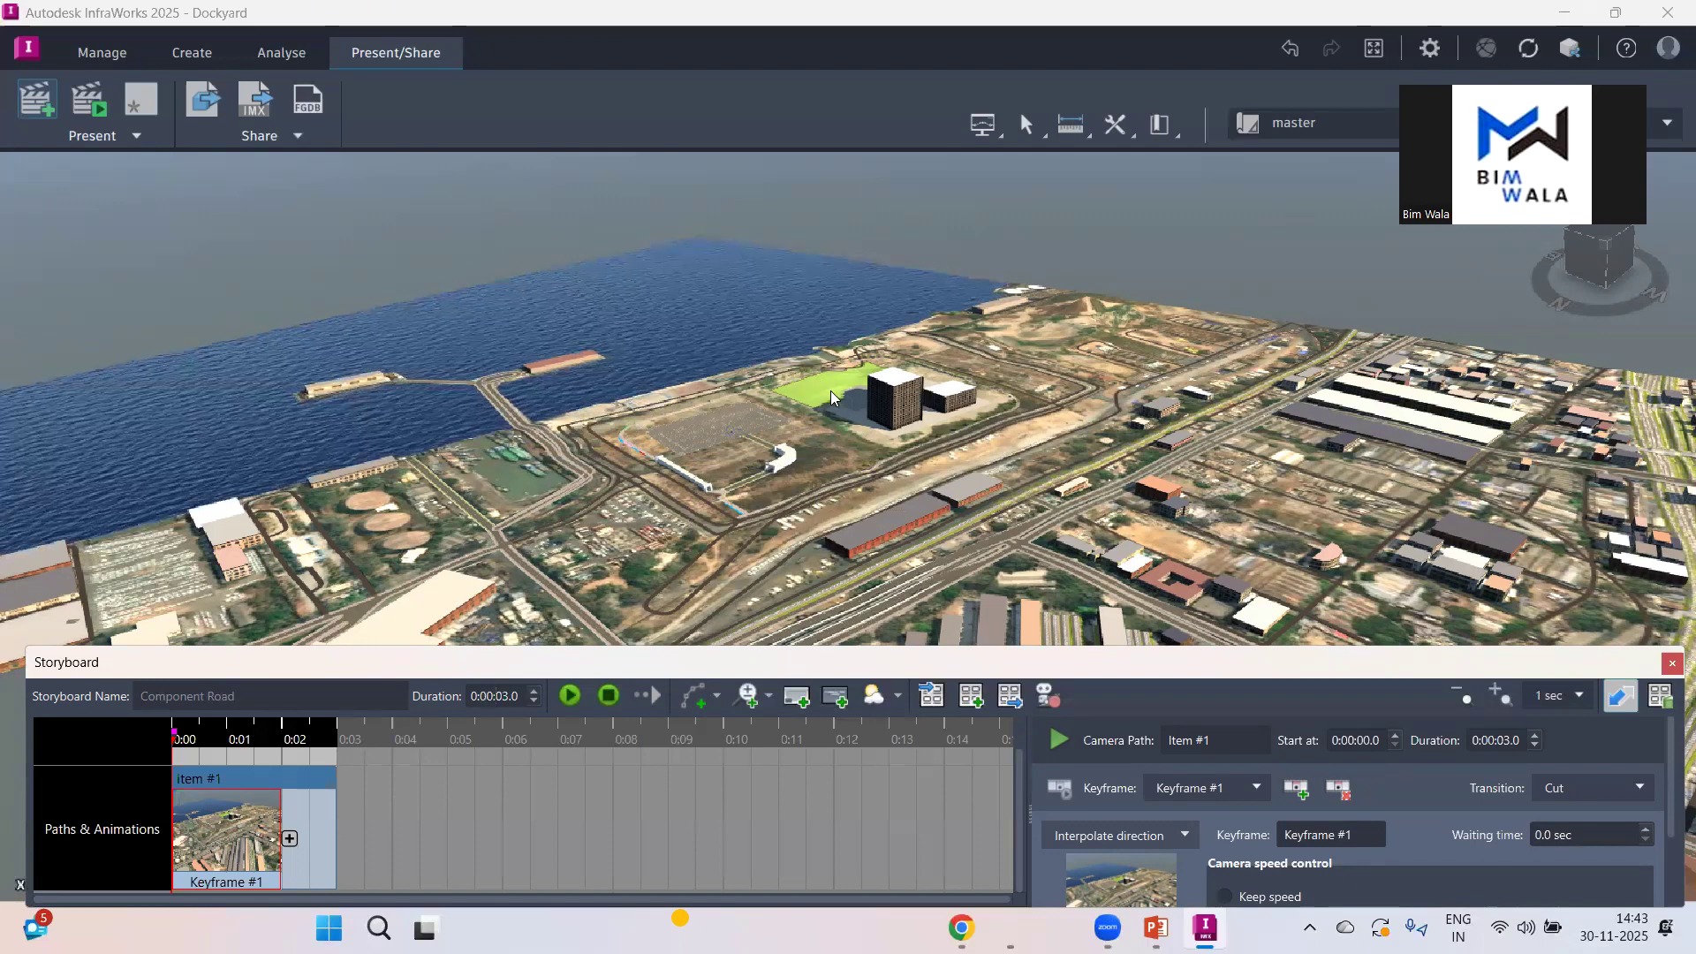
{"action": "left_click", "coordinate": [849, 376]}
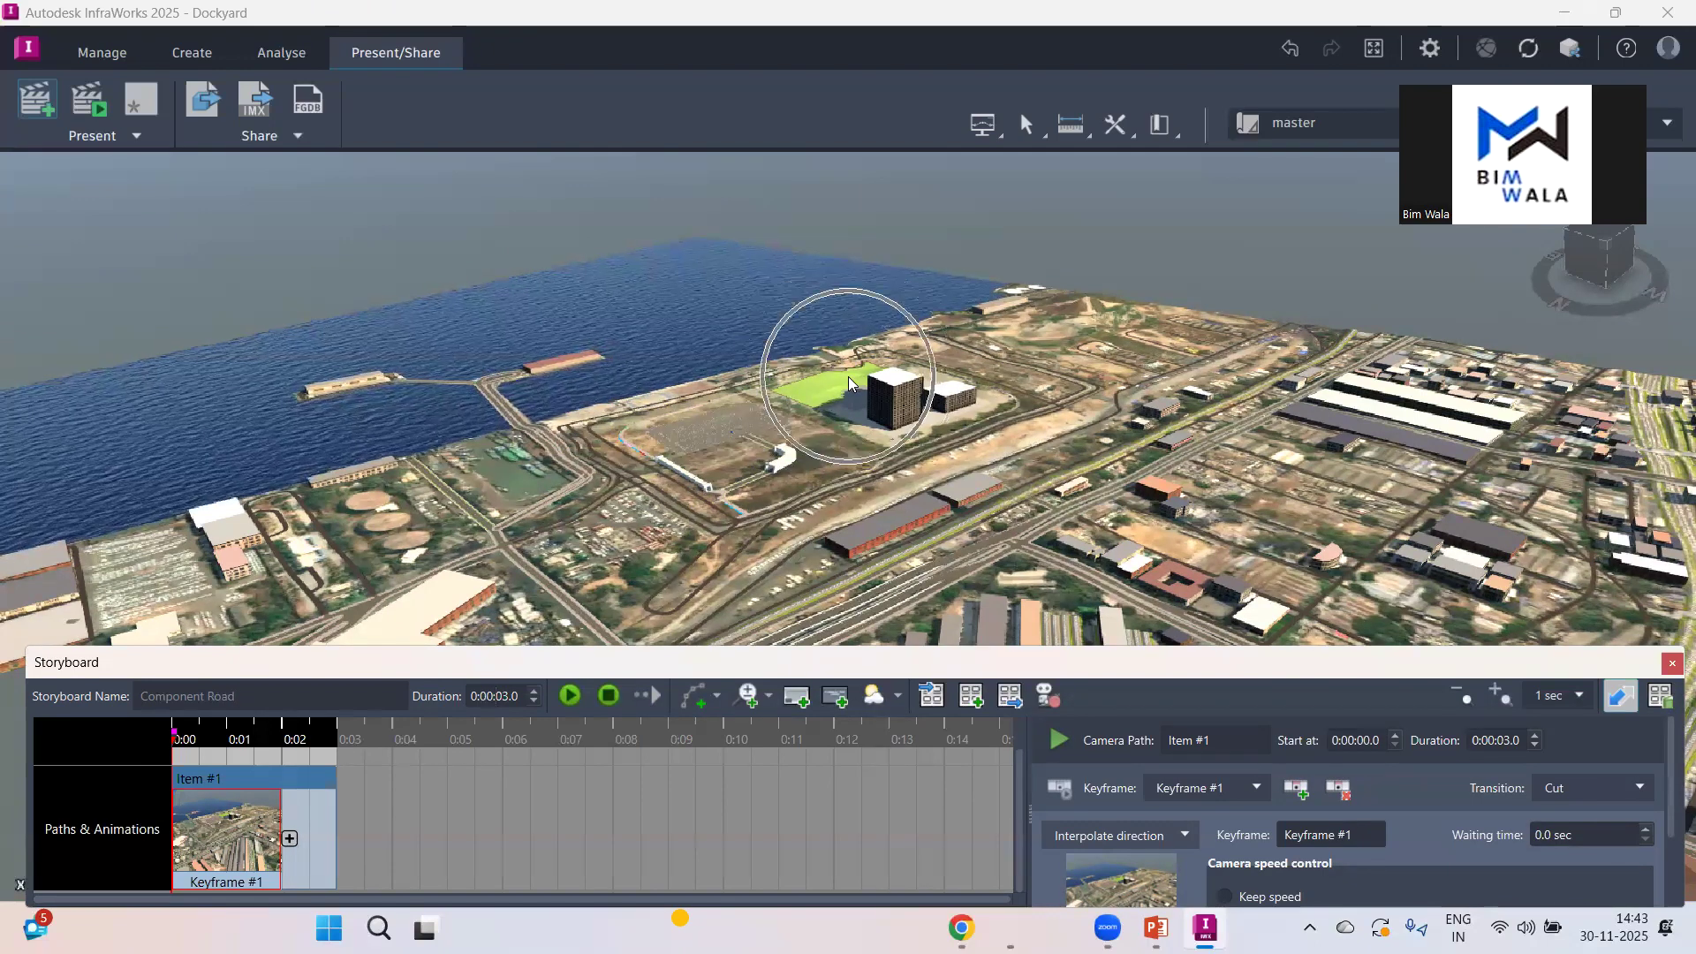
{"action": "key", "text": "ctrl"}
{"action": "key", "text": "ctrl"}
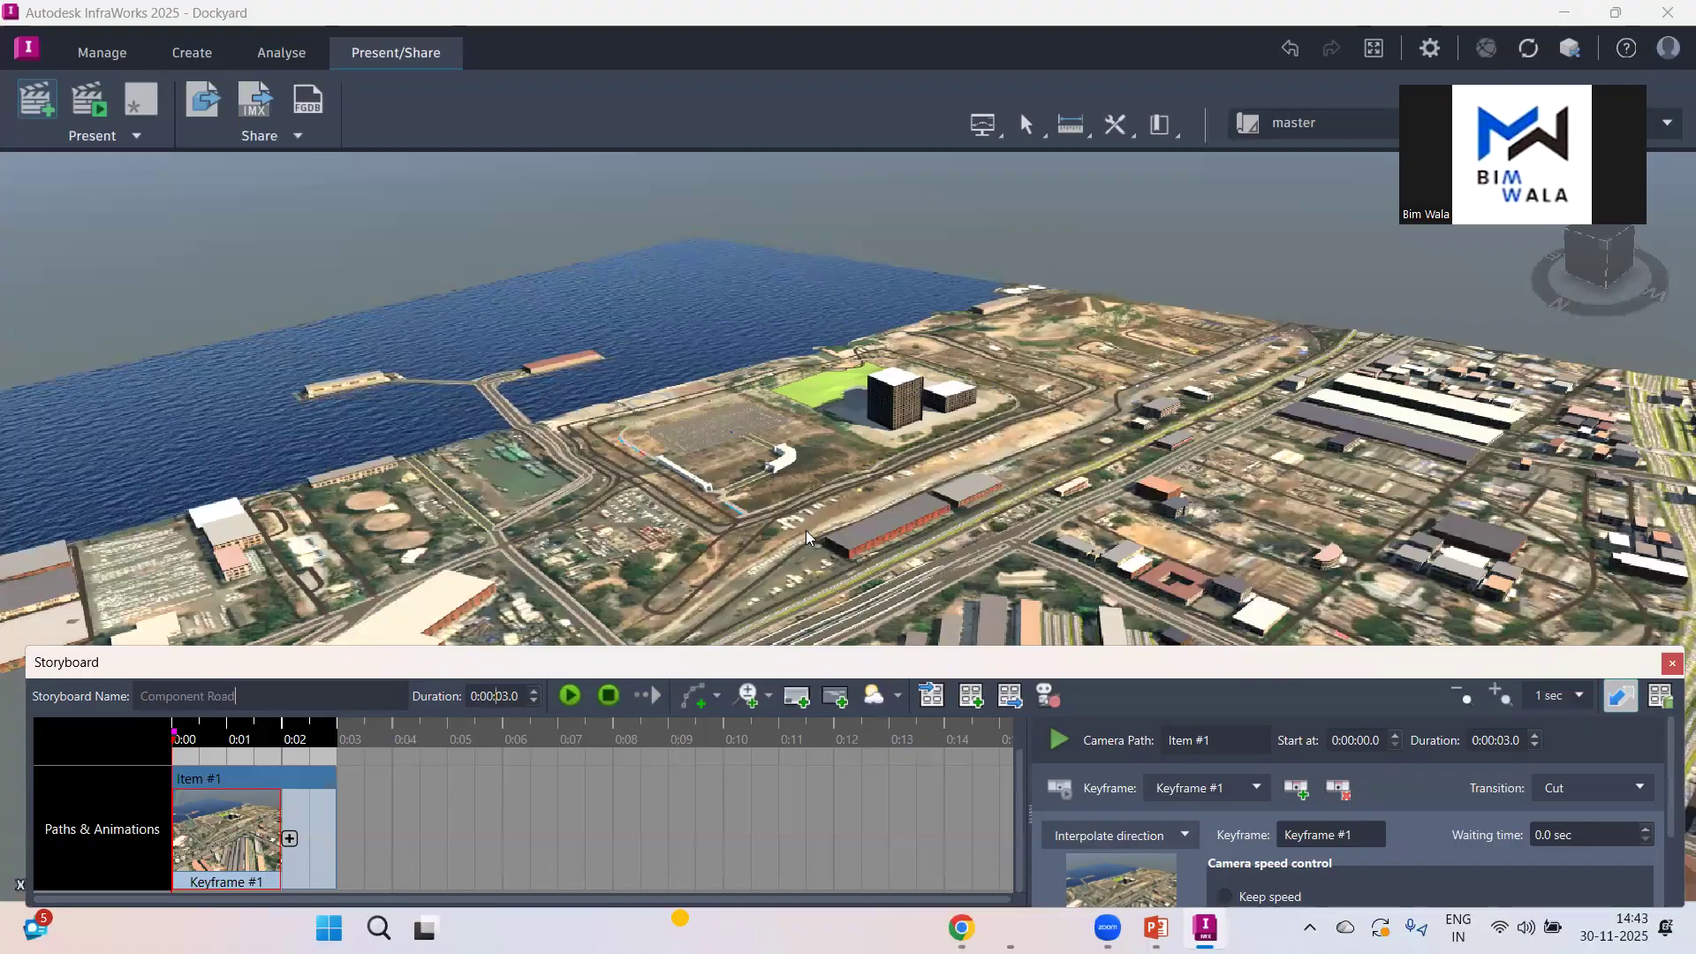
Step: Add a second keyframe to the camera path with a low view of the red-roofed pier building and its looping road
{"action": "scroll", "coordinate": [786, 479], "scroll_direction": "up", "scroll_amount": 1}
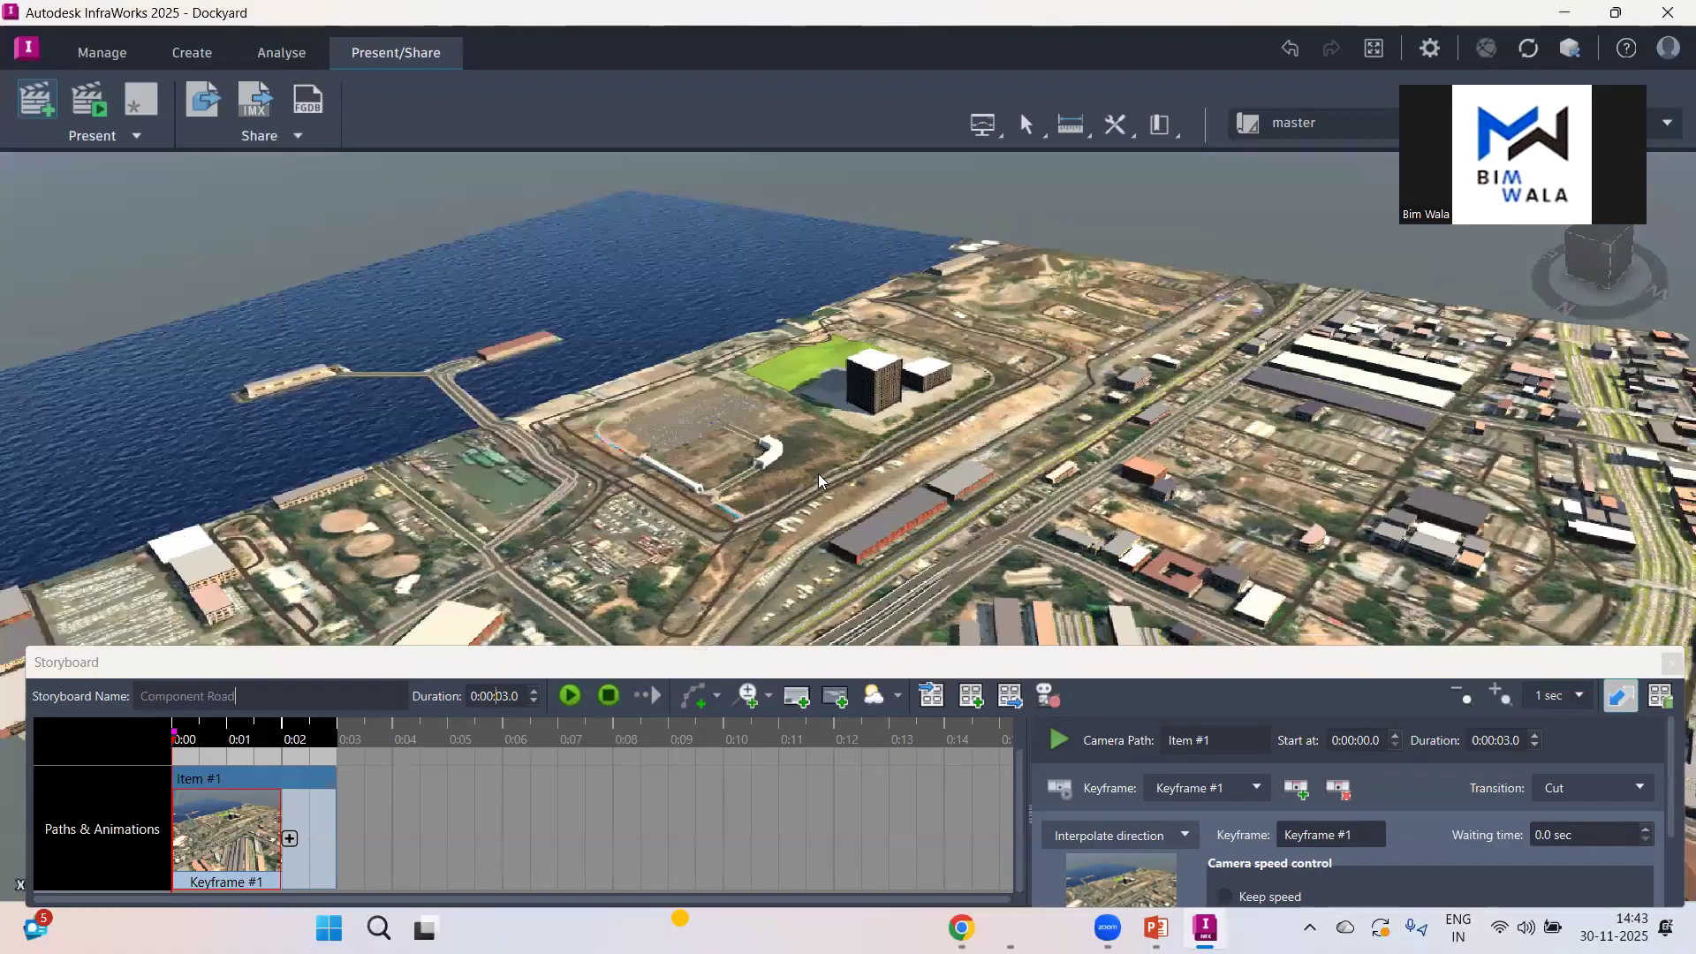
{"action": "scroll", "coordinate": [726, 464], "scroll_direction": "down", "scroll_amount": 2}
{"action": "scroll", "coordinate": [528, 386], "scroll_direction": "up", "scroll_amount": 2}
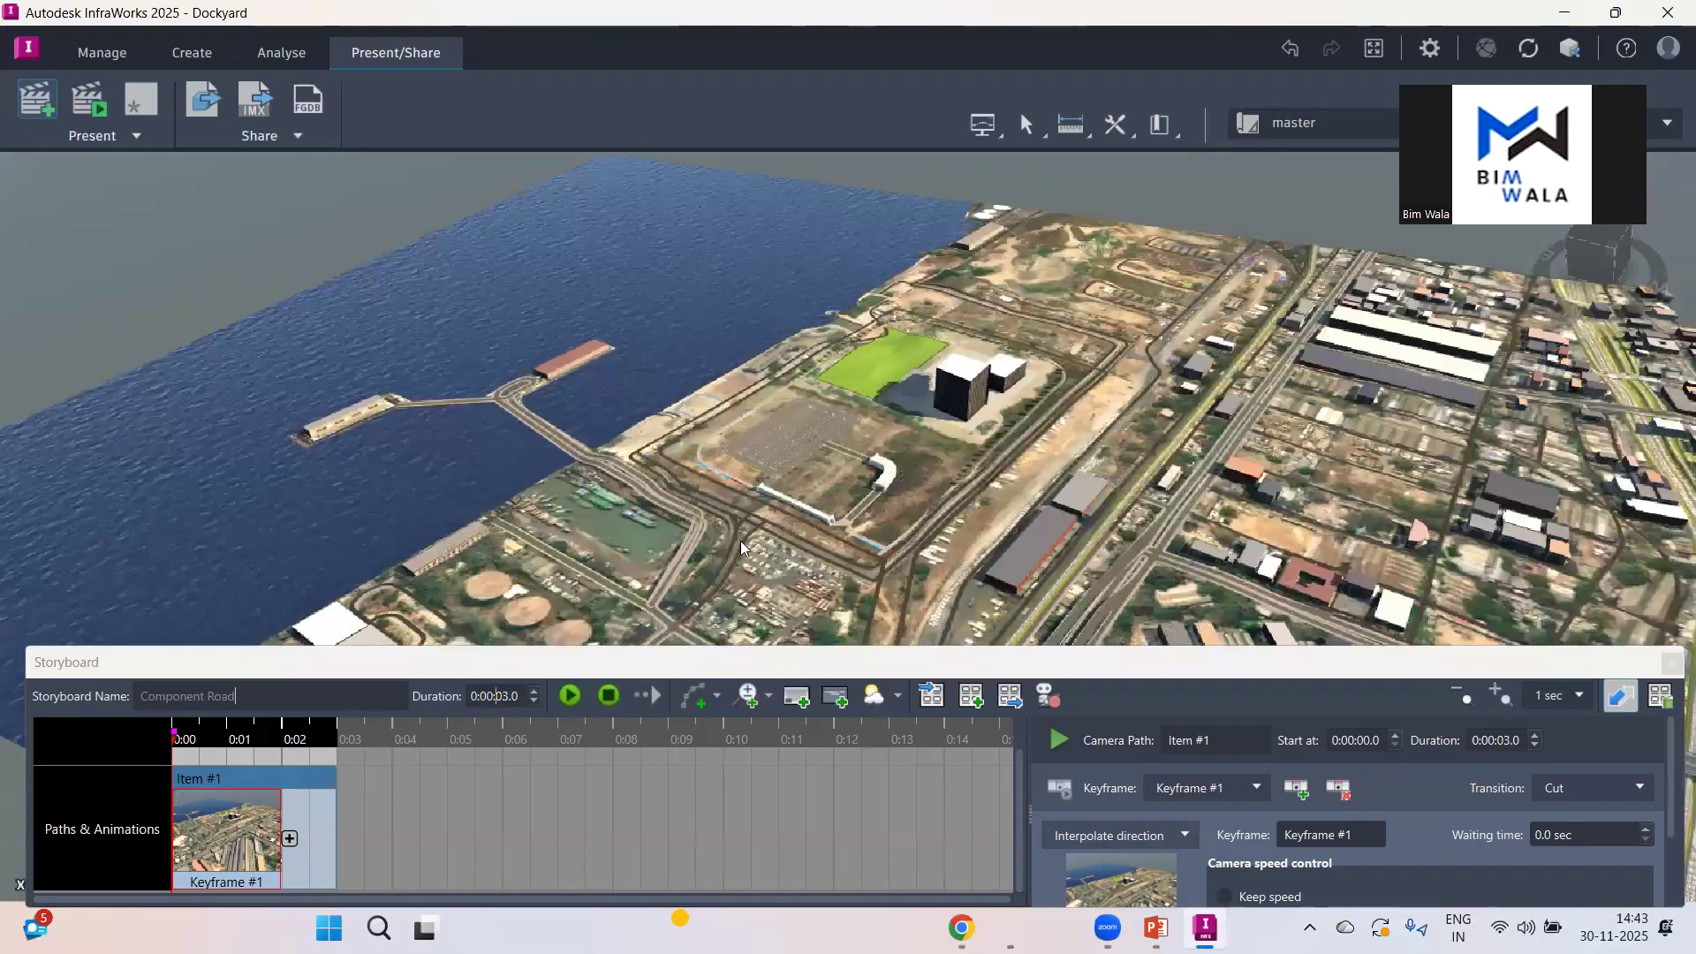
{"action": "scroll", "coordinate": [744, 511], "scroll_direction": "down", "scroll_amount": 3}
{"action": "scroll", "coordinate": [898, 452], "scroll_direction": "down", "scroll_amount": 2}
{"action": "scroll", "coordinate": [786, 339], "scroll_direction": "up", "scroll_amount": 1}
{"action": "scroll", "coordinate": [653, 301], "scroll_direction": "up", "scroll_amount": 3}
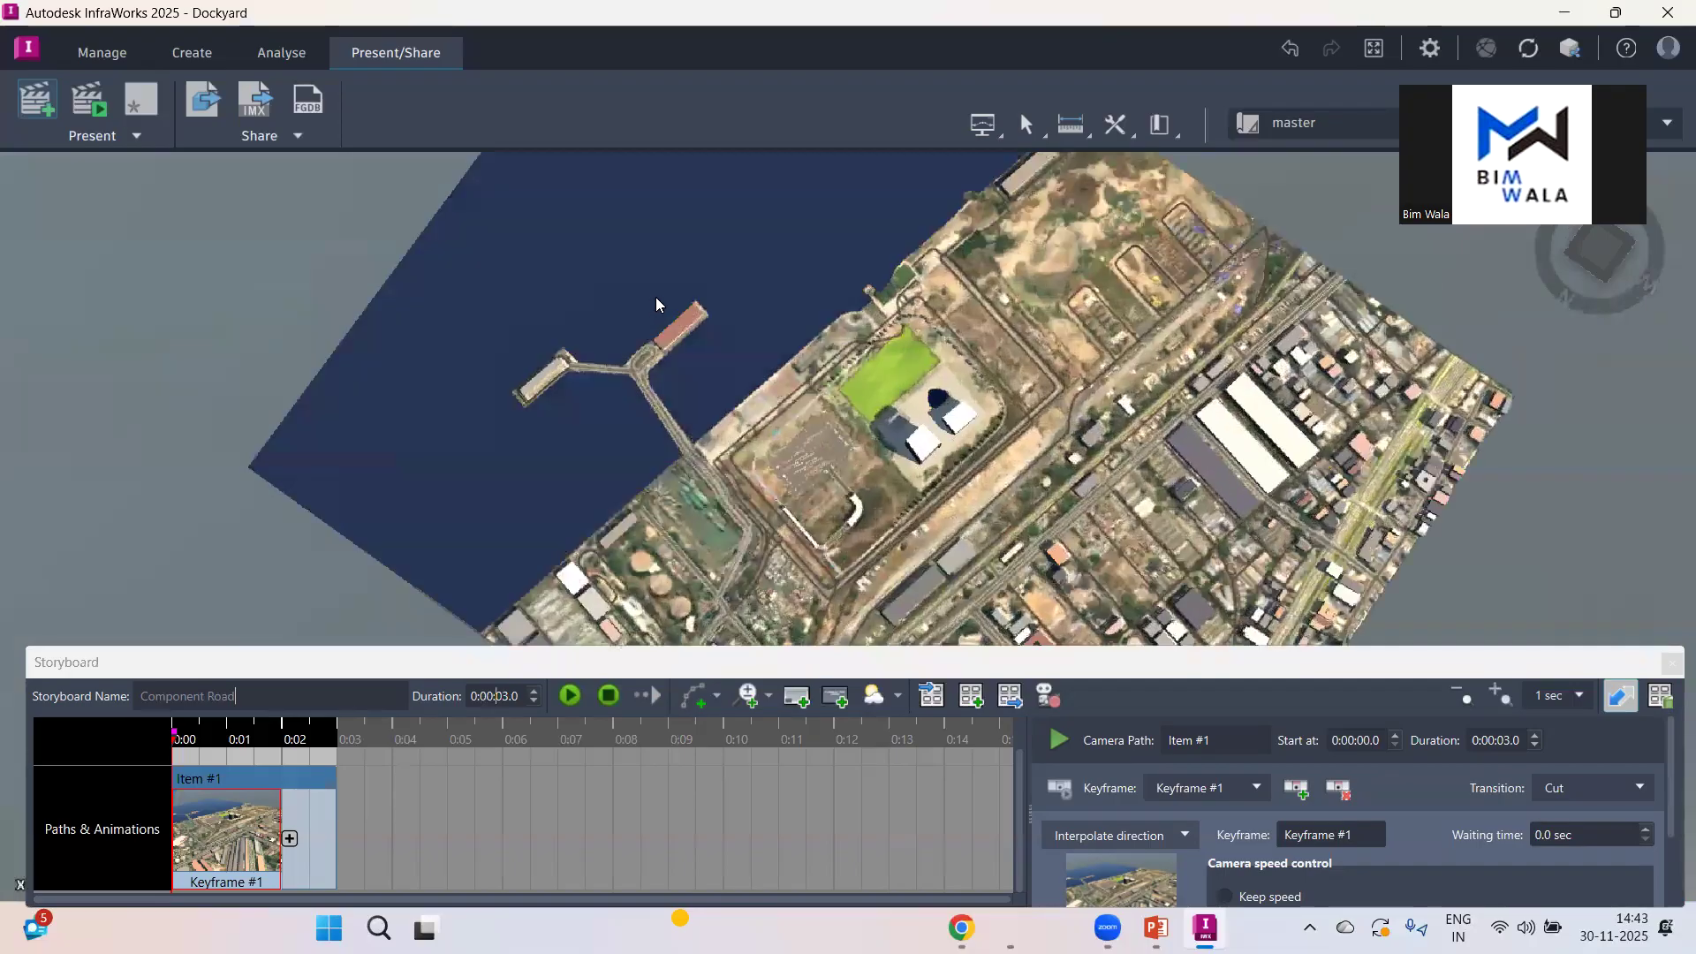
{"action": "scroll", "coordinate": [643, 316], "scroll_direction": "up", "scroll_amount": 3}
{"action": "left_click_drag", "start_coordinate": [832, 406], "coordinate": [910, 174]}
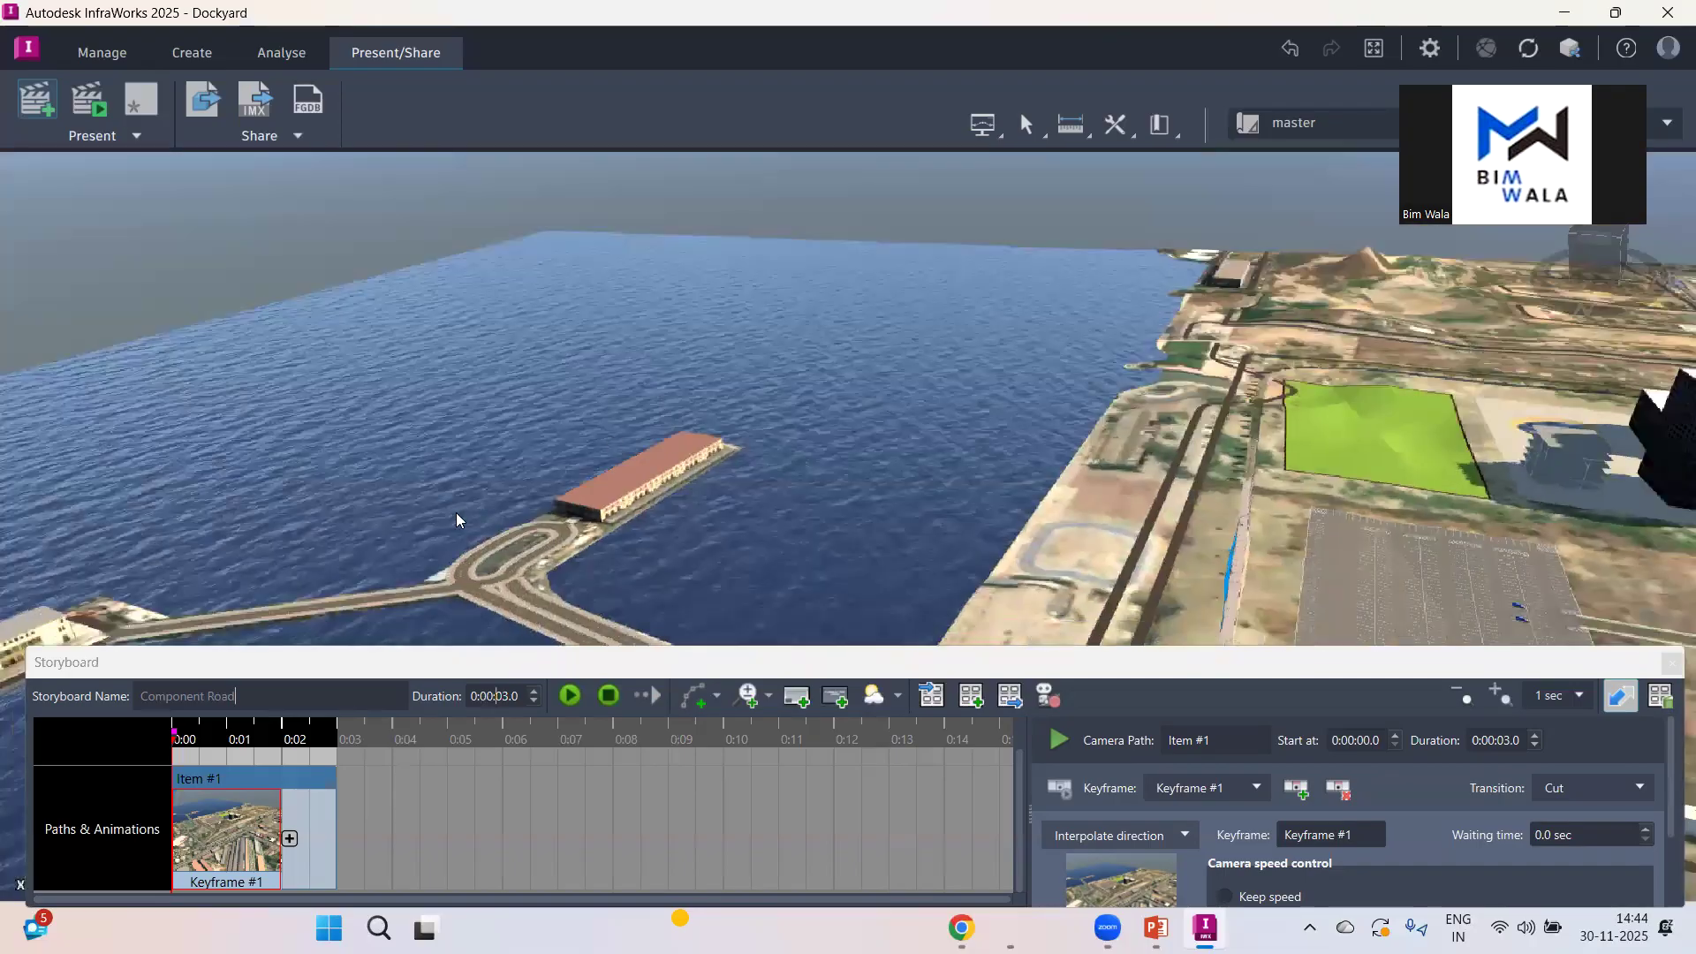
{"action": "scroll", "coordinate": [450, 485], "scroll_direction": "up", "scroll_amount": 2}
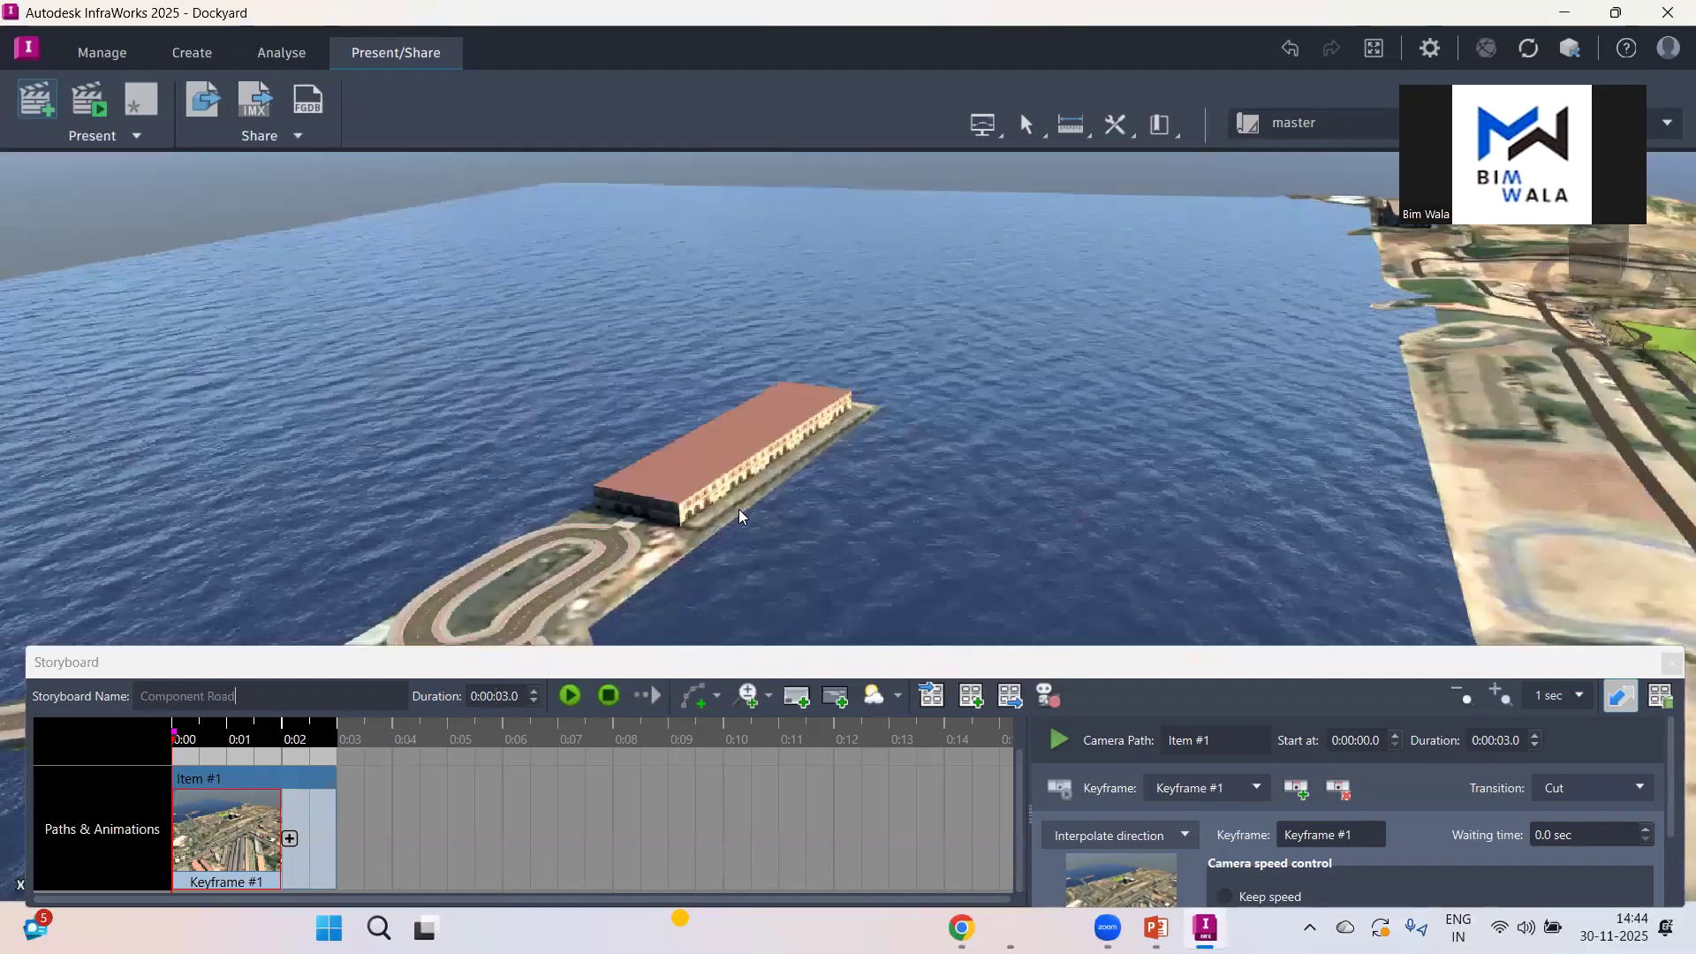
{"action": "scroll", "coordinate": [671, 521], "scroll_direction": "down", "scroll_amount": 2}
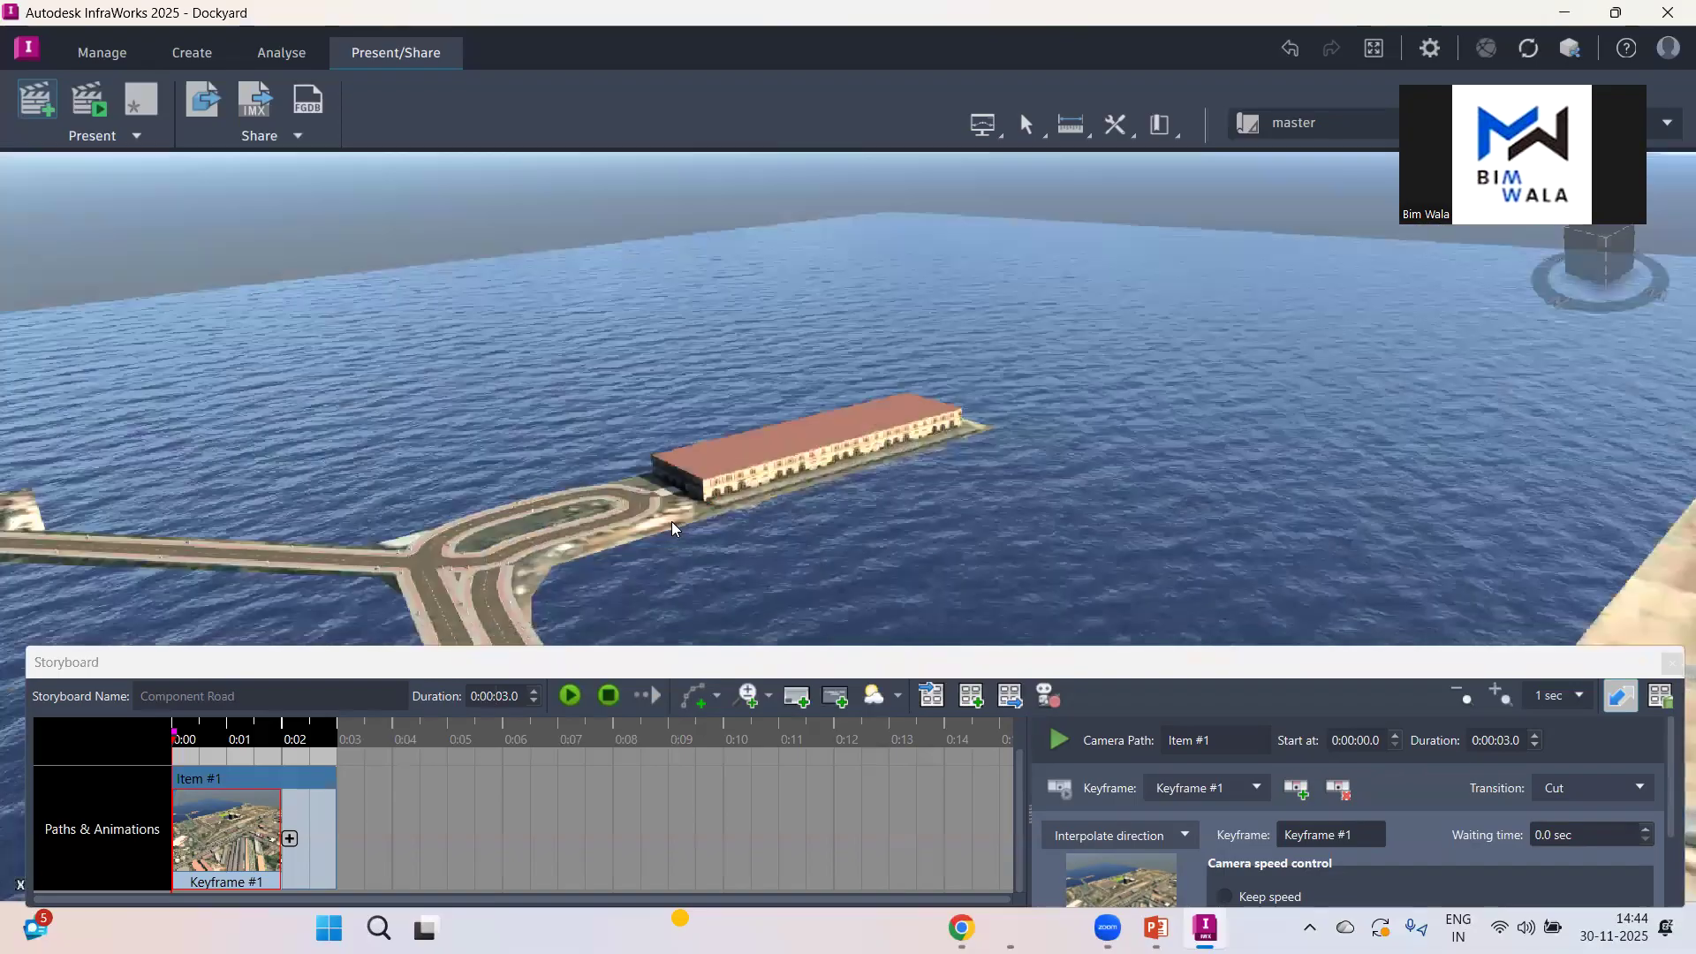
{"action": "scroll", "coordinate": [482, 511], "scroll_direction": "up", "scroll_amount": 2}
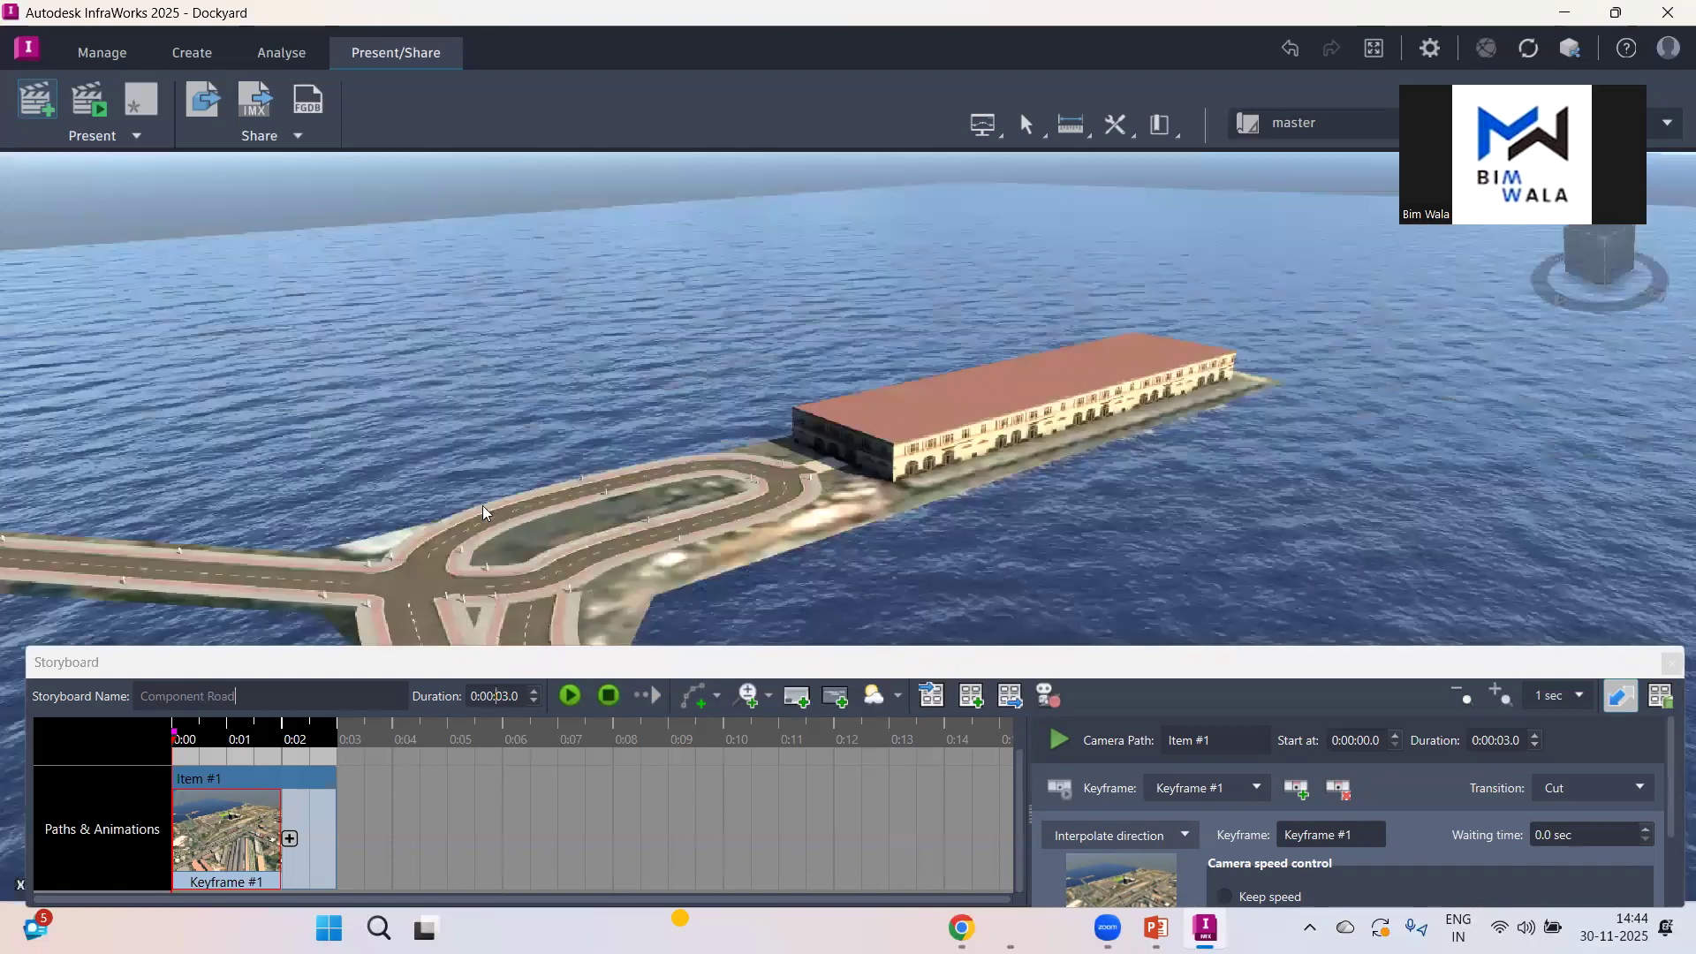
{"action": "scroll", "coordinate": [853, 526], "scroll_direction": "down", "scroll_amount": 2}
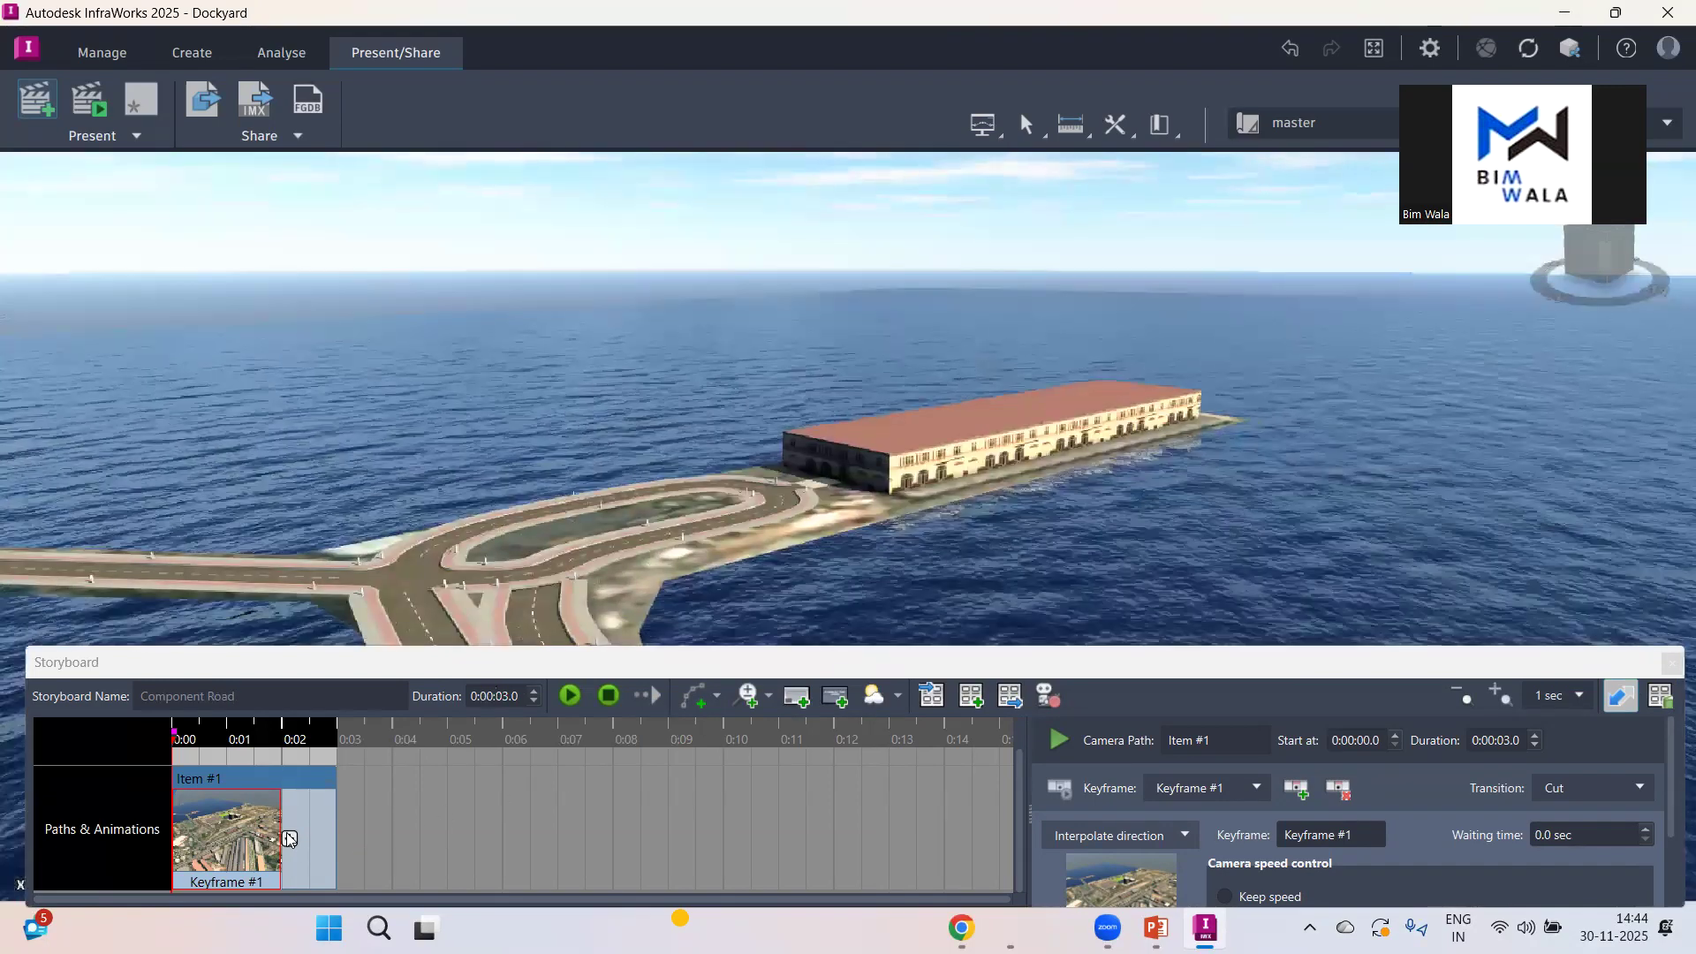
{"action": "left_click", "coordinate": [289, 837]}
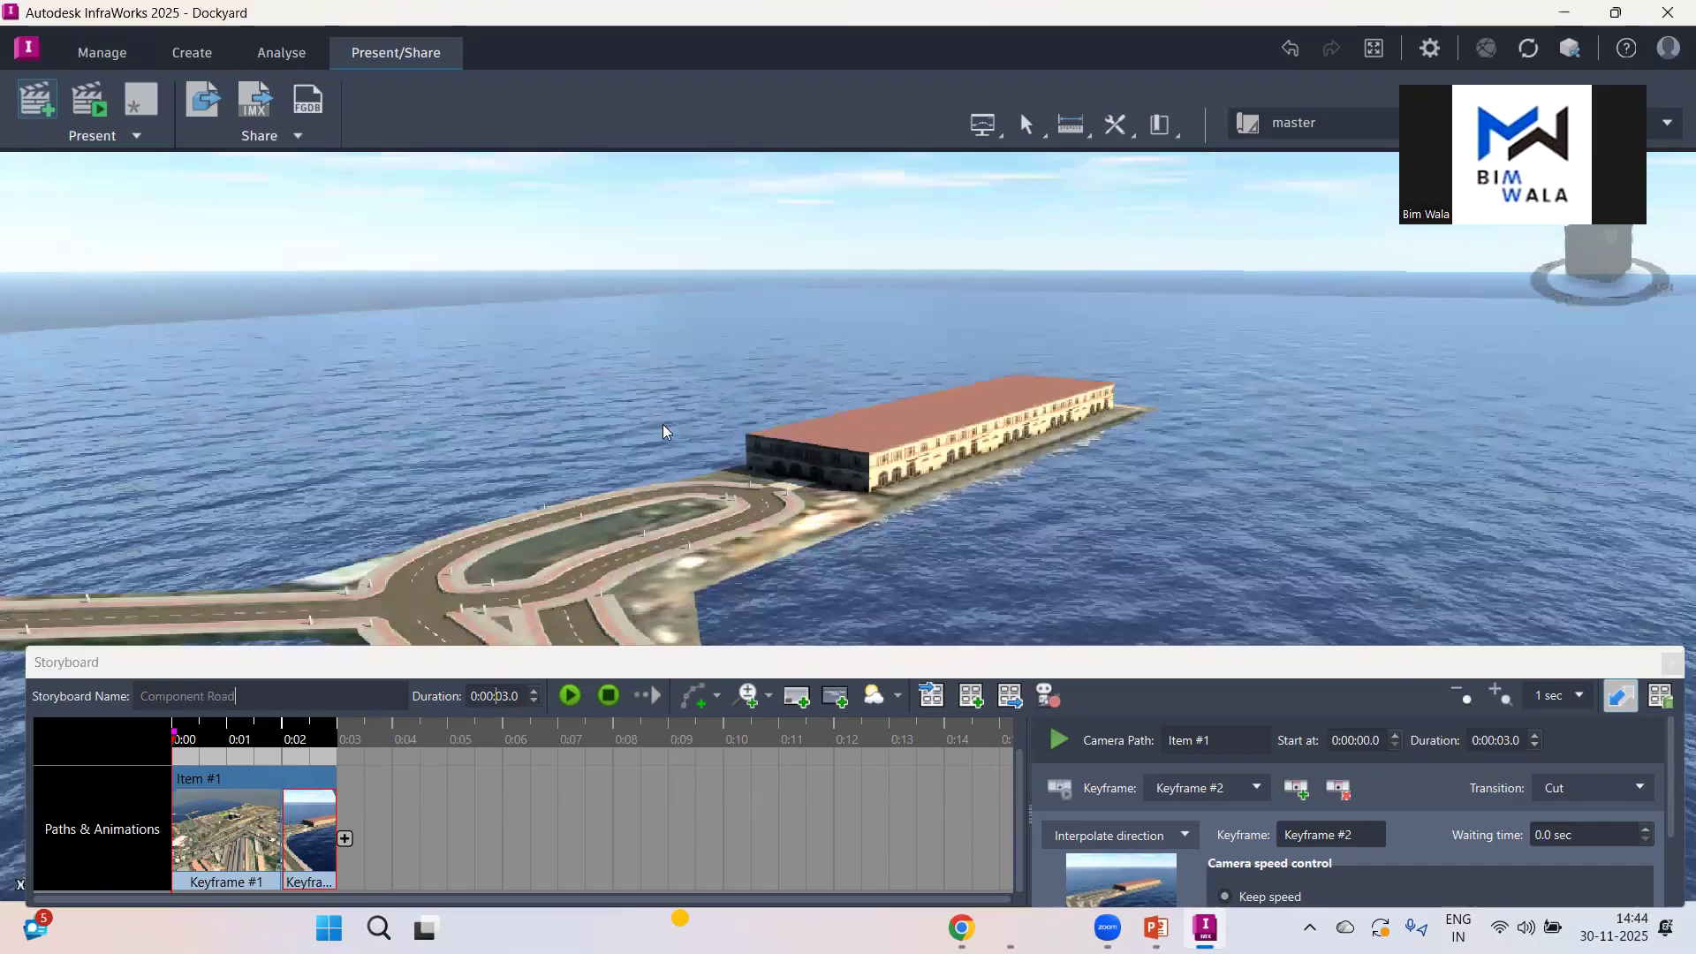
Step: Add a third keyframe to the camera path with a raised view of the green field, black buildings and parking lot, with the city behind
{"action": "middle_click_drag", "start_coordinate": [663, 425], "coordinate": [797, 419]}
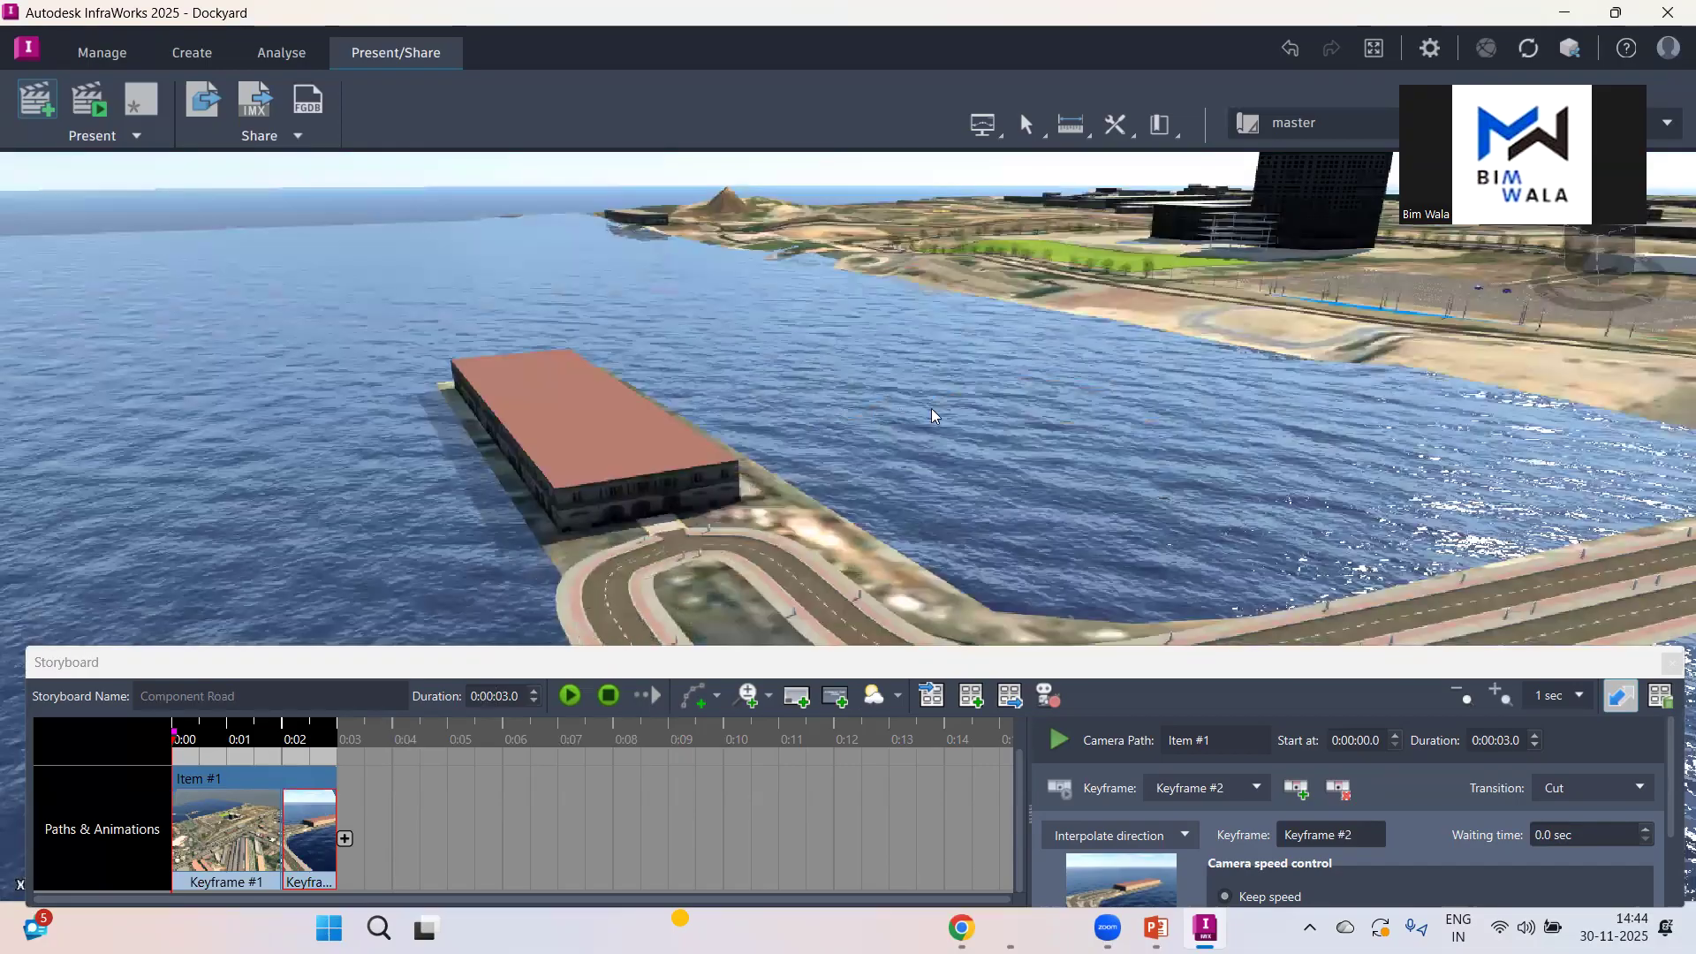
{"action": "left_click_drag", "start_coordinate": [930, 407], "coordinate": [924, 403]}
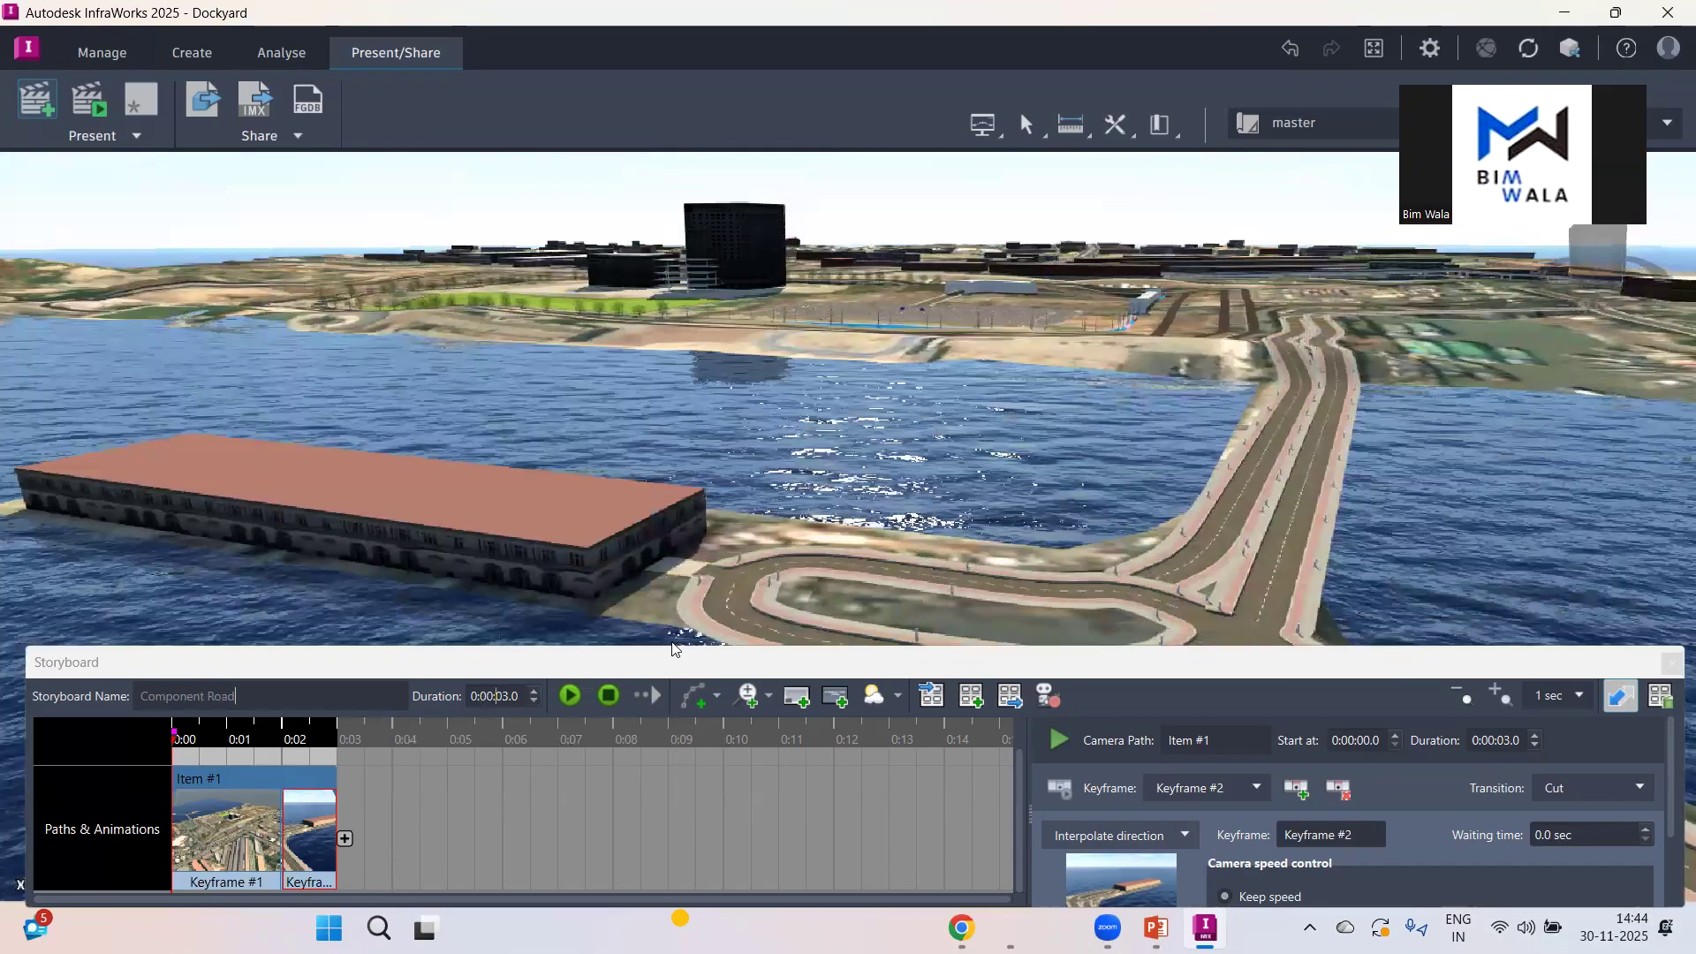
{"action": "scroll", "coordinate": [661, 417], "scroll_direction": "down", "scroll_amount": 3}
{"action": "middle_click_drag", "start_coordinate": [687, 488], "coordinate": [447, 381]}
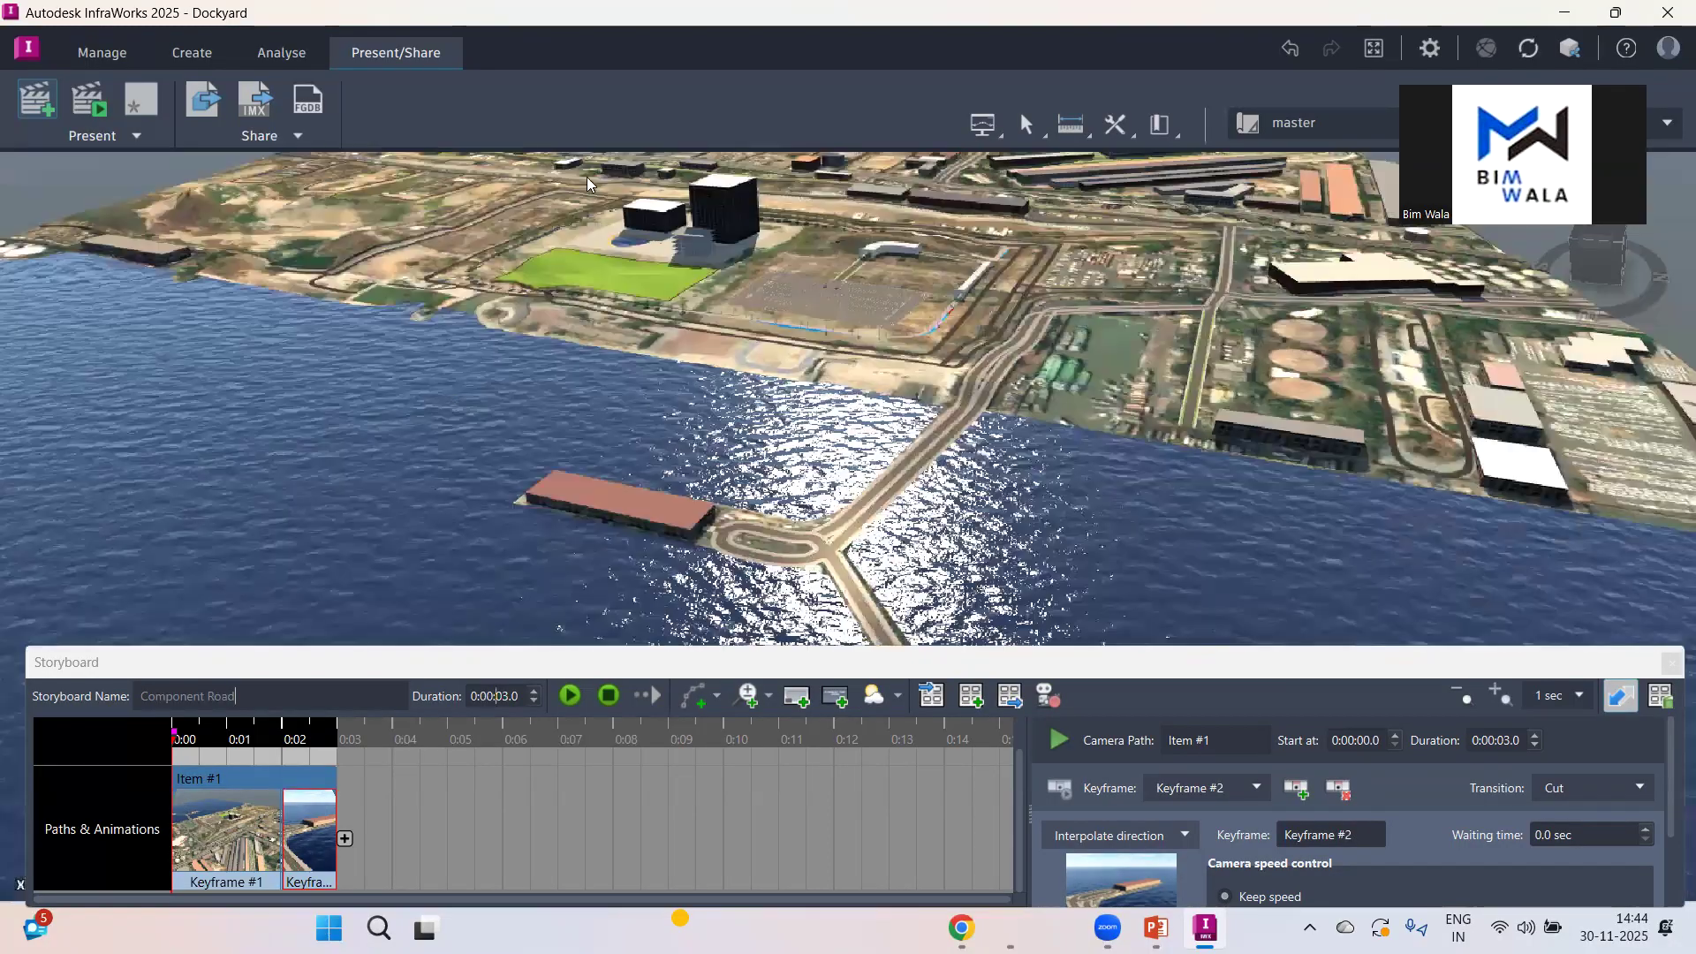
{"action": "scroll", "coordinate": [720, 571], "scroll_direction": "up", "scroll_amount": 3}
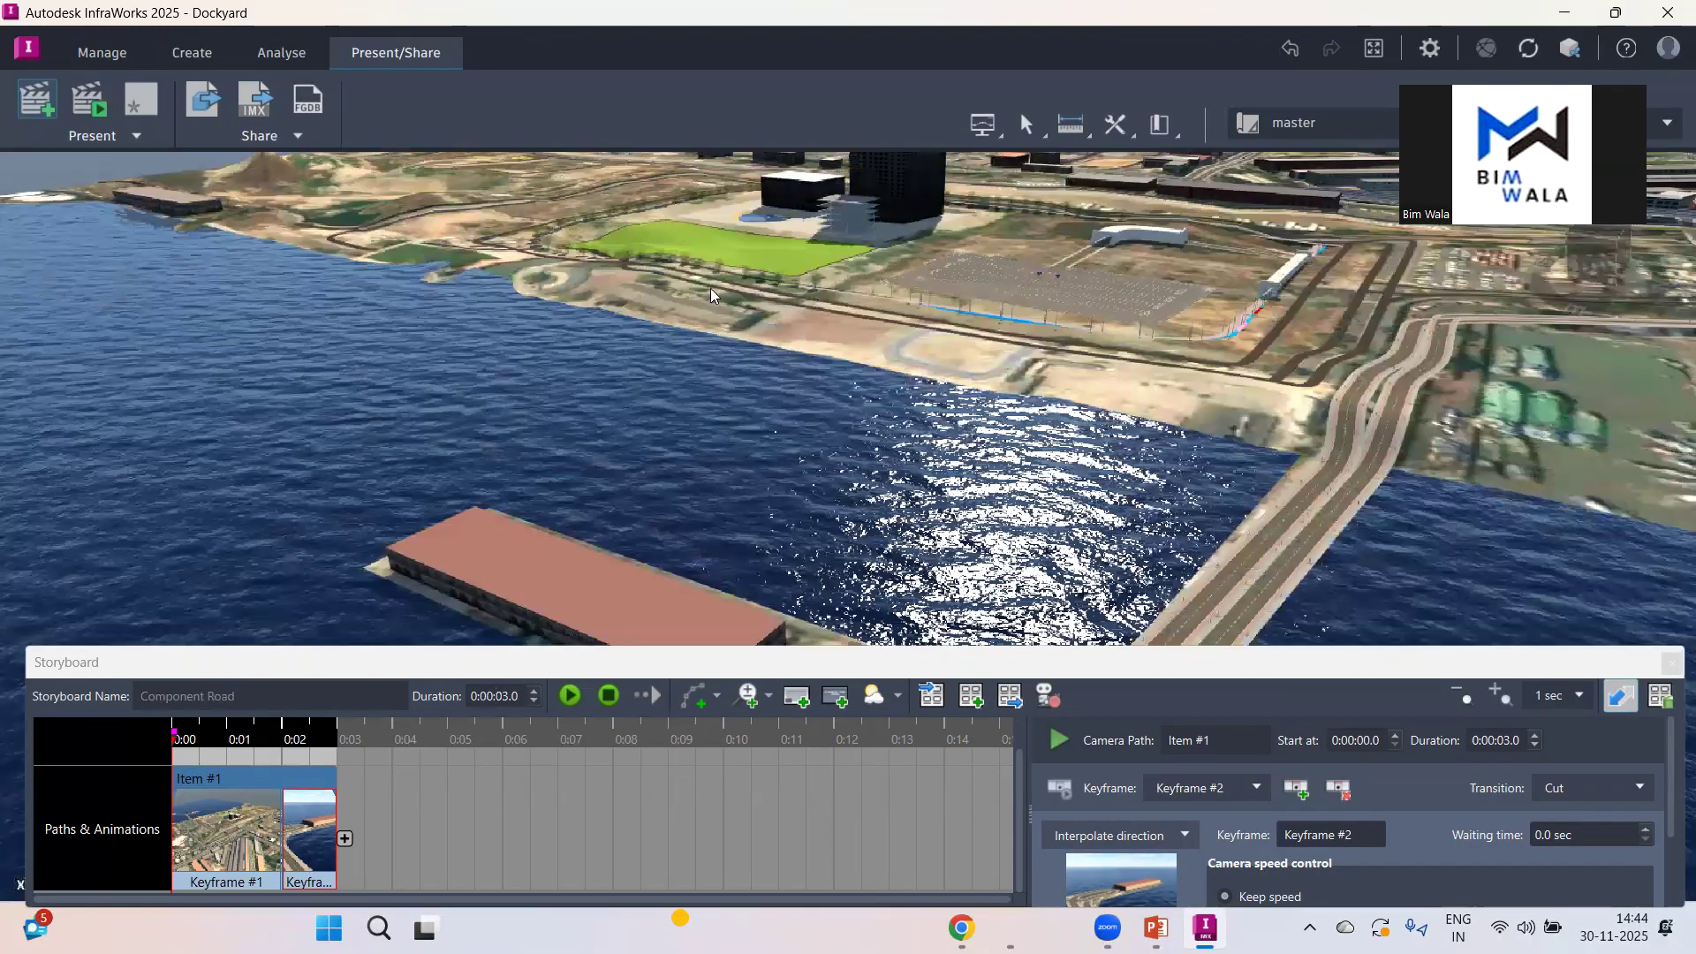
{"action": "scroll", "coordinate": [721, 235], "scroll_direction": "down", "scroll_amount": 5}
{"action": "scroll", "coordinate": [637, 389], "scroll_direction": "up", "scroll_amount": 5}
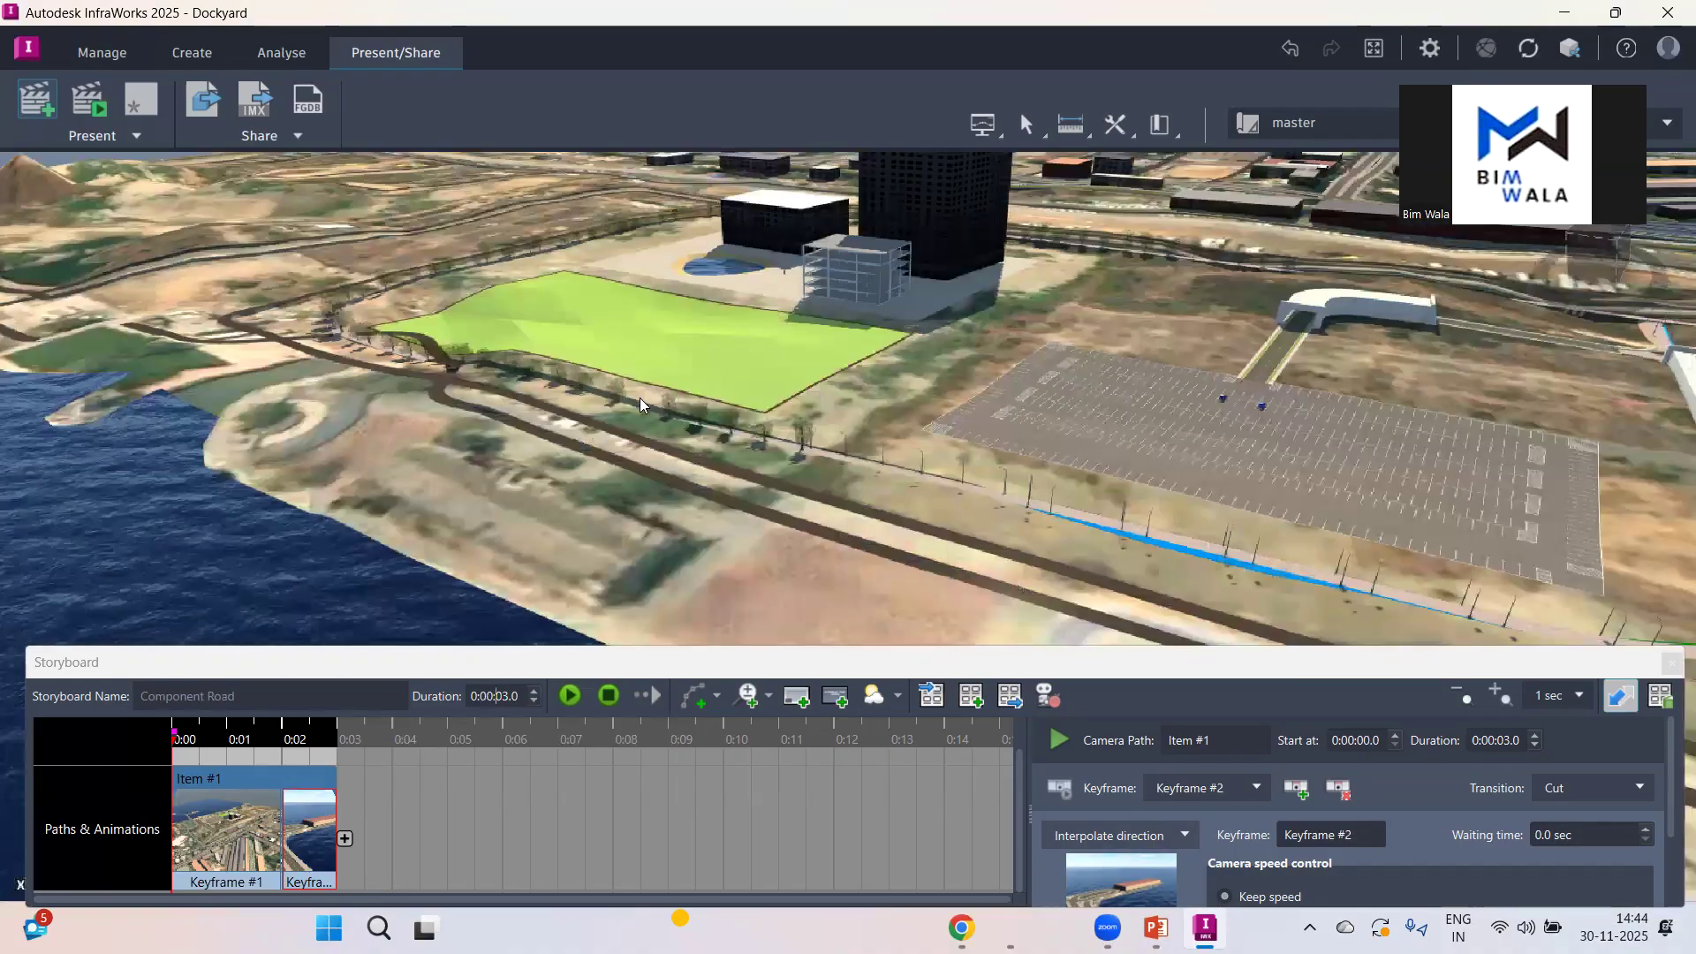
{"action": "scroll", "coordinate": [676, 576], "scroll_direction": "down", "scroll_amount": 2}
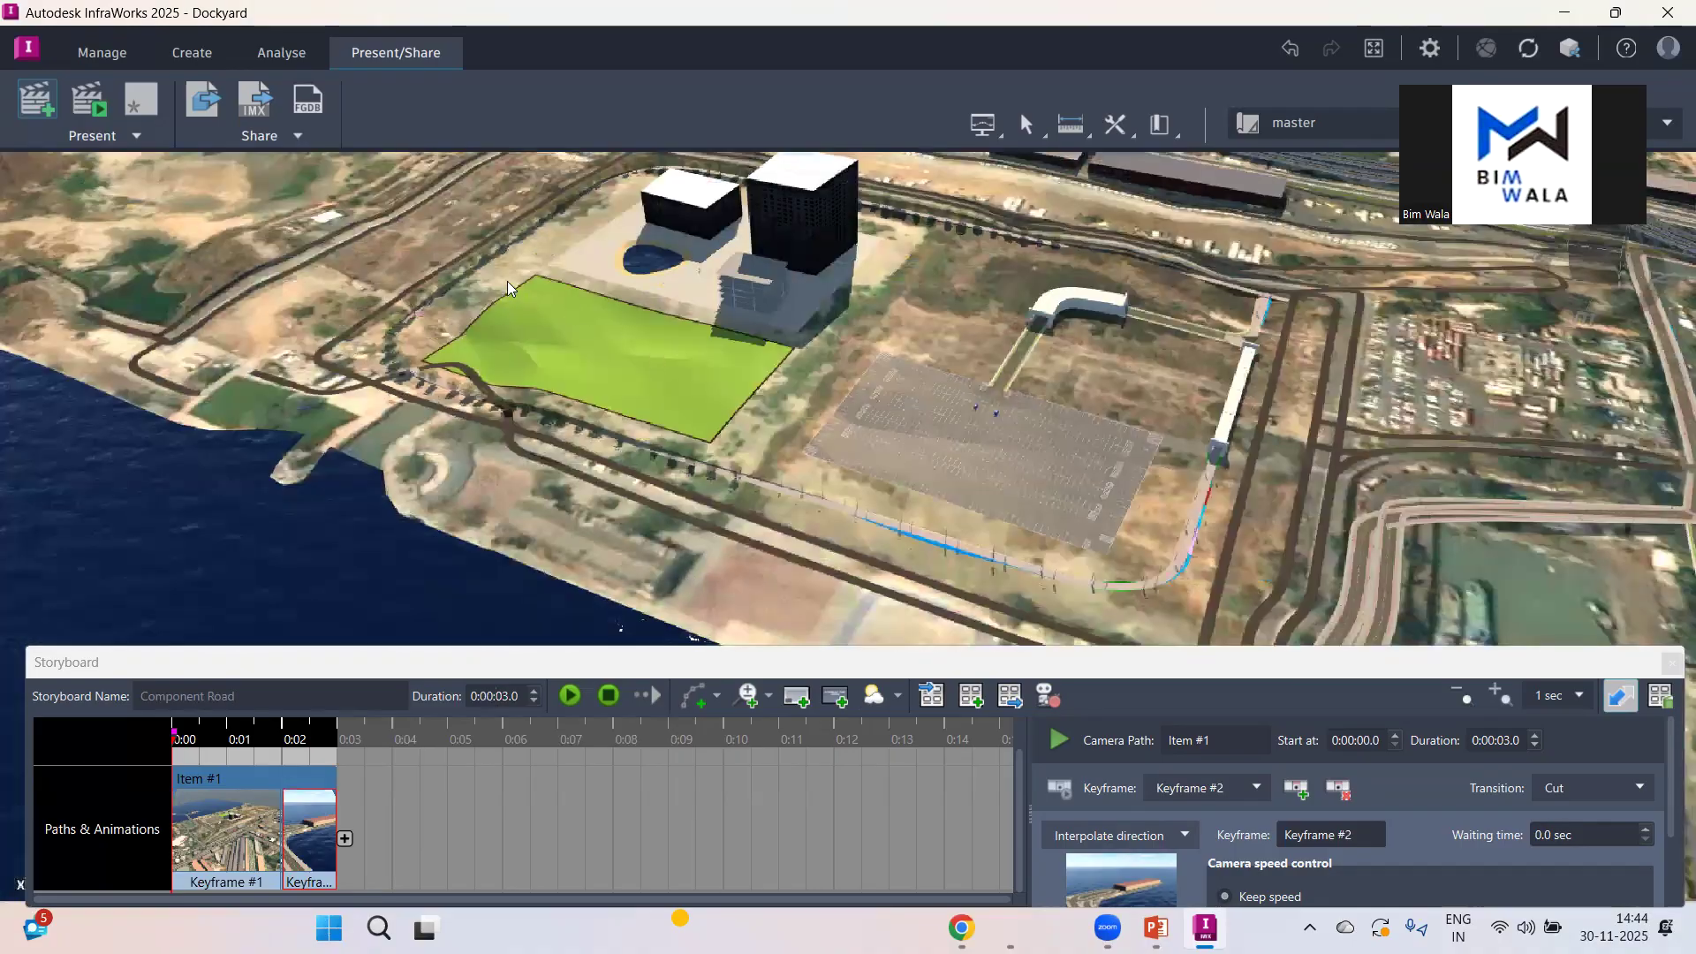
{"action": "middle_click_drag", "start_coordinate": [546, 181], "coordinate": [583, 233]}
{"action": "left_click_drag", "start_coordinate": [599, 211], "coordinate": [608, 193]}
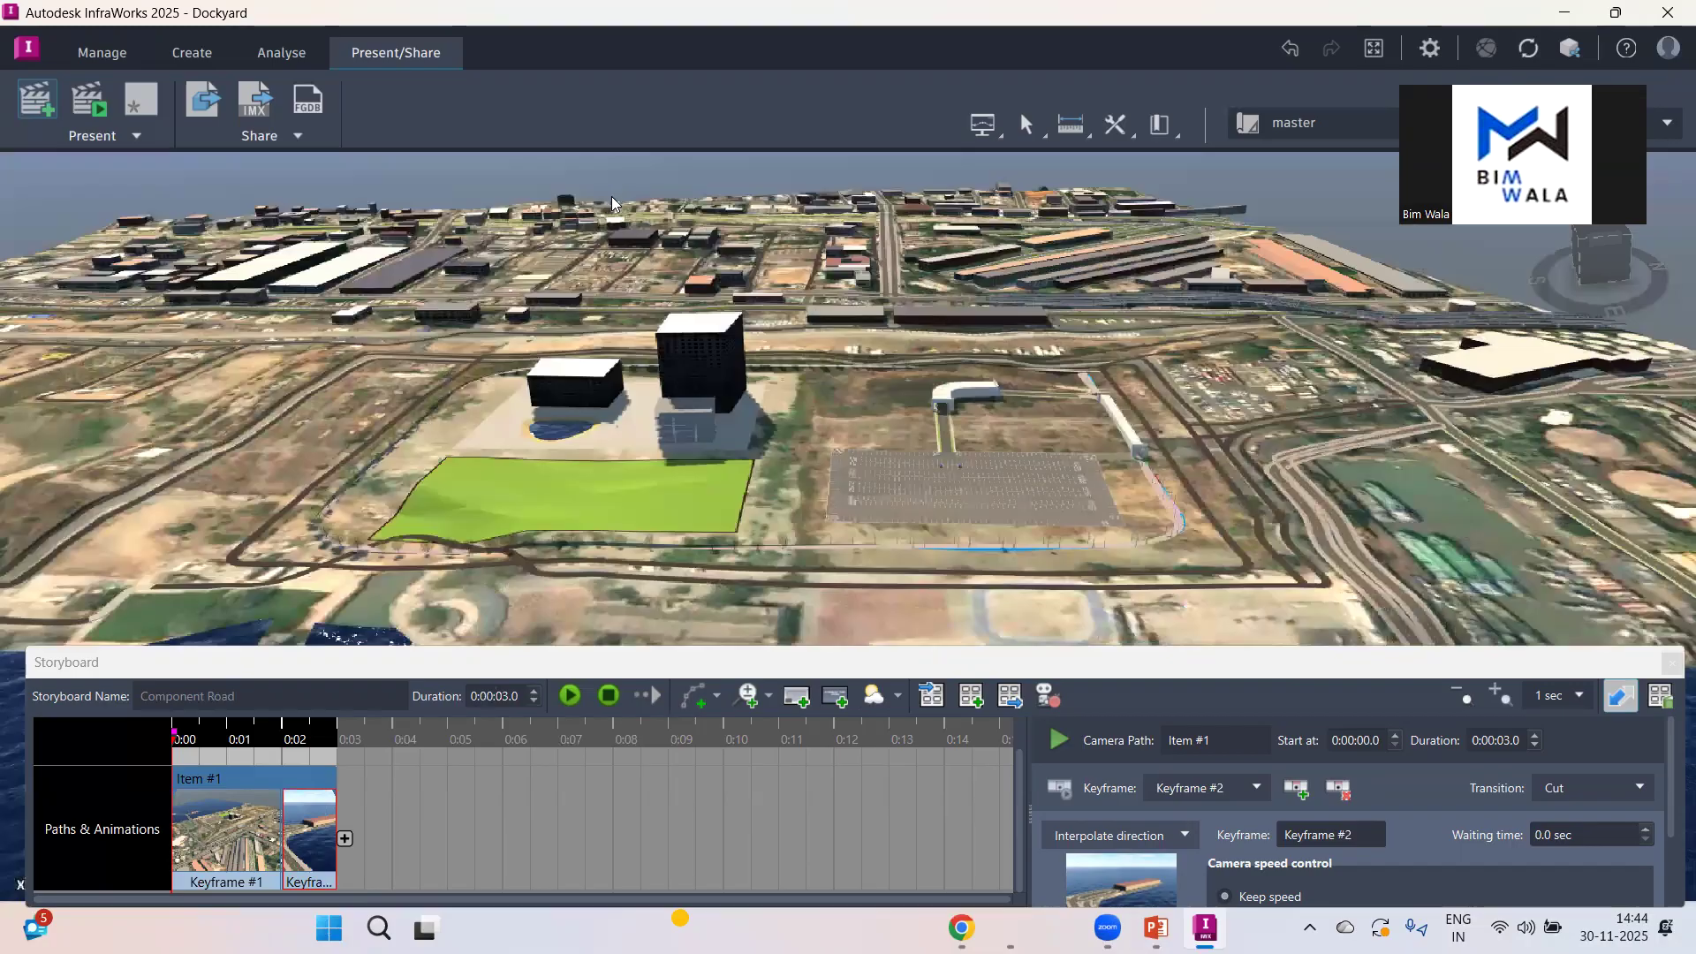
{"action": "scroll", "coordinate": [611, 196], "scroll_direction": "up", "scroll_amount": 1}
{"action": "left_click", "coordinate": [346, 836]}
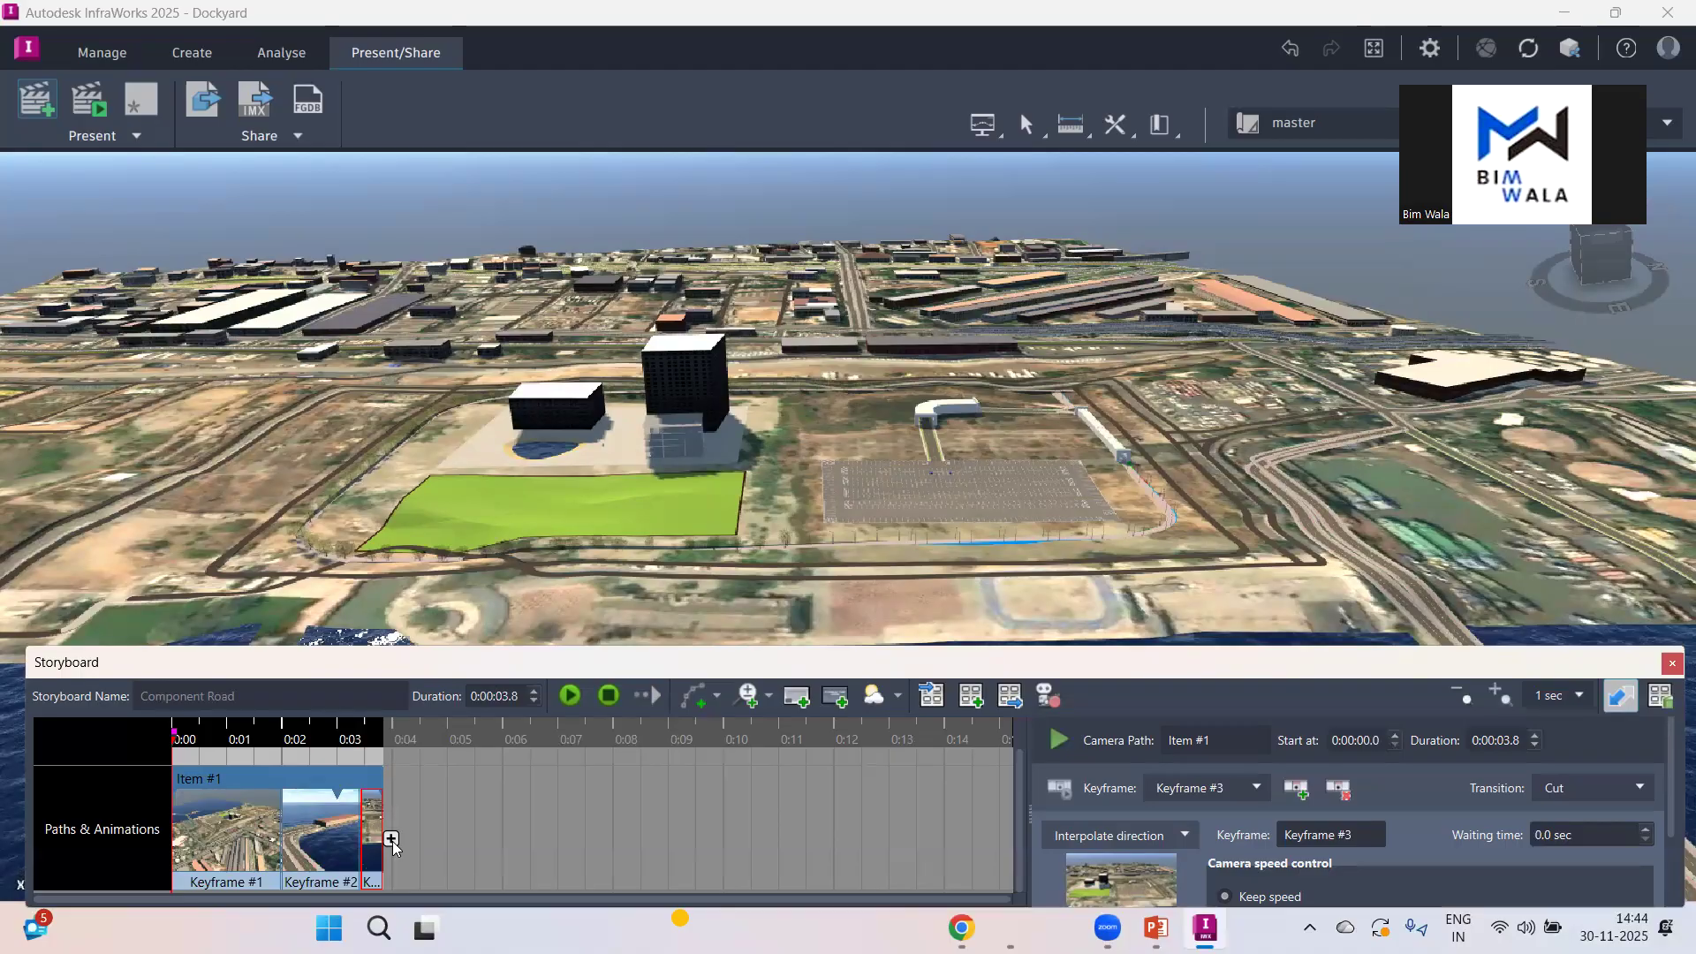
Step: Add a fourth keyframe with a ground-level view of the black buildings, pool and open-frame structure, and play the storyboard
{"action": "middle_click_drag", "start_coordinate": [380, 383], "coordinate": [541, 336]}
{"action": "scroll", "coordinate": [115, 477], "scroll_direction": "up", "scroll_amount": 6}
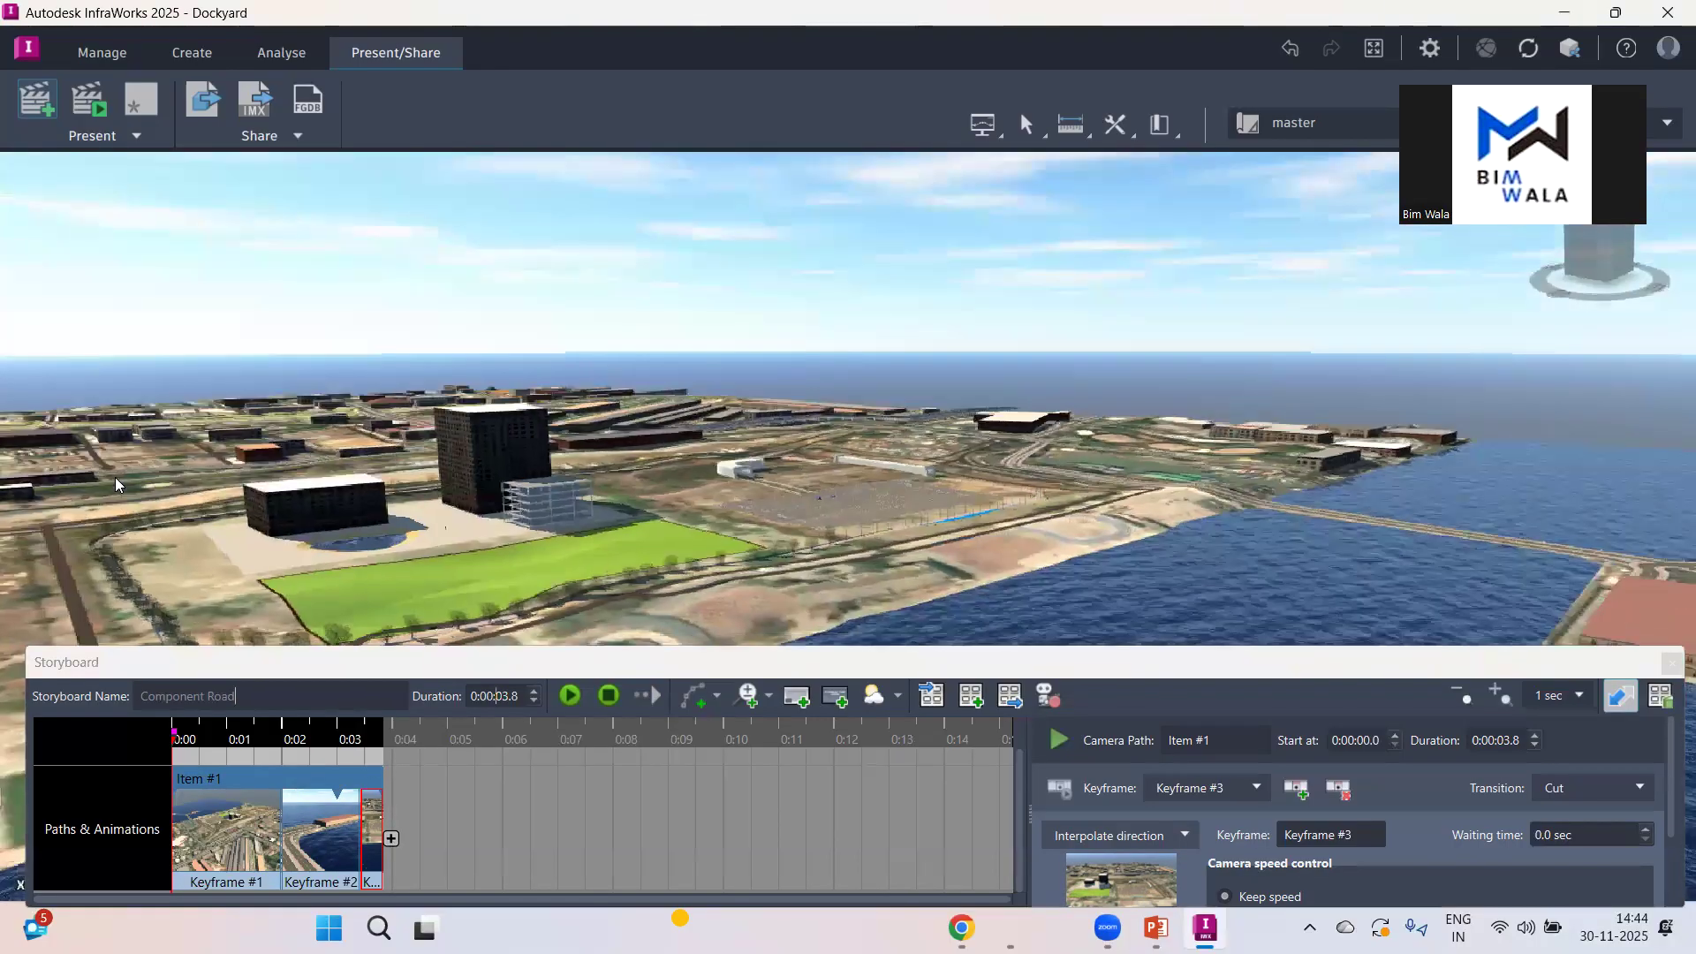
{"action": "scroll", "coordinate": [197, 431], "scroll_direction": "up", "scroll_amount": 3}
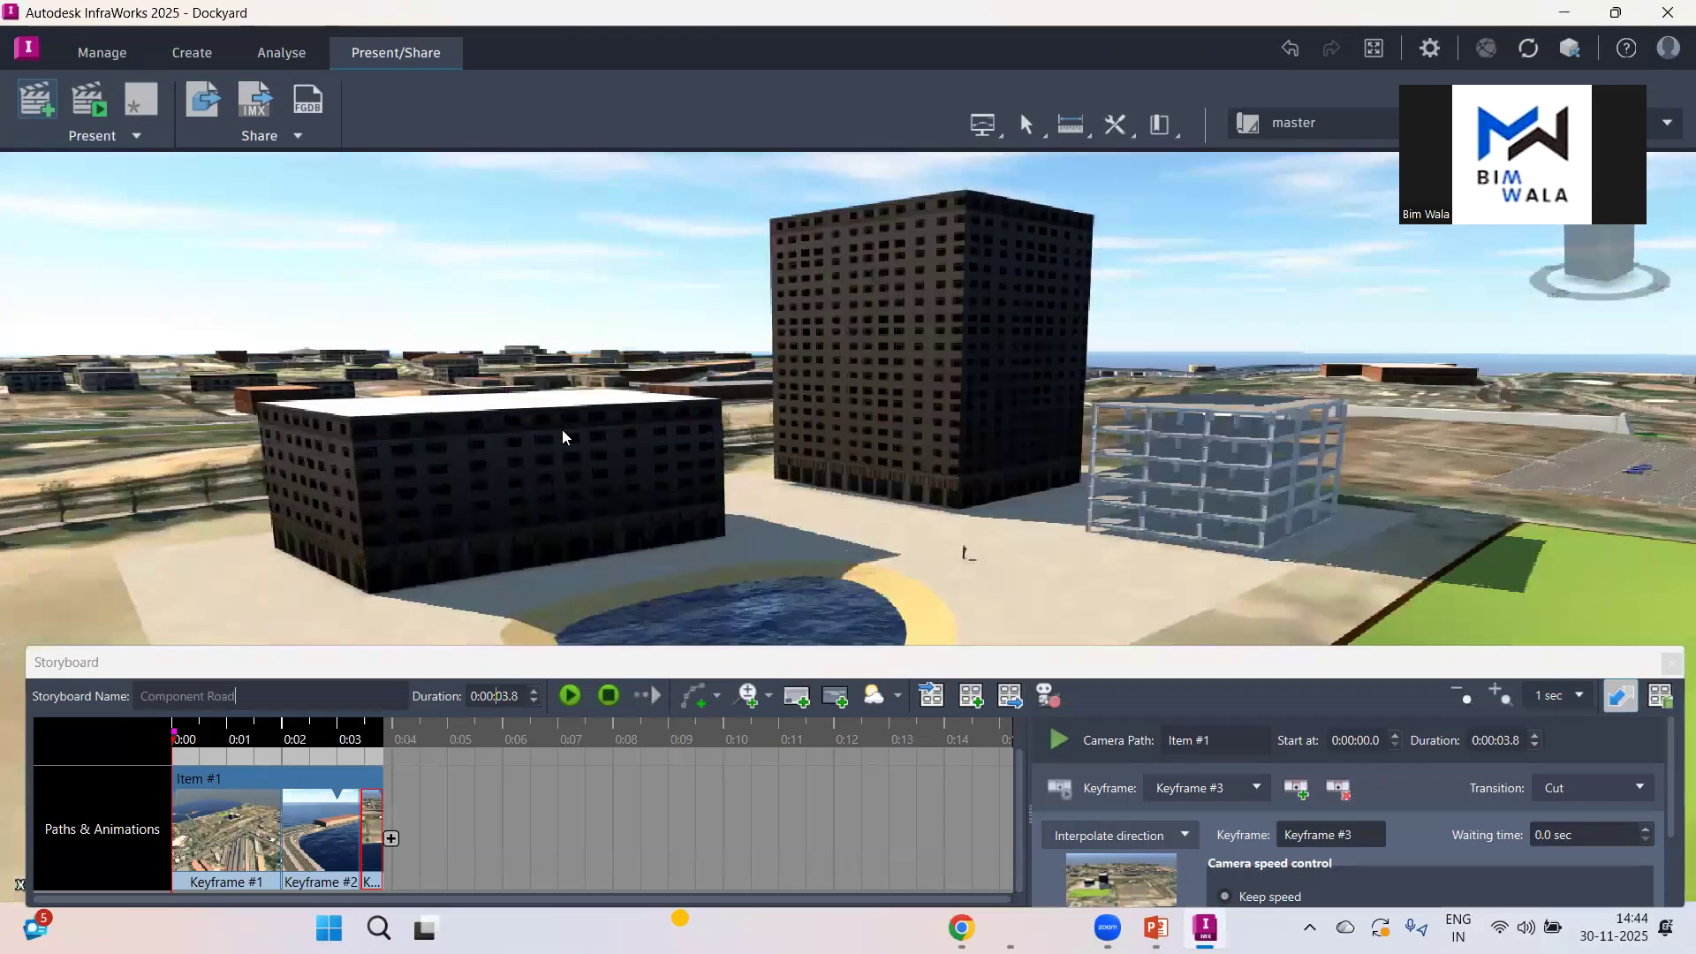
{"action": "scroll", "coordinate": [712, 445], "scroll_direction": "up", "scroll_amount": 2}
{"action": "left_click_drag", "start_coordinate": [674, 470], "coordinate": [617, 440]}
{"action": "scroll", "coordinate": [929, 530], "scroll_direction": "up", "scroll_amount": 2}
{"action": "scroll", "coordinate": [953, 580], "scroll_direction": "up", "scroll_amount": 4}
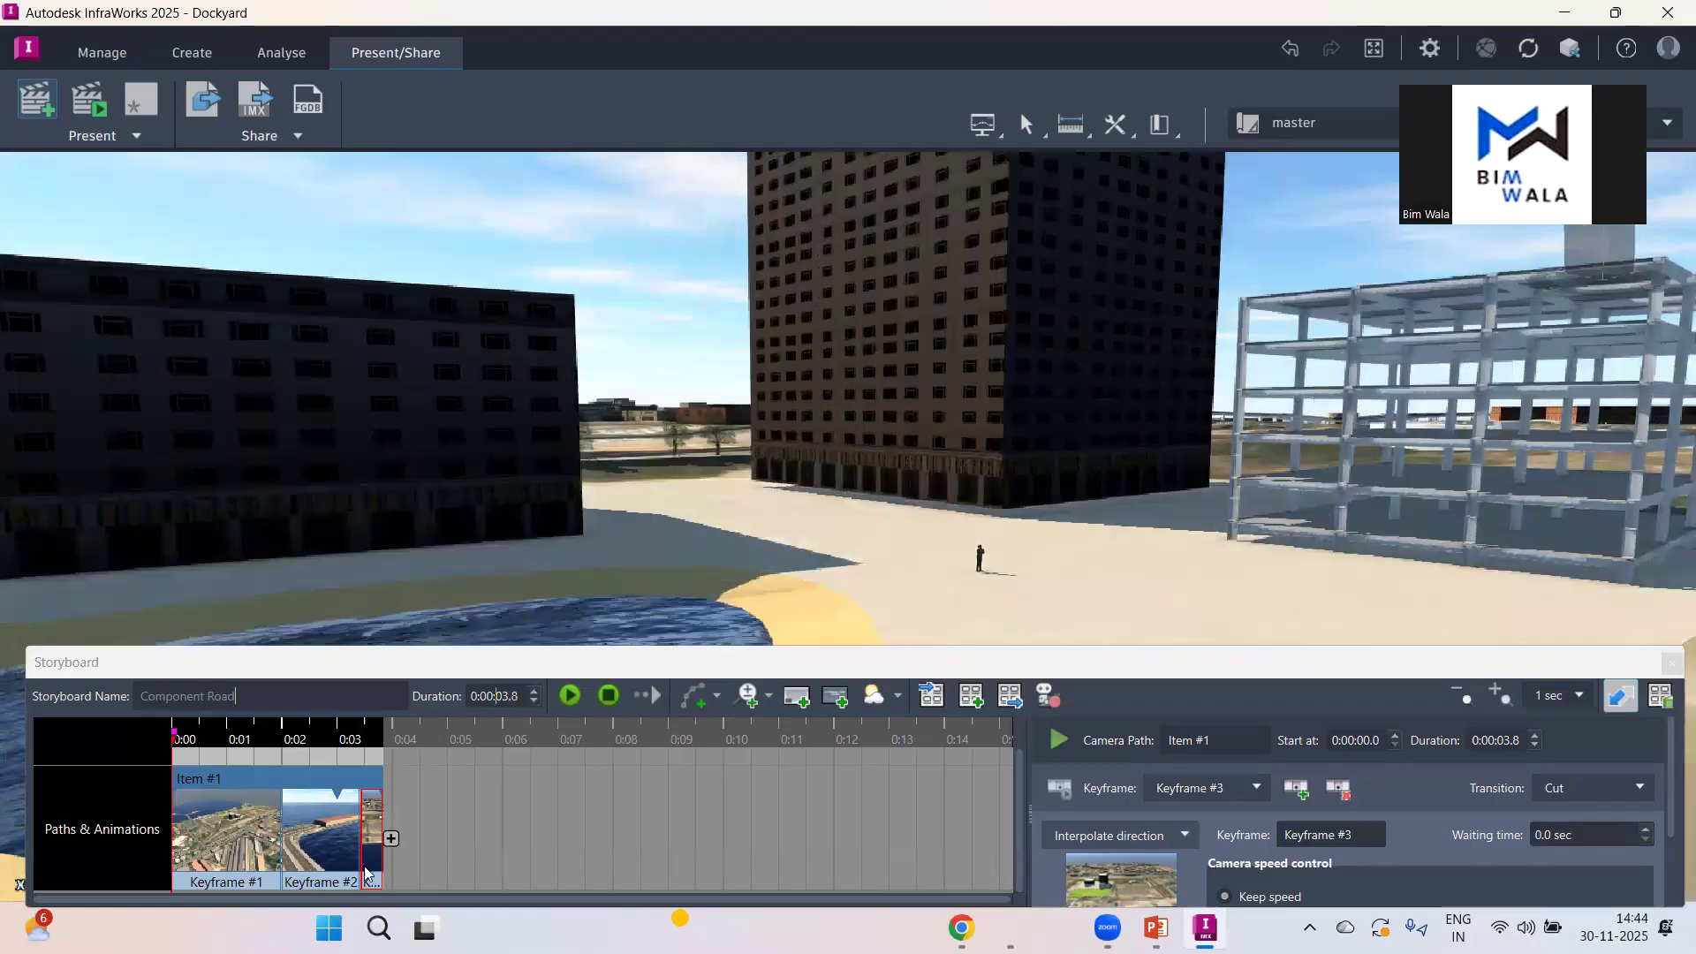
{"action": "left_click", "coordinate": [392, 838]}
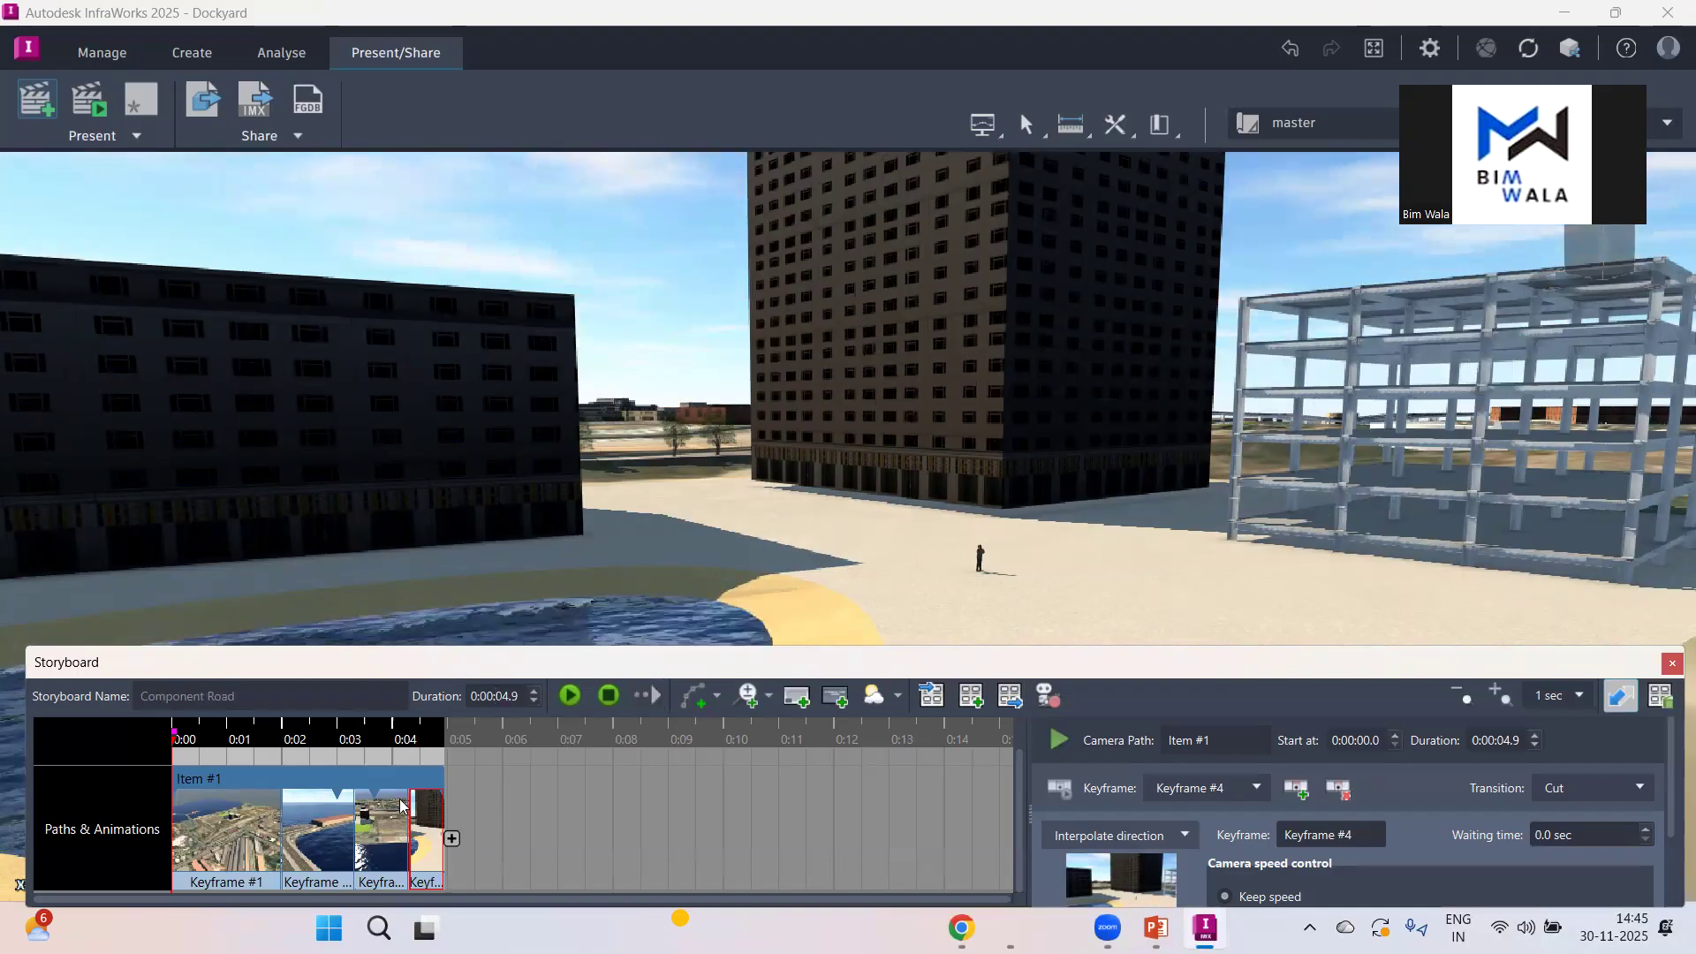
{"action": "left_click", "coordinate": [570, 696]}
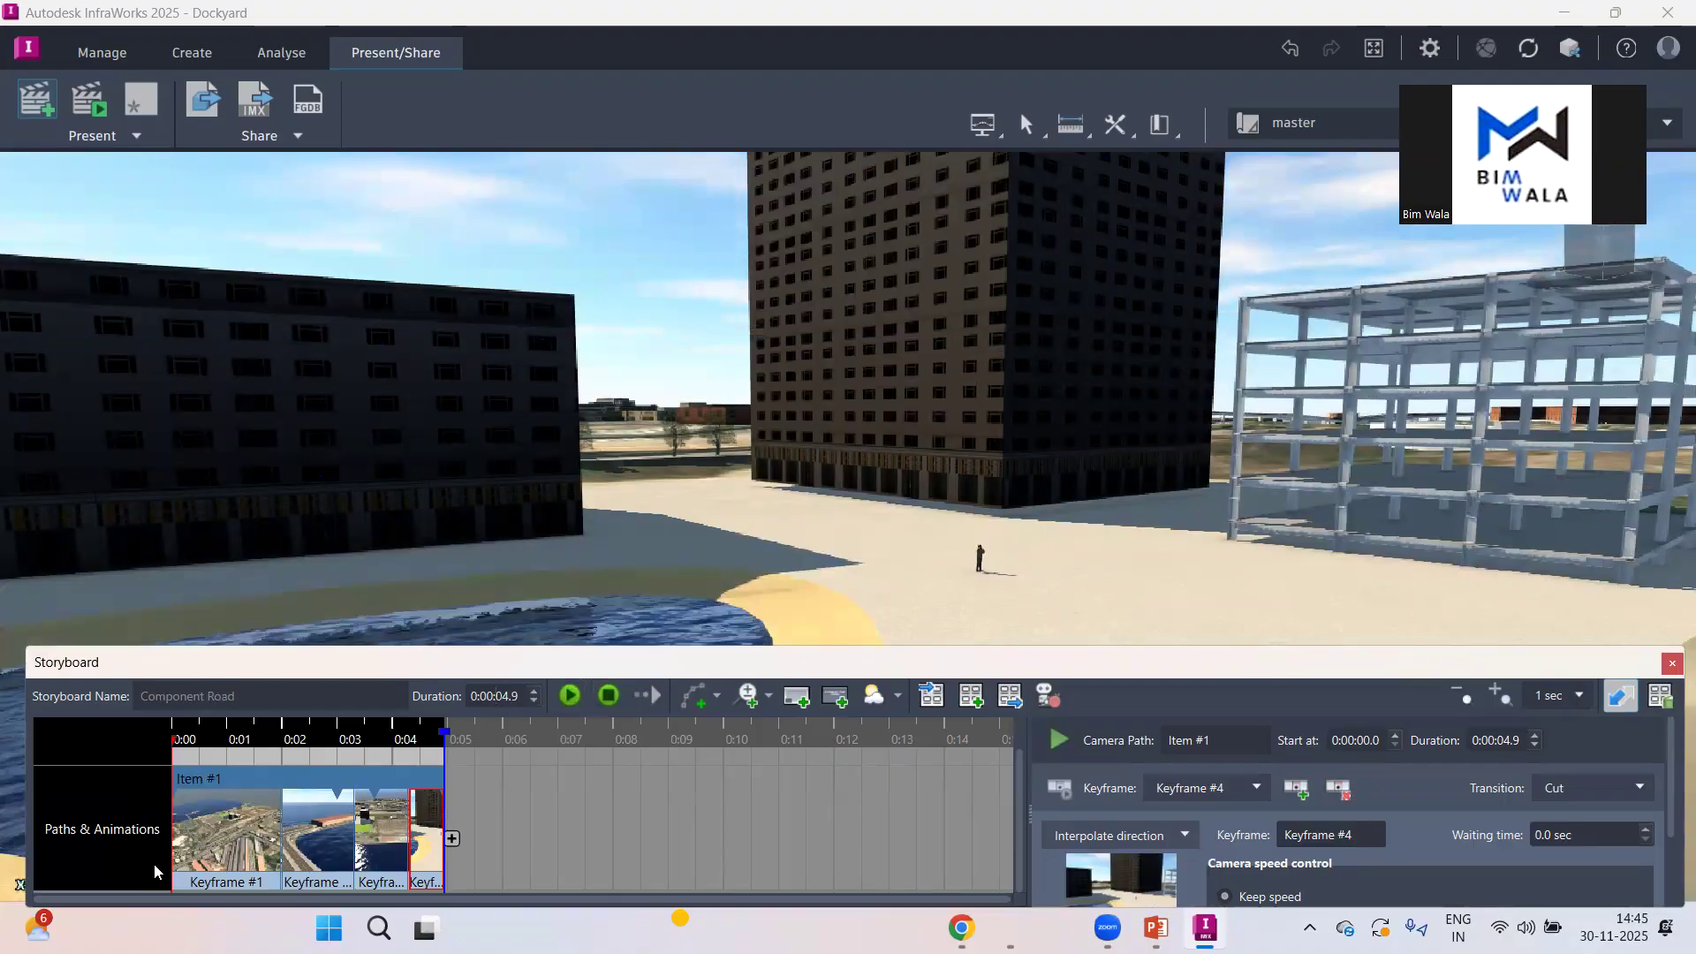
Step: Set the time to next keyframe of Keyframe #1 to 5.0 sec in its camera speed control
{"action": "left_click", "coordinate": [258, 833]}
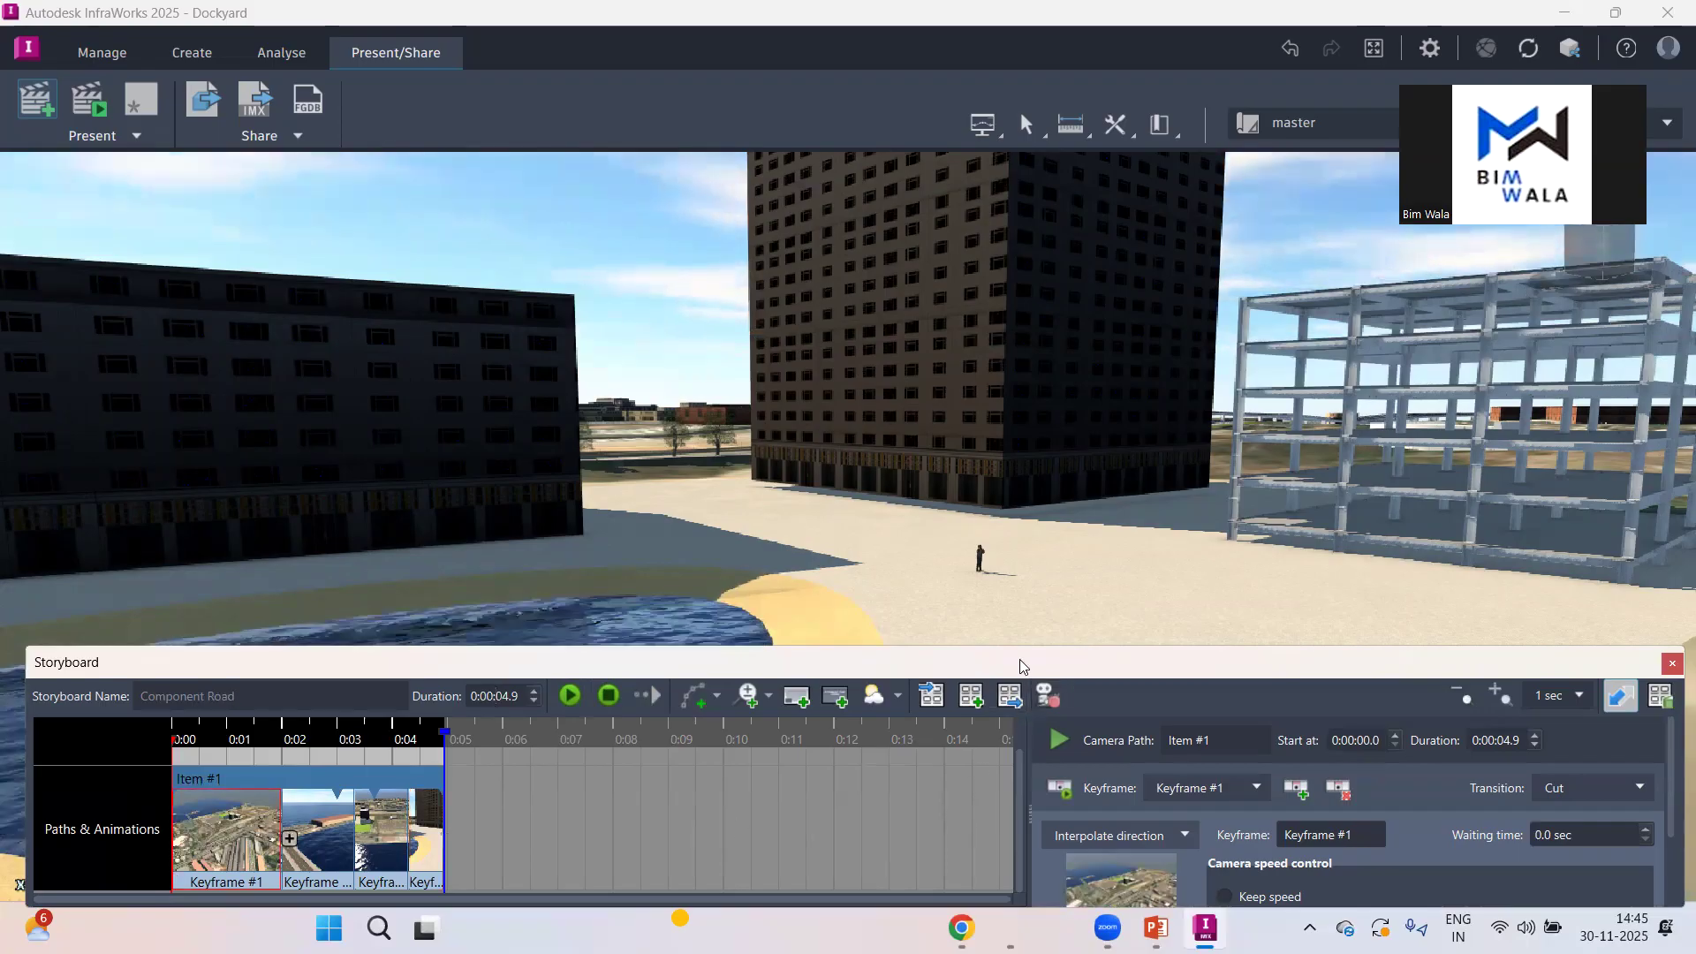
{"action": "left_click_drag", "start_coordinate": [1019, 658], "coordinate": [1019, 639]}
{"action": "scroll", "coordinate": [1280, 804], "scroll_direction": "down", "scroll_amount": 3}
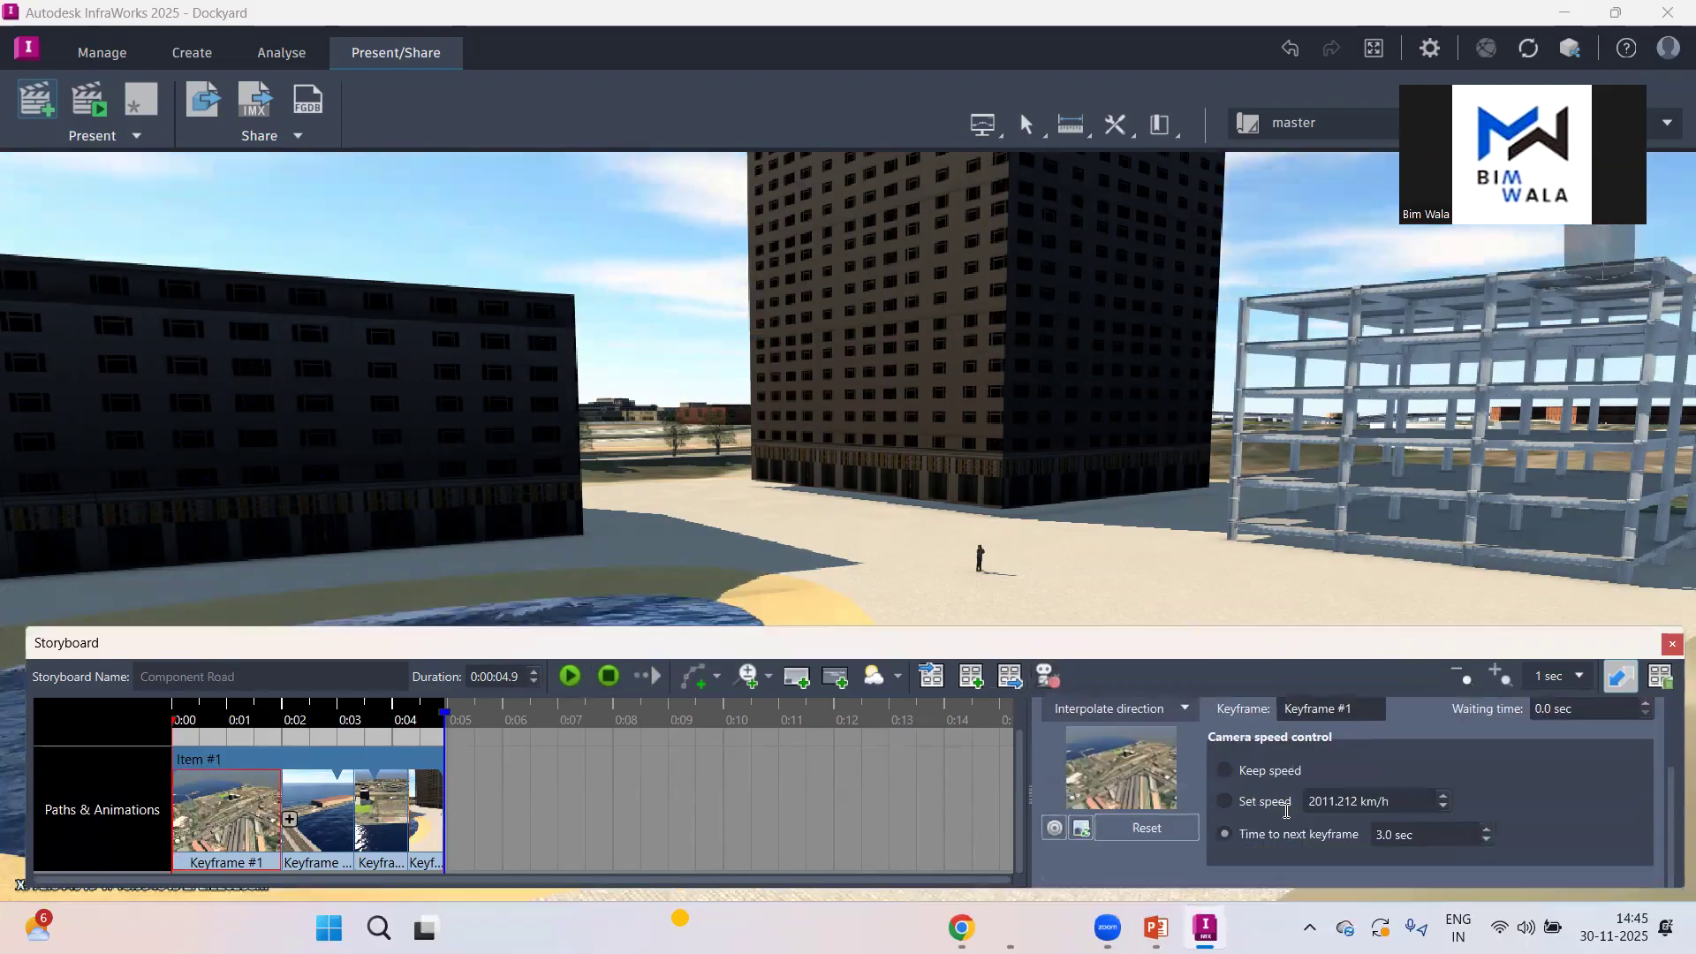
{"action": "scroll", "coordinate": [1253, 805], "scroll_direction": "up", "scroll_amount": 2}
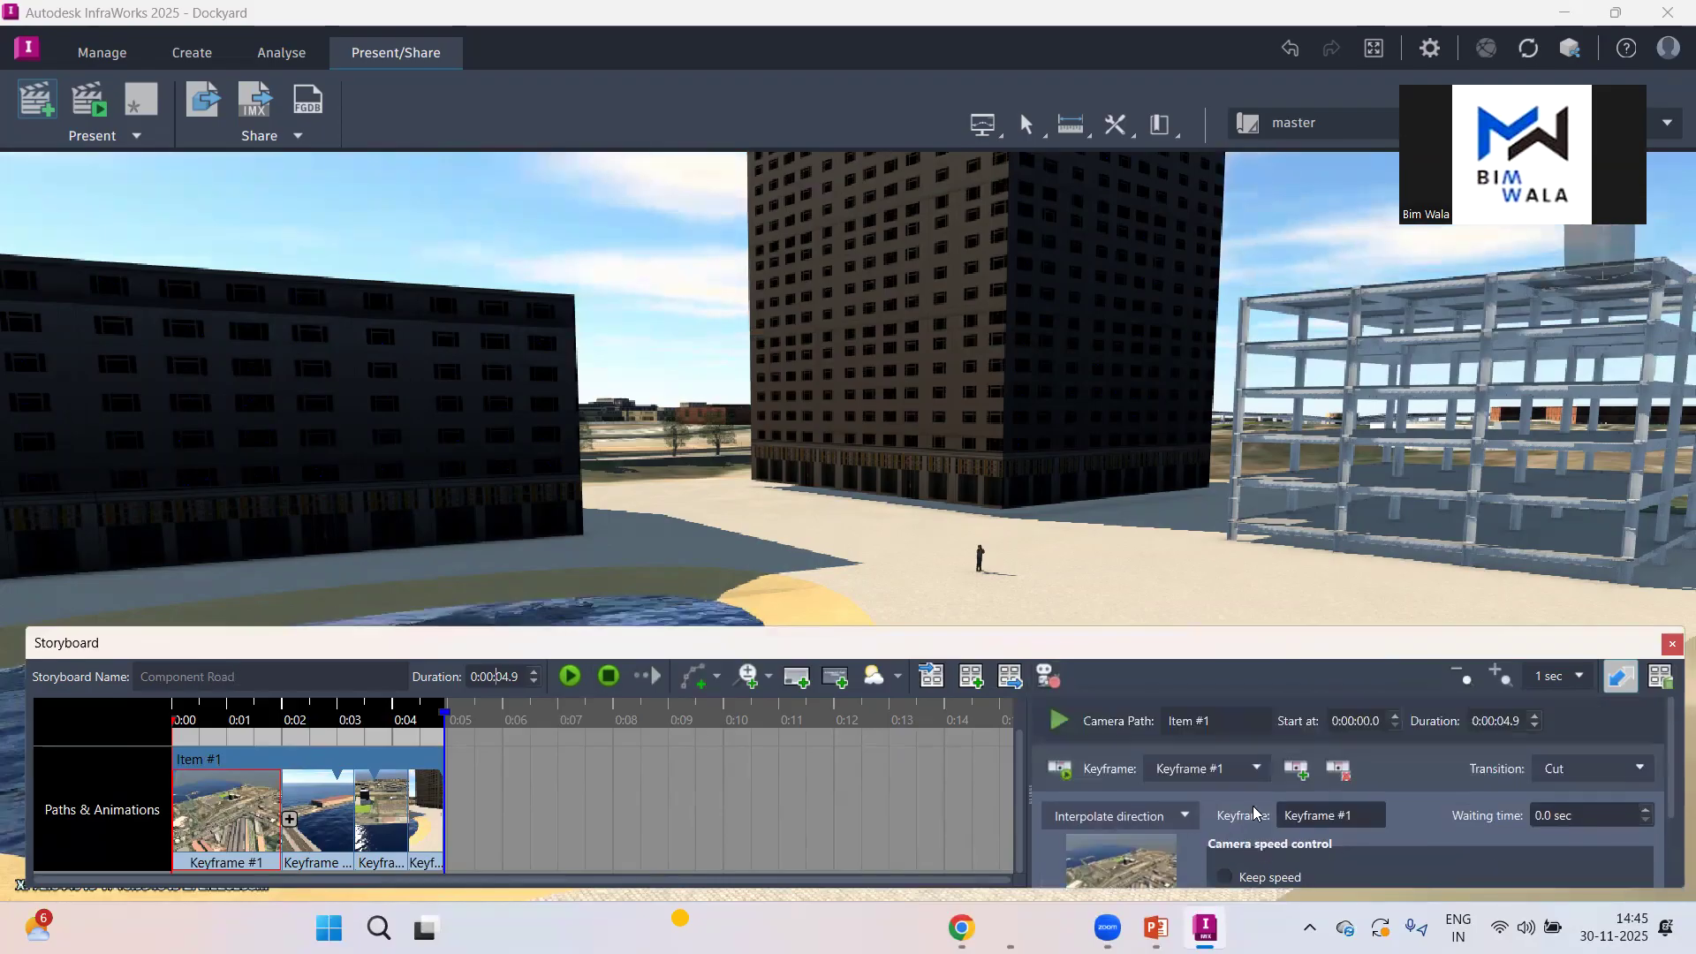
{"action": "scroll", "coordinate": [1253, 805], "scroll_direction": "down", "scroll_amount": 1}
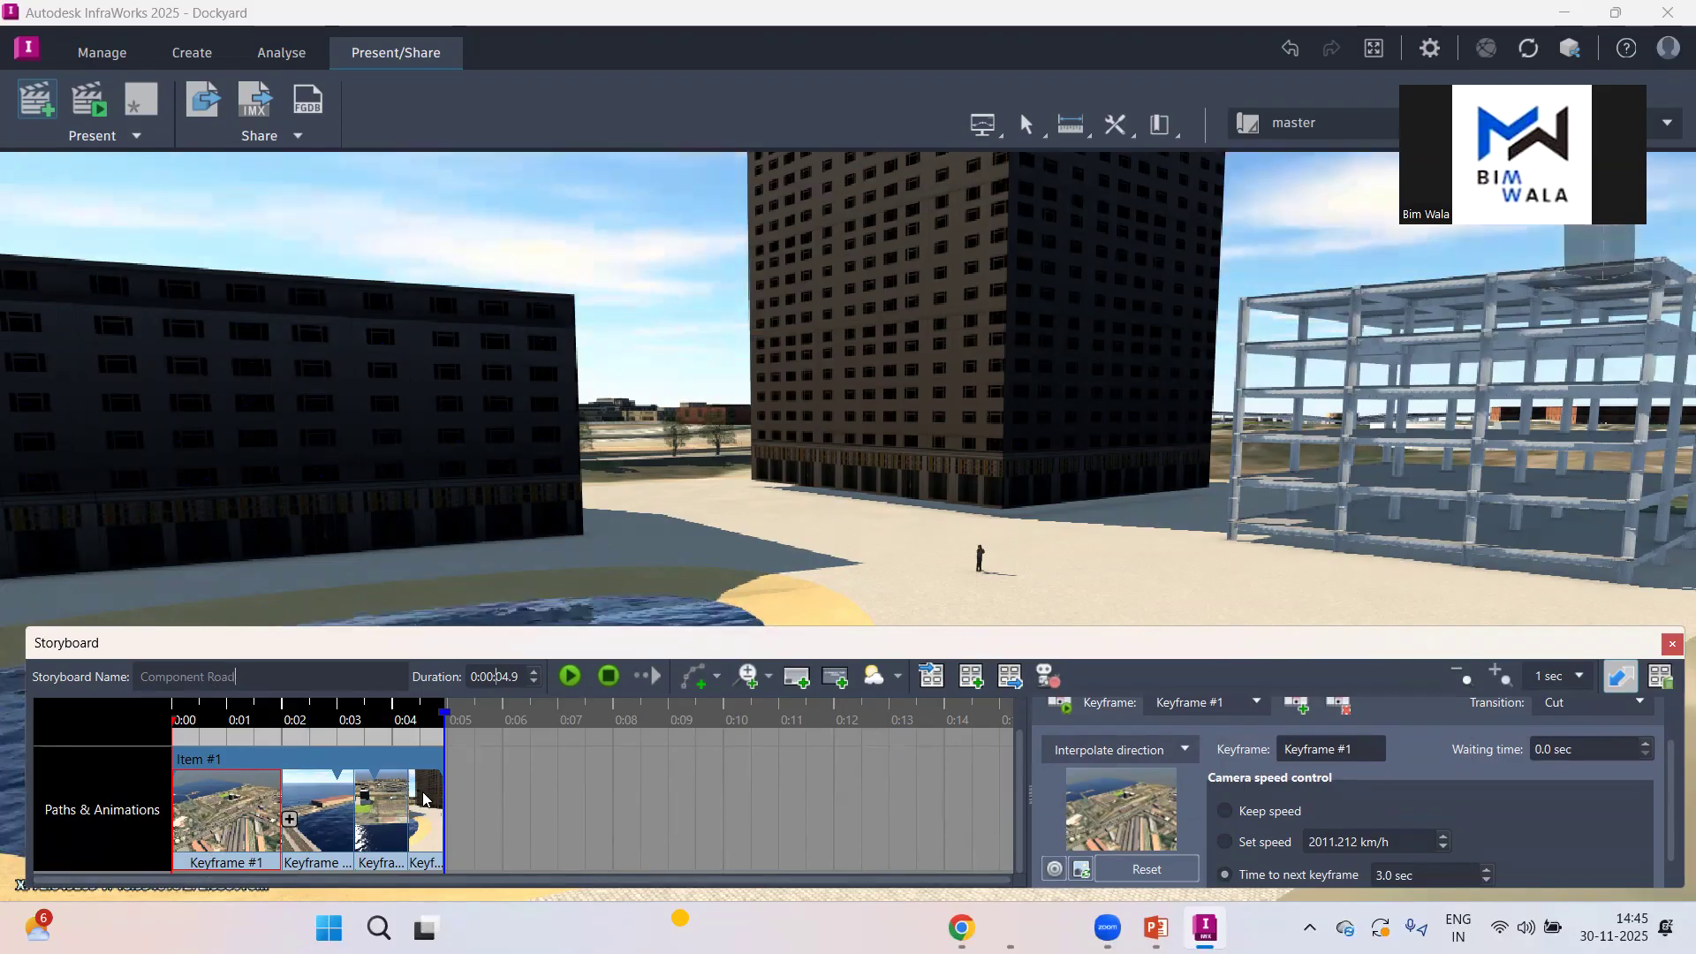
{"action": "scroll", "coordinate": [1422, 813], "scroll_direction": "down", "scroll_amount": 1}
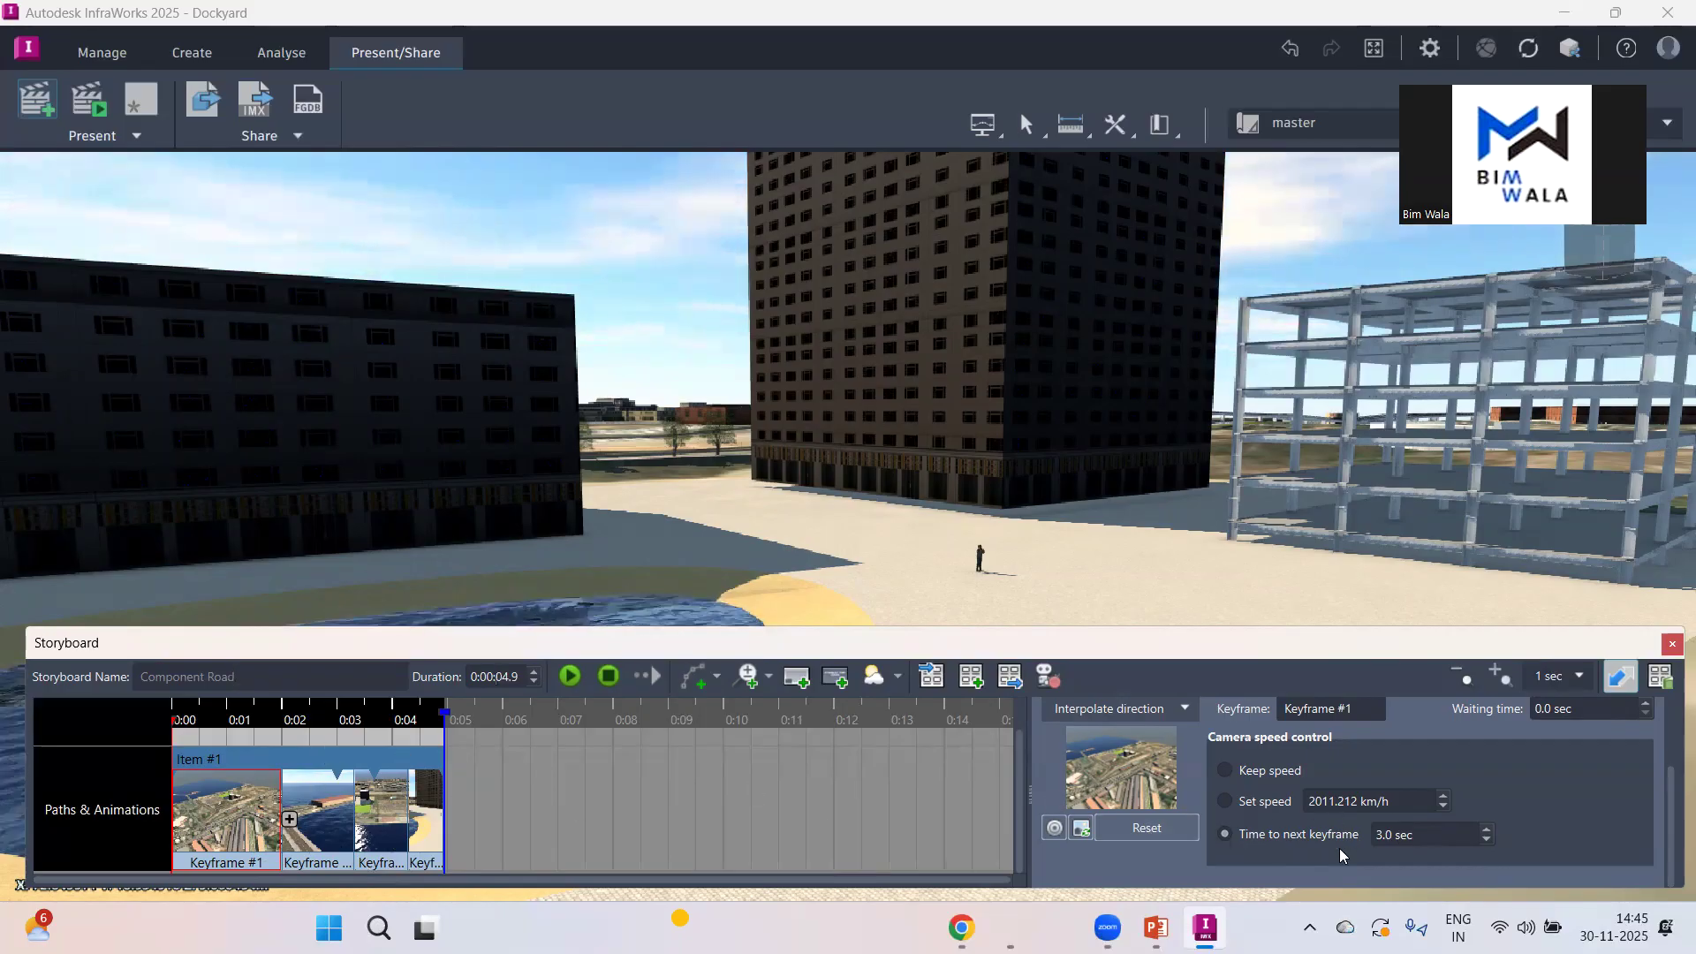
{"action": "left_click", "coordinate": [1486, 827]}
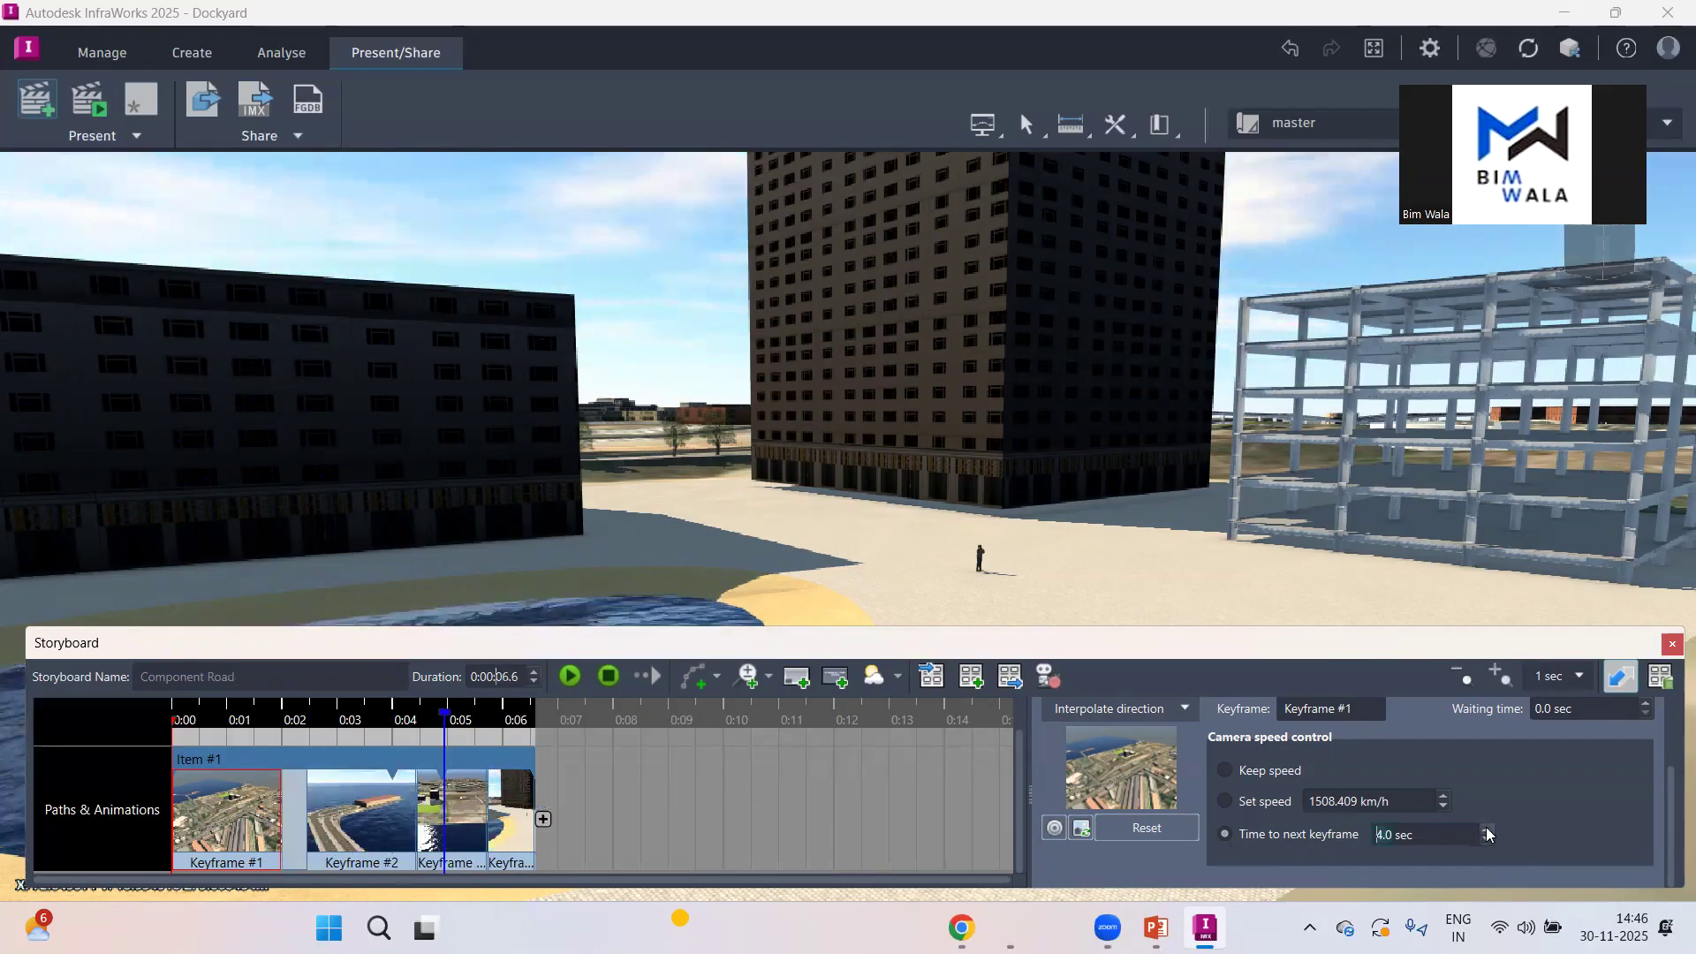
{"action": "left_click", "coordinate": [1486, 828]}
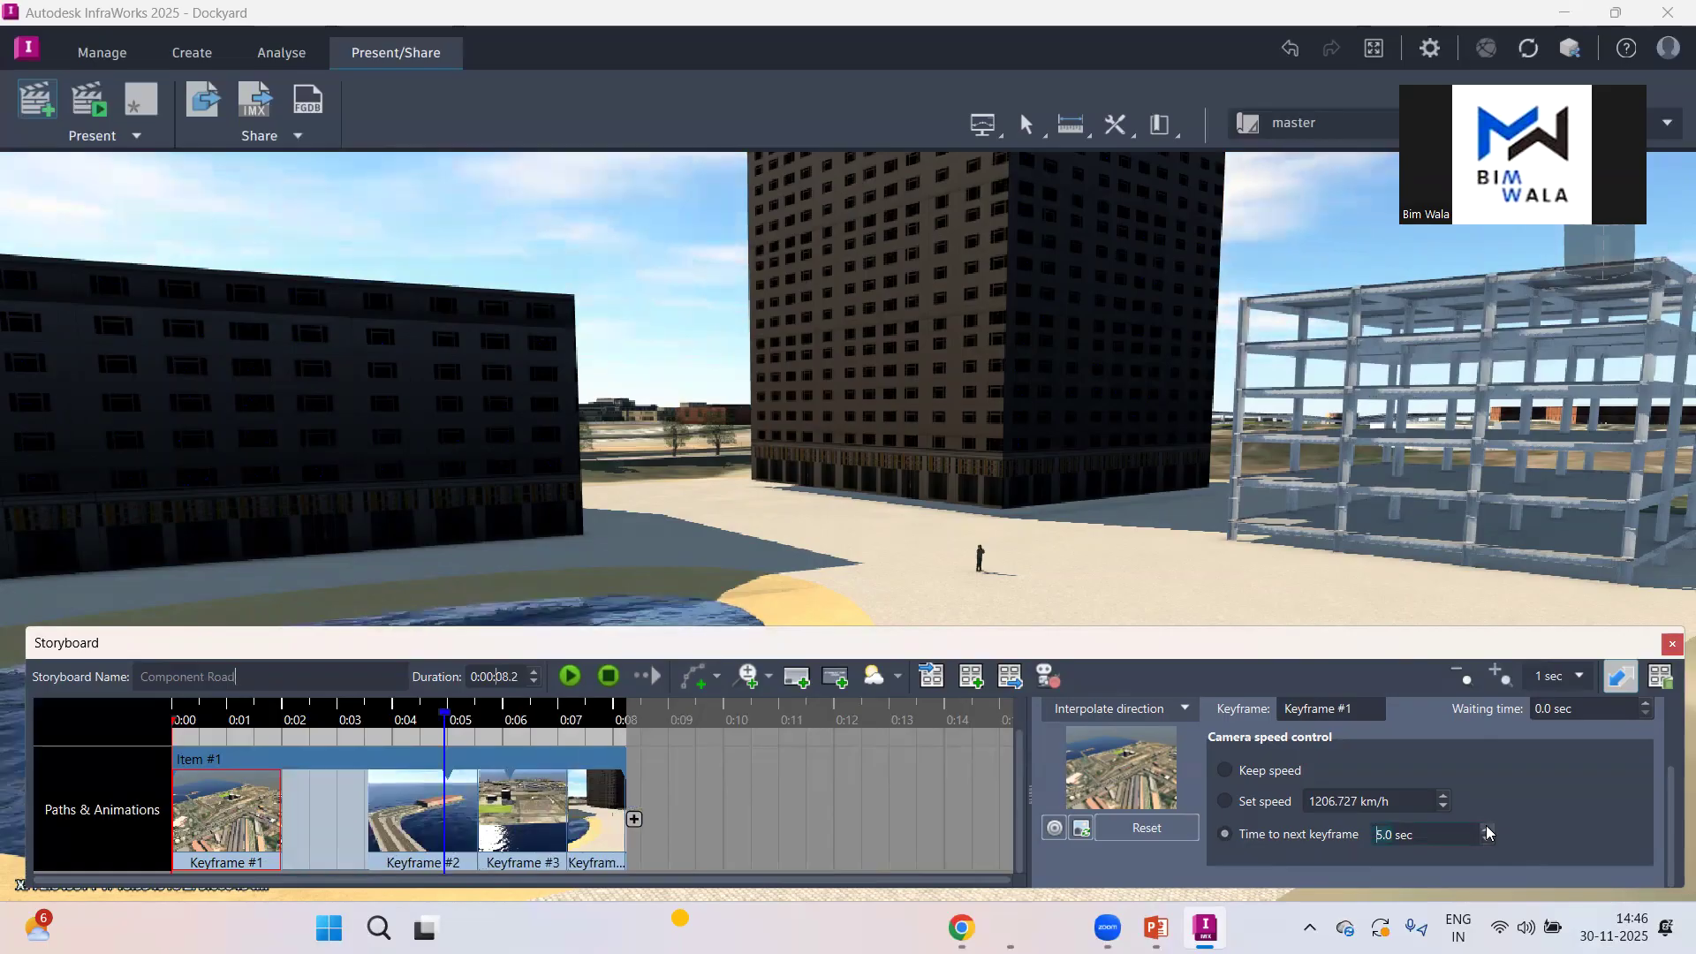
Step: Switch the camera speed control of Keyframe #3 to Time to next keyframe and set it to 4.1 sec
{"action": "left_click", "coordinate": [437, 834]}
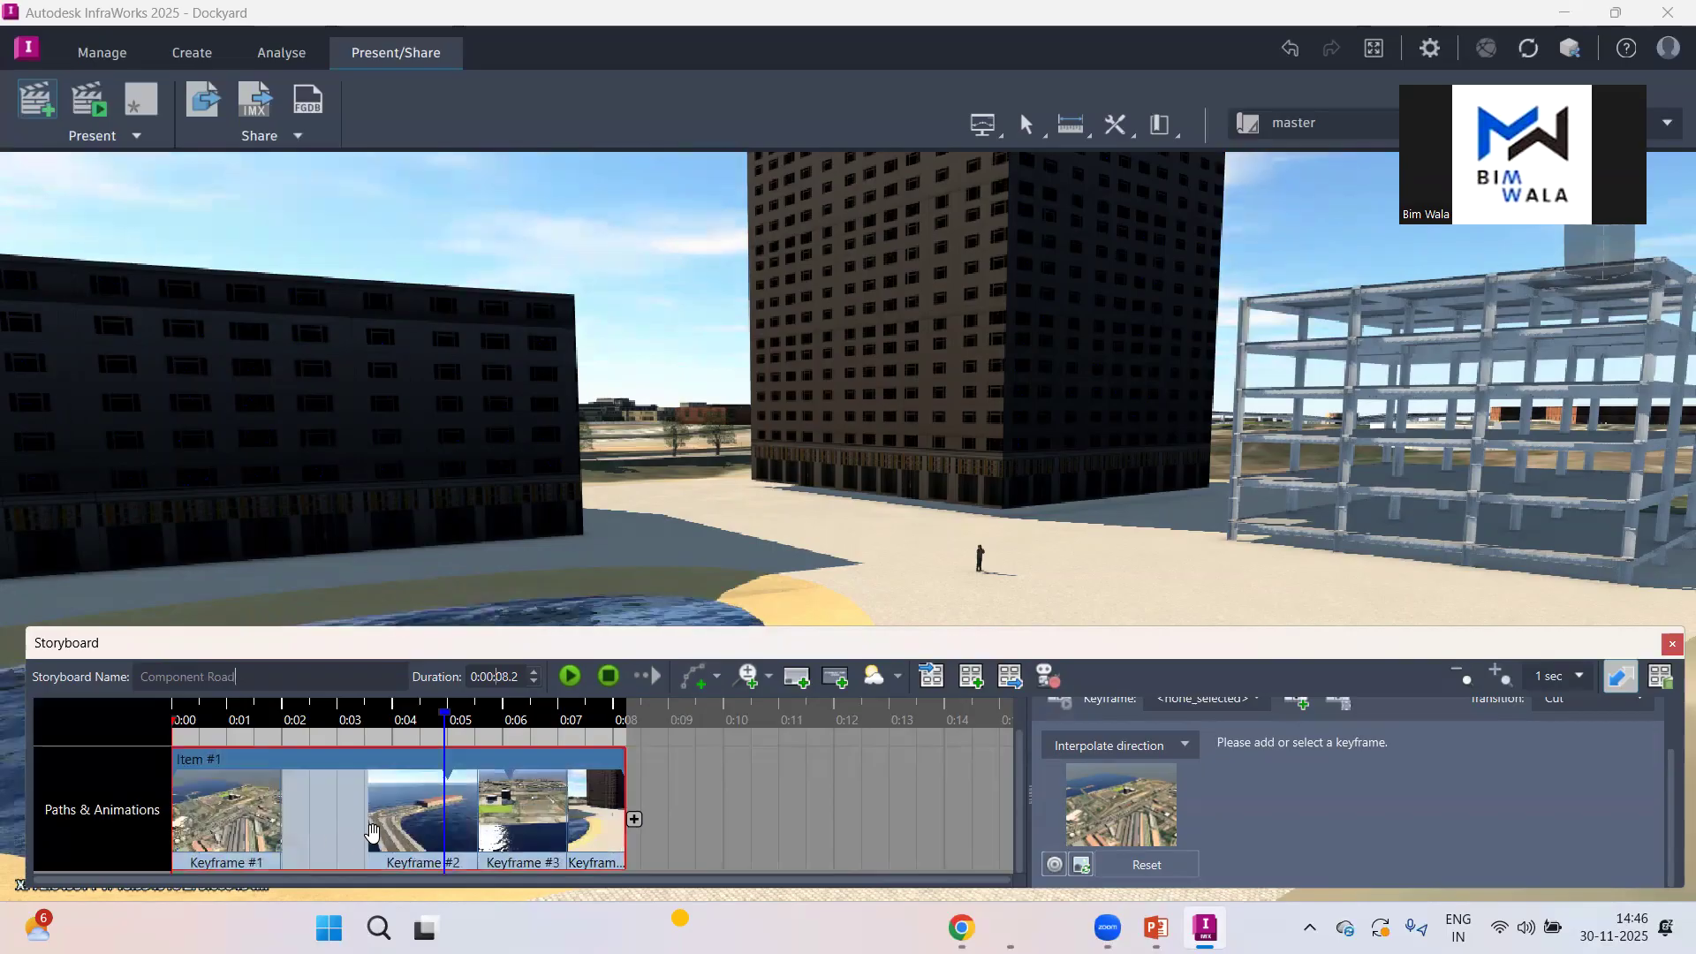
{"action": "left_click", "coordinate": [729, 774]}
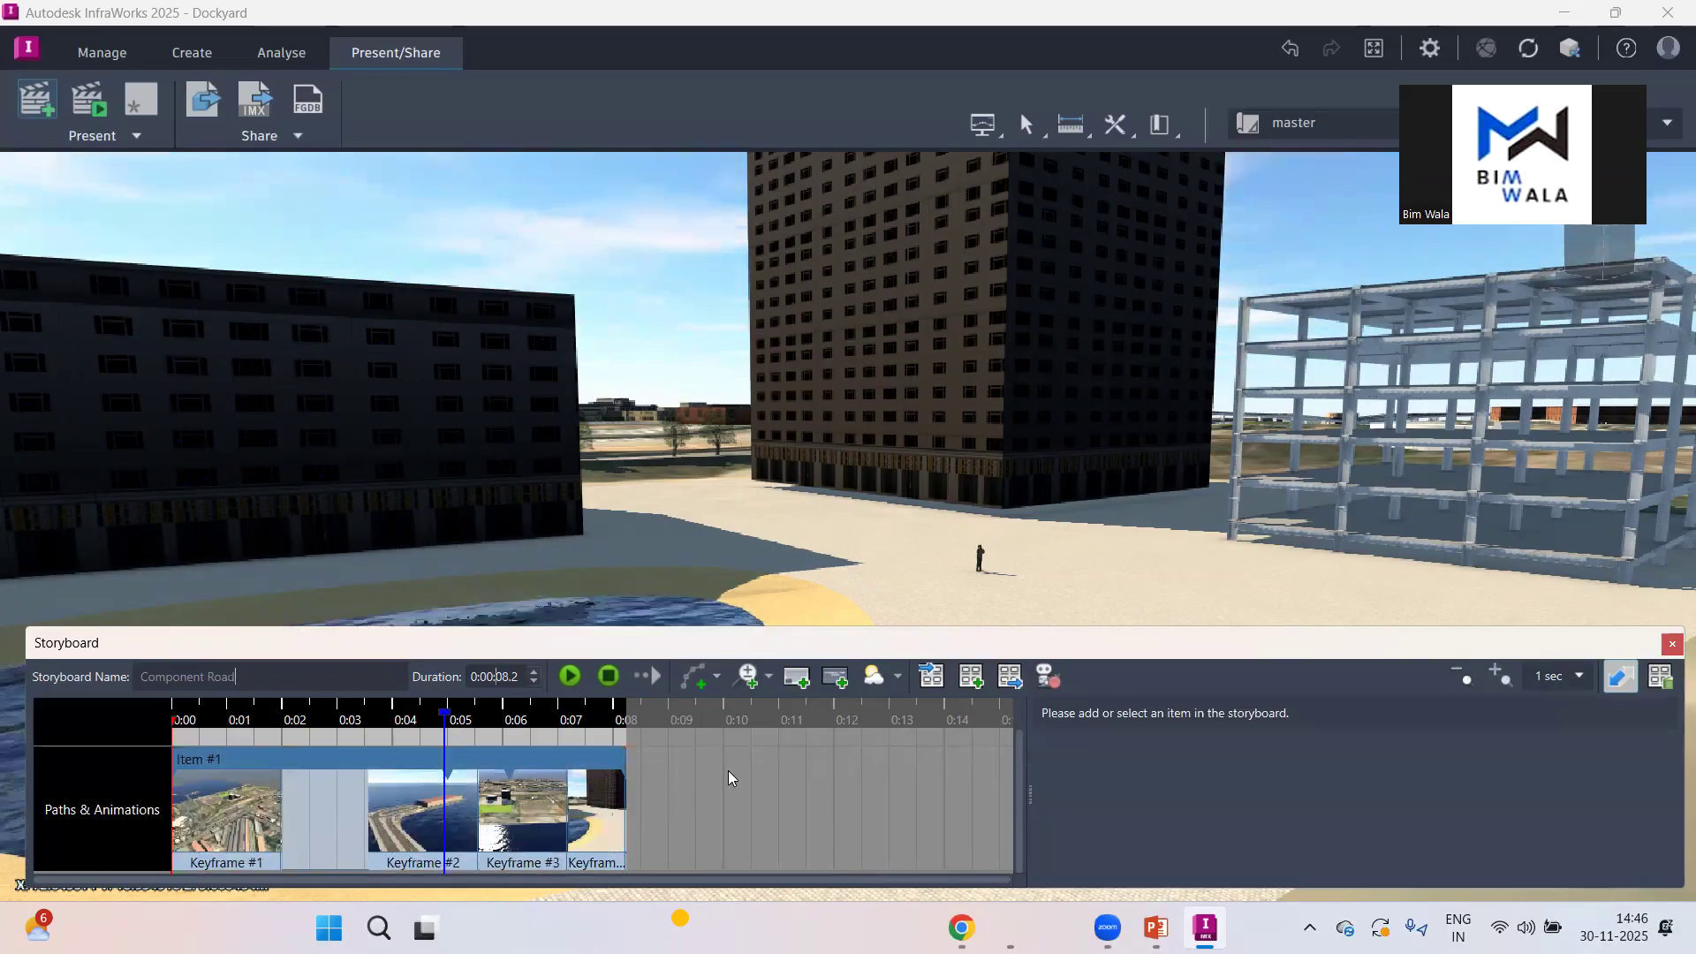
{"action": "left_click", "coordinate": [420, 826]}
{"action": "left_click", "coordinate": [530, 826]}
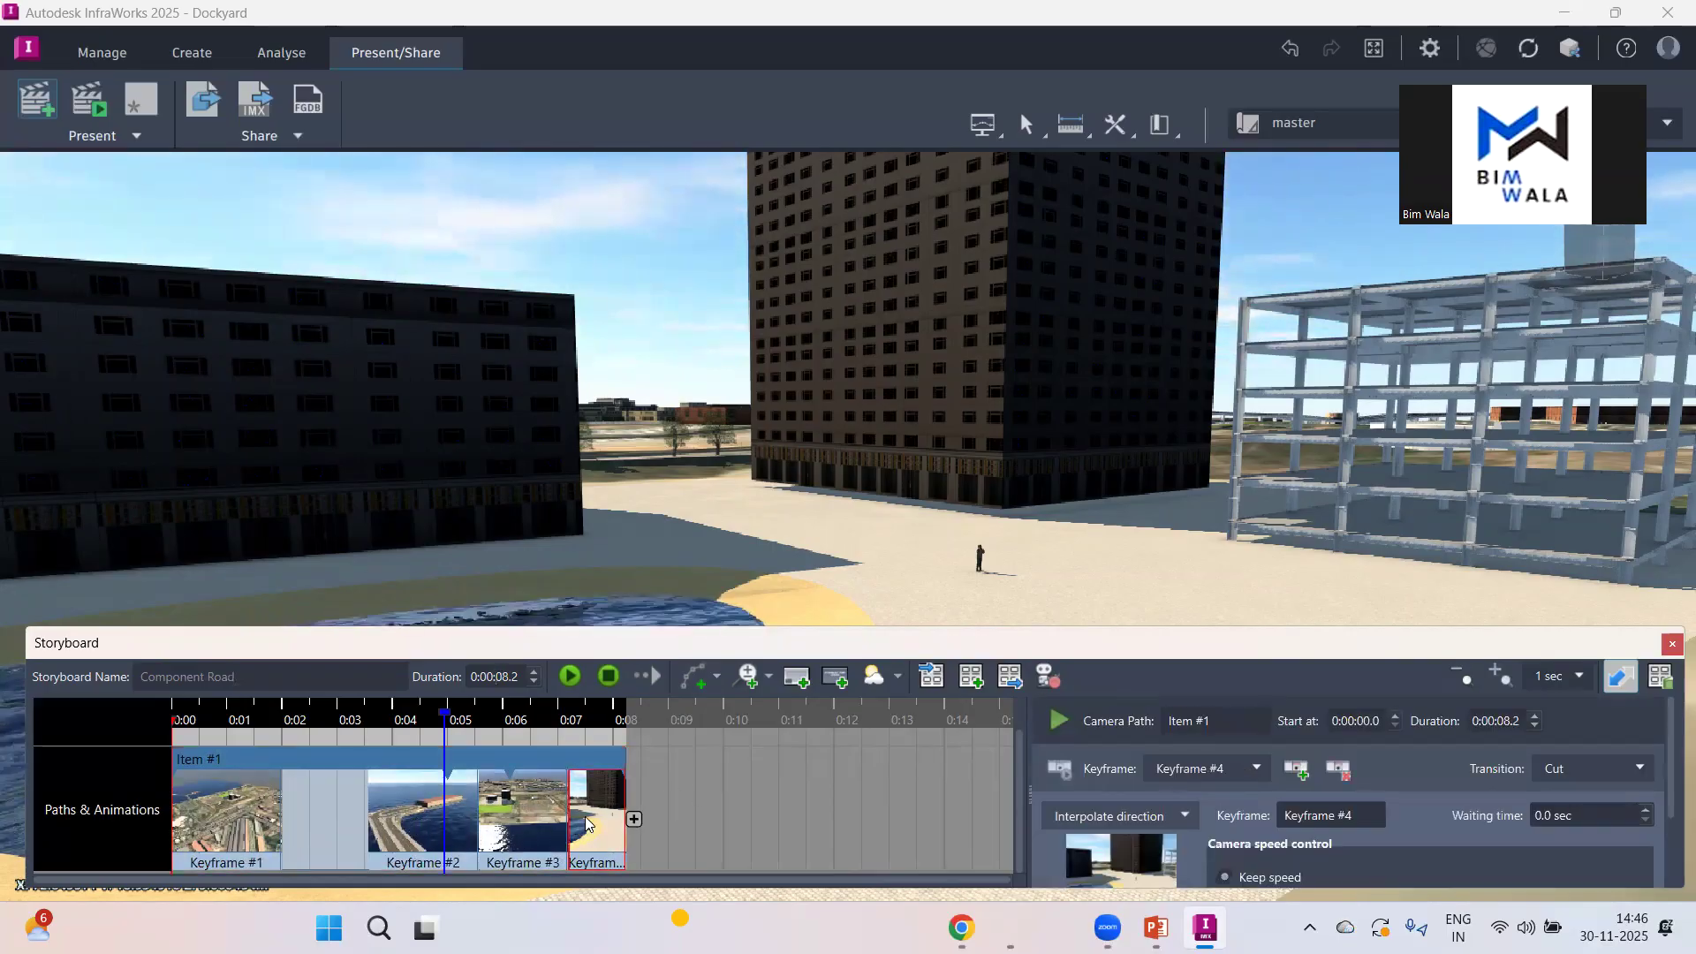
{"action": "left_click", "coordinate": [458, 820]}
{"action": "left_click", "coordinate": [248, 831]}
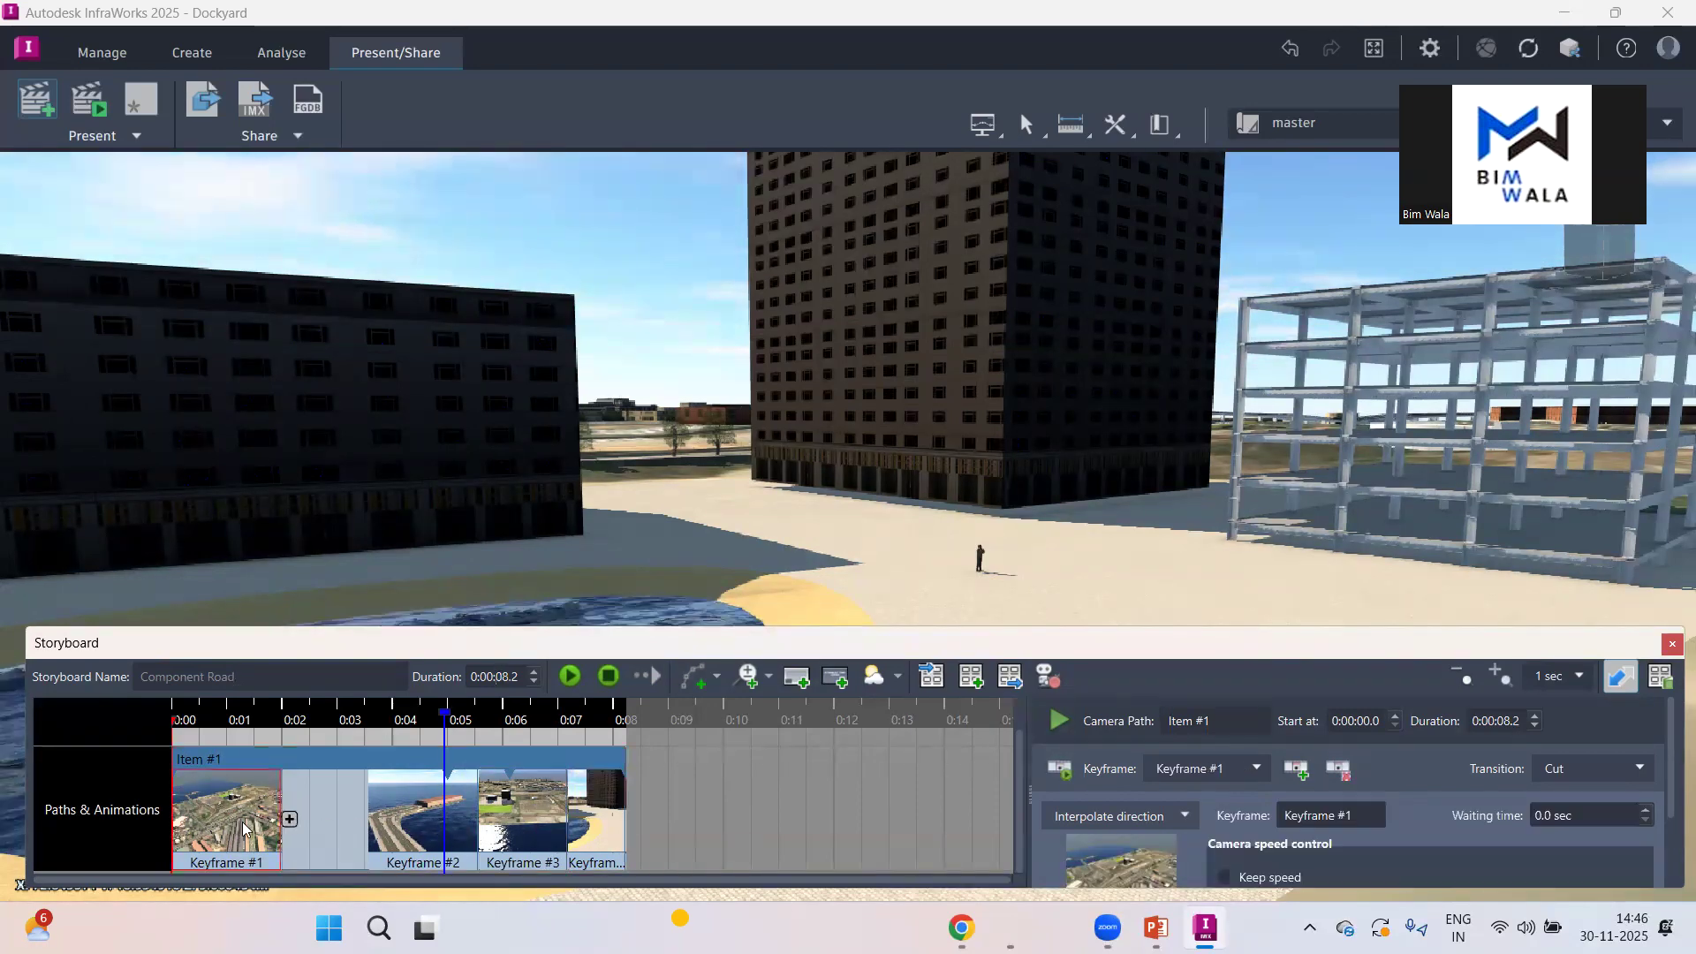
{"action": "left_click", "coordinate": [394, 796]}
{"action": "left_click", "coordinate": [514, 811]}
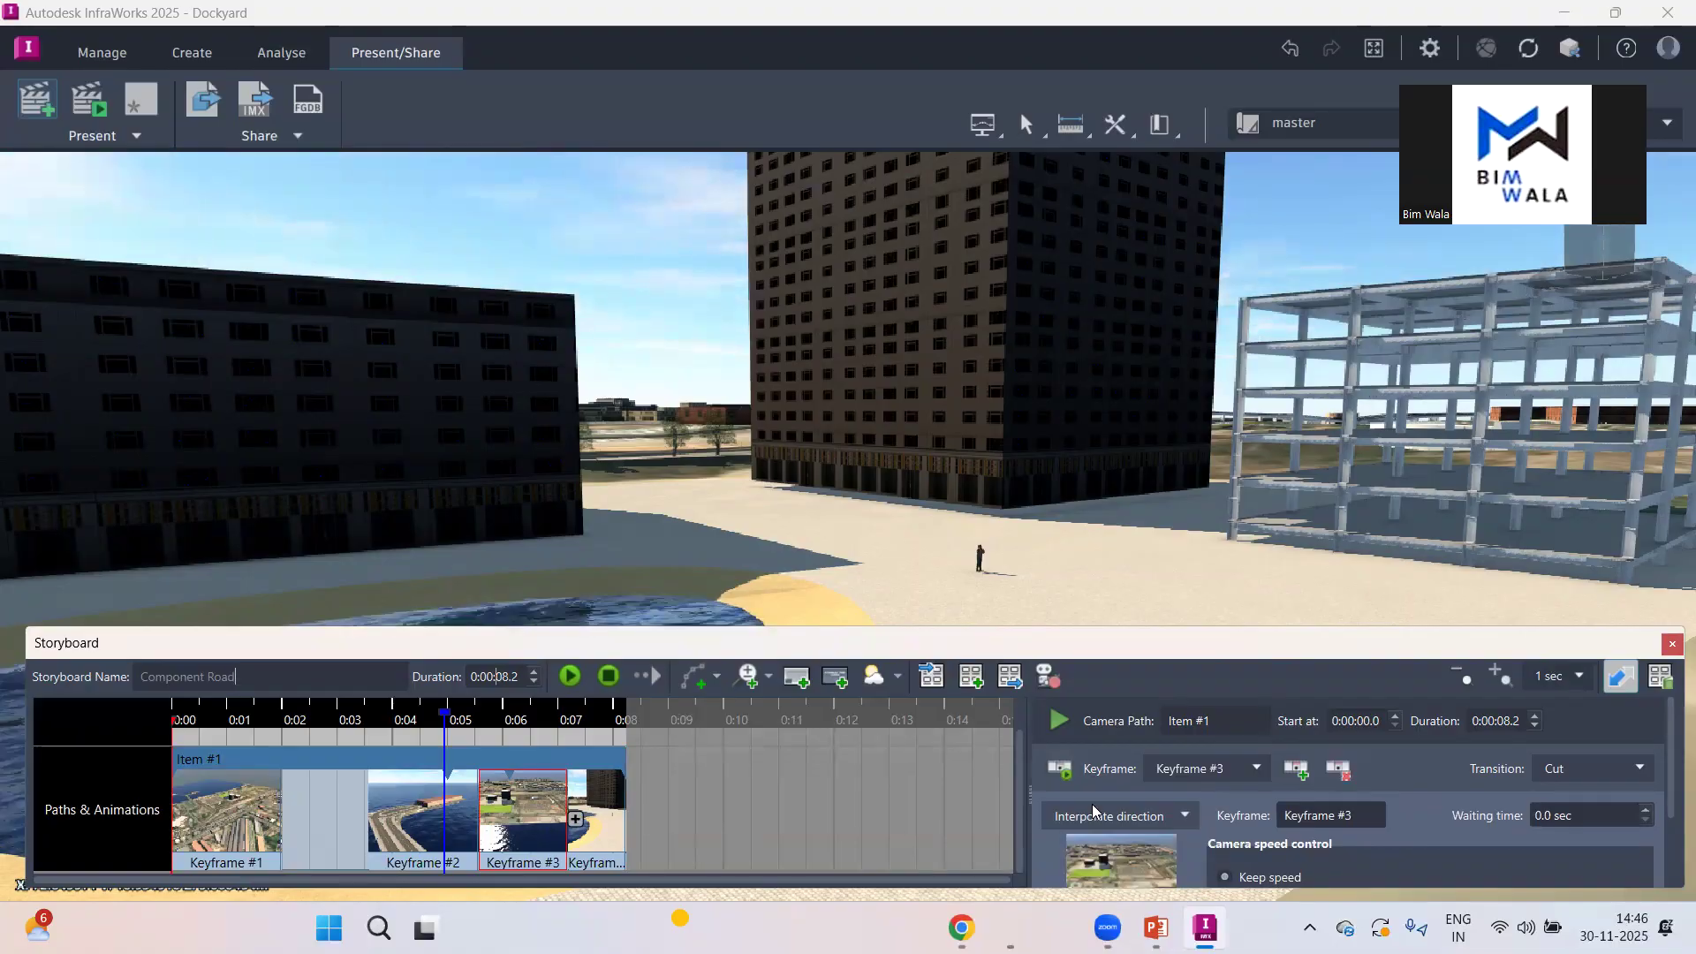
{"action": "scroll", "coordinate": [1315, 835], "scroll_direction": "down", "scroll_amount": 2}
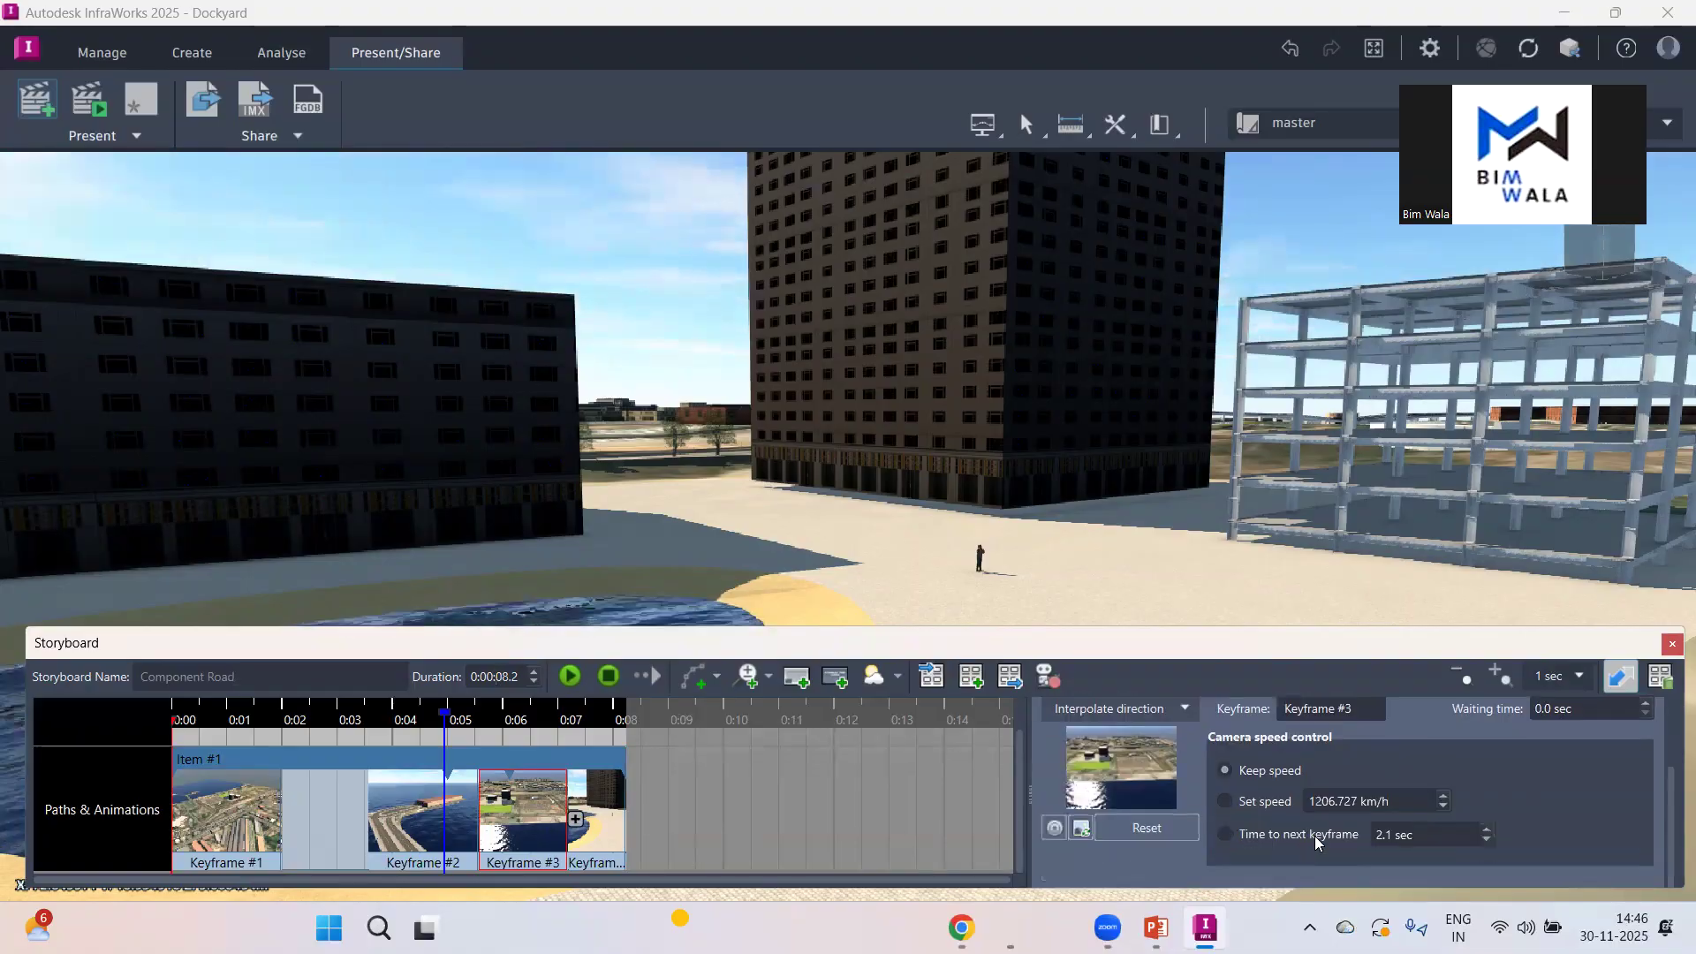
{"action": "left_click", "coordinate": [1228, 832]}
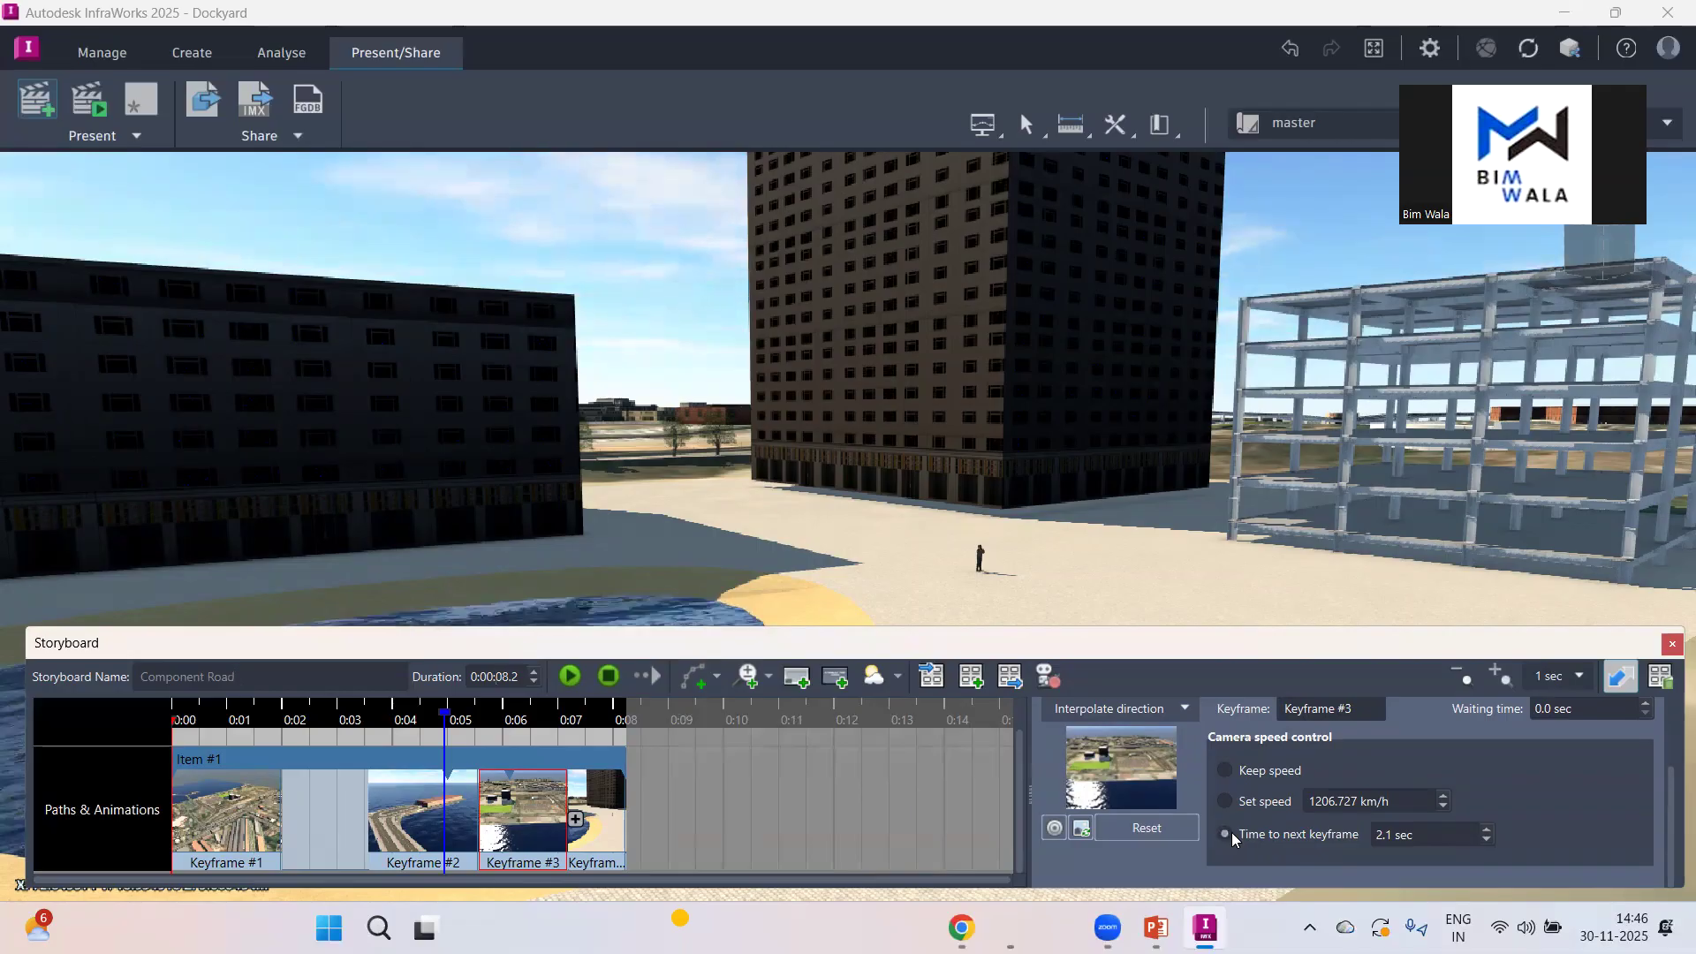
{"action": "left_click", "coordinate": [1486, 830]}
{"action": "left_click", "coordinate": [1486, 830]}
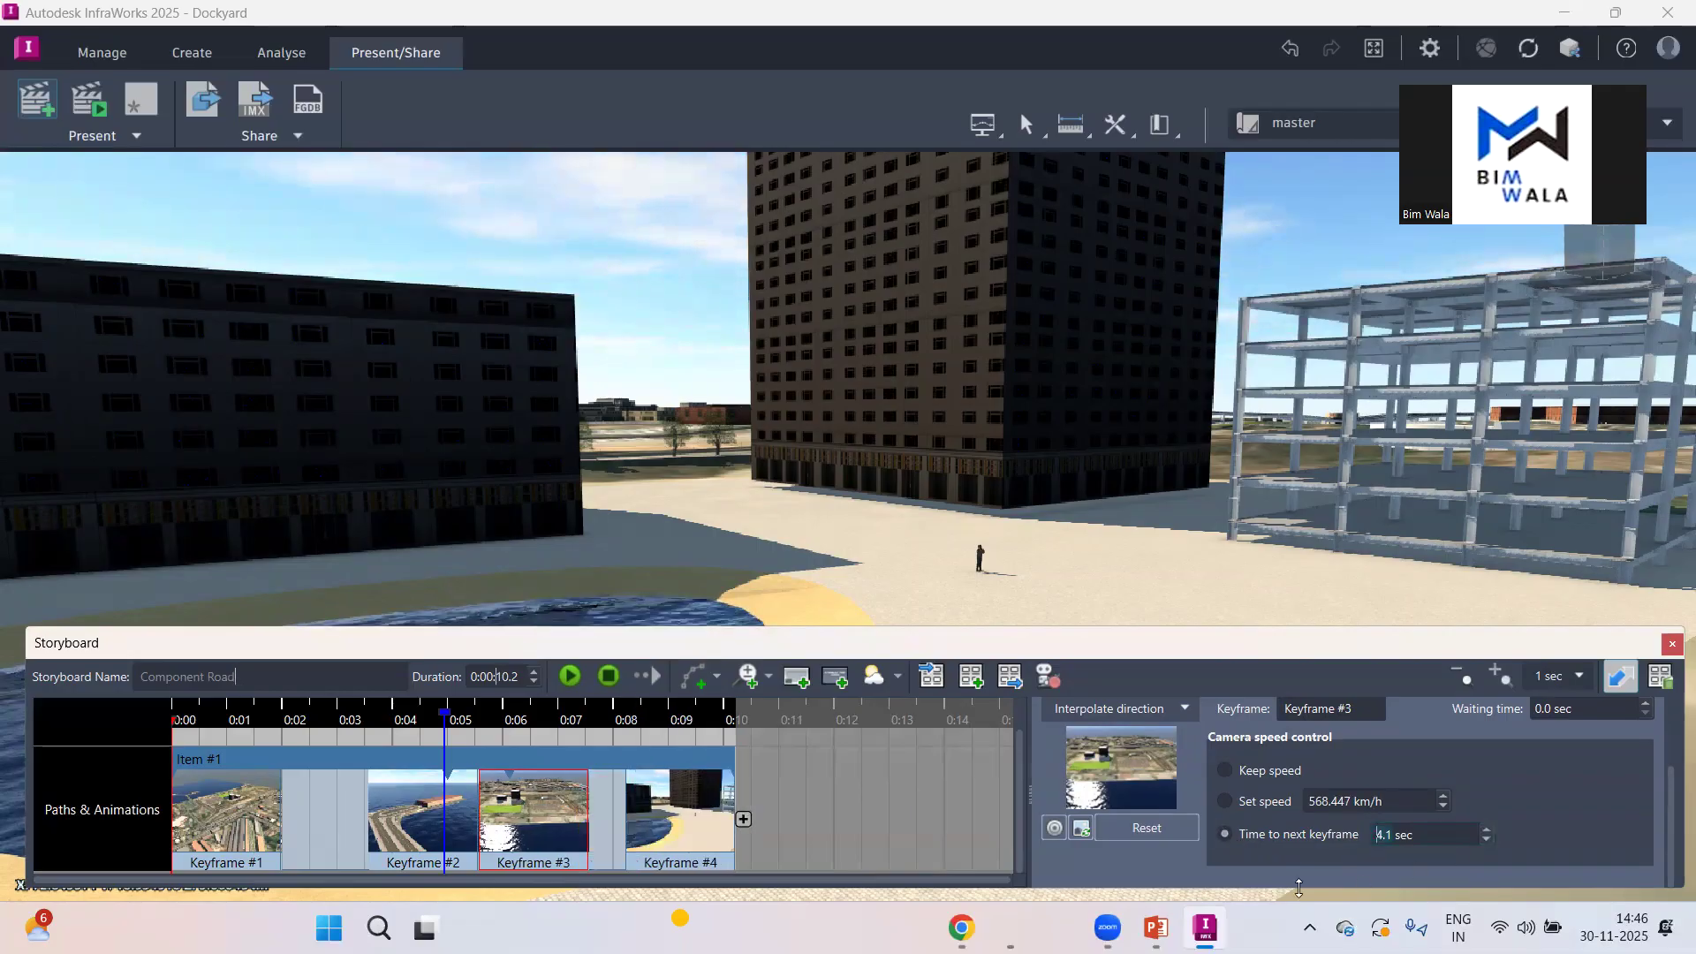
Step: Switch the camera speed control of Keyframe #2 to Time to next keyframe and set it to 3.1 sec
{"action": "left_click", "coordinate": [668, 818]}
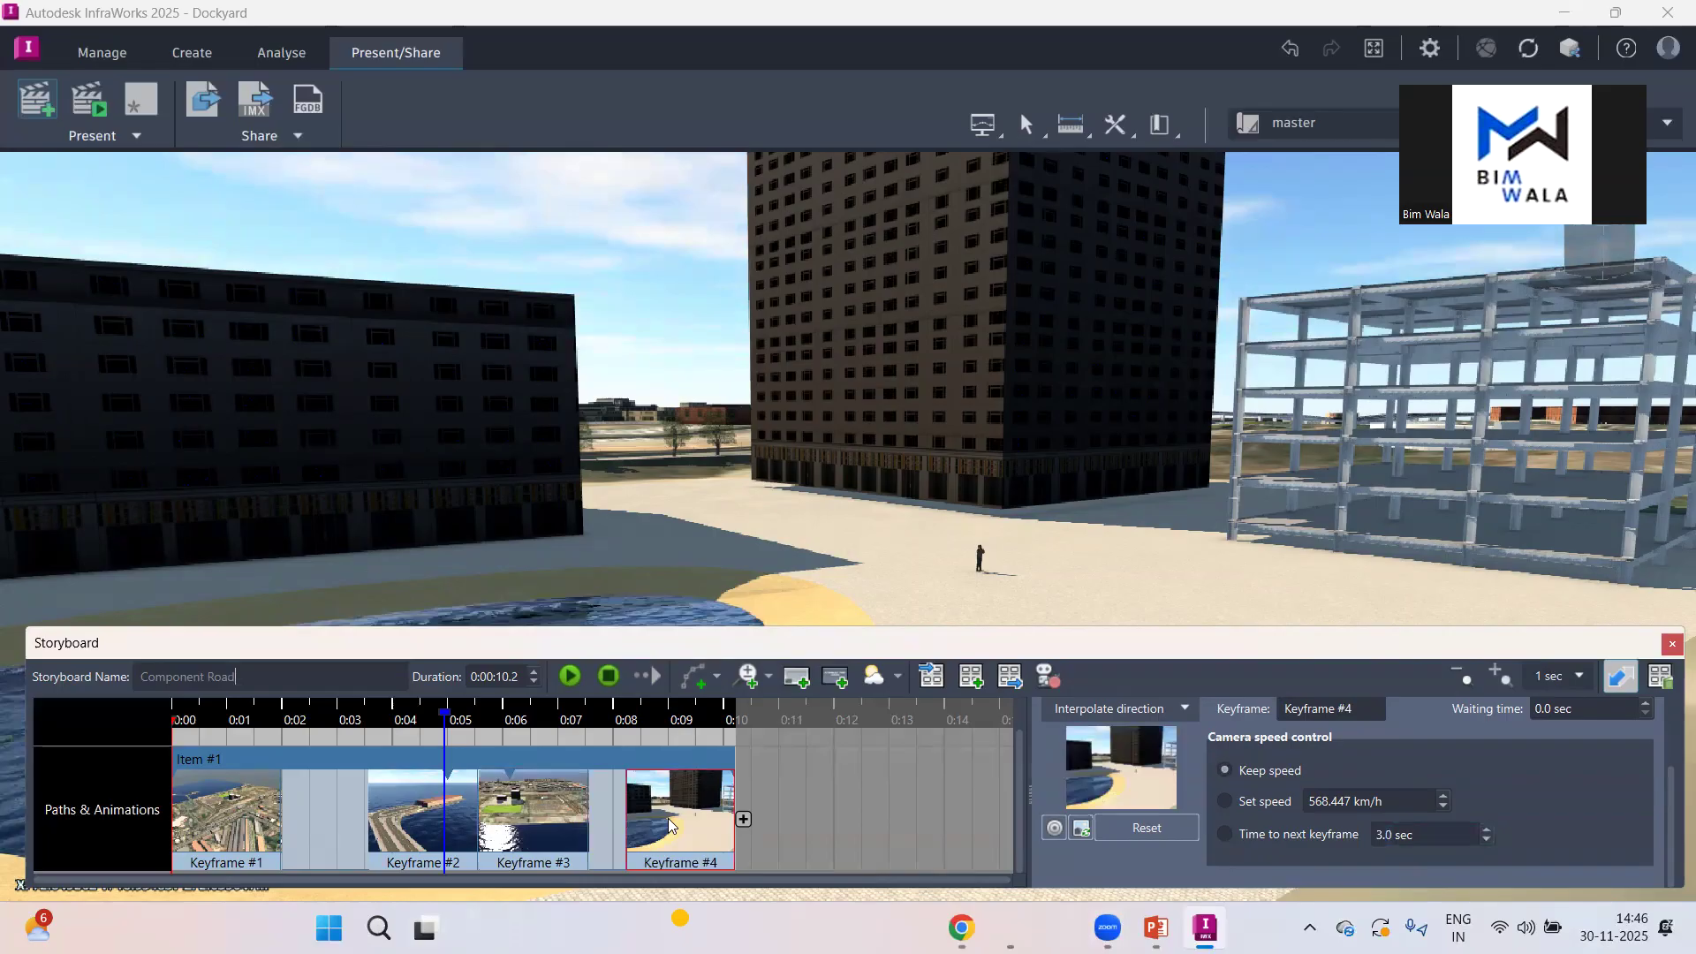
{"action": "left_click", "coordinate": [372, 846]}
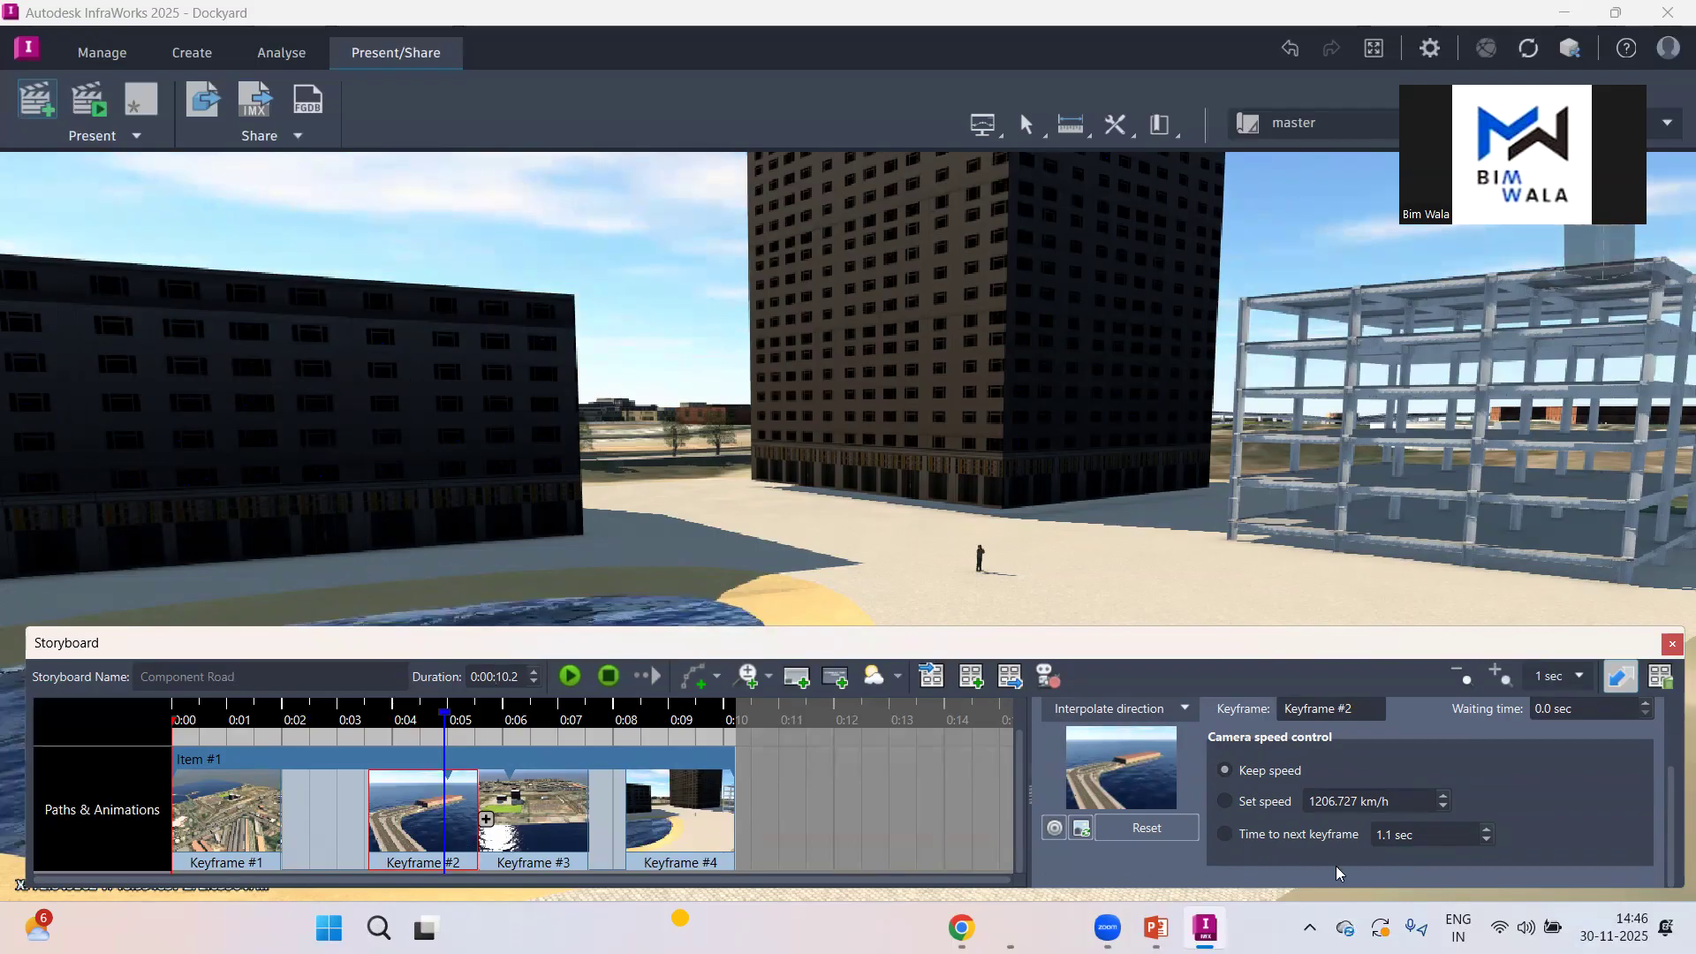
{"action": "left_click", "coordinate": [1225, 834]}
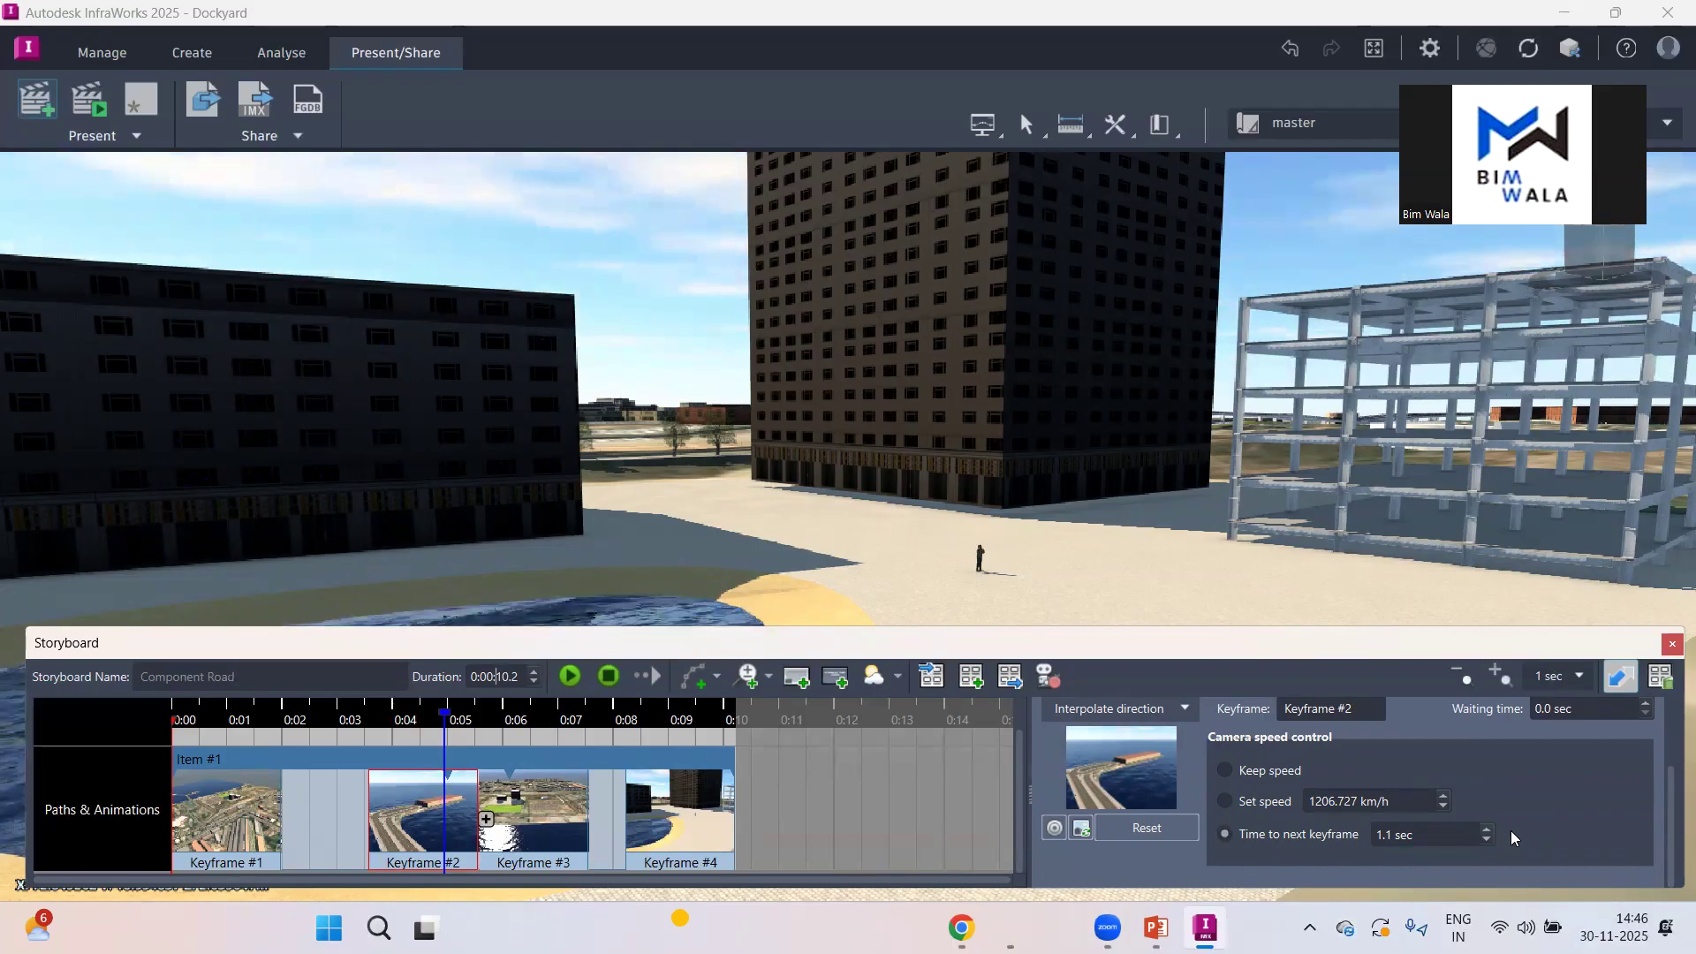
{"action": "left_click", "coordinate": [1487, 831]}
{"action": "left_click", "coordinate": [1488, 830]}
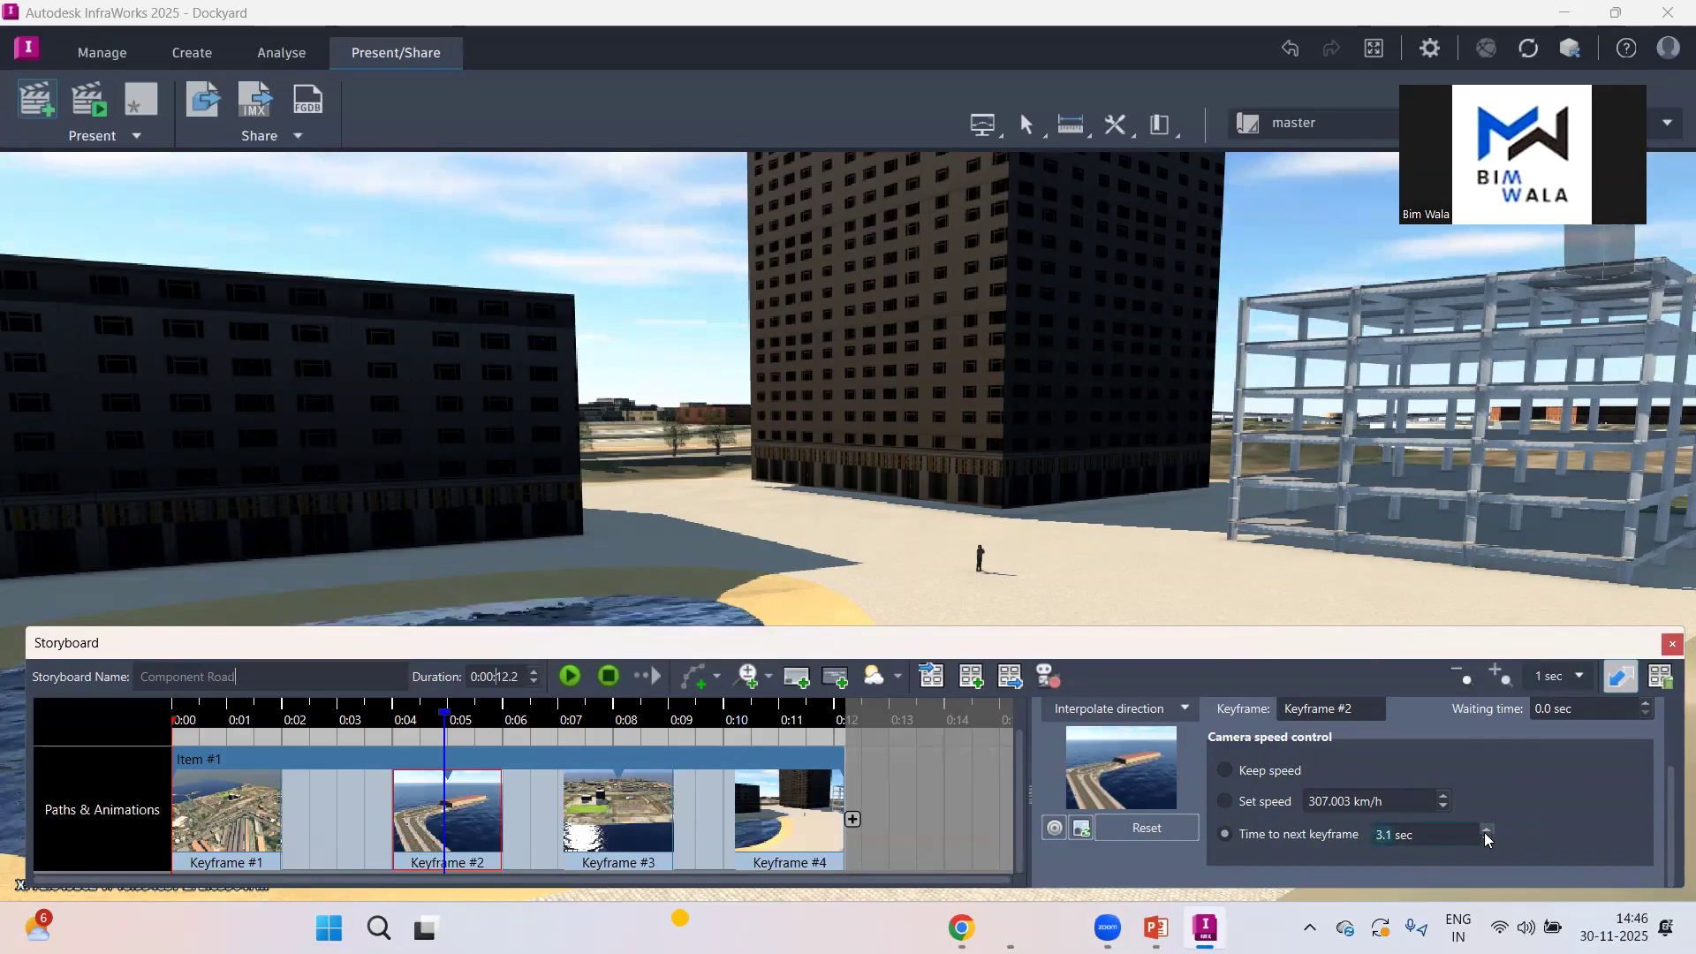
Step: Try Keep speed and Set speed as the camera speed control of Keyframe #2, and return it to Time to next keyframe
{"action": "left_click", "coordinate": [1227, 770]}
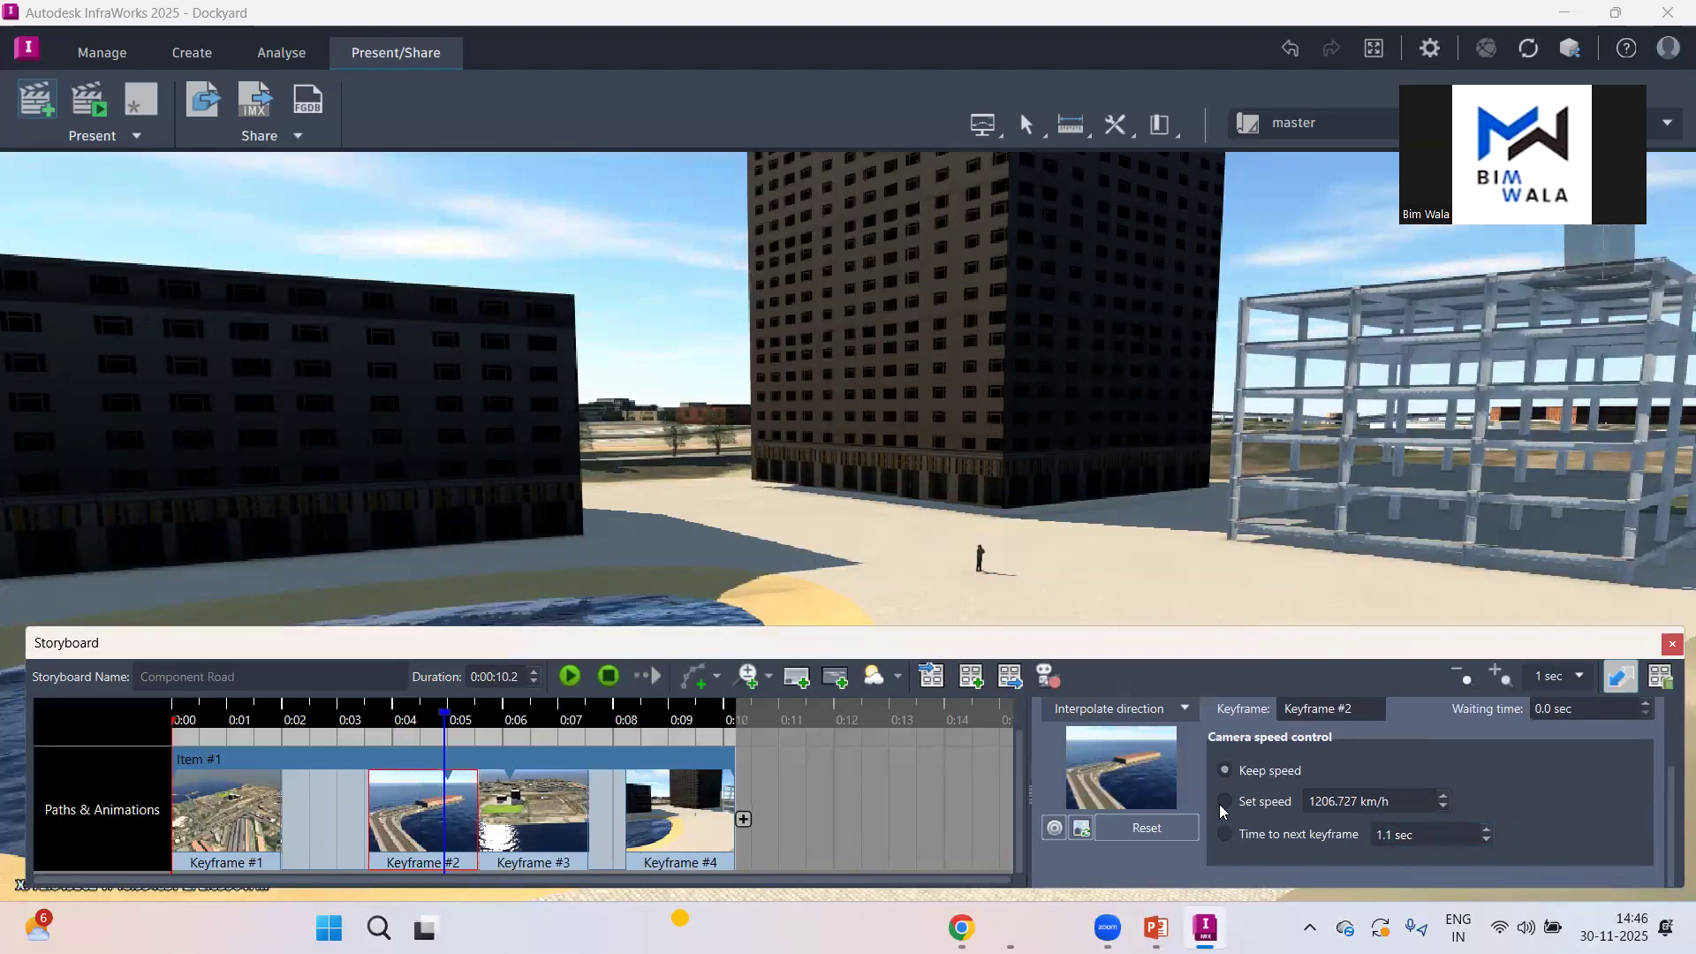
{"action": "left_click", "coordinate": [1225, 801]}
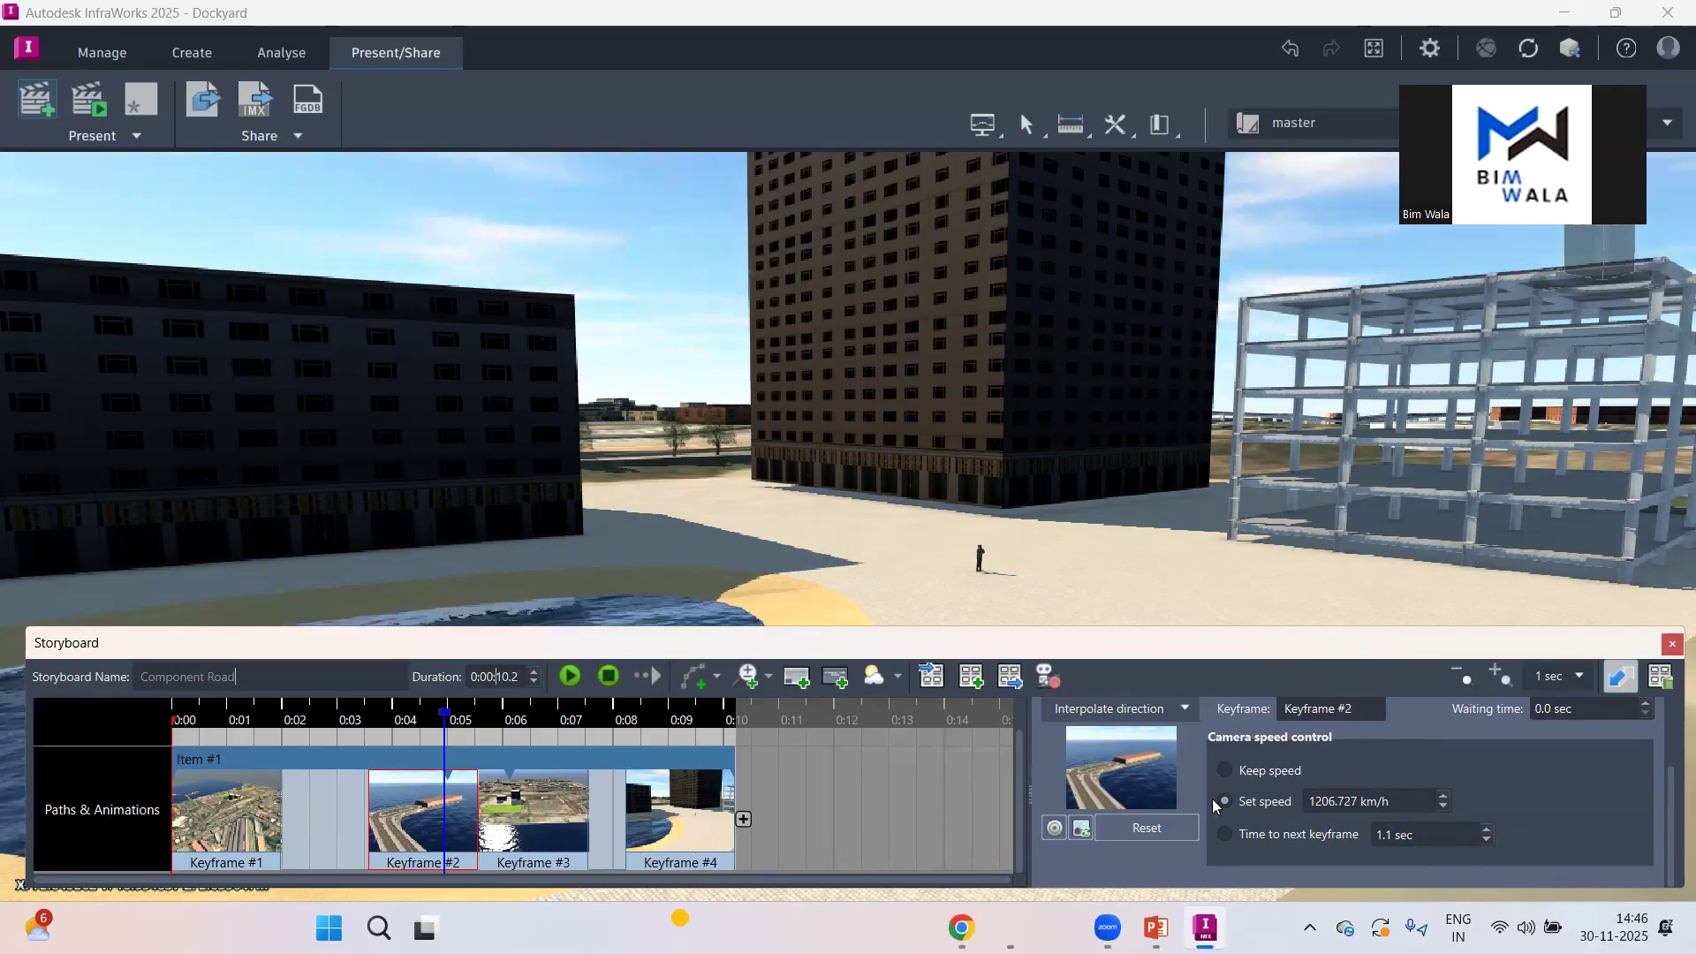
{"action": "left_click", "coordinate": [1224, 834]}
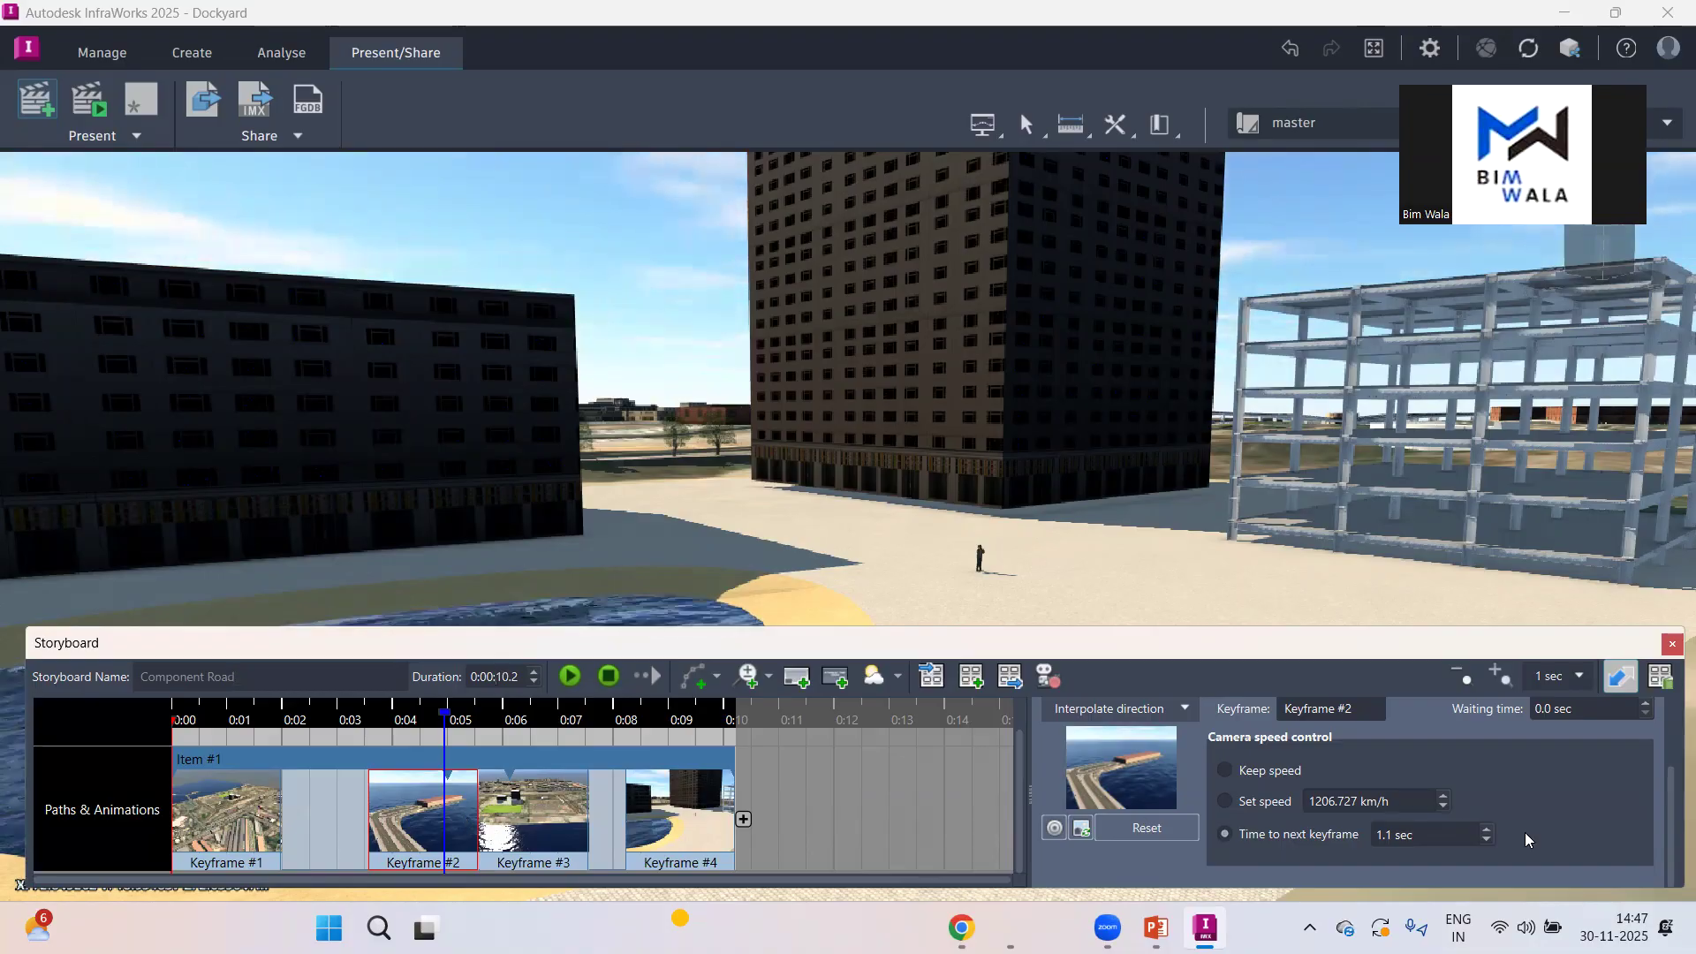
Step: Set the time to next keyframe of Keyframe #2 to 3.1 sec and review the speed settings of the other keyframes
{"action": "left_click", "coordinate": [1488, 831]}
{"action": "left_click", "coordinate": [1488, 831]}
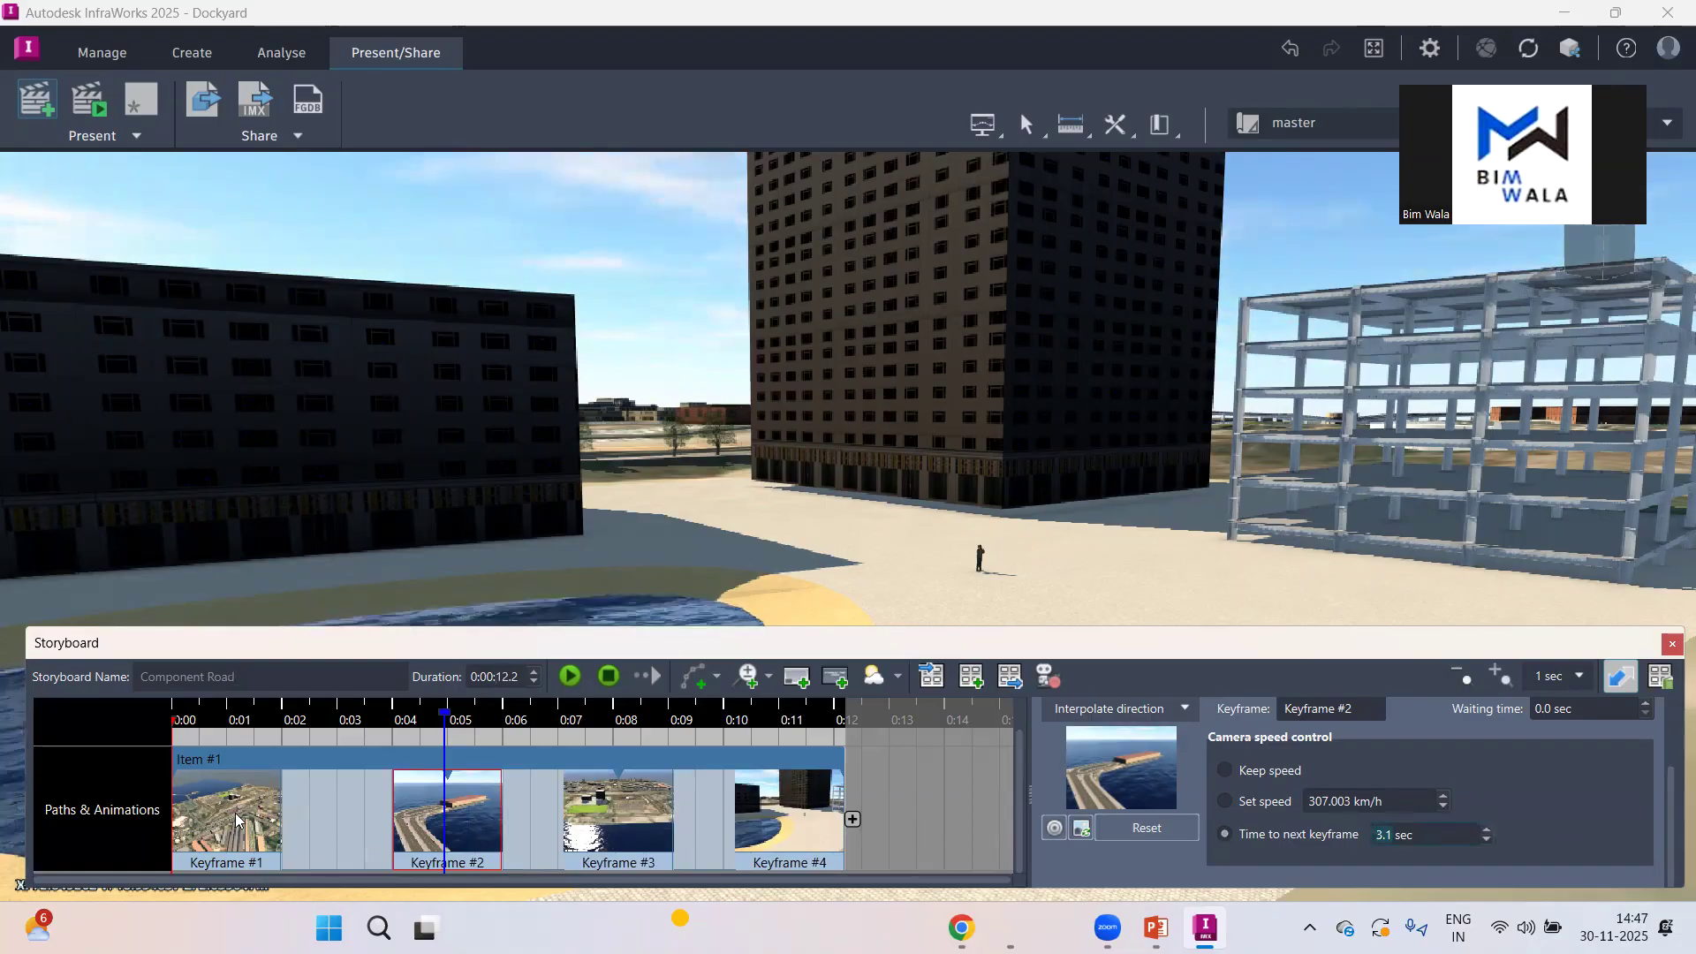
{"action": "left_click", "coordinate": [227, 856]}
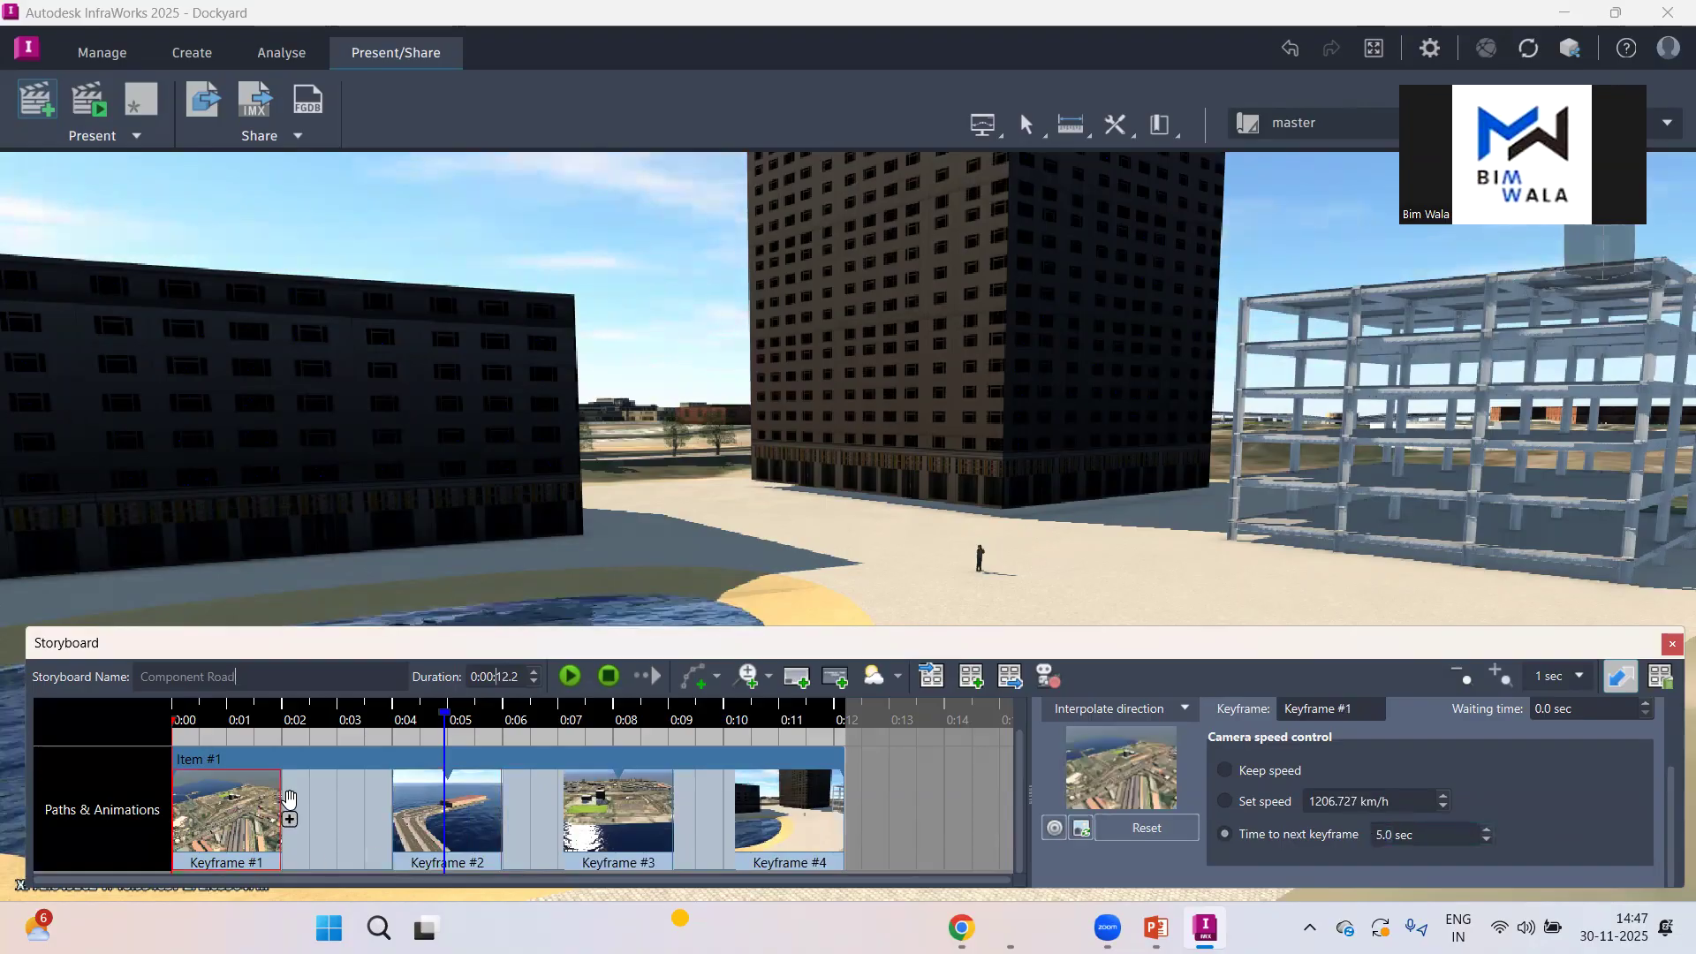
{"action": "left_click", "coordinate": [473, 832]}
{"action": "left_click", "coordinate": [605, 815]}
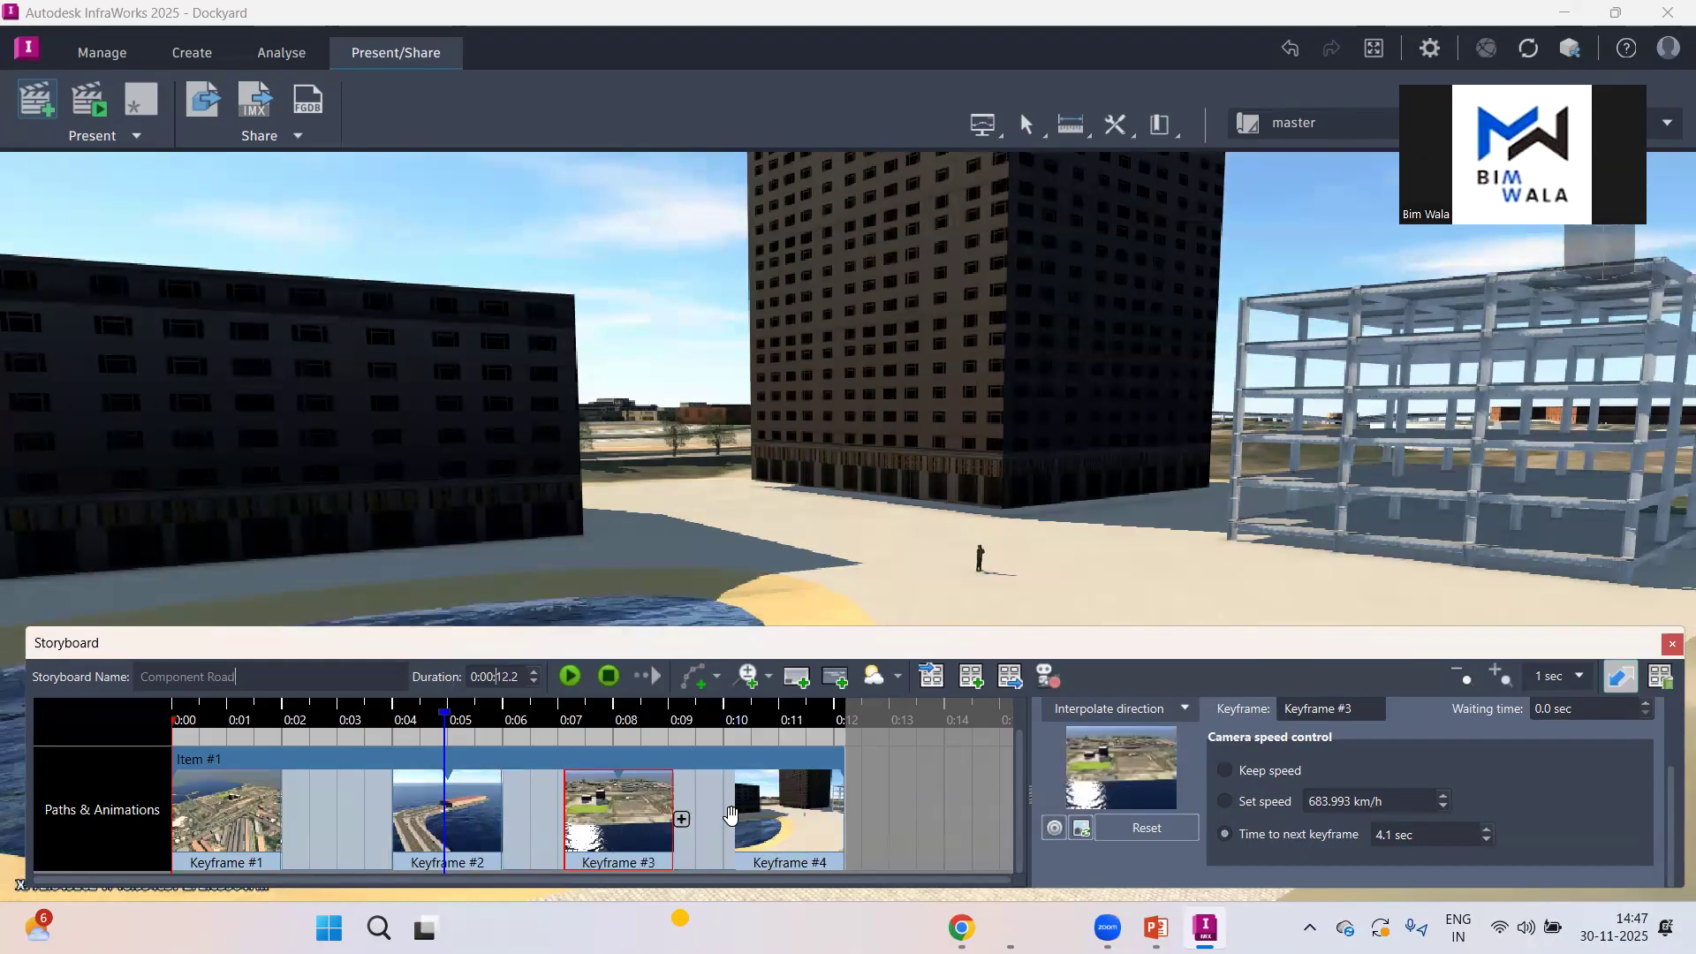
{"action": "left_click", "coordinate": [776, 825]}
{"action": "left_click", "coordinate": [655, 823]}
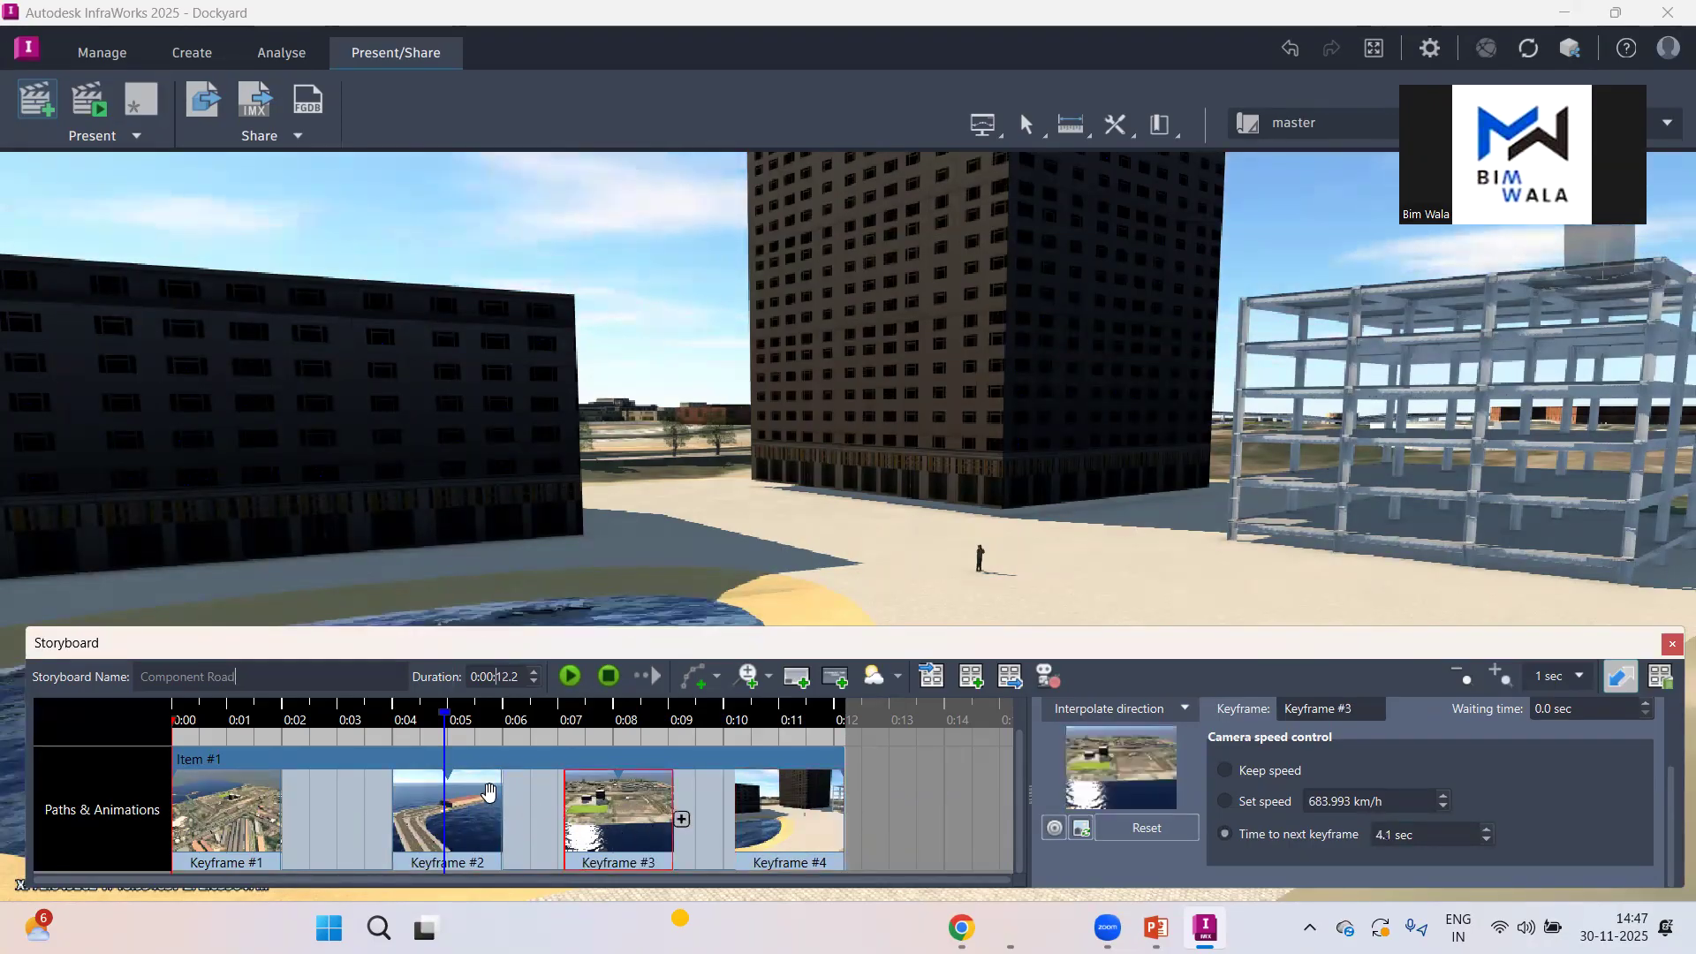
{"action": "left_click", "coordinate": [466, 808]}
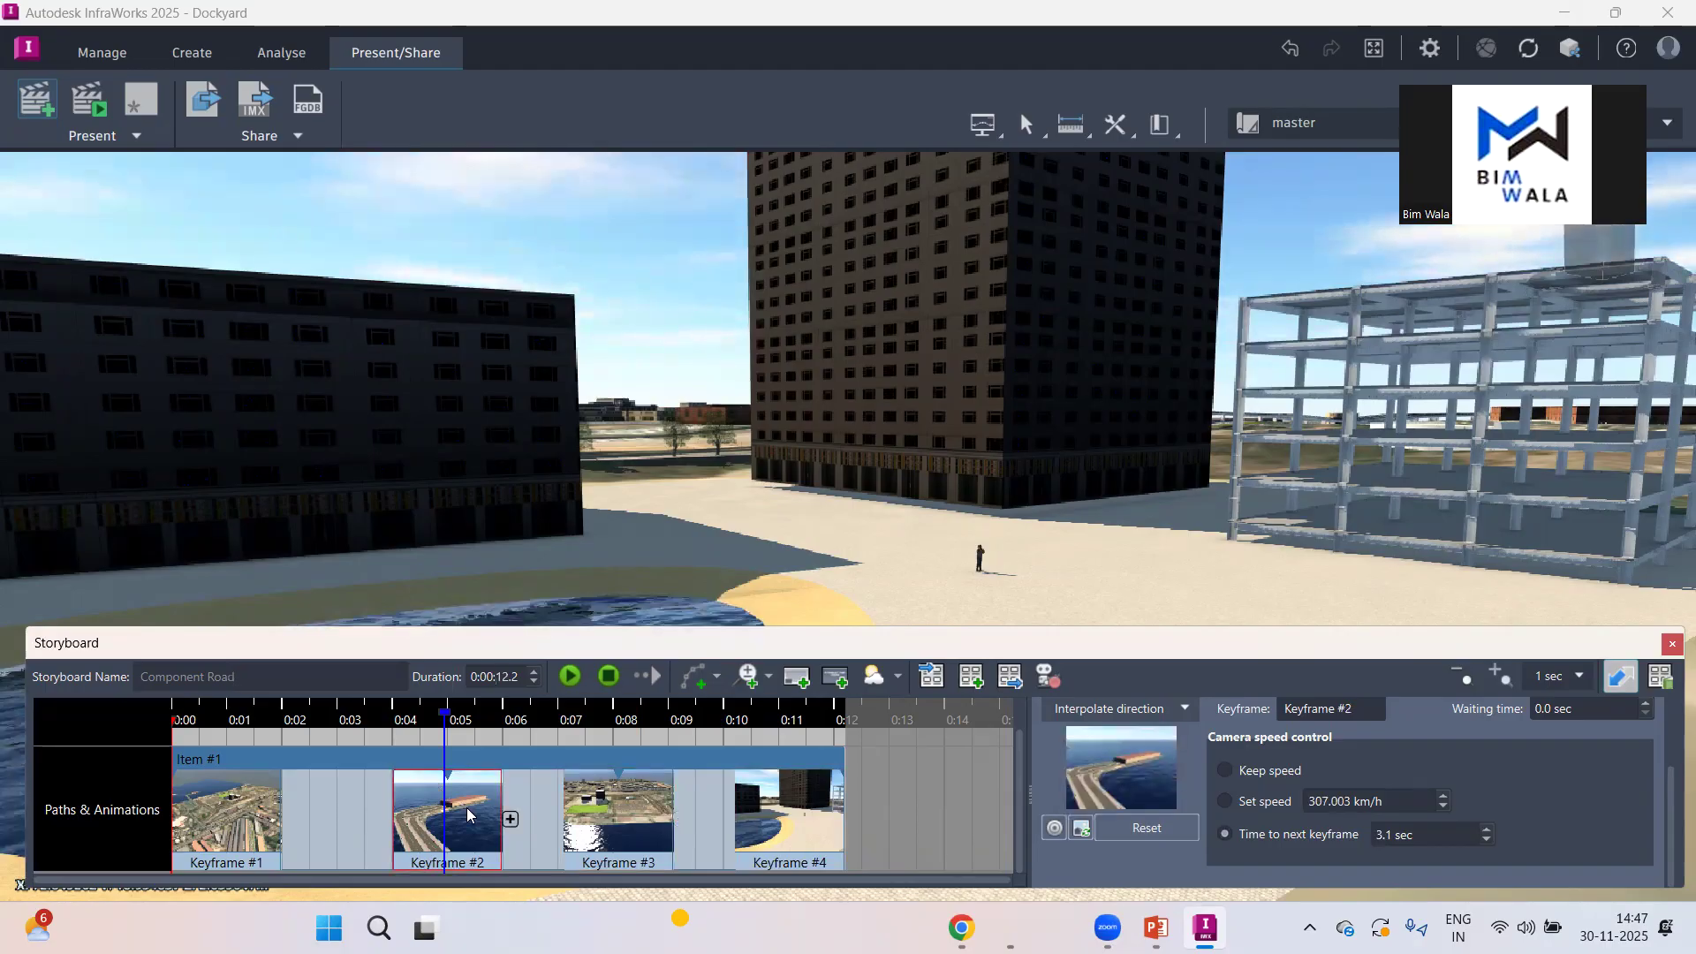
Step: Play the storyboard from the start and look through the available animation and camera path types
{"action": "left_click", "coordinate": [608, 677]}
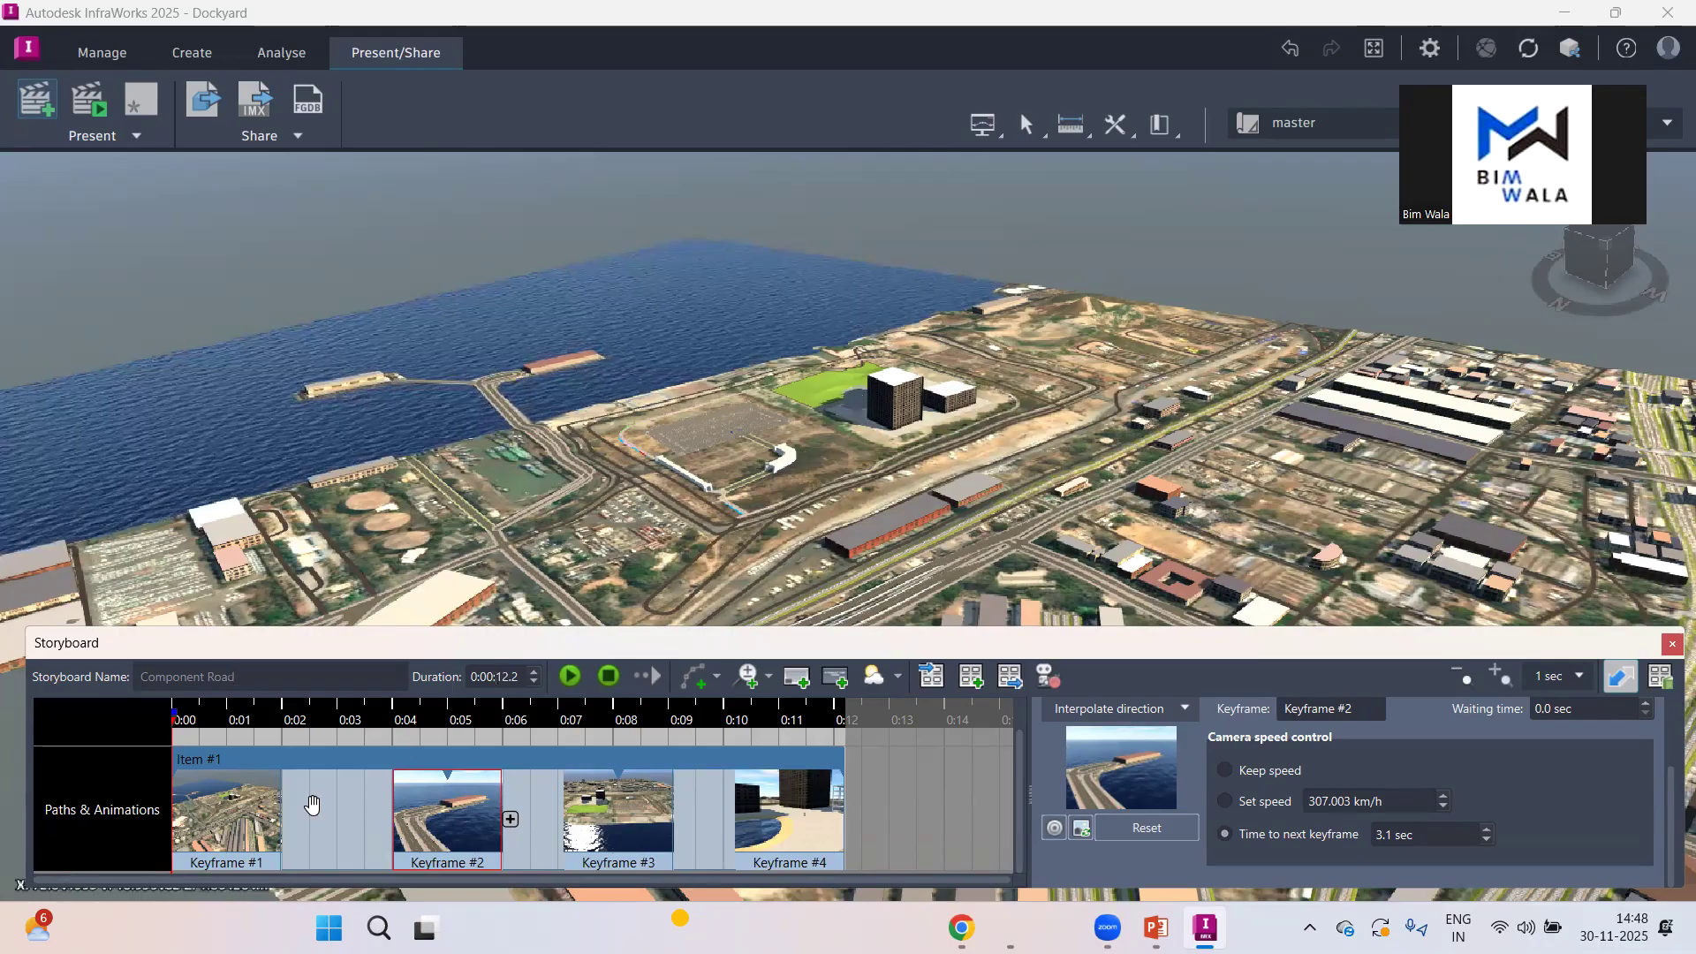
{"action": "left_click", "coordinate": [572, 676]}
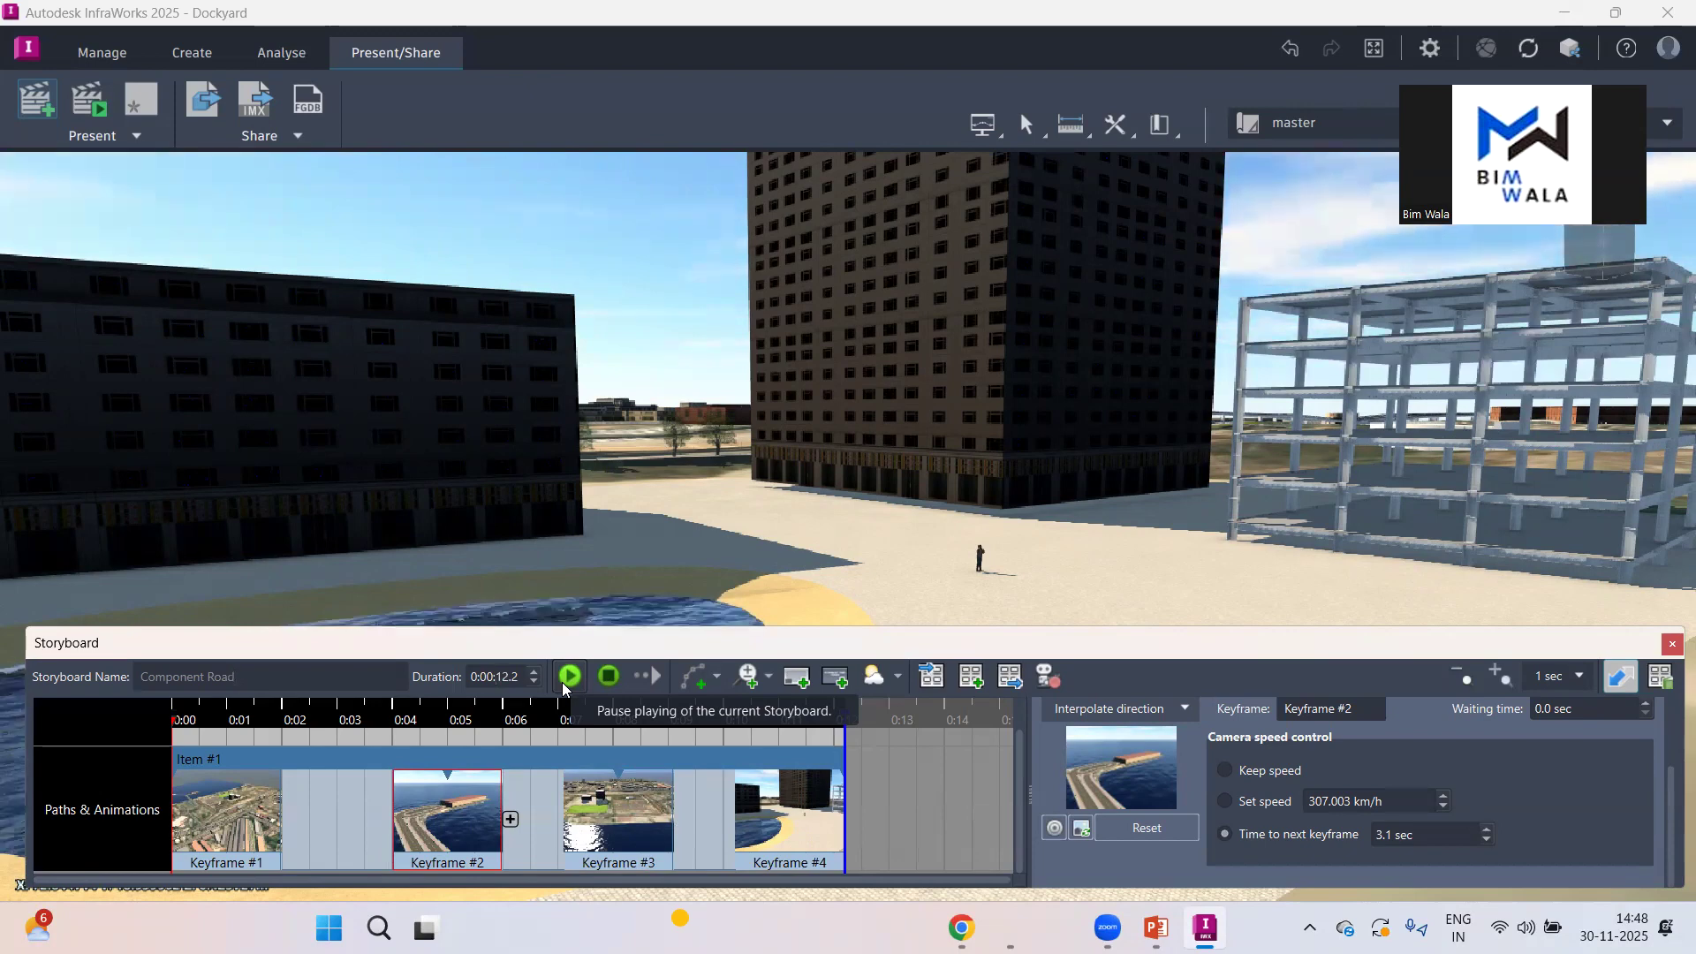
{"action": "left_click", "coordinate": [769, 678]}
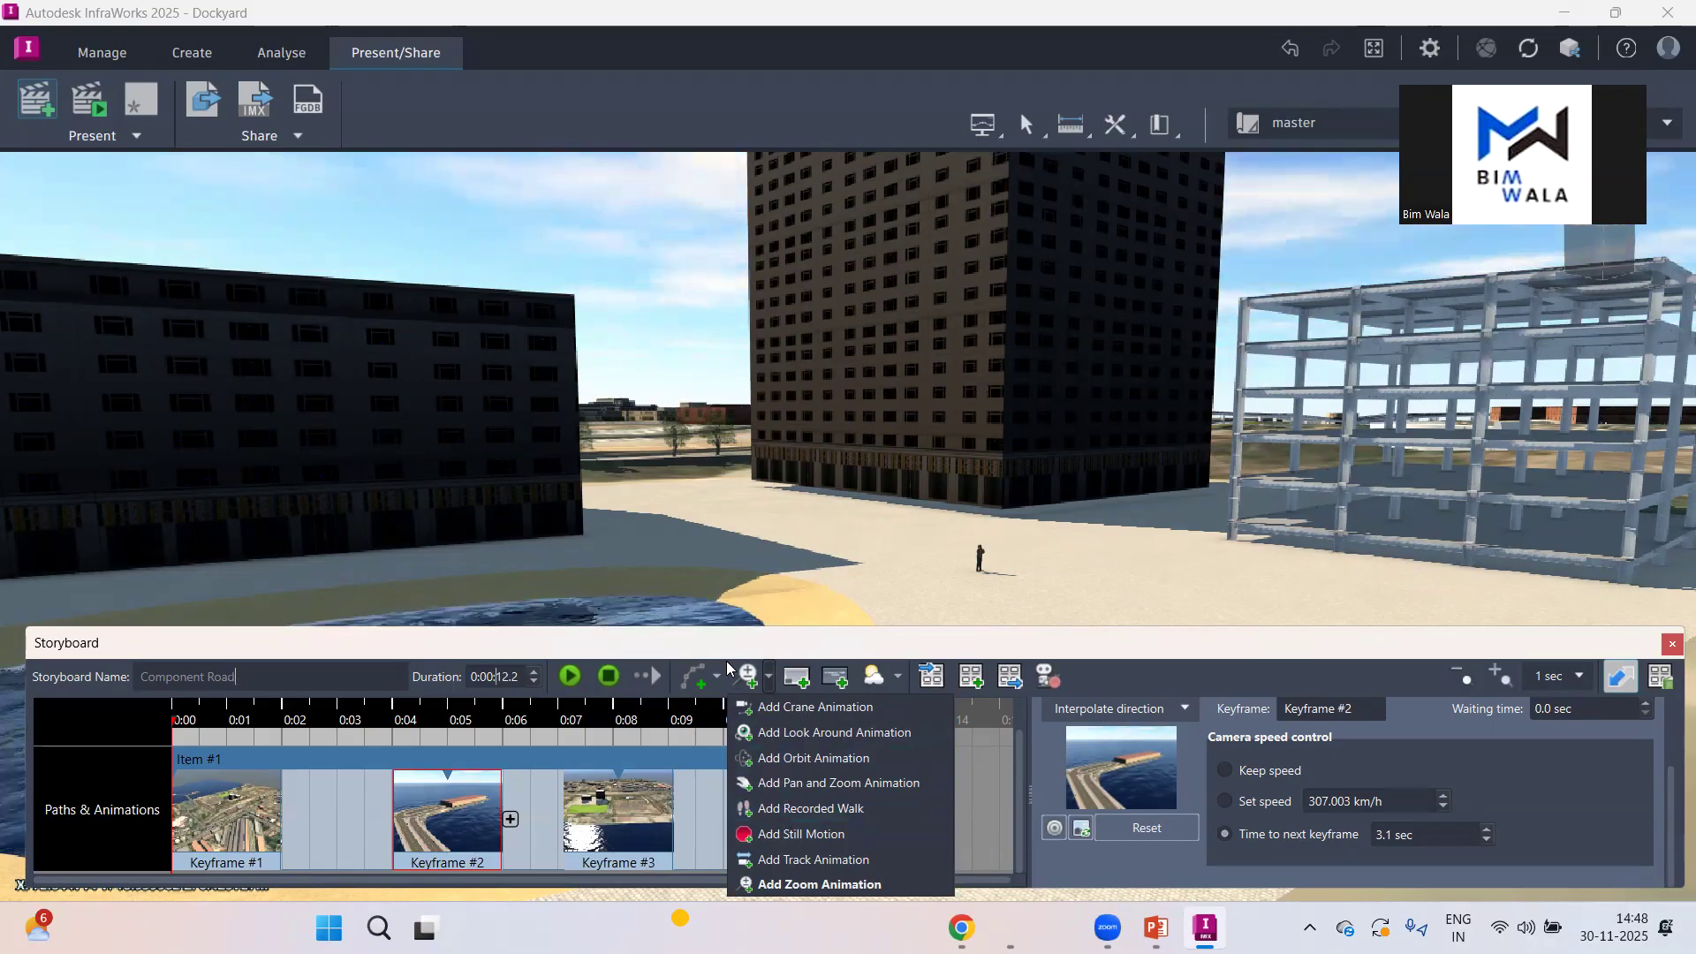
{"action": "left_click", "coordinate": [717, 677]}
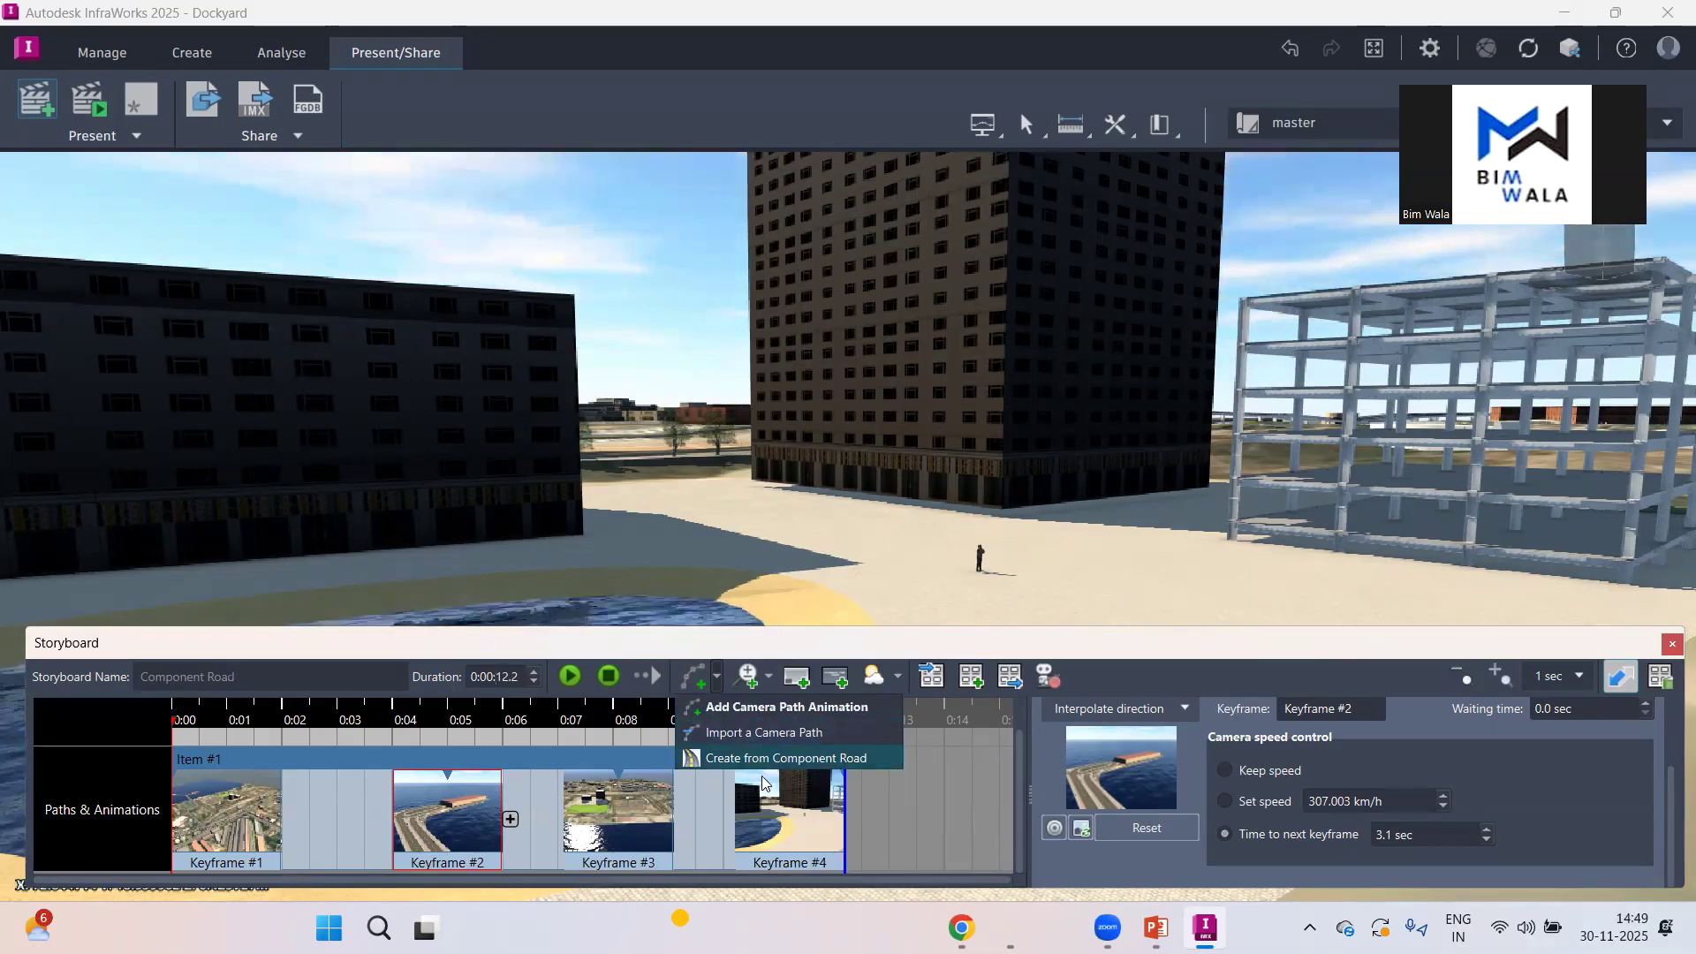
Step: Add a keyframe after Keyframe #4 with an aerial view of the dark tower and the parking lot beside it
{"action": "left_click", "coordinate": [778, 808]}
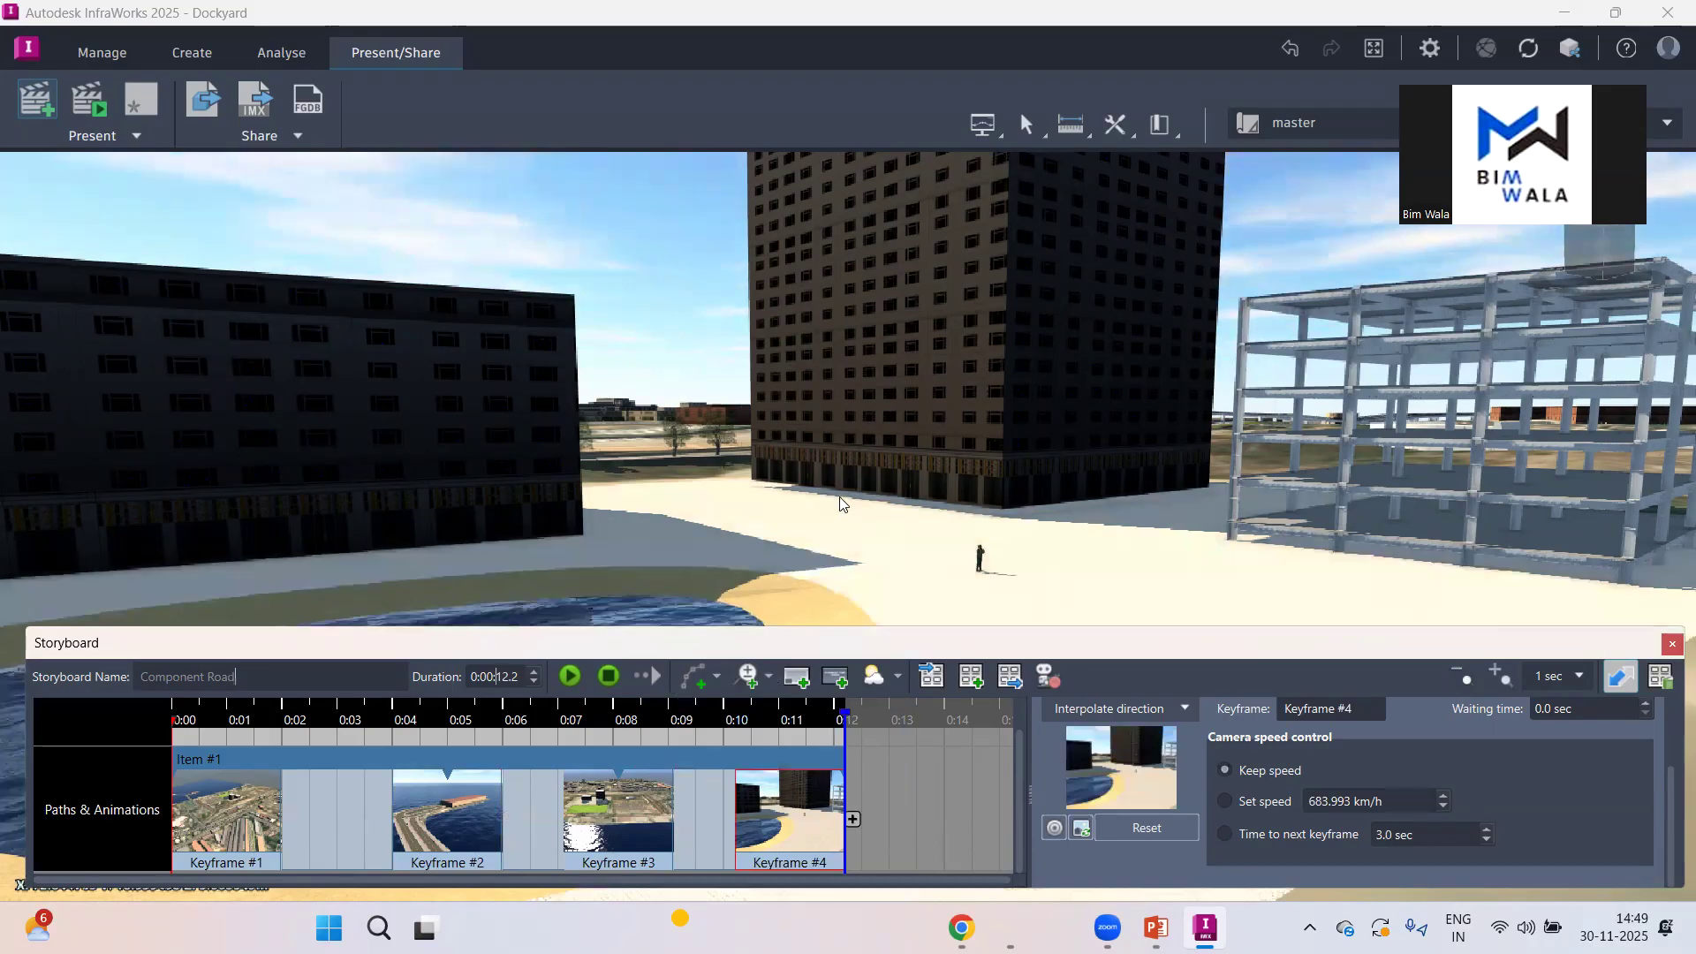
{"action": "scroll", "coordinate": [839, 497], "scroll_direction": "down", "scroll_amount": 5}
{"action": "scroll", "coordinate": [846, 491], "scroll_direction": "down", "scroll_amount": 2}
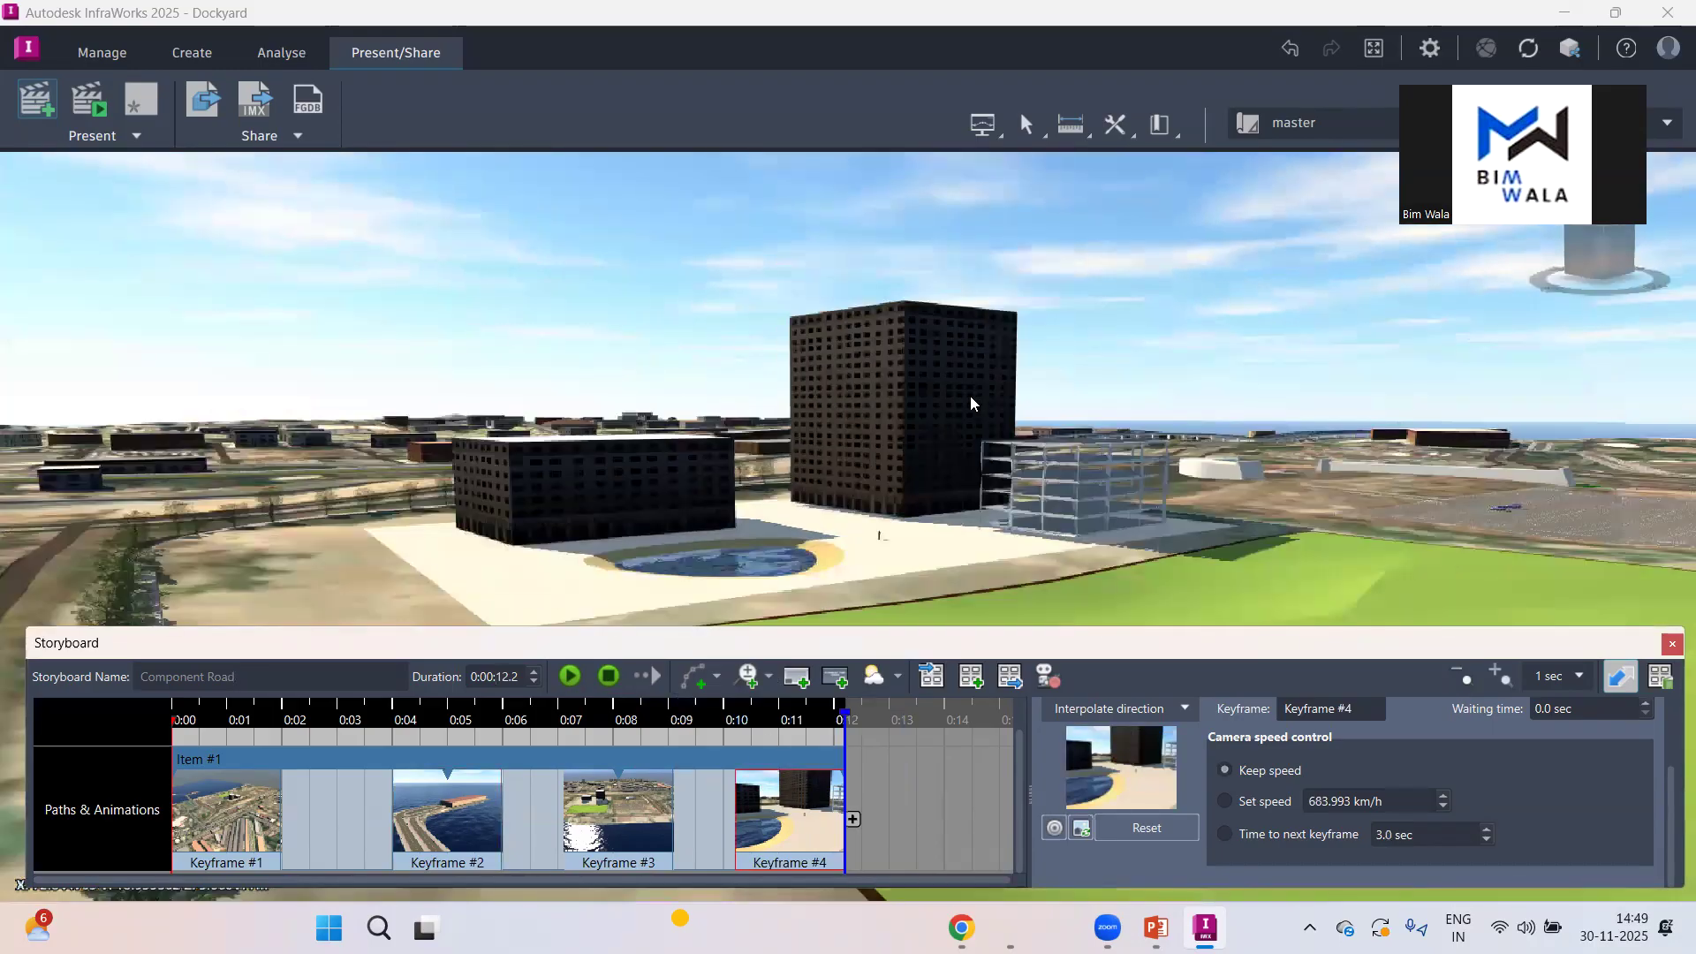
{"action": "left_click_drag", "start_coordinate": [971, 395], "coordinate": [974, 462]}
{"action": "scroll", "coordinate": [1012, 507], "scroll_direction": "up", "scroll_amount": 3}
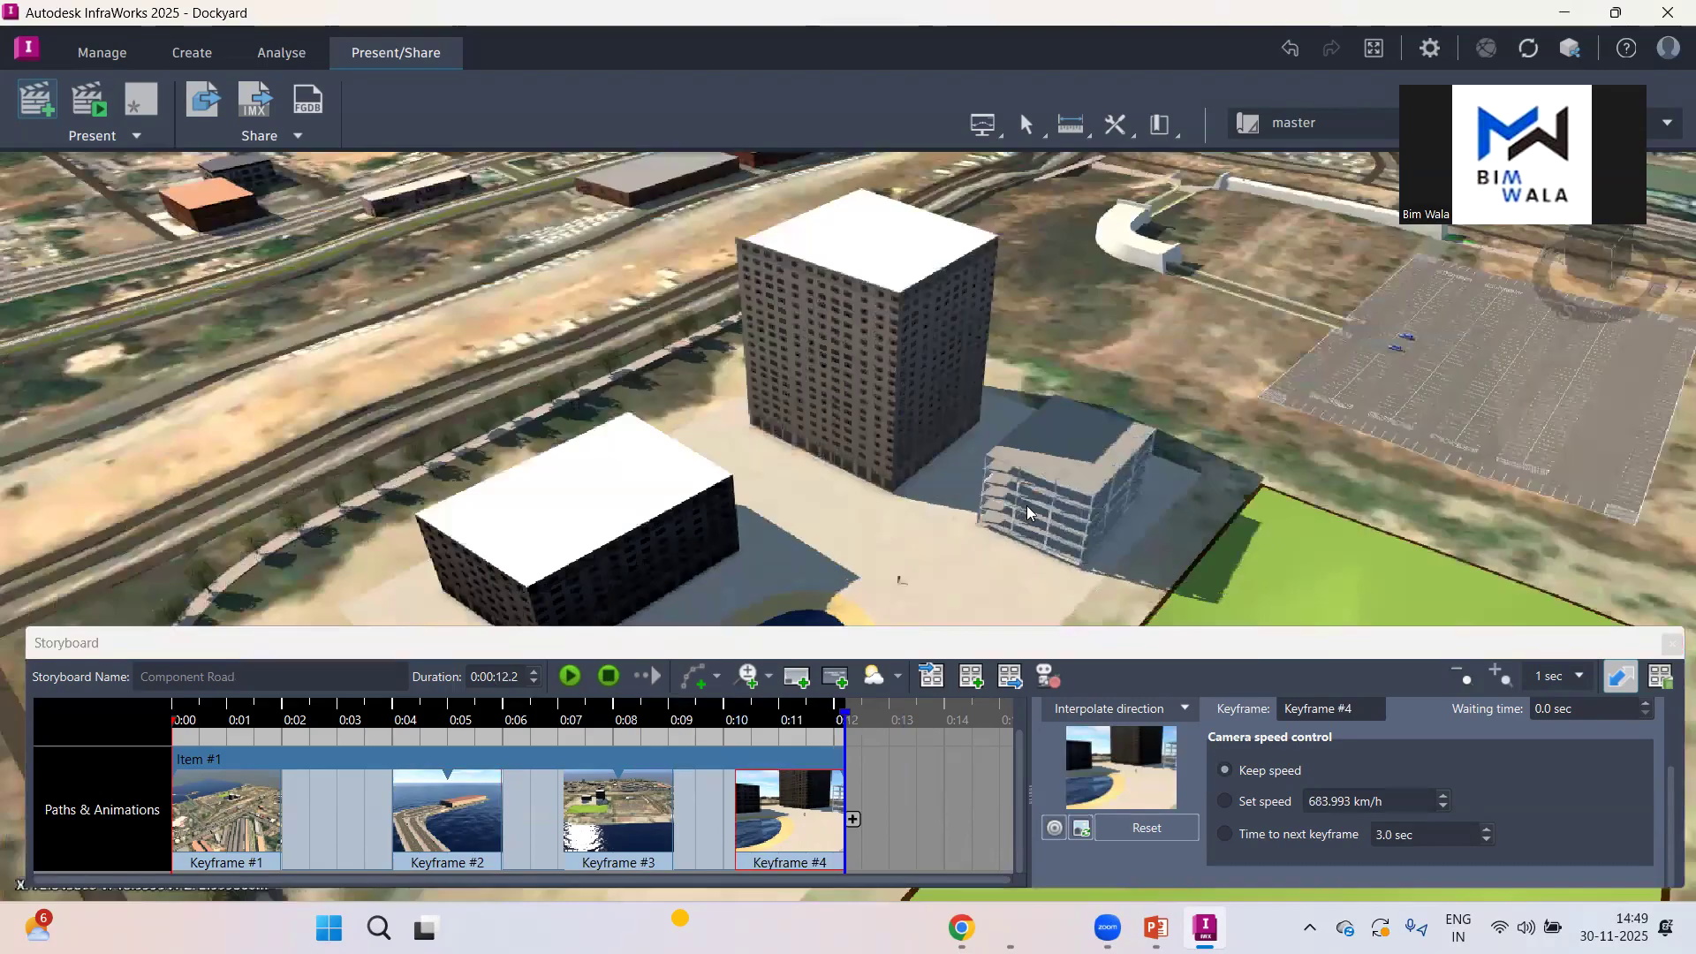
{"action": "left_click_drag", "start_coordinate": [1033, 498], "coordinate": [1063, 483]}
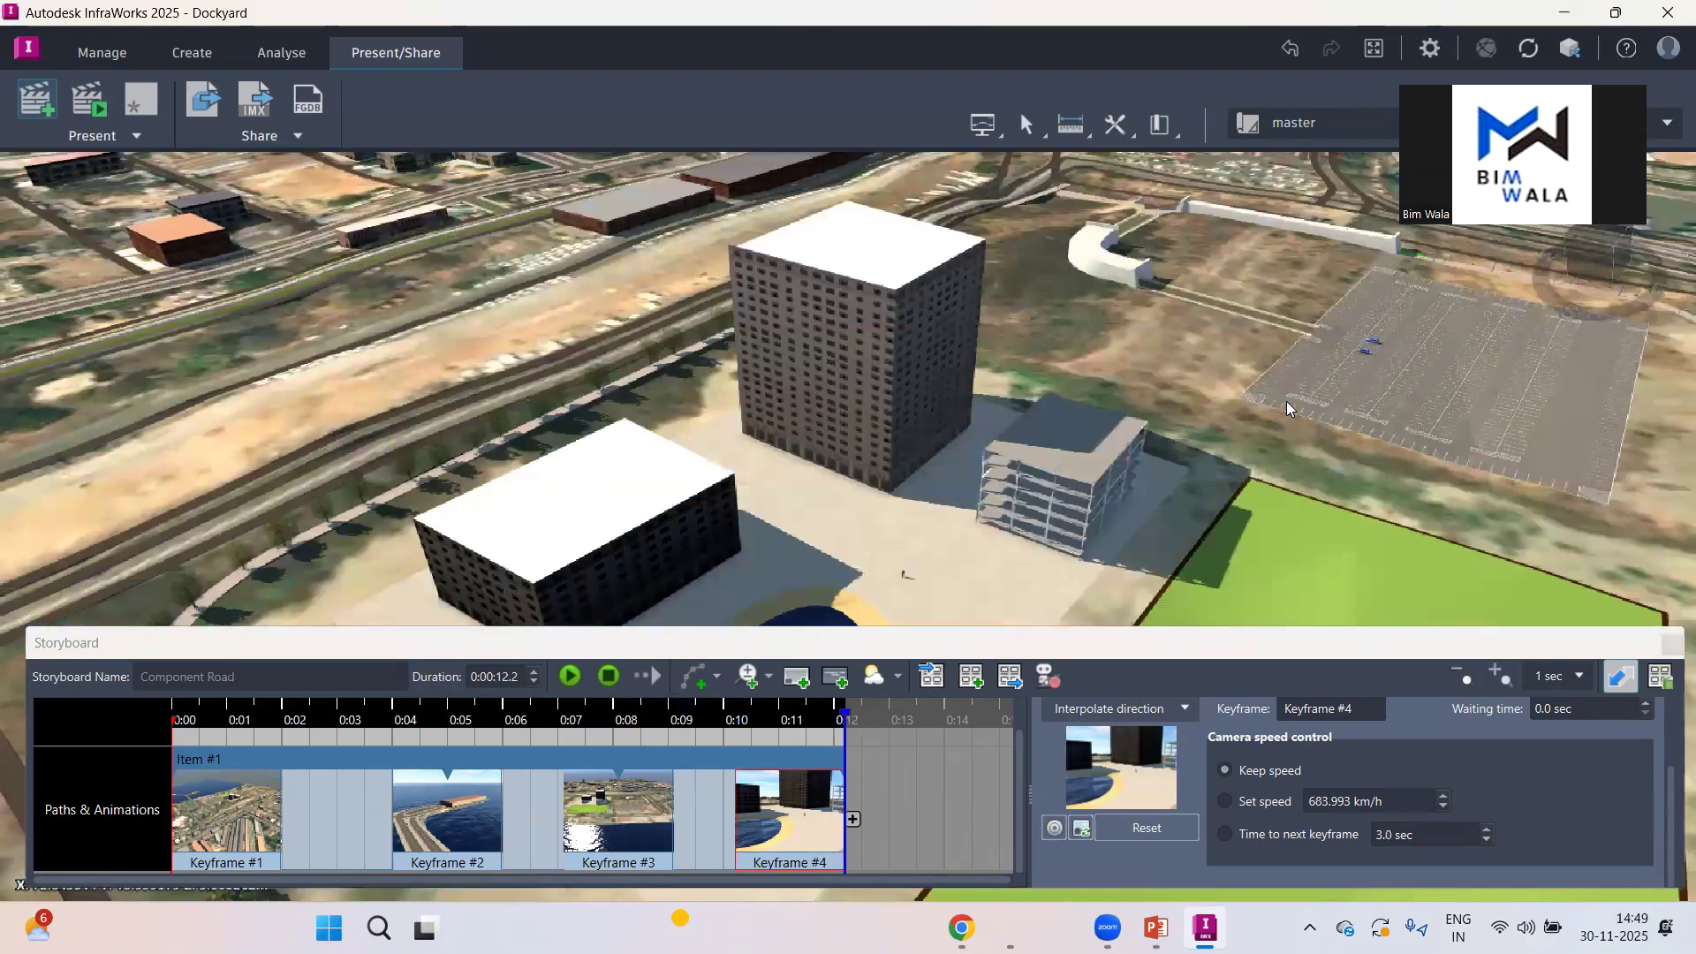
{"action": "scroll", "coordinate": [661, 450], "scroll_direction": "down", "scroll_amount": 2}
{"action": "scroll", "coordinate": [674, 470], "scroll_direction": "down", "scroll_amount": 3}
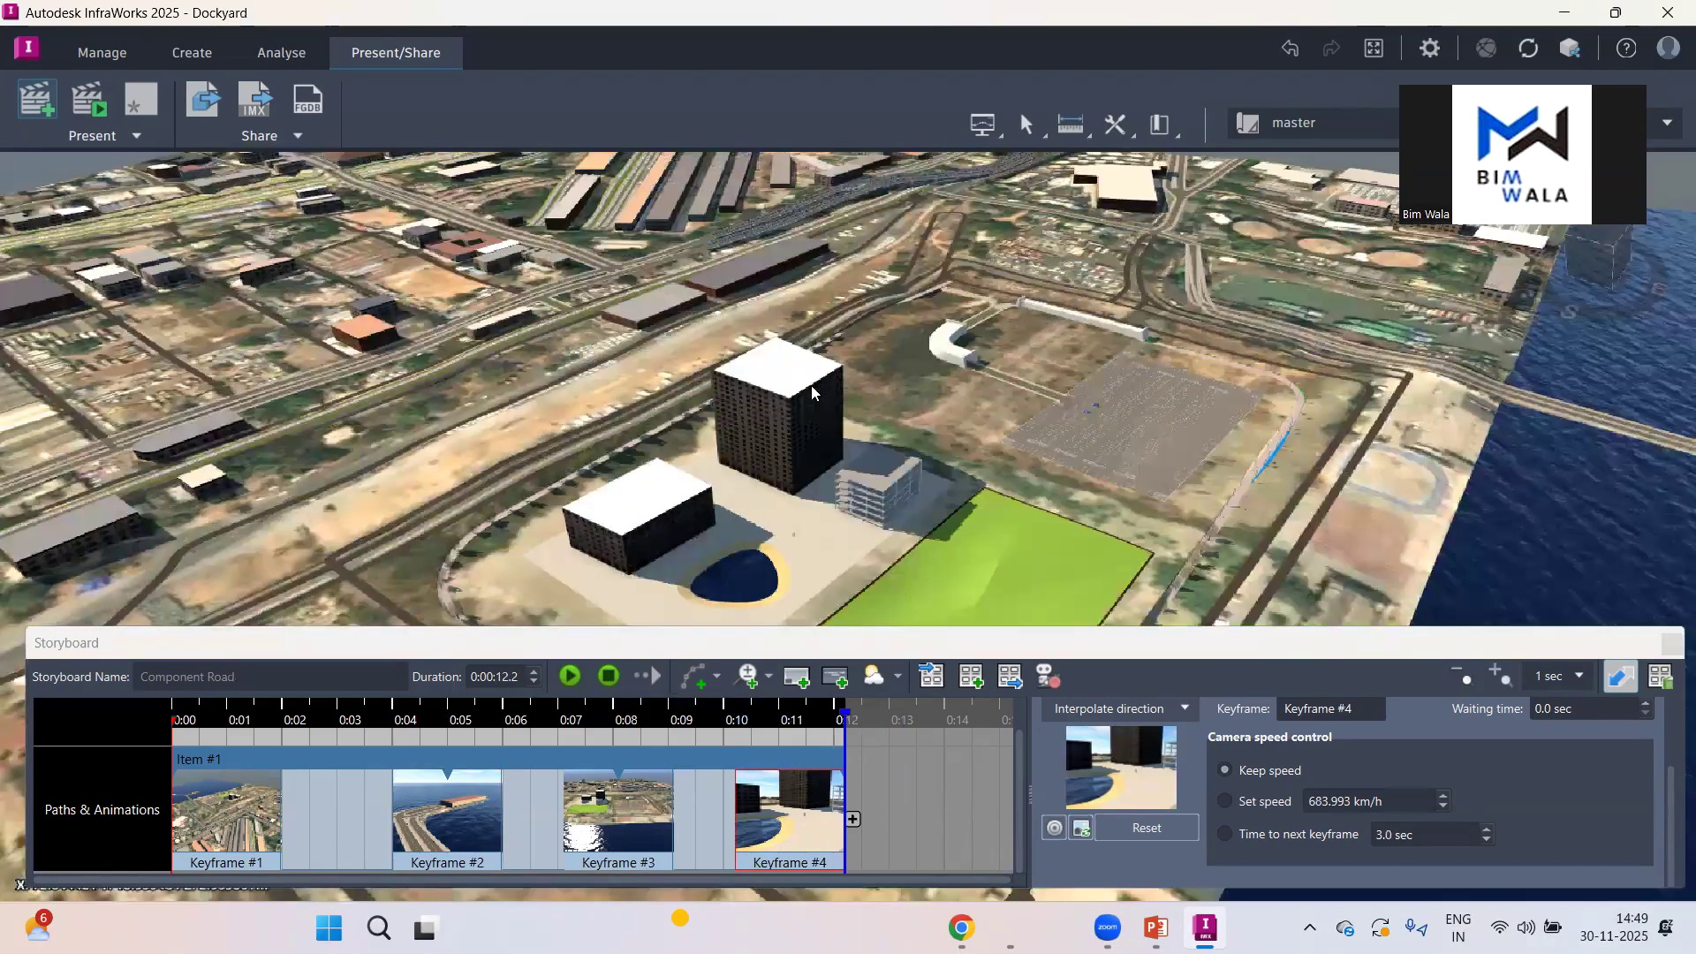
{"action": "left_click_drag", "start_coordinate": [822, 283], "coordinate": [954, 315]}
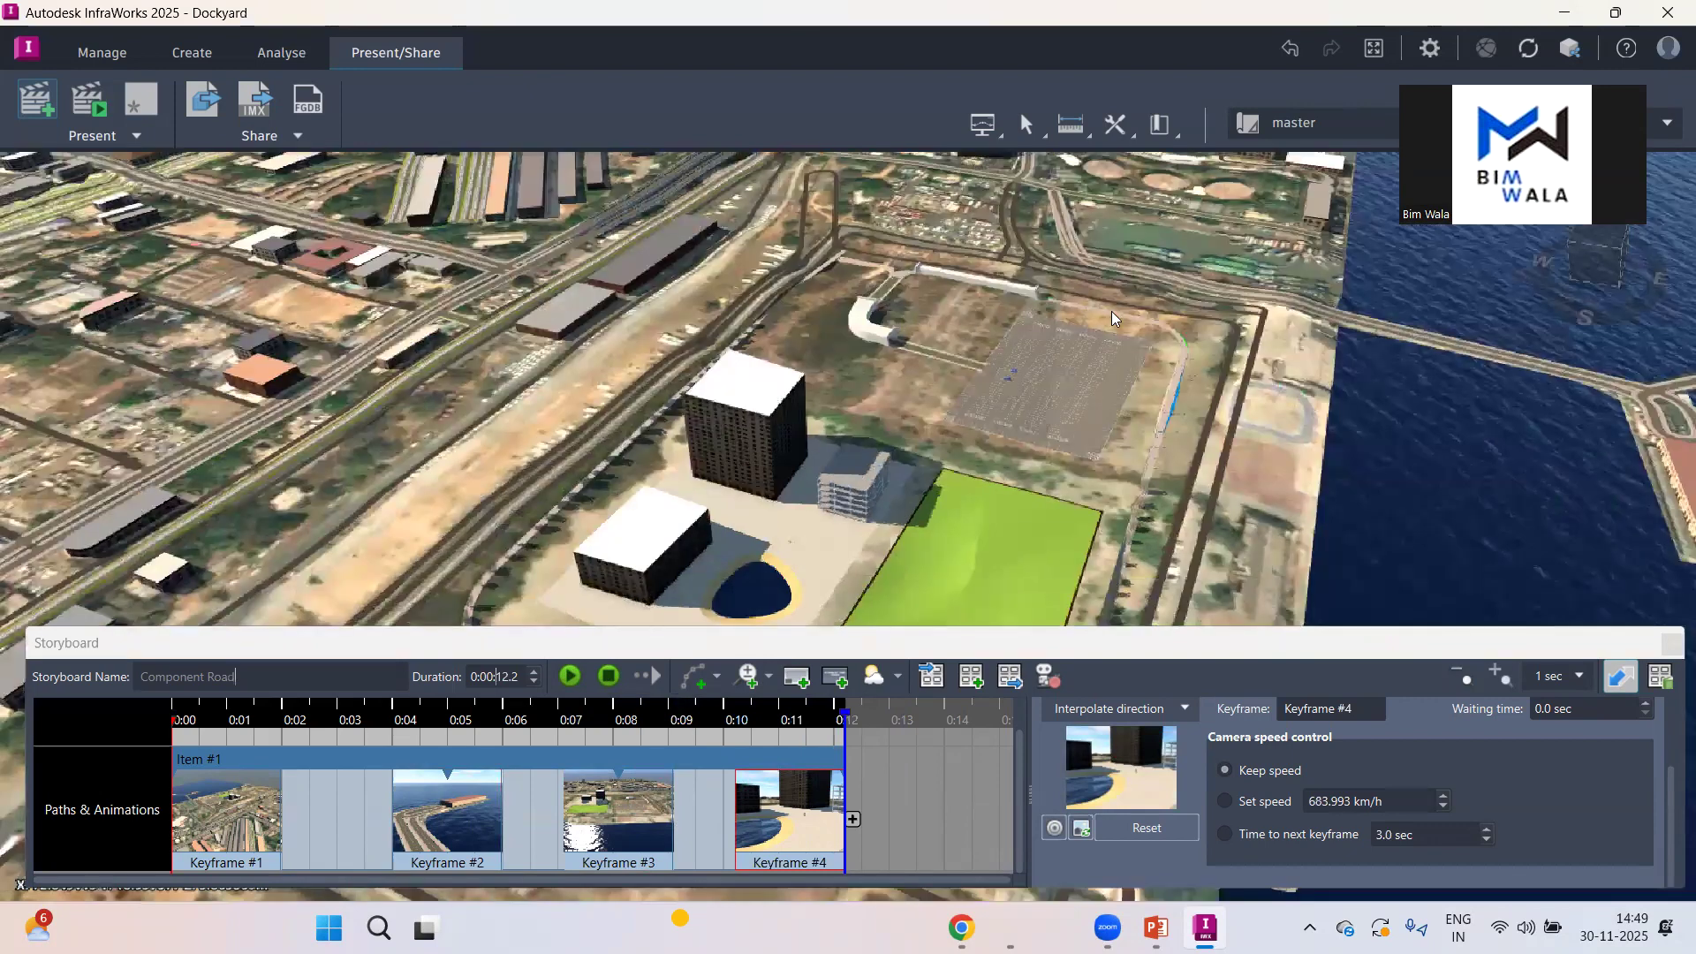
{"action": "left_click_drag", "start_coordinate": [1154, 295], "coordinate": [1159, 292]}
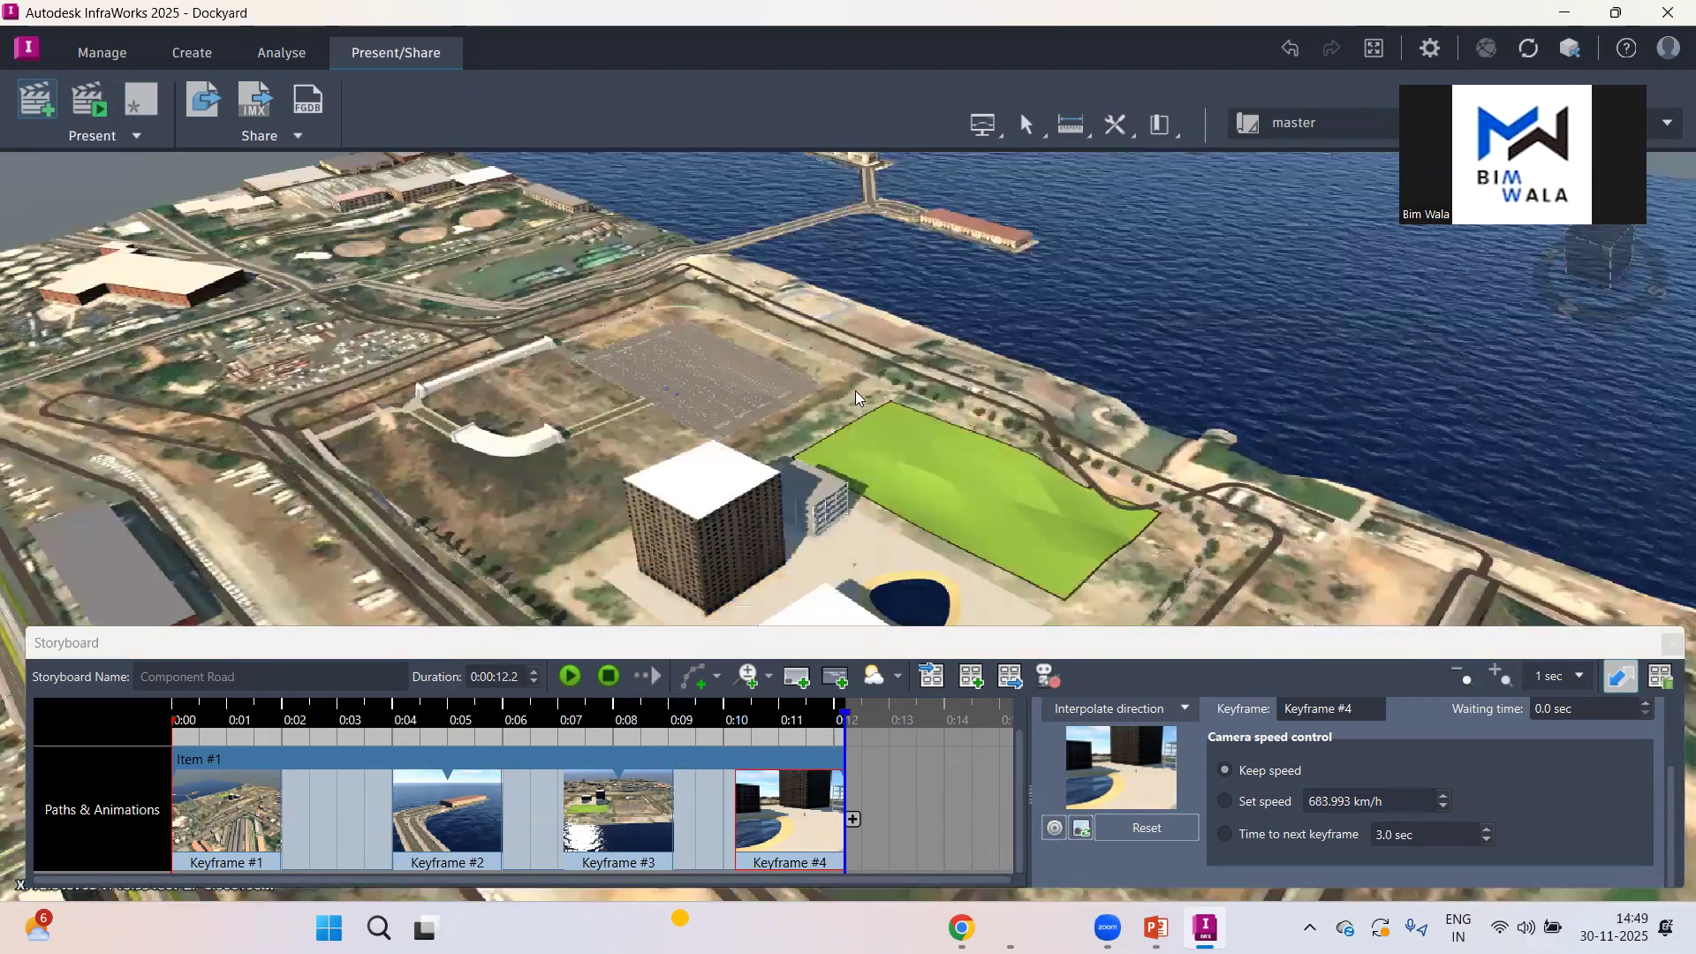
{"action": "left_click_drag", "start_coordinate": [855, 390], "coordinate": [832, 348]}
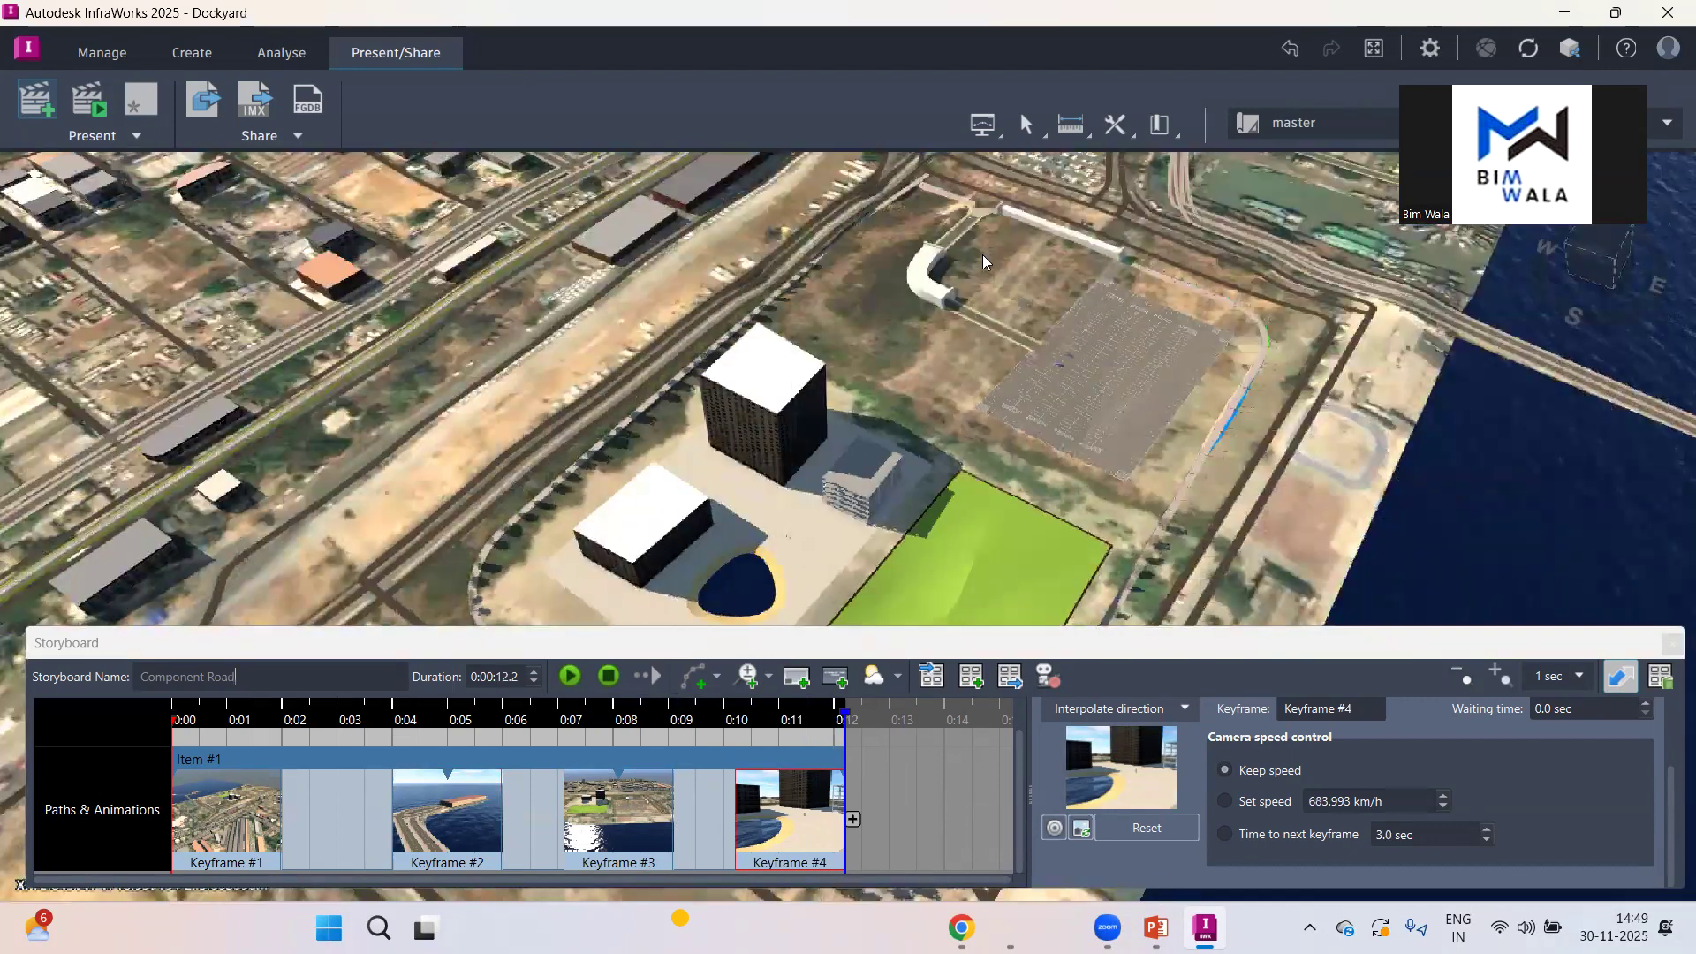
{"action": "left_click_drag", "start_coordinate": [967, 382], "coordinate": [983, 309]}
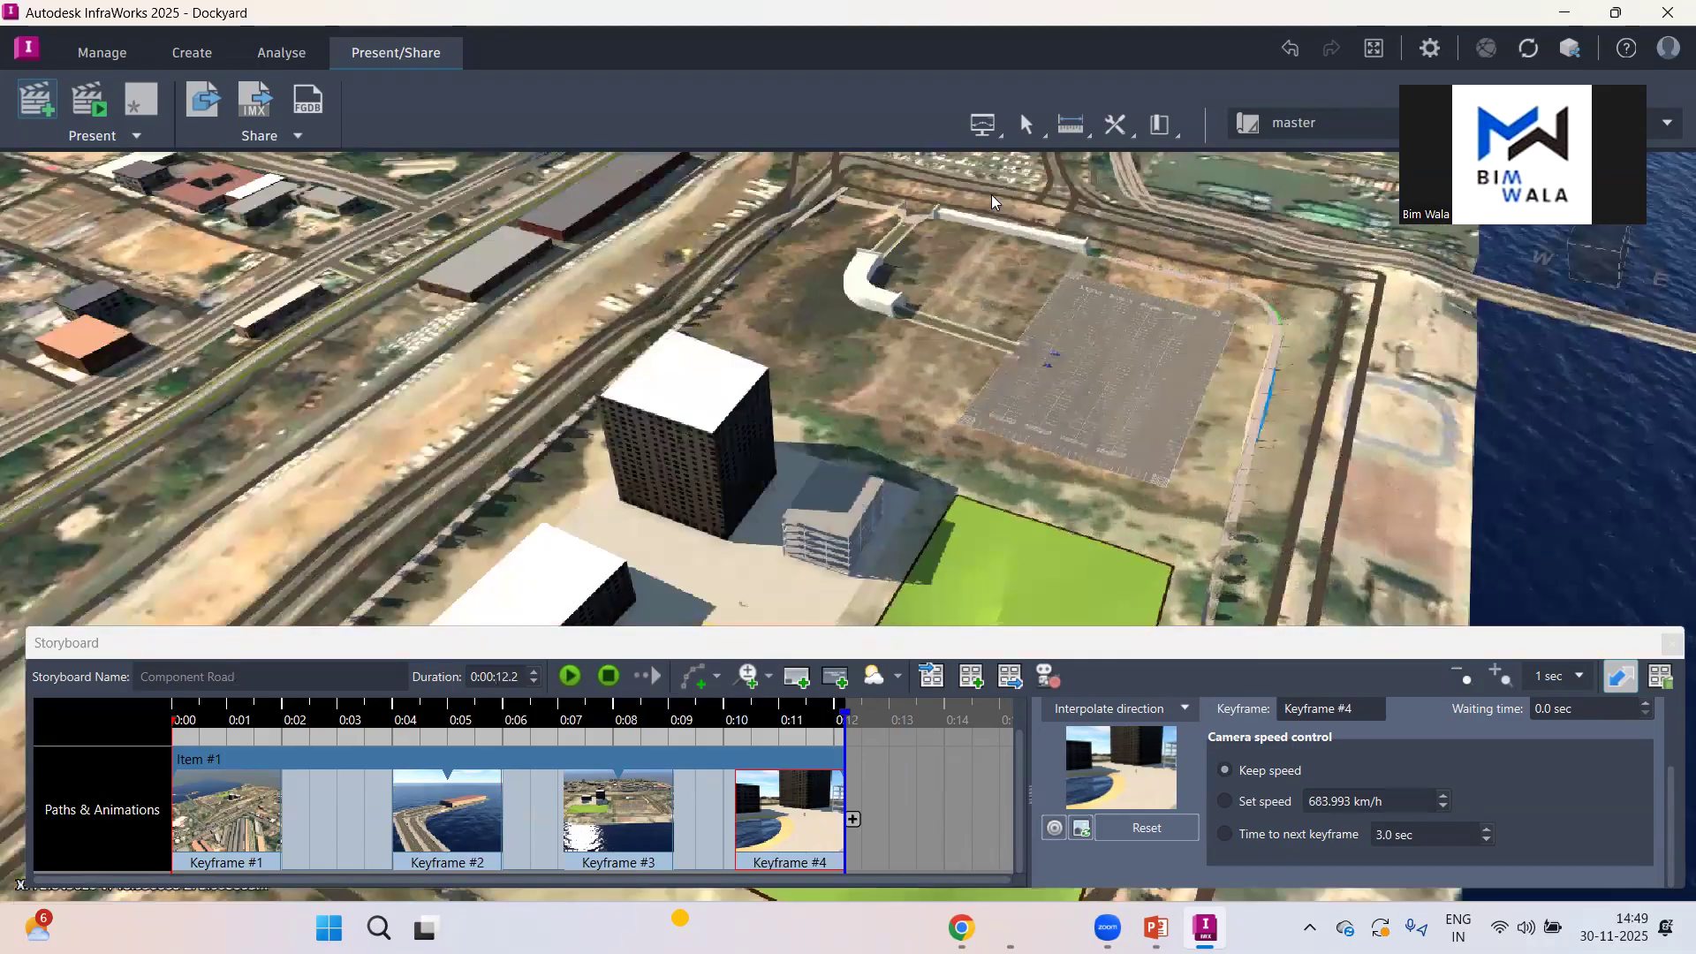
{"action": "scroll", "coordinate": [992, 195], "scroll_direction": "up", "scroll_amount": 2}
{"action": "scroll", "coordinate": [906, 193], "scroll_direction": "up", "scroll_amount": 2}
{"action": "left_click_drag", "start_coordinate": [923, 302], "coordinate": [991, 333]}
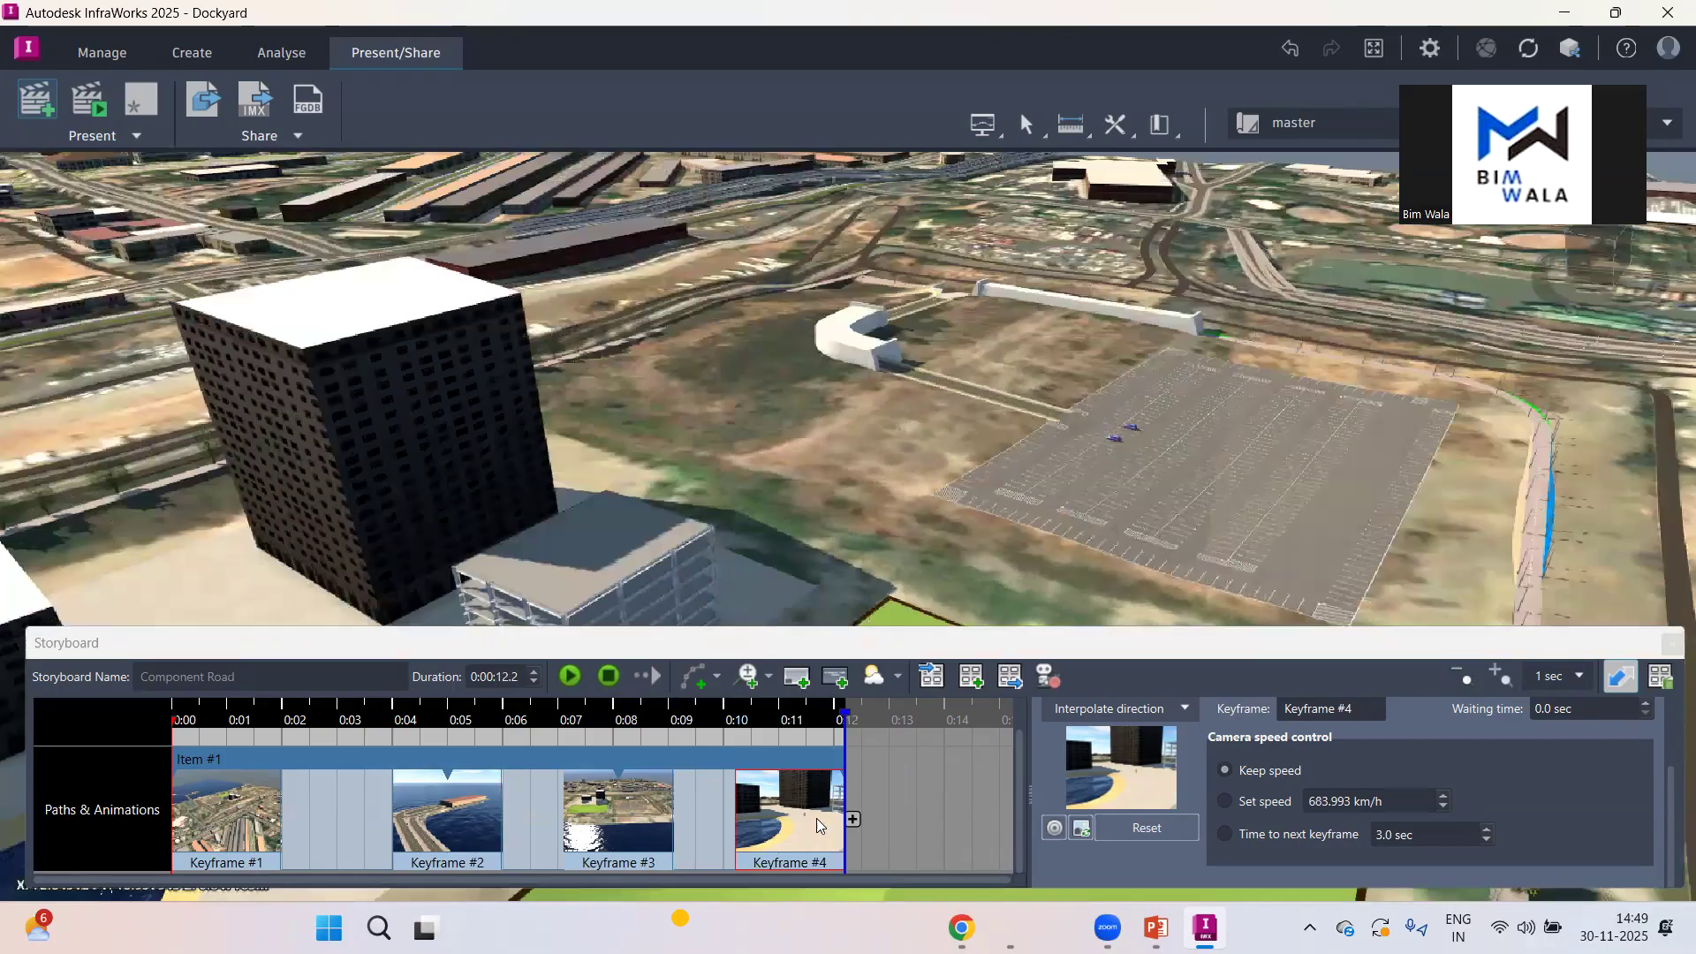
{"action": "left_click", "coordinate": [854, 820]}
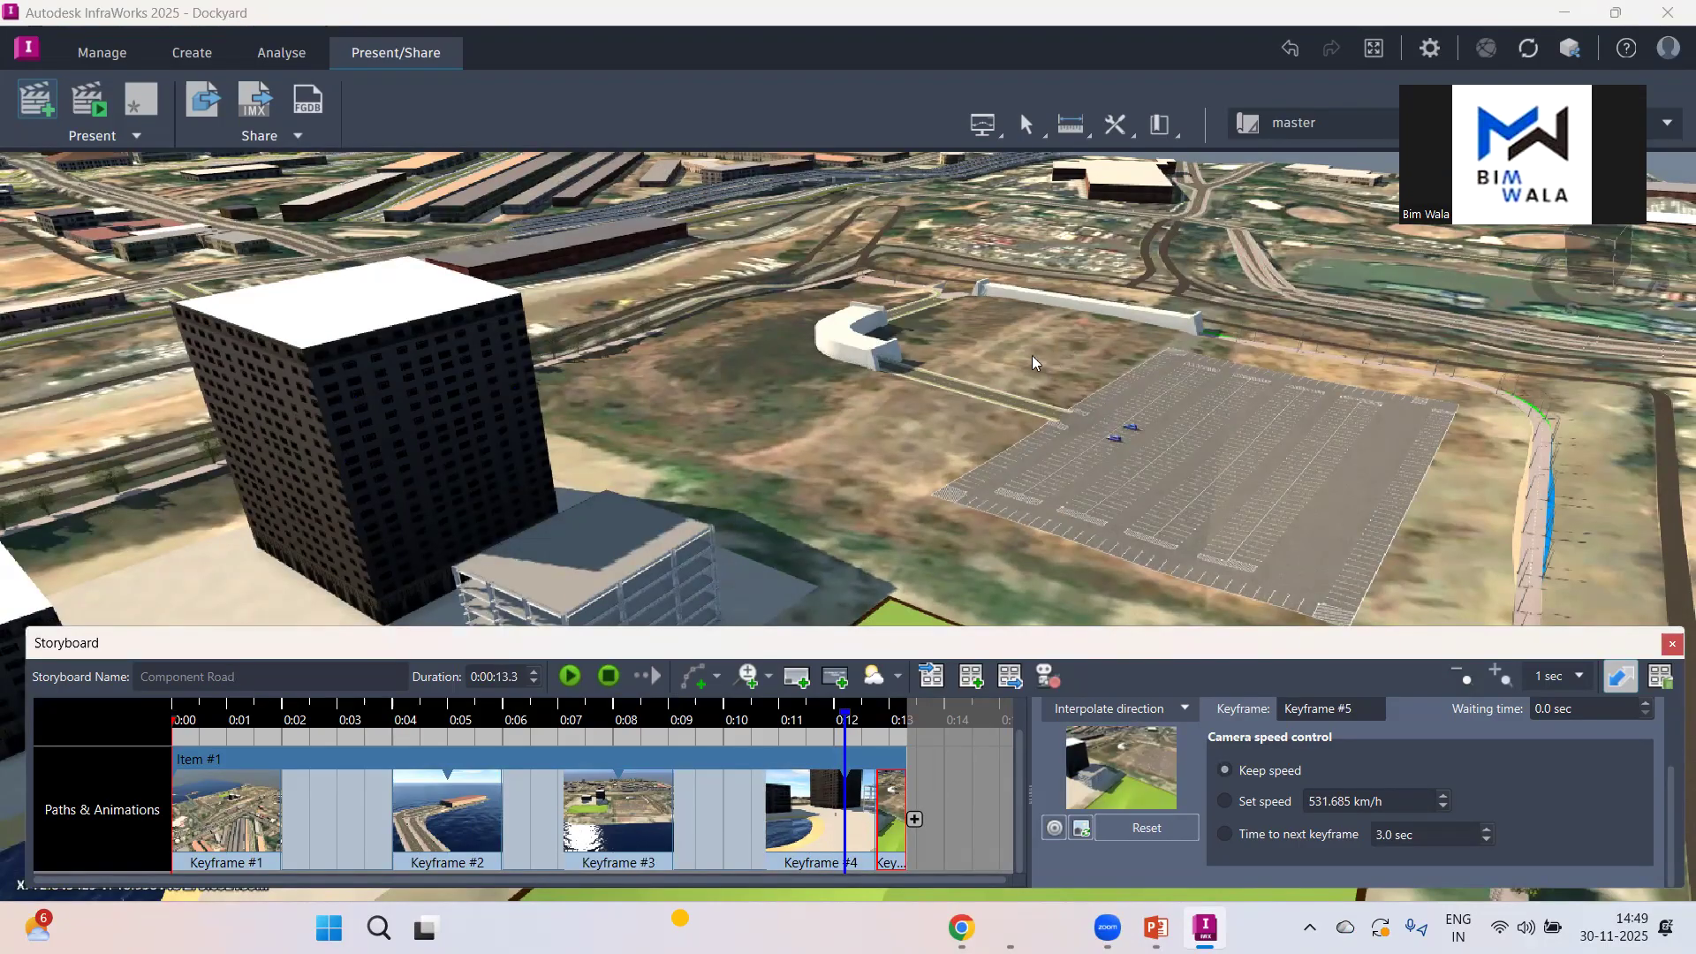
Step: Add a keyframe after Keyframe #5 with a low view from the parking lot along the road into the tunnel
{"action": "left_click_drag", "start_coordinate": [1032, 356], "coordinate": [928, 336]}
{"action": "left_click_drag", "start_coordinate": [795, 327], "coordinate": [1166, 437]}
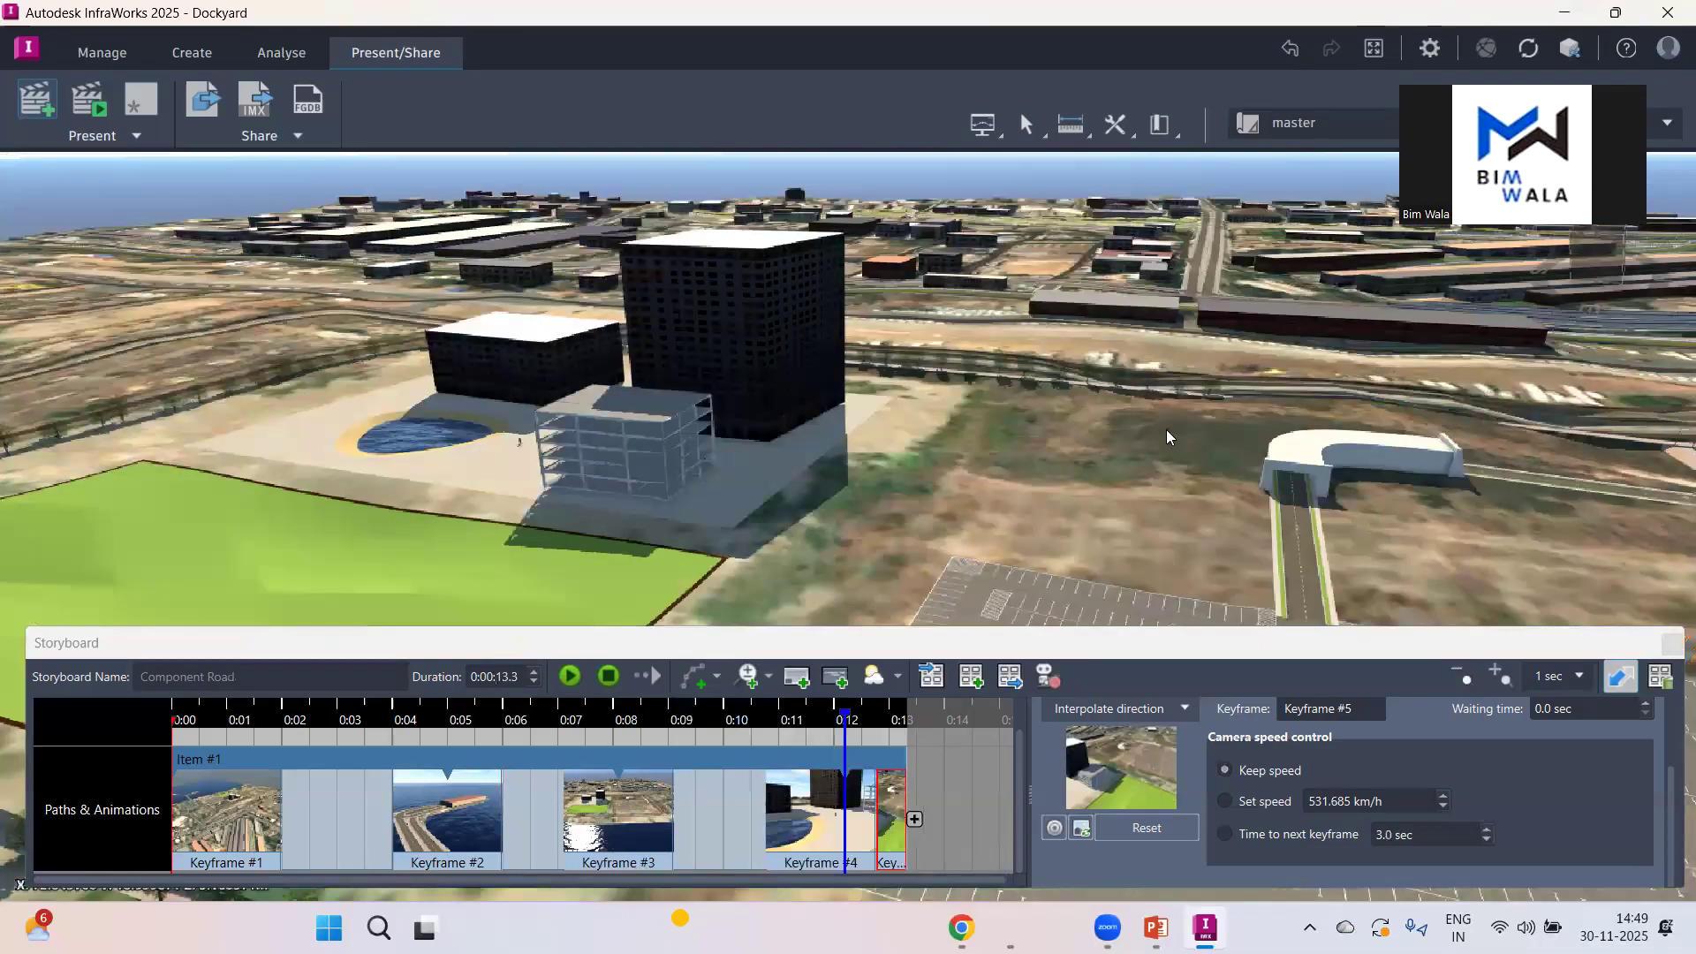
{"action": "left_click_drag", "start_coordinate": [1495, 493], "coordinate": [1098, 528]}
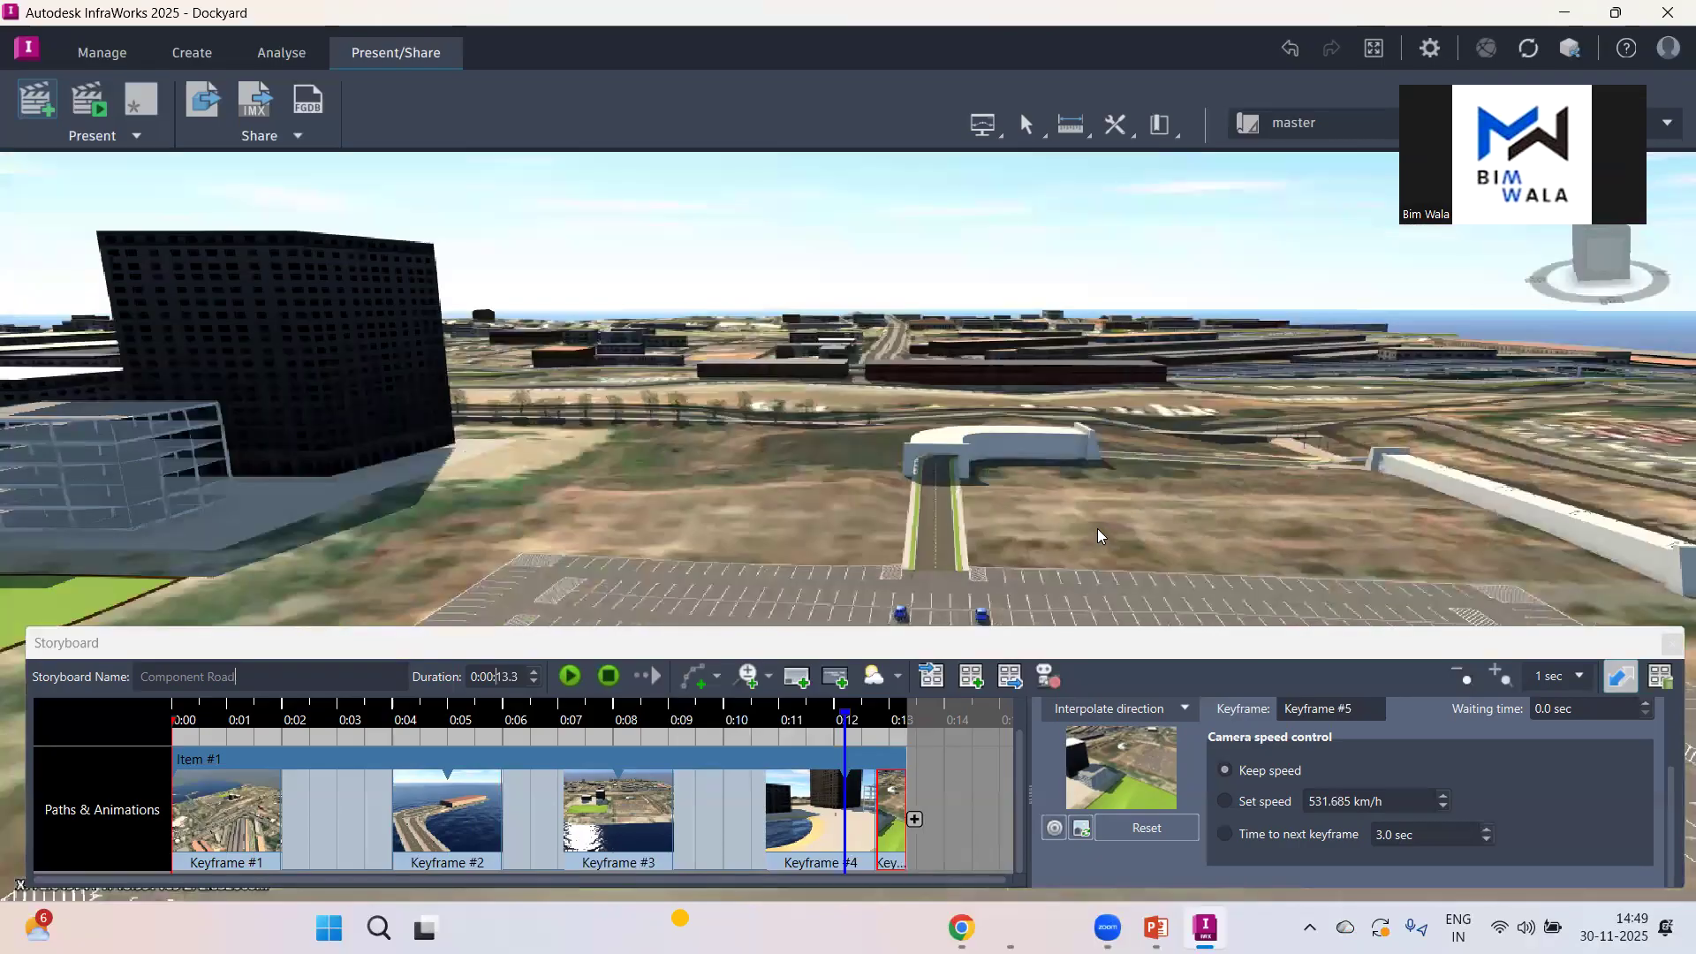
{"action": "left_click", "coordinate": [916, 819]}
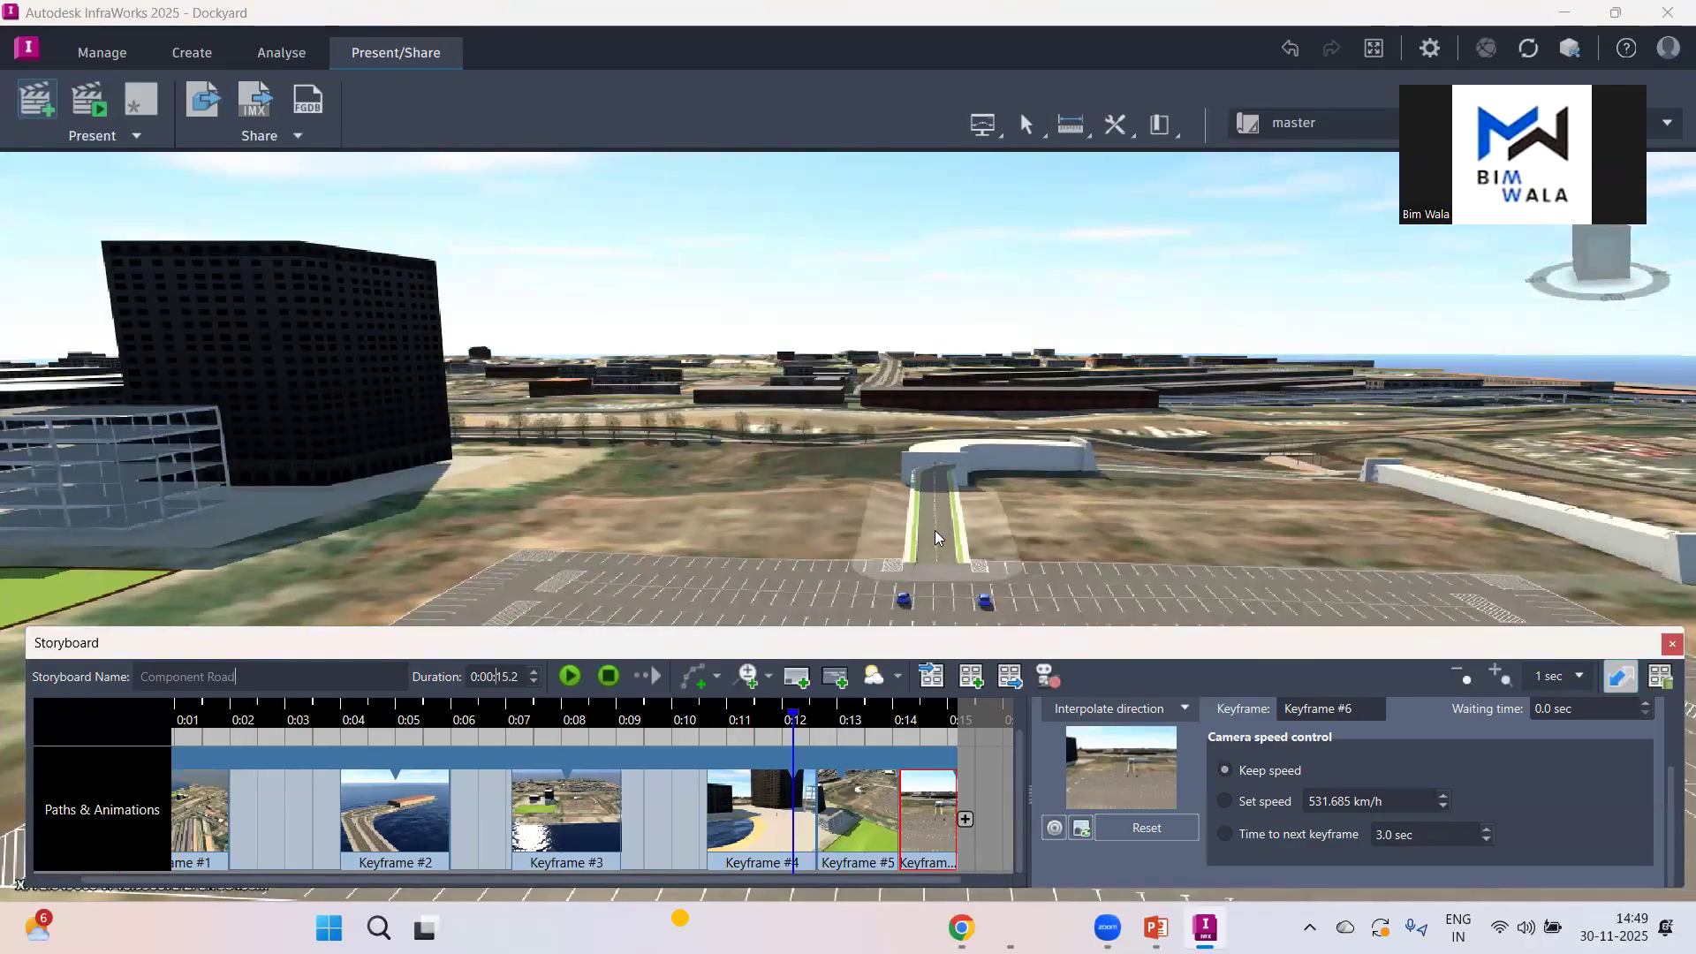
Step: Switch the camera speed control of Keyframe #4 to Time to next keyframe and set it to 3.9 sec
{"action": "left_click", "coordinate": [761, 823]}
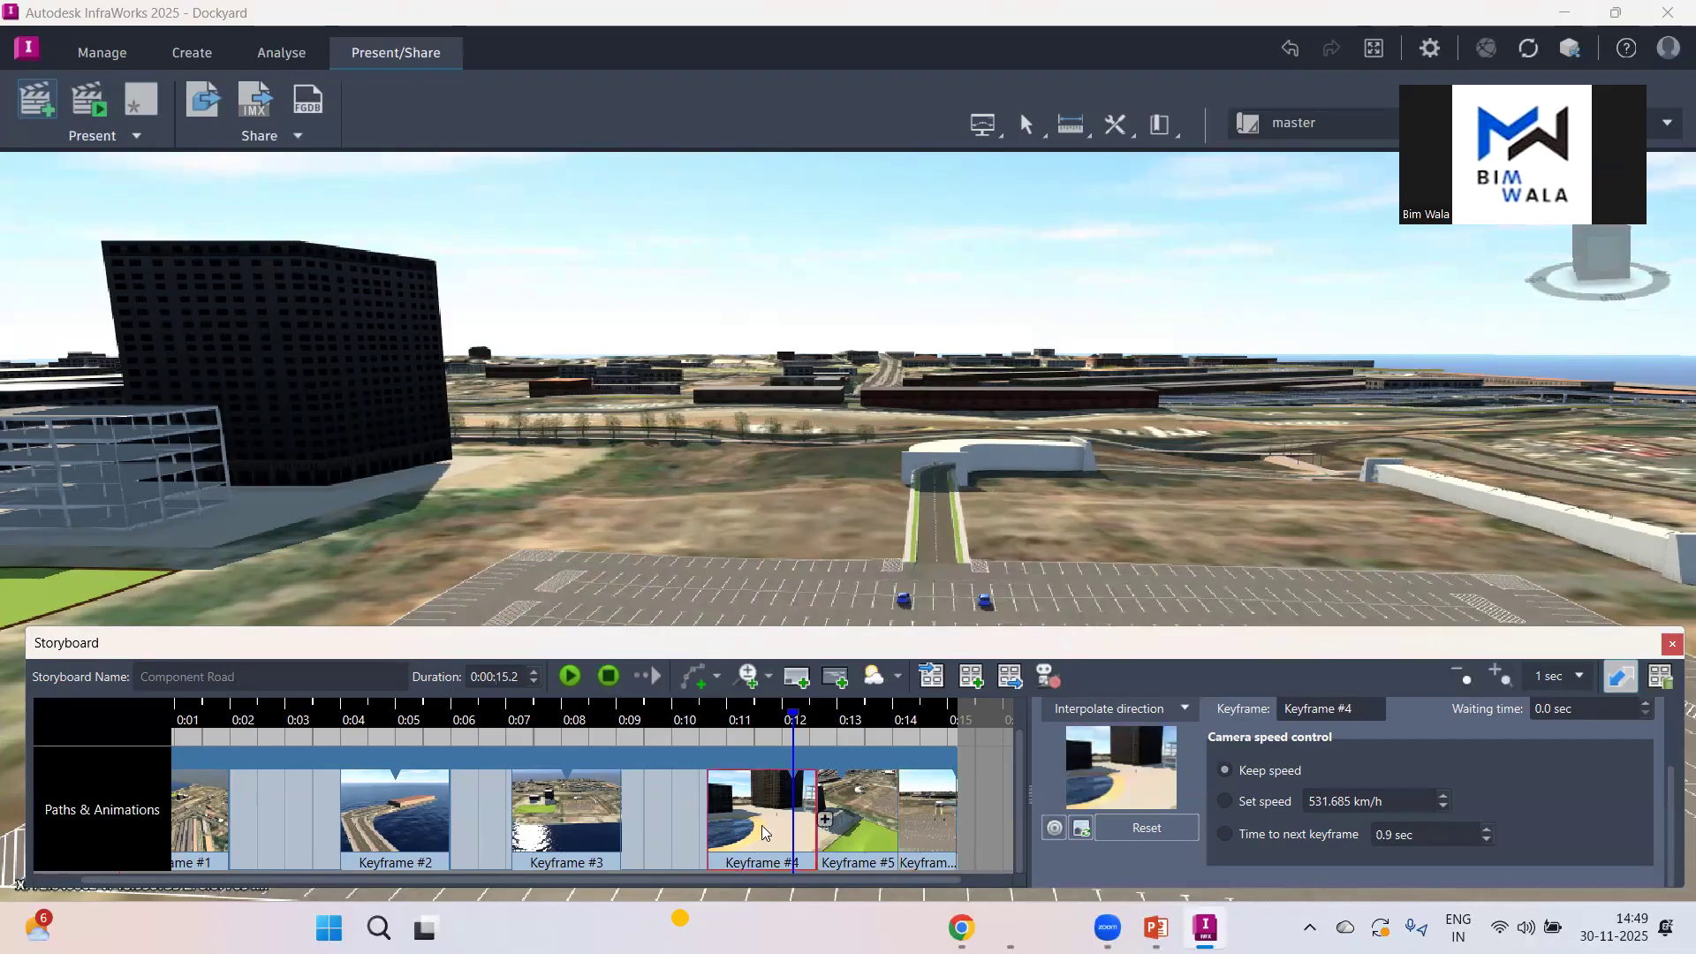
{"action": "left_click", "coordinate": [1228, 833]}
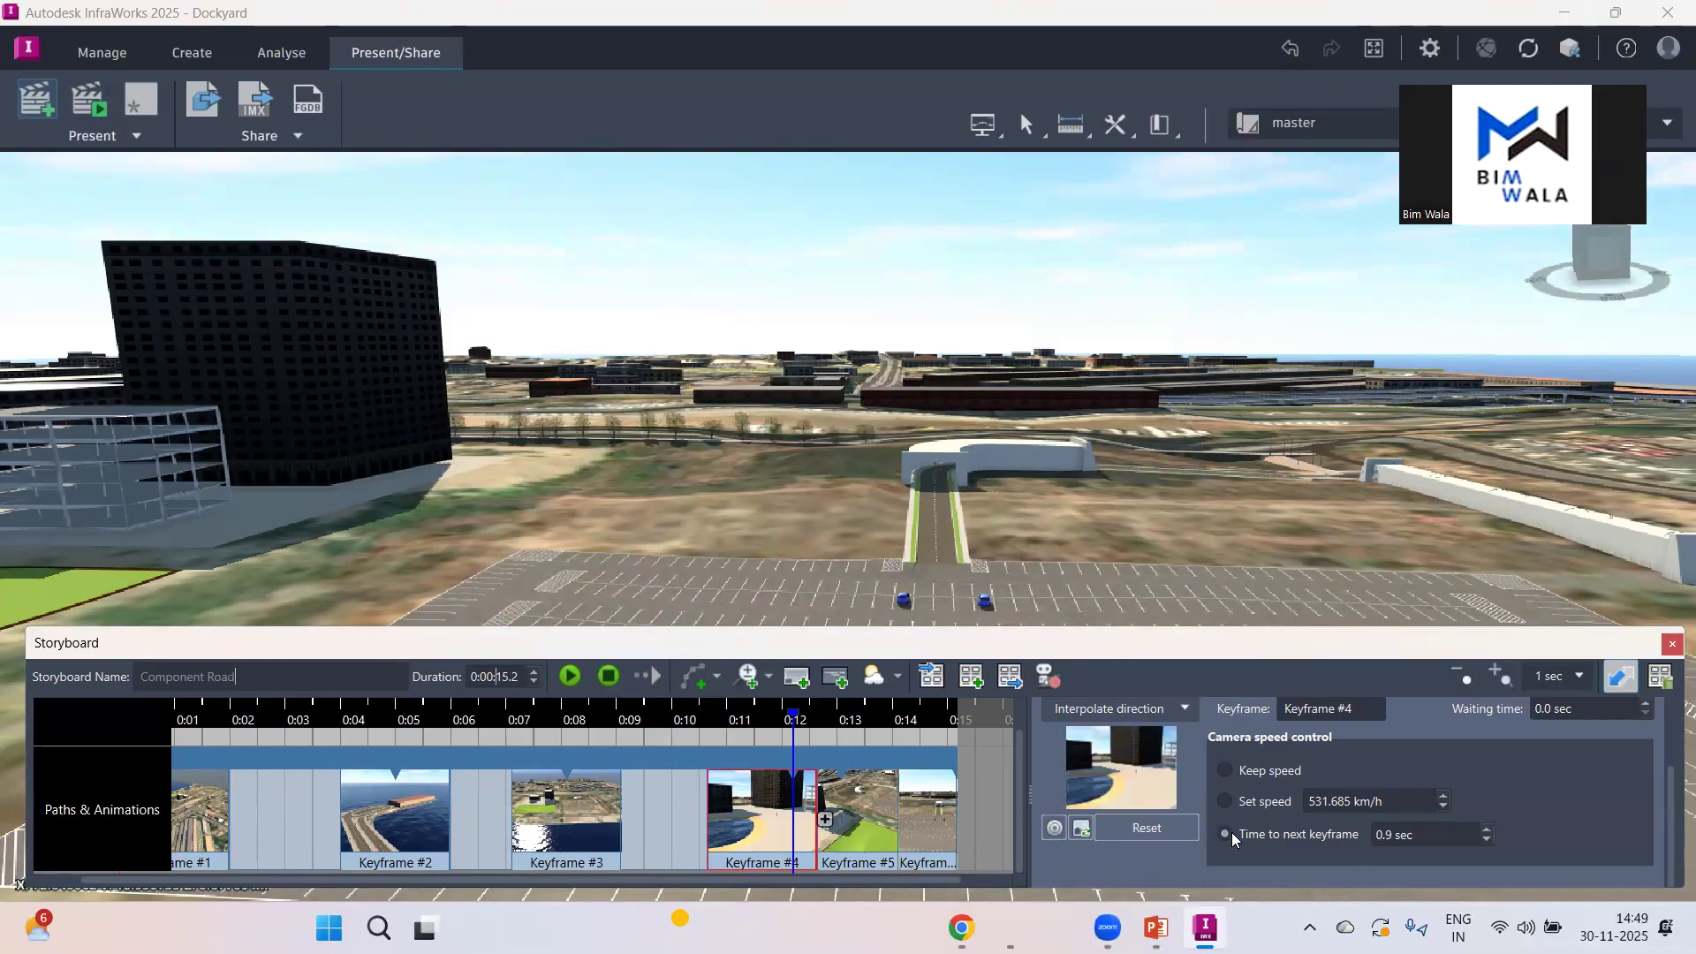
{"action": "left_click", "coordinate": [1488, 828]}
{"action": "left_click", "coordinate": [1488, 829]}
{"action": "left_click", "coordinate": [1488, 829]}
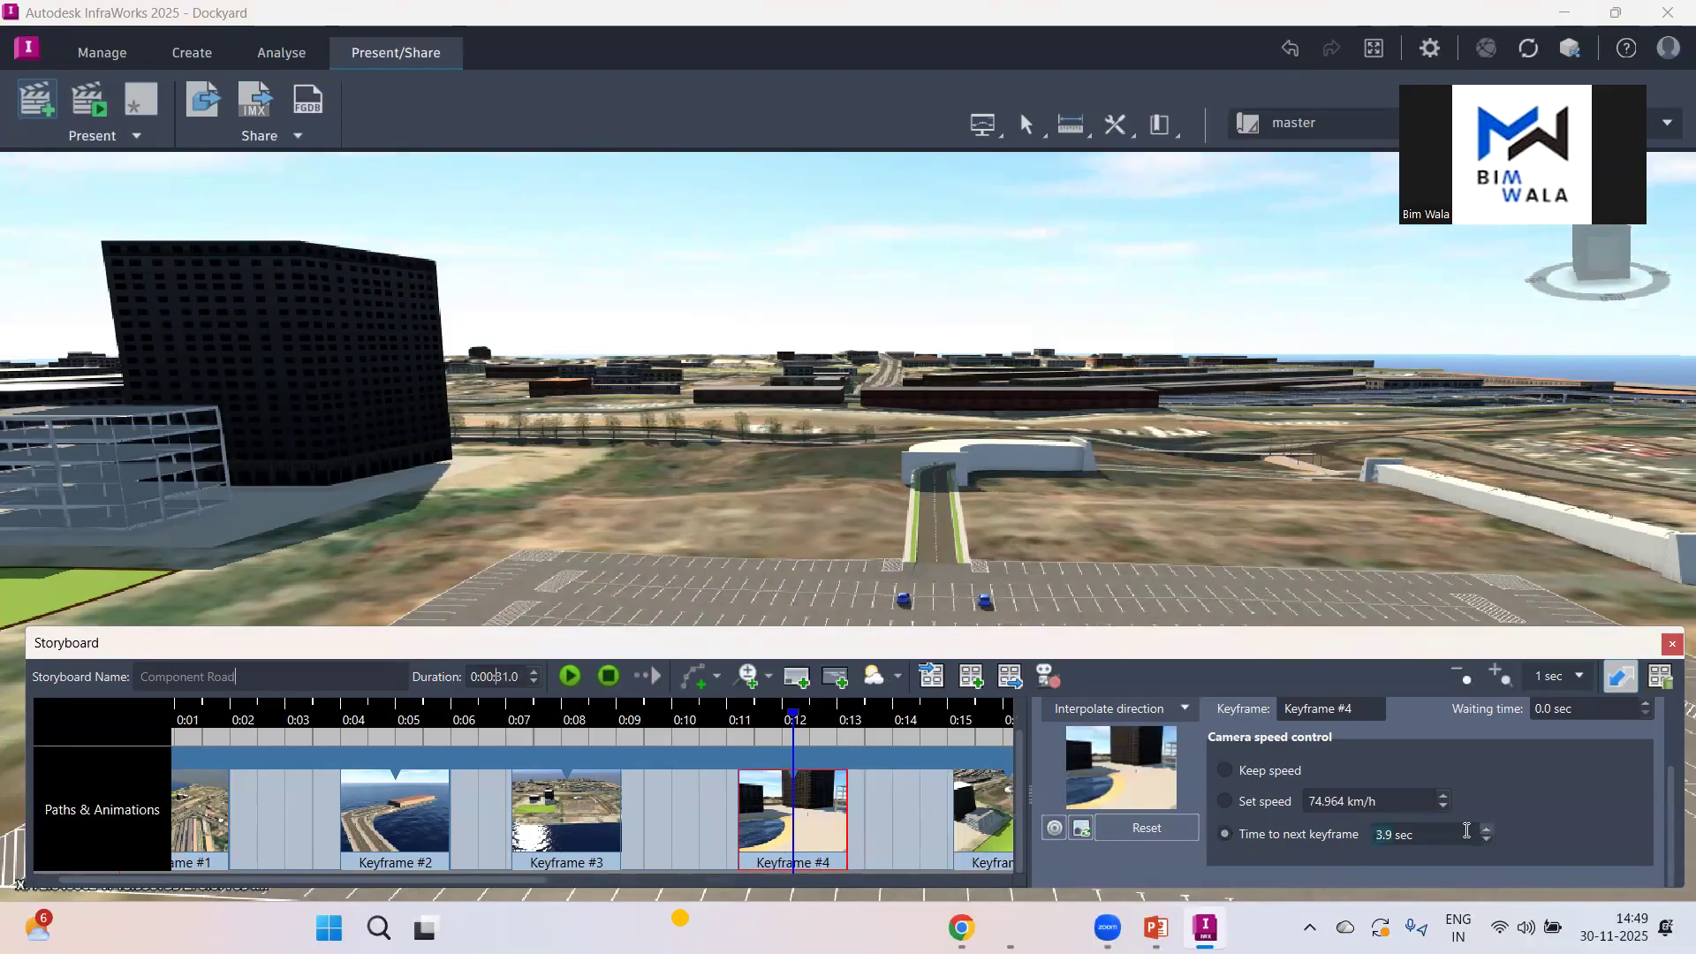
Step: Switch the camera speed control of Keyframe #5 to Time to next keyframe and set it to 3.9 sec
{"action": "left_click", "coordinate": [998, 801]}
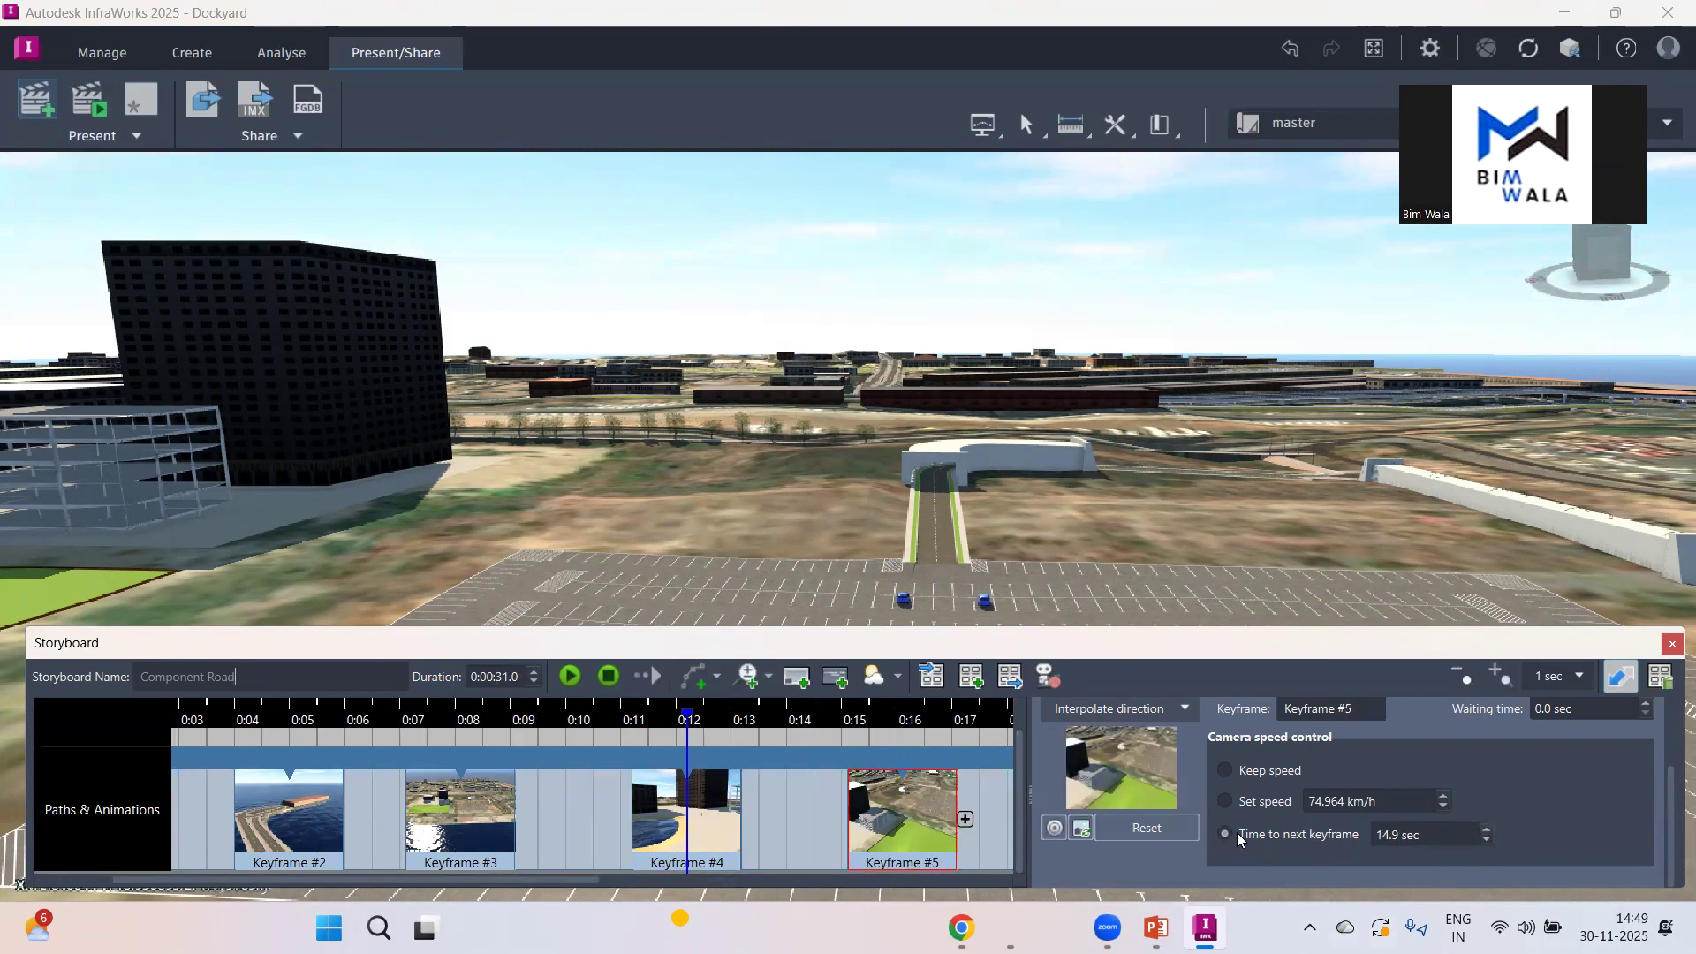
{"action": "left_click", "coordinate": [1486, 839]}
{"action": "left_click", "coordinate": [1486, 840]}
{"action": "left_click", "coordinate": [1486, 840]}
{"action": "left_click", "coordinate": [1486, 839]}
{"action": "left_click", "coordinate": [1486, 840]}
{"action": "left_click", "coordinate": [1484, 840]}
{"action": "left_click", "coordinate": [1485, 840]}
{"action": "left_click", "coordinate": [1484, 839]}
{"action": "left_click", "coordinate": [1484, 840]}
{"action": "left_click", "coordinate": [1484, 839]}
{"action": "left_click", "coordinate": [1484, 840]}
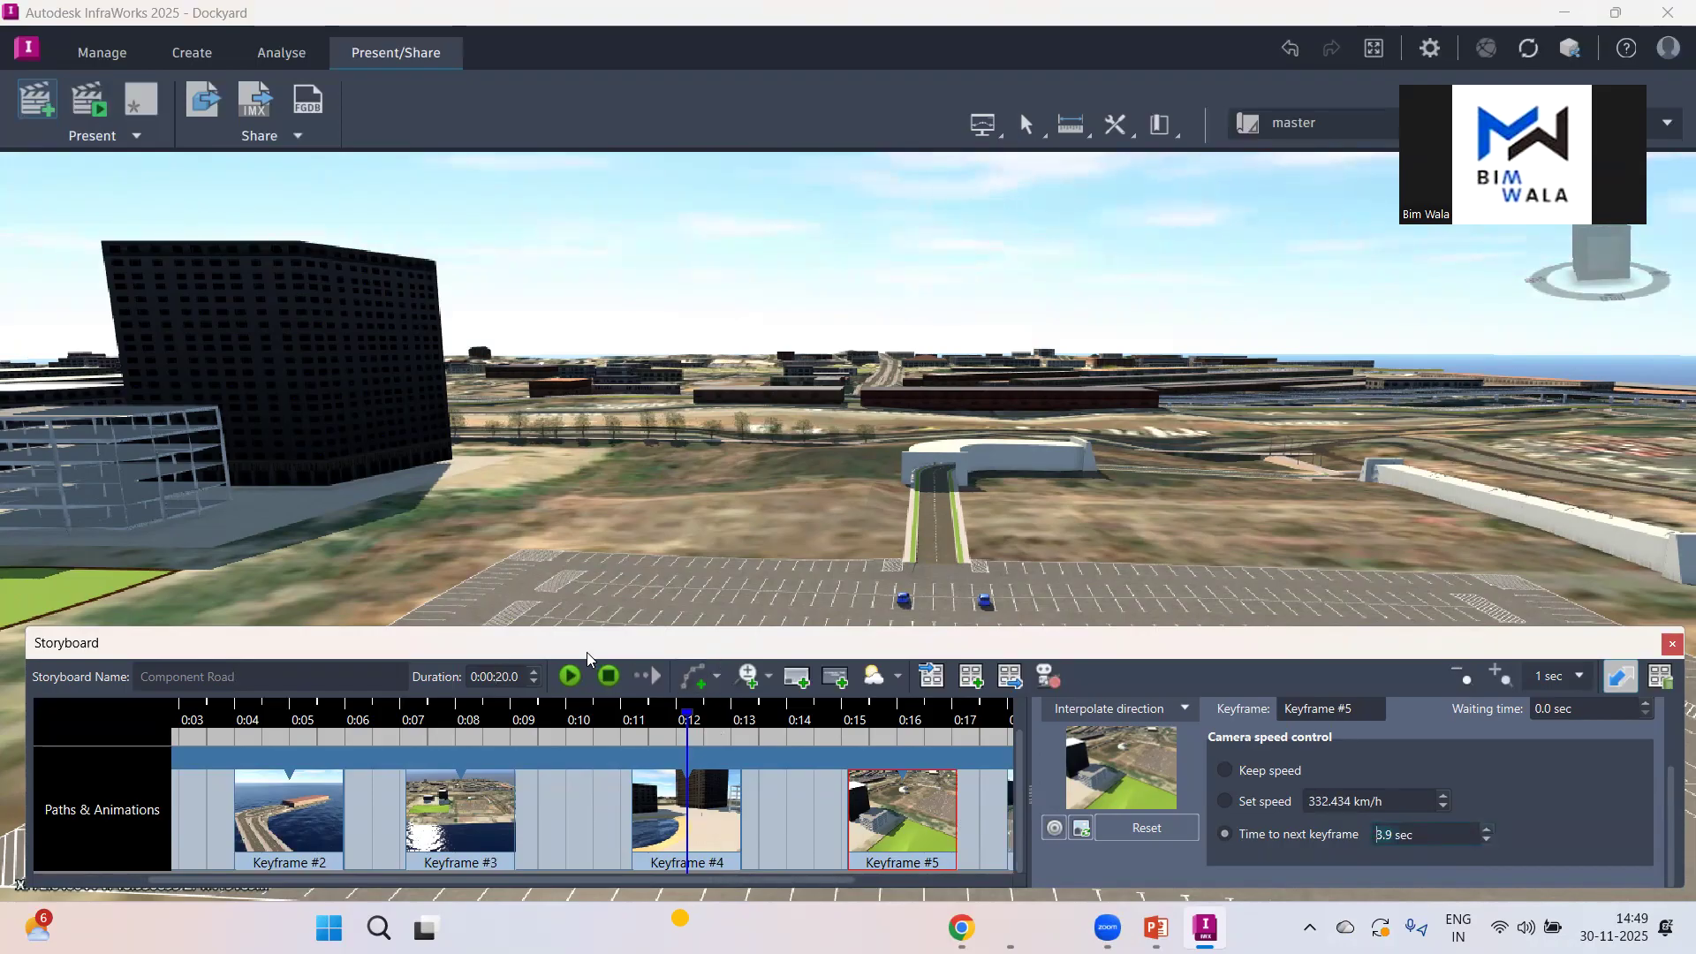
Step: Play the extended storyboard from the start and inspect its last keyframes on the timeline
{"action": "left_click", "coordinate": [607, 679]}
{"action": "left_click", "coordinate": [571, 677]}
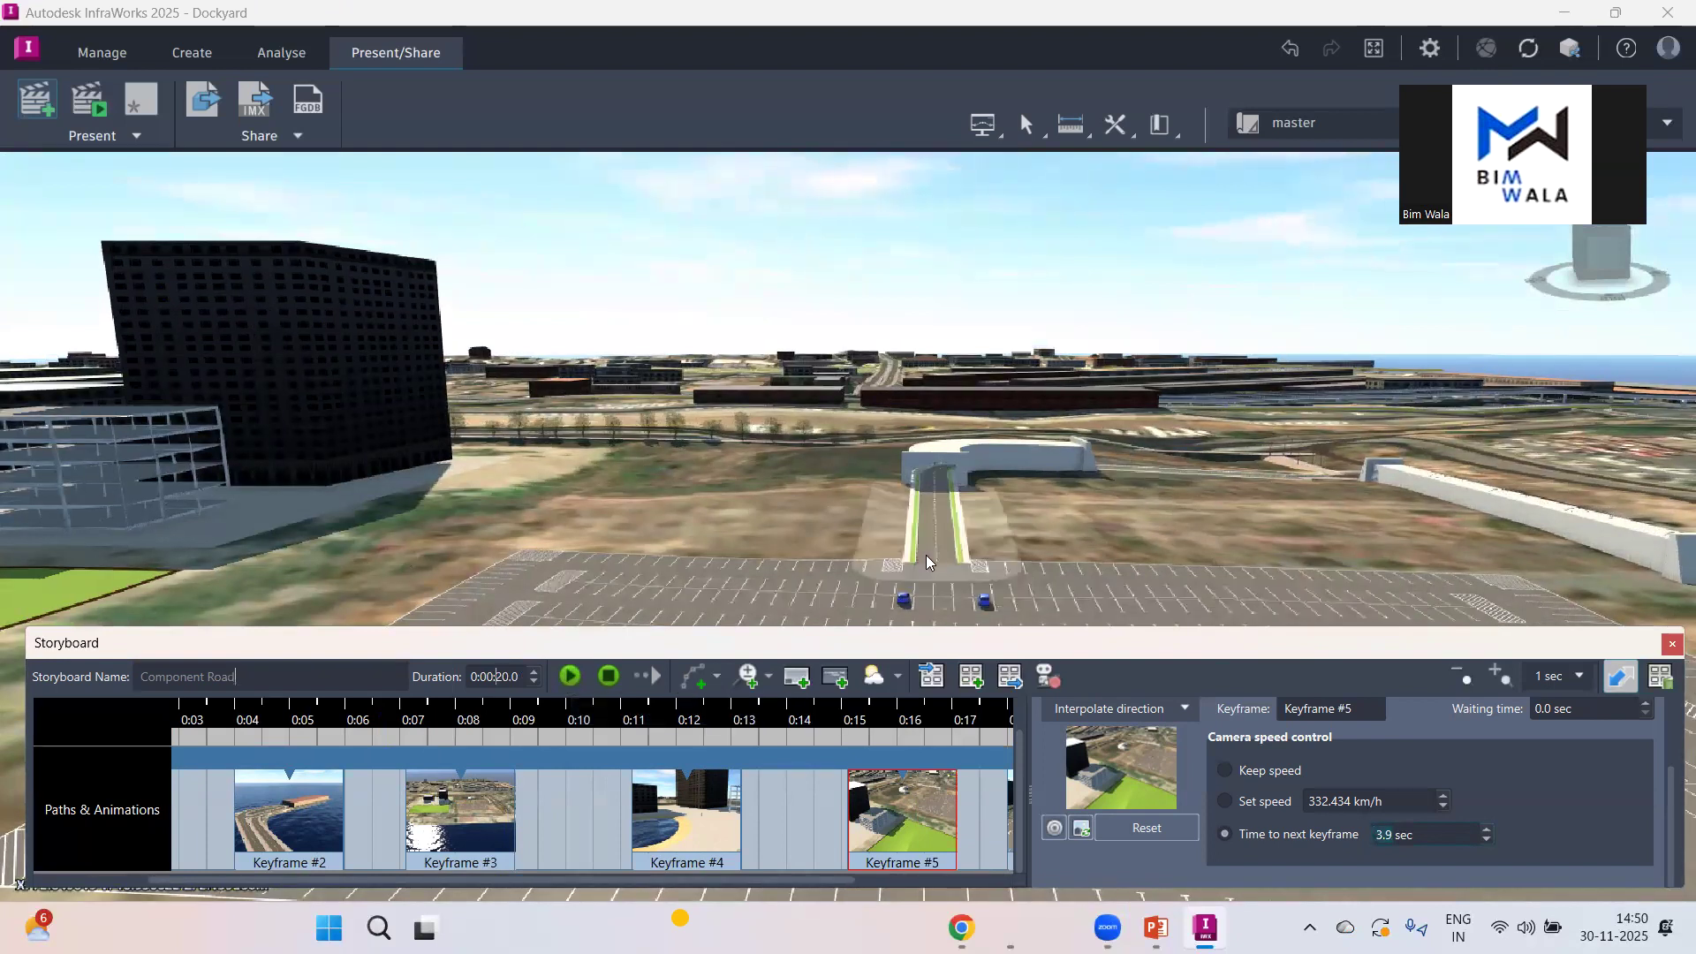
{"action": "left_click_drag", "start_coordinate": [790, 881], "coordinate": [963, 864]}
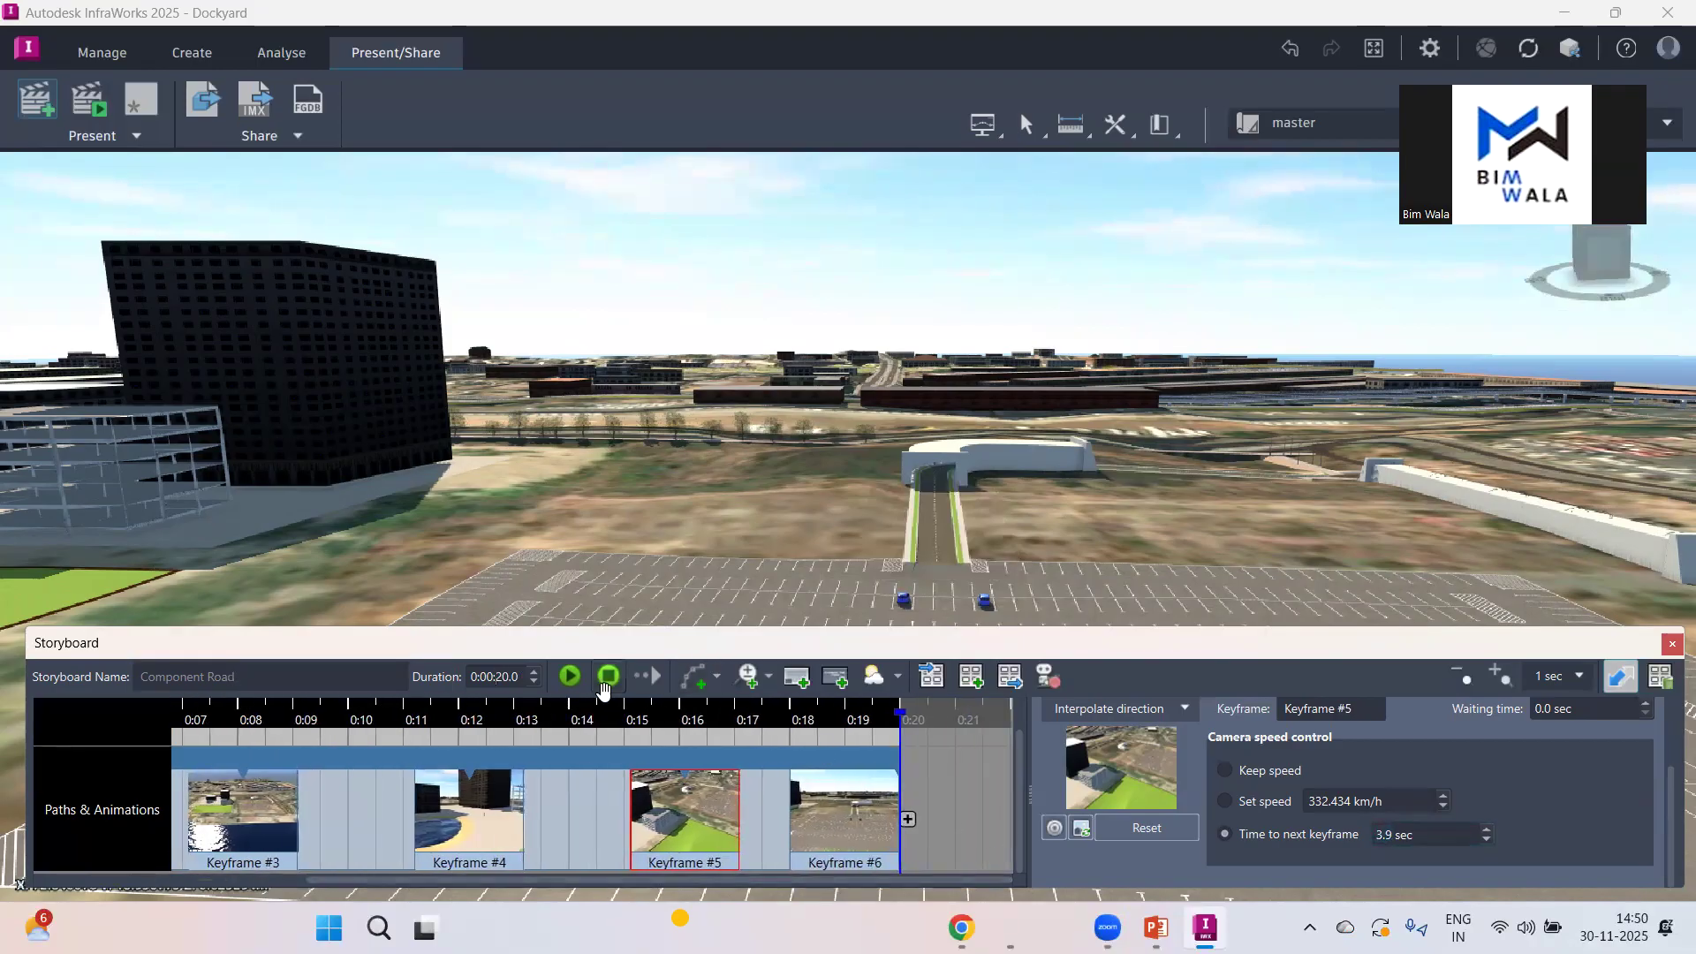
Step: Start a camera path from a component road, using the road that runs from the parking lot into the tunnel
{"action": "left_click", "coordinate": [716, 677]}
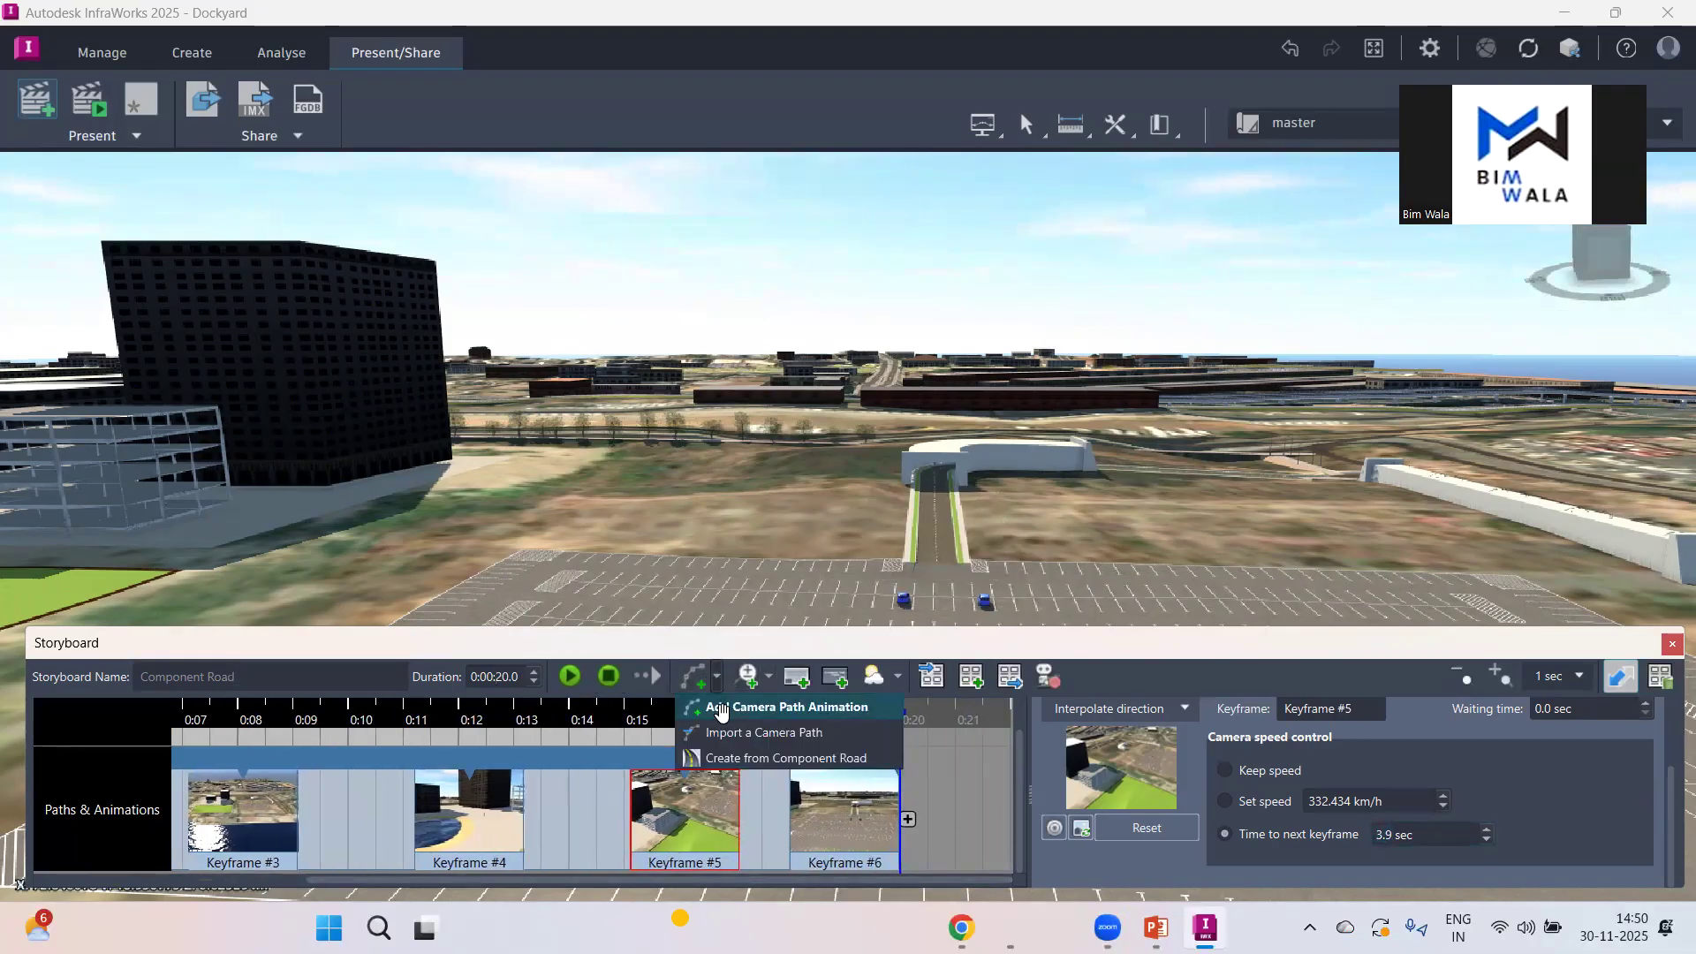
{"action": "left_click", "coordinate": [737, 755]}
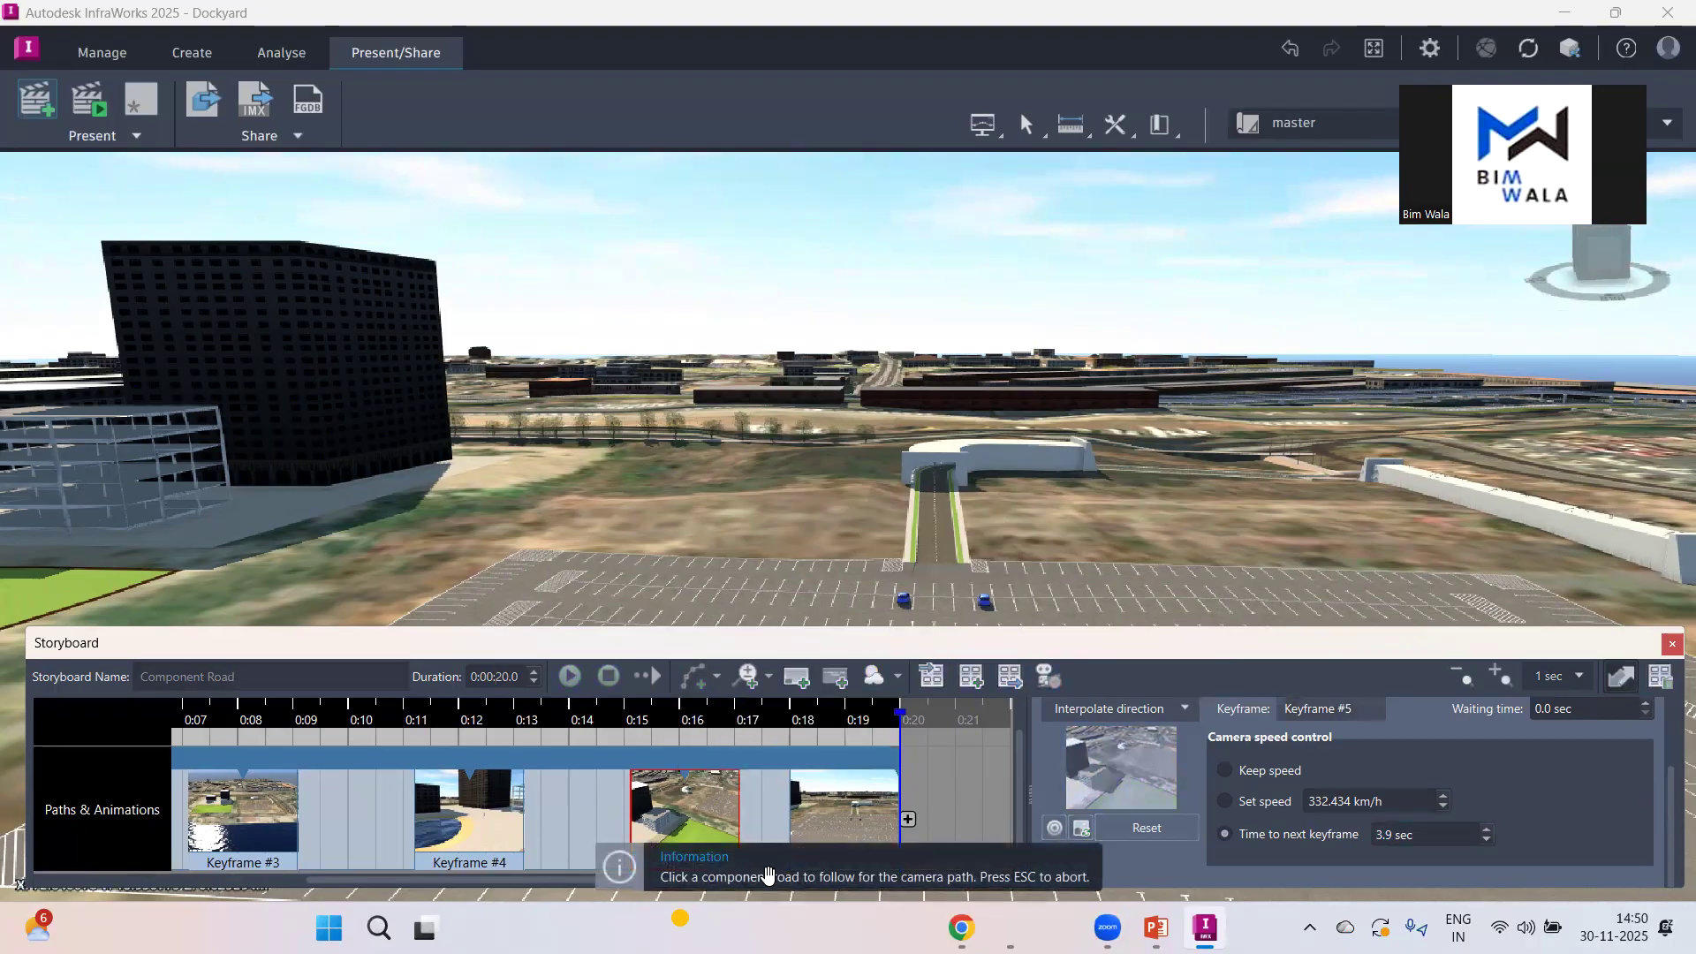
{"action": "key", "text": "ctrl"}
{"action": "key", "text": "ctrl"}
{"action": "key", "text": "ctrl"}
{"action": "key", "text": "ctrl"}
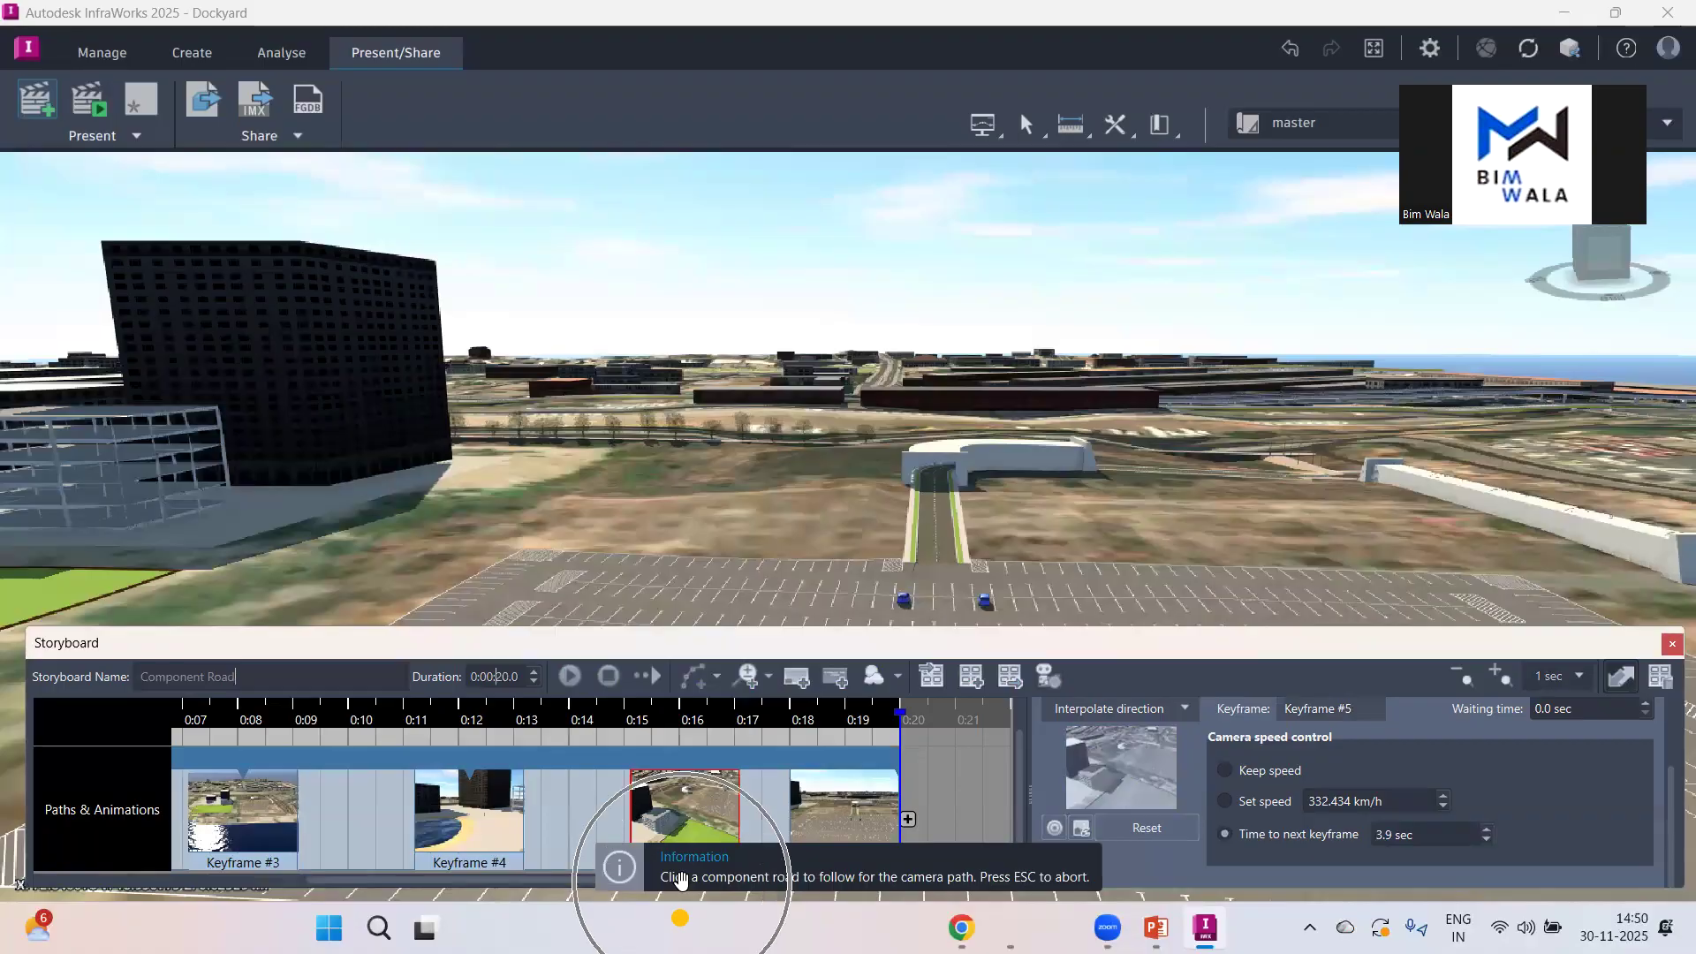
{"action": "left_click", "coordinate": [934, 537]}
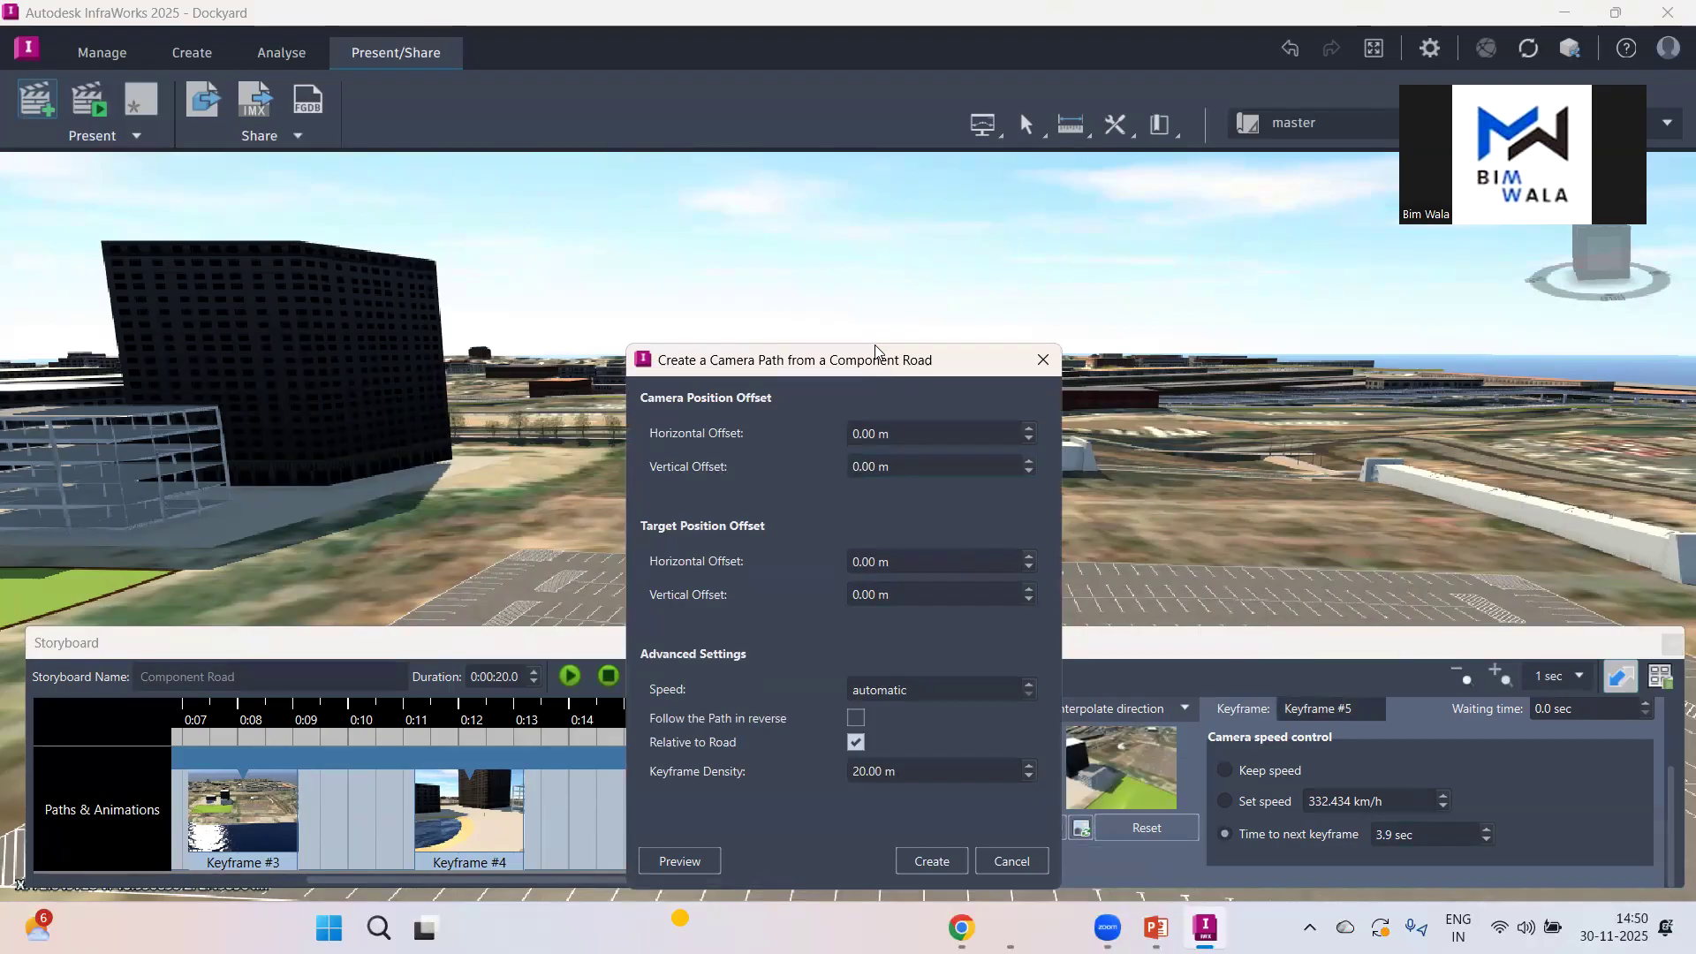
{"action": "left_click_drag", "start_coordinate": [874, 350], "coordinate": [864, 207]}
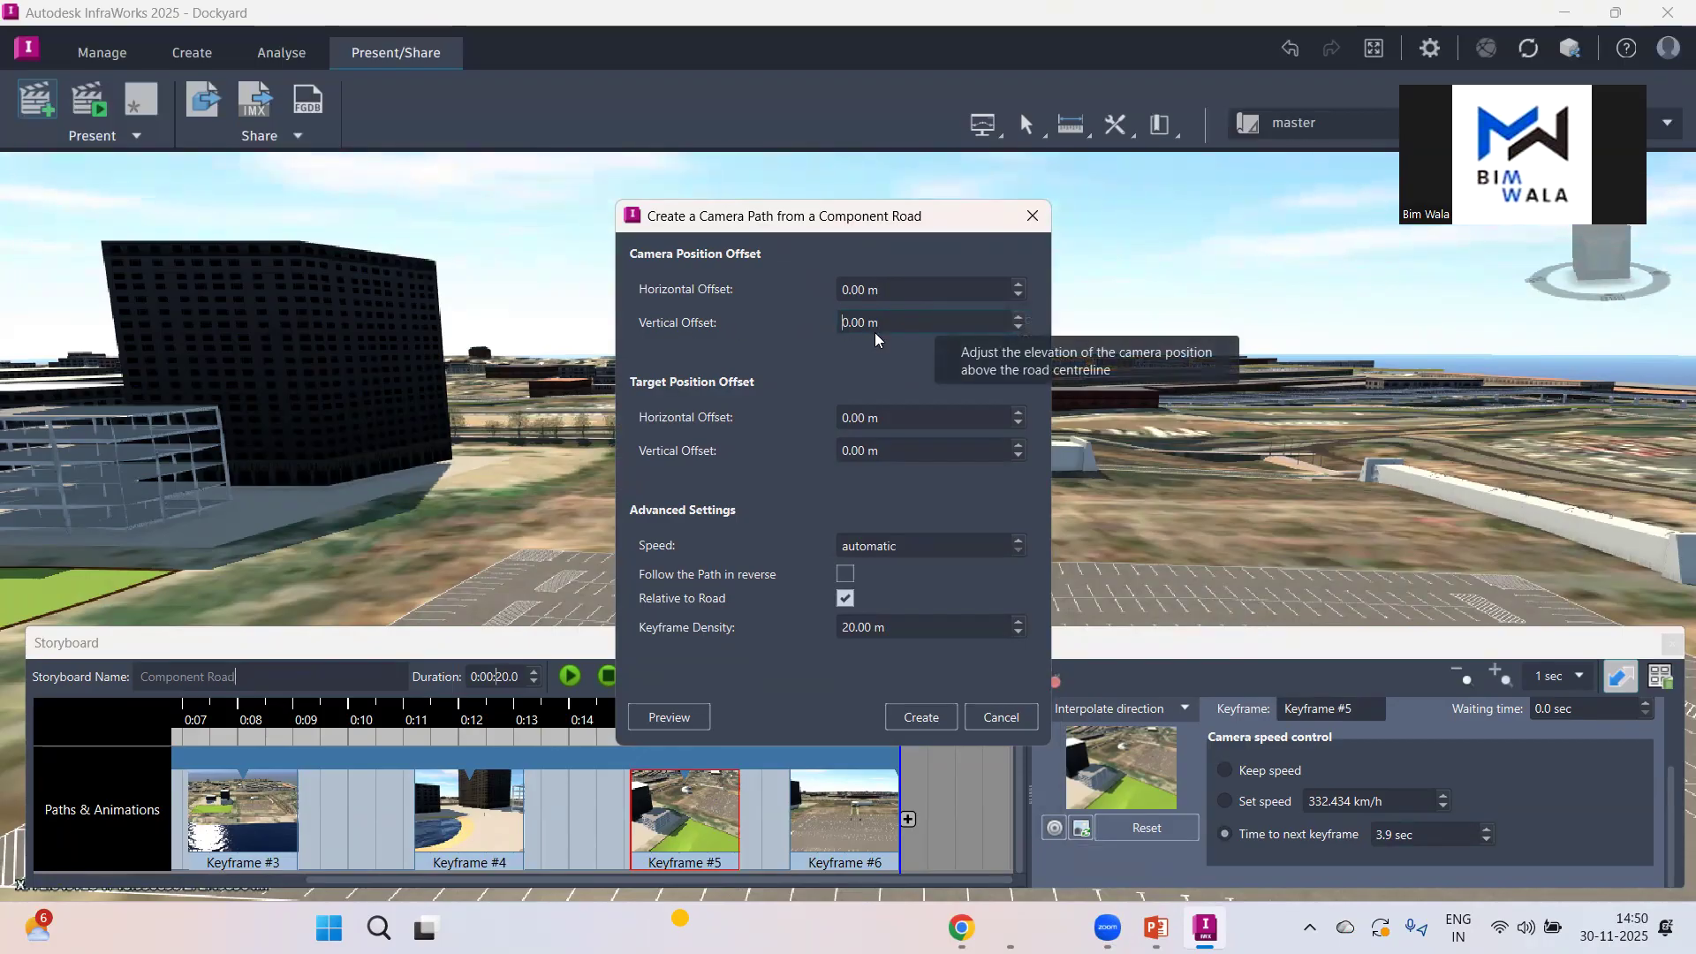
Step: Set the vertical offset of the camera position to 1.2 m
{"action": "key", "text": "Delete"}
{"action": "key", "text": "Delete"}
{"action": "key", "text": "Delete"}
{"action": "key", "text": "Delete"}
{"action": "key", "text": "Delete"}
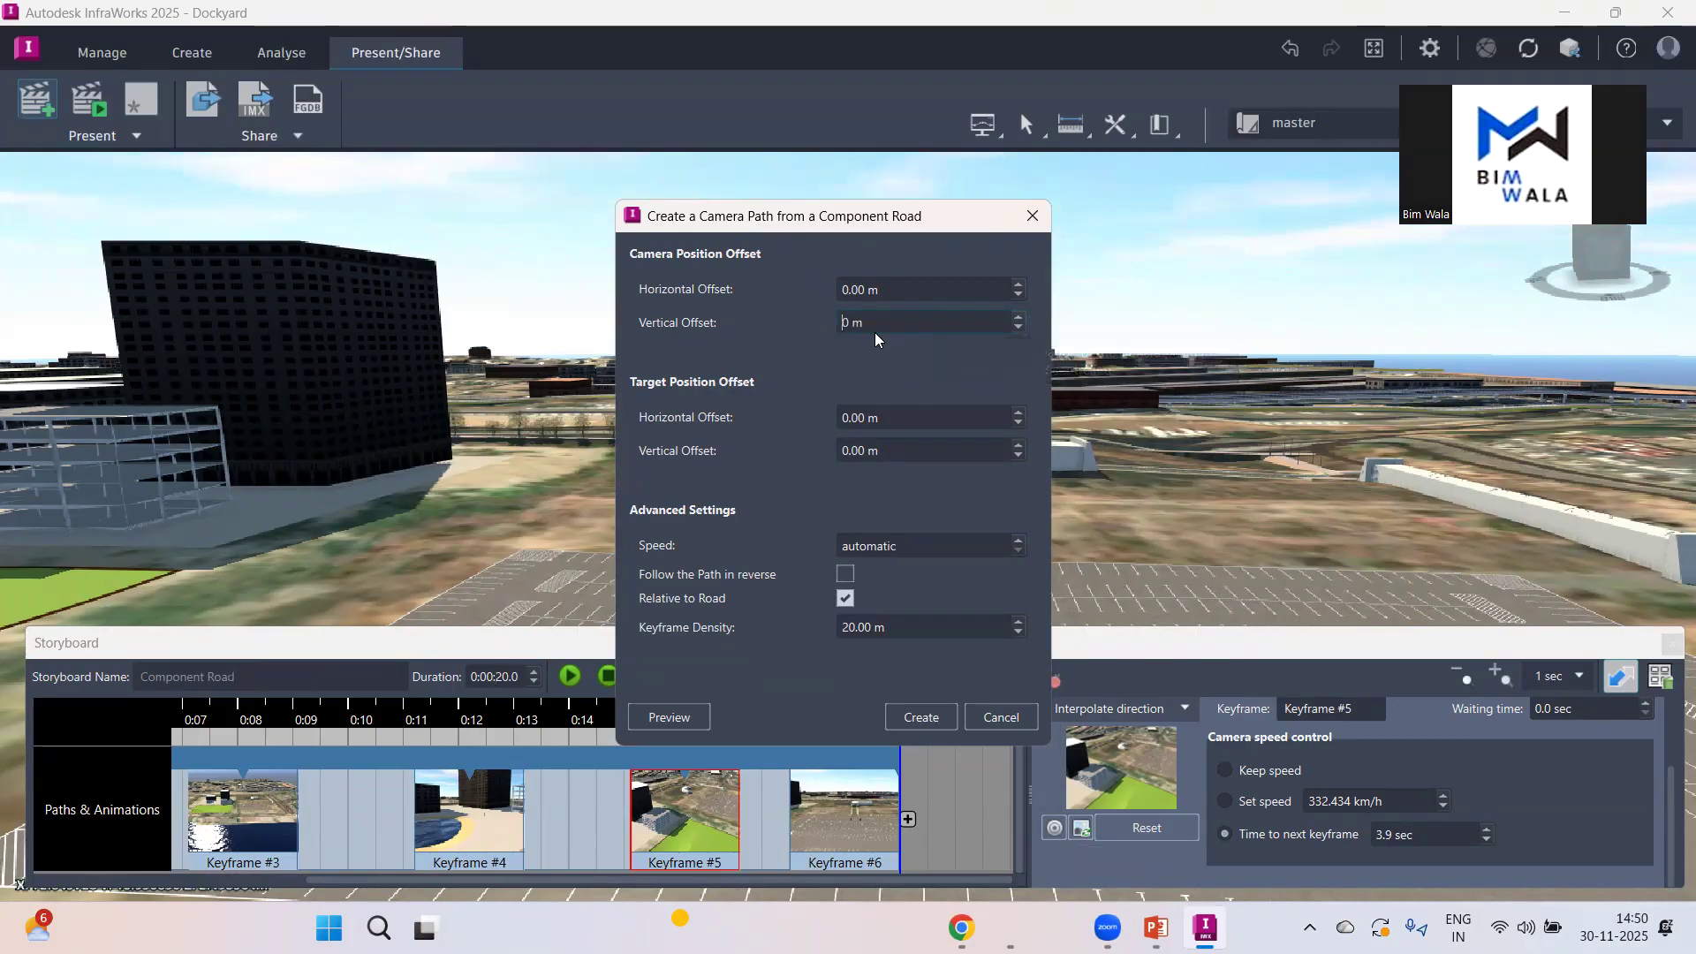
{"action": "type", "text": "1.2"}
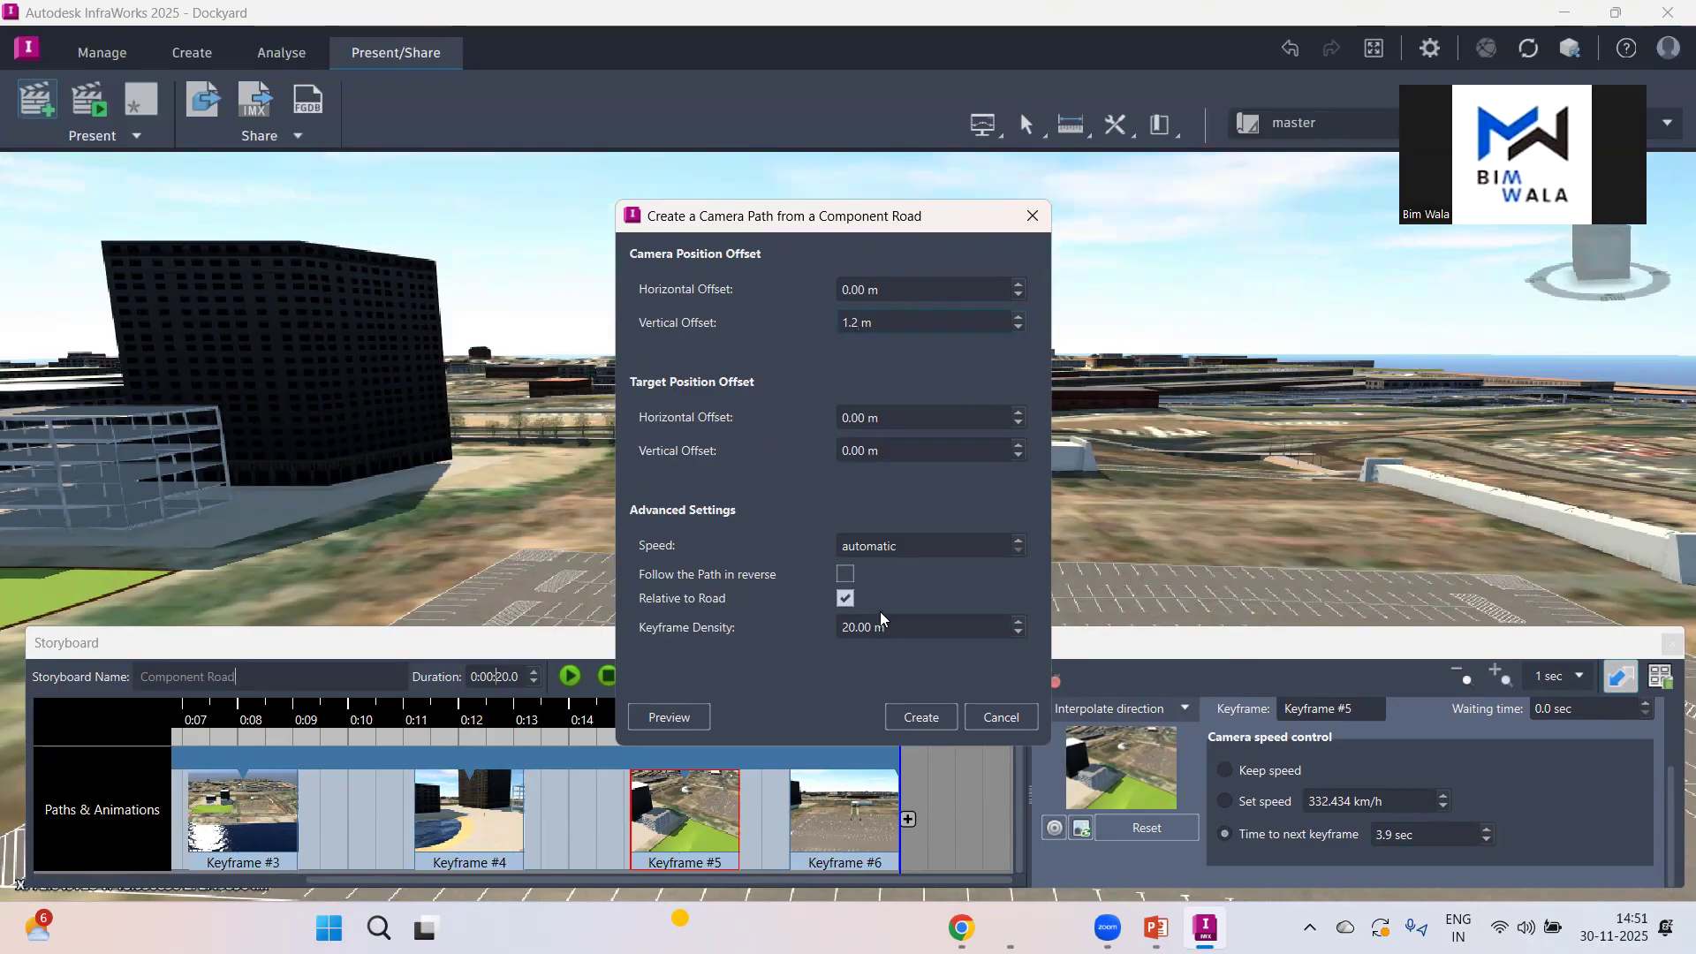
{"action": "left_click", "coordinate": [1018, 542]}
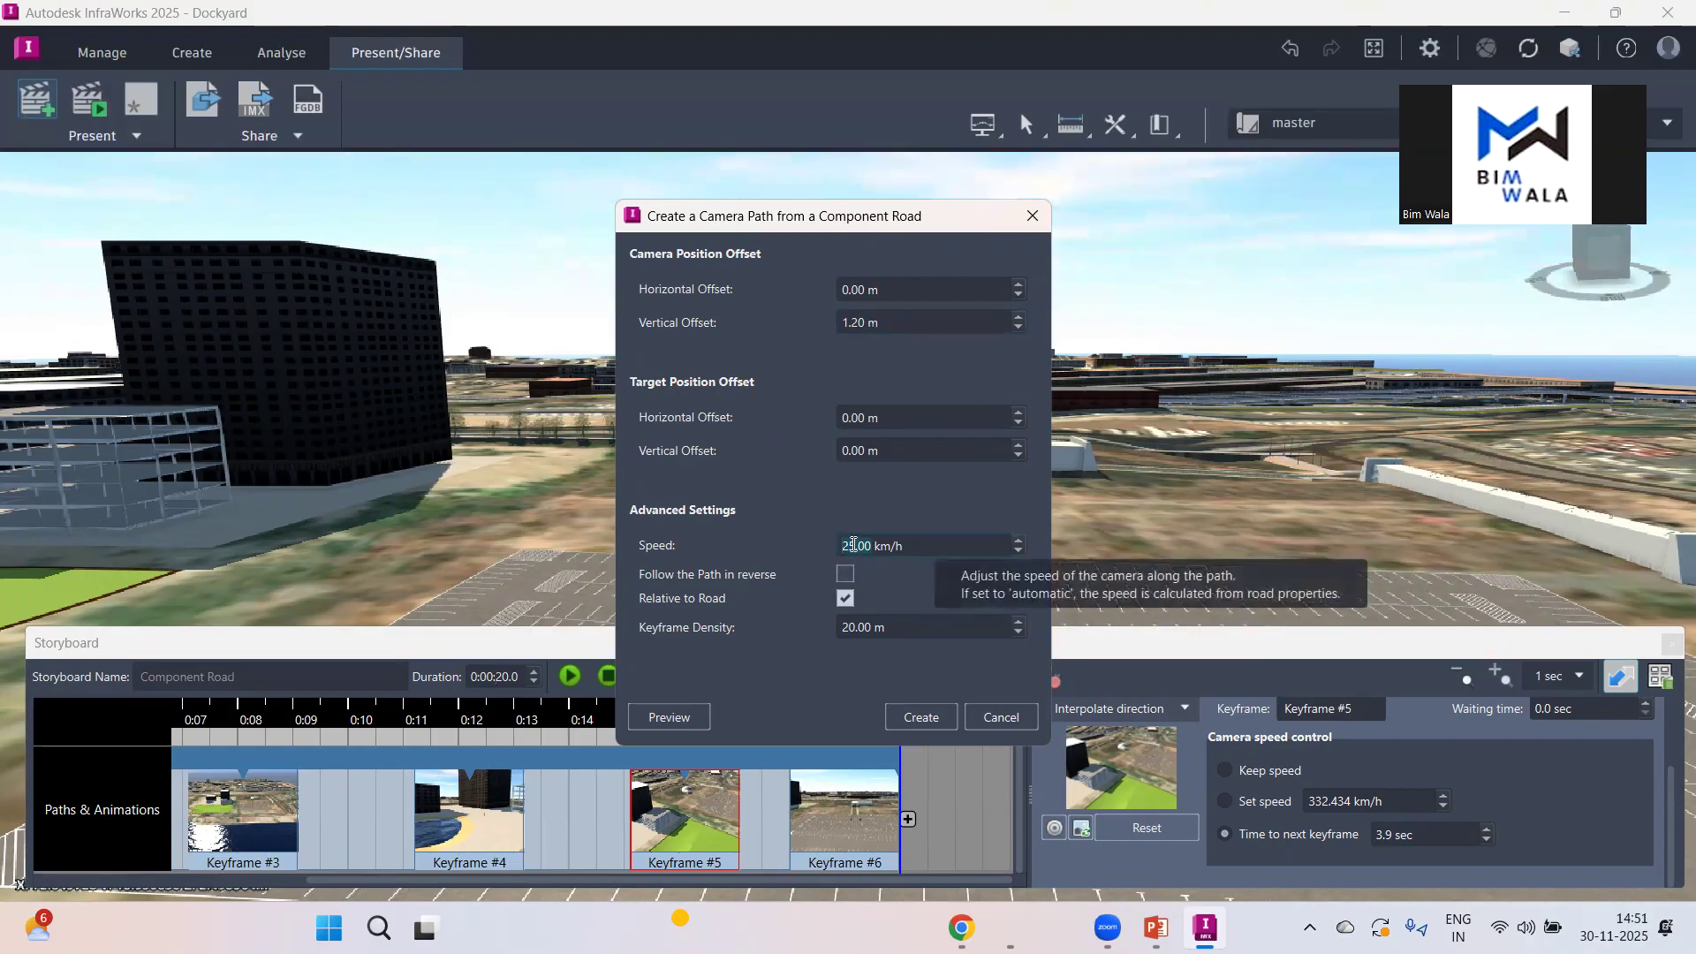
{"action": "left_click", "coordinate": [1018, 541]}
{"action": "left_click", "coordinate": [1019, 551]}
{"action": "left_click", "coordinate": [1020, 551]}
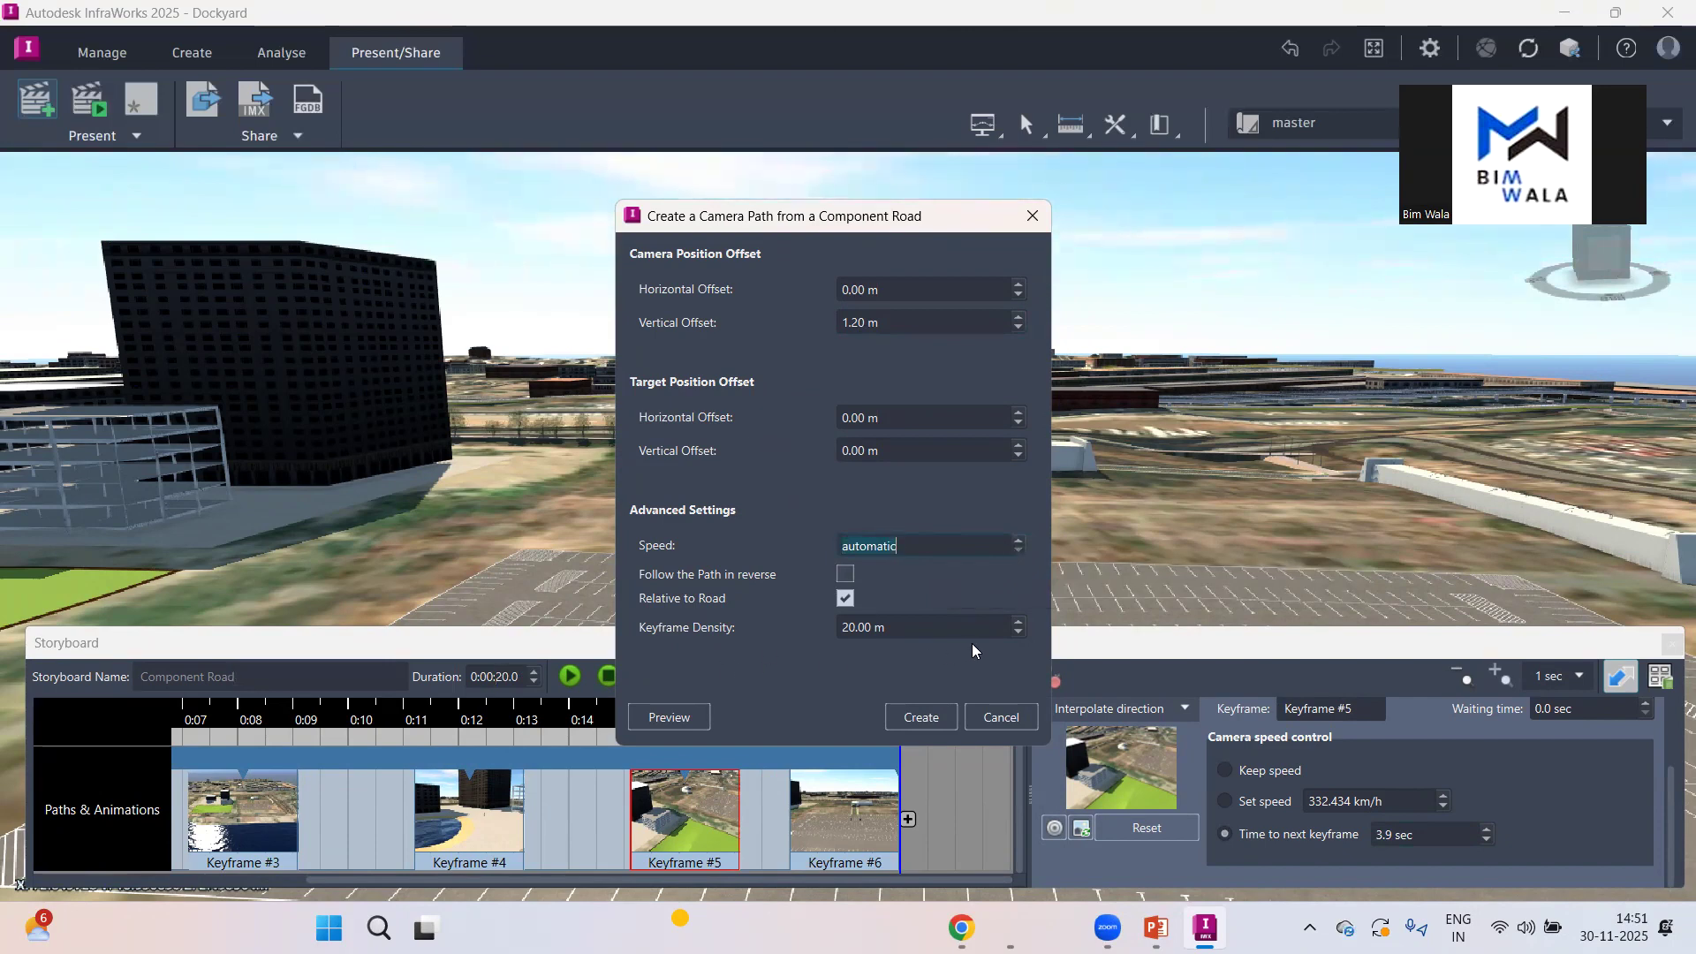
Step: Set the keyframe density to 30 m and create the camera path along the tunnel road
{"action": "left_click", "coordinate": [1018, 622]}
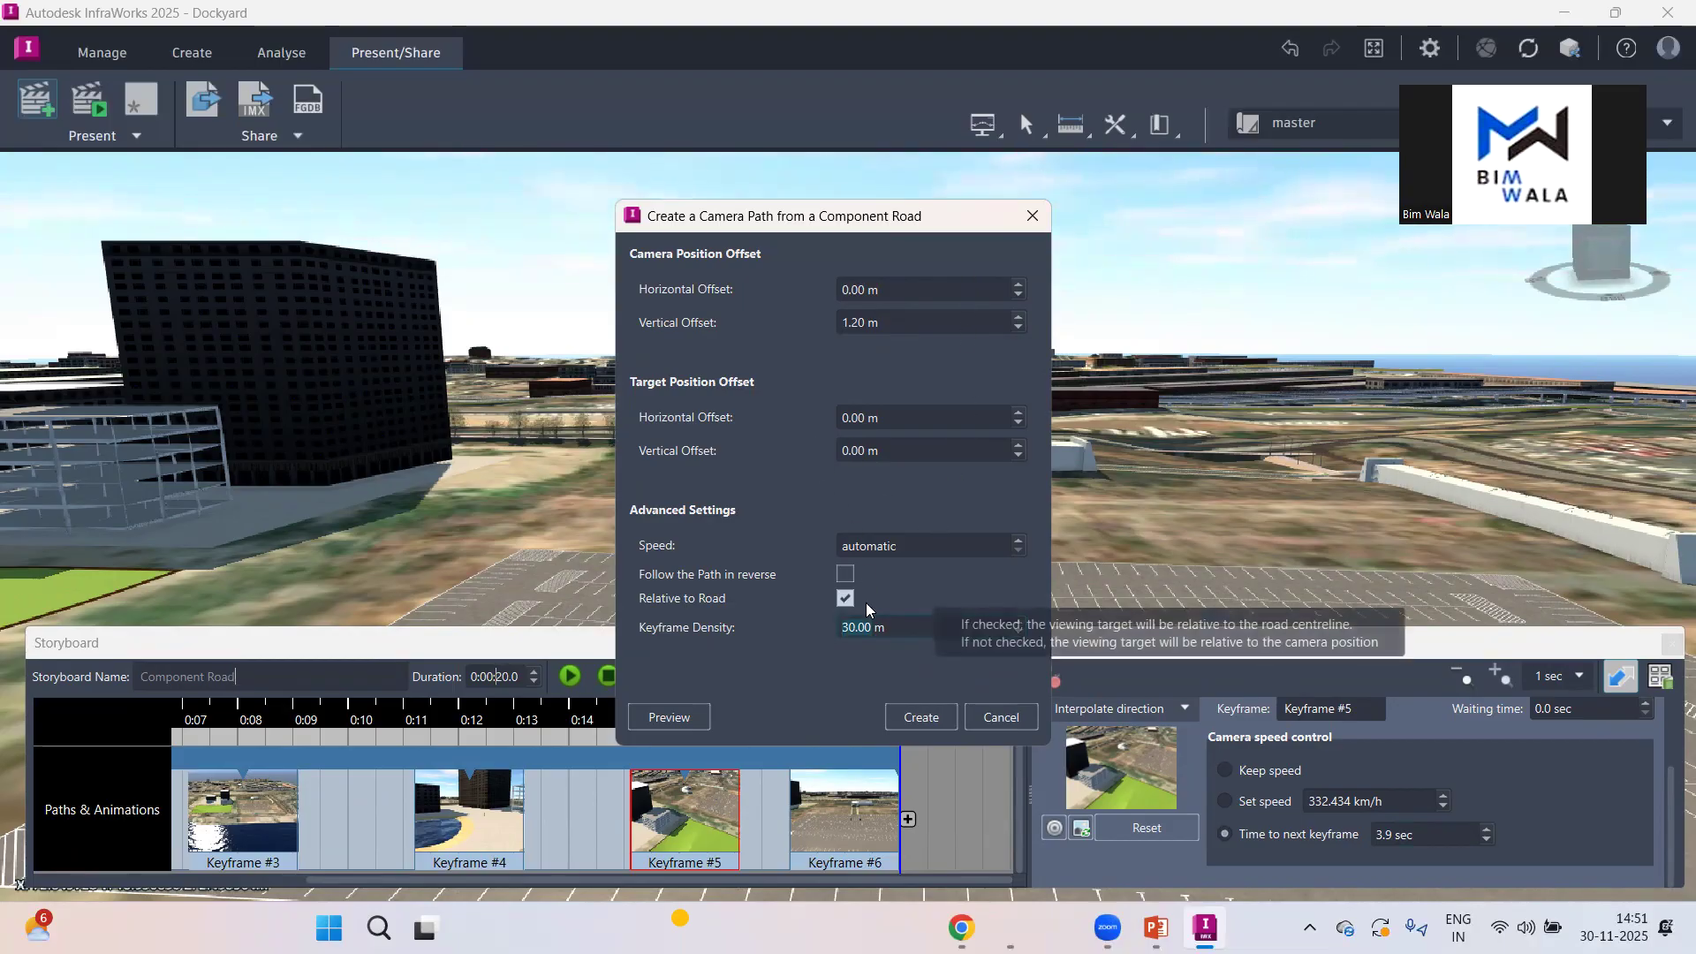
{"action": "left_click", "coordinate": [941, 723]}
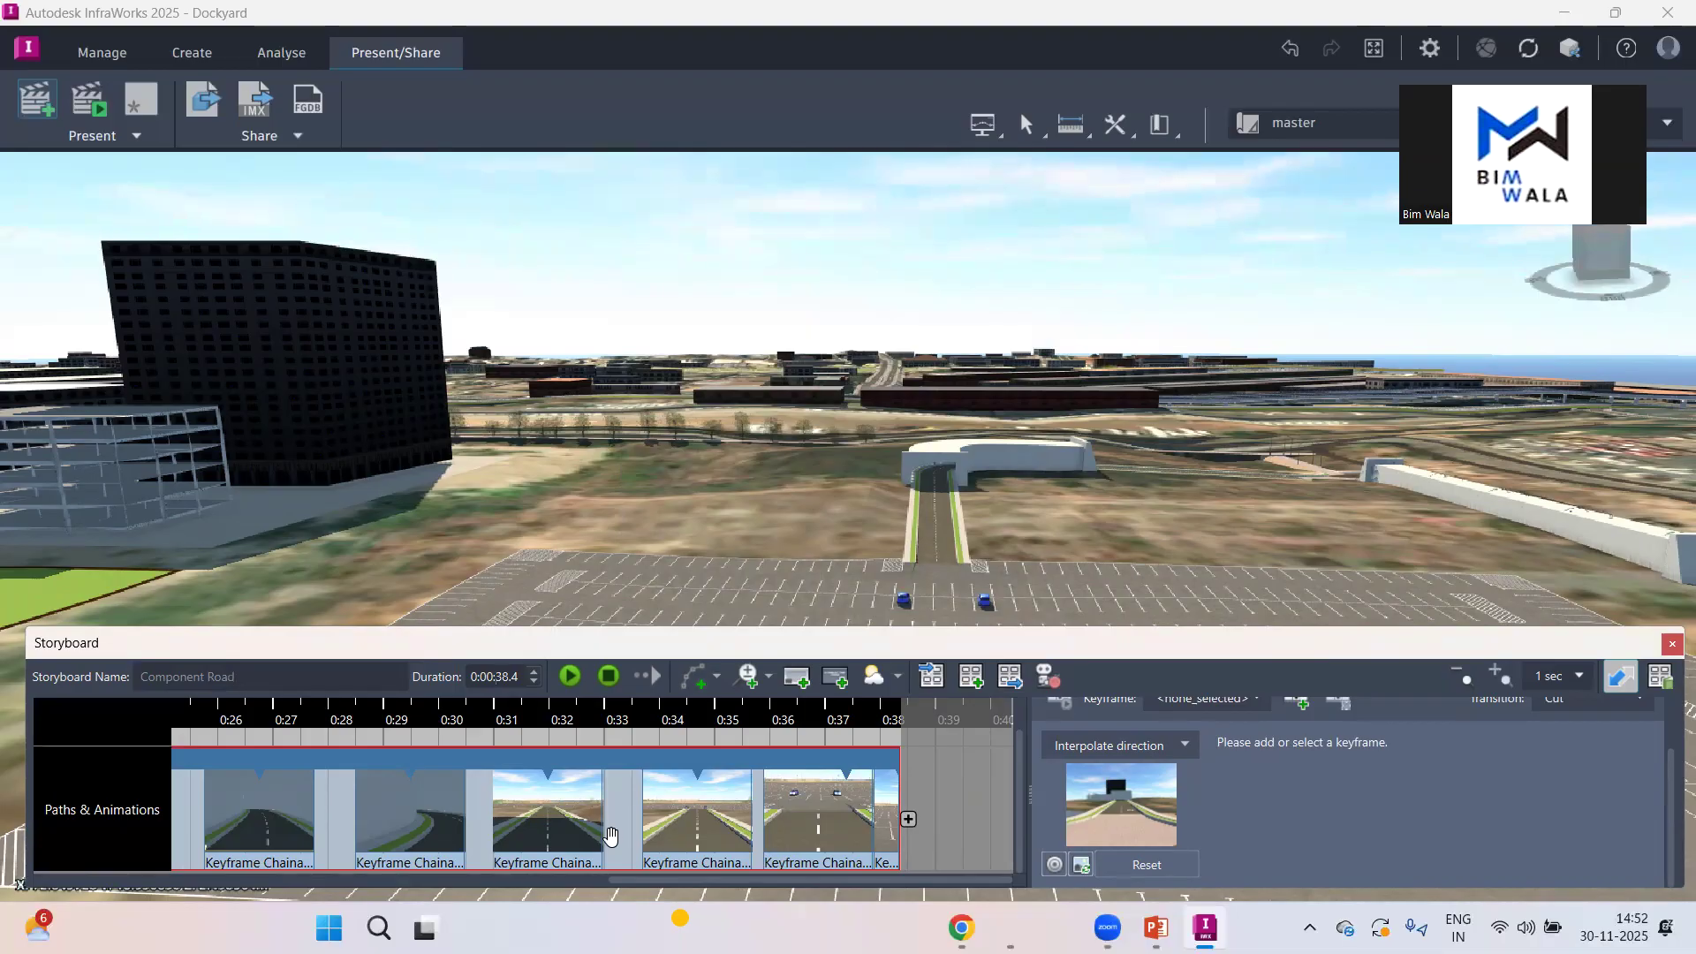
Step: Play the storyboard from the start to check the new tunnel road camera path
{"action": "left_click_drag", "start_coordinate": [626, 890], "coordinate": [70, 870]}
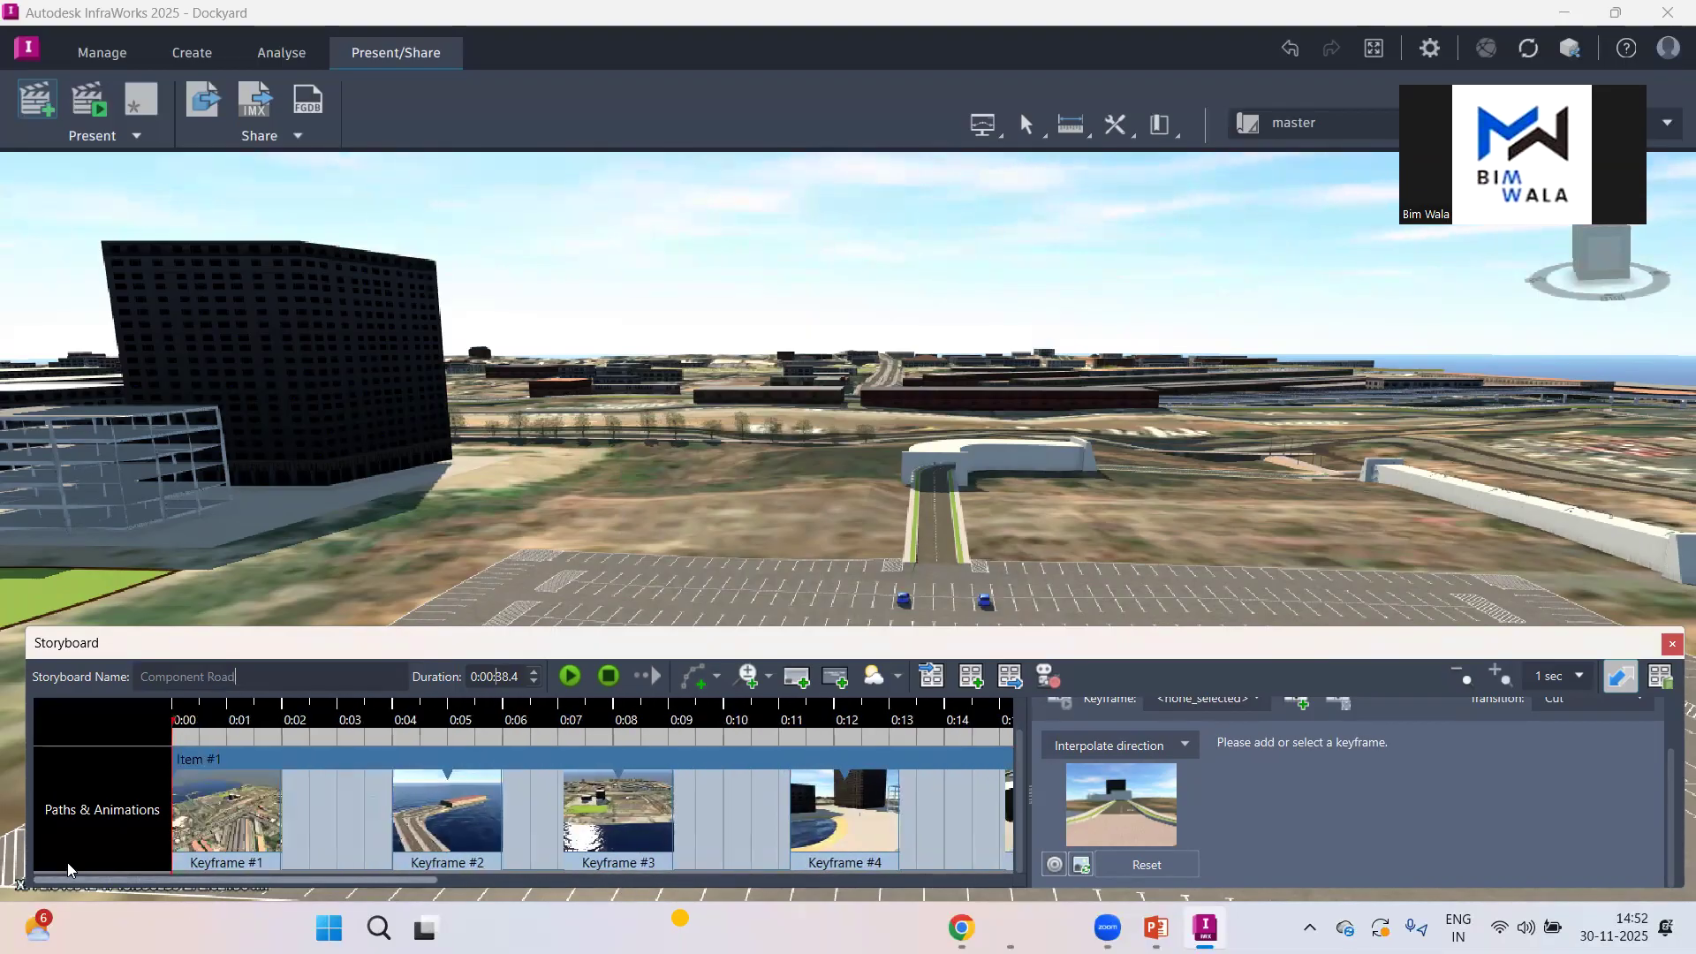
{"action": "left_click", "coordinate": [570, 674]}
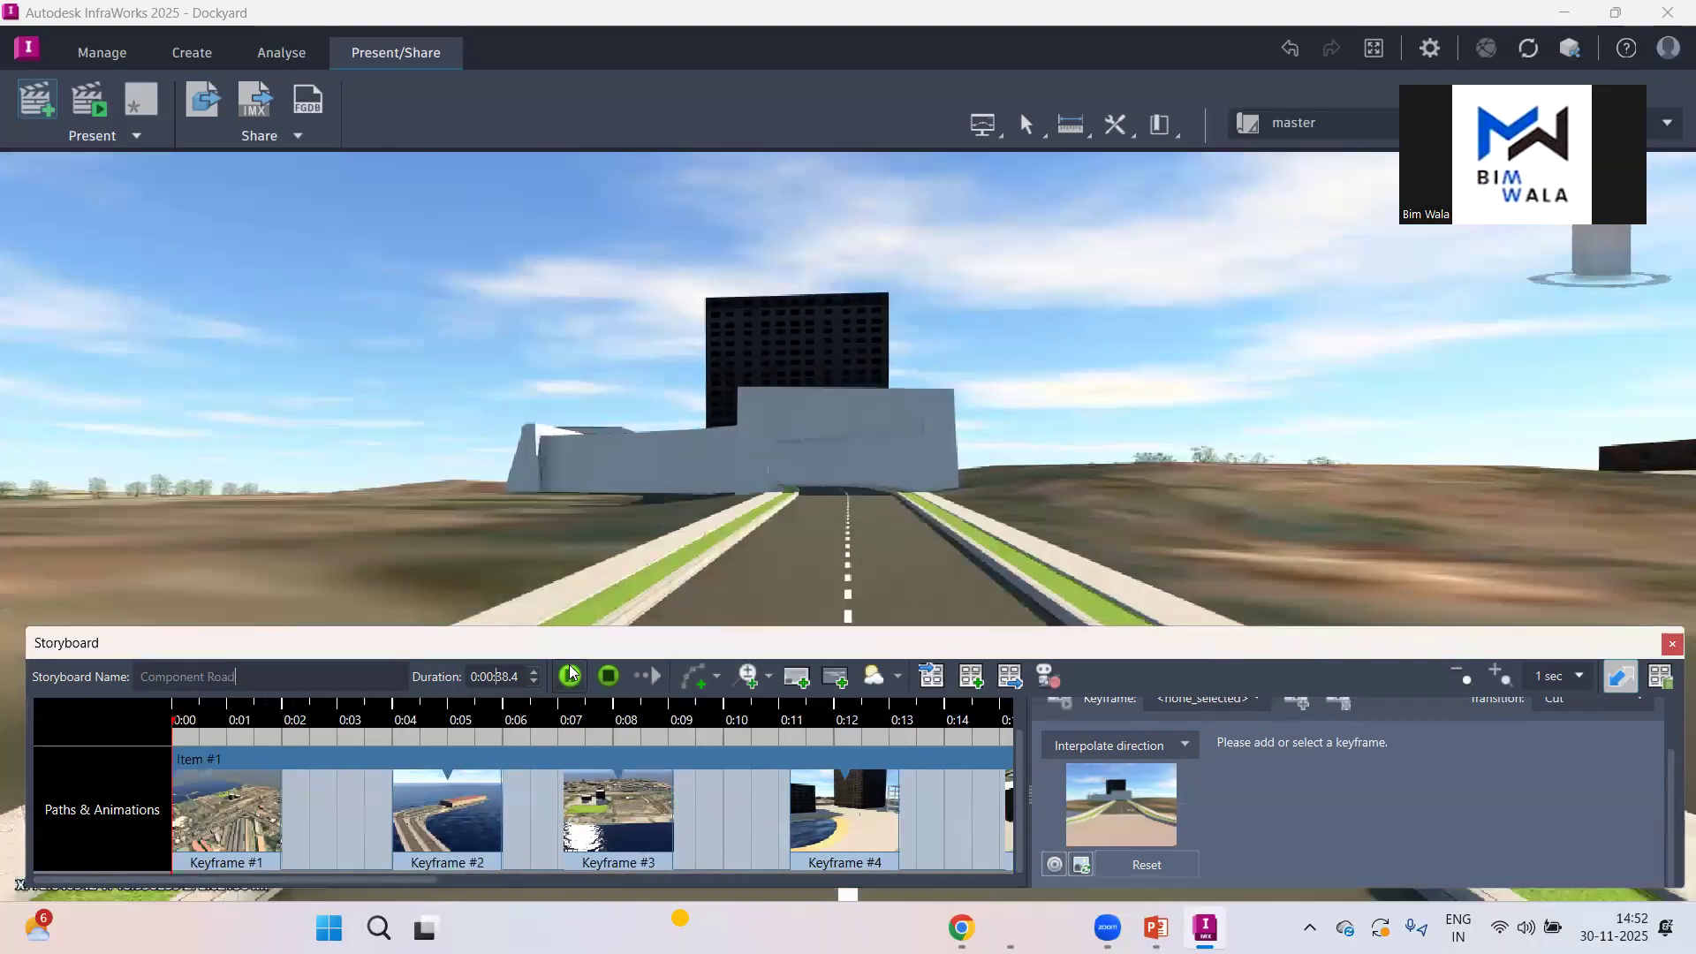
{"action": "left_click", "coordinate": [614, 677]}
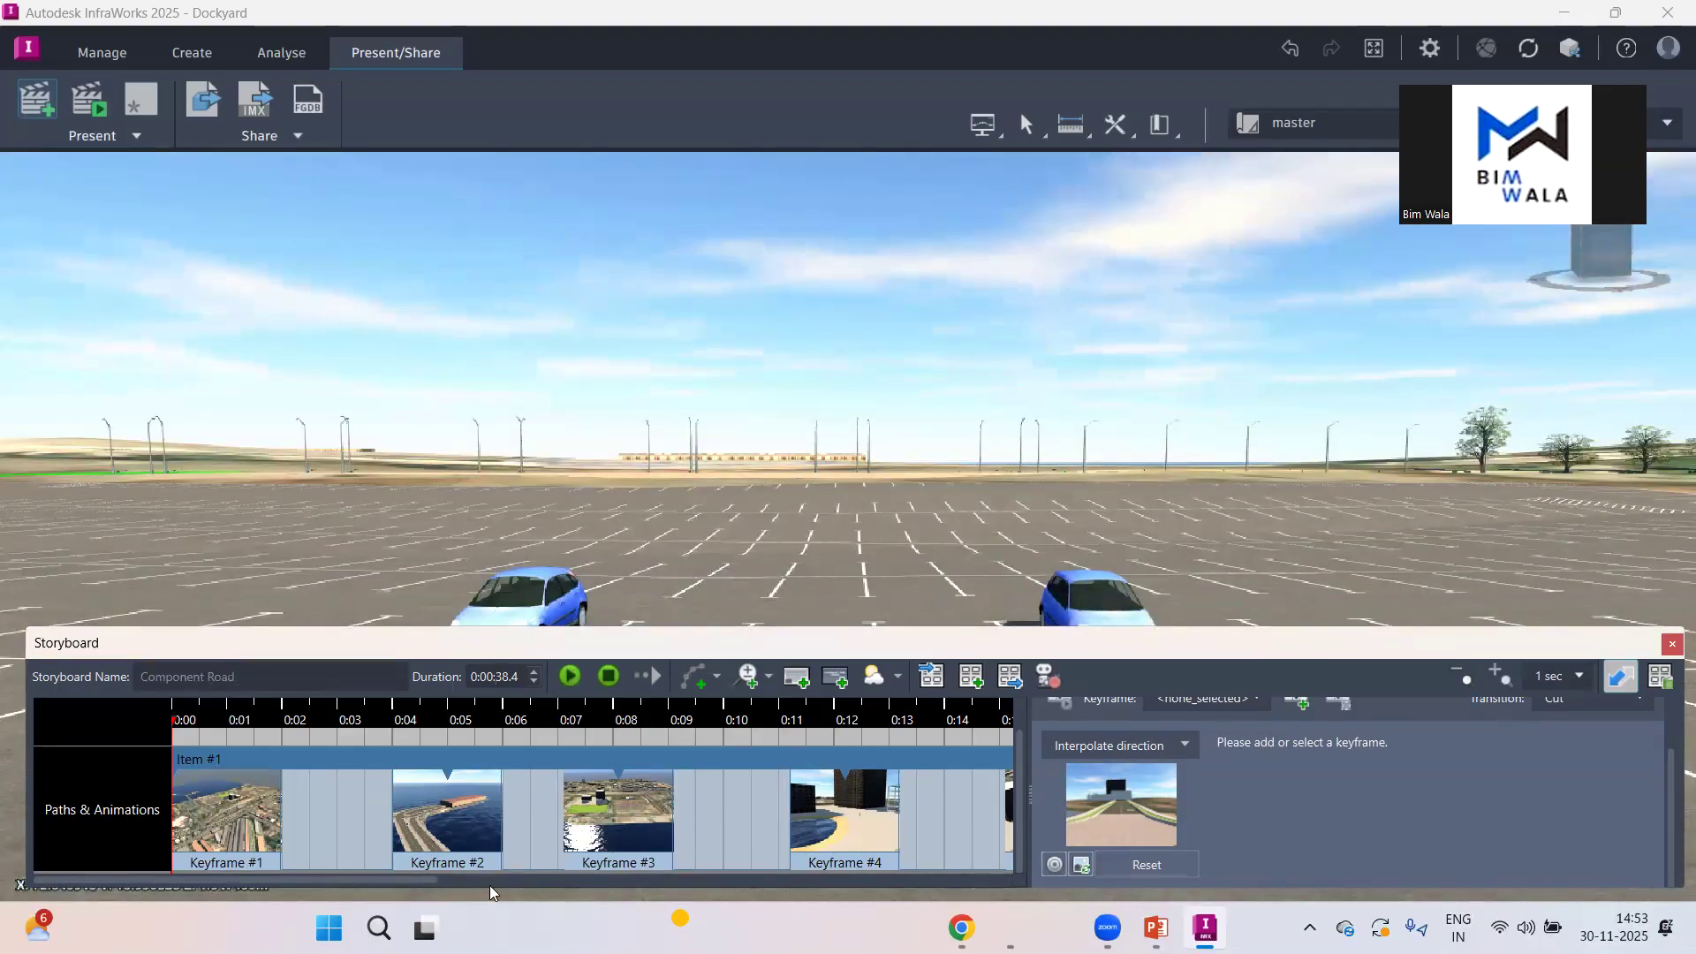
Step: Start another camera path from a component road at the storyboard's end, using the road beyond the parking lot
{"action": "left_click_drag", "start_coordinate": [405, 879], "coordinate": [1007, 833]}
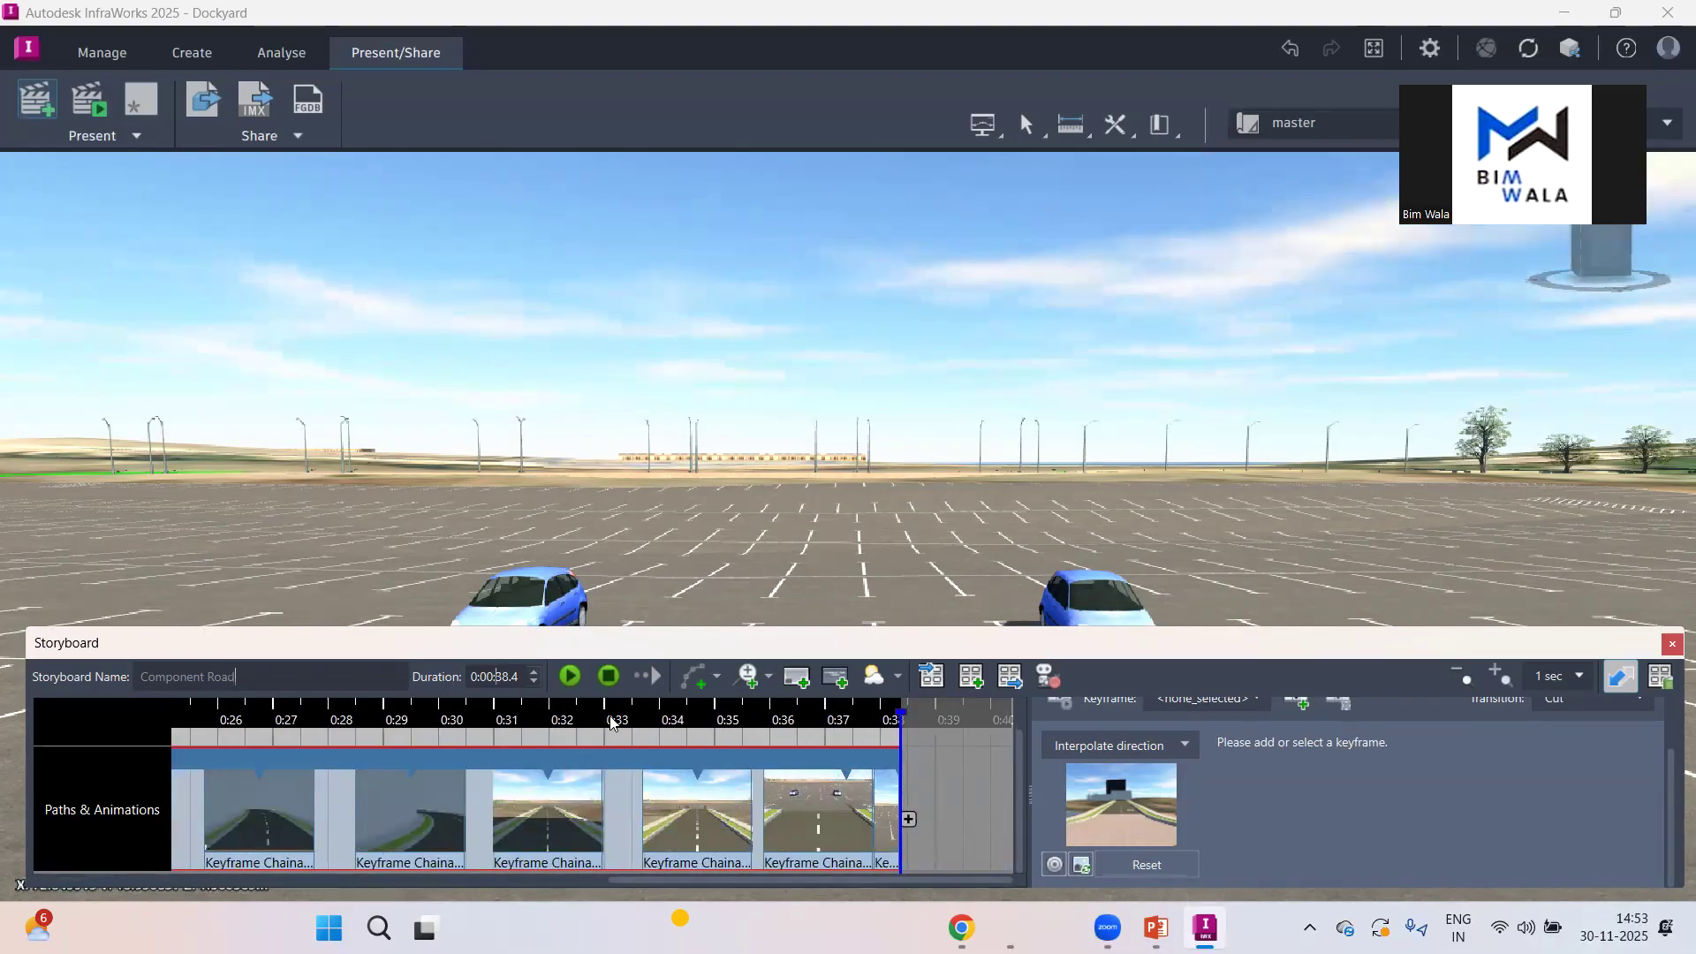
{"action": "left_click", "coordinate": [716, 678]}
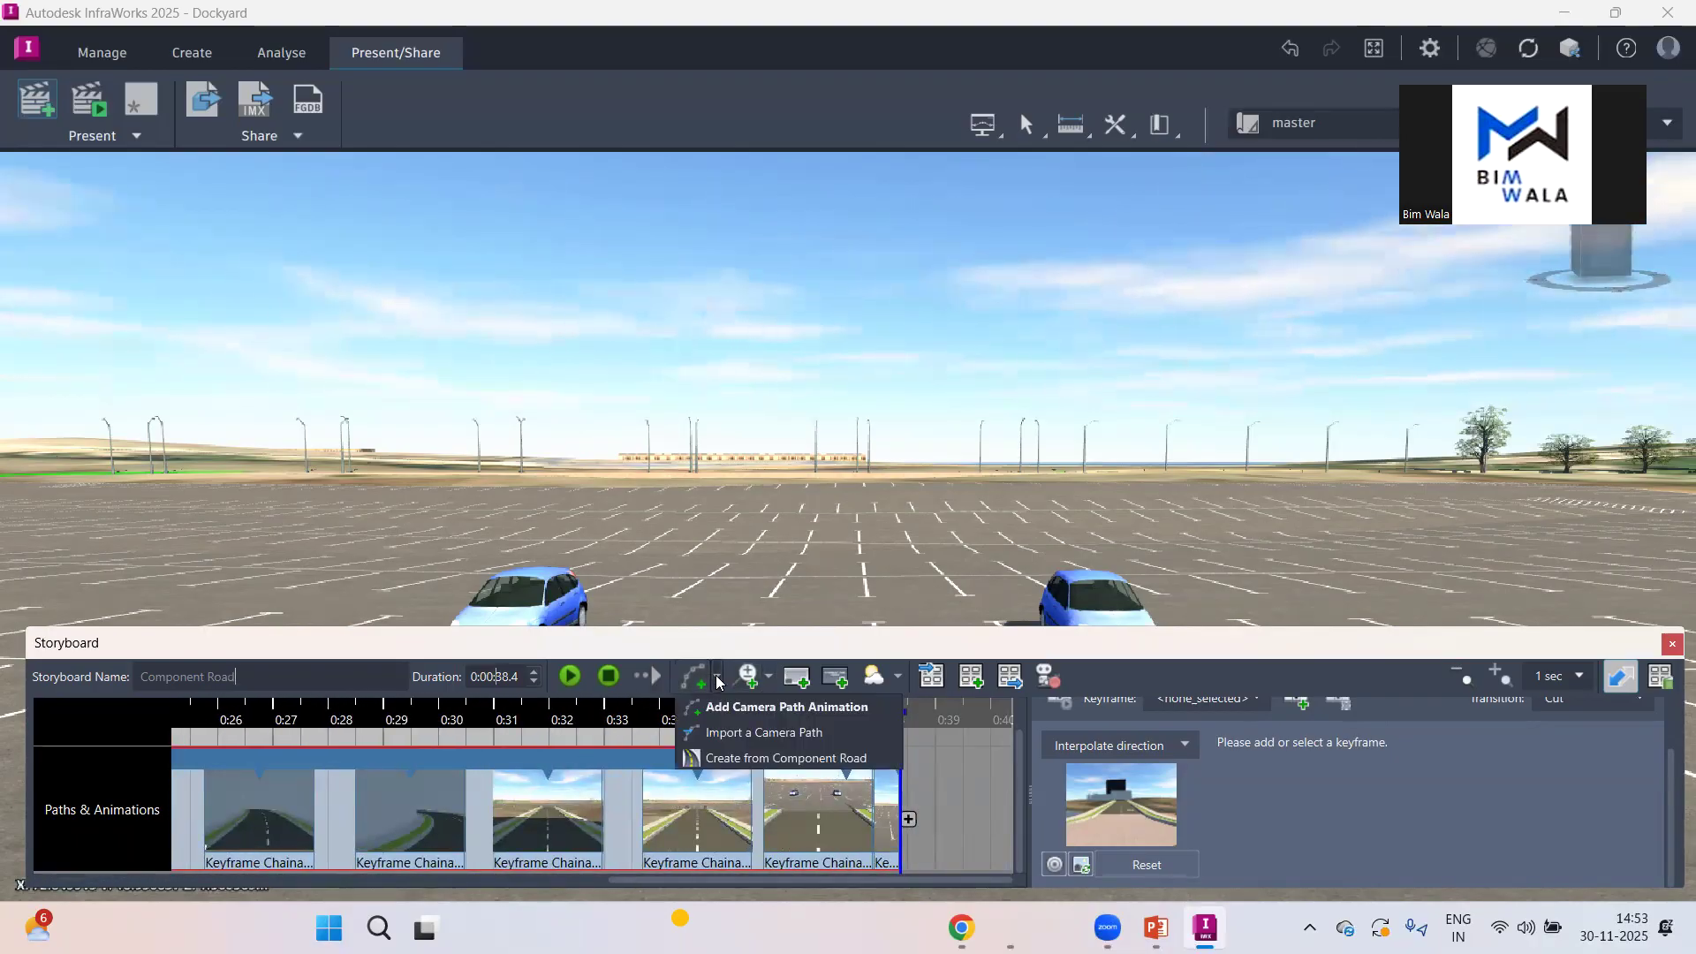
{"action": "left_click", "coordinate": [757, 761]}
{"action": "scroll", "coordinate": [744, 569], "scroll_direction": "down", "scroll_amount": 2}
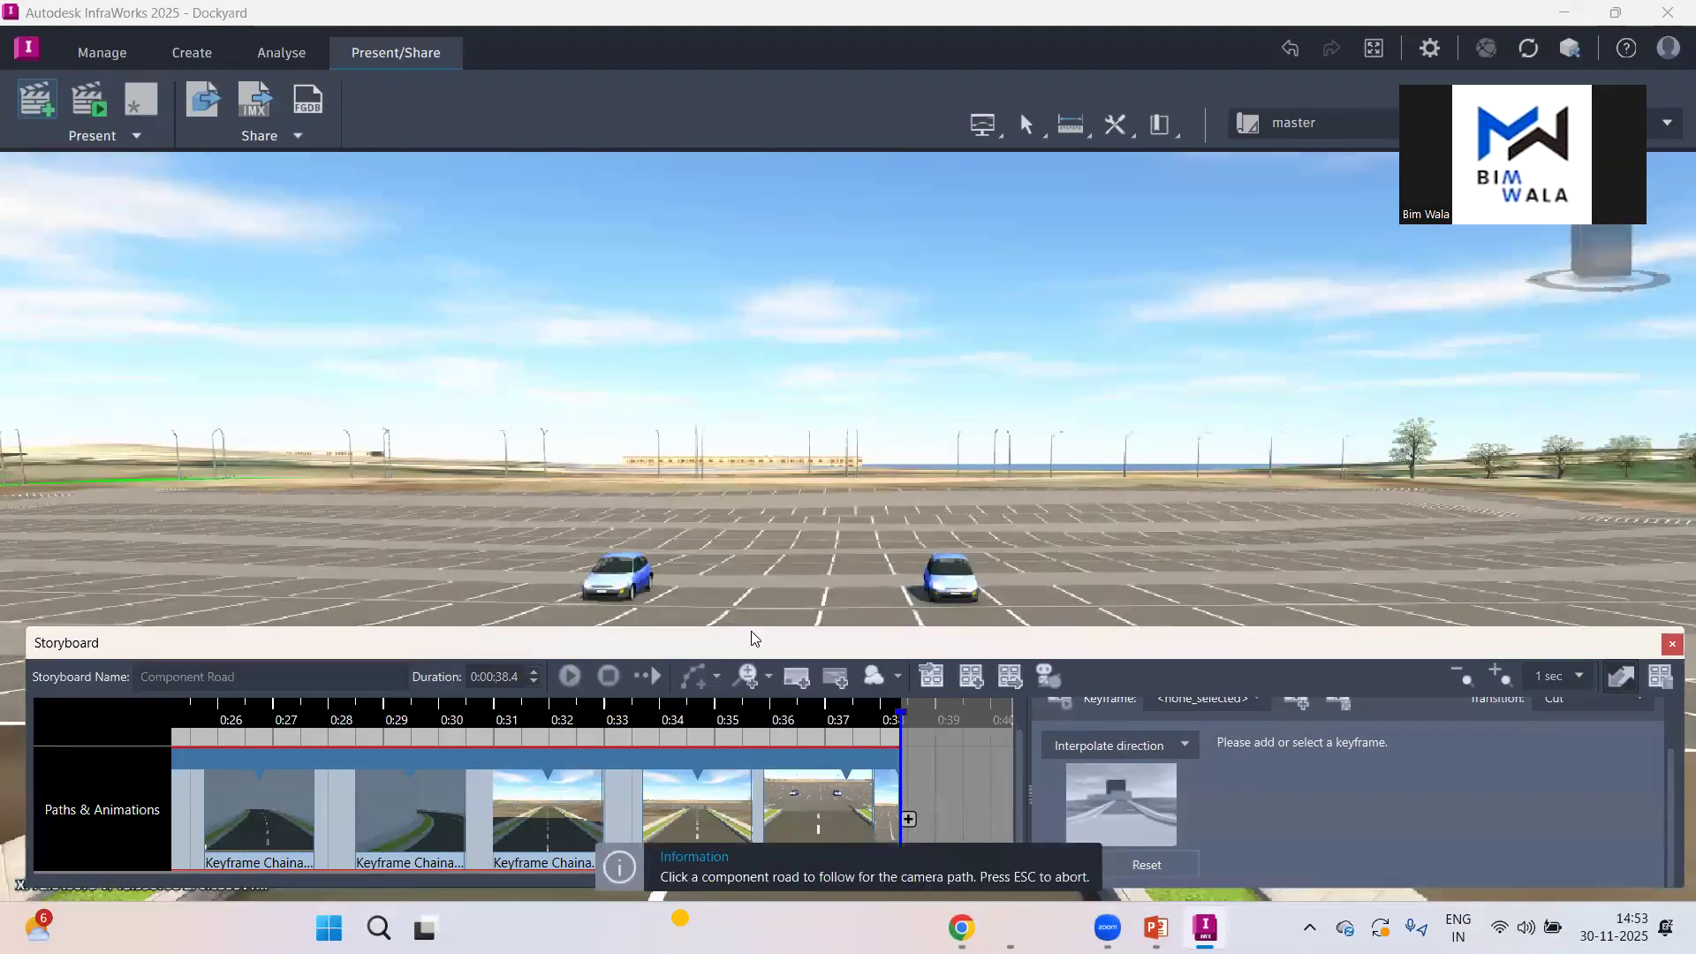
{"action": "left_click_drag", "start_coordinate": [643, 512], "coordinate": [662, 608]}
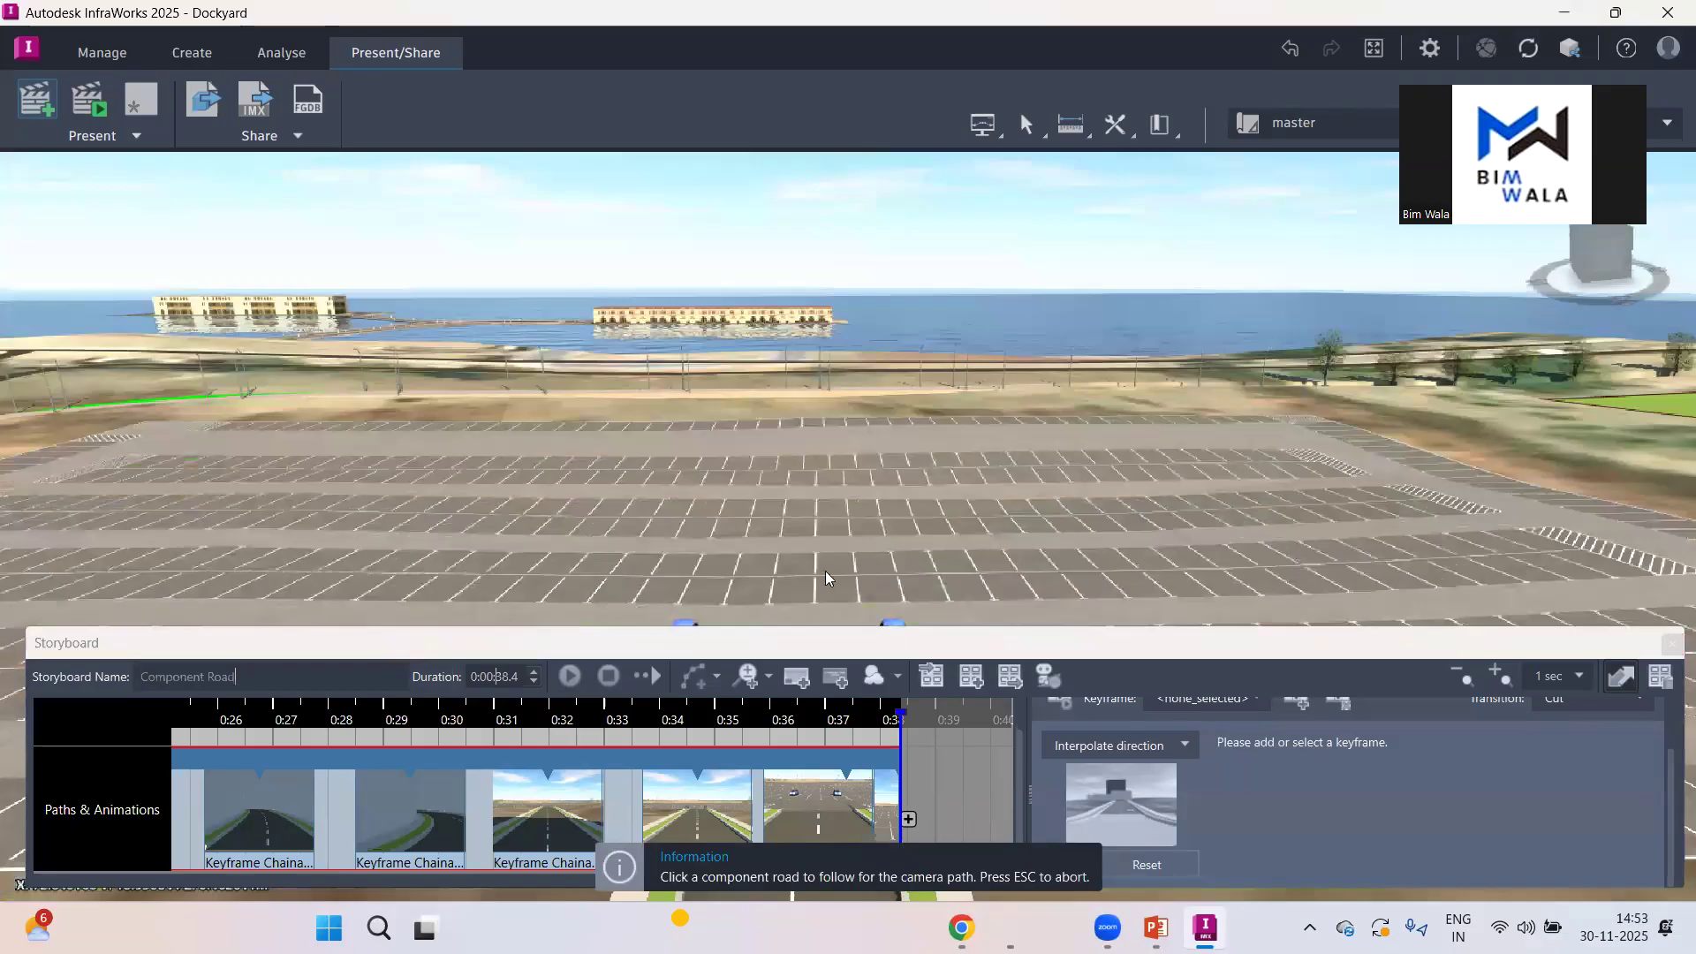
{"action": "left_click_drag", "start_coordinate": [825, 579], "coordinate": [362, 374]}
{"action": "left_click", "coordinate": [197, 356]}
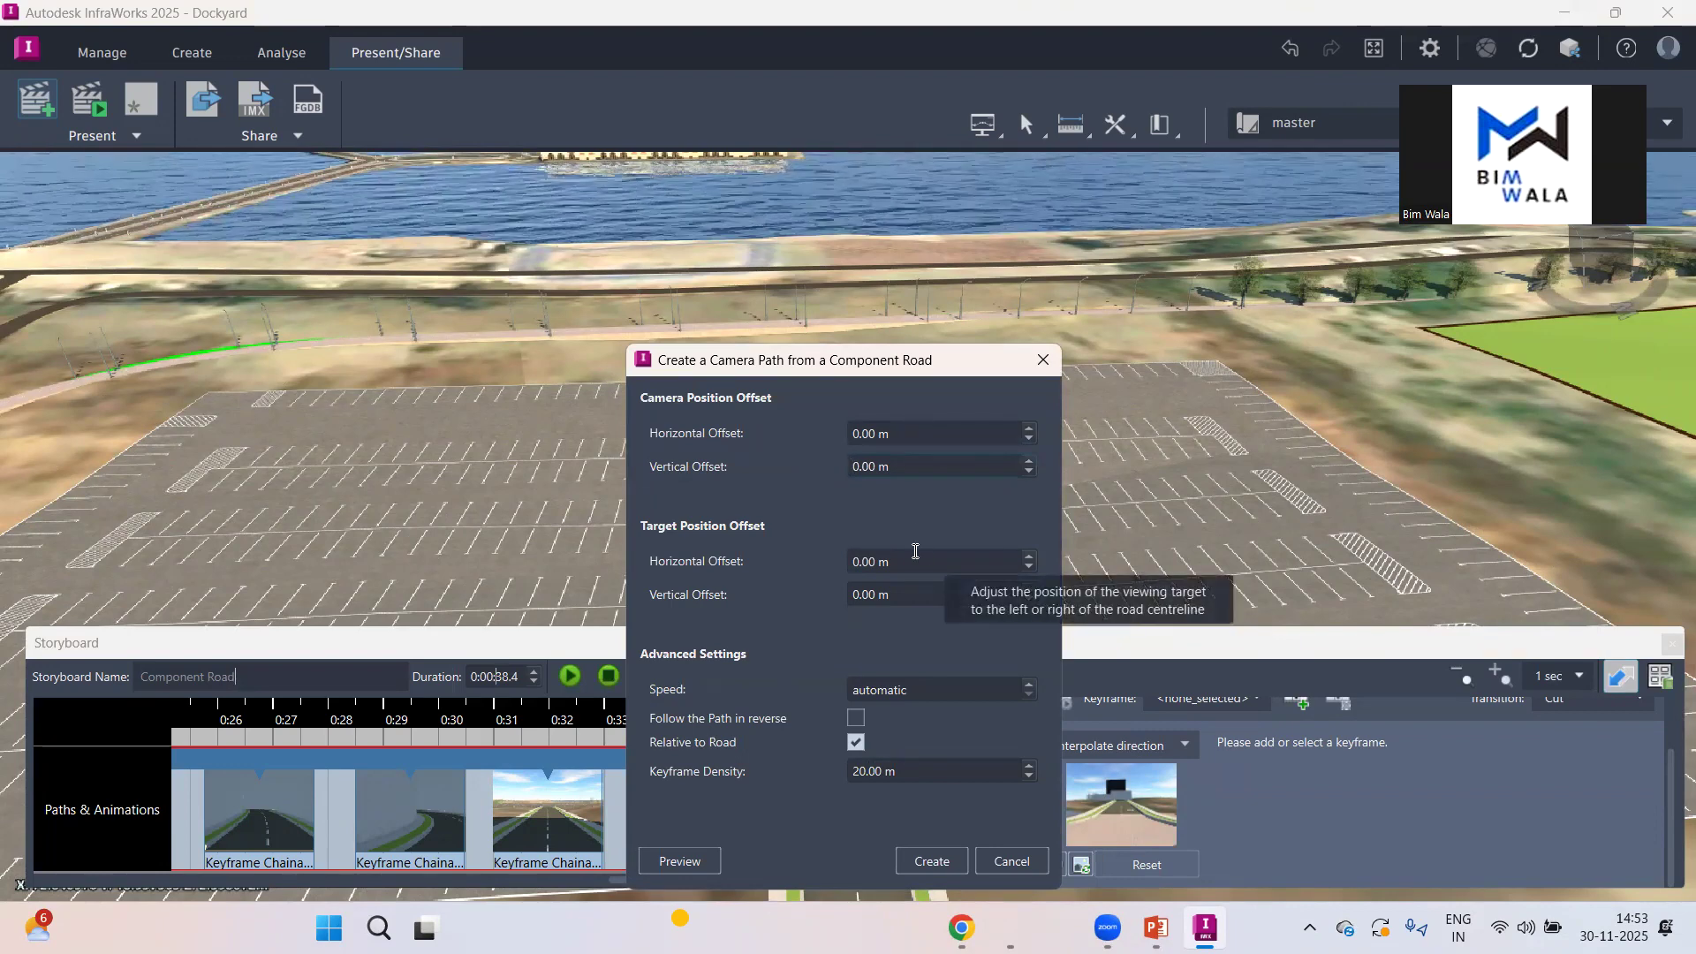
Step: Set the horizontal offsets of both the target and the camera position to 1 m and create the camera path
{"action": "left_click_drag", "start_coordinate": [912, 555], "coordinate": [787, 566]}
{"action": "type", "text": "1"}
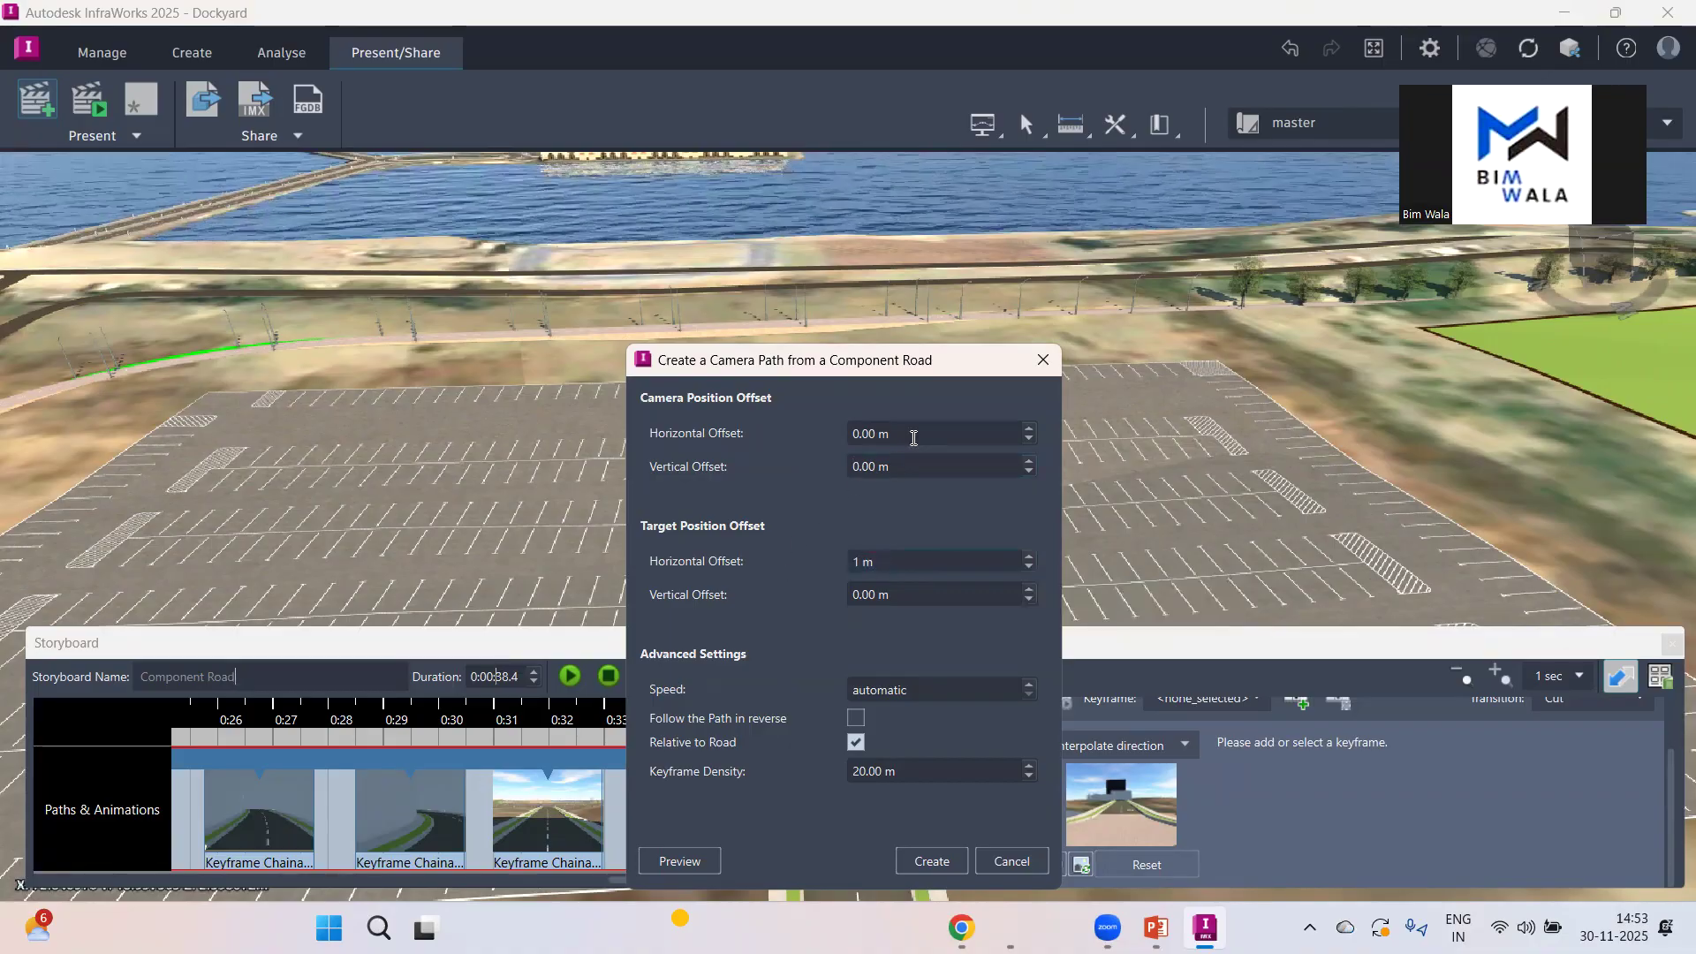
{"action": "left_click_drag", "start_coordinate": [883, 434], "coordinate": [825, 447]}
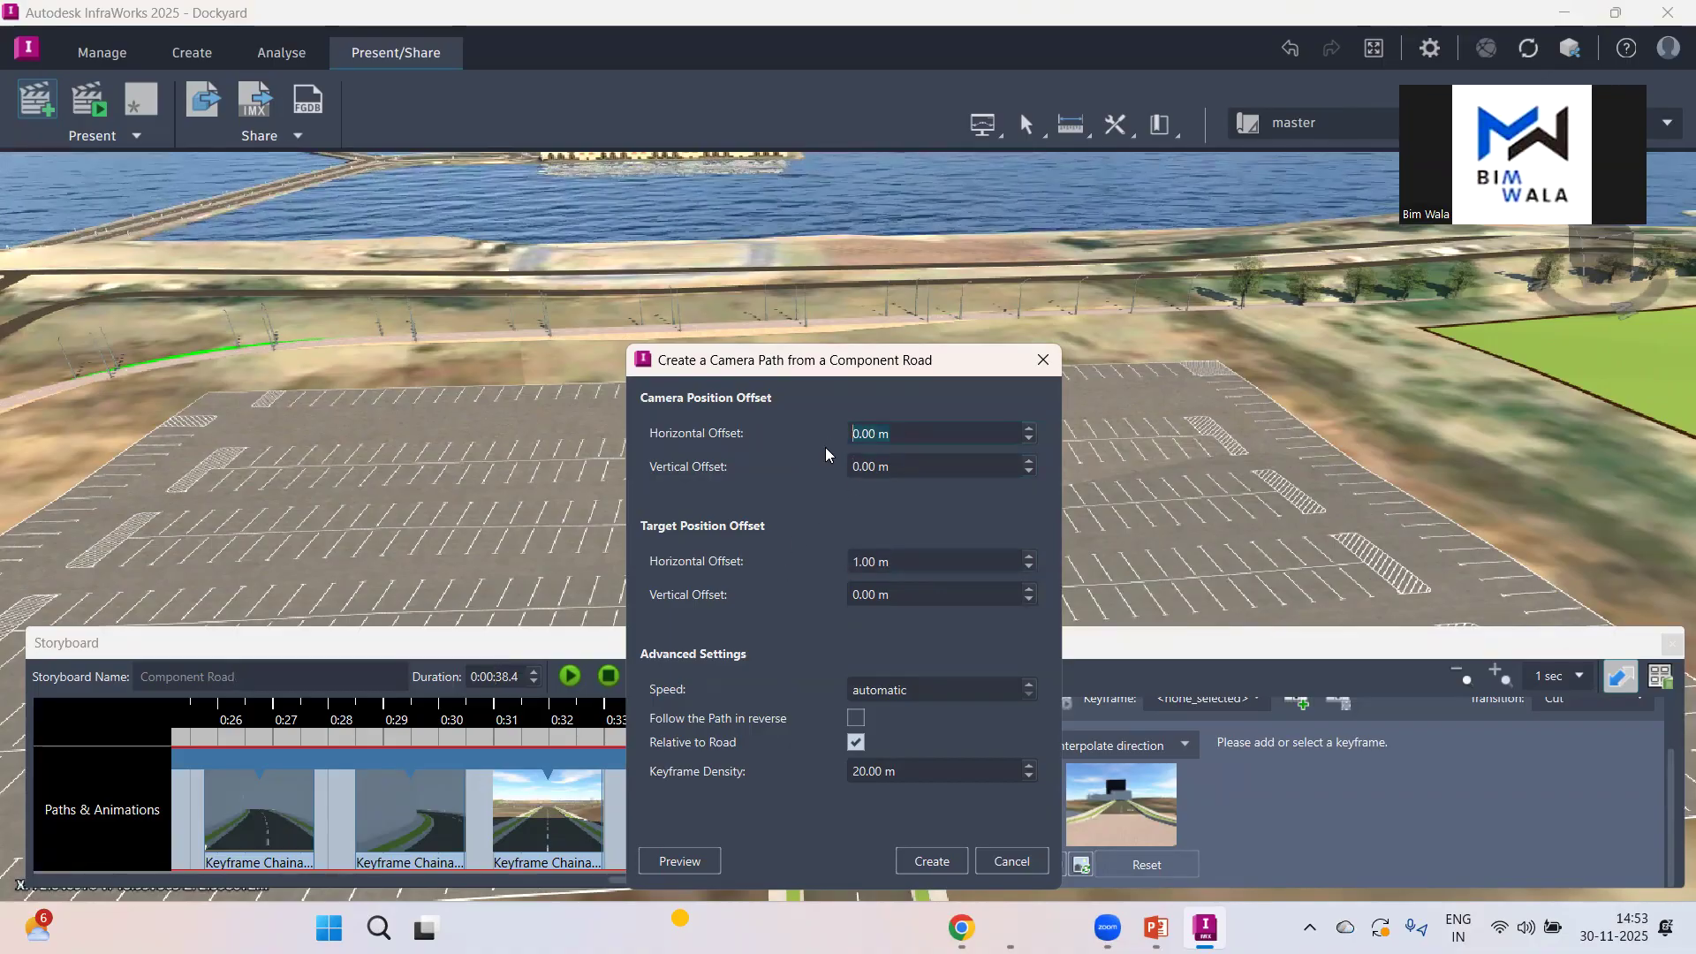
{"action": "type", "text": "1"}
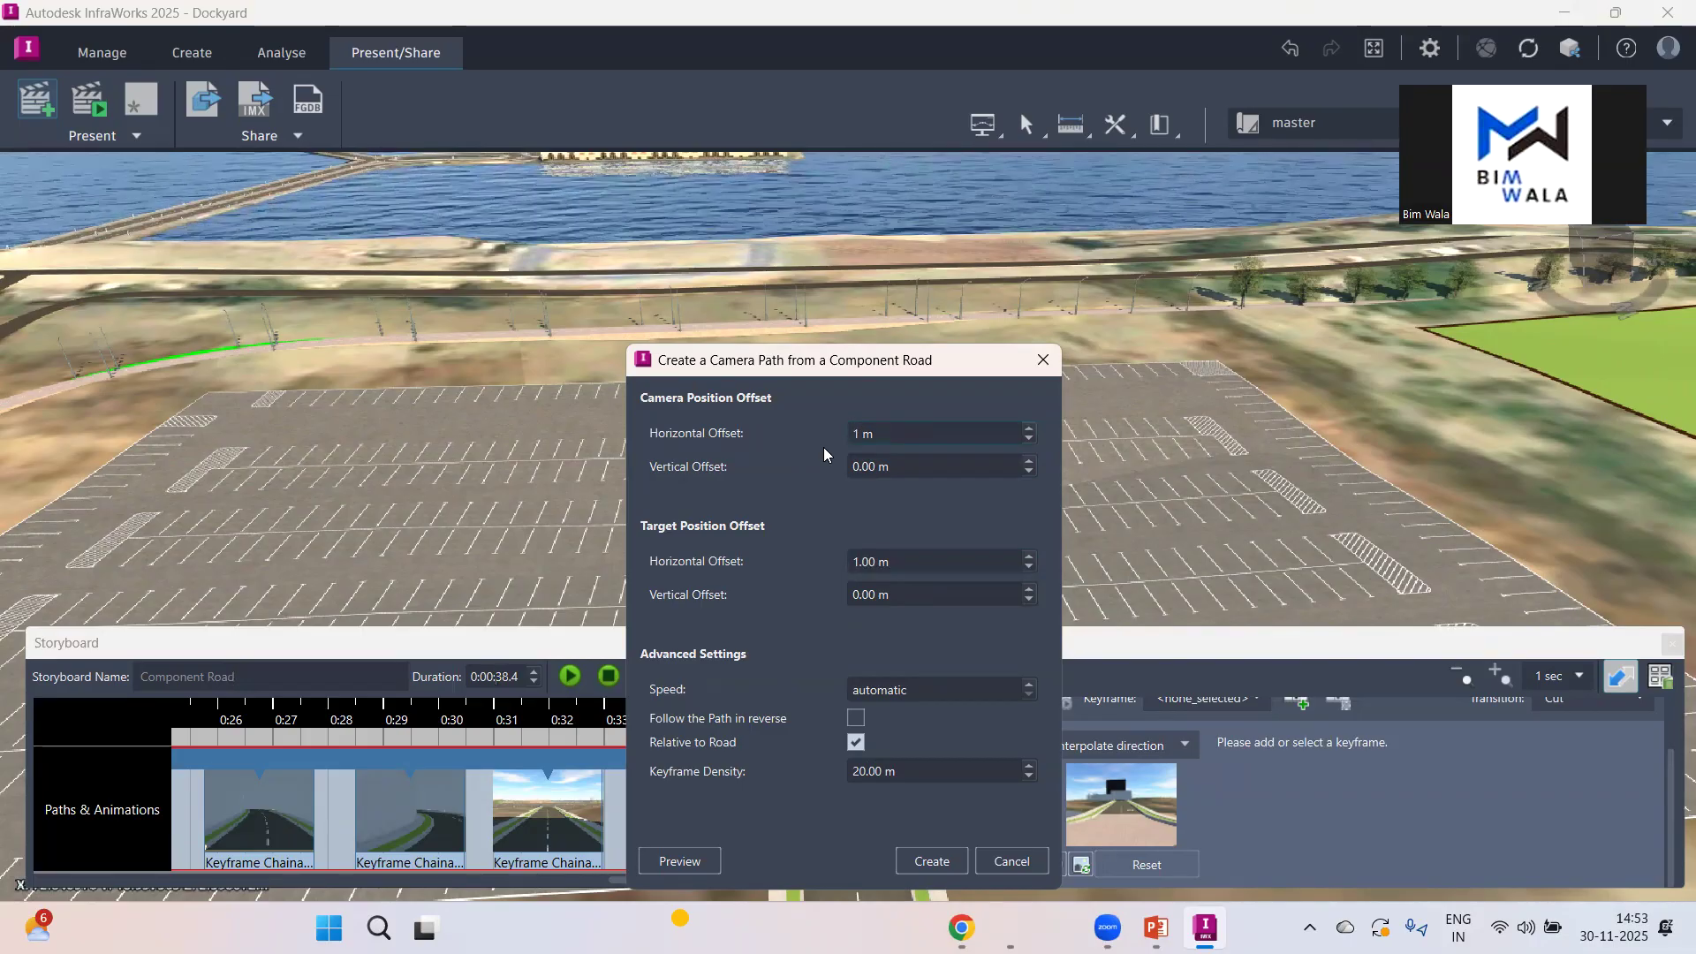
{"action": "left_click", "coordinate": [952, 861]}
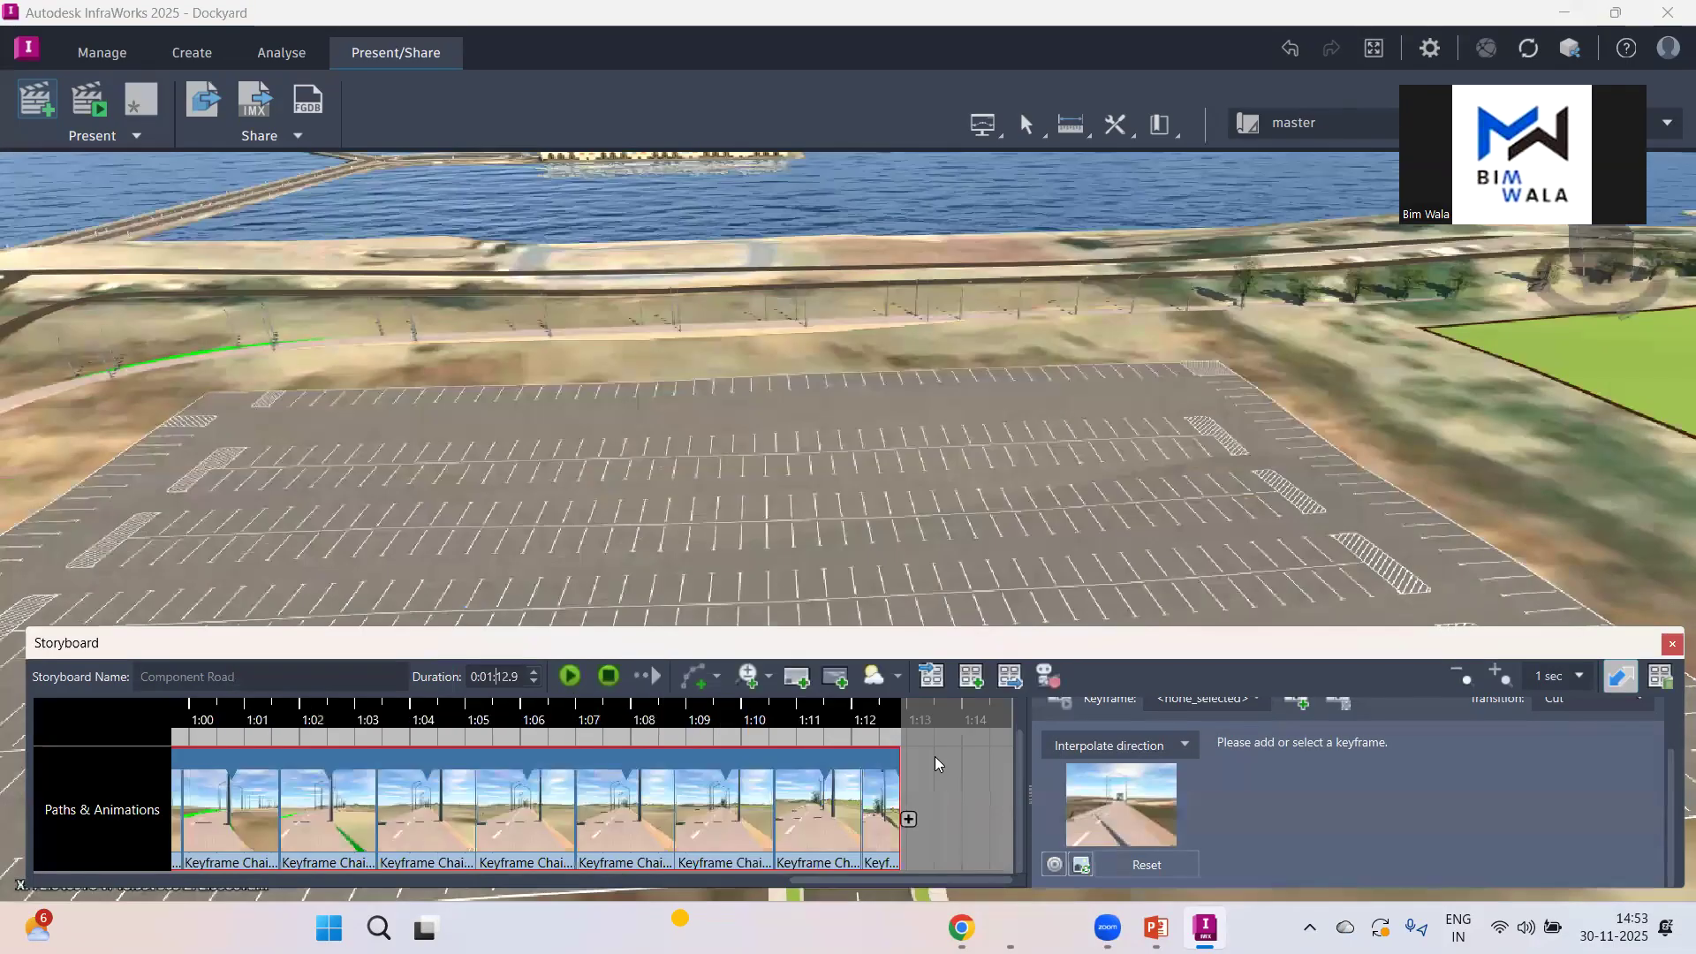
Step: Play the storyboard including the second component road camera path
{"action": "left_click", "coordinate": [577, 677]}
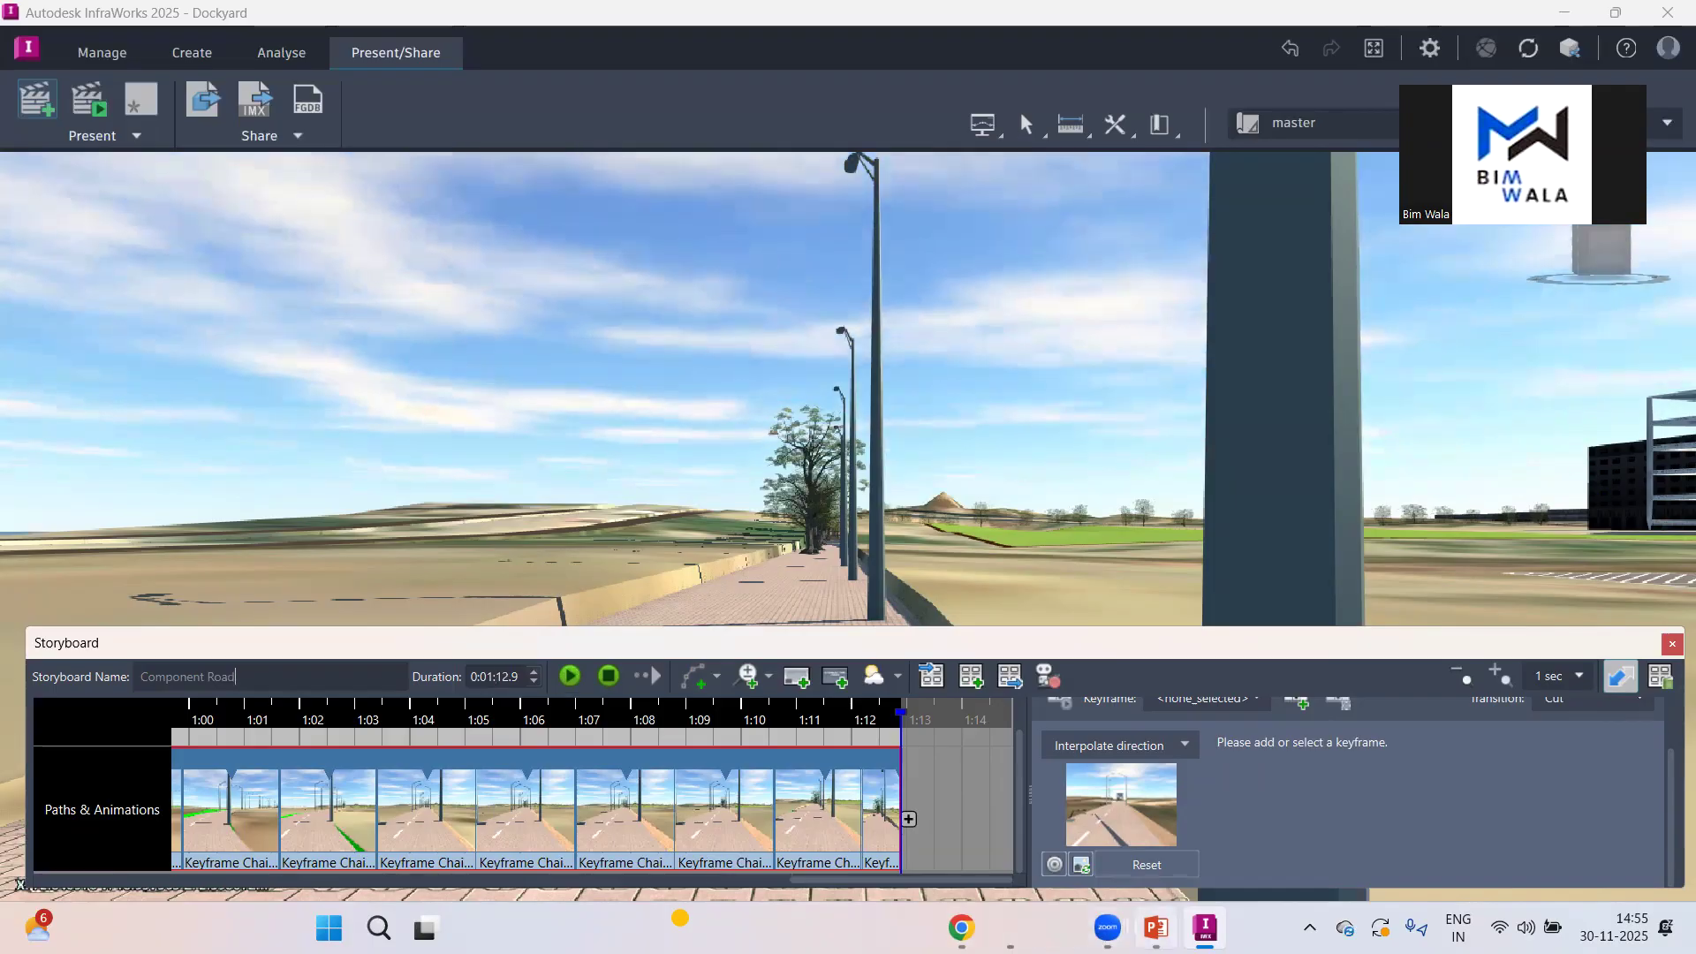
Step: Switch to the PowerPoint slide show and go through the slides on creating a storyboard using a component road
{"action": "mouse_move", "coordinate": [1157, 928]}
{"action": "left_click", "coordinate": [1191, 823]}
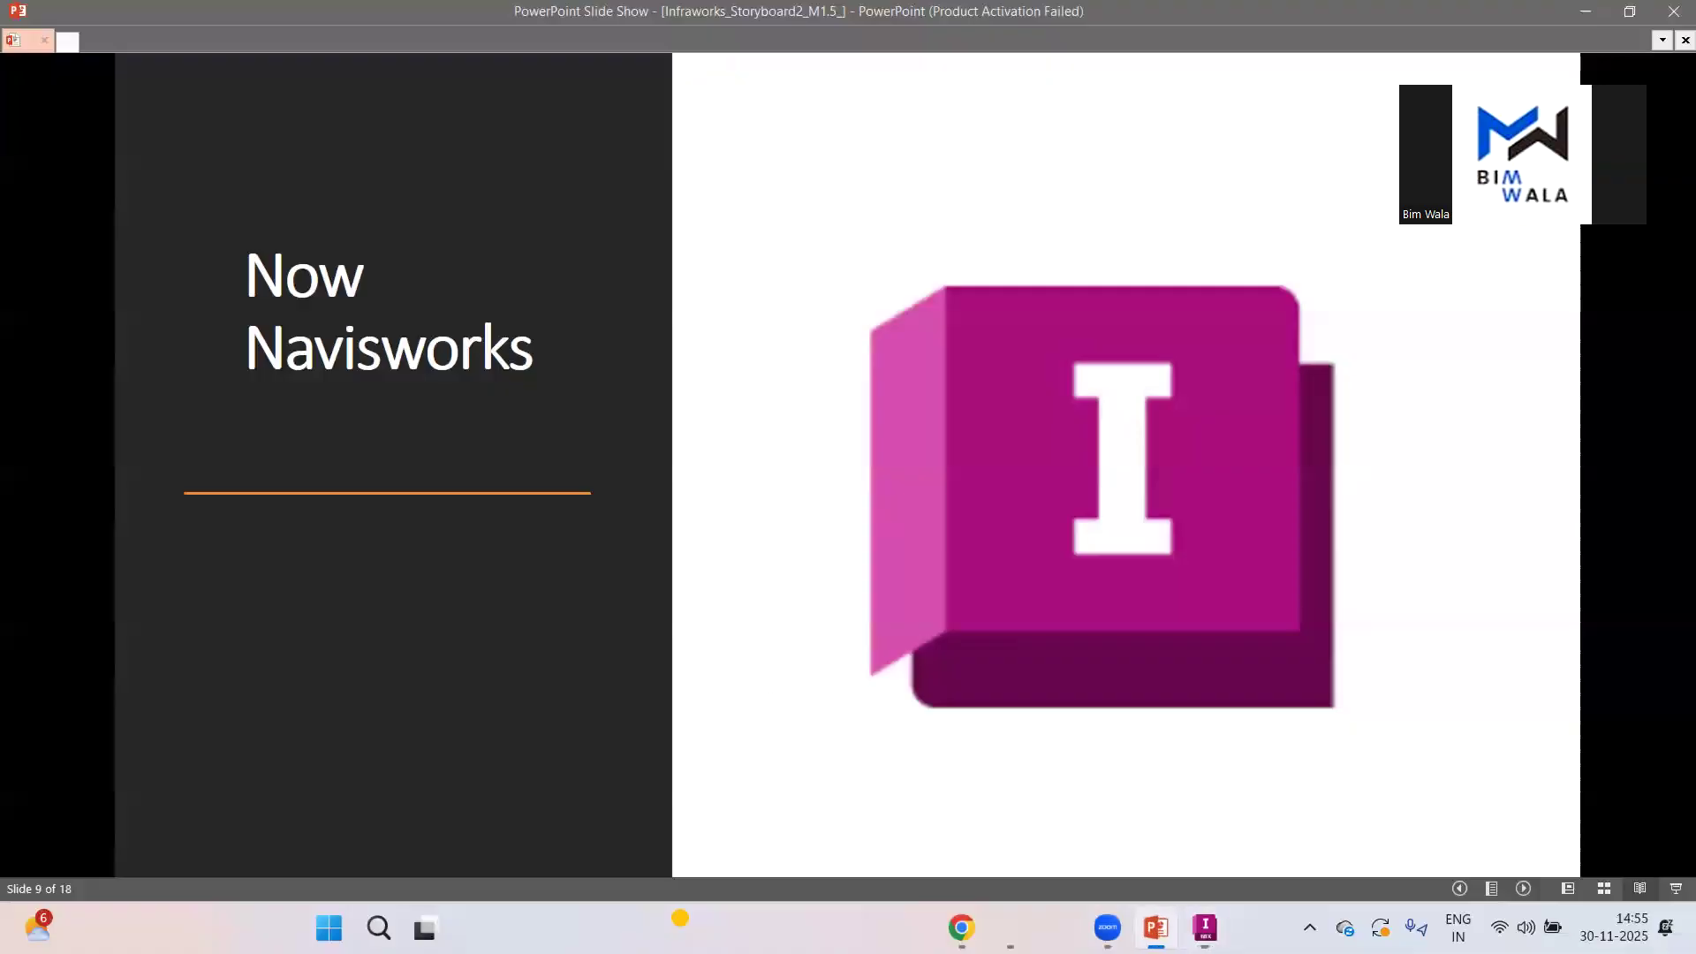
{"action": "left_click", "coordinate": [726, 700]}
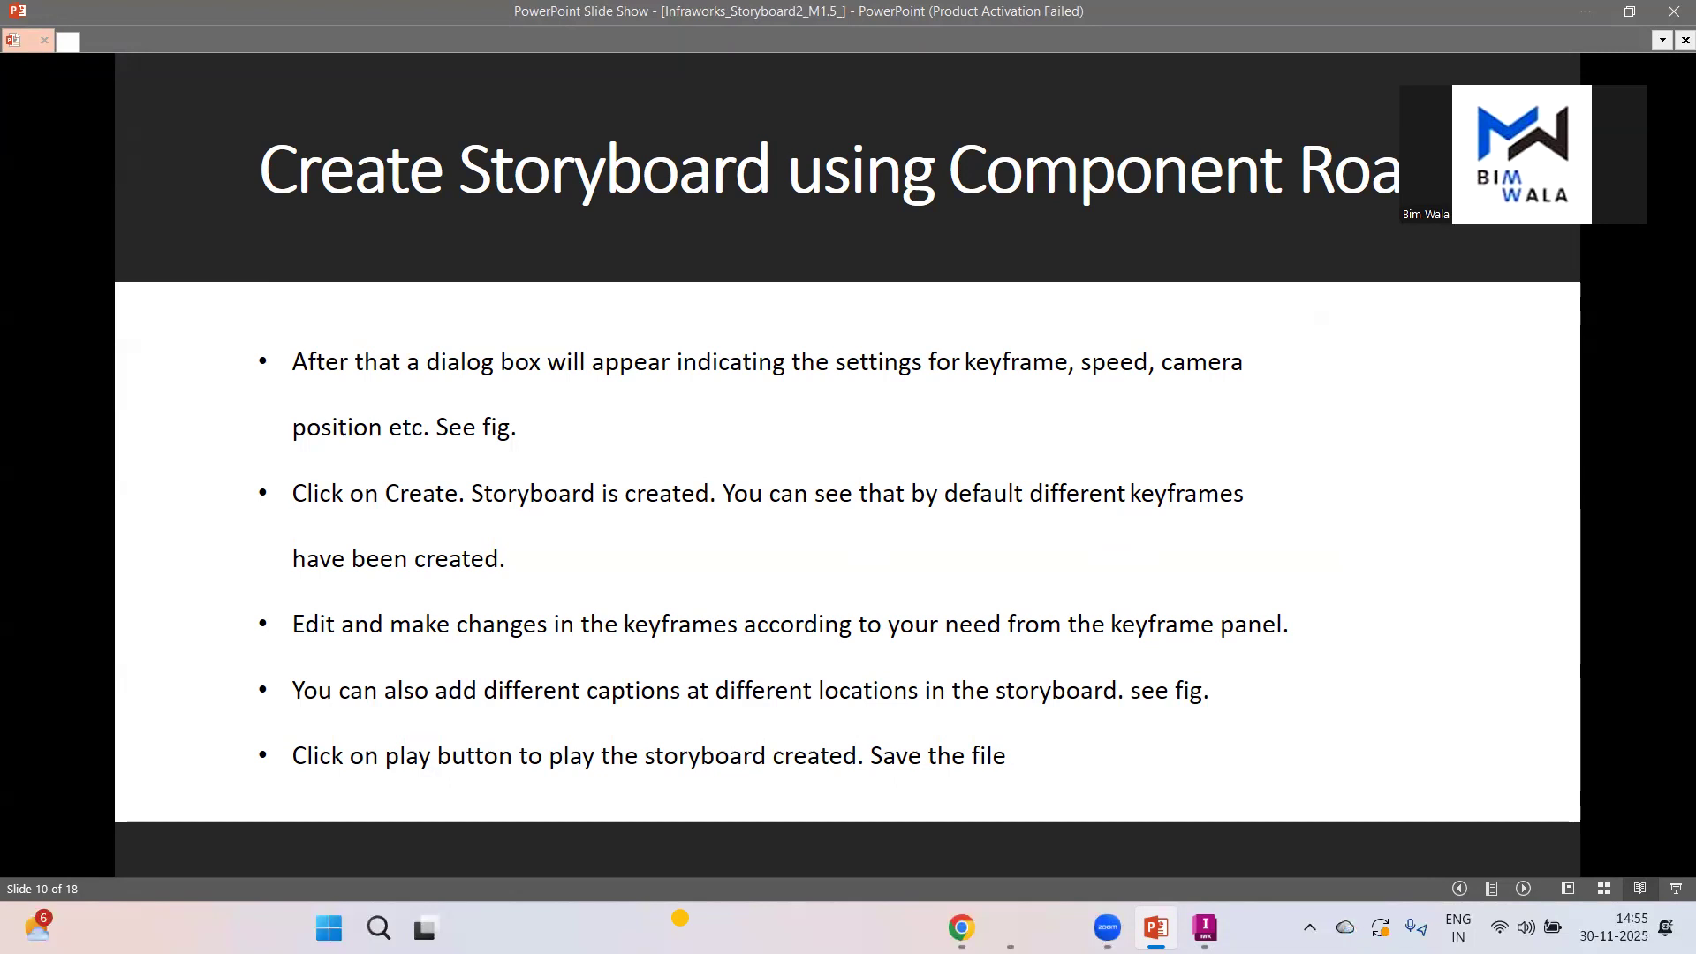
{"action": "key", "text": "Right"}
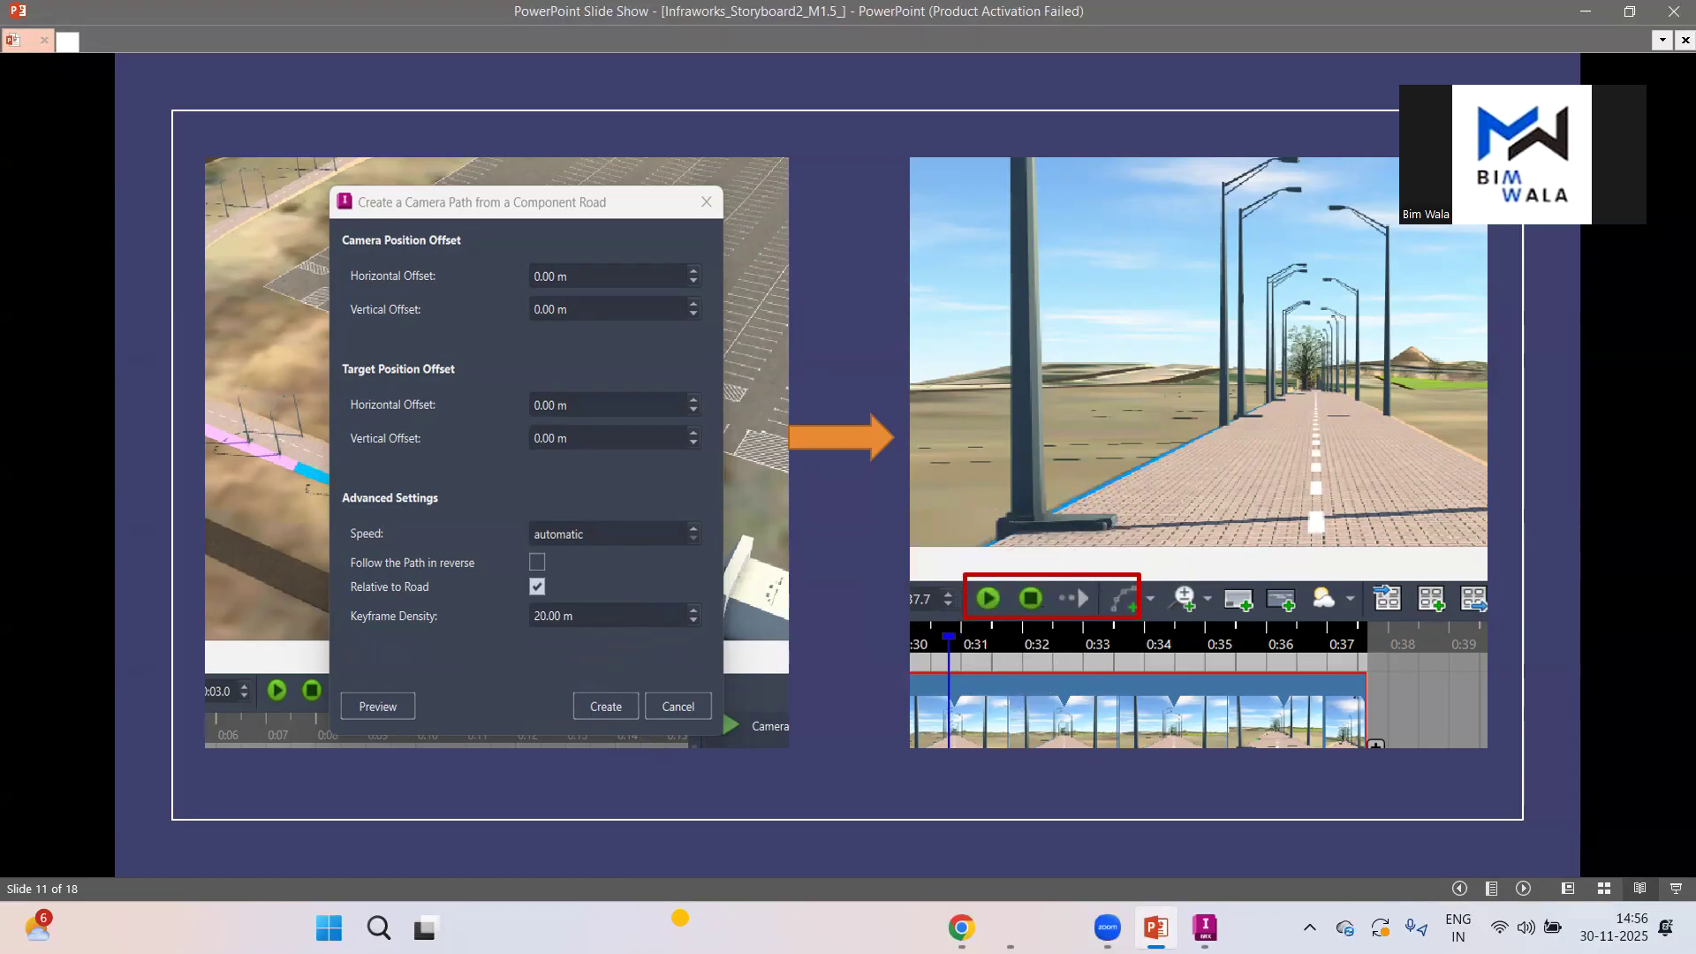
{"action": "key", "text": "Right"}
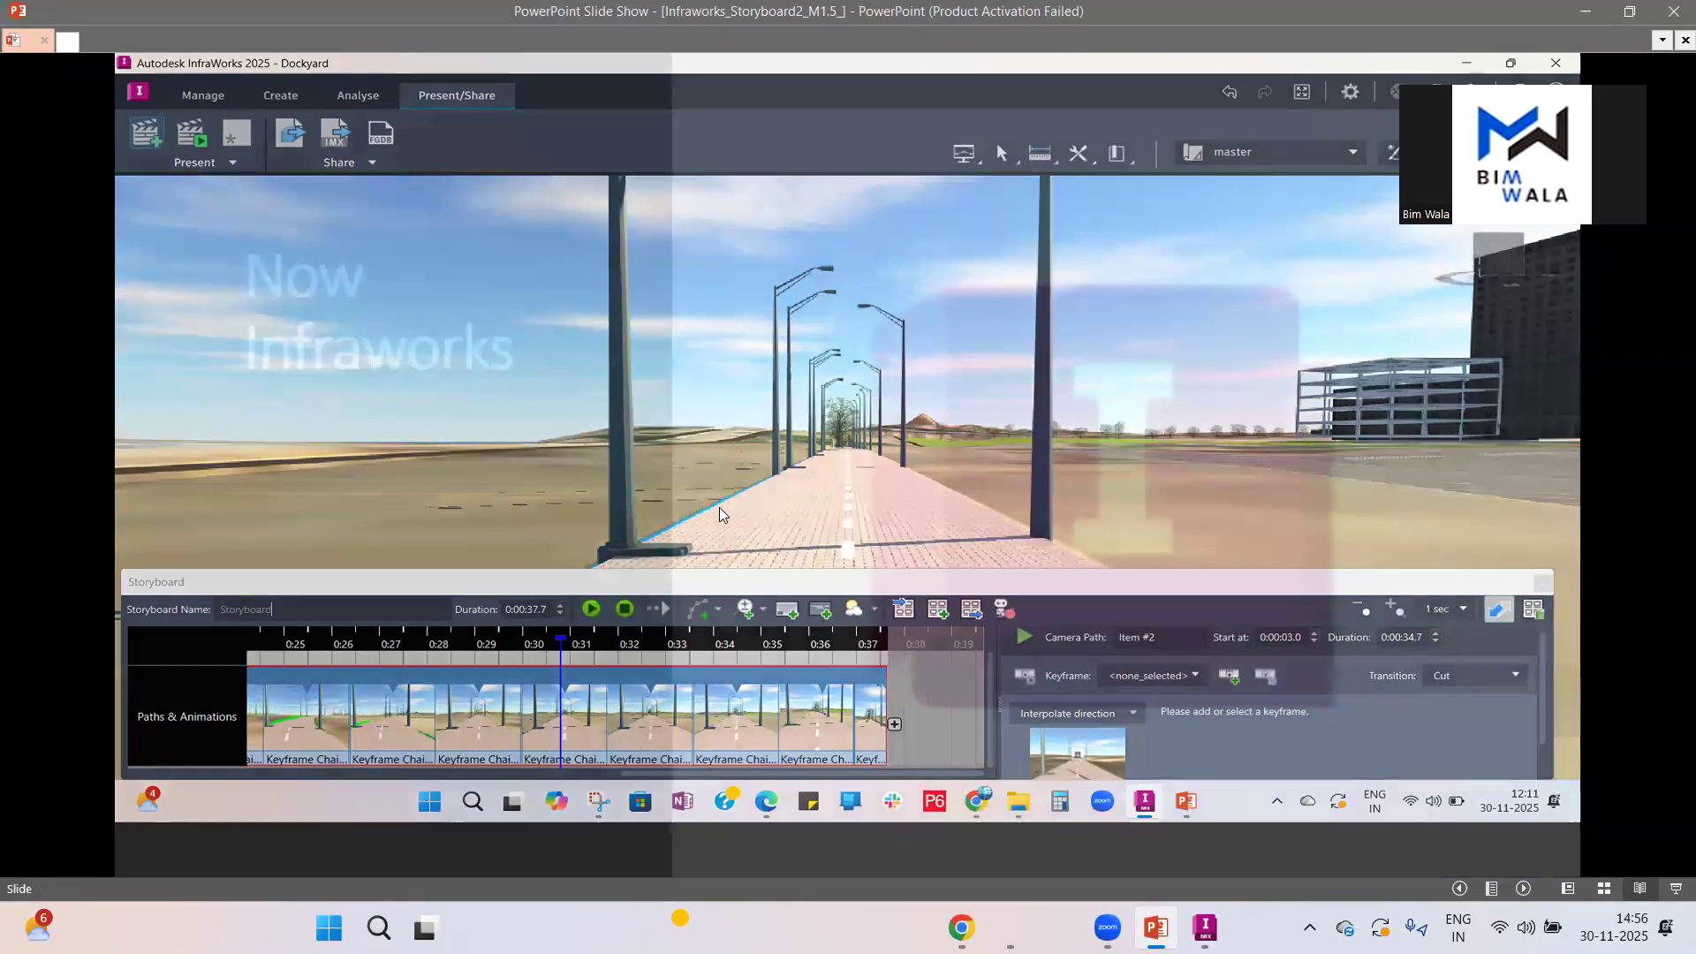
{"action": "key", "text": "Right"}
{"action": "mouse_move", "coordinate": [1108, 927]}
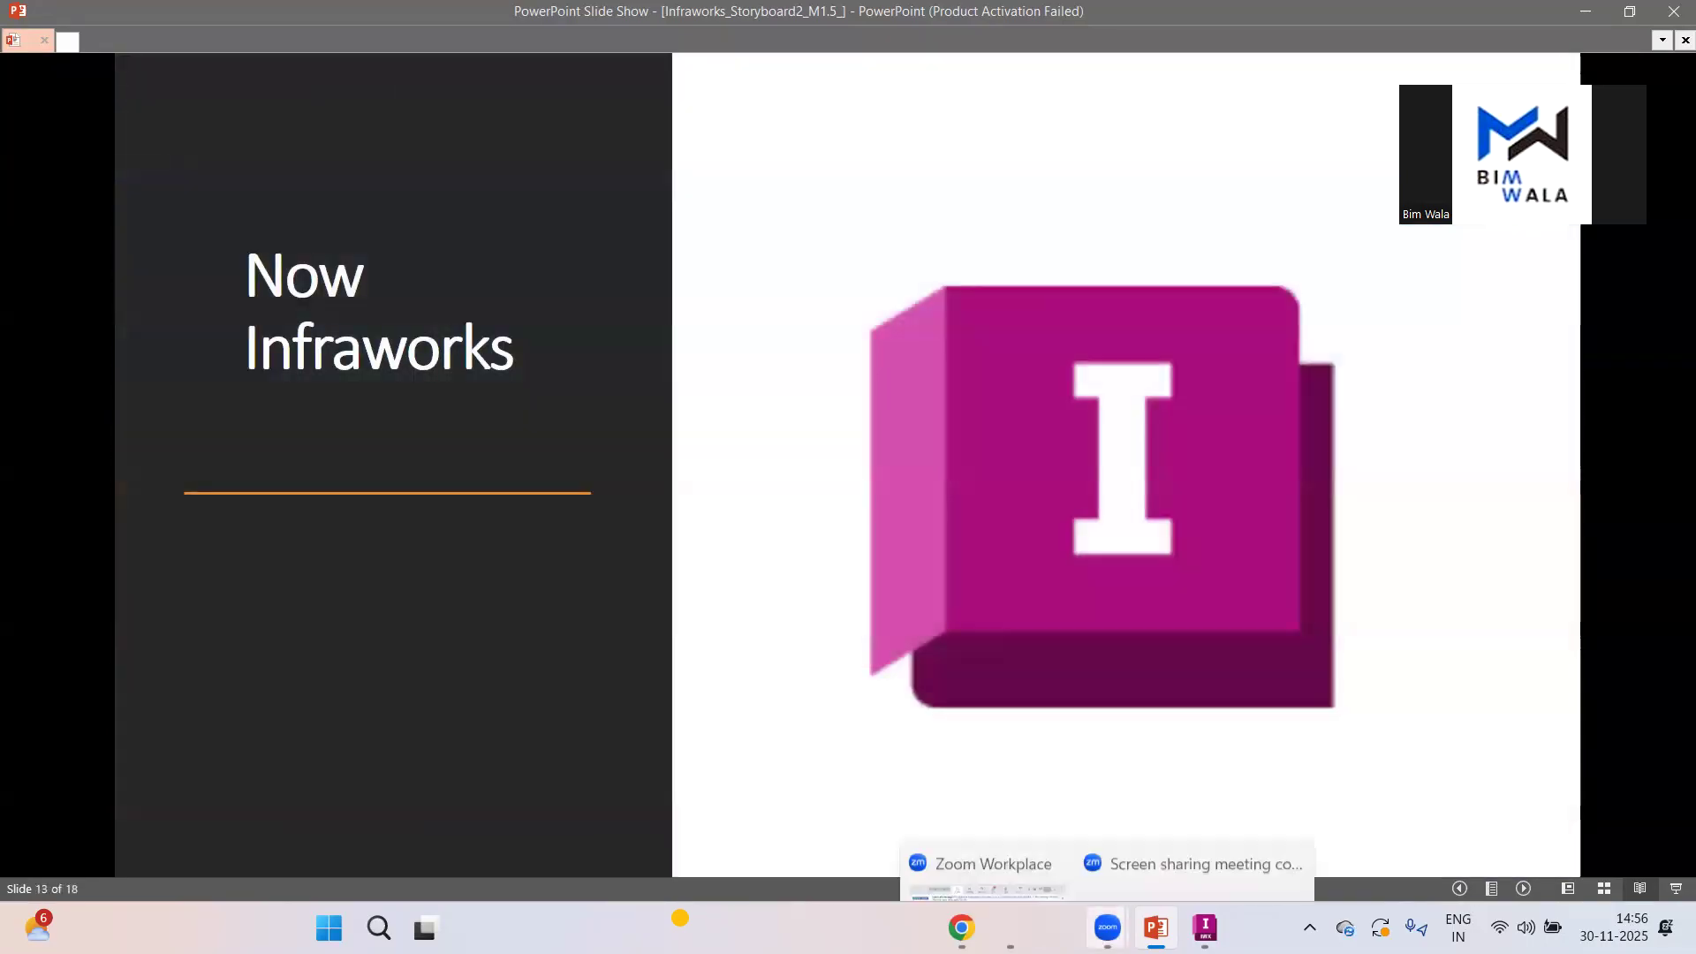
Step: Return to InfraWorks and select the first keyframe of the tunnel road camera path at 0:20 on the timeline
{"action": "left_click", "coordinate": [1205, 928]}
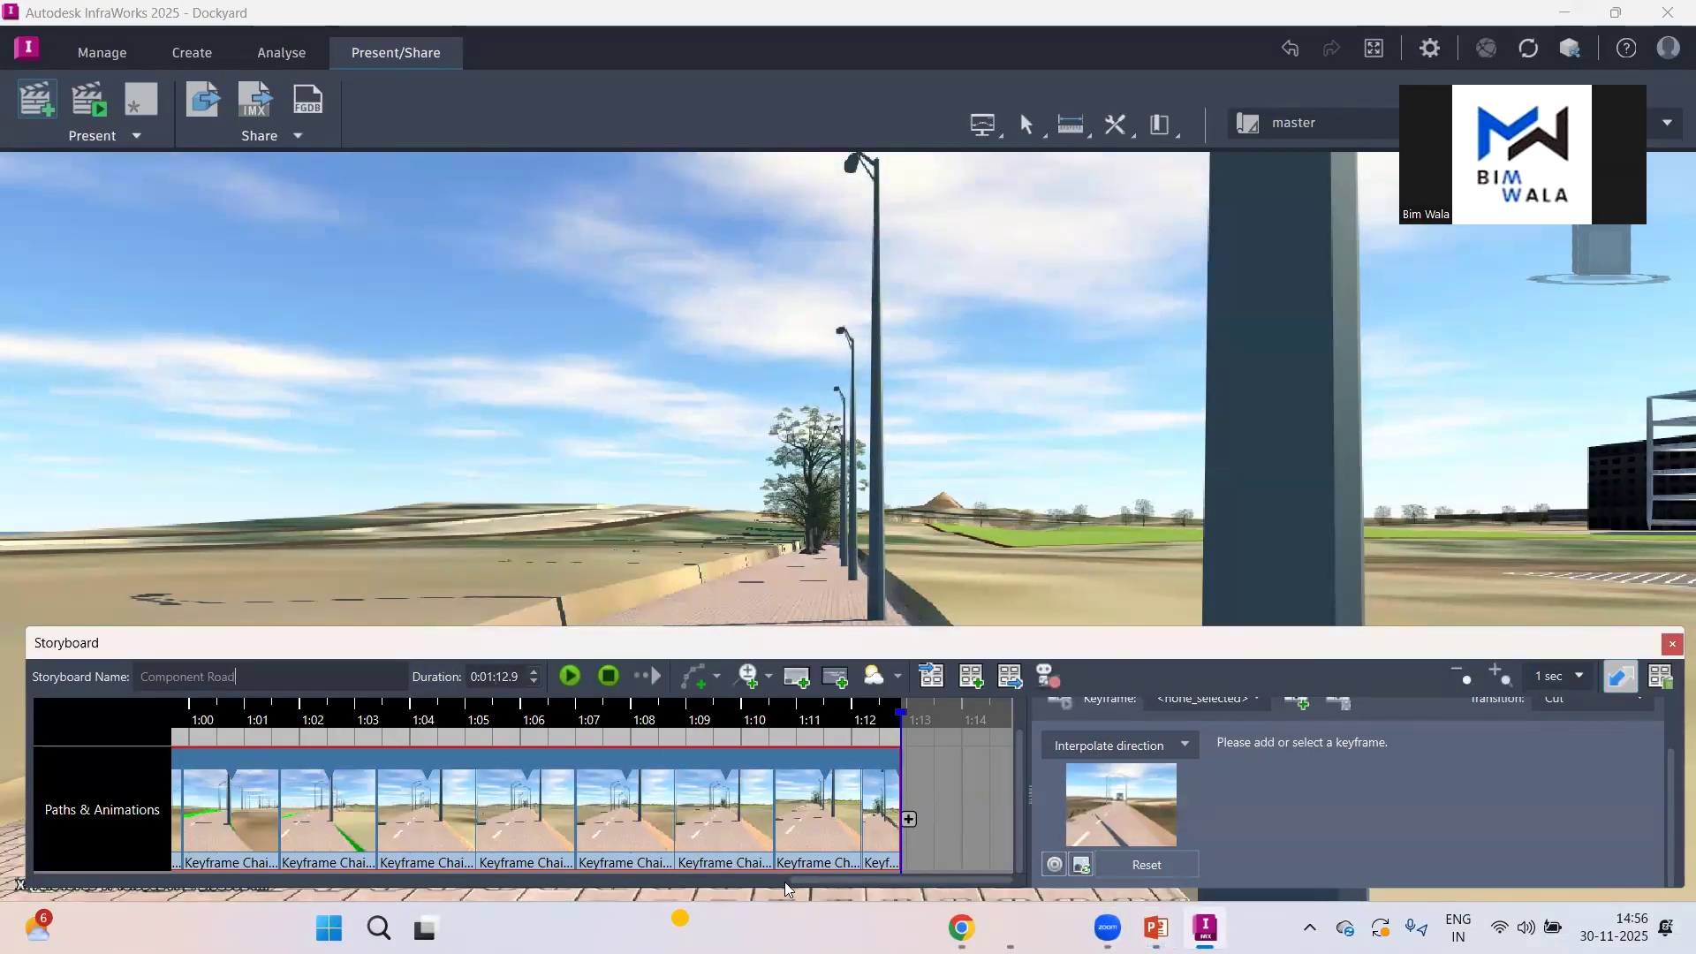
{"action": "left_click_drag", "start_coordinate": [802, 880], "coordinate": [684, 880]}
{"action": "left_click_drag", "start_coordinate": [112, 810], "coordinate": [30, 794]}
{"action": "left_click_drag", "start_coordinate": [224, 882], "coordinate": [387, 925]}
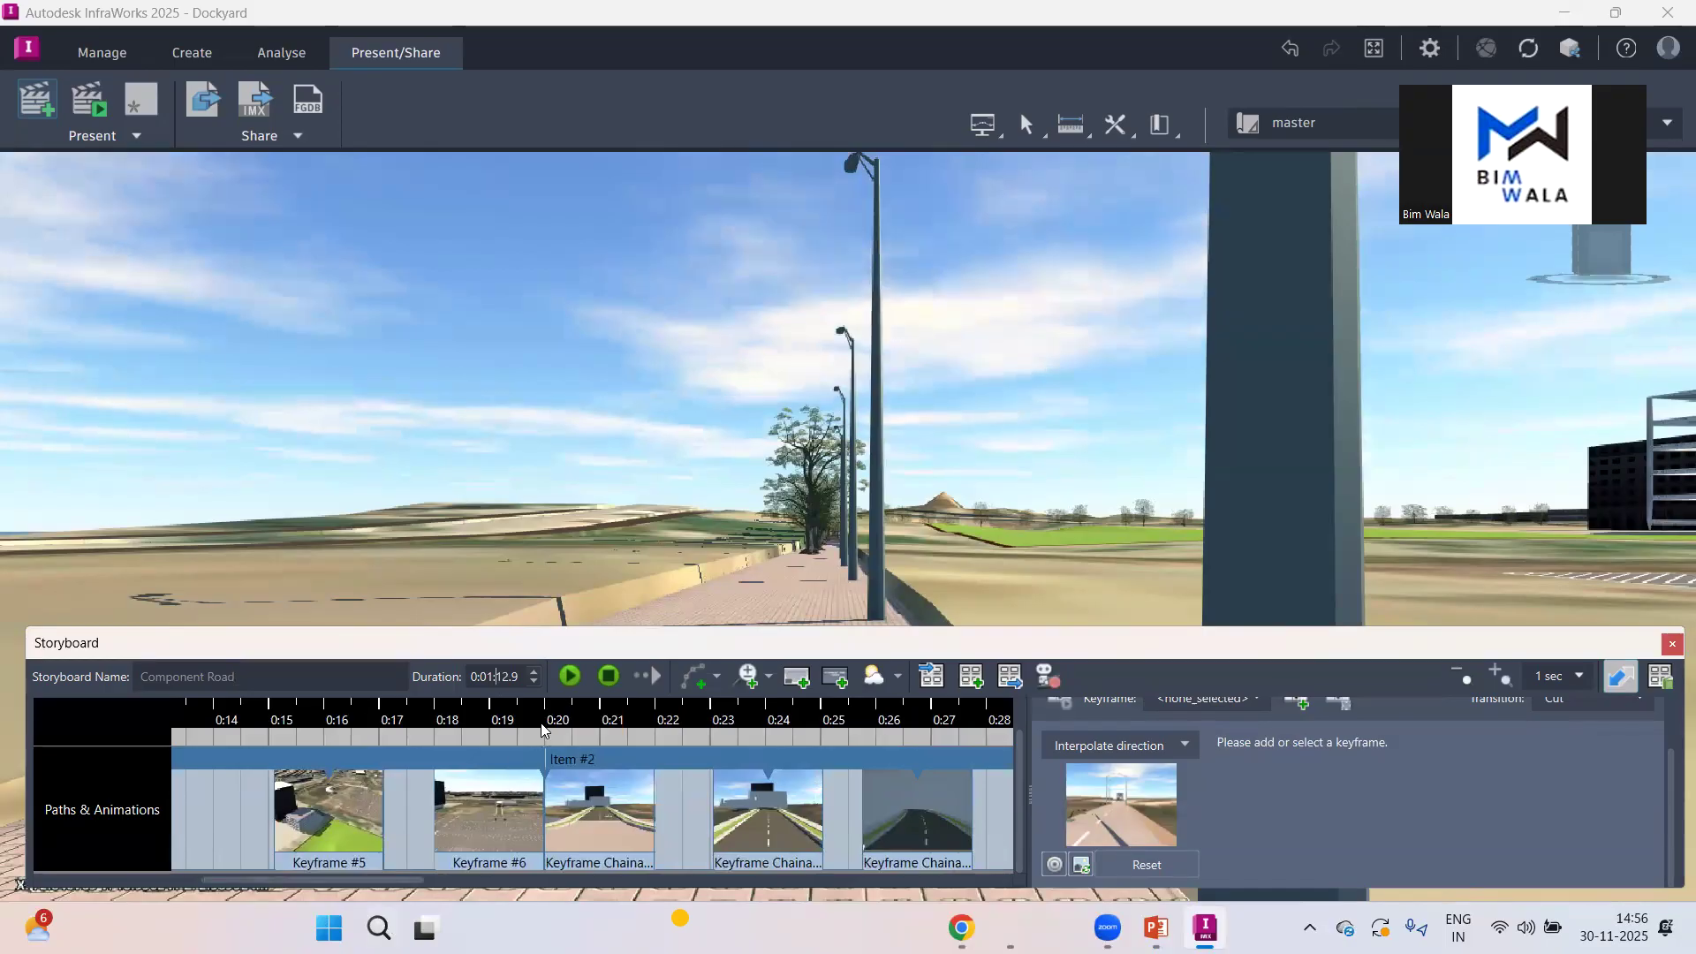
{"action": "left_click", "coordinate": [609, 776]}
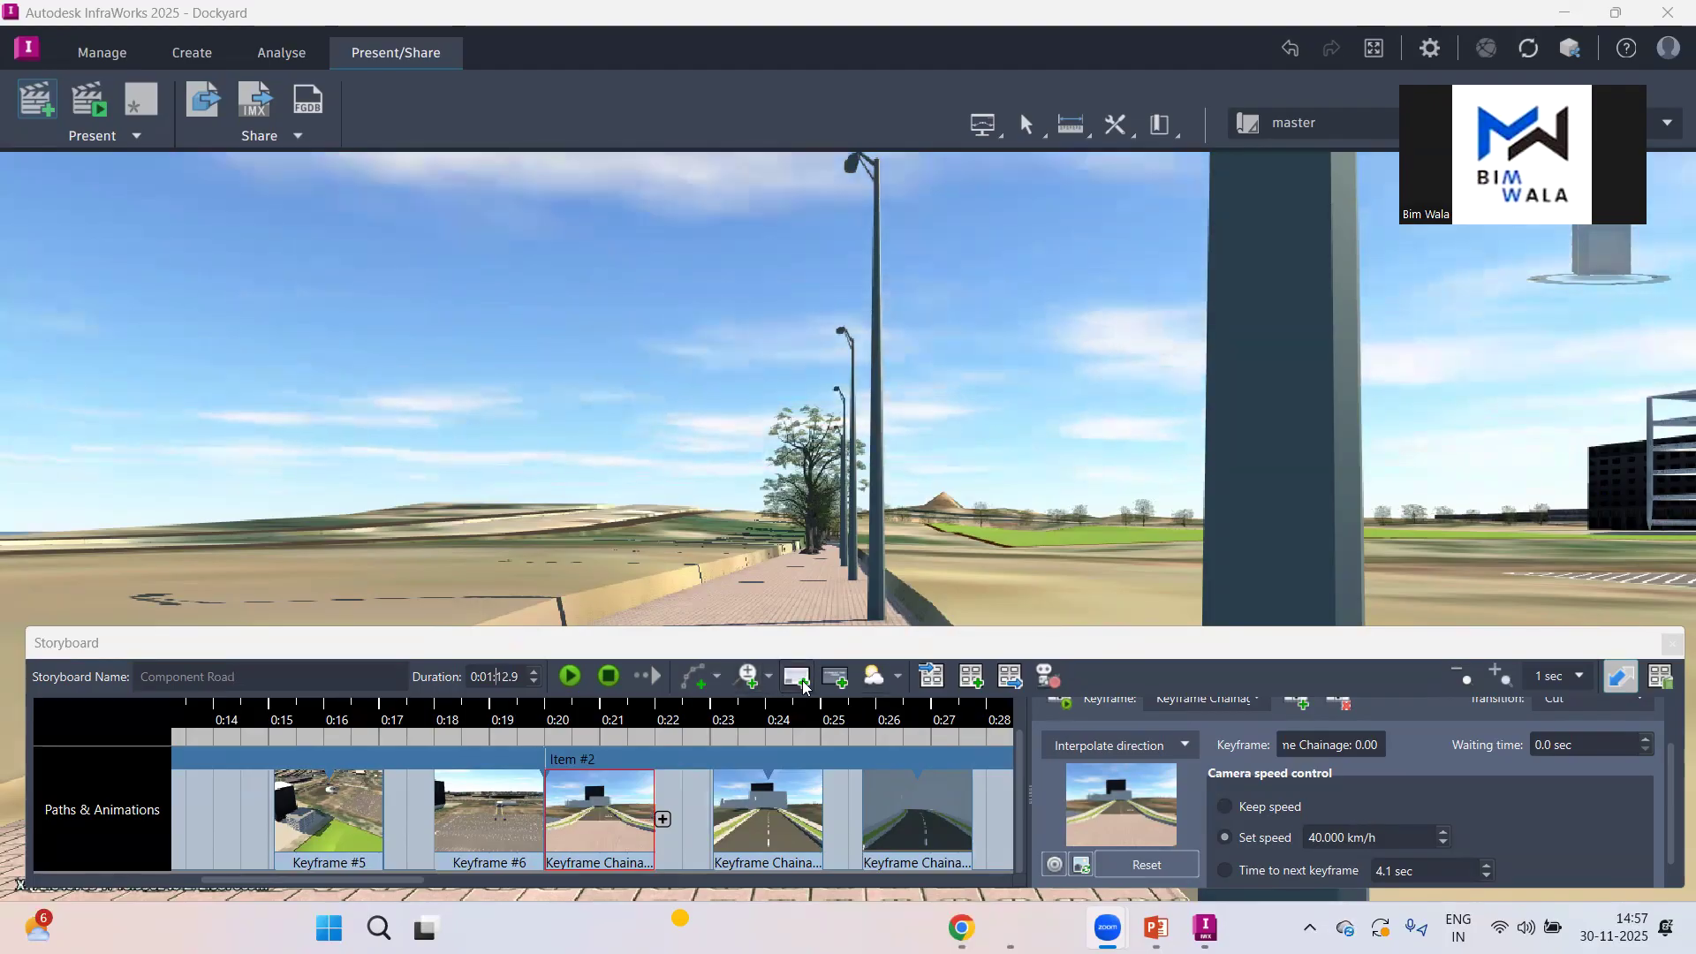
Step: Add a new caption to the storyboard and reposition the Storyboard window to expose the caption's text and transition settings
{"action": "left_click", "coordinate": [896, 650]}
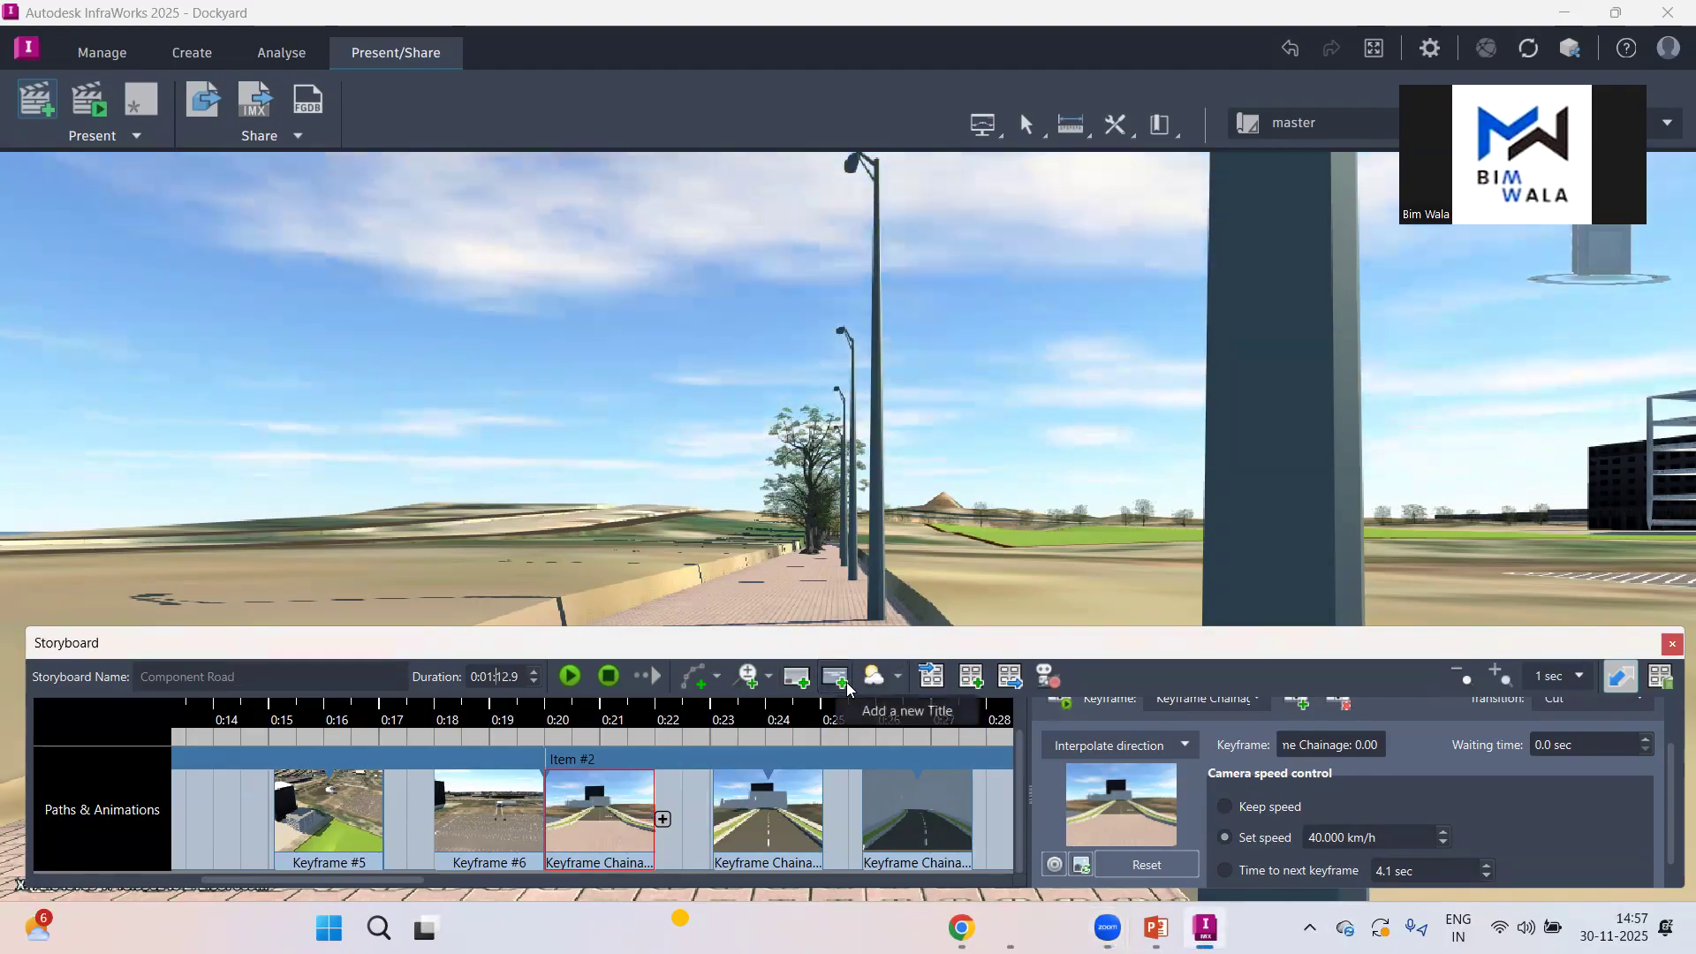
{"action": "left_click", "coordinate": [798, 682]}
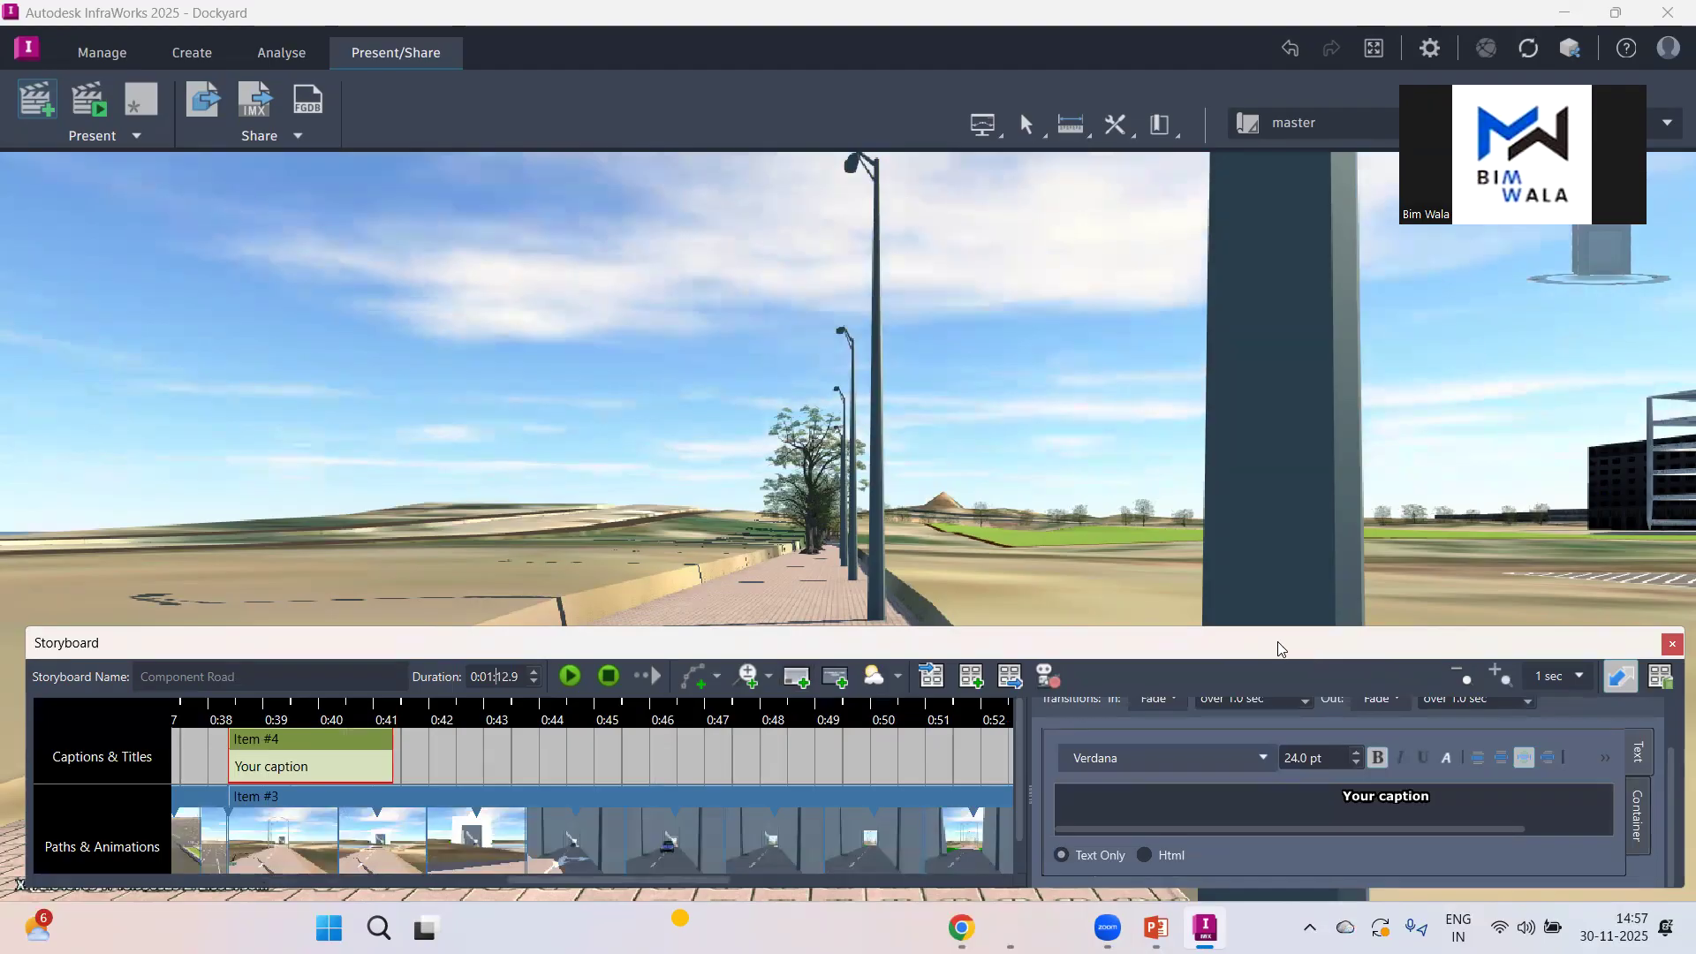
{"action": "left_click_drag", "start_coordinate": [1279, 642], "coordinate": [1278, 621]}
{"action": "left_click_drag", "start_coordinate": [1196, 865], "coordinate": [1196, 902]}
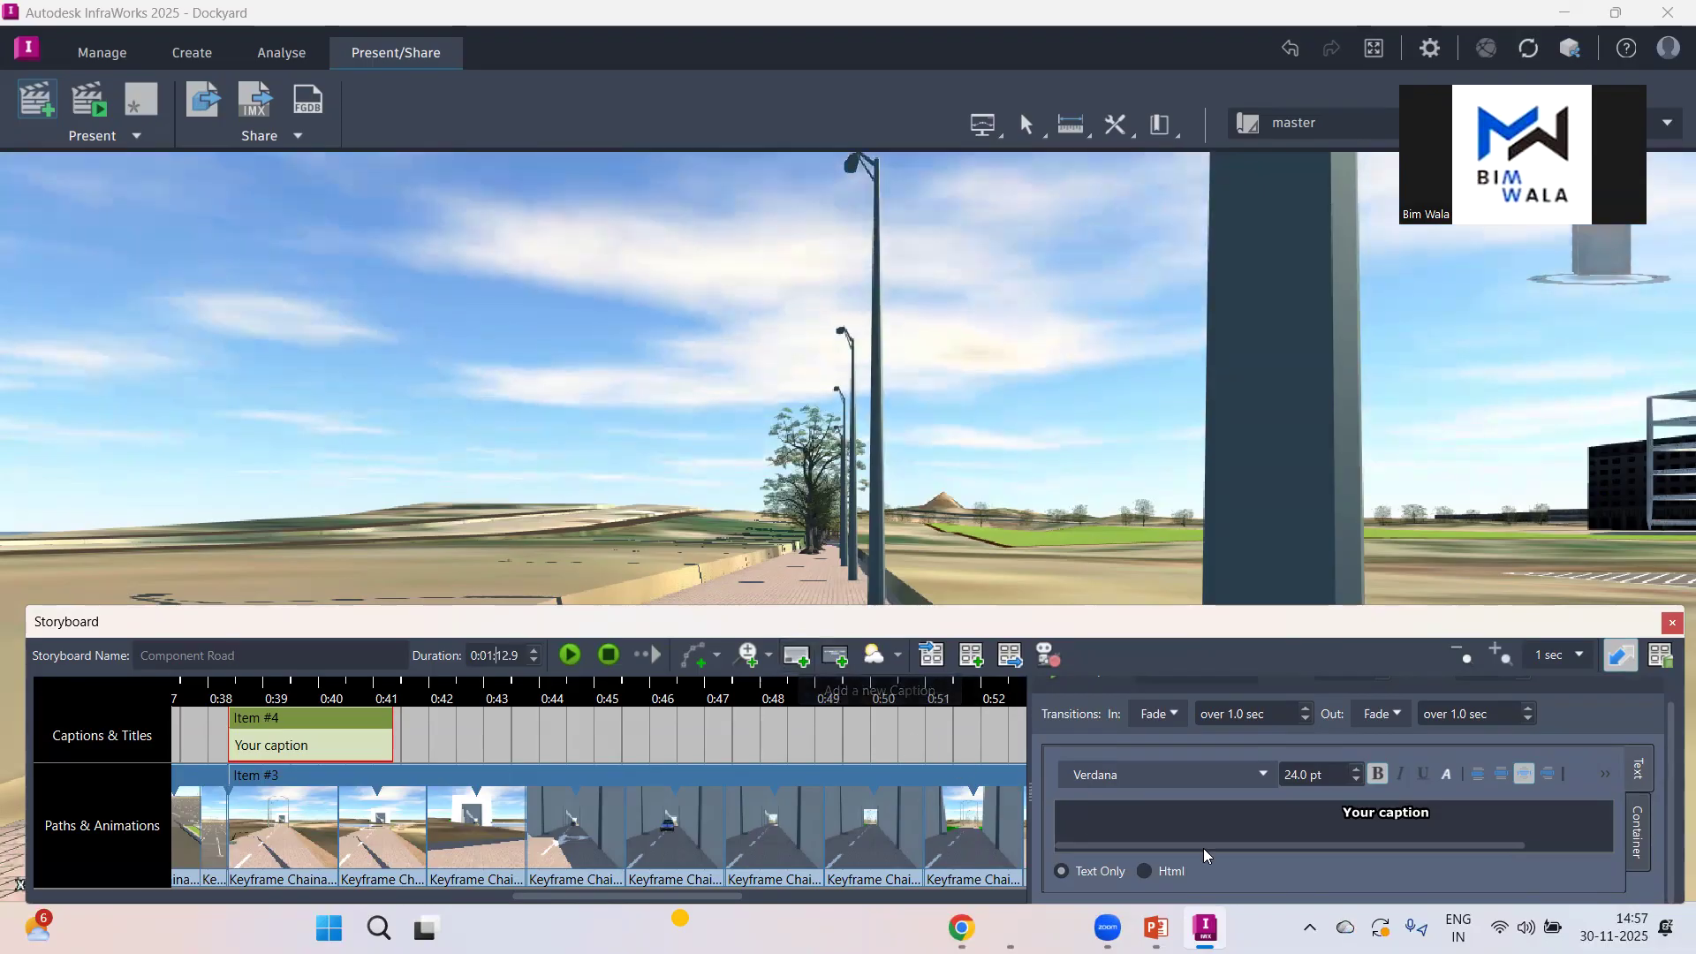
Step: Replace the caption text with "Dwarka to Gurgon" and "Connecting Tunnel" on two lines, and move the caption to about 0:19 on the timeline
{"action": "left_click_drag", "start_coordinate": [1465, 814], "coordinate": [1287, 809]}
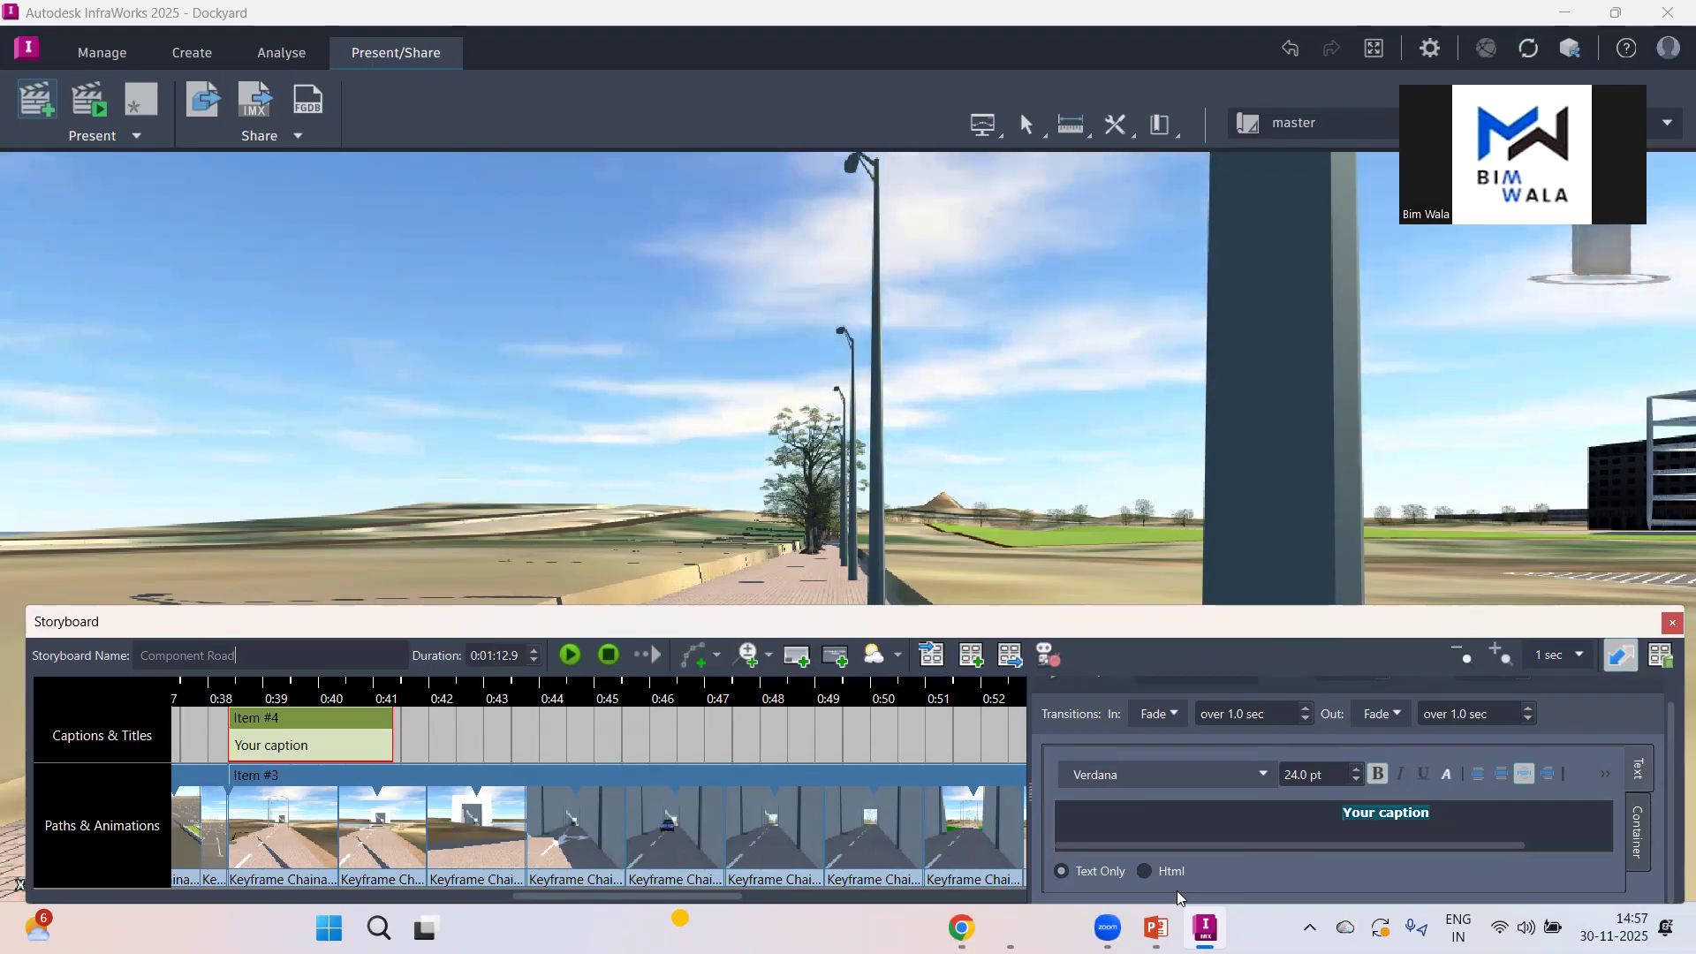
{"action": "type", "text": "Connecting Tunnel"}
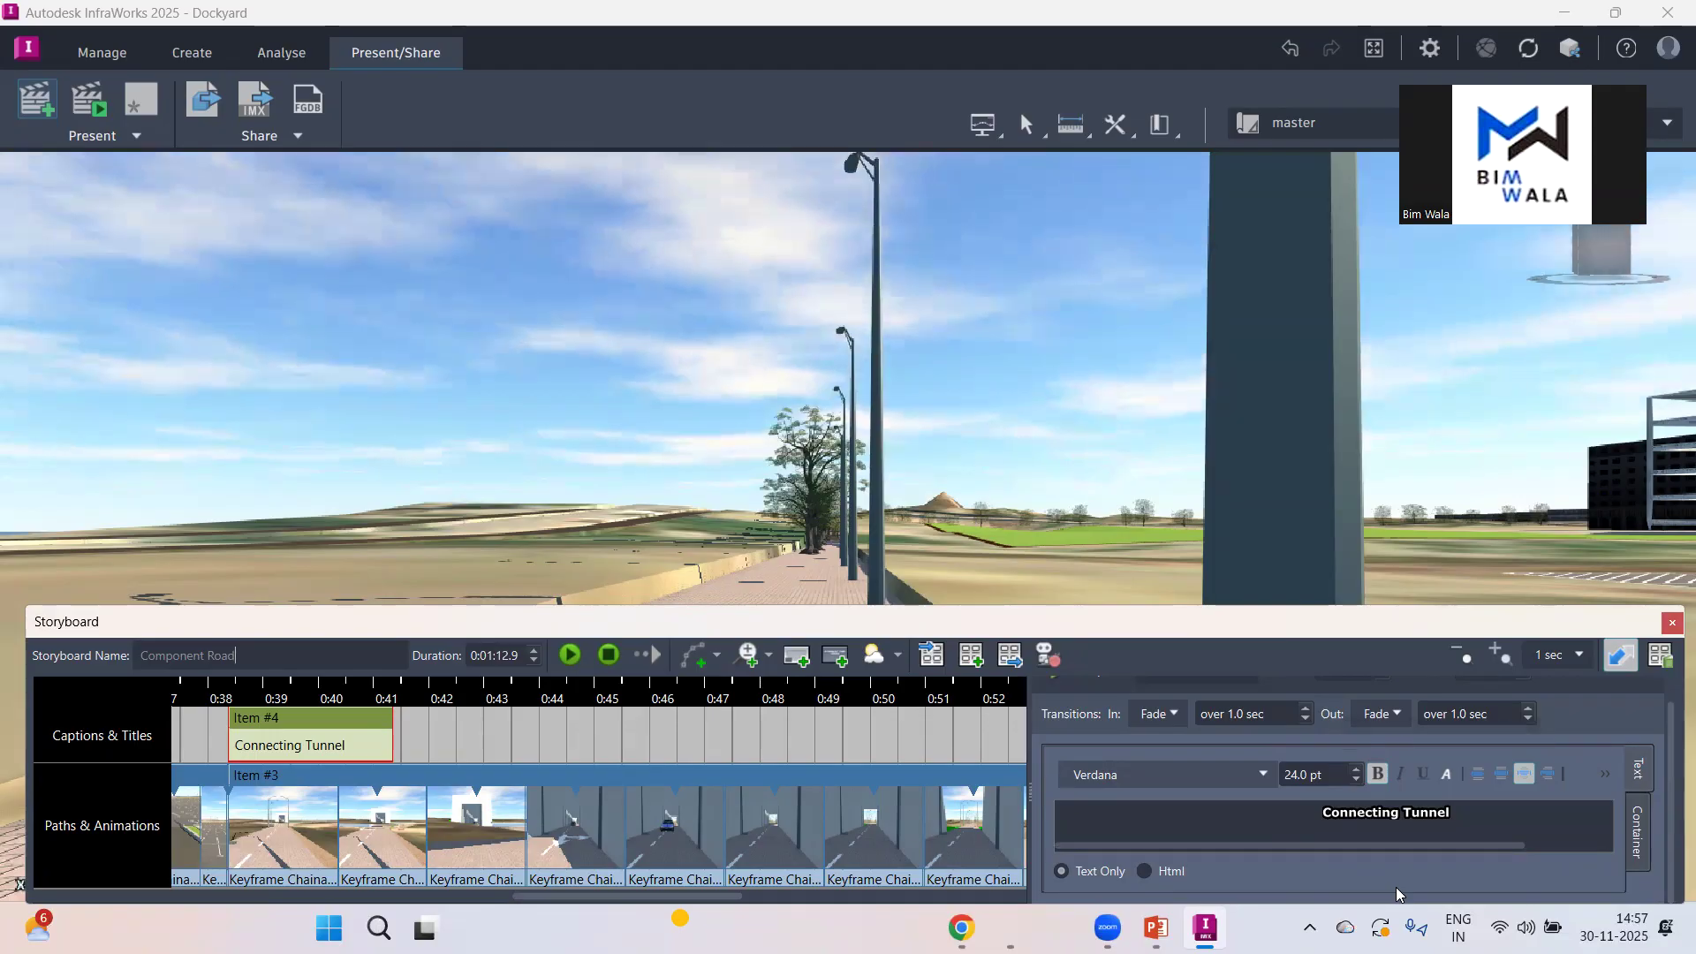
{"action": "type", "text": "Dwarka to Gurgon"}
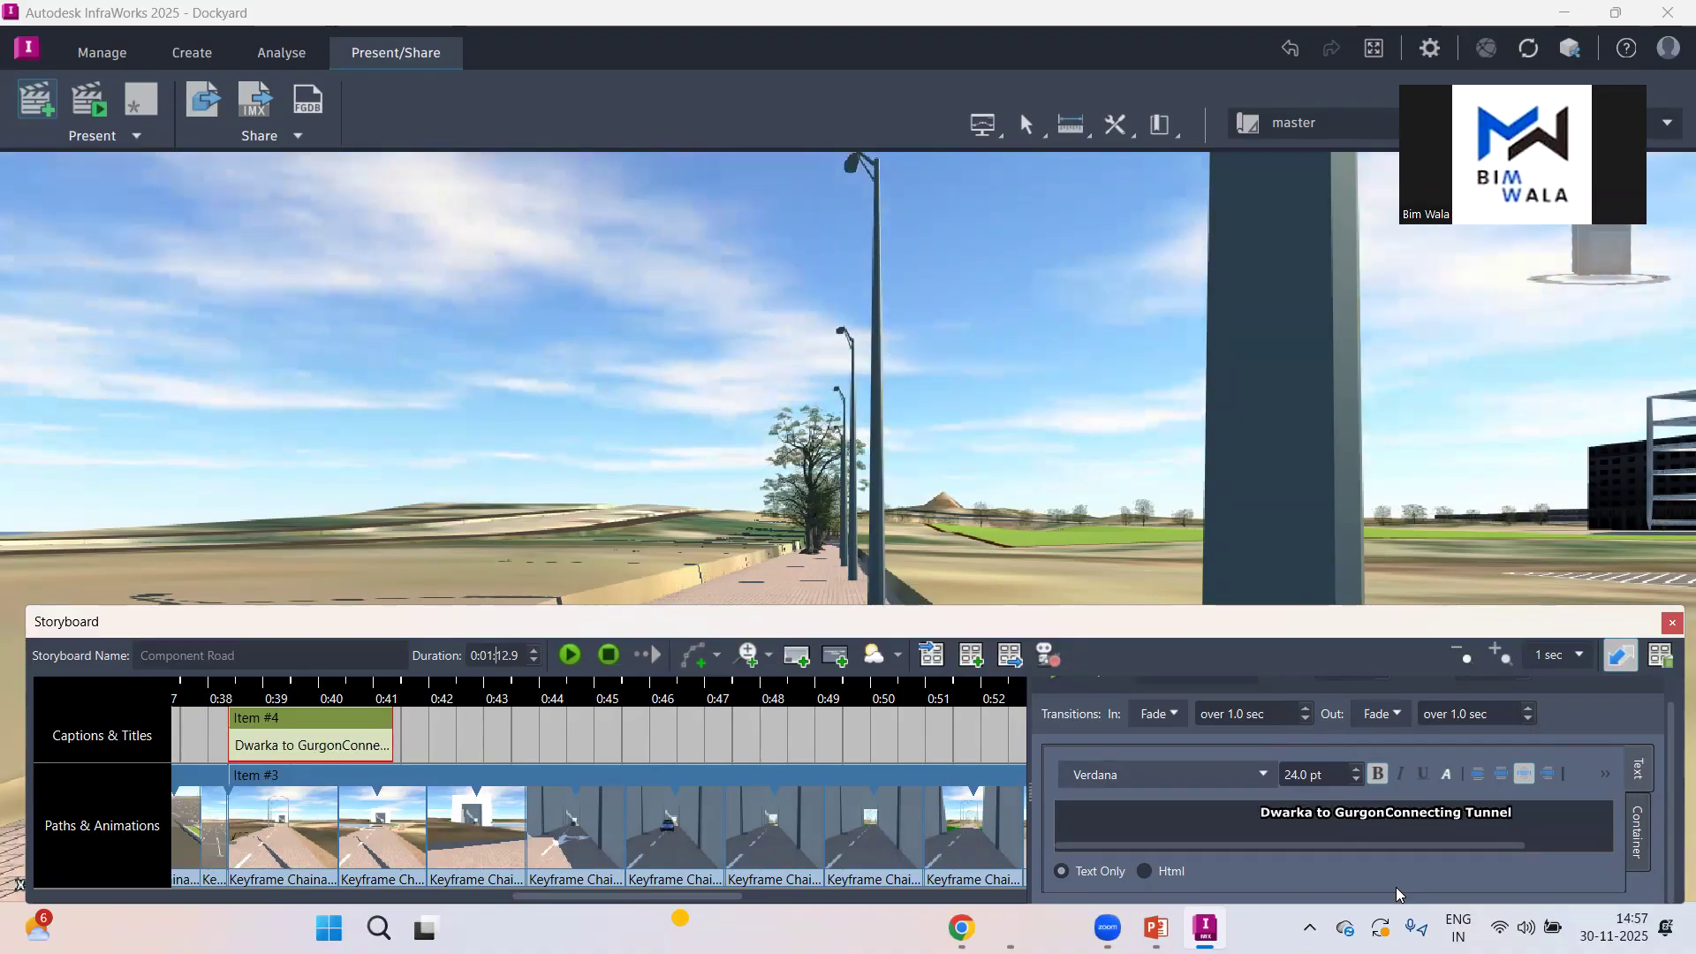
{"action": "key", "text": "Return"}
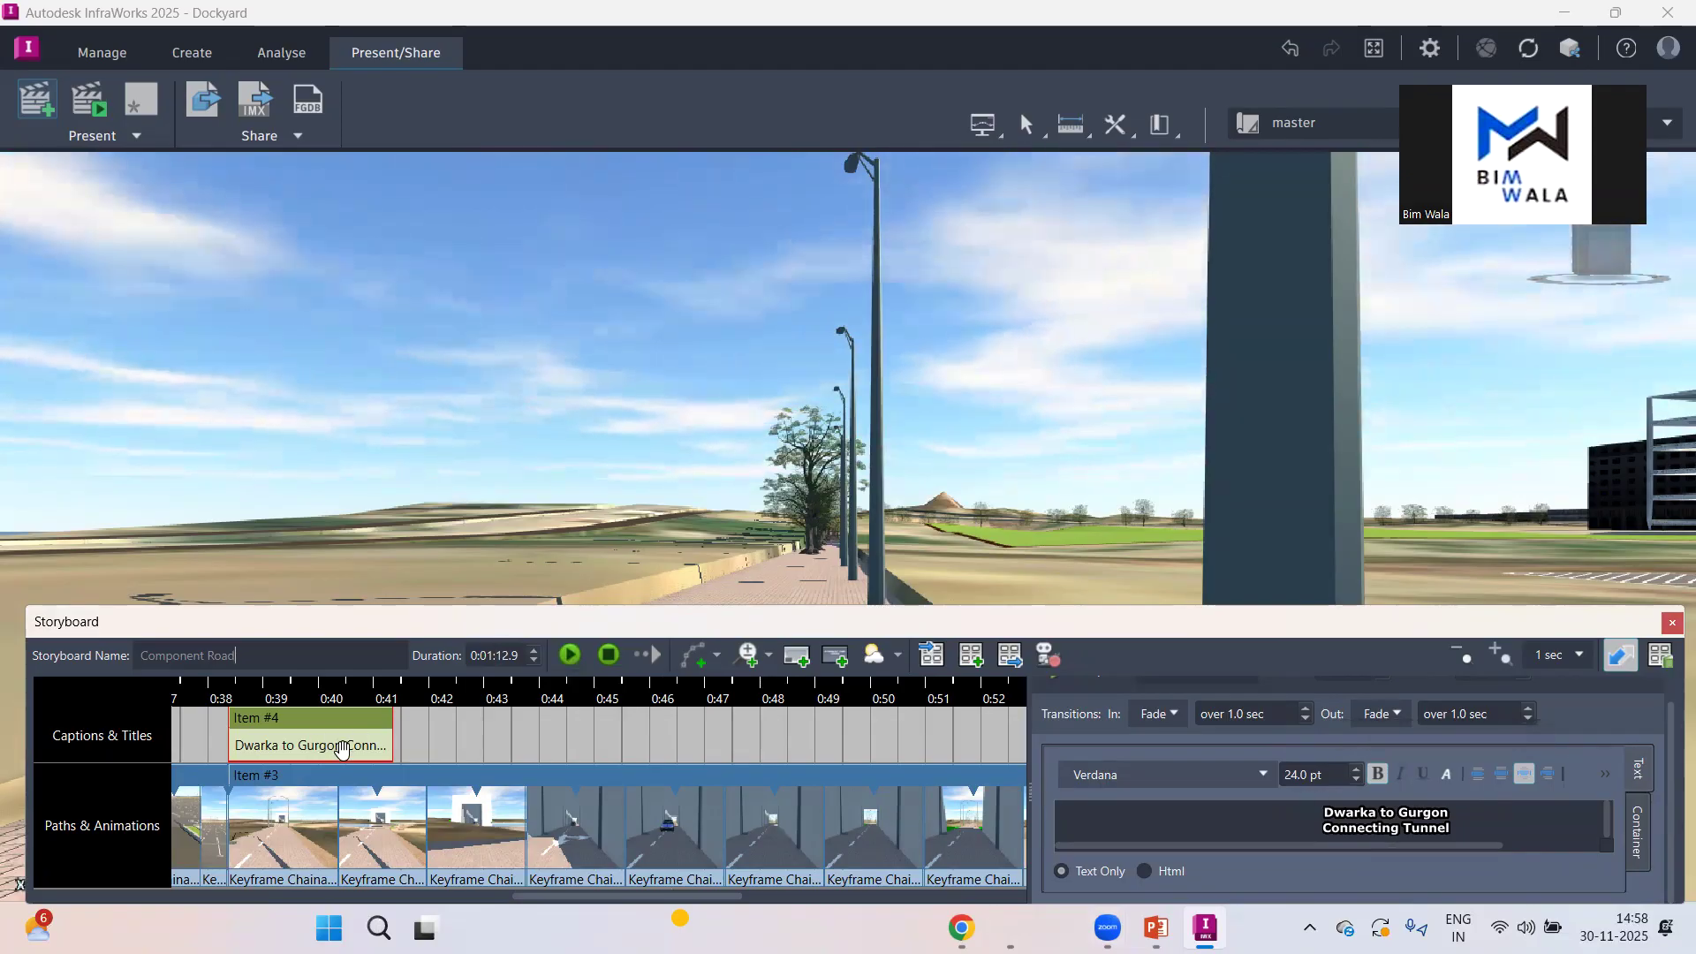
{"action": "left_click_drag", "start_coordinate": [342, 749], "coordinate": [500, 642]}
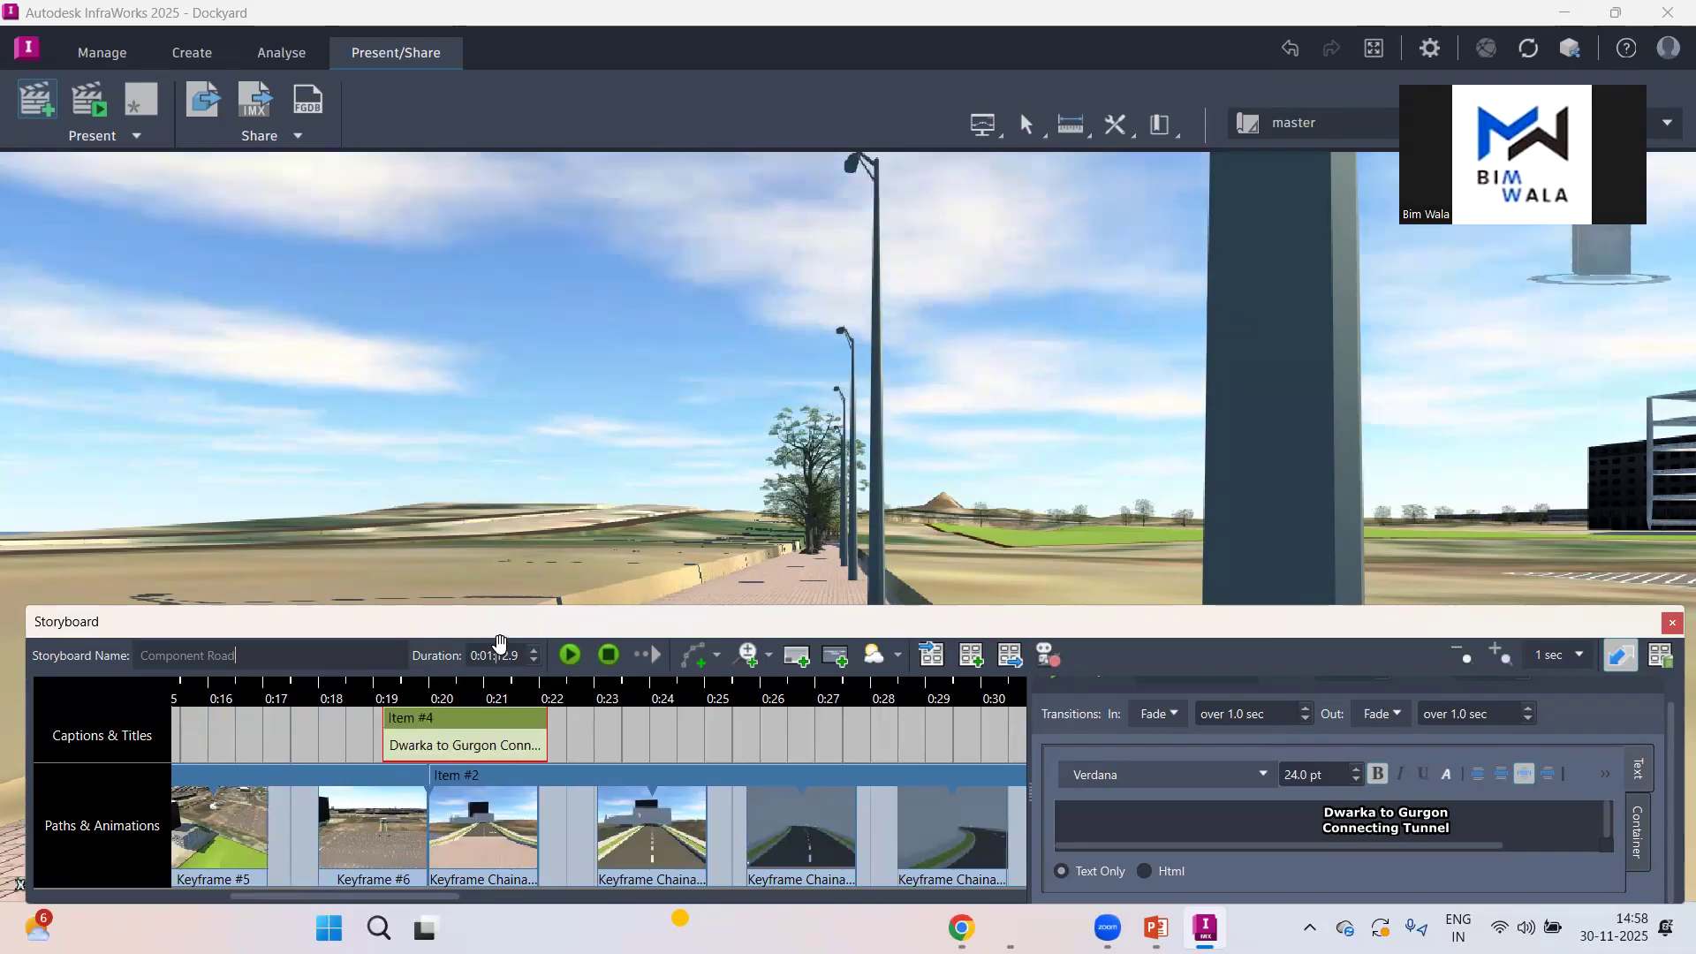
Step: Set Keyframe #6's time to next keyframe to 4.0 sec and select the first keyframe of the tunnel road path
{"action": "left_click", "coordinate": [388, 836]}
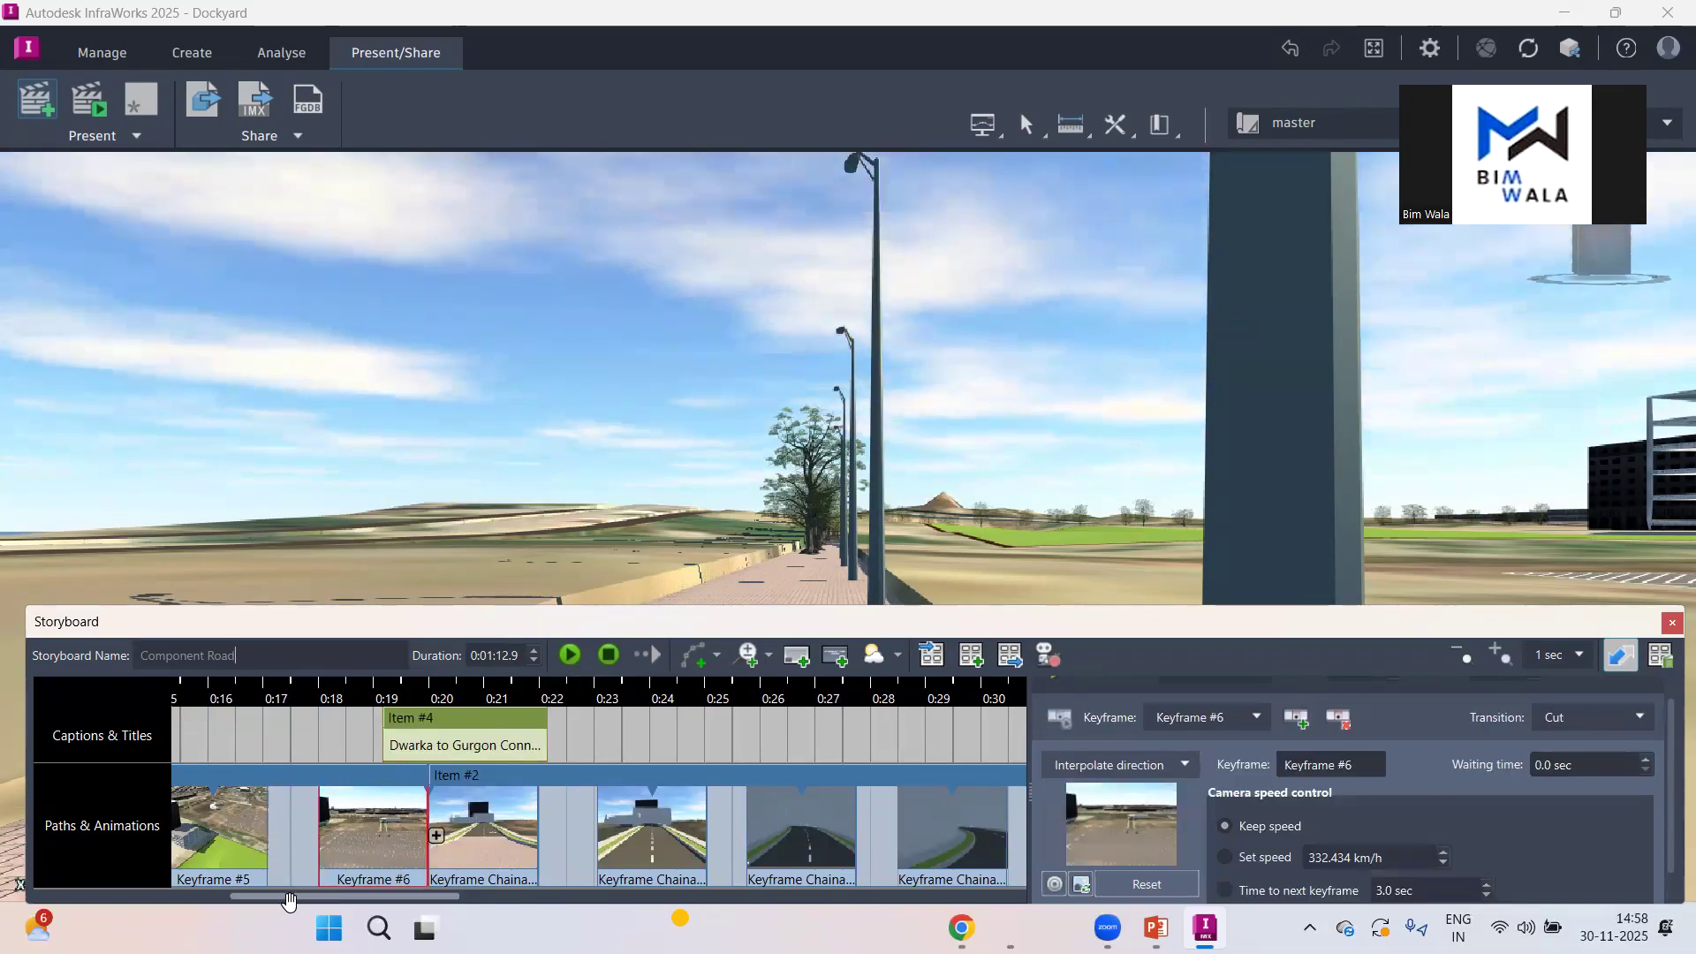
{"action": "scroll", "coordinate": [1237, 848], "scroll_direction": "down", "scroll_amount": 1}
{"action": "left_click", "coordinate": [1225, 852]}
{"action": "left_click", "coordinate": [1487, 845]}
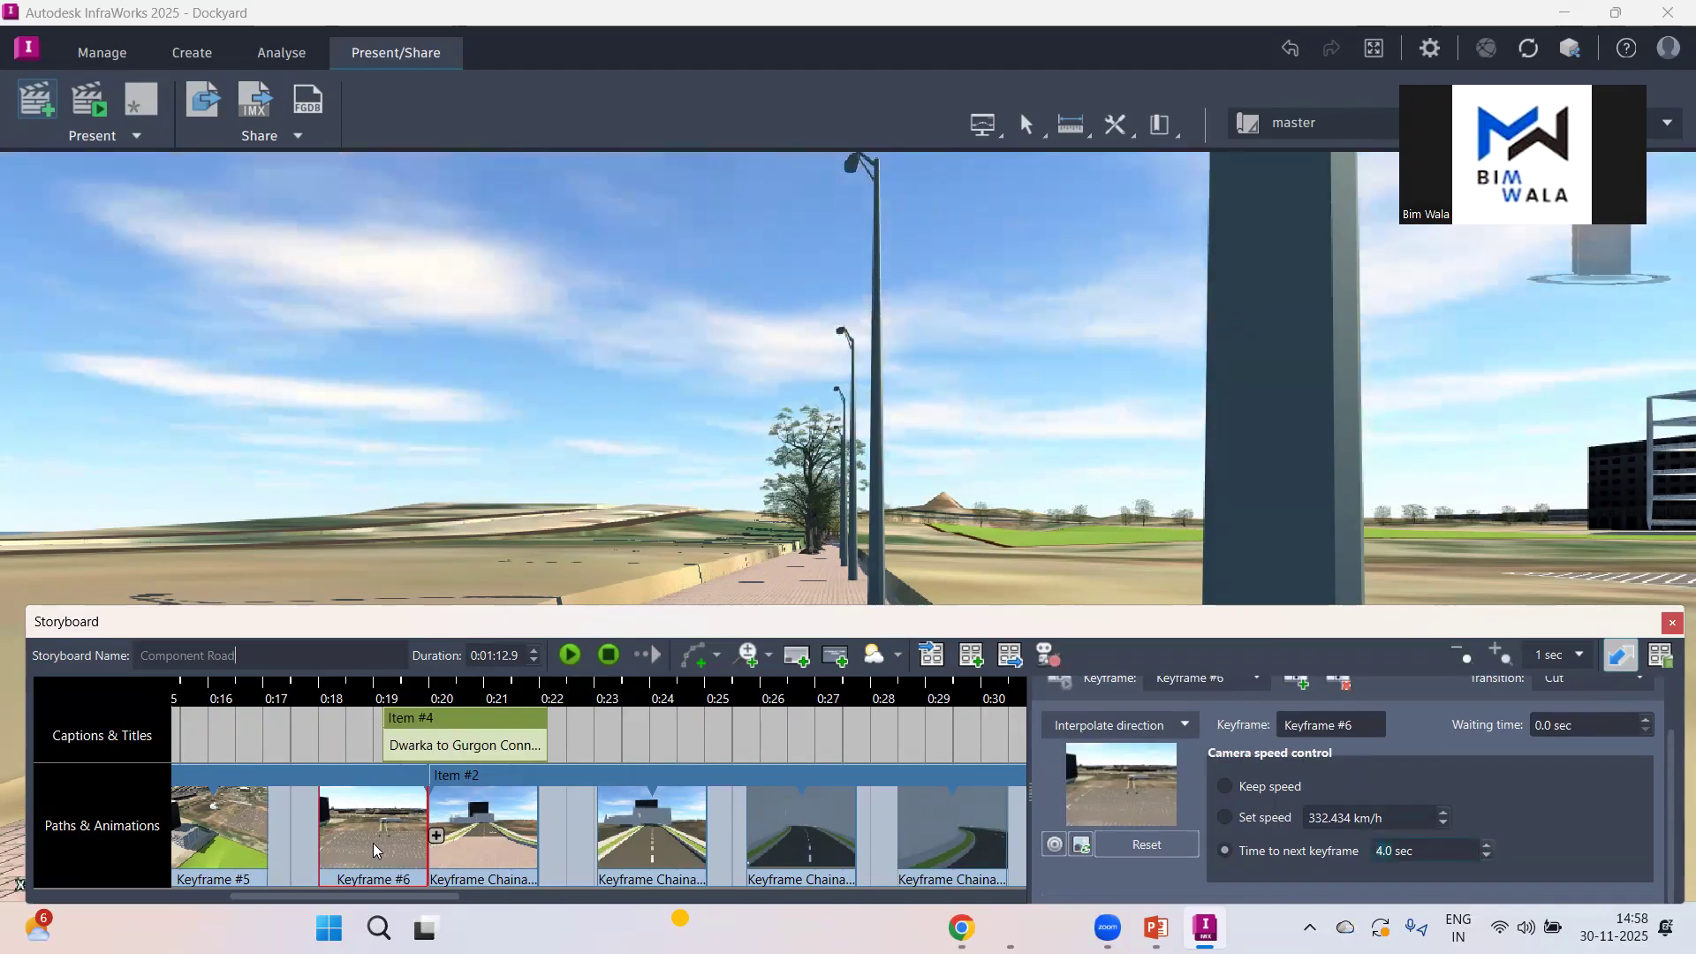
{"action": "left_click", "coordinate": [484, 836]}
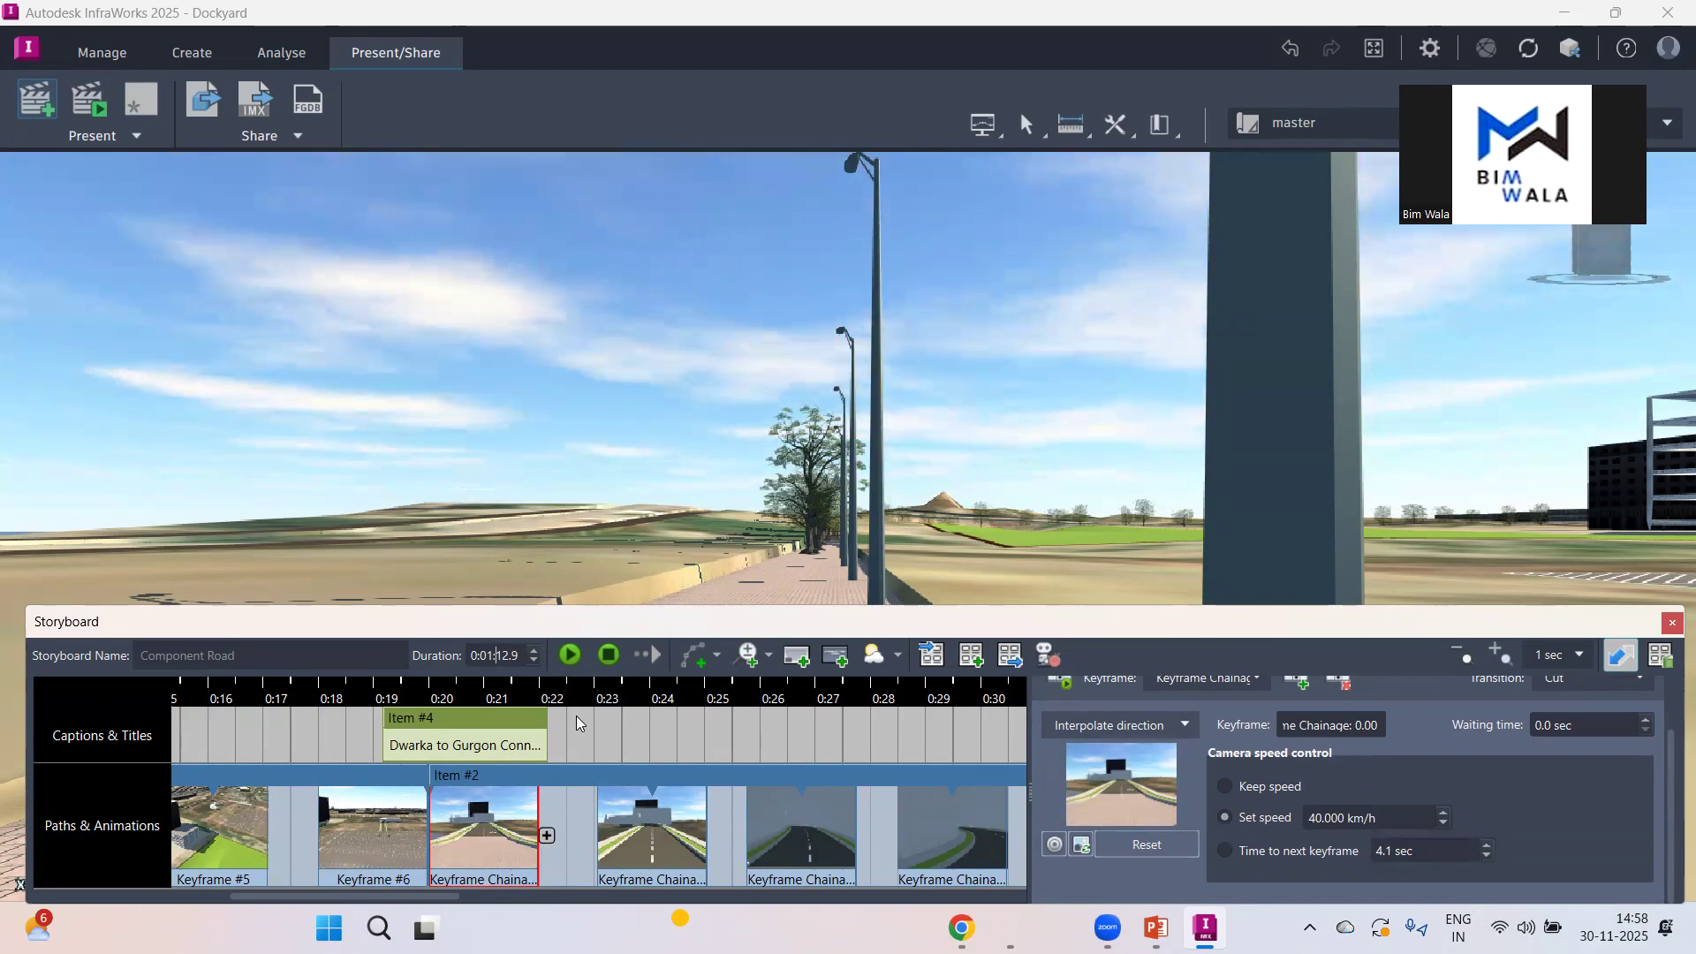
Step: Play the tunnel road section briefly, pause it, and move the caption to start at 0:20 with the camera path
{"action": "left_click", "coordinate": [573, 656]}
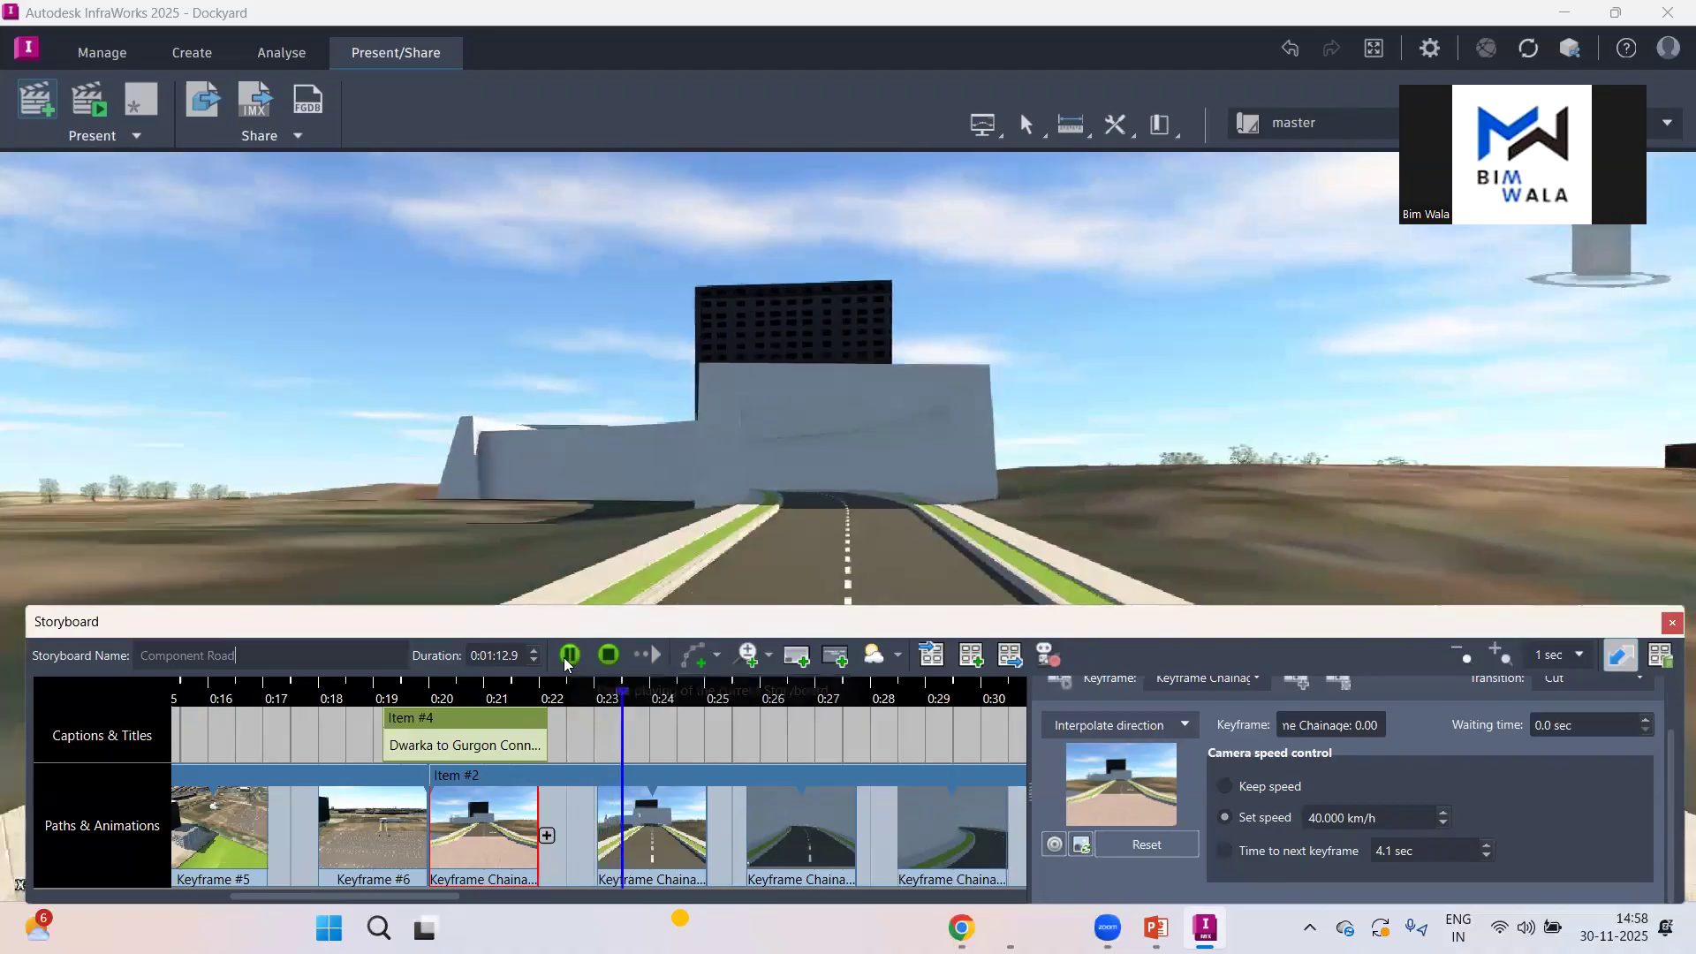
{"action": "left_click", "coordinate": [569, 655]}
{"action": "left_click", "coordinate": [520, 744]}
{"action": "left_click_drag", "start_coordinate": [520, 744], "coordinate": [564, 745]}
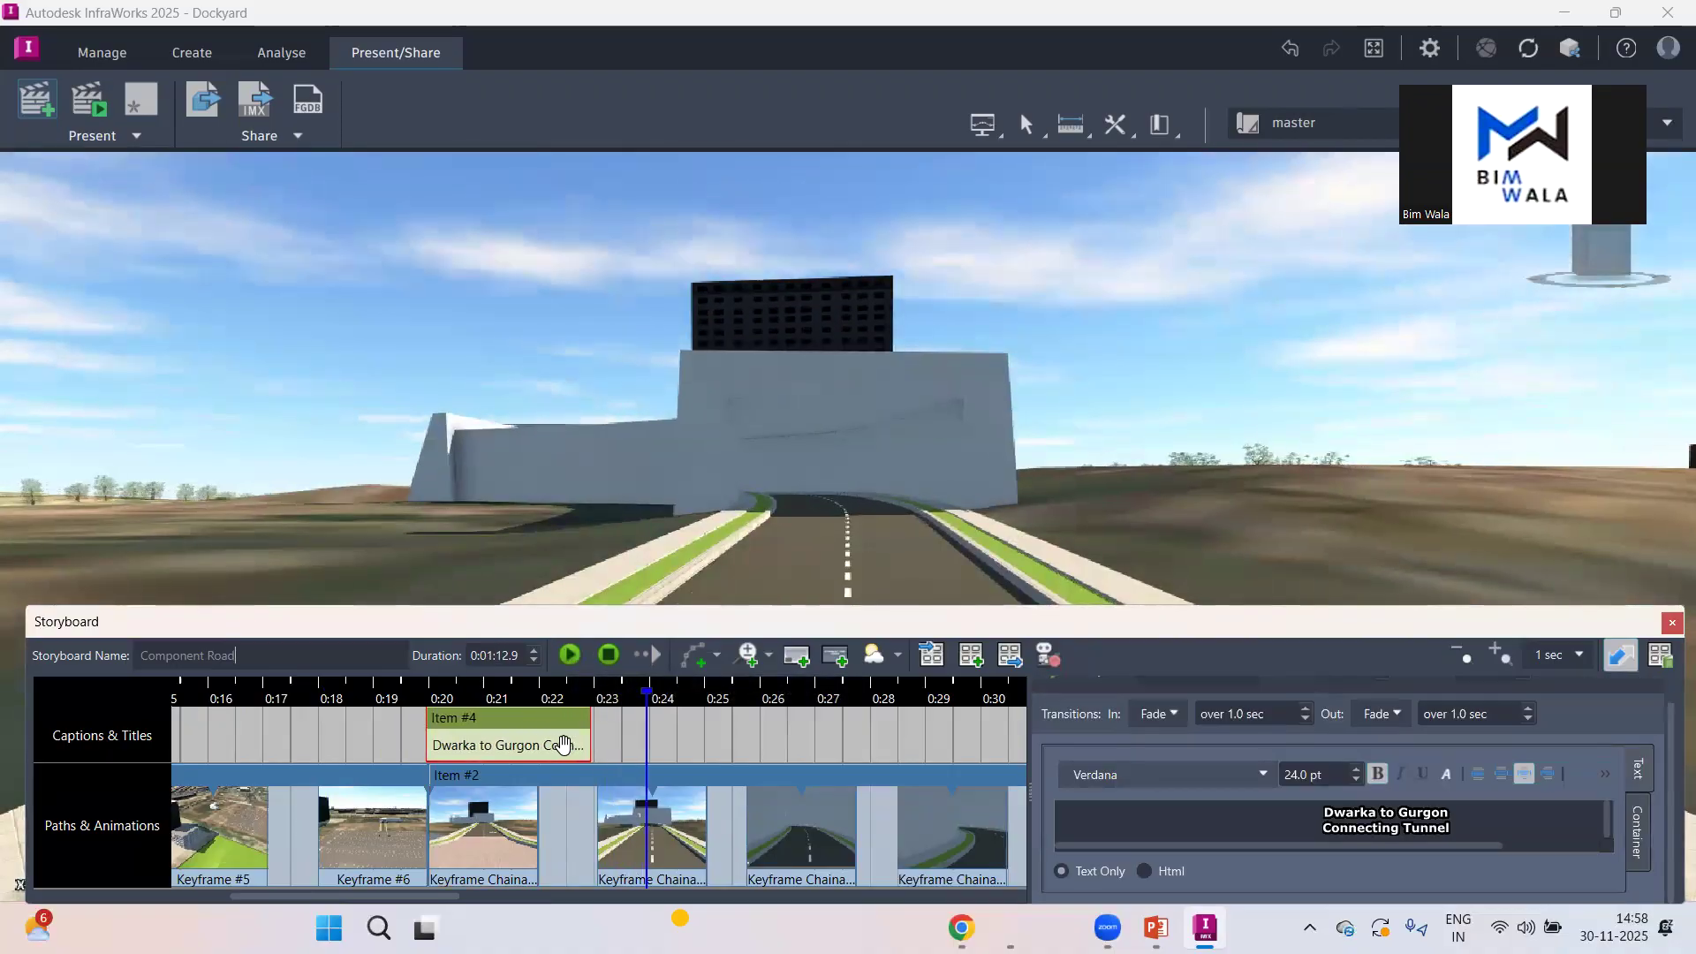
Step: Replay the storyboard from just before the caption to review how the caption fades in and out
{"action": "left_click_drag", "start_coordinate": [649, 694], "coordinate": [406, 695]}
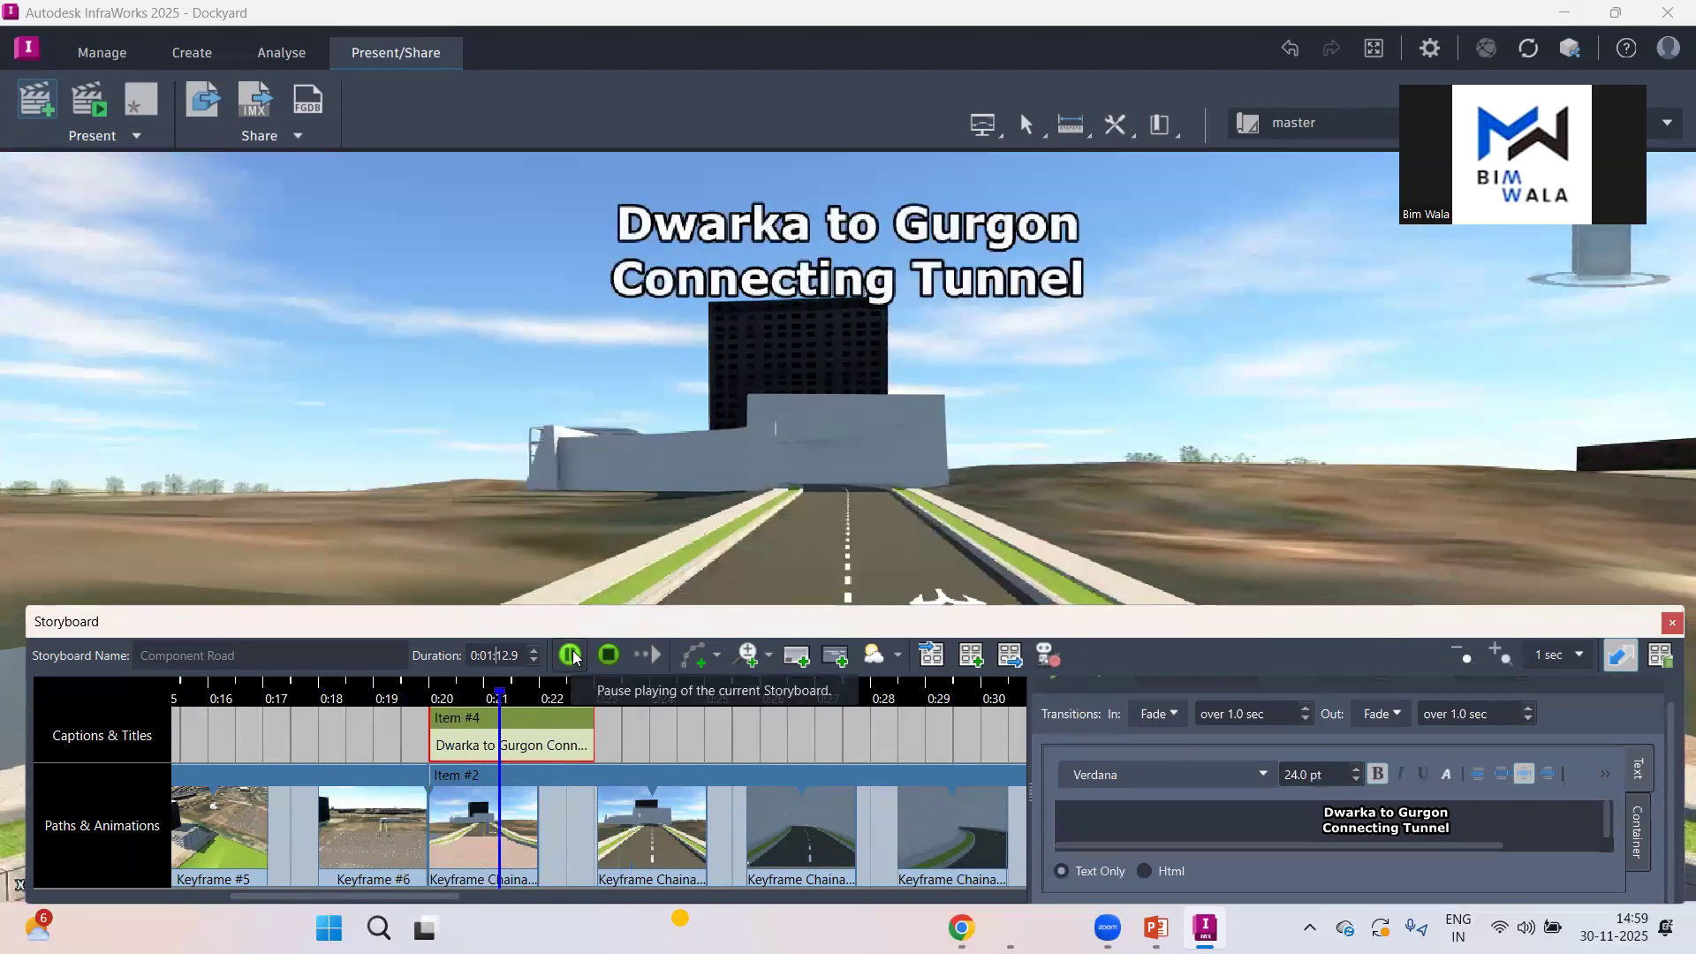
{"action": "left_click", "coordinate": [571, 655]}
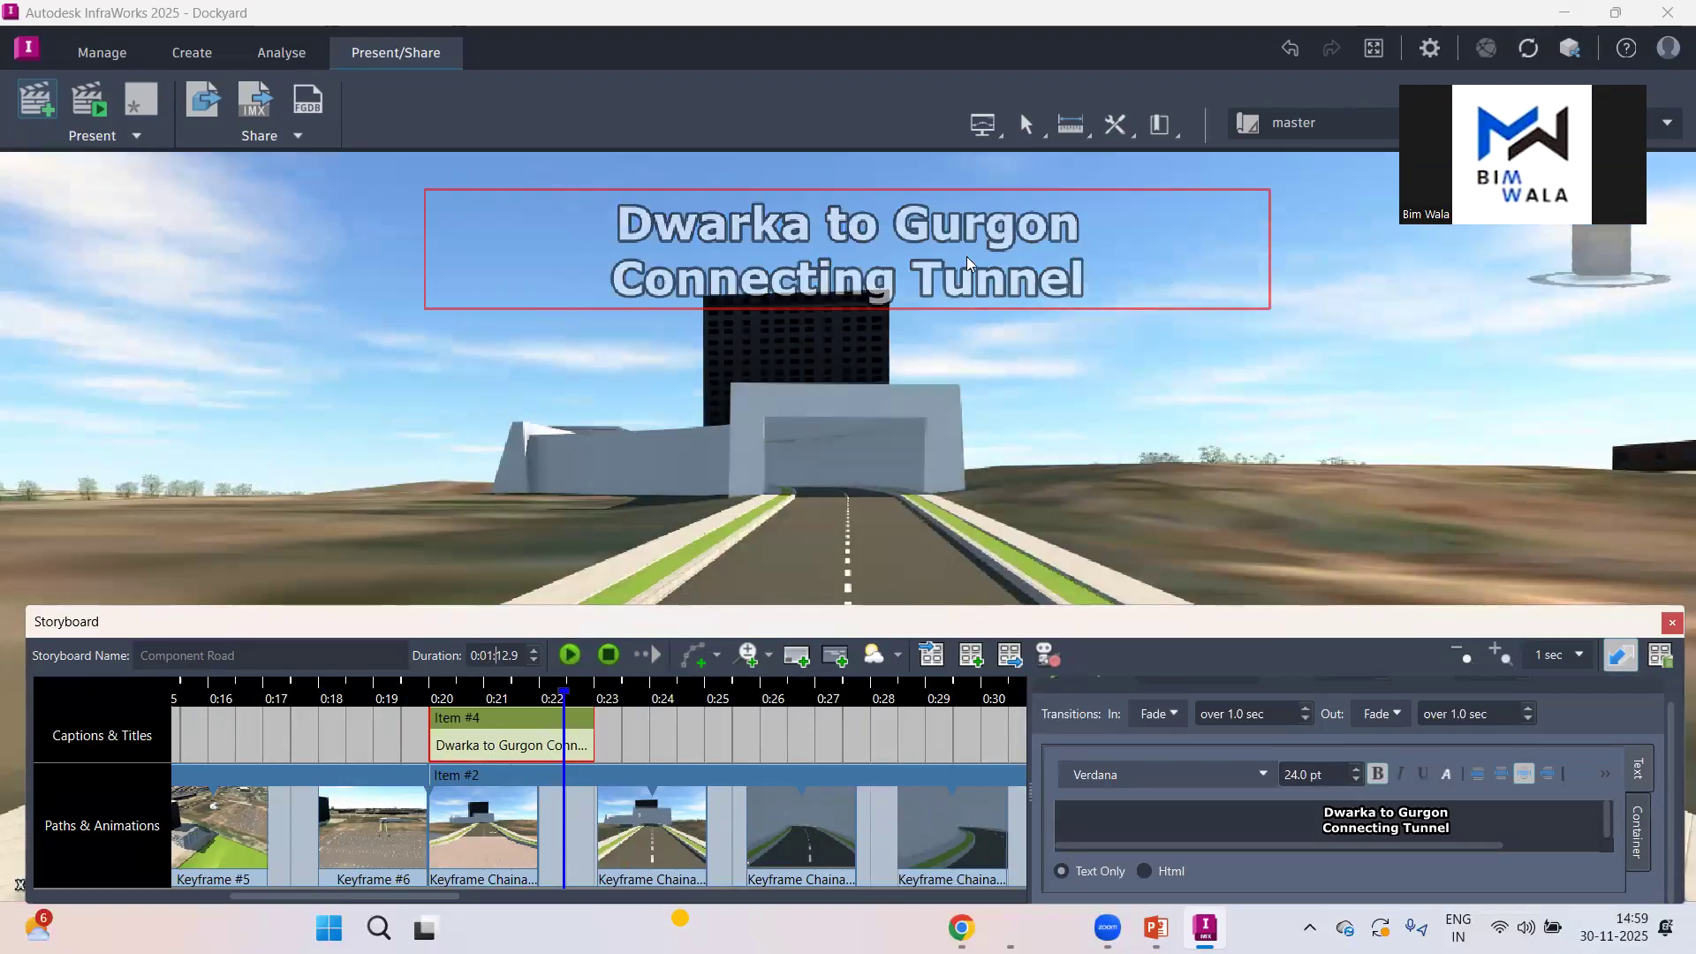
{"action": "left_click", "coordinate": [570, 655]}
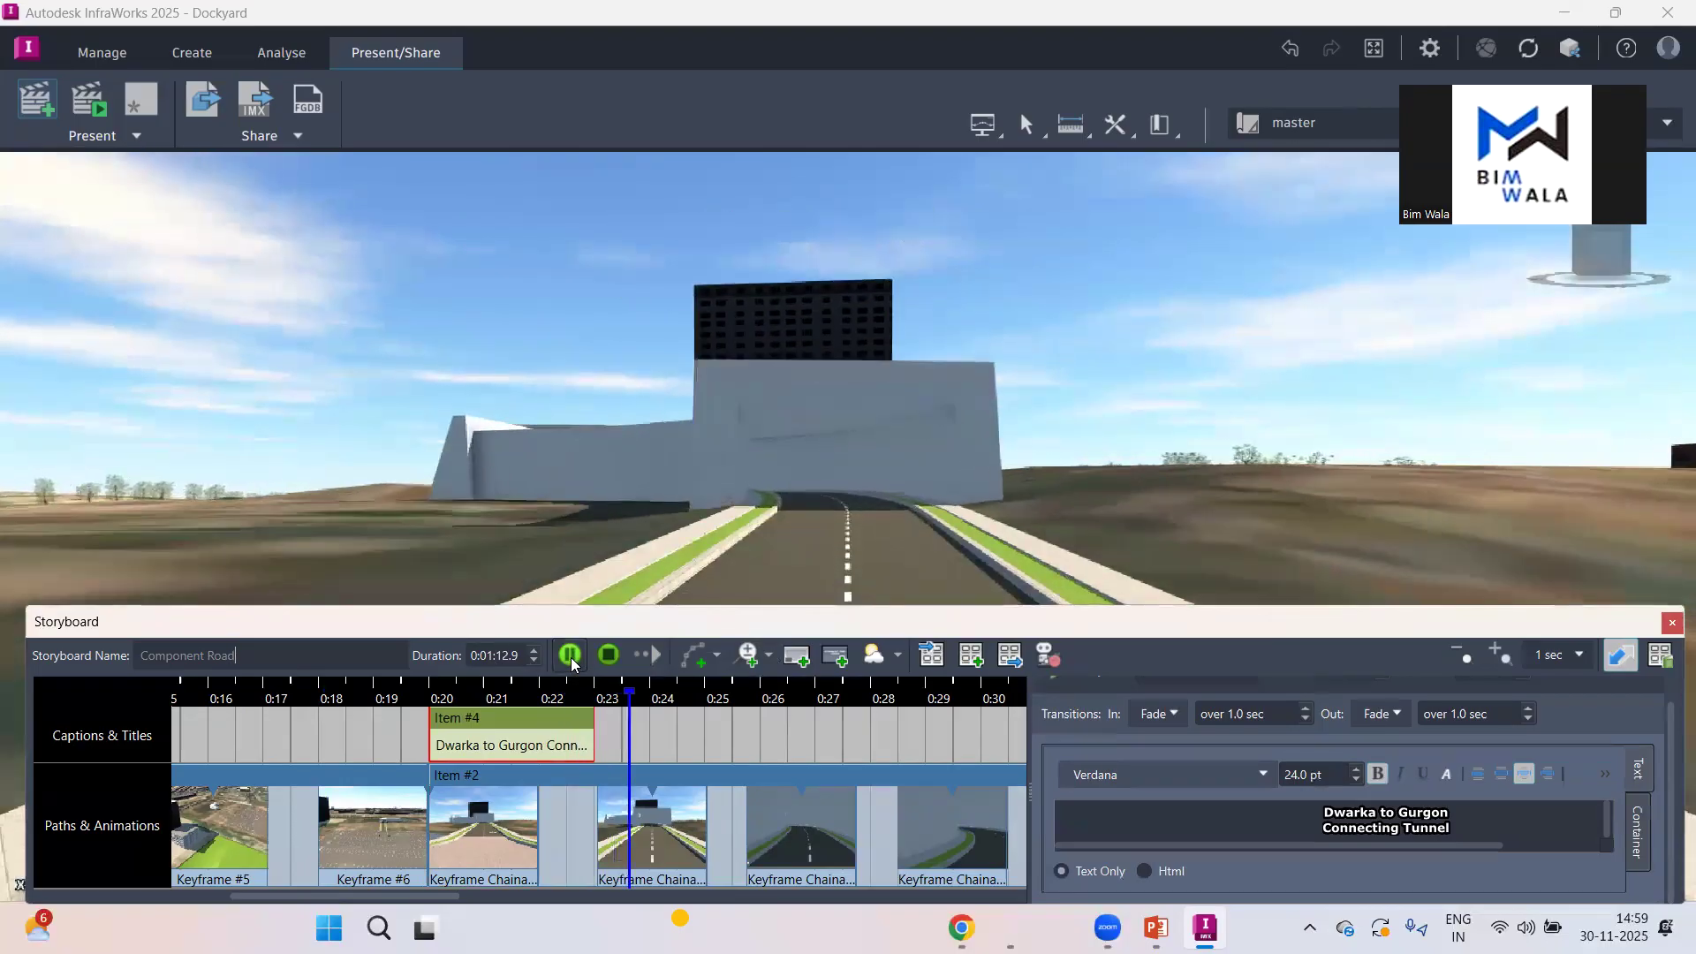
{"action": "left_click", "coordinate": [571, 655]}
{"action": "left_click_drag", "start_coordinate": [642, 691], "coordinate": [388, 694]}
{"action": "left_click", "coordinate": [570, 655]}
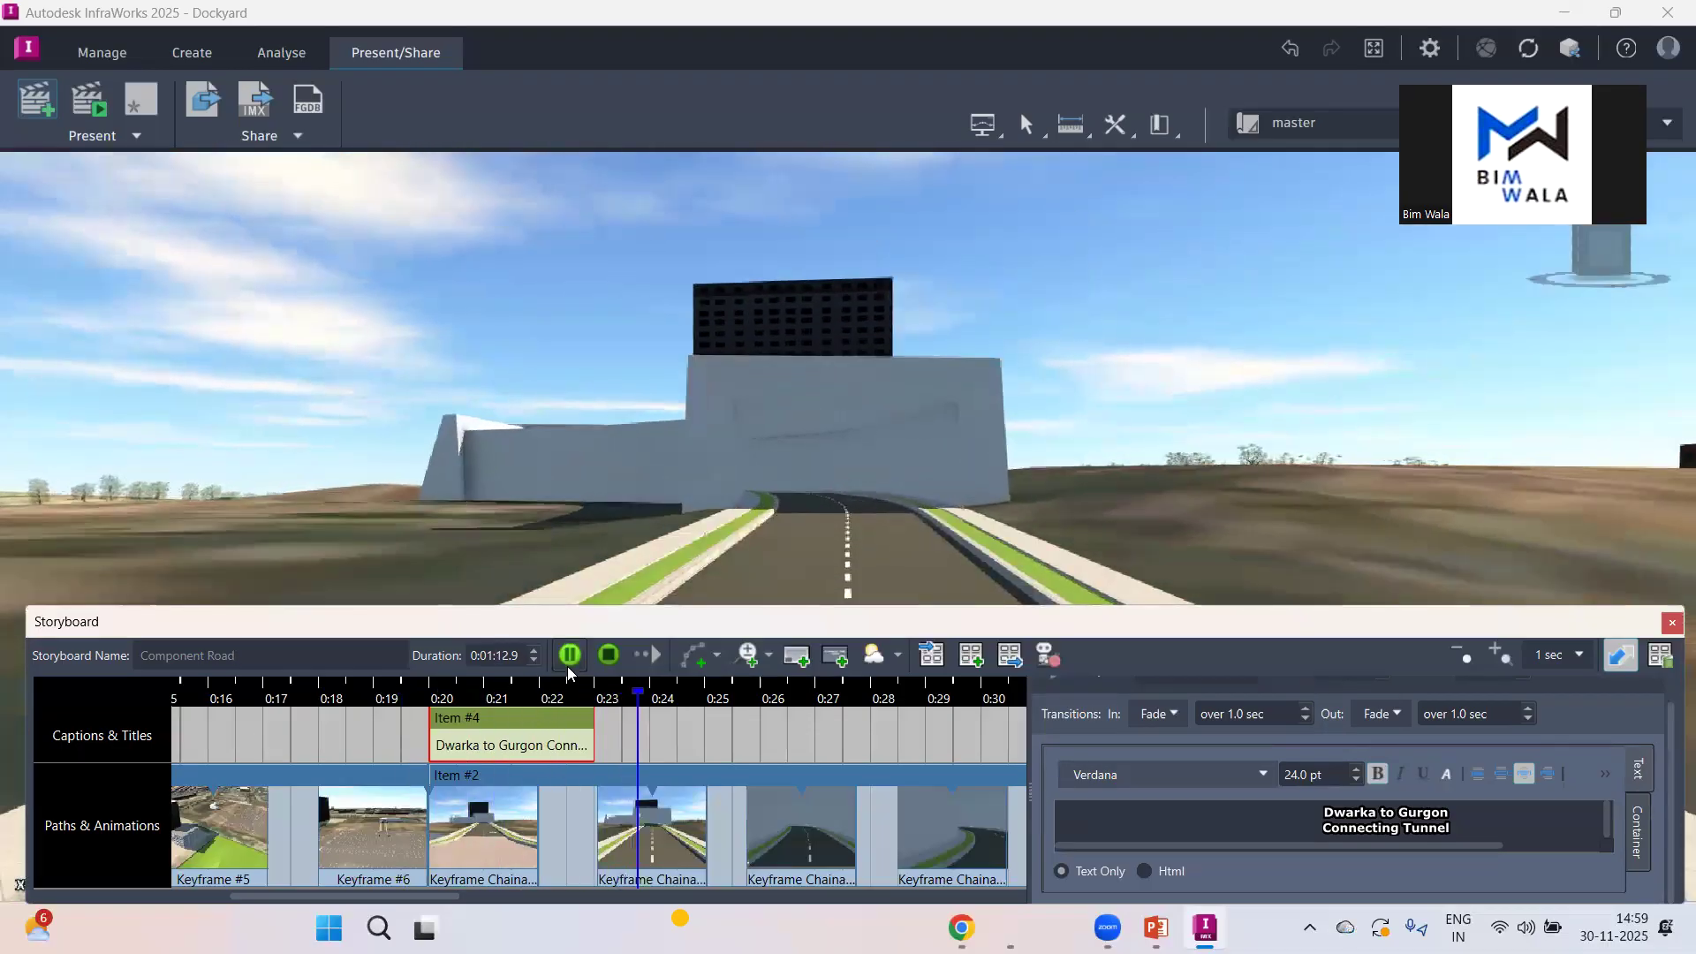
{"action": "left_click", "coordinate": [569, 664]}
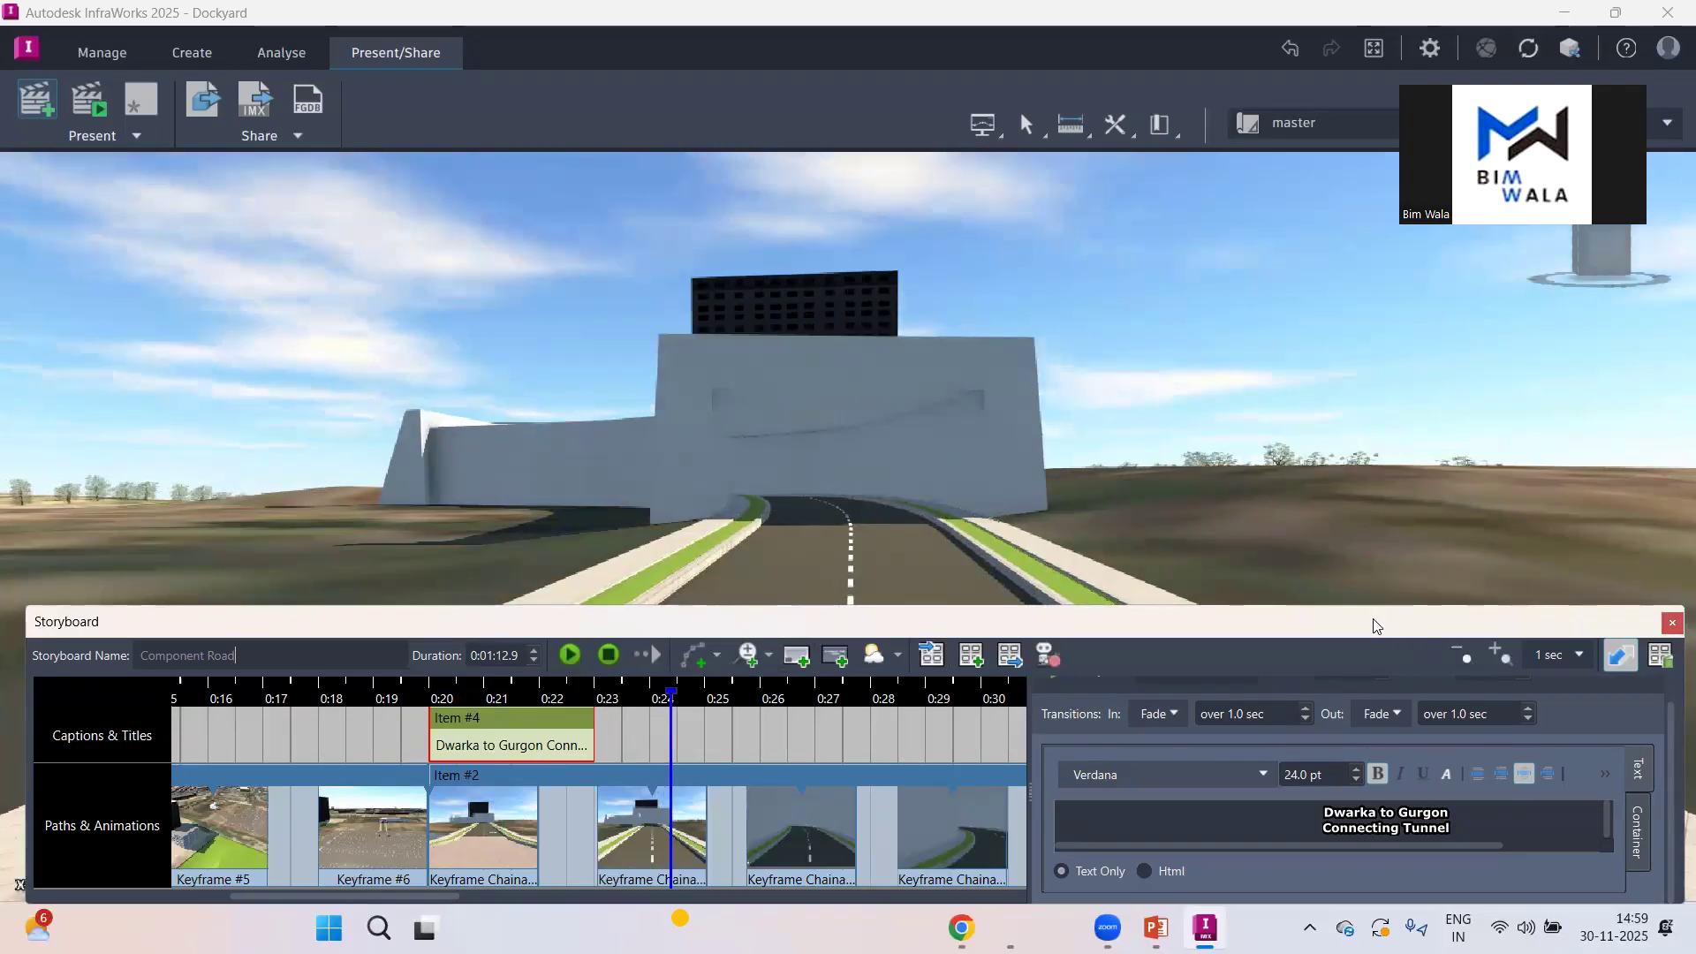
Step: Correct the caption's first line to "Dwarka to Gurgoan"
{"action": "left_click_drag", "start_coordinate": [1374, 626], "coordinate": [1382, 618]}
{"action": "left_click", "coordinate": [1448, 805]}
{"action": "type", "text": "a"}
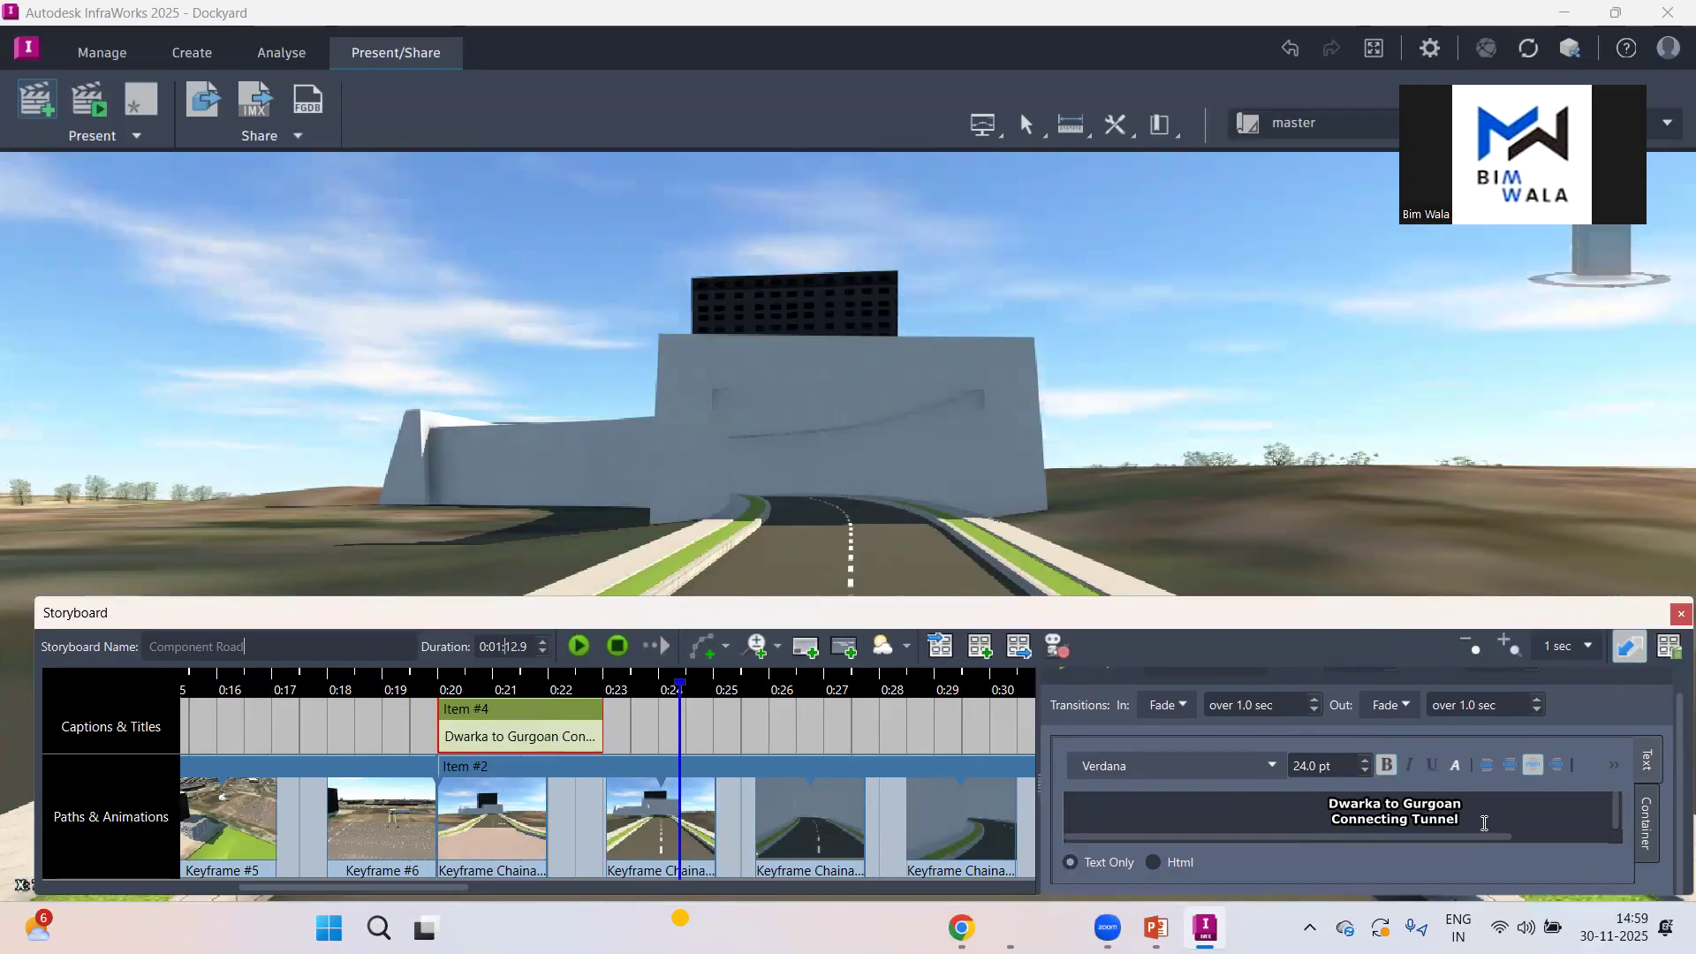
Step: Preview the caption at about 0:21 and set its container location to Centre Centre
{"action": "left_click", "coordinate": [1648, 825]}
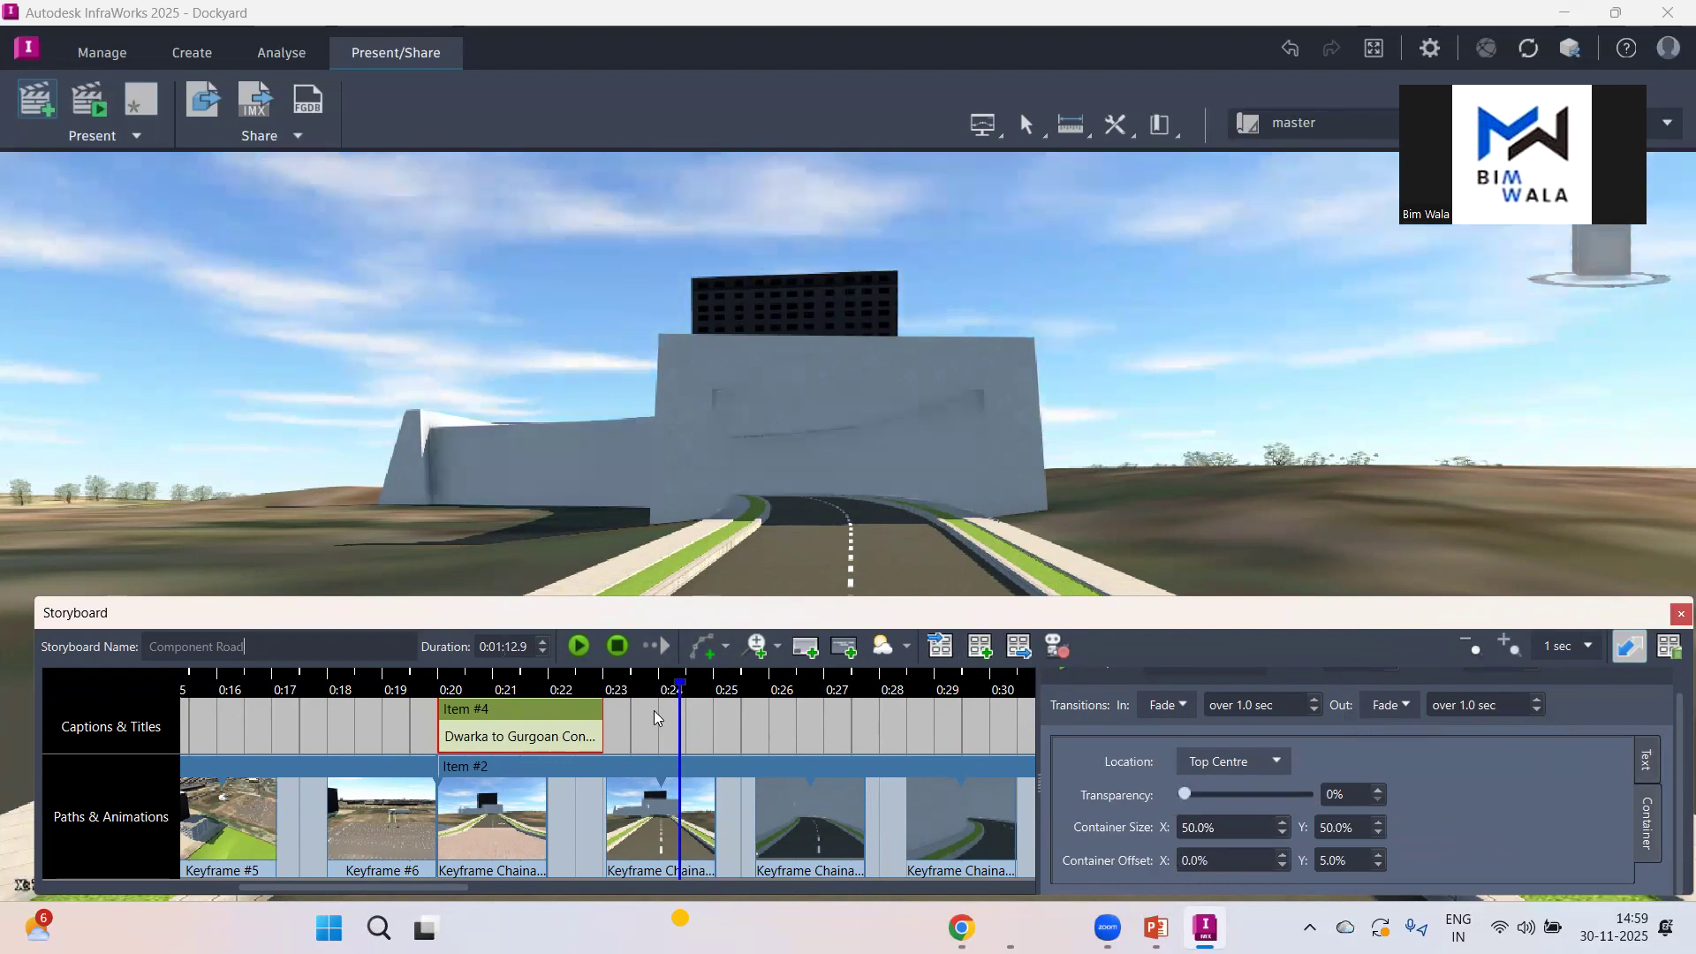
{"action": "left_click", "coordinate": [503, 694]}
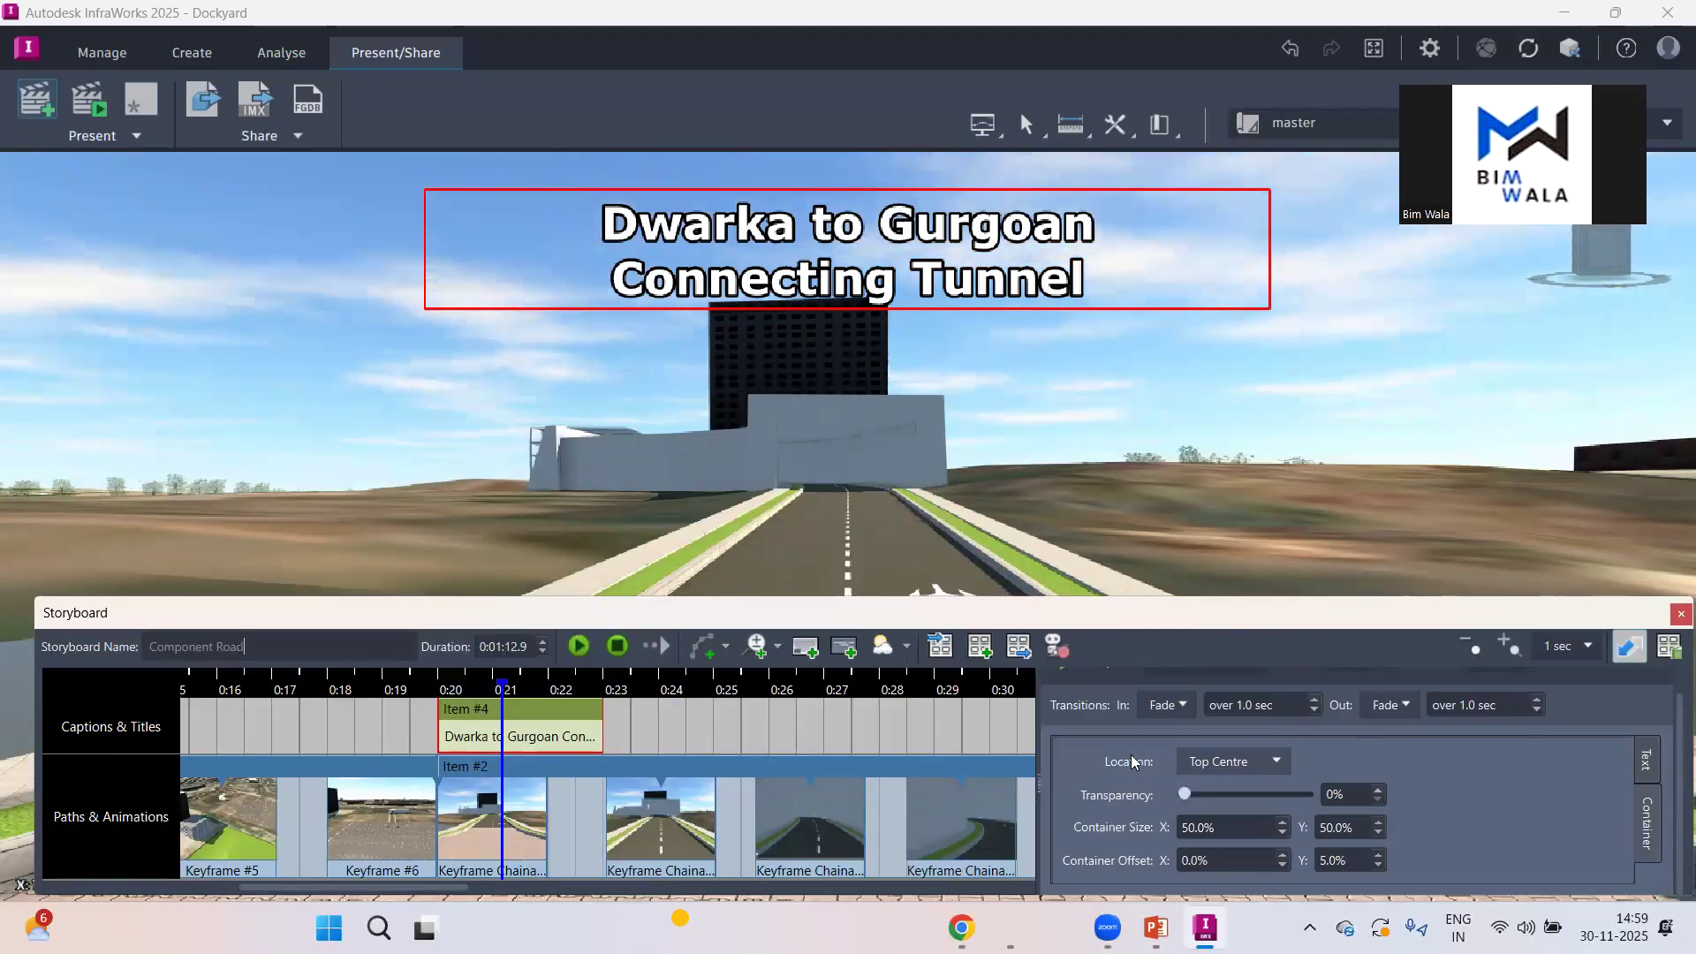
{"action": "left_click", "coordinate": [1284, 758]}
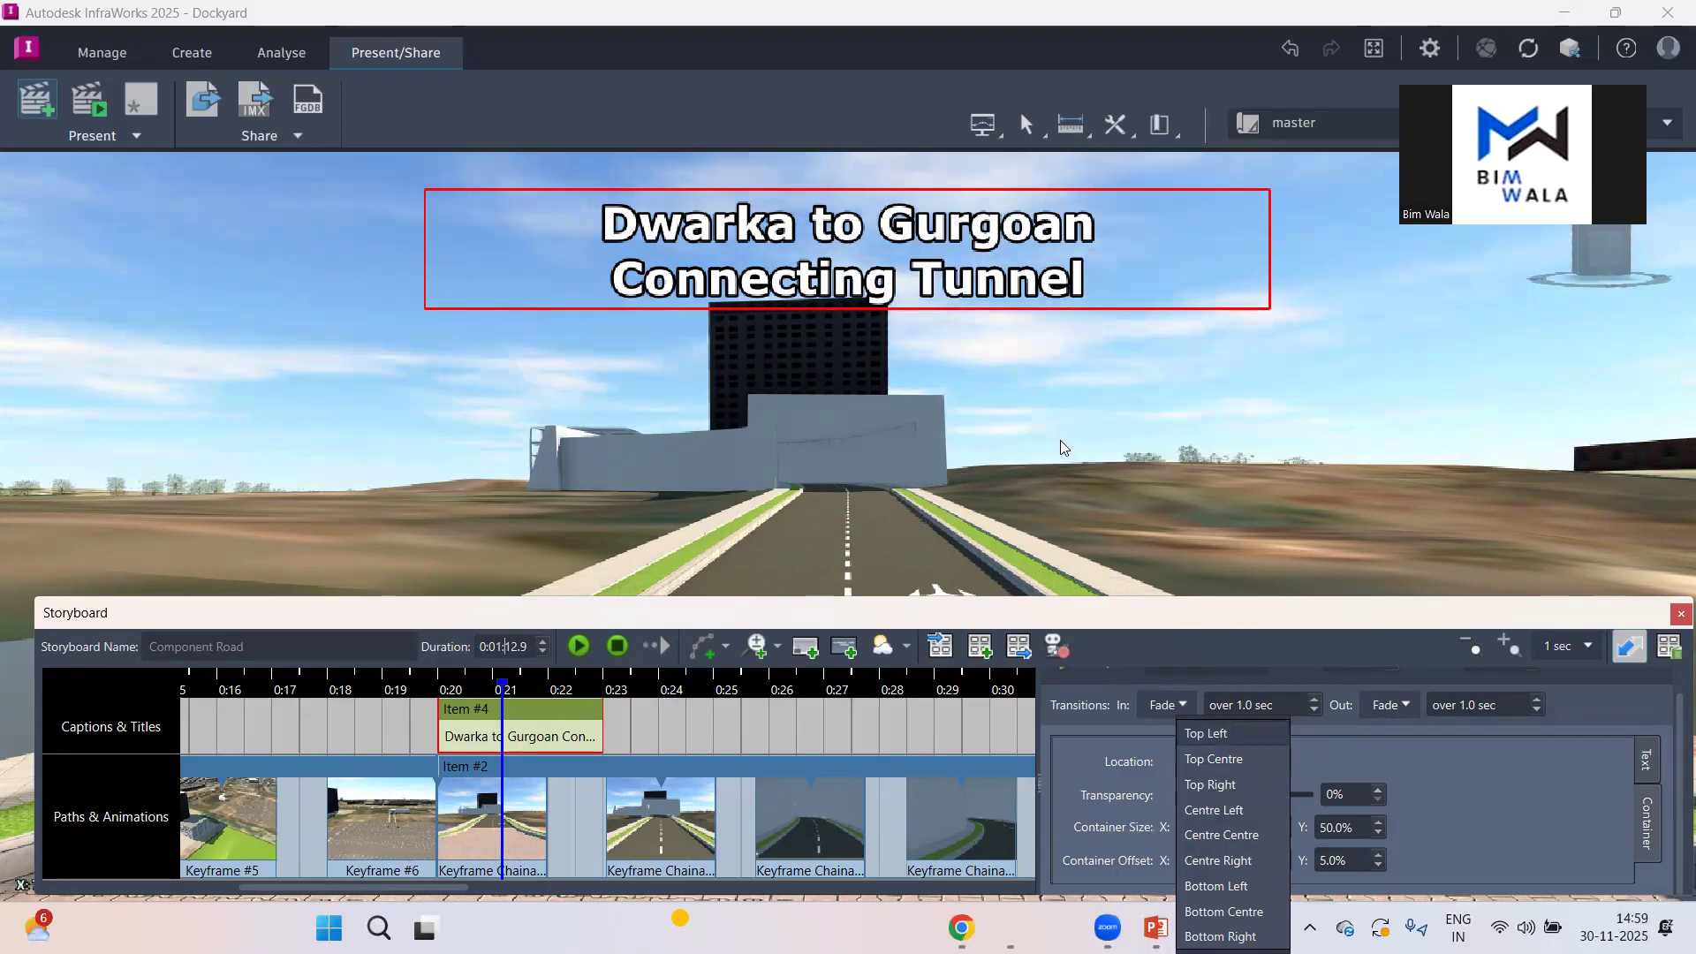
{"action": "left_click", "coordinate": [1262, 830]}
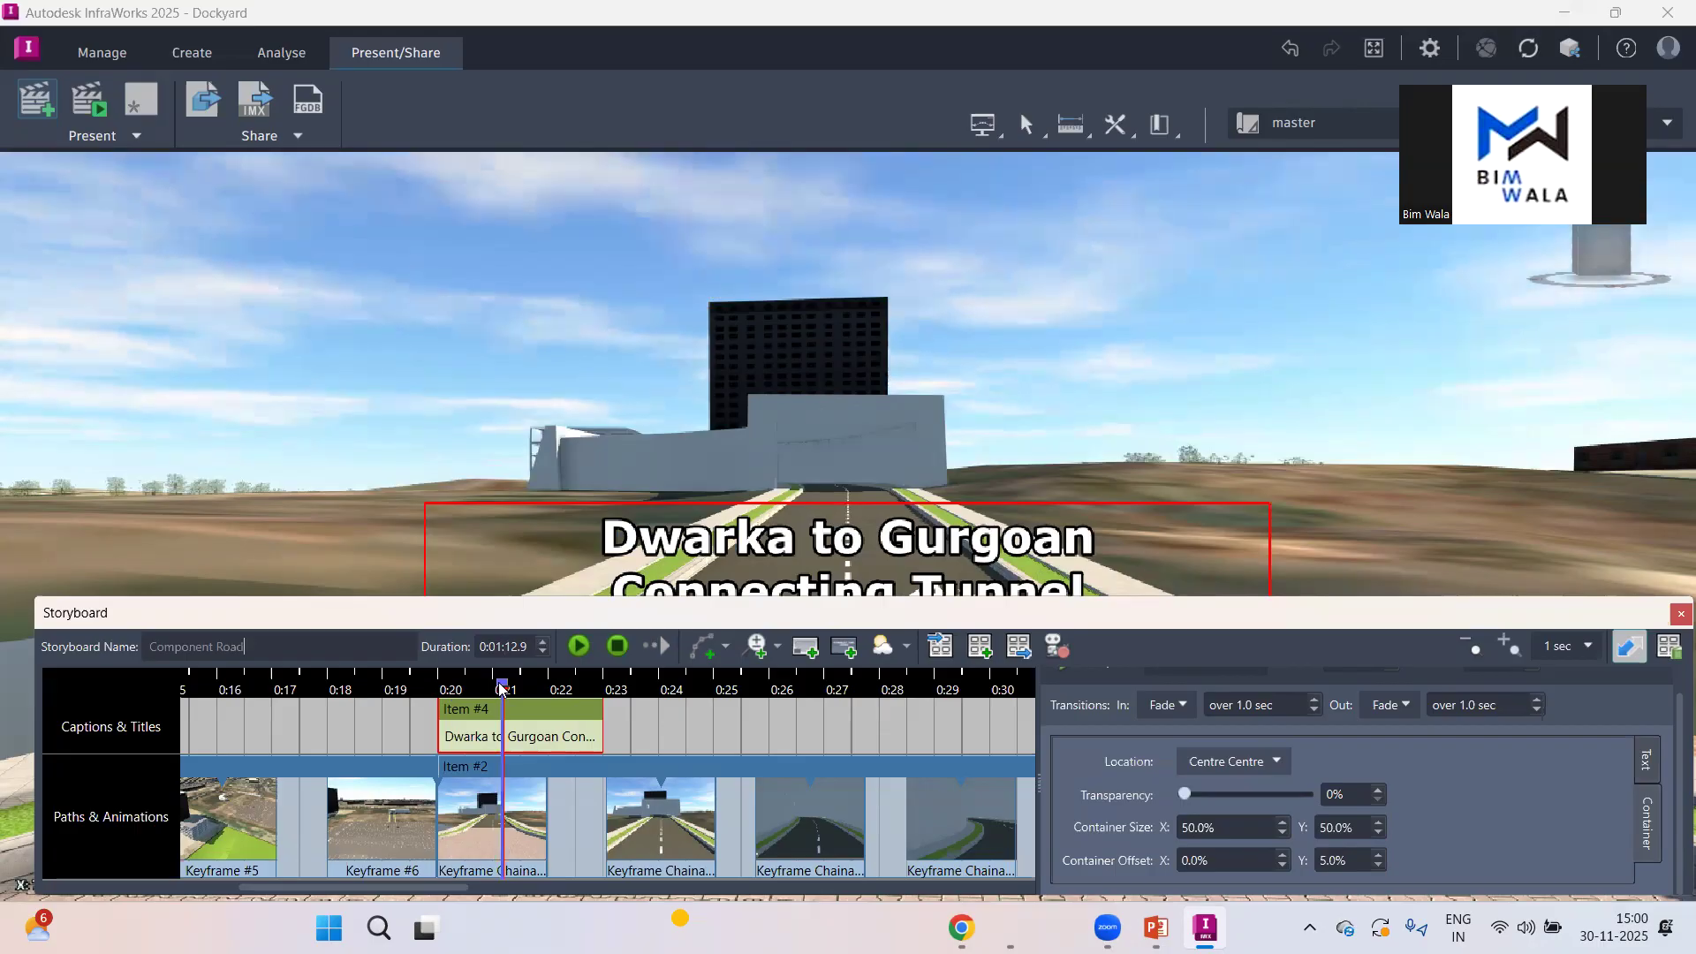
Step: Play the storyboard from just before the caption to check its centred location, and stop playback past the caption
{"action": "left_click_drag", "start_coordinate": [501, 687], "coordinate": [415, 687]}
{"action": "left_click", "coordinate": [573, 649]}
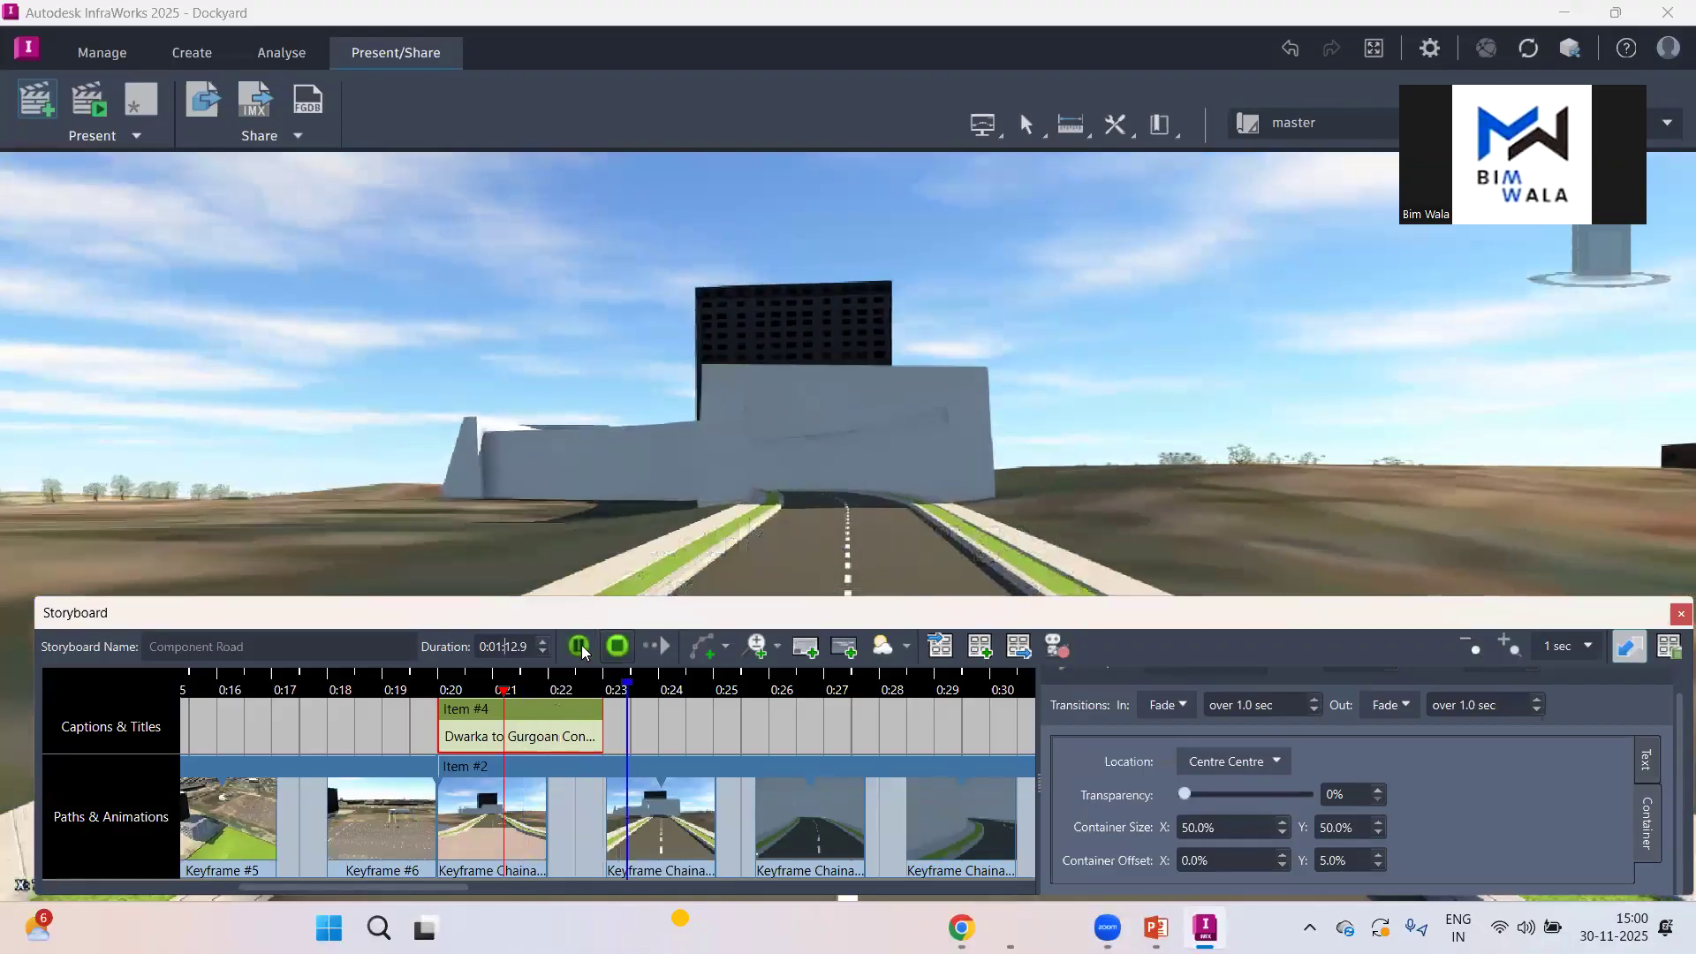
{"action": "left_click", "coordinate": [613, 648]}
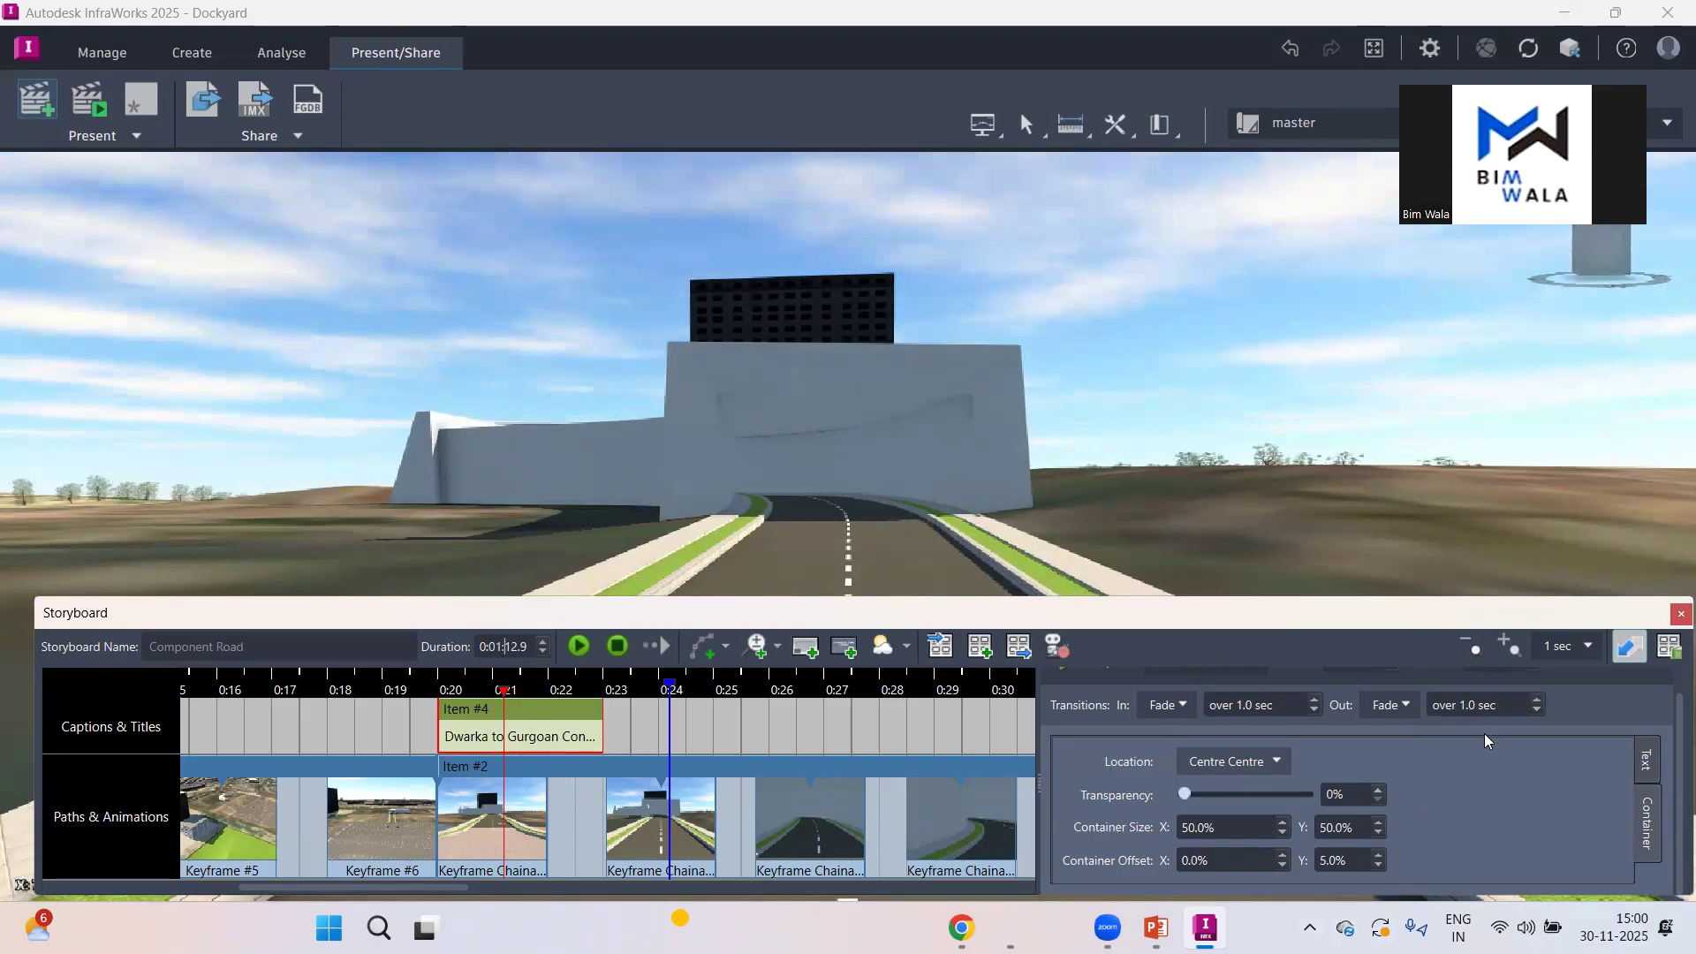
Step: Reduce the caption's font size to 16.0 pt
{"action": "left_click", "coordinate": [1645, 760]}
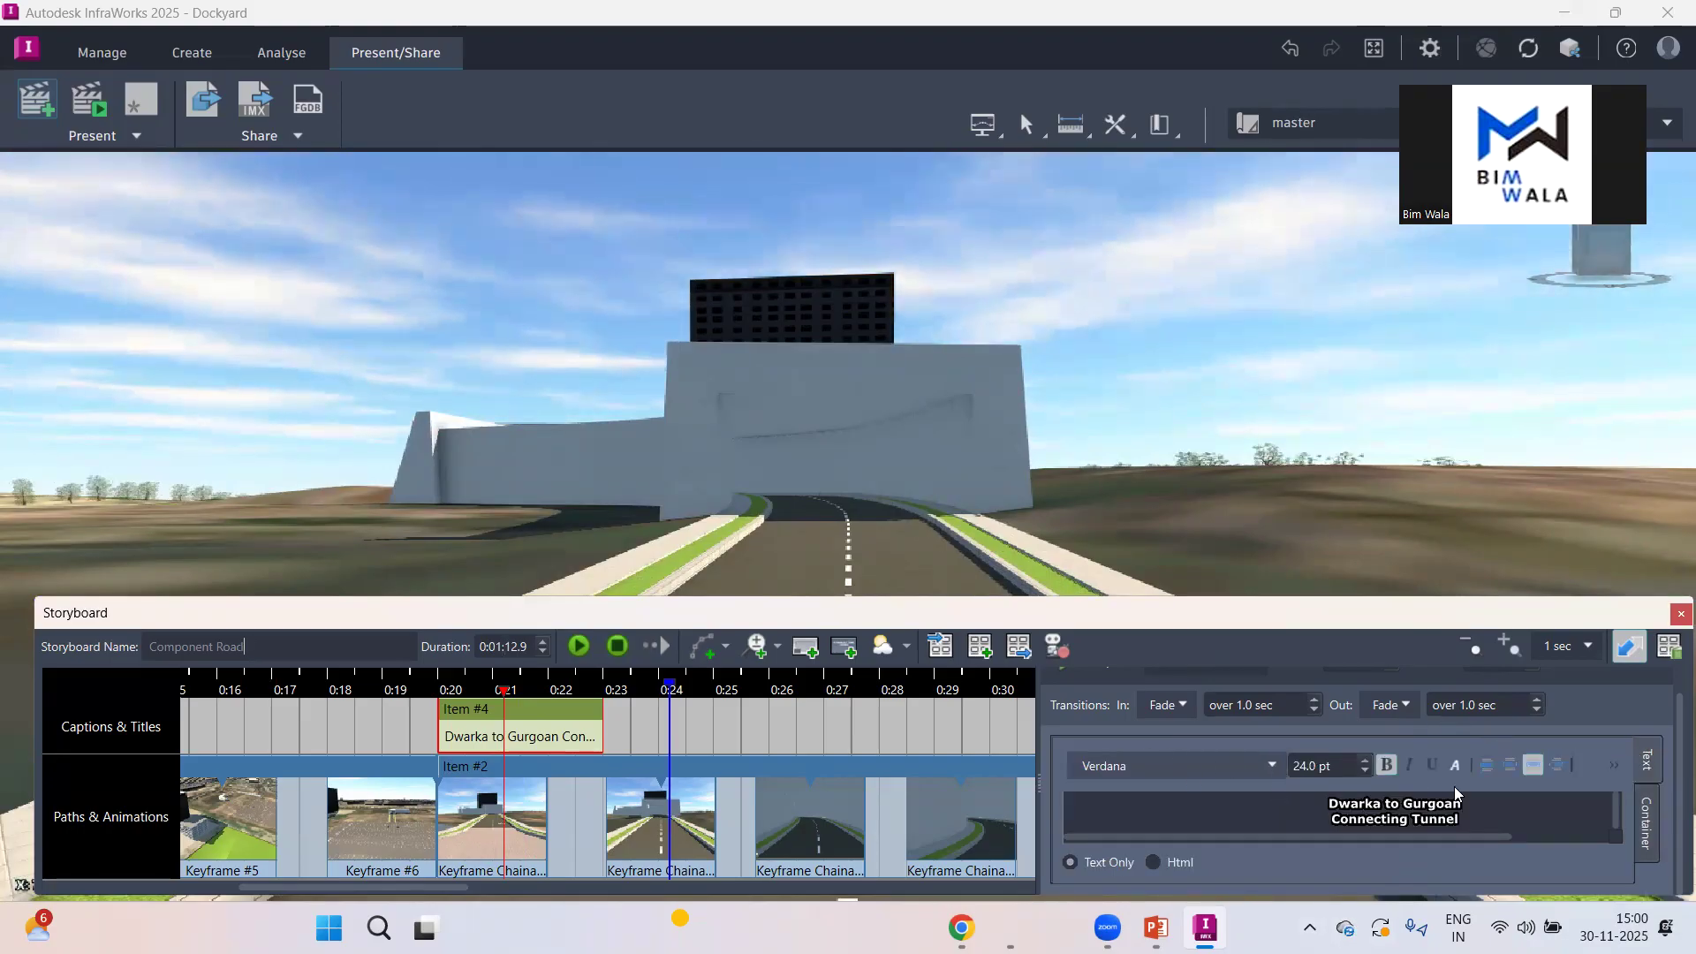
{"action": "left_click", "coordinate": [1366, 772]}
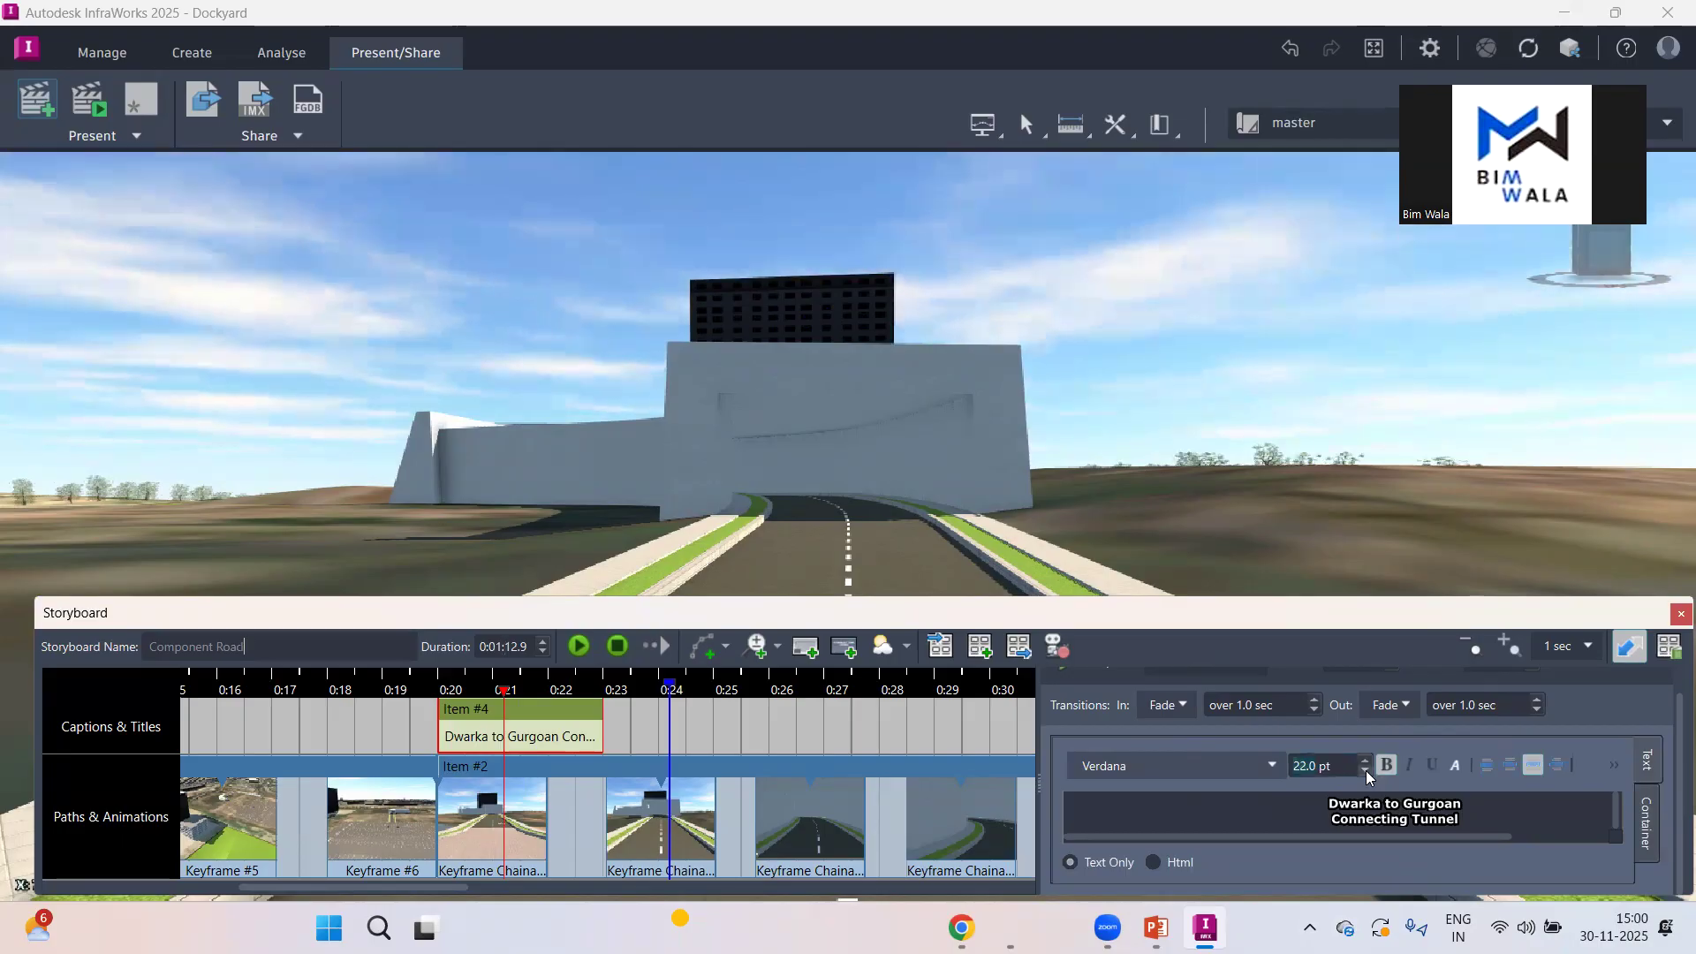
{"action": "left_click", "coordinate": [1366, 771]}
{"action": "left_click", "coordinate": [1366, 772]}
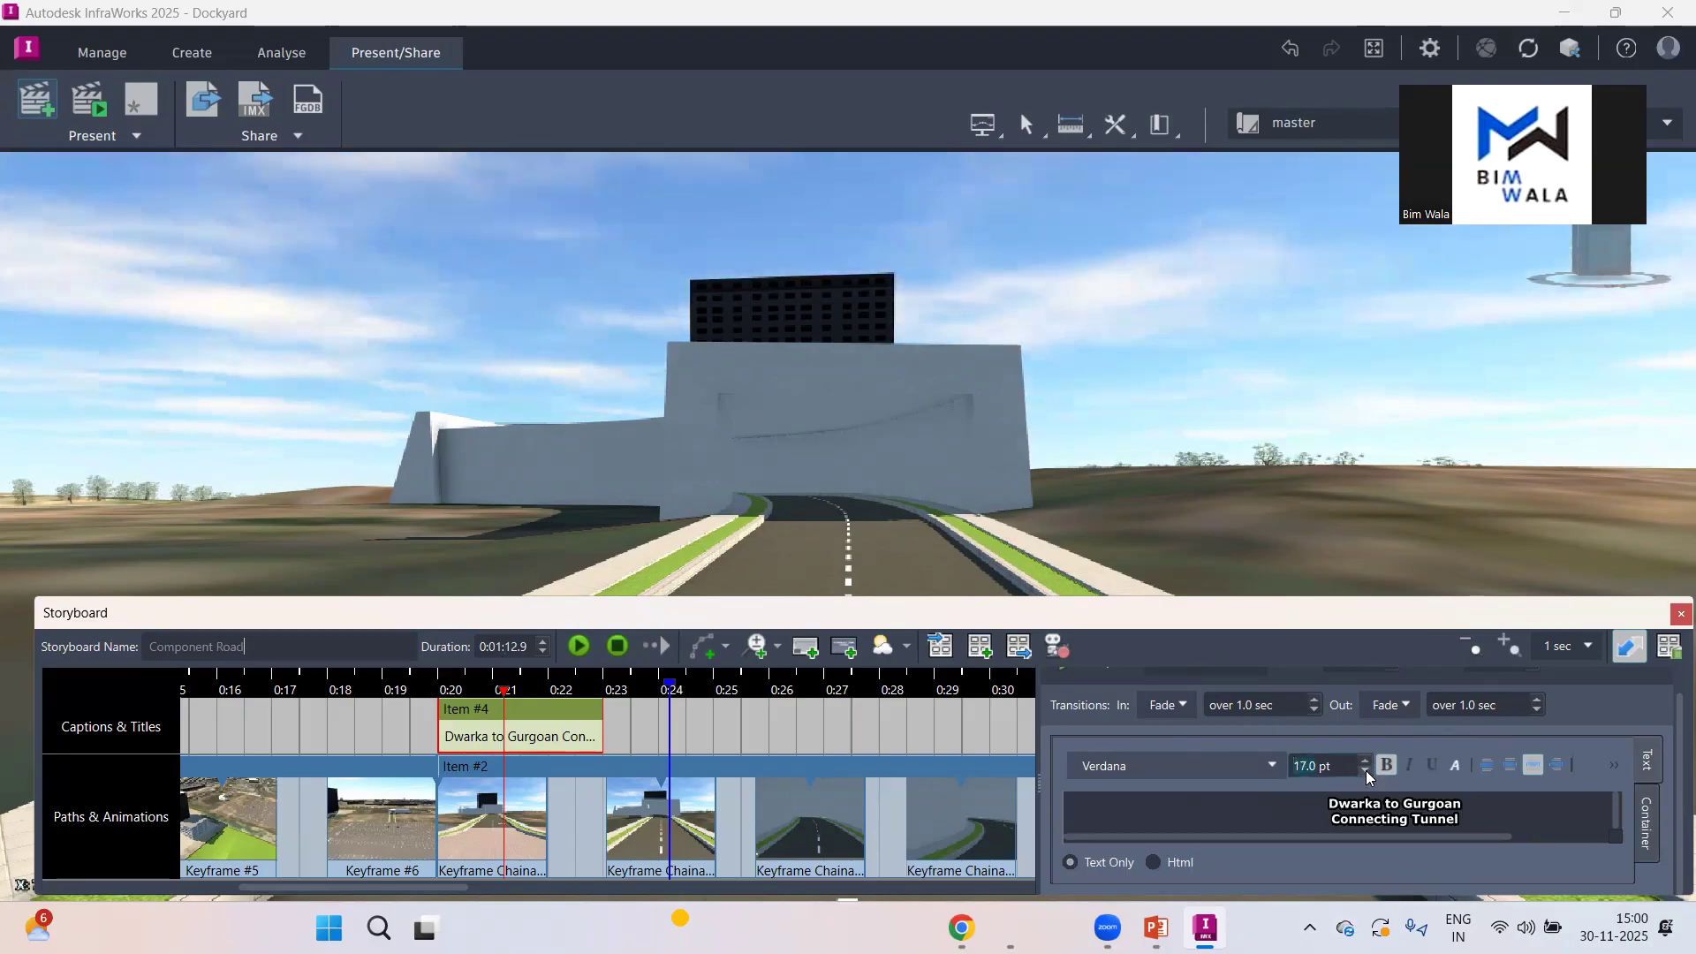
{"action": "left_click", "coordinate": [1366, 771]}
{"action": "left_click", "coordinate": [1366, 771]}
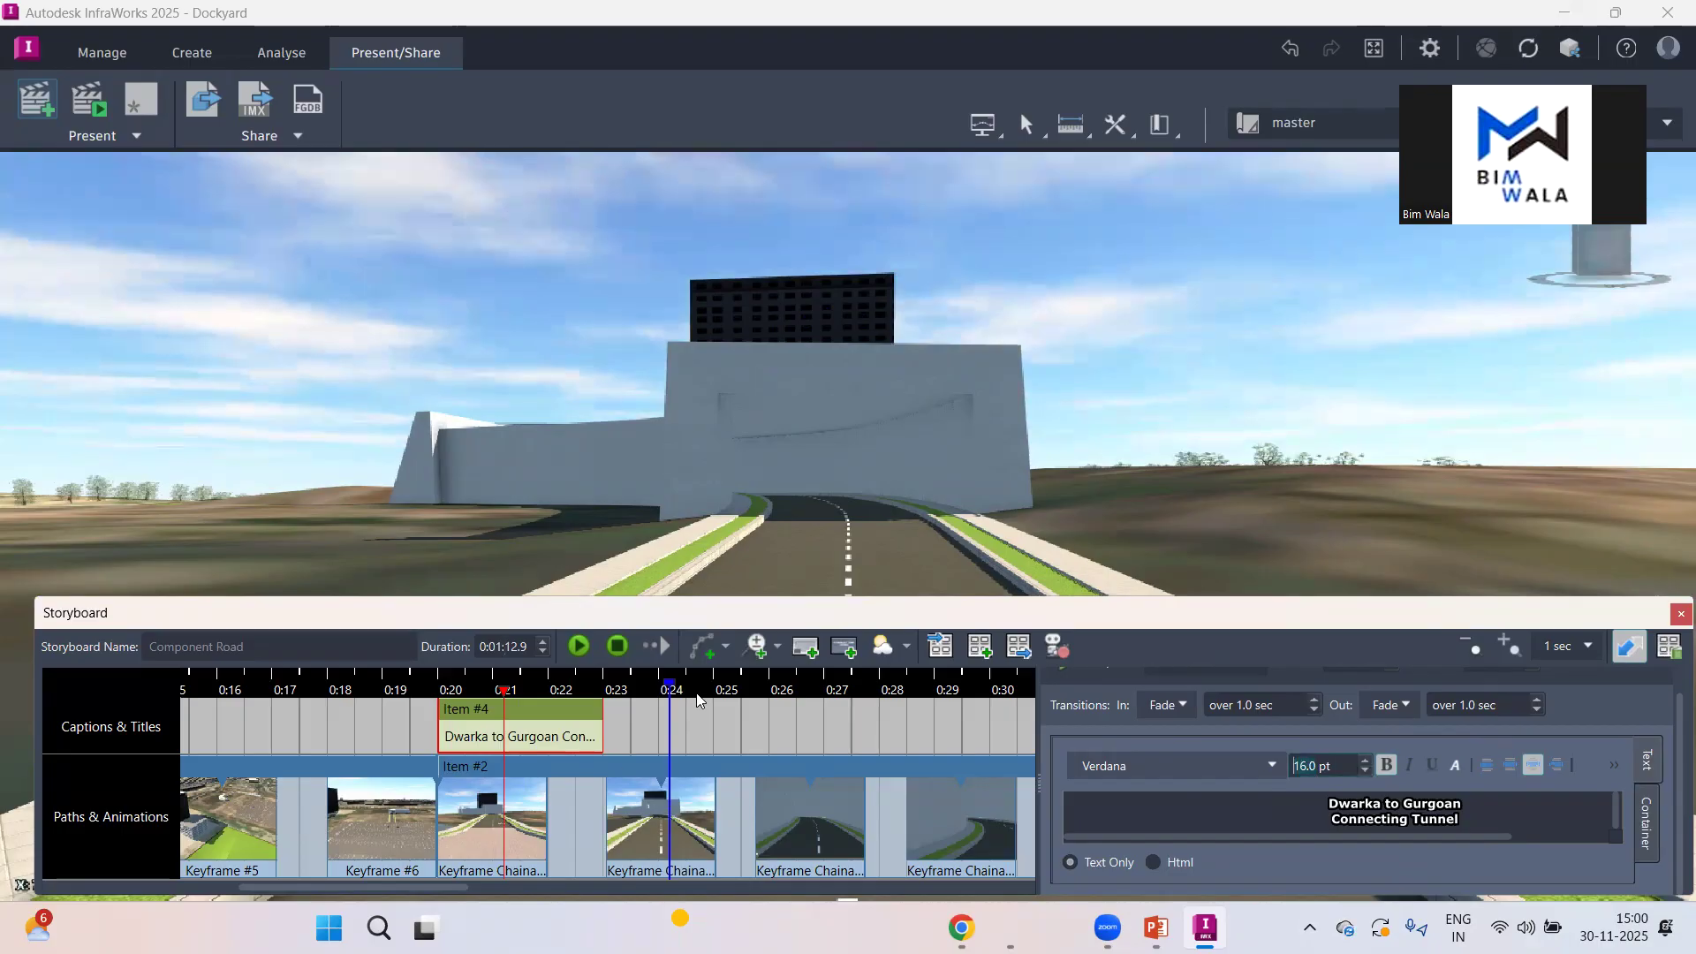
Step: Play the storyboard from 0:20 to check the smaller caption text, and pause after the caption ends
{"action": "left_click", "coordinate": [446, 671]}
{"action": "left_click", "coordinate": [578, 646]}
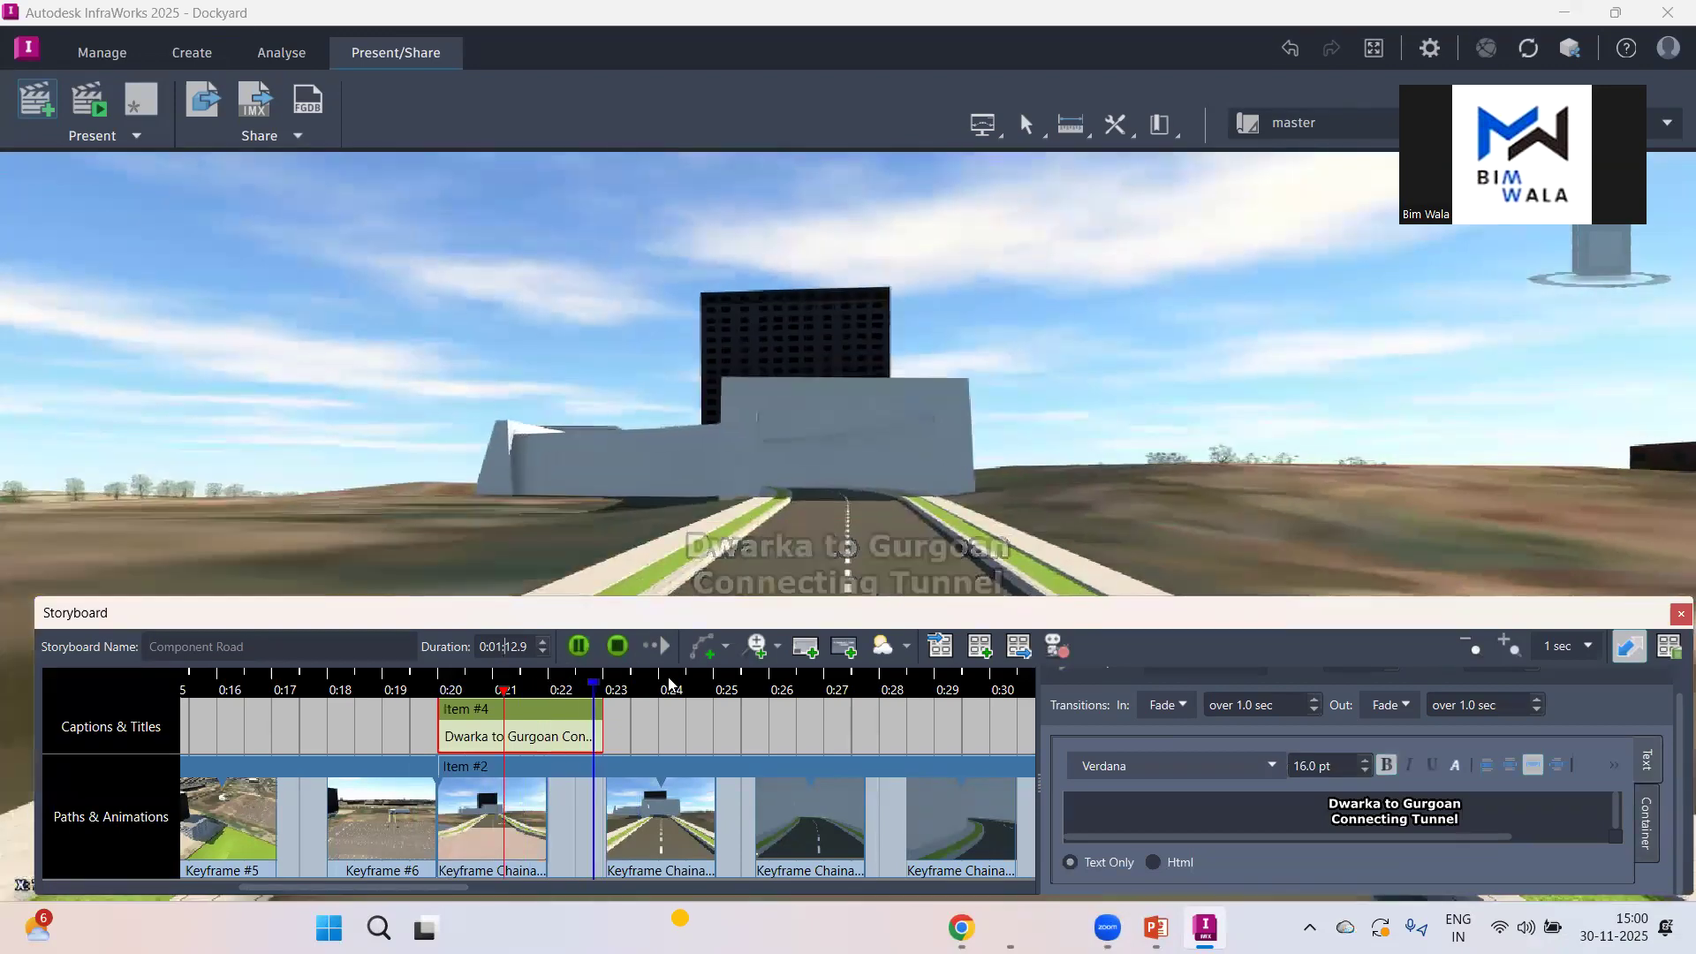
{"action": "left_click", "coordinate": [579, 645]}
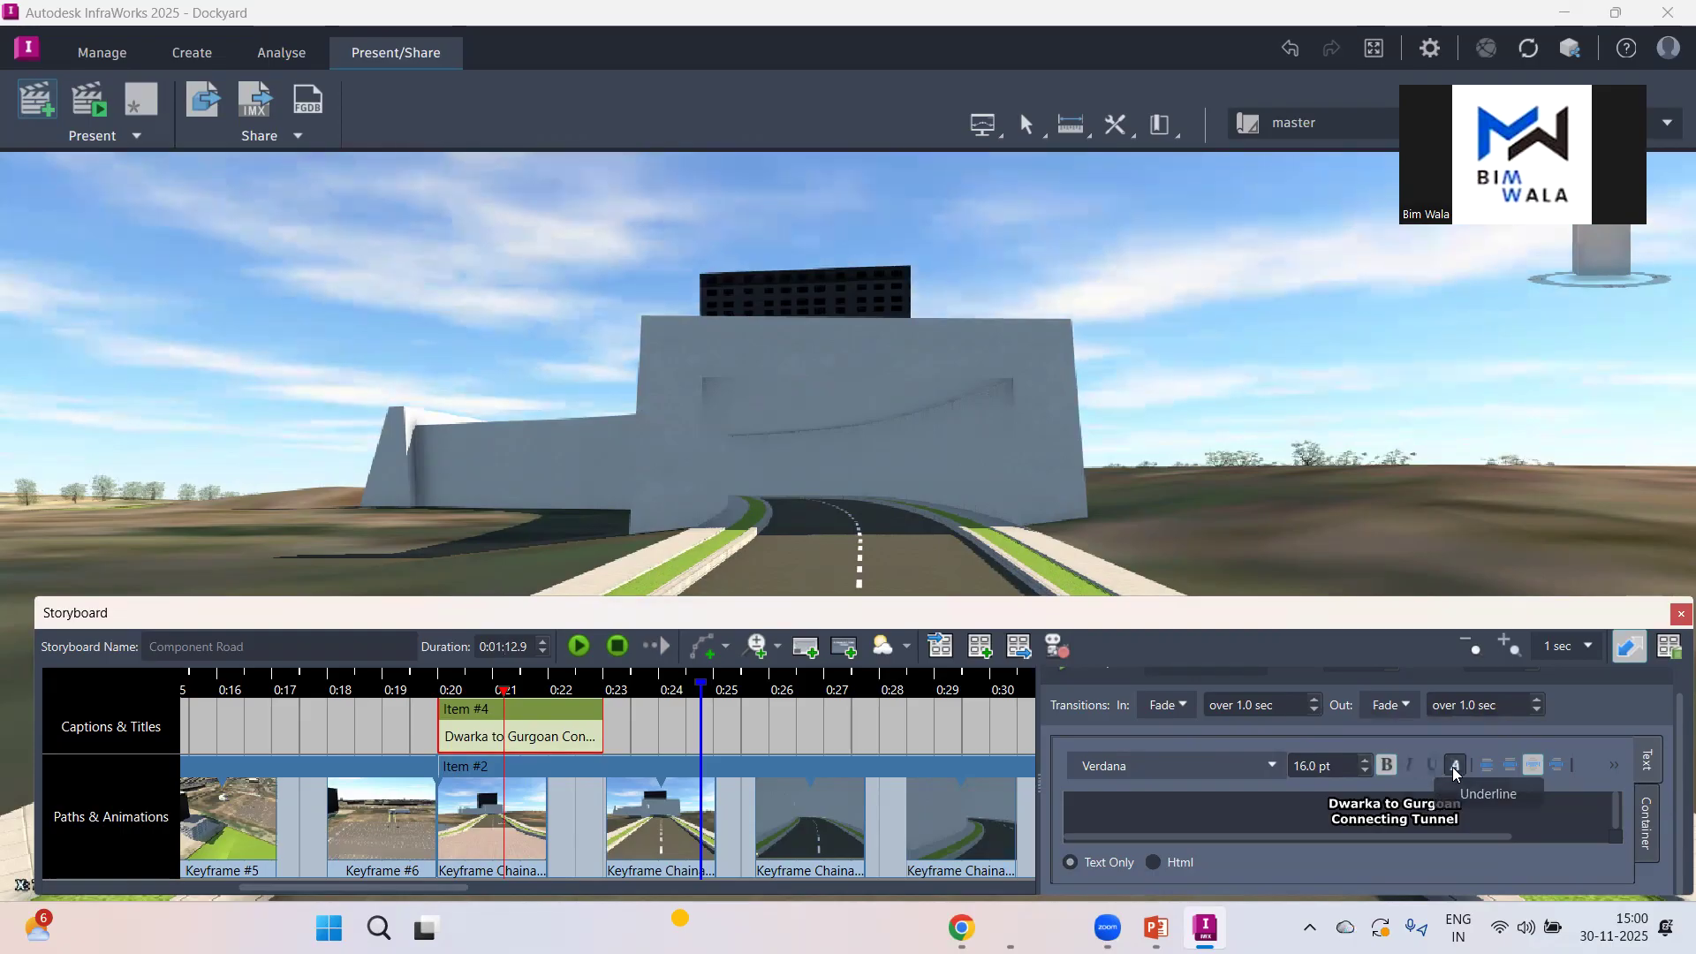
Step: Preview the caption between 0:20 and 0:21 and set its container size X to 47.0%
{"action": "left_click", "coordinate": [1647, 823]}
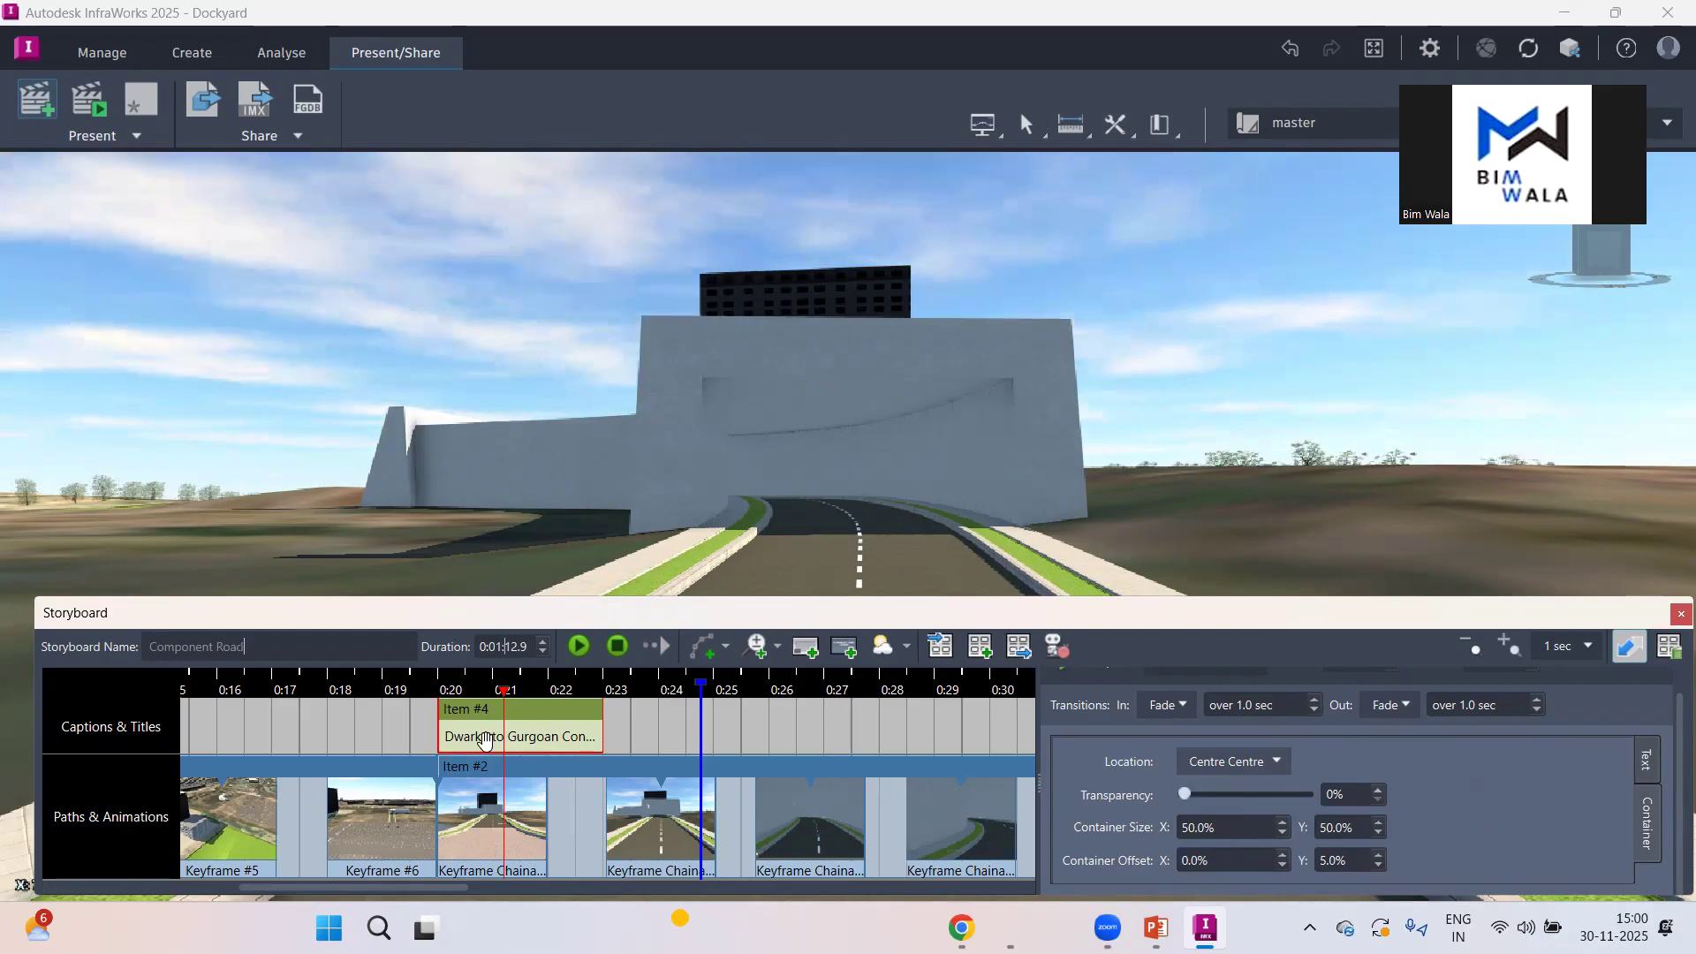
{"action": "left_click", "coordinate": [472, 689]}
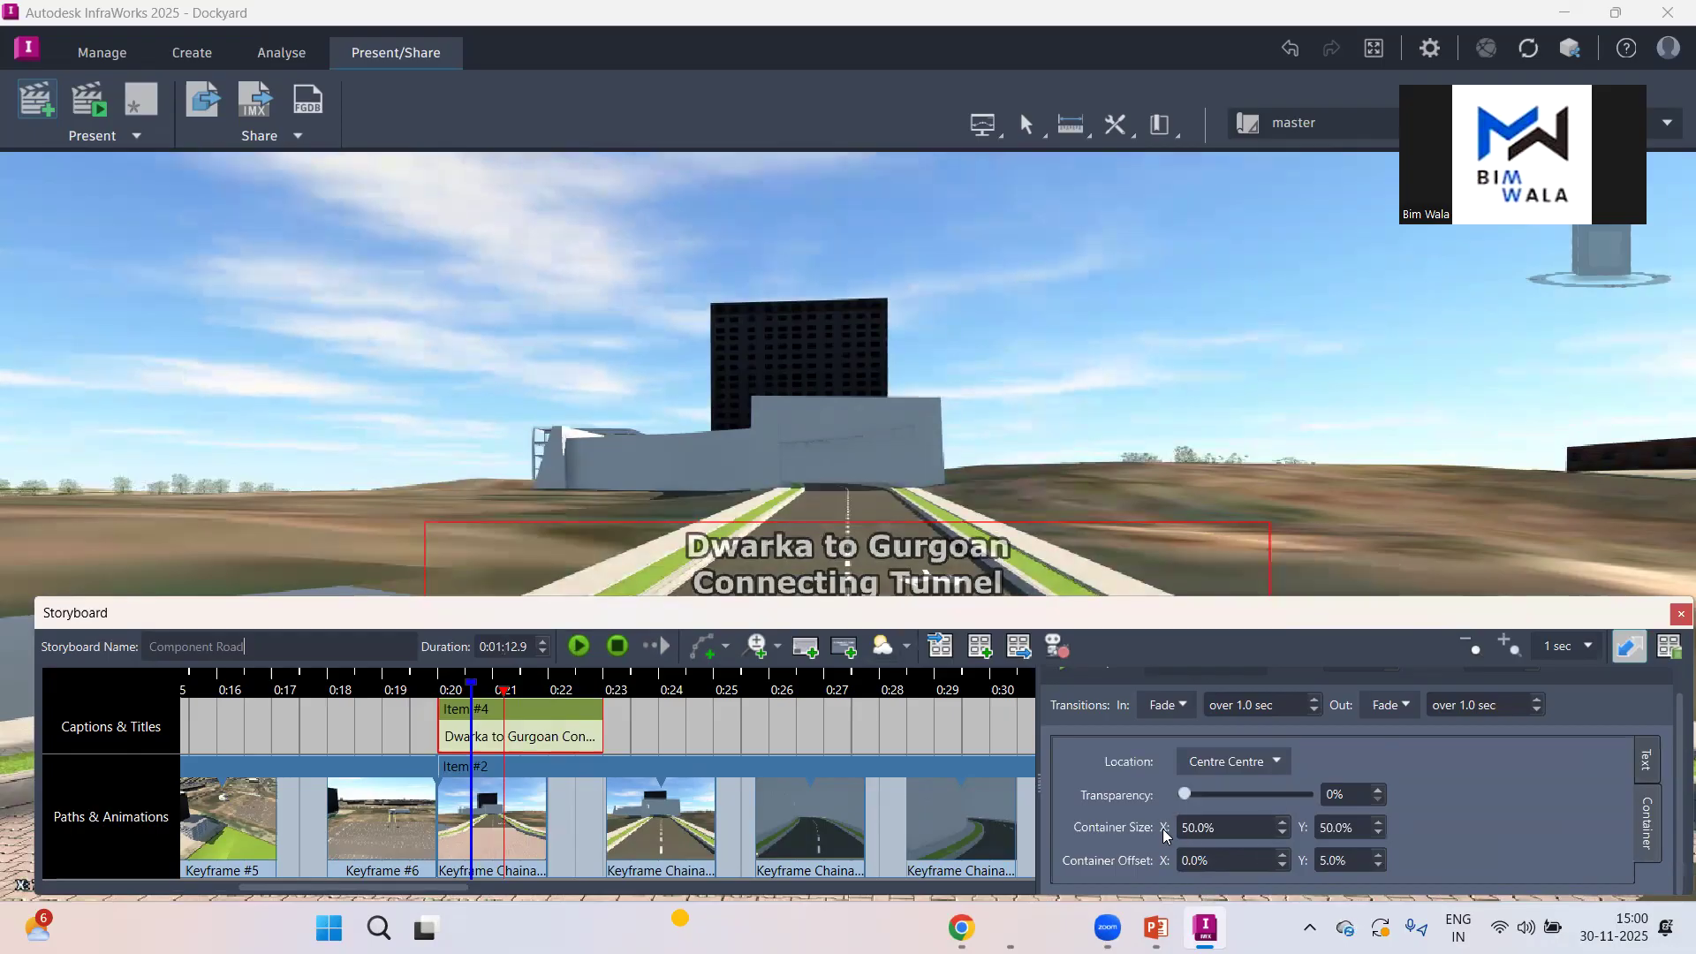
{"action": "left_click", "coordinate": [1283, 834]}
{"action": "left_click", "coordinate": [1283, 834]}
{"action": "left_click", "coordinate": [1283, 834]}
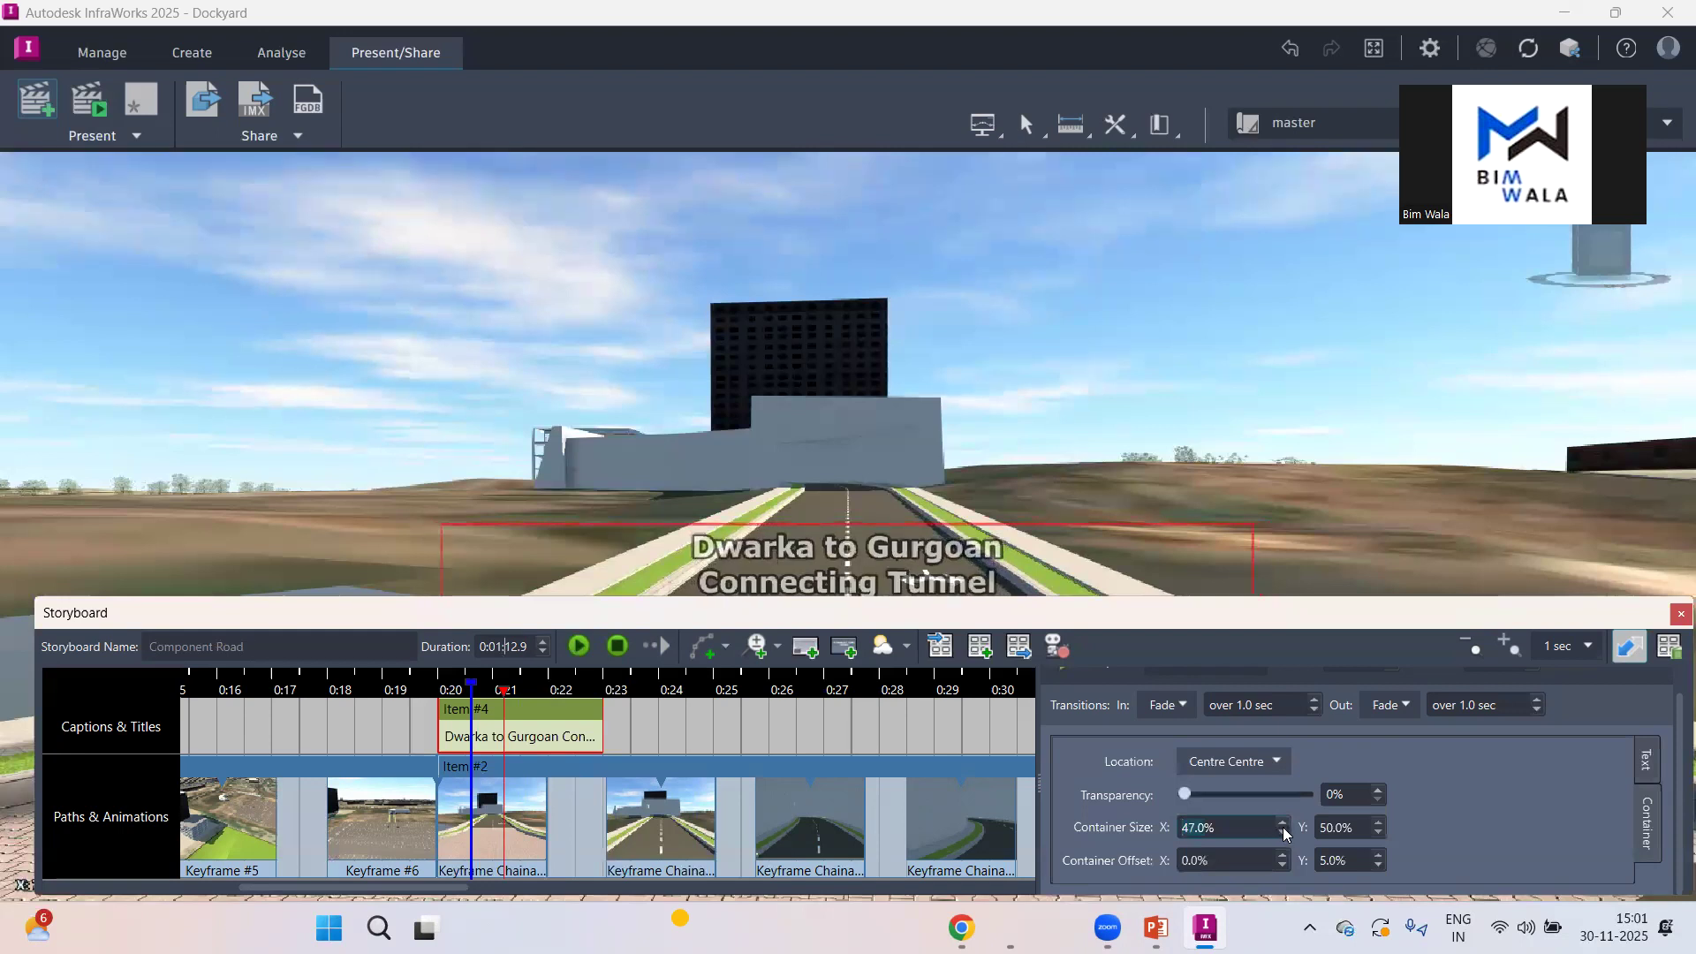
{"action": "left_click", "coordinate": [1284, 825]}
{"action": "left_click", "coordinate": [1284, 825]}
{"action": "left_click", "coordinate": [1284, 831]}
{"action": "left_click", "coordinate": [1284, 831]}
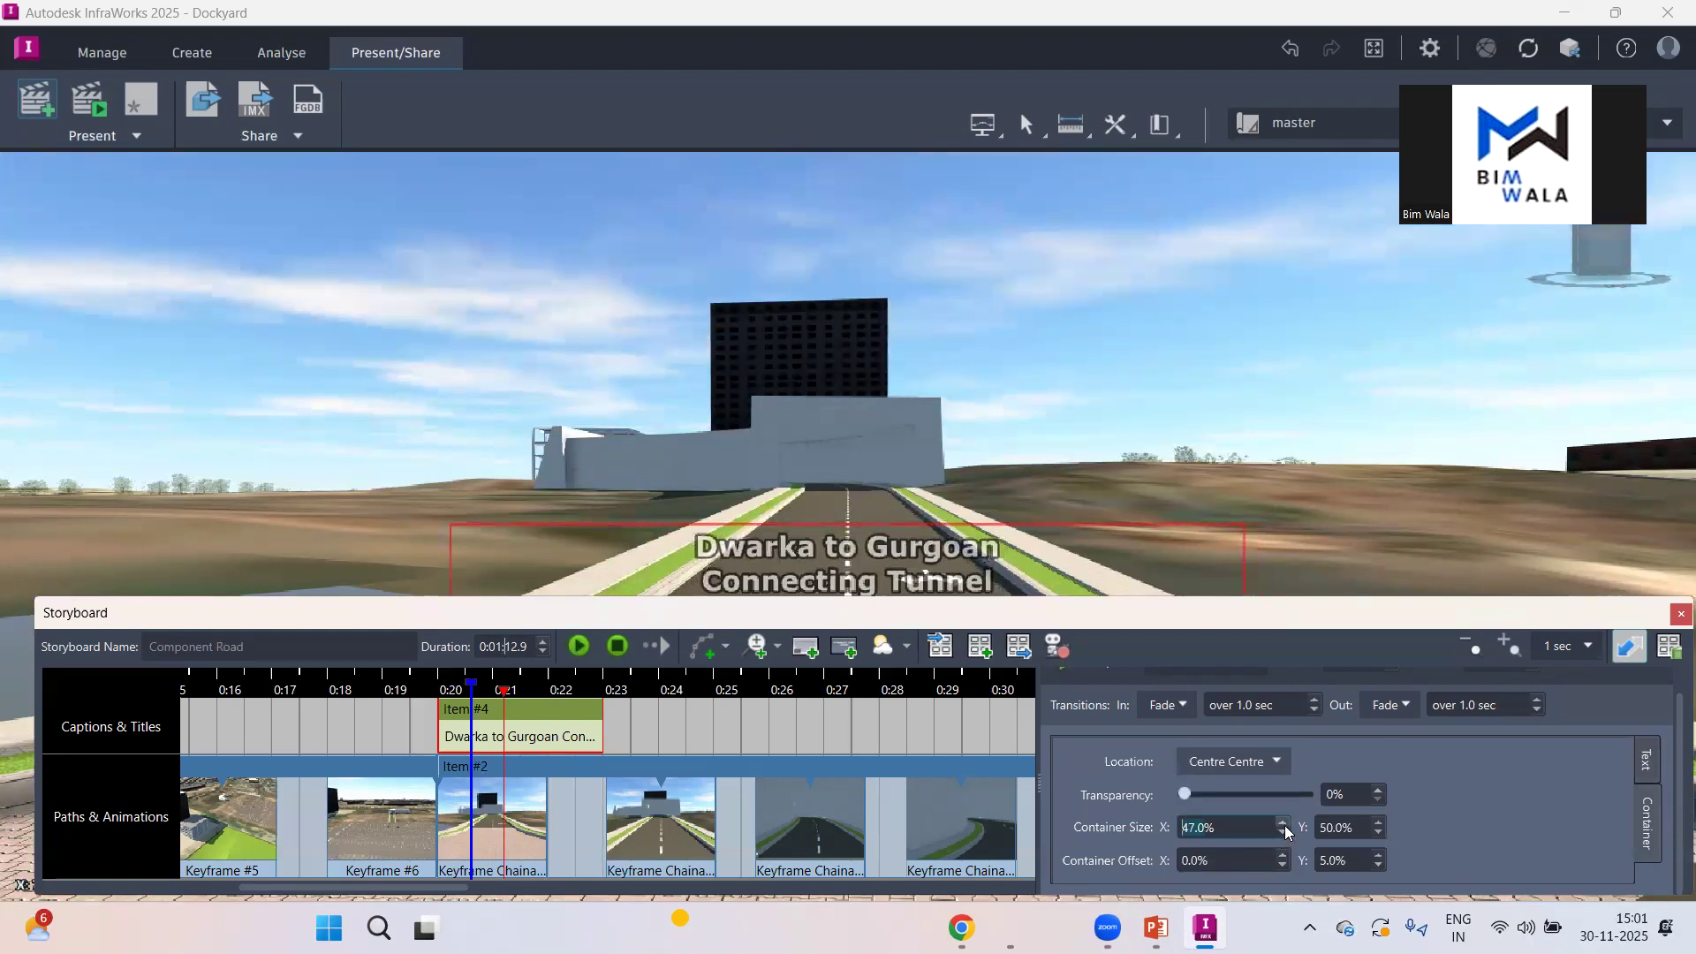
Step: Set the caption's container size Y to 45.0%
{"action": "left_click", "coordinate": [1378, 832]}
{"action": "left_click", "coordinate": [1378, 832]}
{"action": "left_click", "coordinate": [1378, 832]}
{"action": "left_click", "coordinate": [1378, 832]}
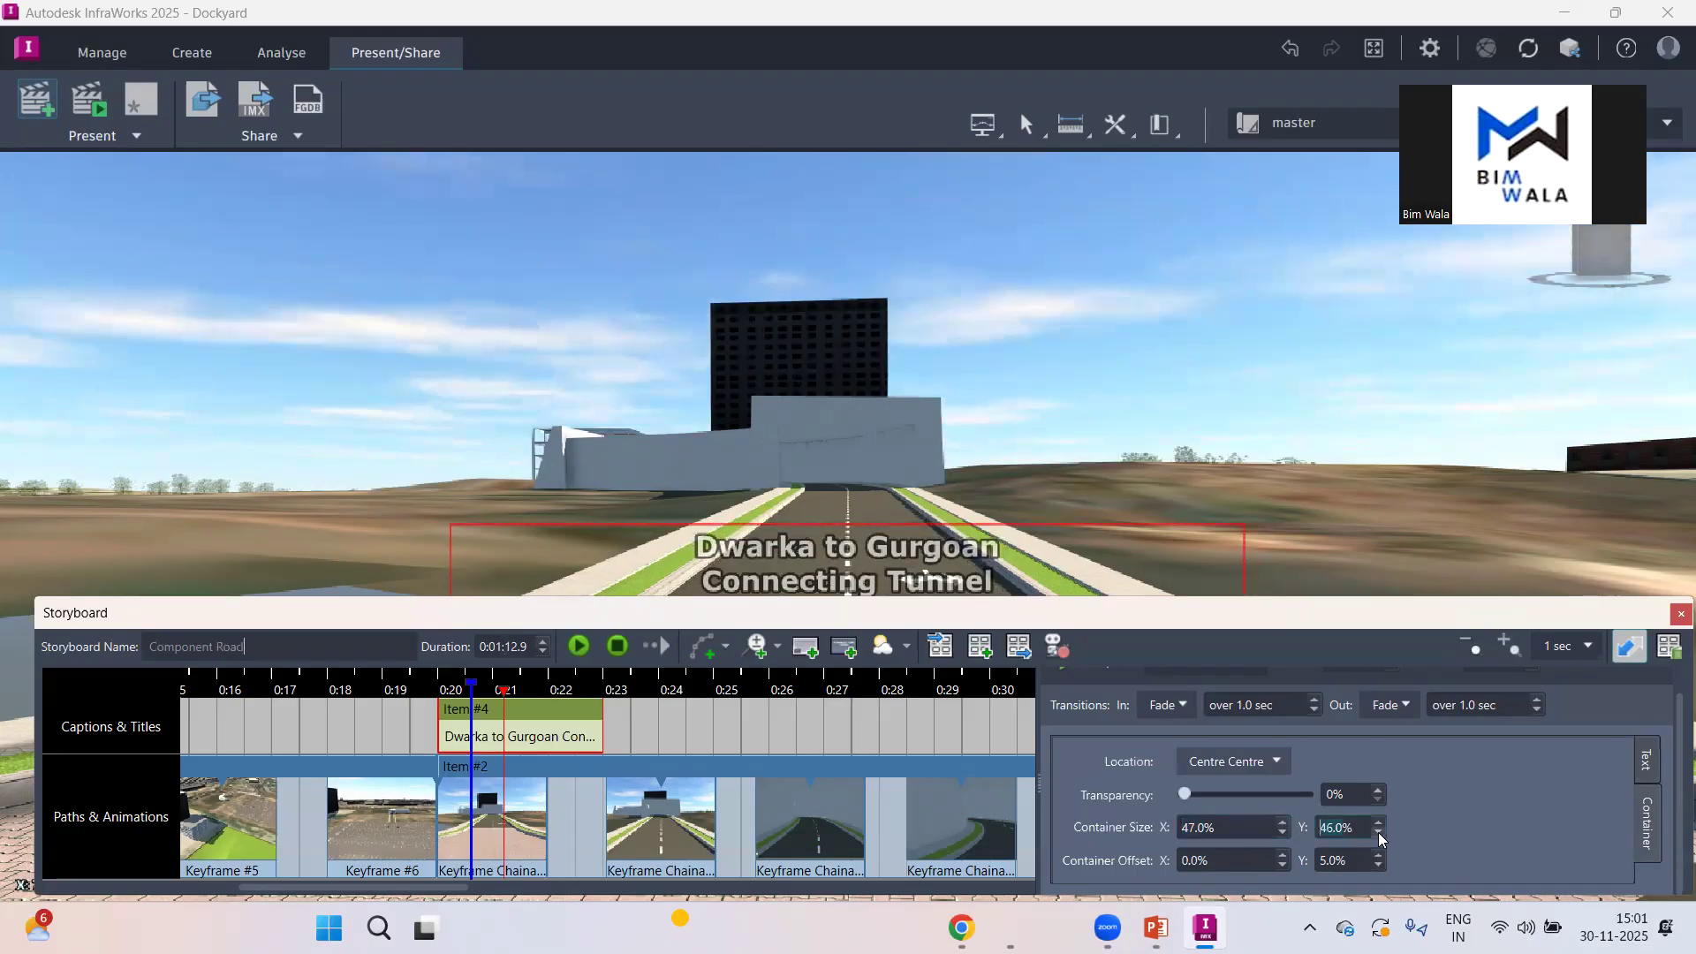
{"action": "left_click", "coordinate": [1378, 832]}
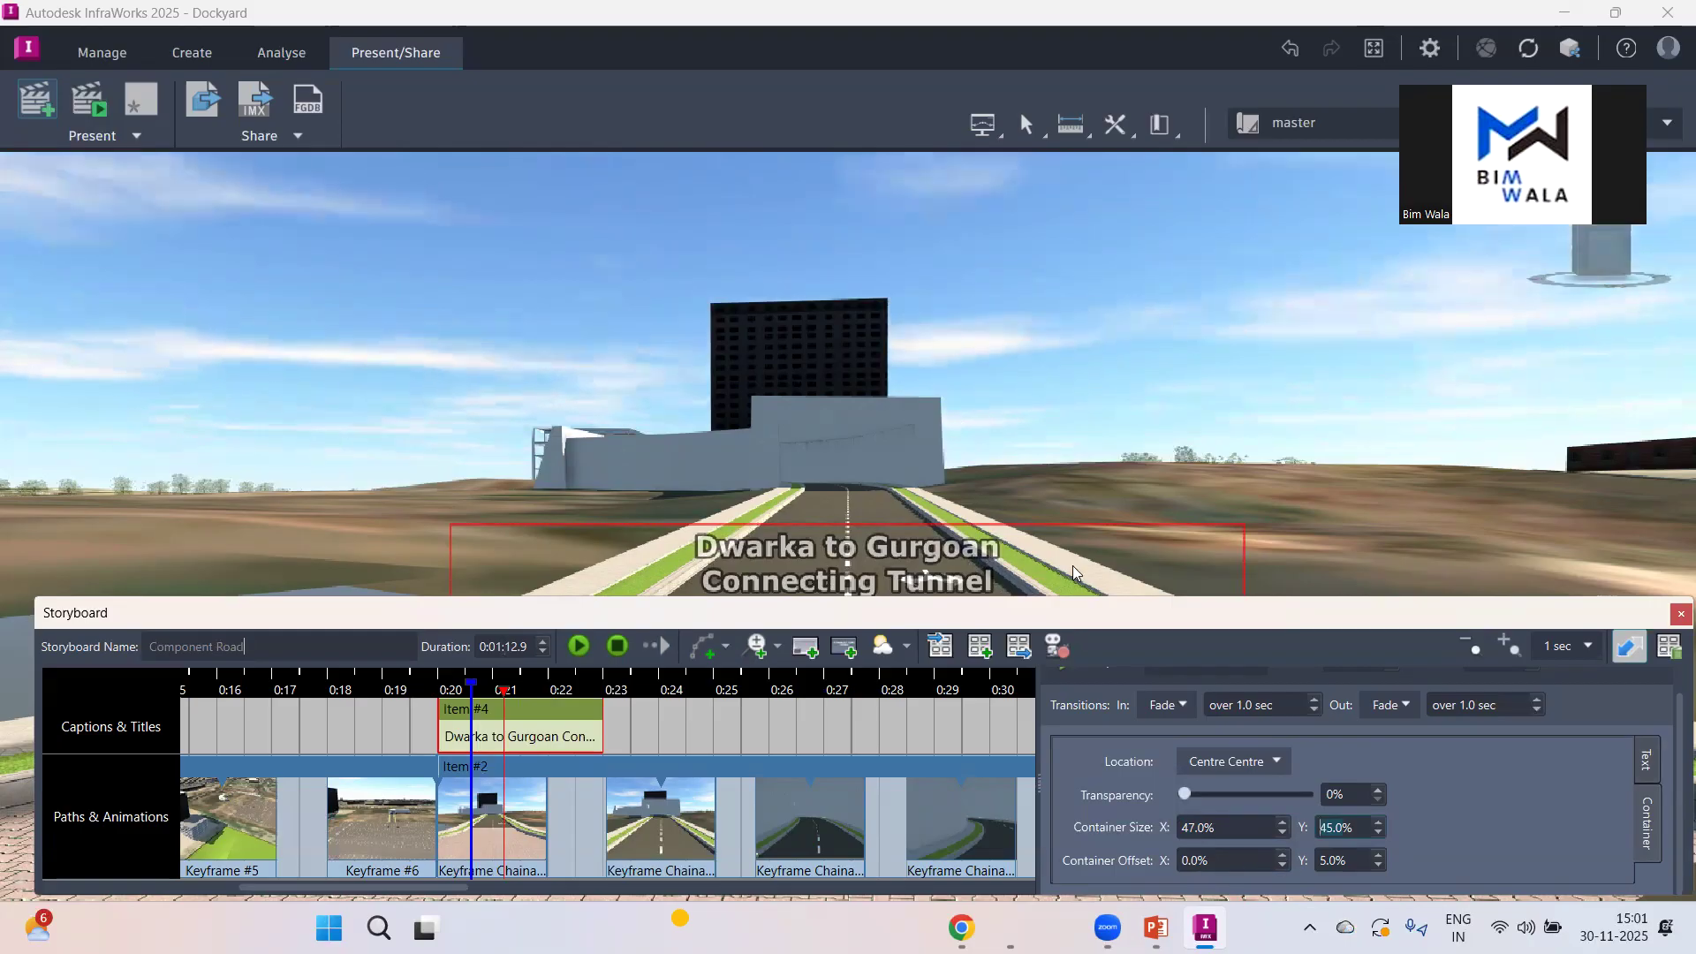
Step: Set the caption's container offset X to 5.0%
{"action": "left_click", "coordinate": [1281, 853]}
{"action": "left_click", "coordinate": [1281, 853]}
{"action": "left_click", "coordinate": [1281, 854]}
{"action": "left_click", "coordinate": [1283, 853]}
{"action": "left_click", "coordinate": [1283, 853]}
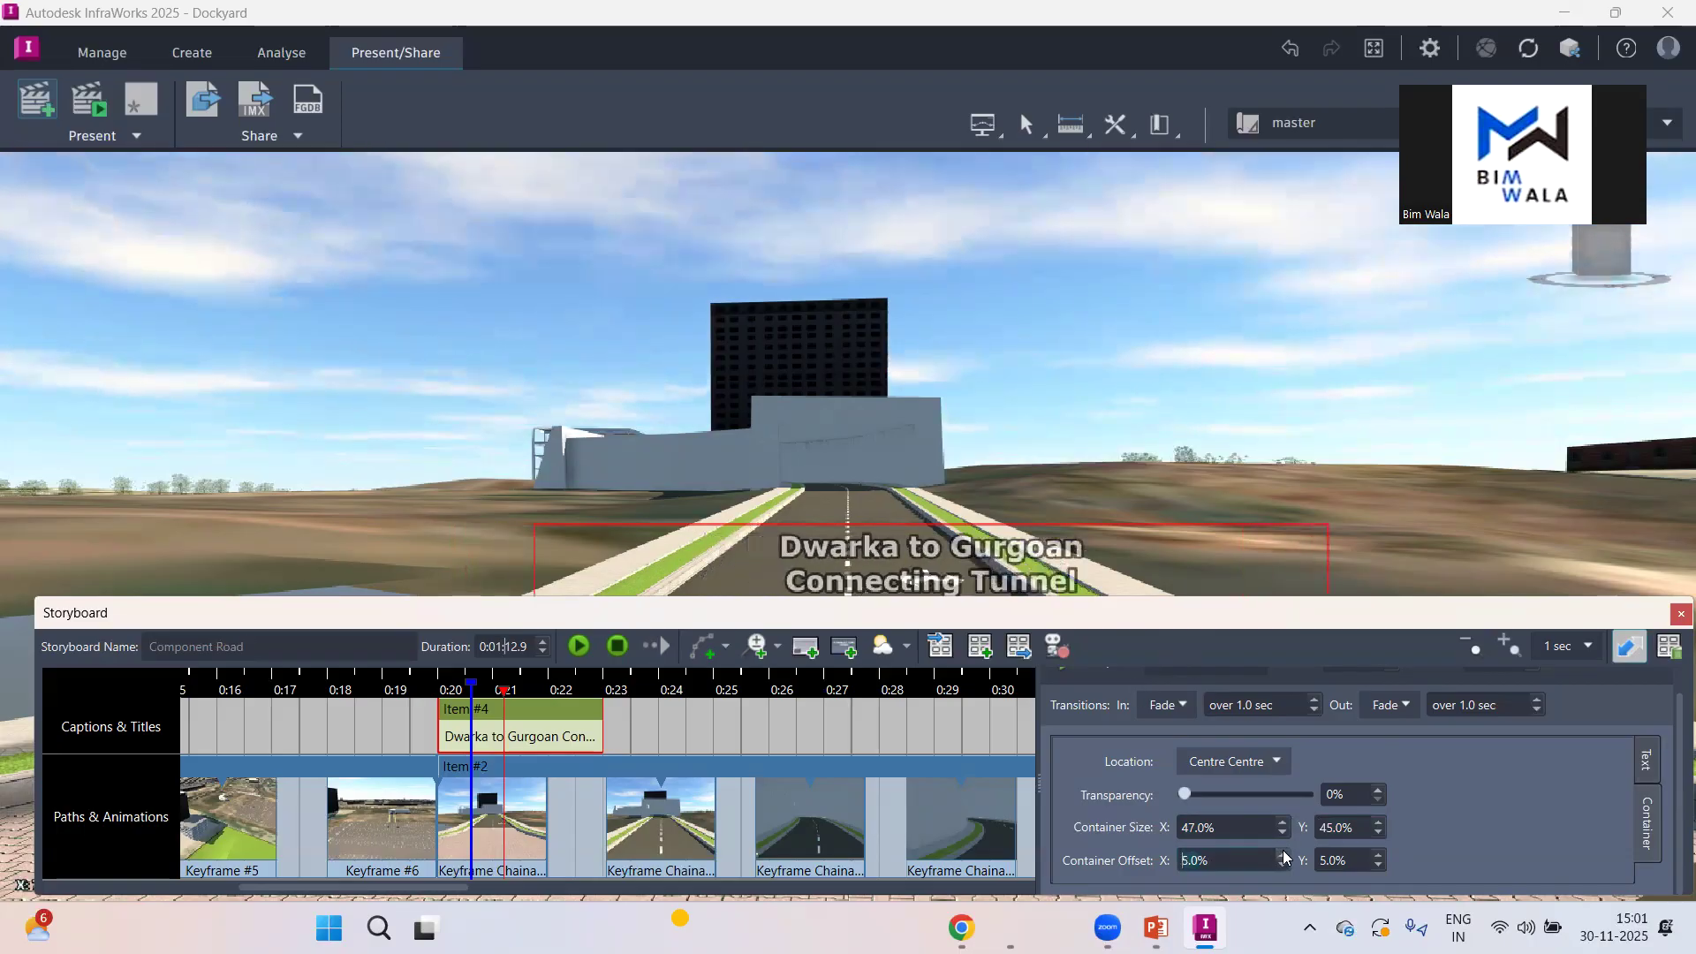
Step: Set the tunnel caption's container offset X to 8.0%
{"action": "left_click", "coordinate": [1283, 854]}
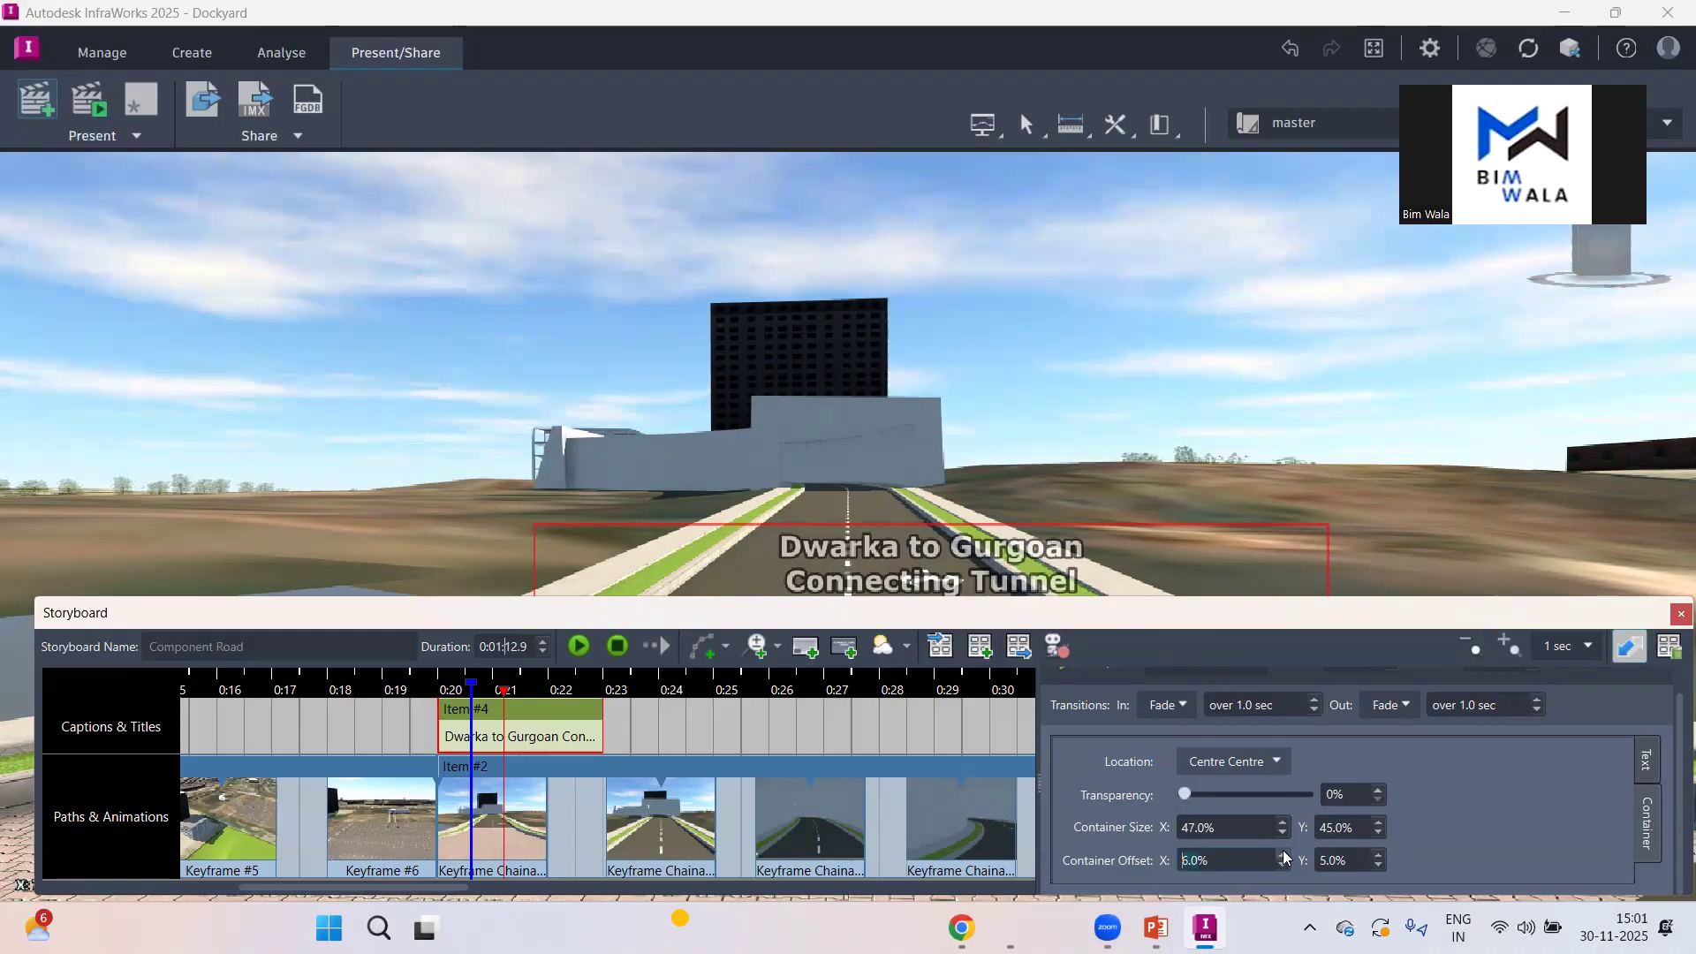
{"action": "left_click", "coordinate": [1283, 854]}
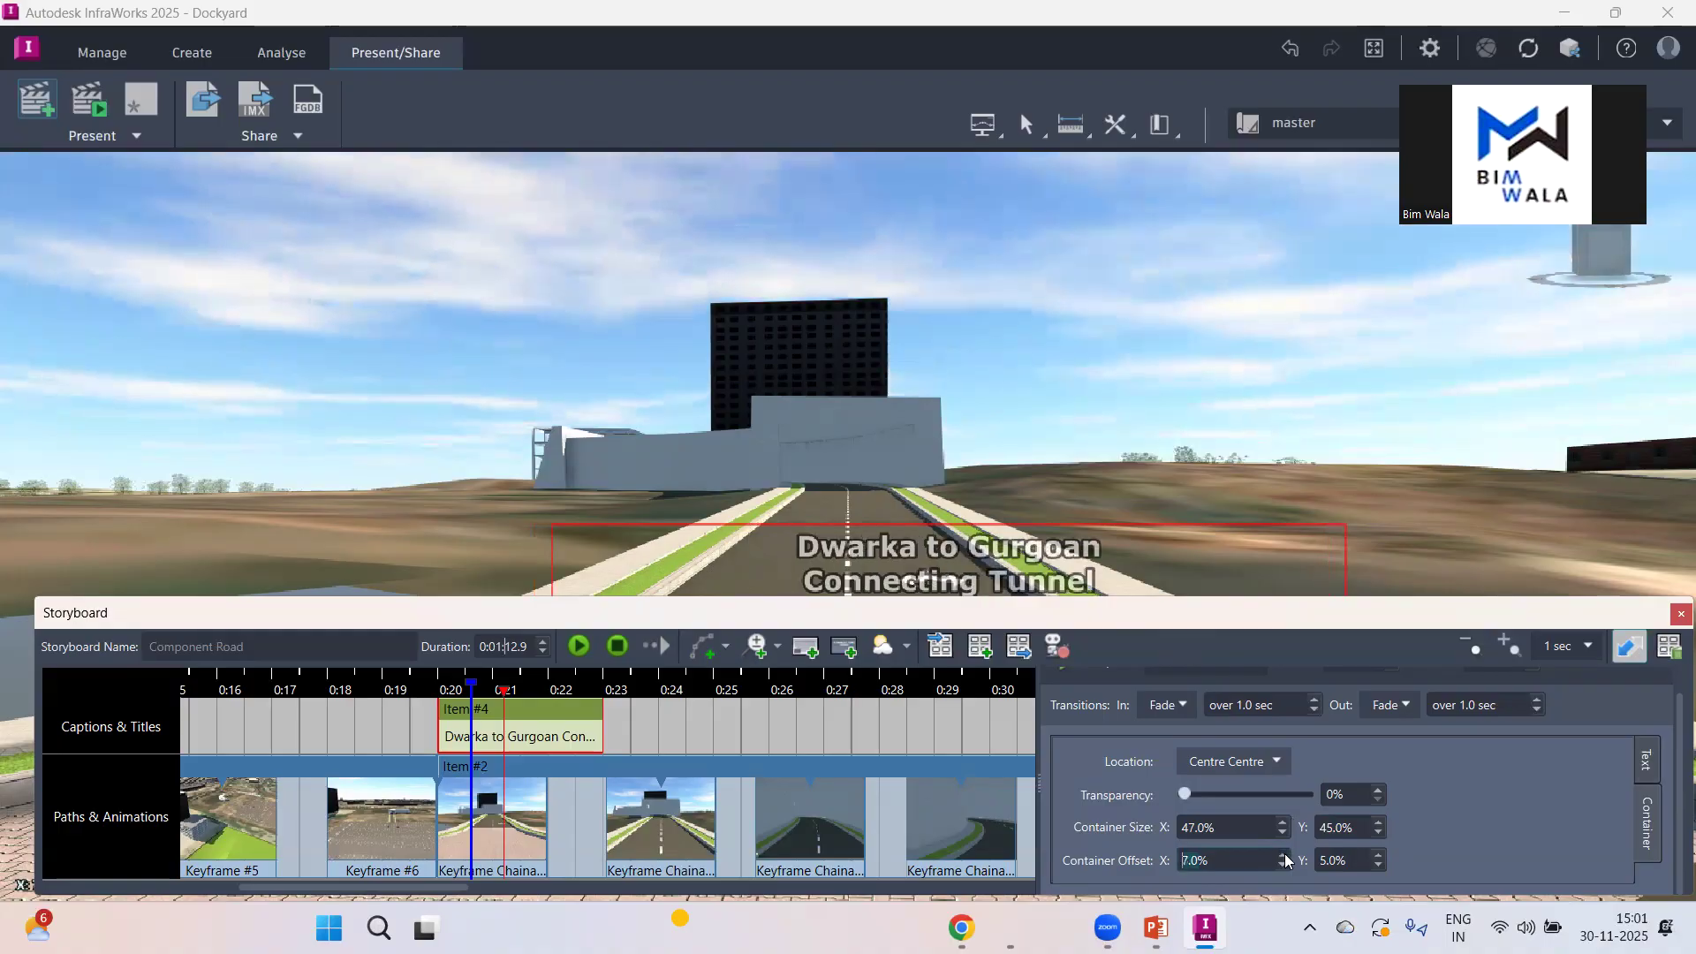
{"action": "left_click", "coordinate": [1282, 853]}
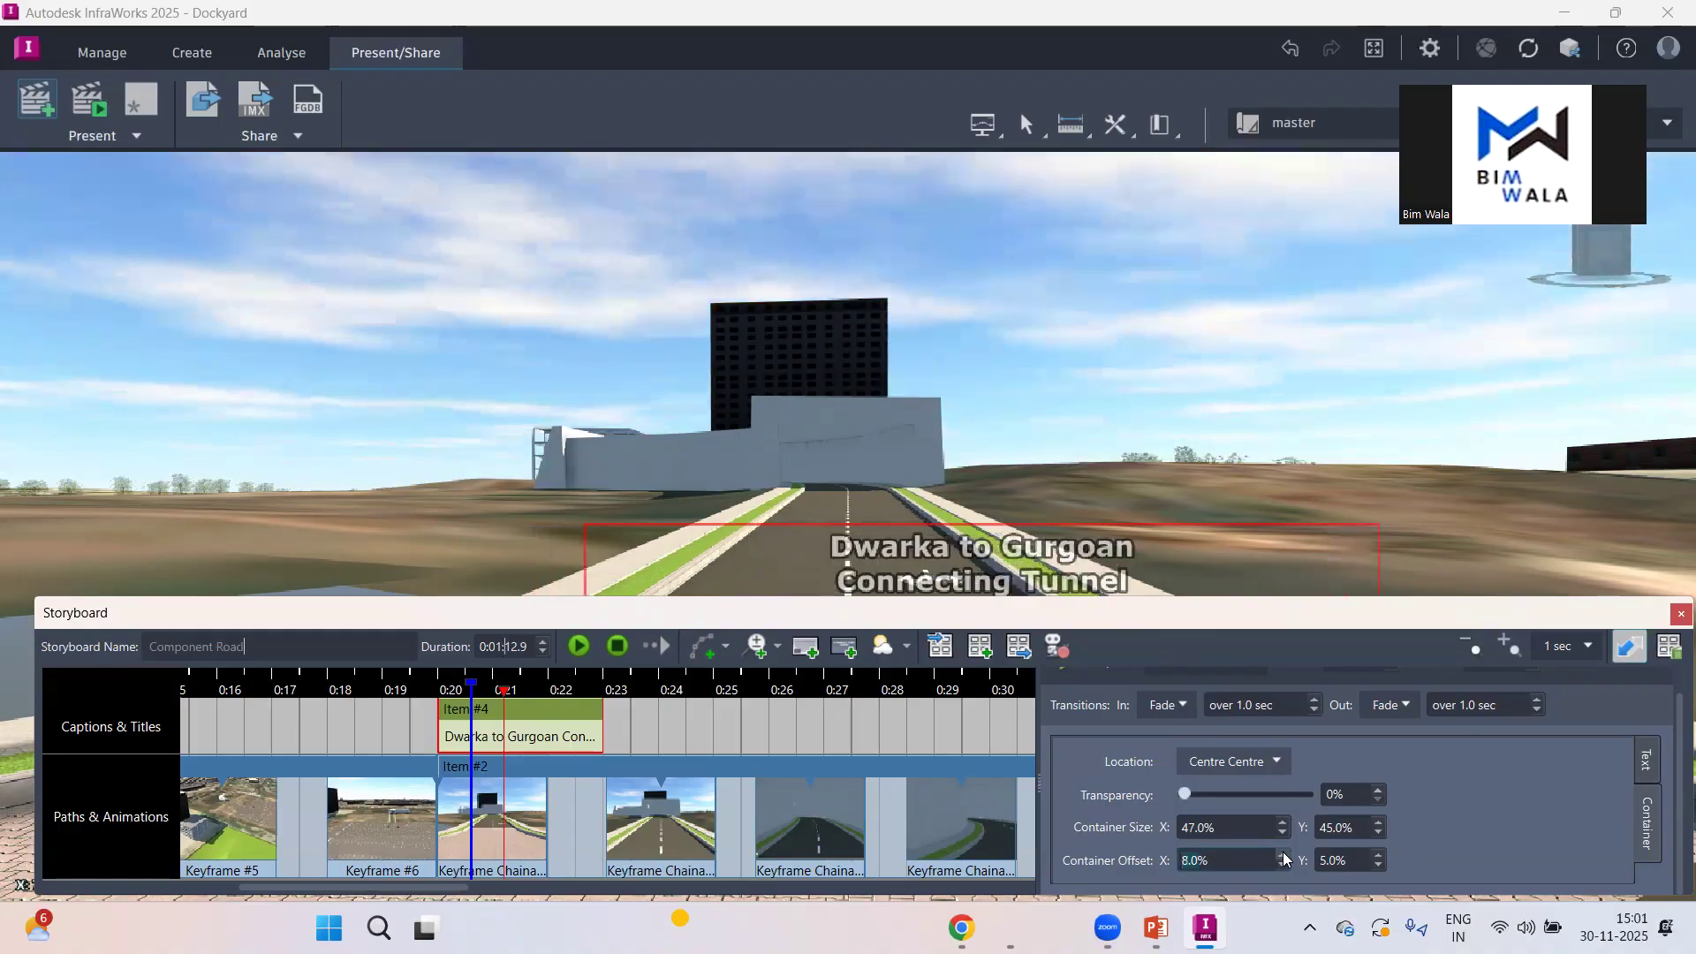
Step: Set the tunnel caption's container offset Y to 0.0% and keep its location at Centre Centre
{"action": "left_click", "coordinate": [1379, 855]}
{"action": "left_click", "coordinate": [1379, 856]}
{"action": "left_click", "coordinate": [1379, 856]}
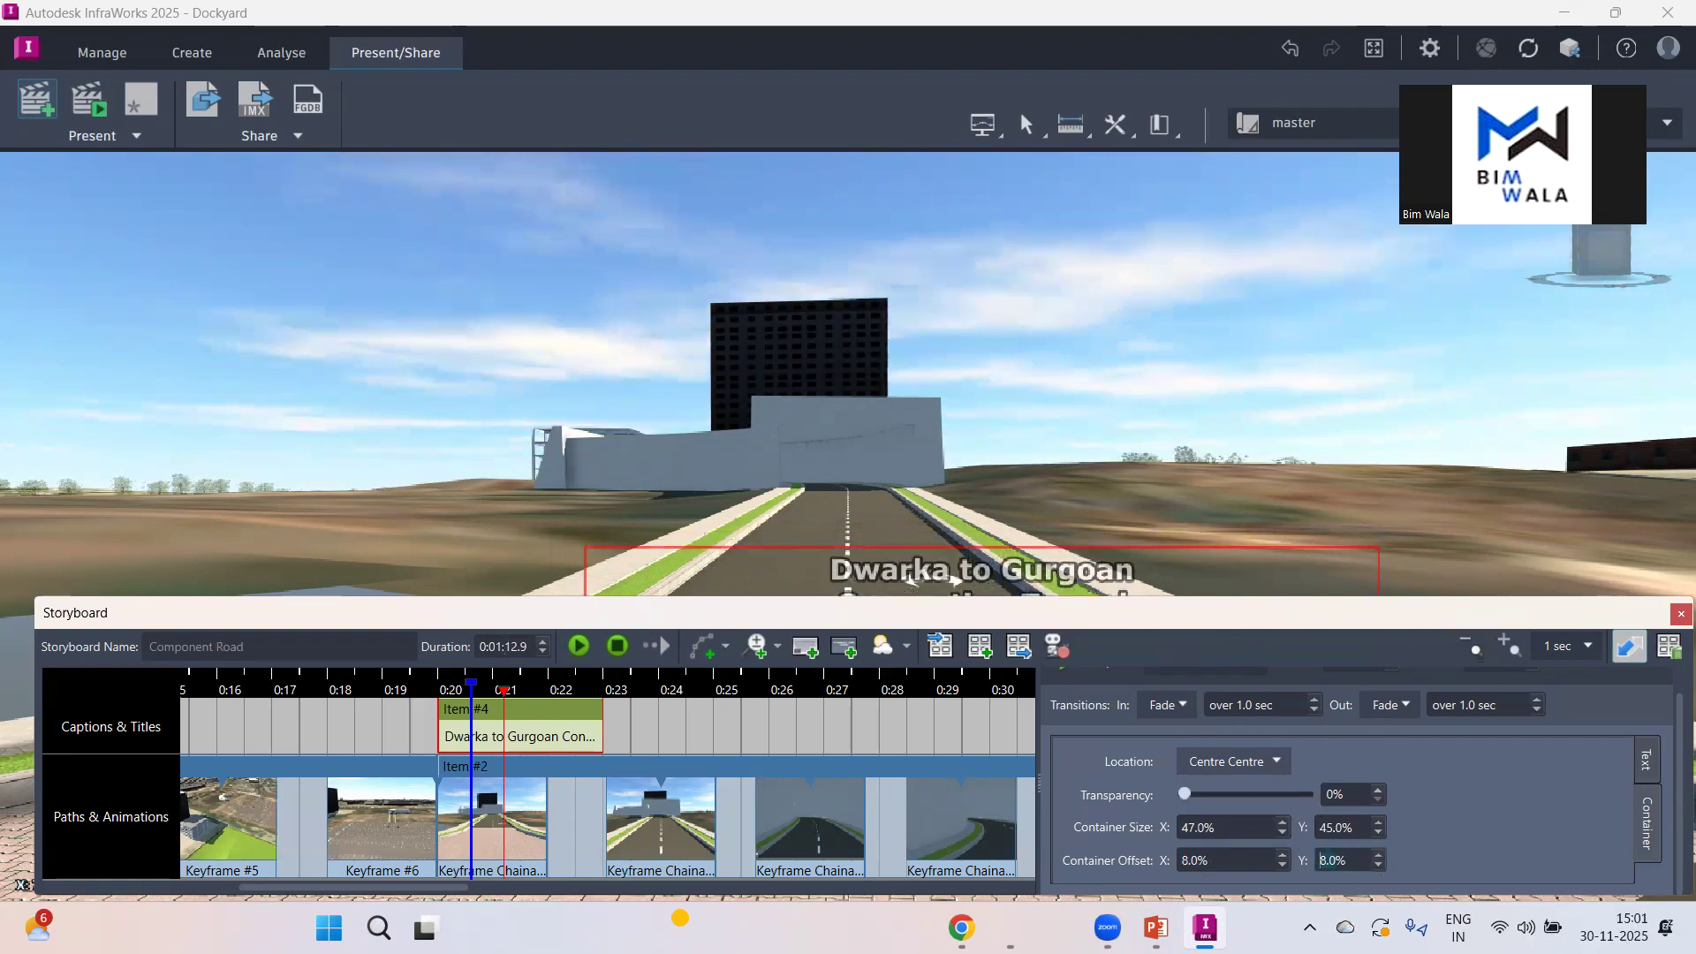
{"action": "left_click", "coordinate": [1384, 864]}
{"action": "left_click", "coordinate": [1383, 864]}
{"action": "left_click", "coordinate": [1384, 864]}
{"action": "left_click", "coordinate": [1384, 864]}
{"action": "left_click", "coordinate": [1384, 864]}
{"action": "left_click", "coordinate": [1384, 864]}
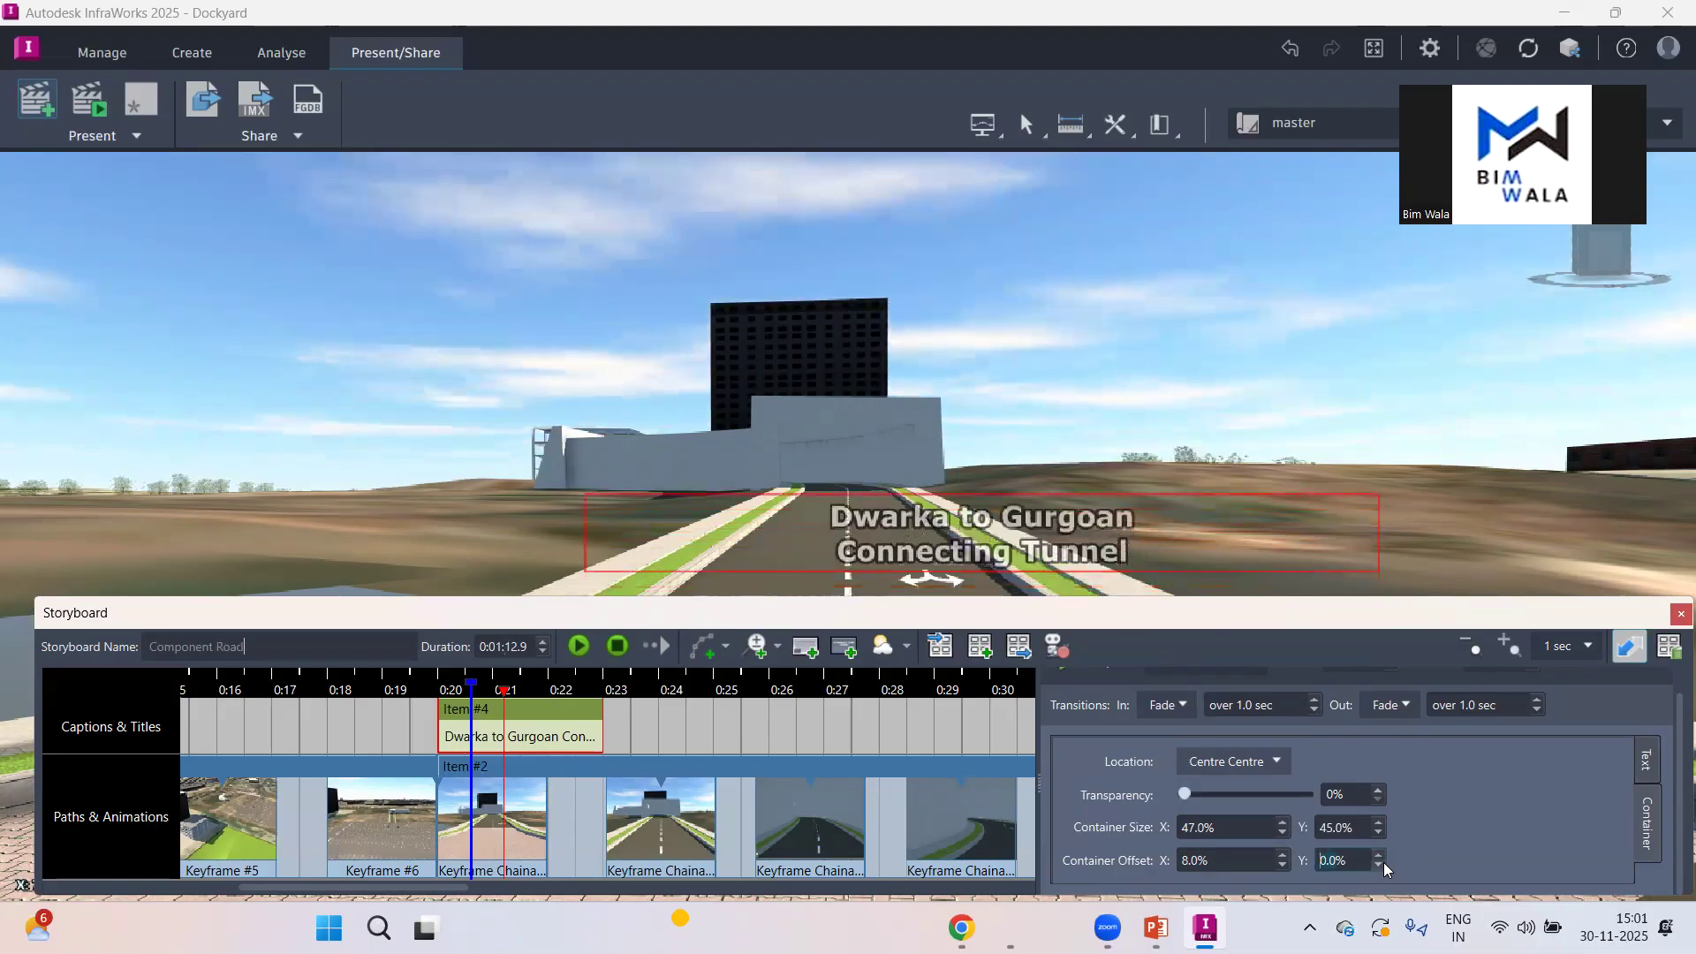
{"action": "left_click", "coordinate": [1282, 765]}
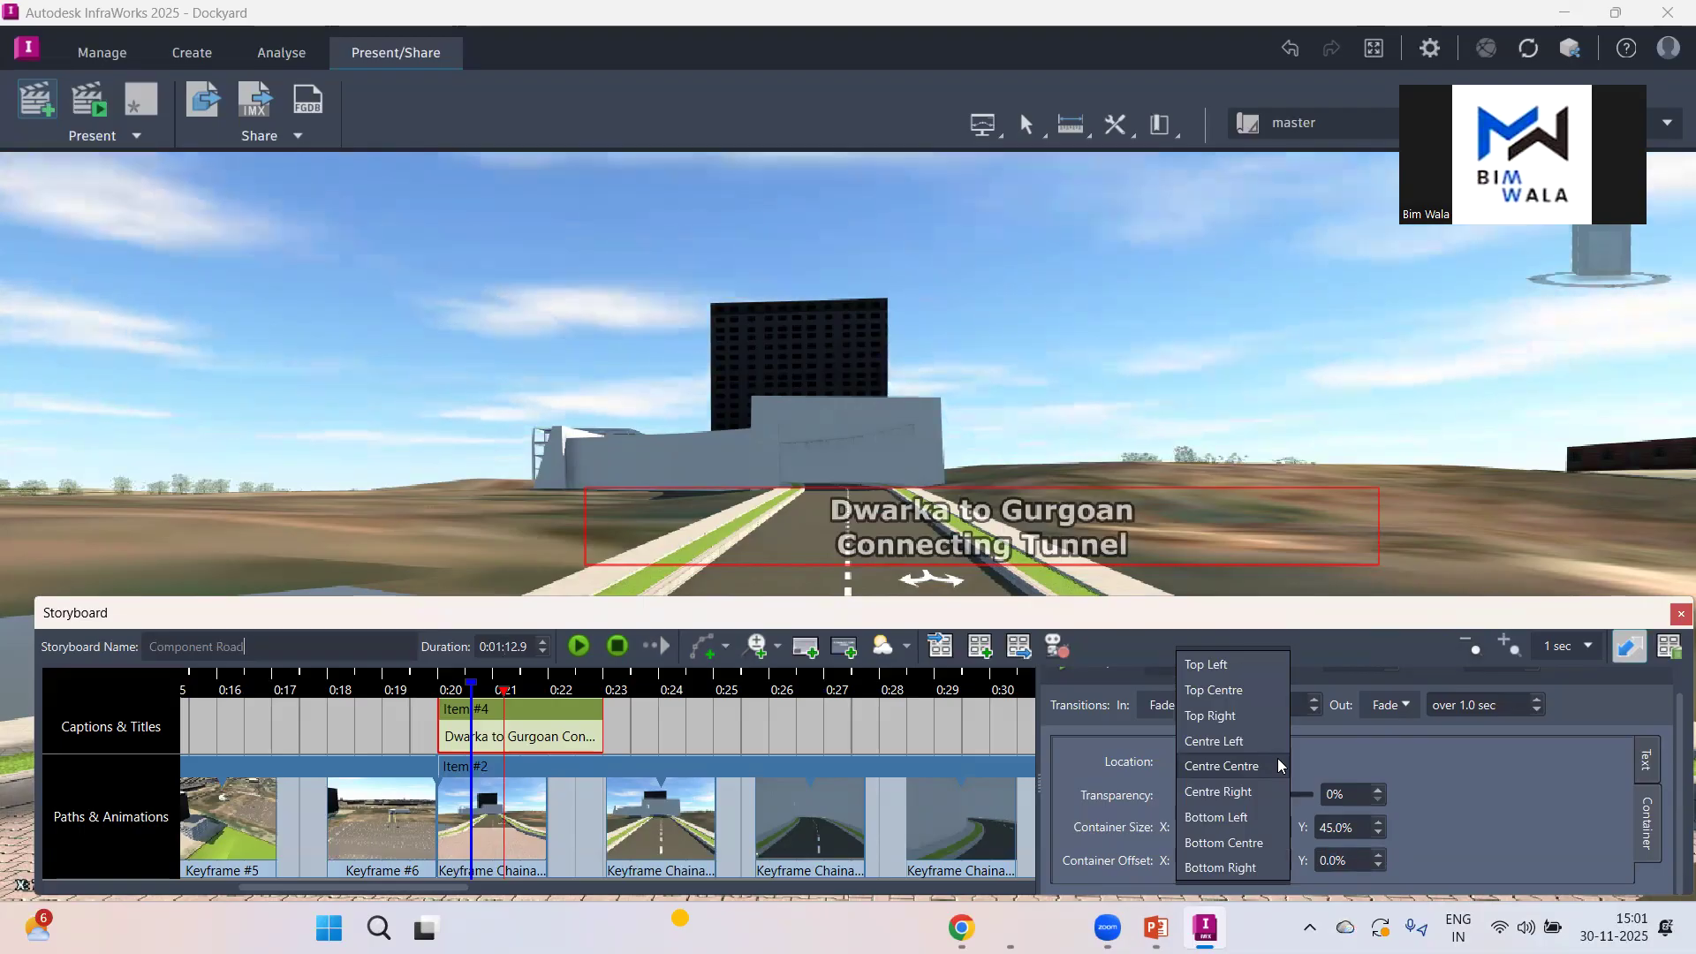
{"action": "left_click", "coordinate": [1273, 765]}
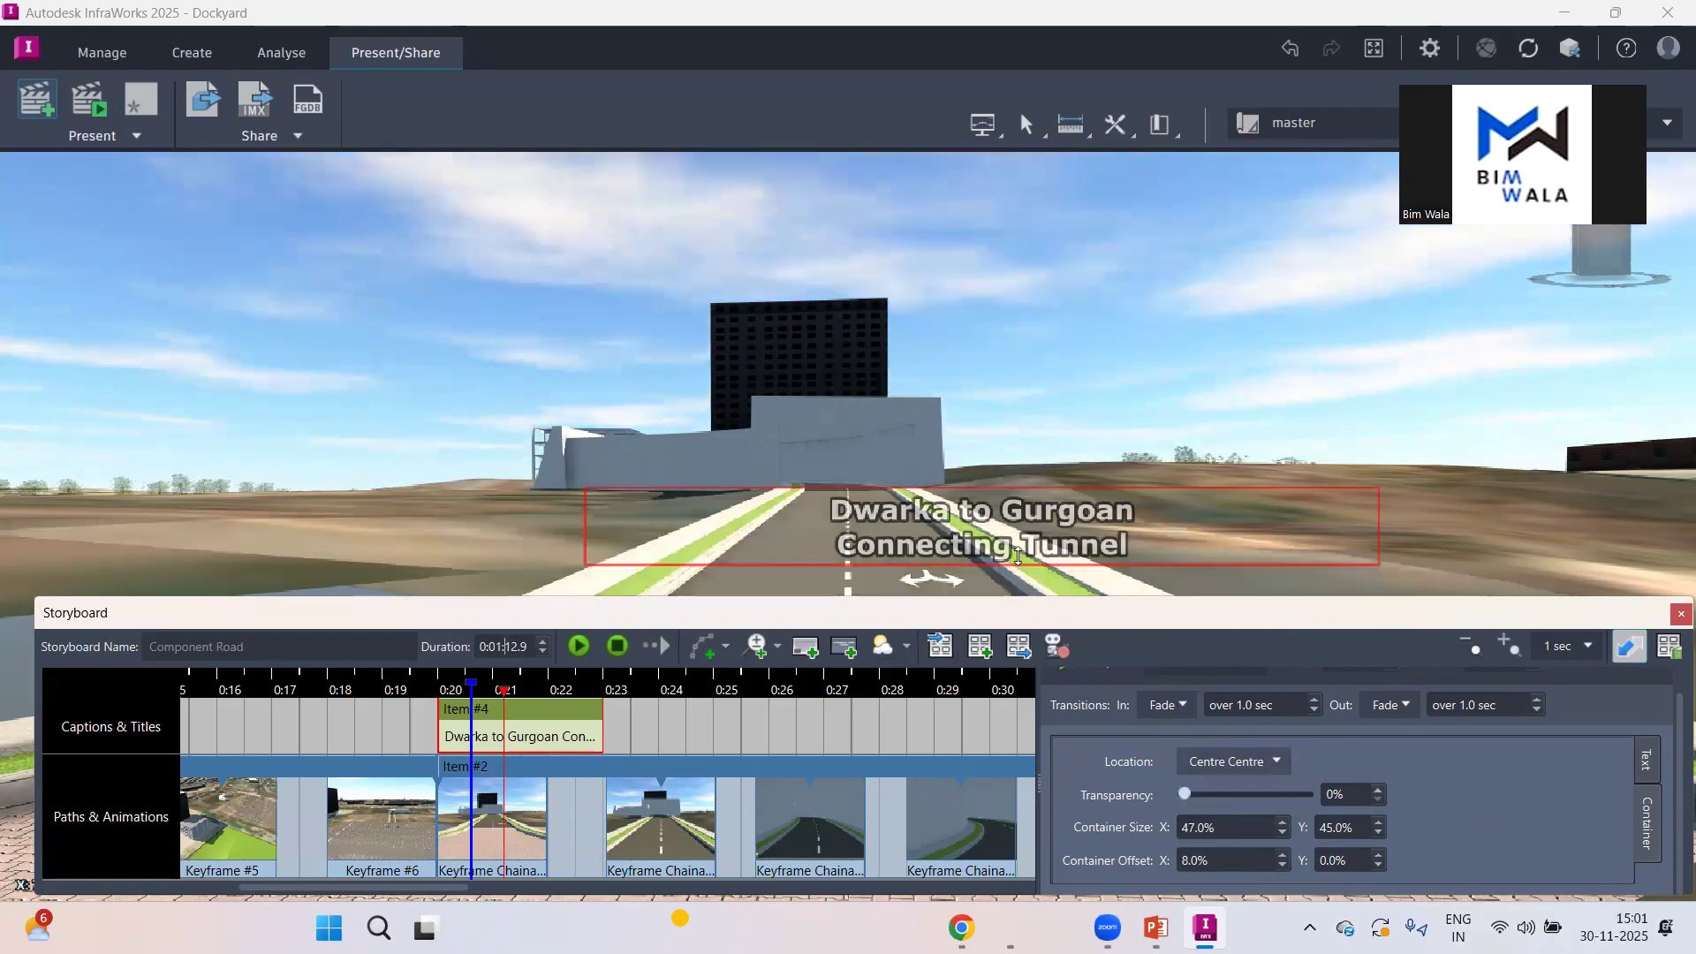
{"action": "left_click", "coordinate": [1381, 555]}
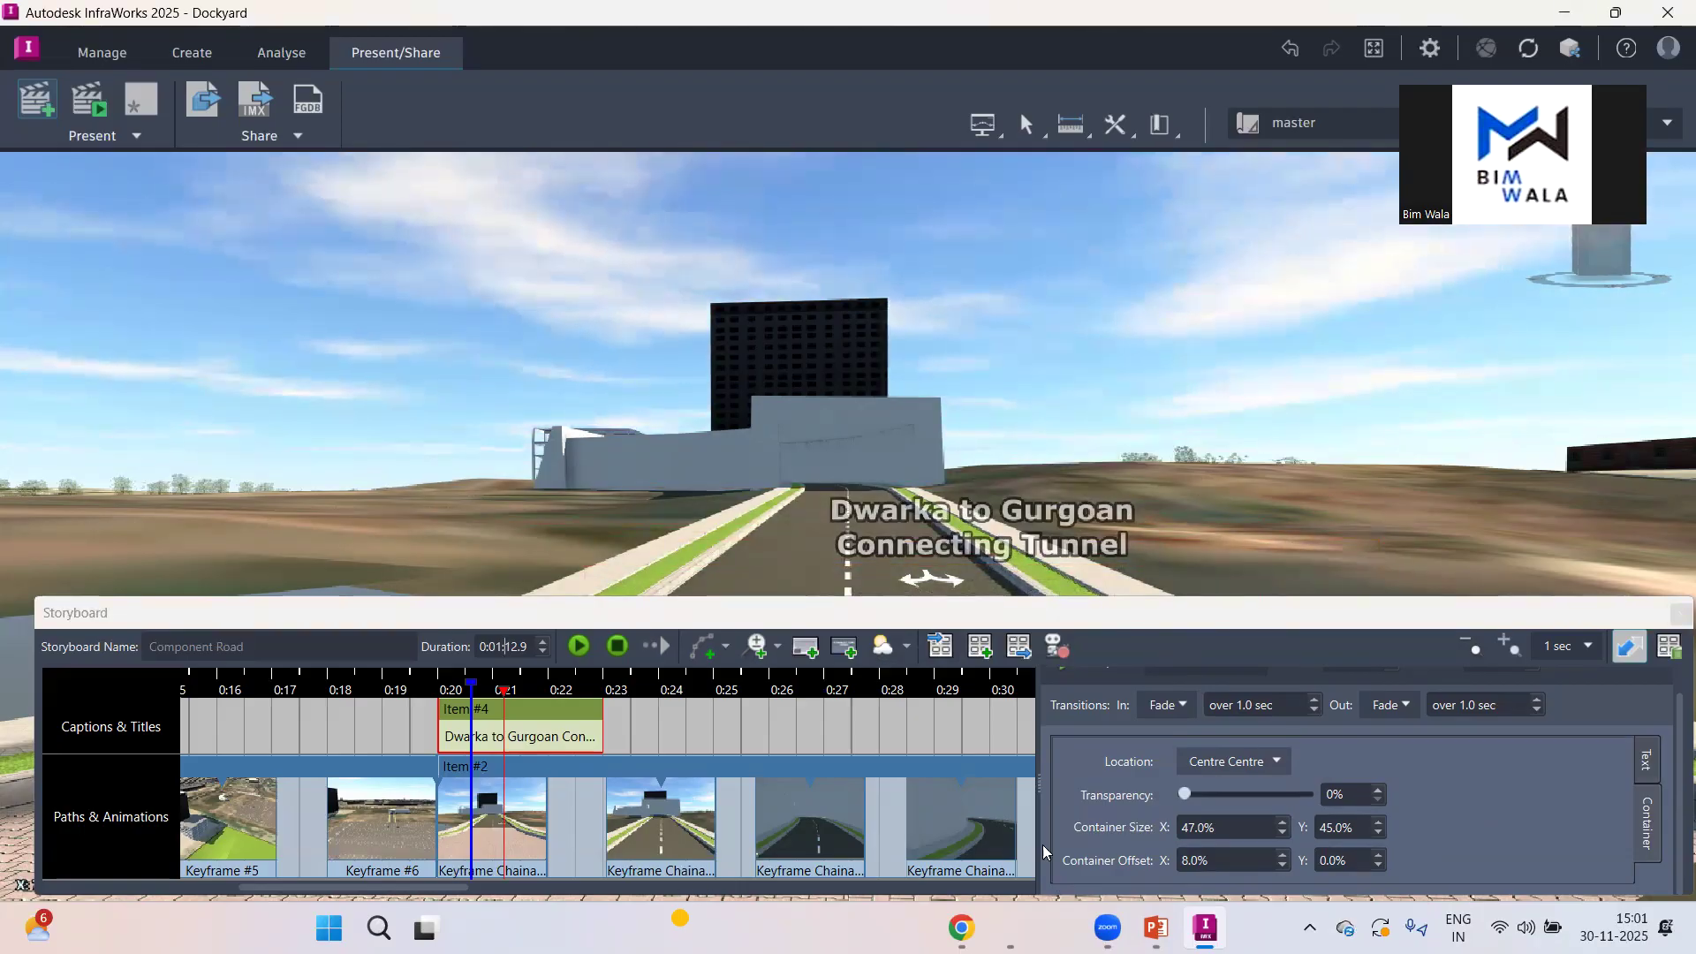
{"action": "scroll", "coordinate": [1043, 845], "scroll_direction": "up", "scroll_amount": 1}
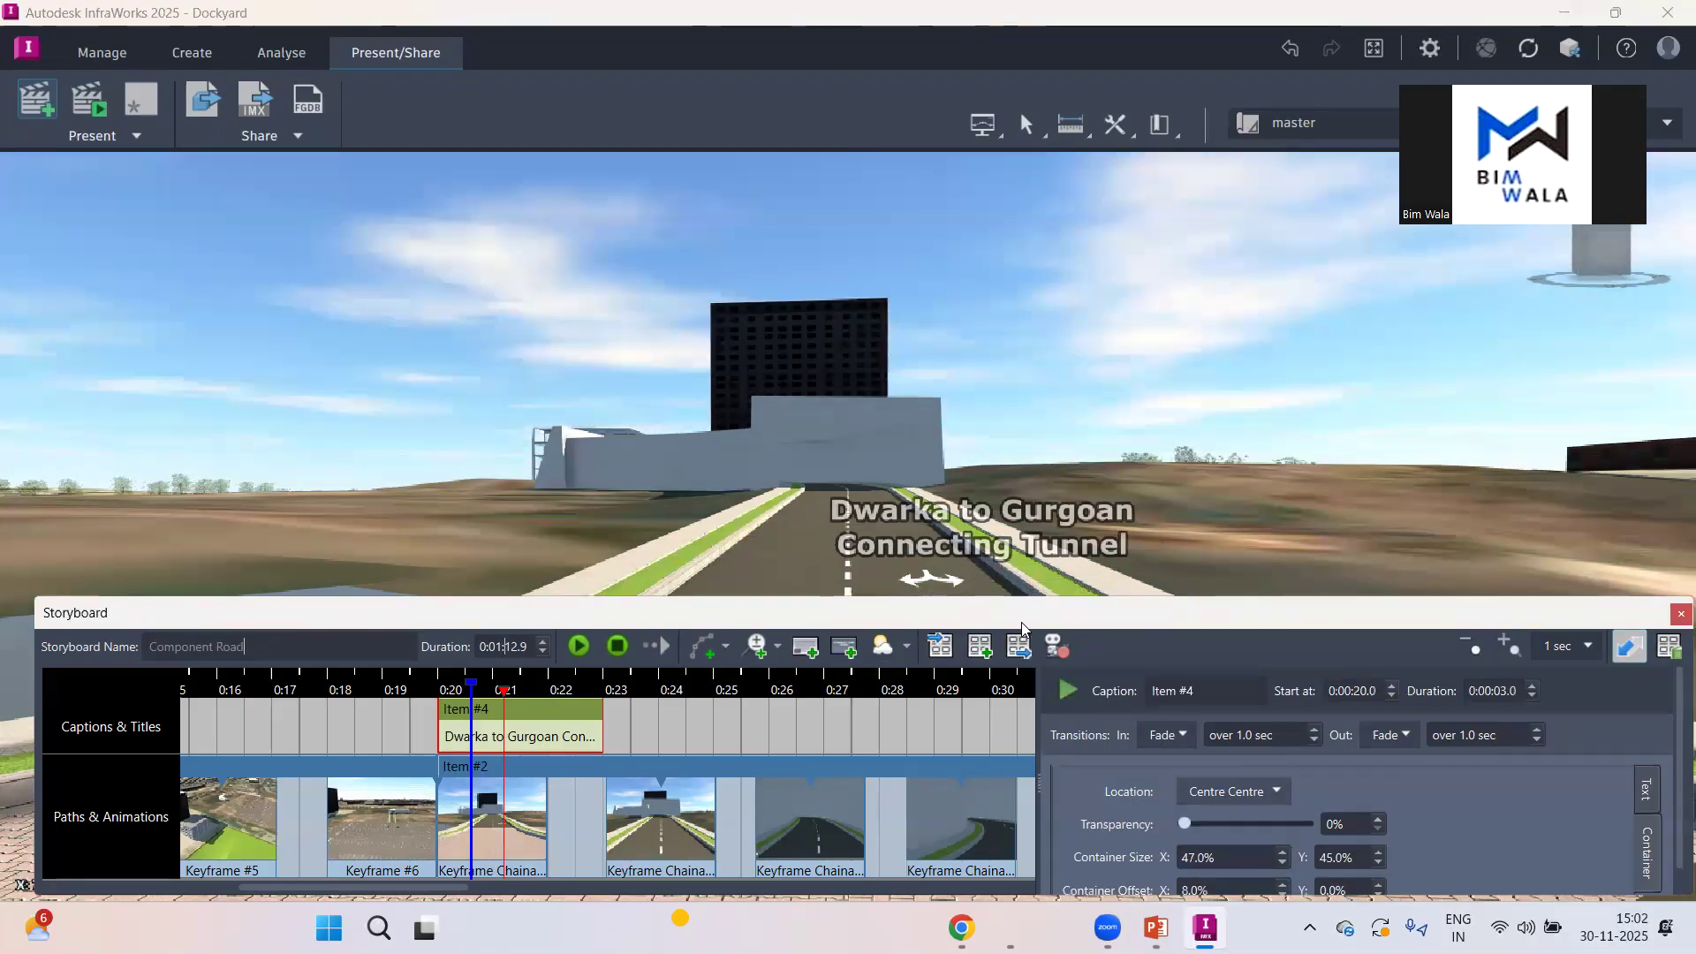
Step: Switch to PowerPoint, advance to the slide on managing storyboards and exporting a video, and return to InfraWorks
{"action": "left_click", "coordinate": [1156, 926]}
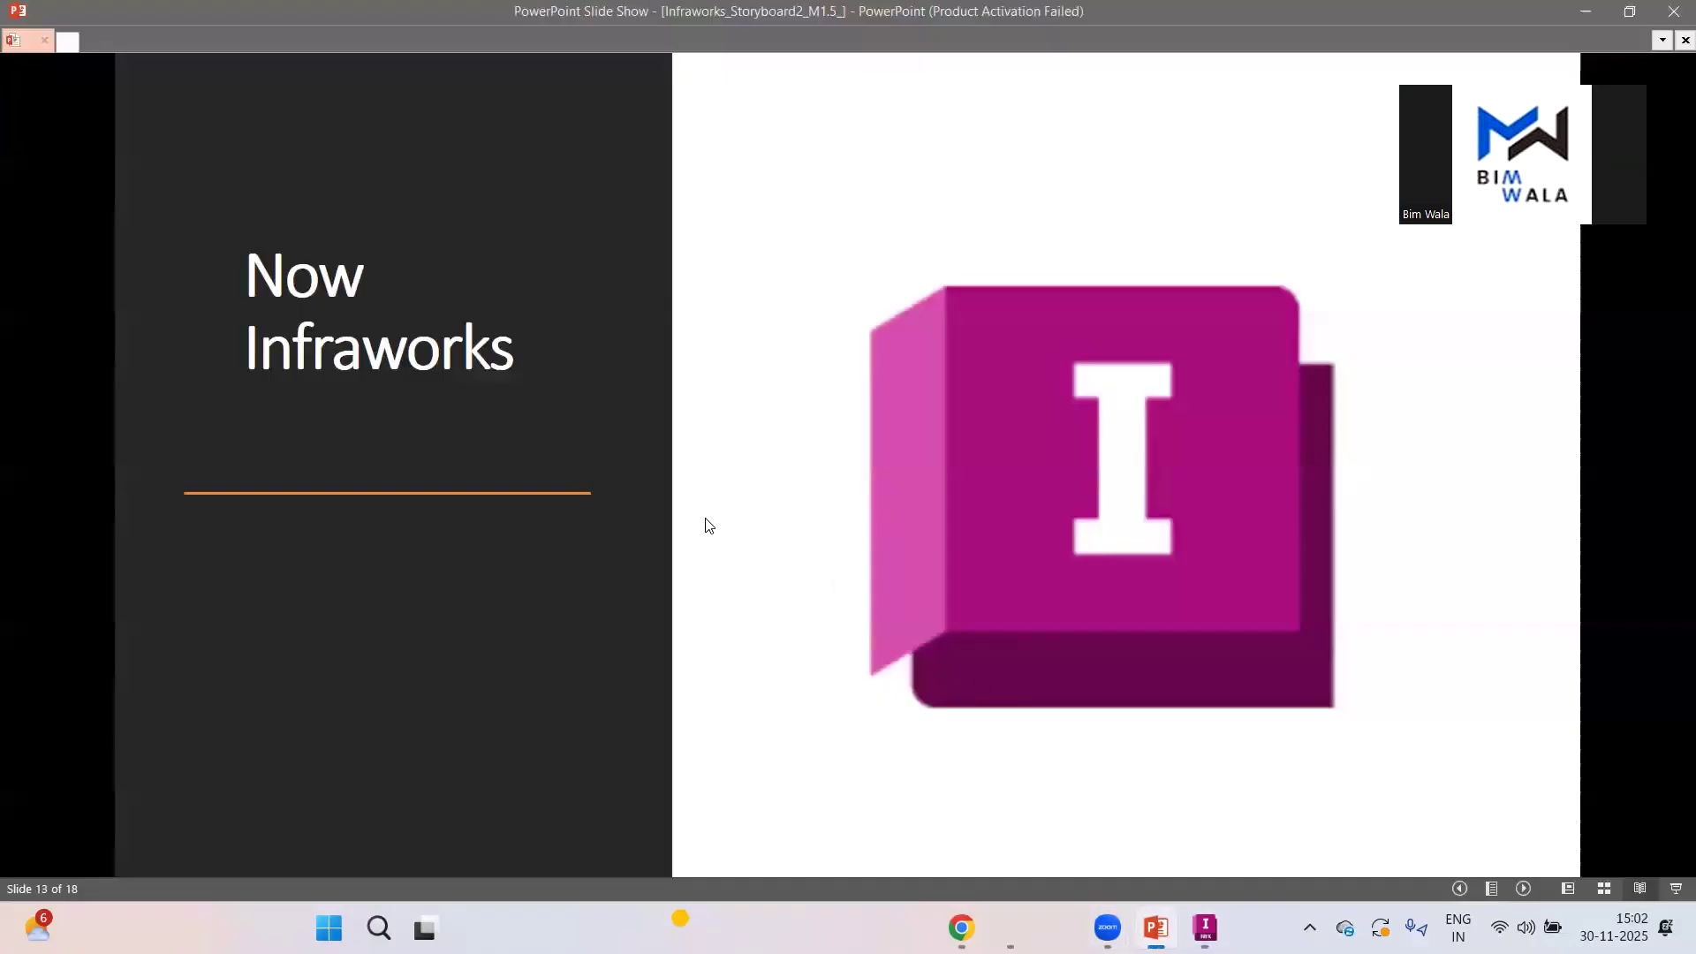
{"action": "left_click", "coordinate": [707, 525]}
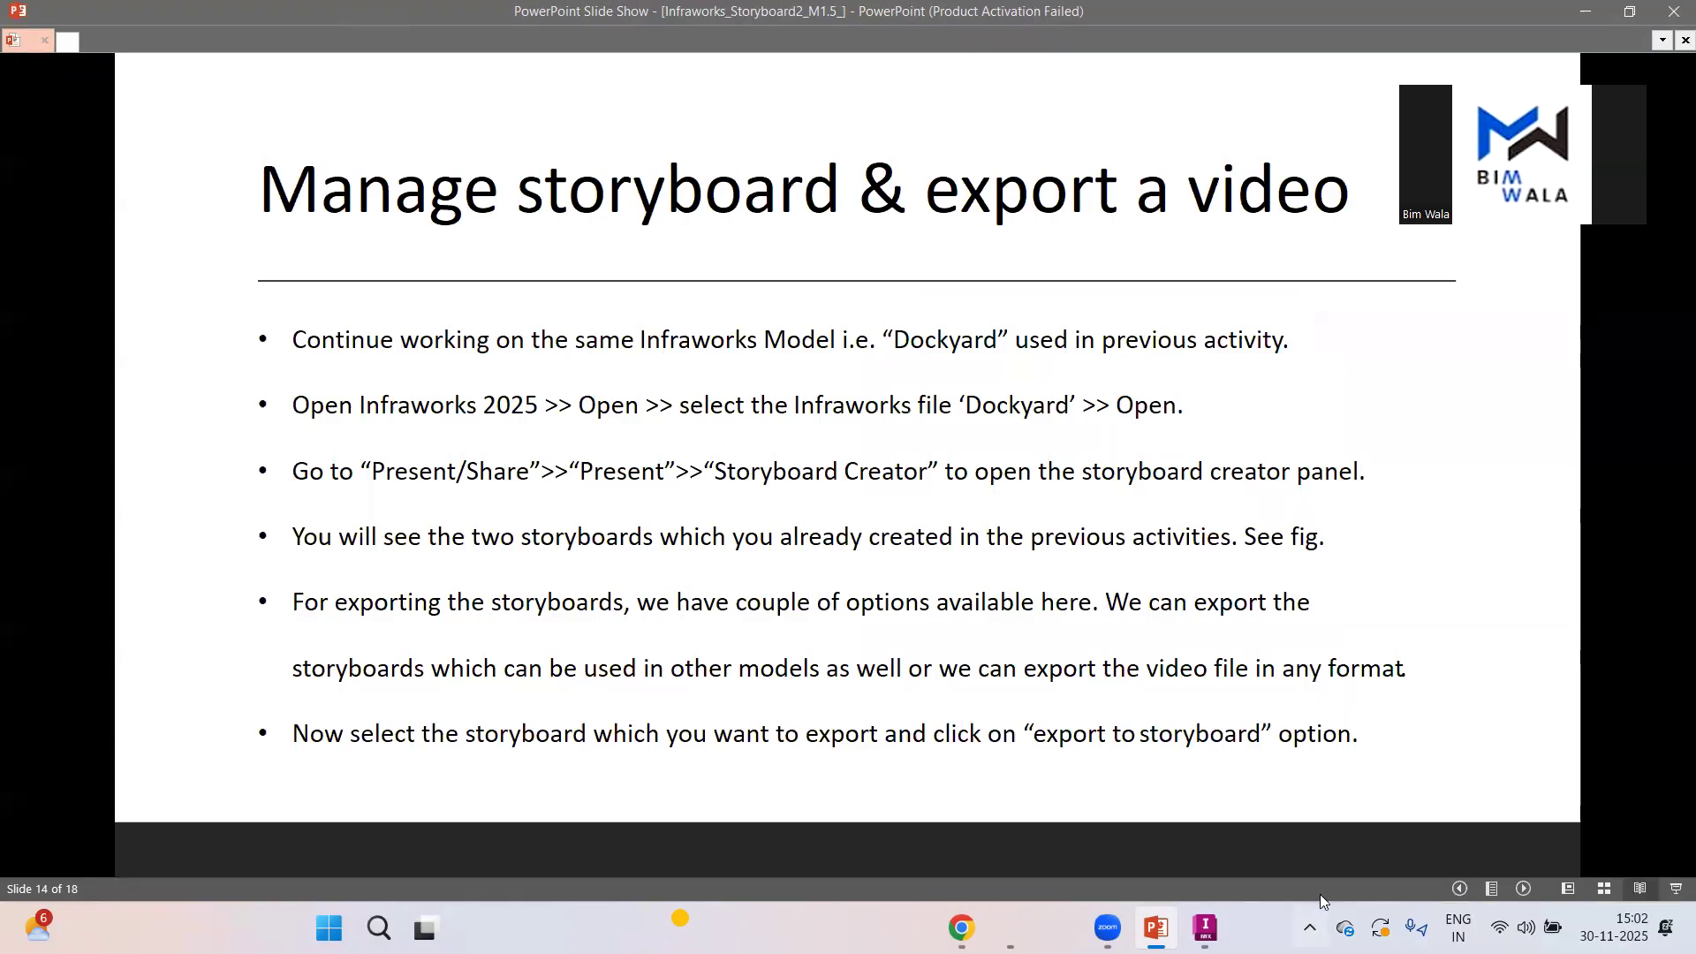
{"action": "left_click", "coordinate": [1206, 928]}
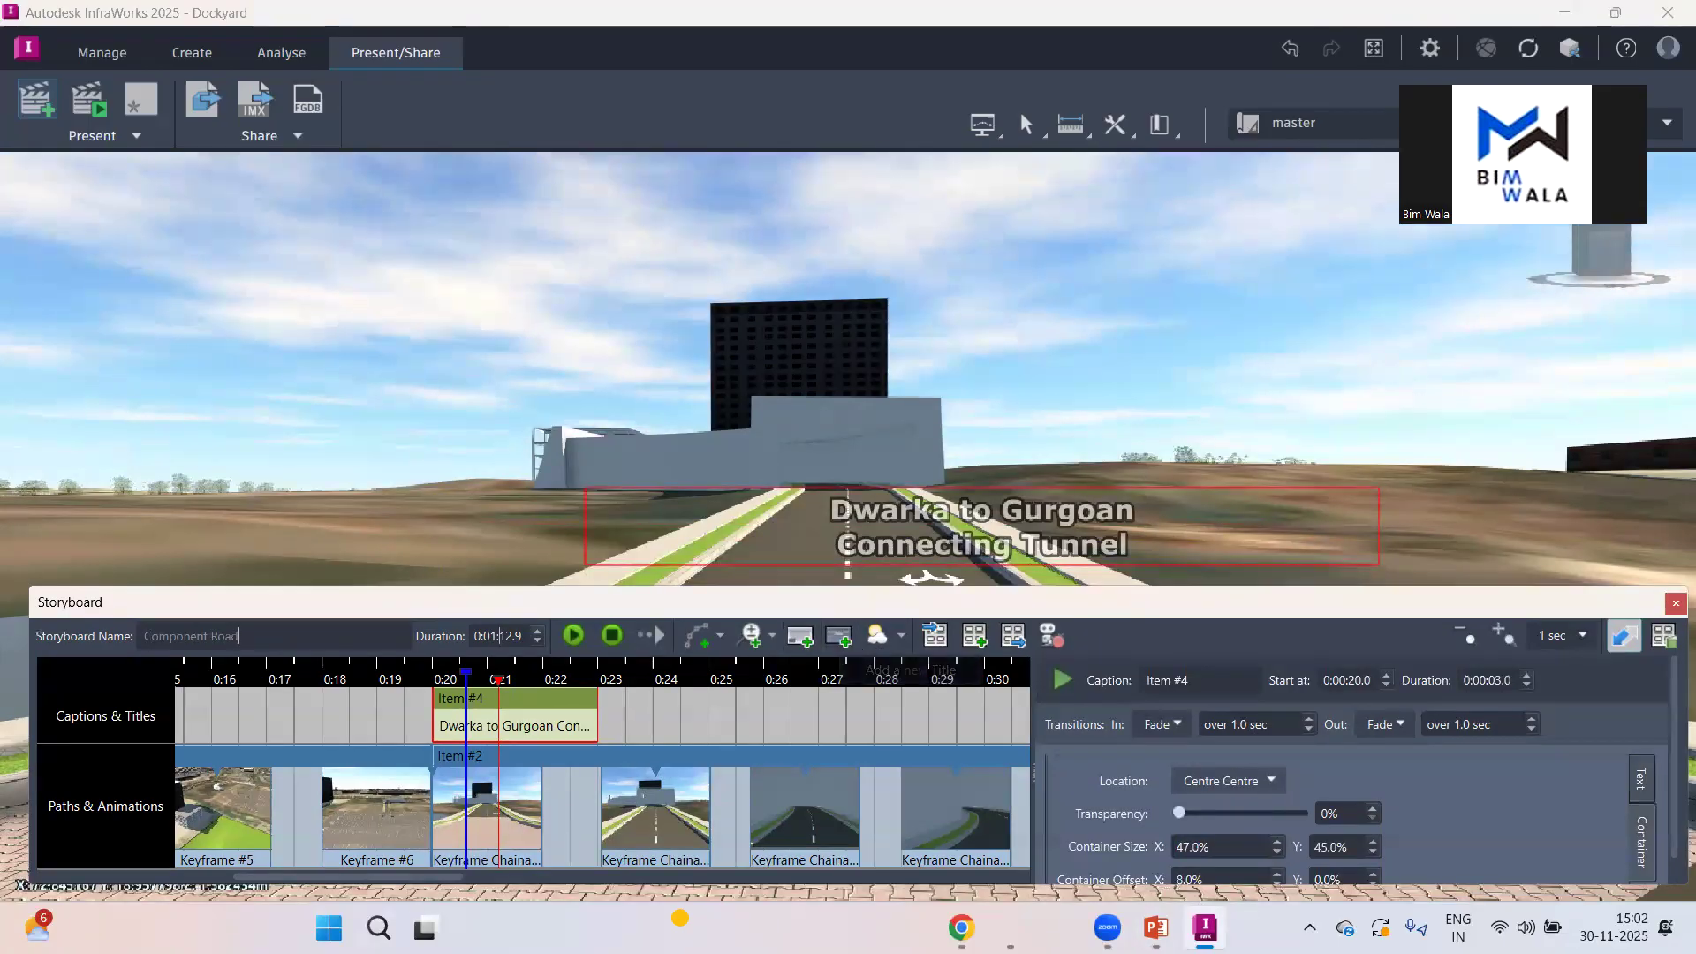
Step: Select the first keyframe of the opening camera path and add a title to the storyboard
{"action": "left_click_drag", "start_coordinate": [412, 877], "coordinate": [3, 901]}
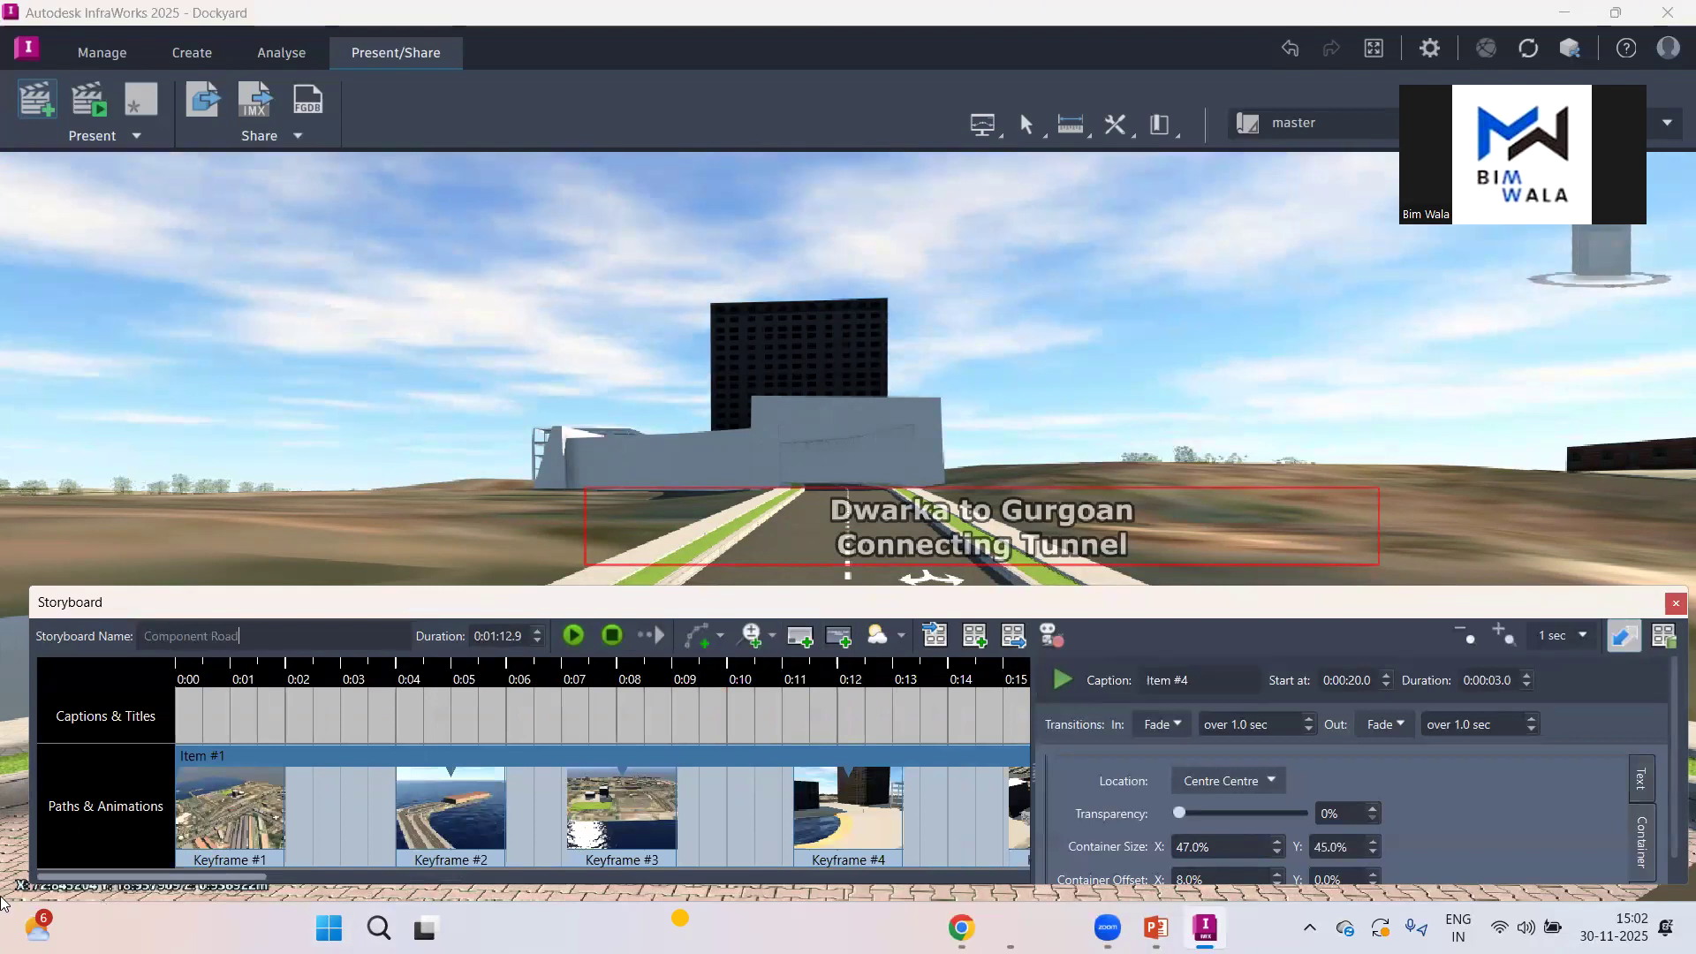
{"action": "left_click", "coordinate": [232, 808]}
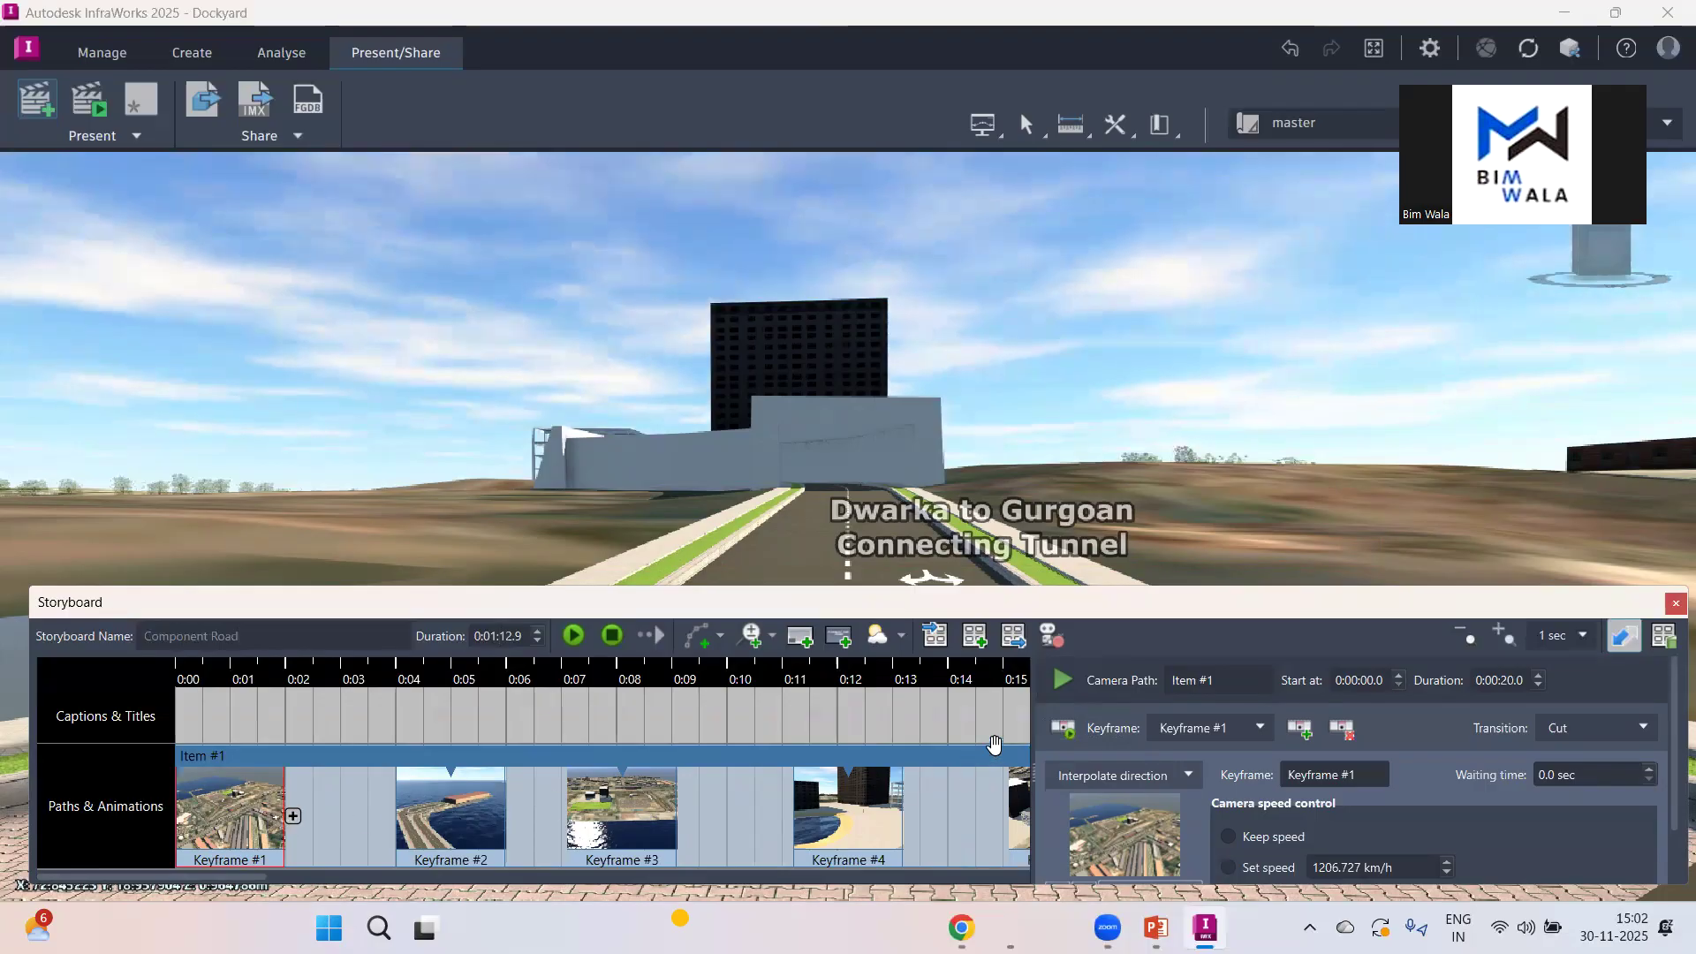
{"action": "left_click", "coordinate": [846, 651]}
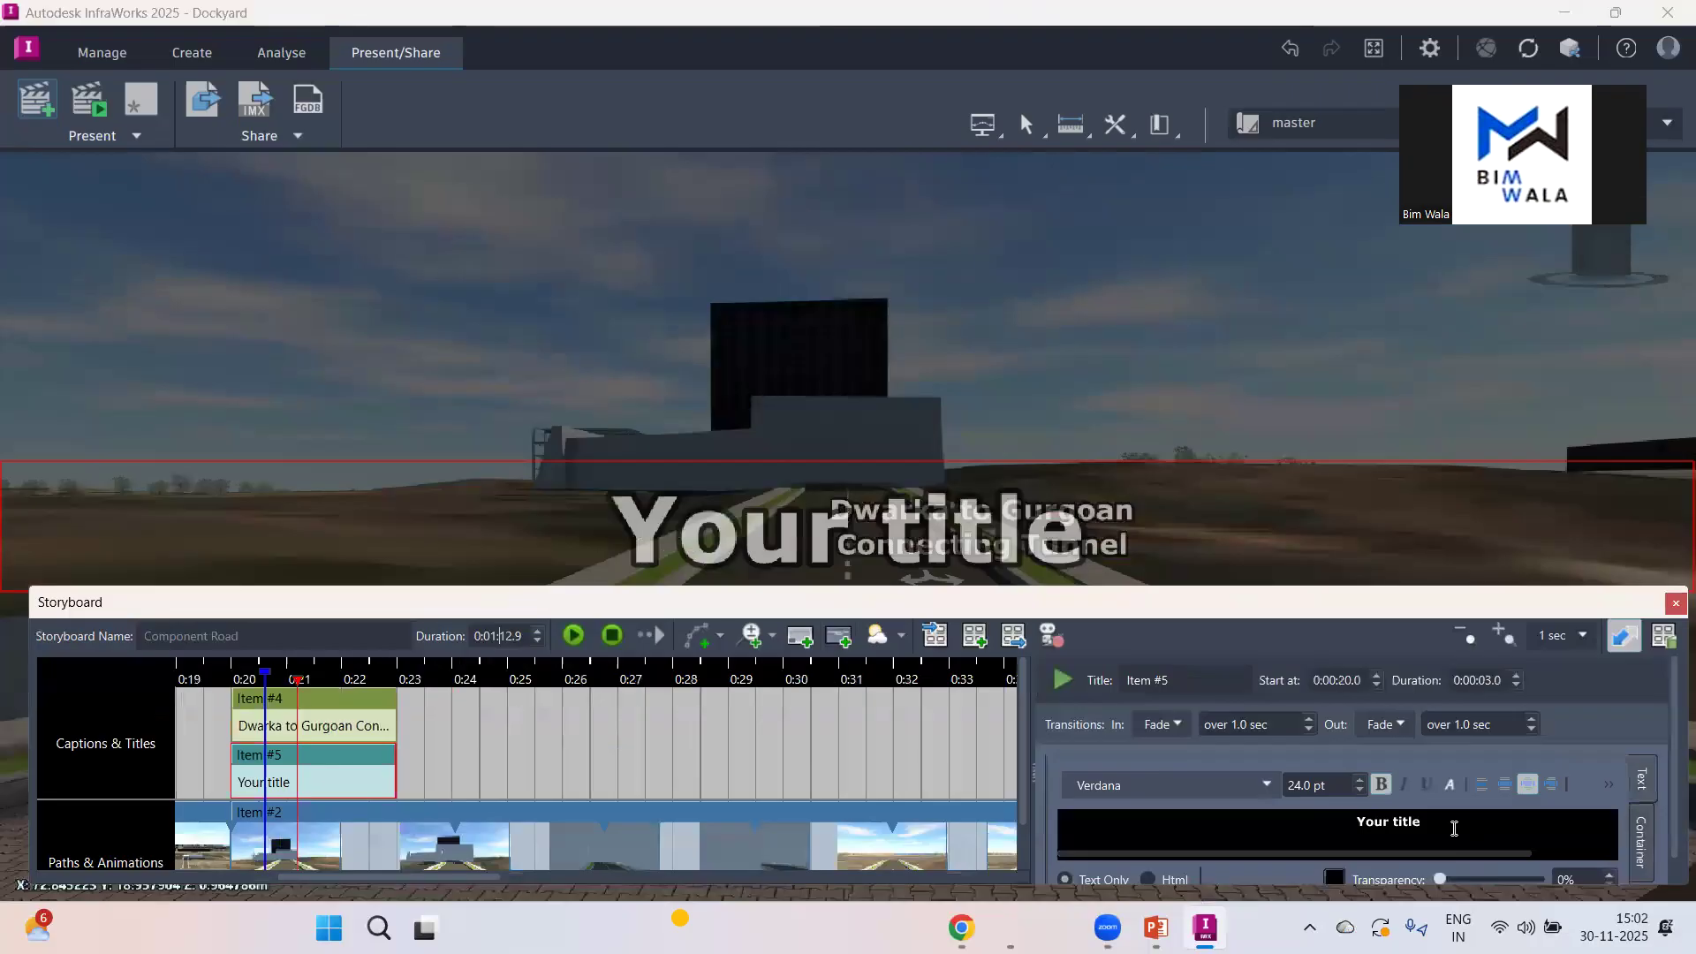
Step: Replace the new title's placeholder text with "Dockyard Project"
{"action": "key", "text": "BackSpace"}
{"action": "key", "text": "BackSpace"}
{"action": "key", "text": "BackSpace"}
{"action": "key", "text": "BackSpace"}
{"action": "key", "text": "BackSpace"}
{"action": "key", "text": "BackSpace"}
{"action": "key", "text": "BackSpace"}
{"action": "key", "text": "BackSpace"}
{"action": "key", "text": "BackSpace"}
{"action": "key", "text": "BackSpace"}
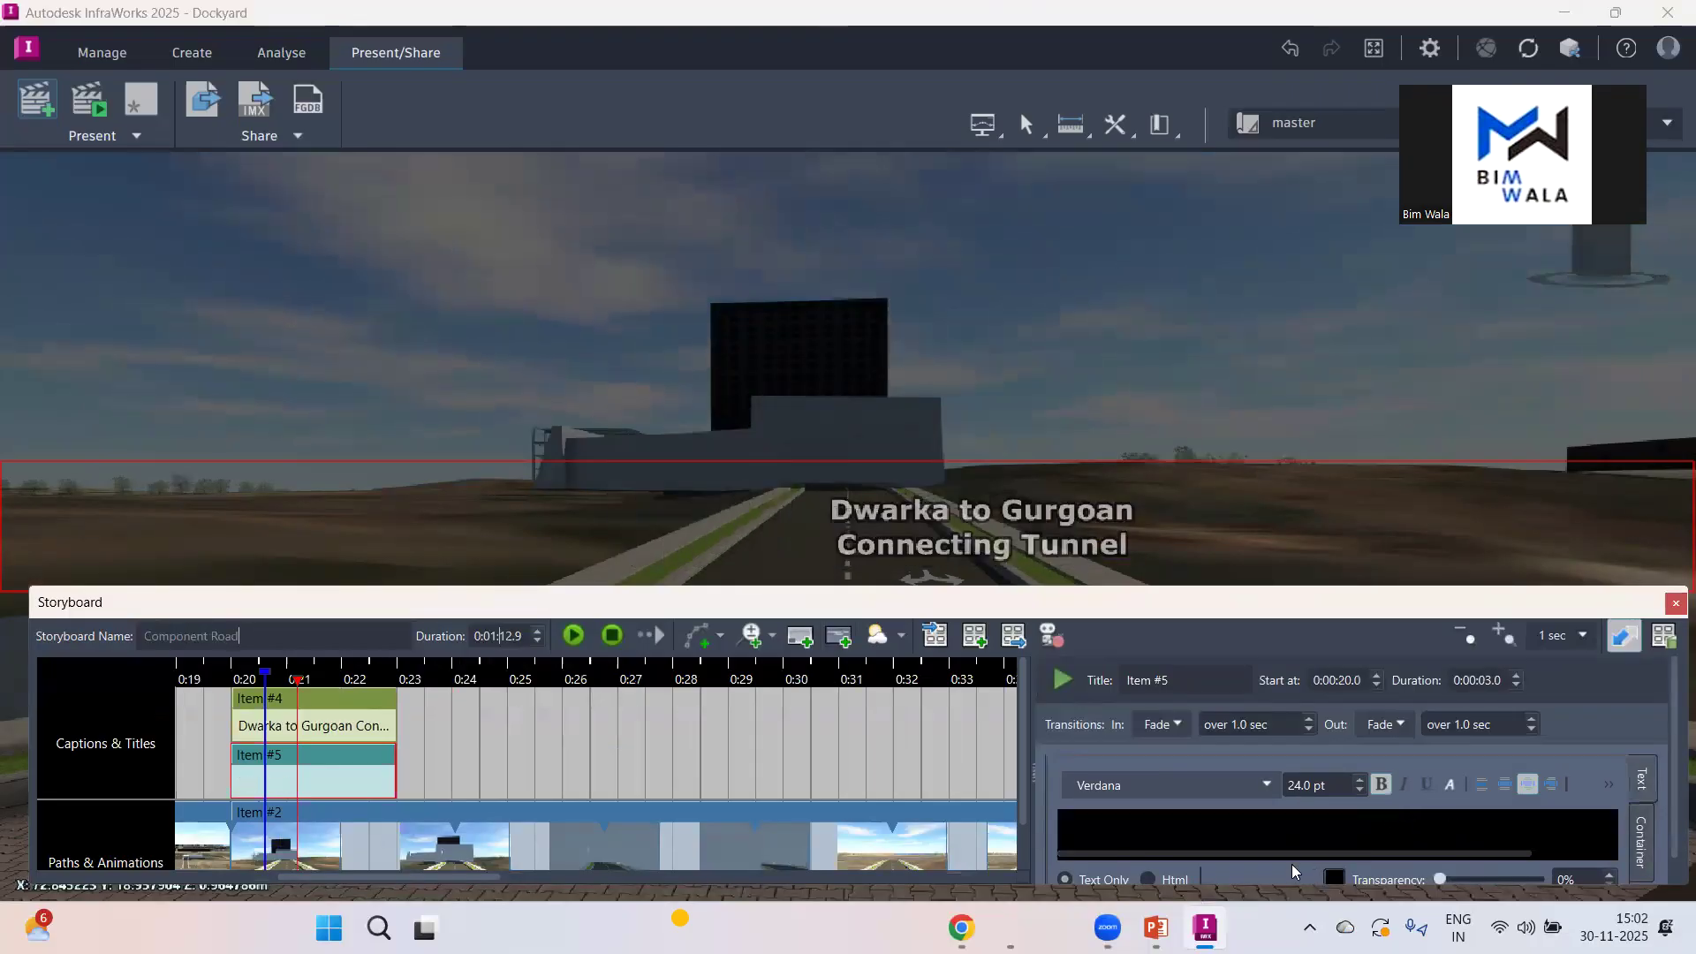
{"action": "type", "text": "Doc"}
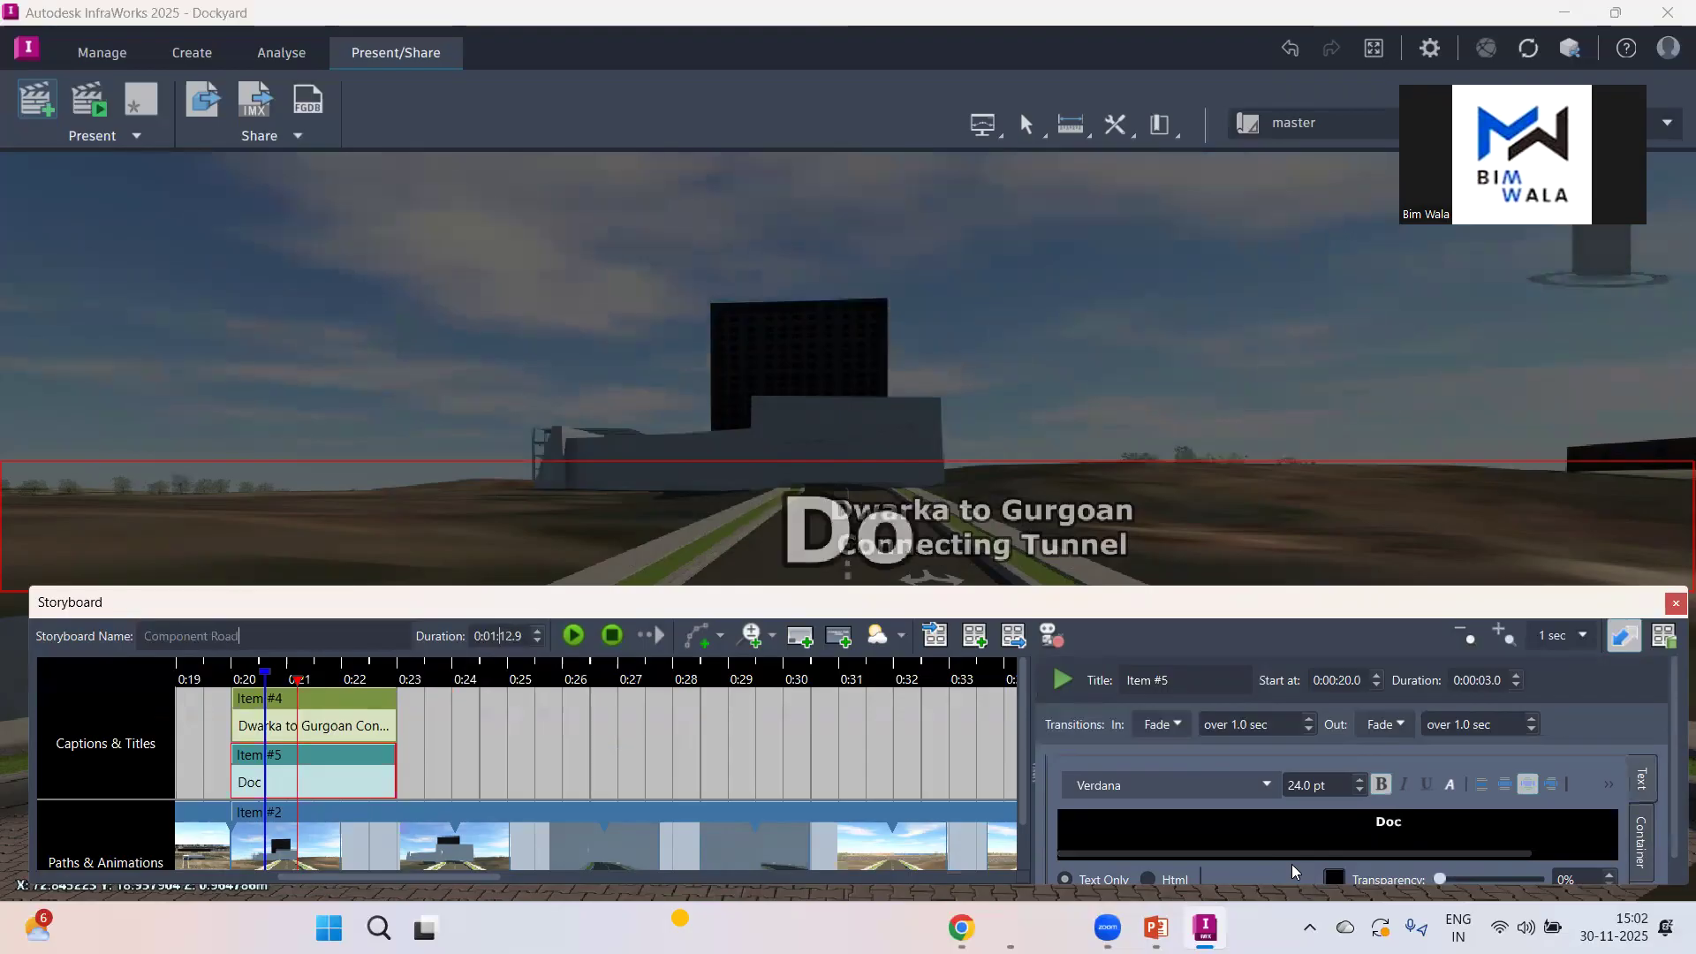
{"action": "type", "text": "kyard Proejct"}
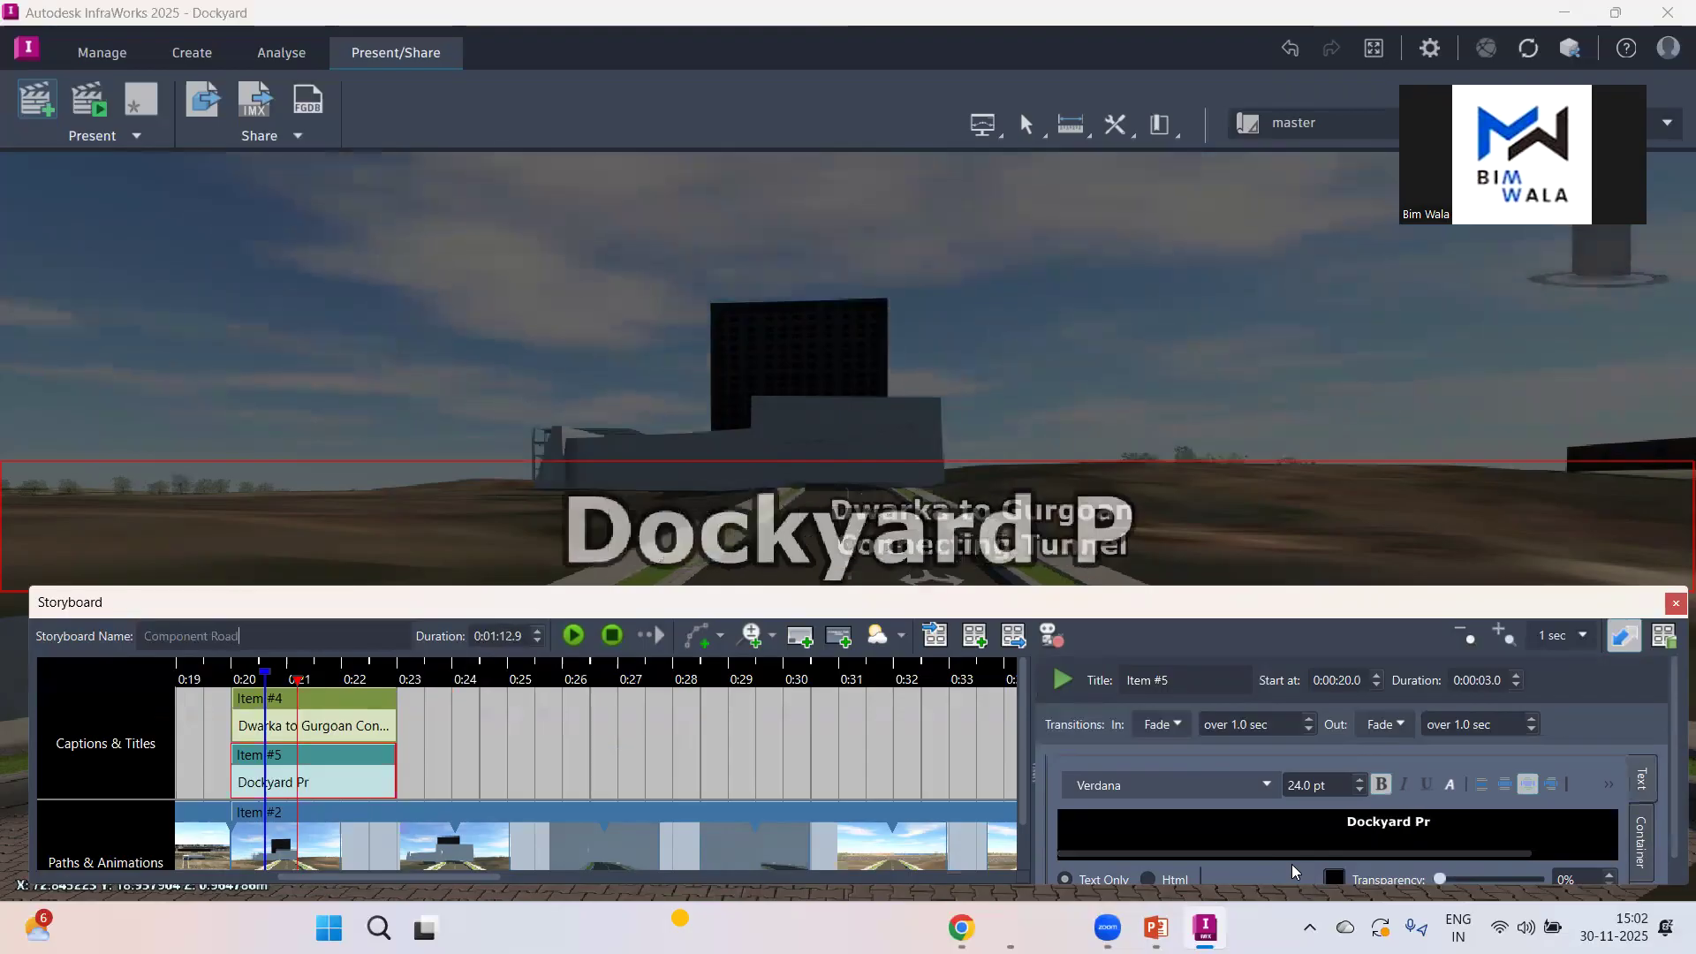
{"action": "key", "text": "BackSpace"}
{"action": "key", "text": "BackSpace"}
{"action": "key", "text": "BackSpace"}
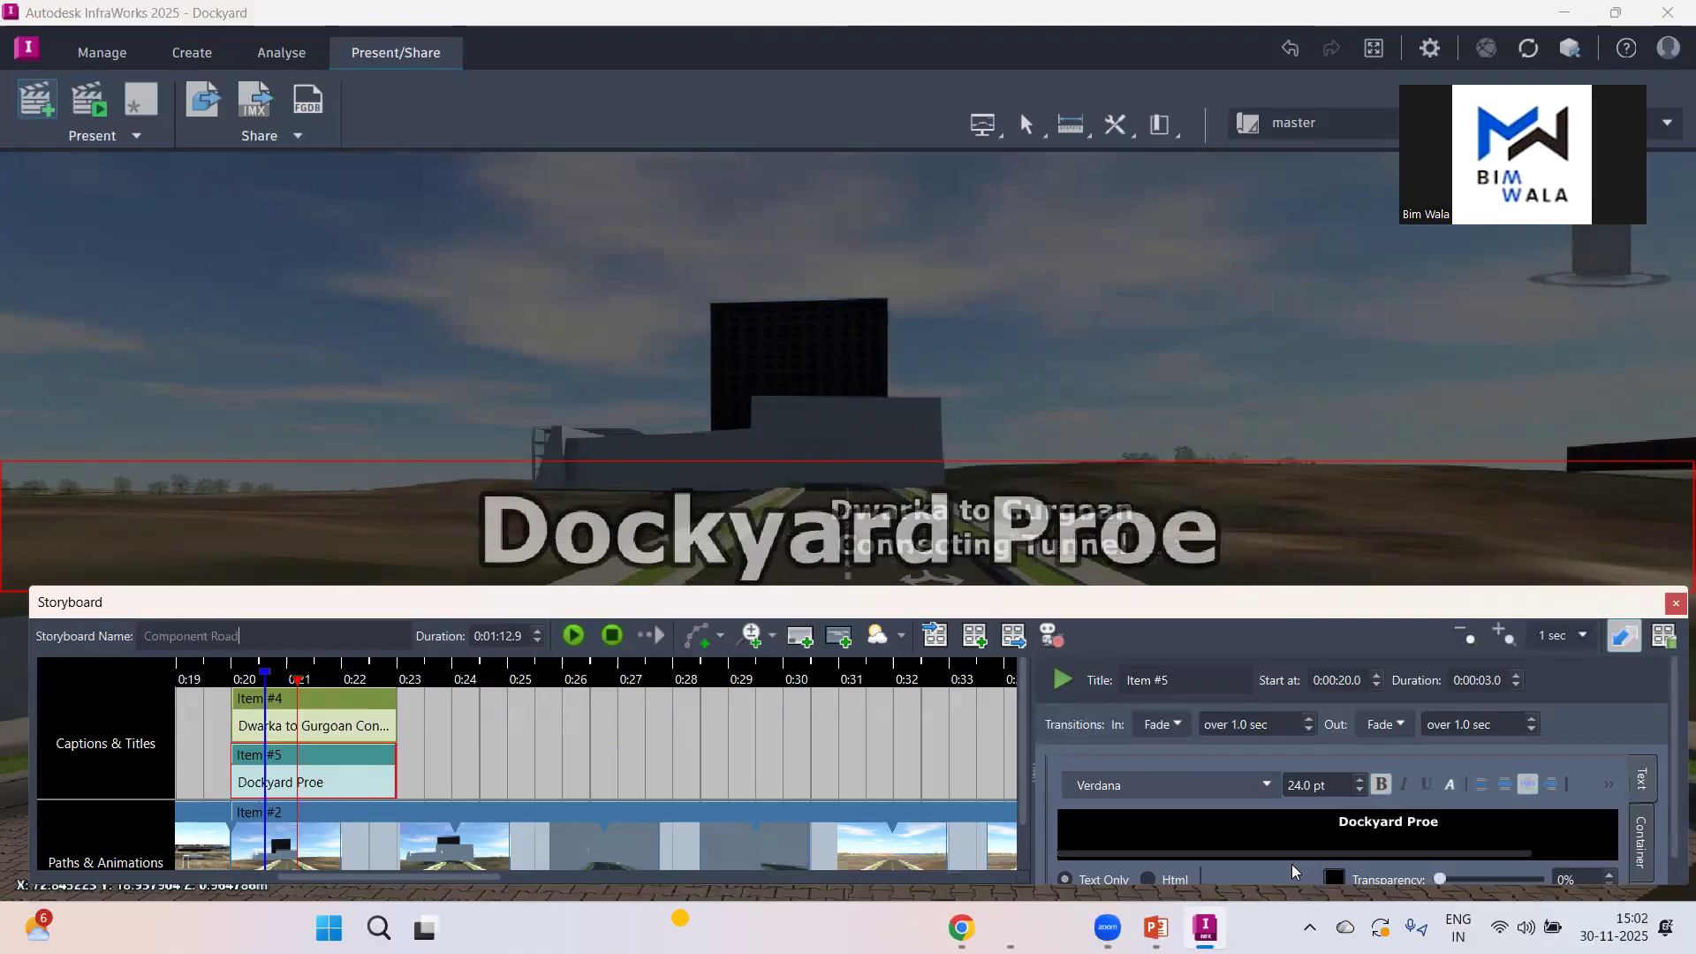
{"action": "key", "text": "BackSpace"}
{"action": "type", "text": "ject"}
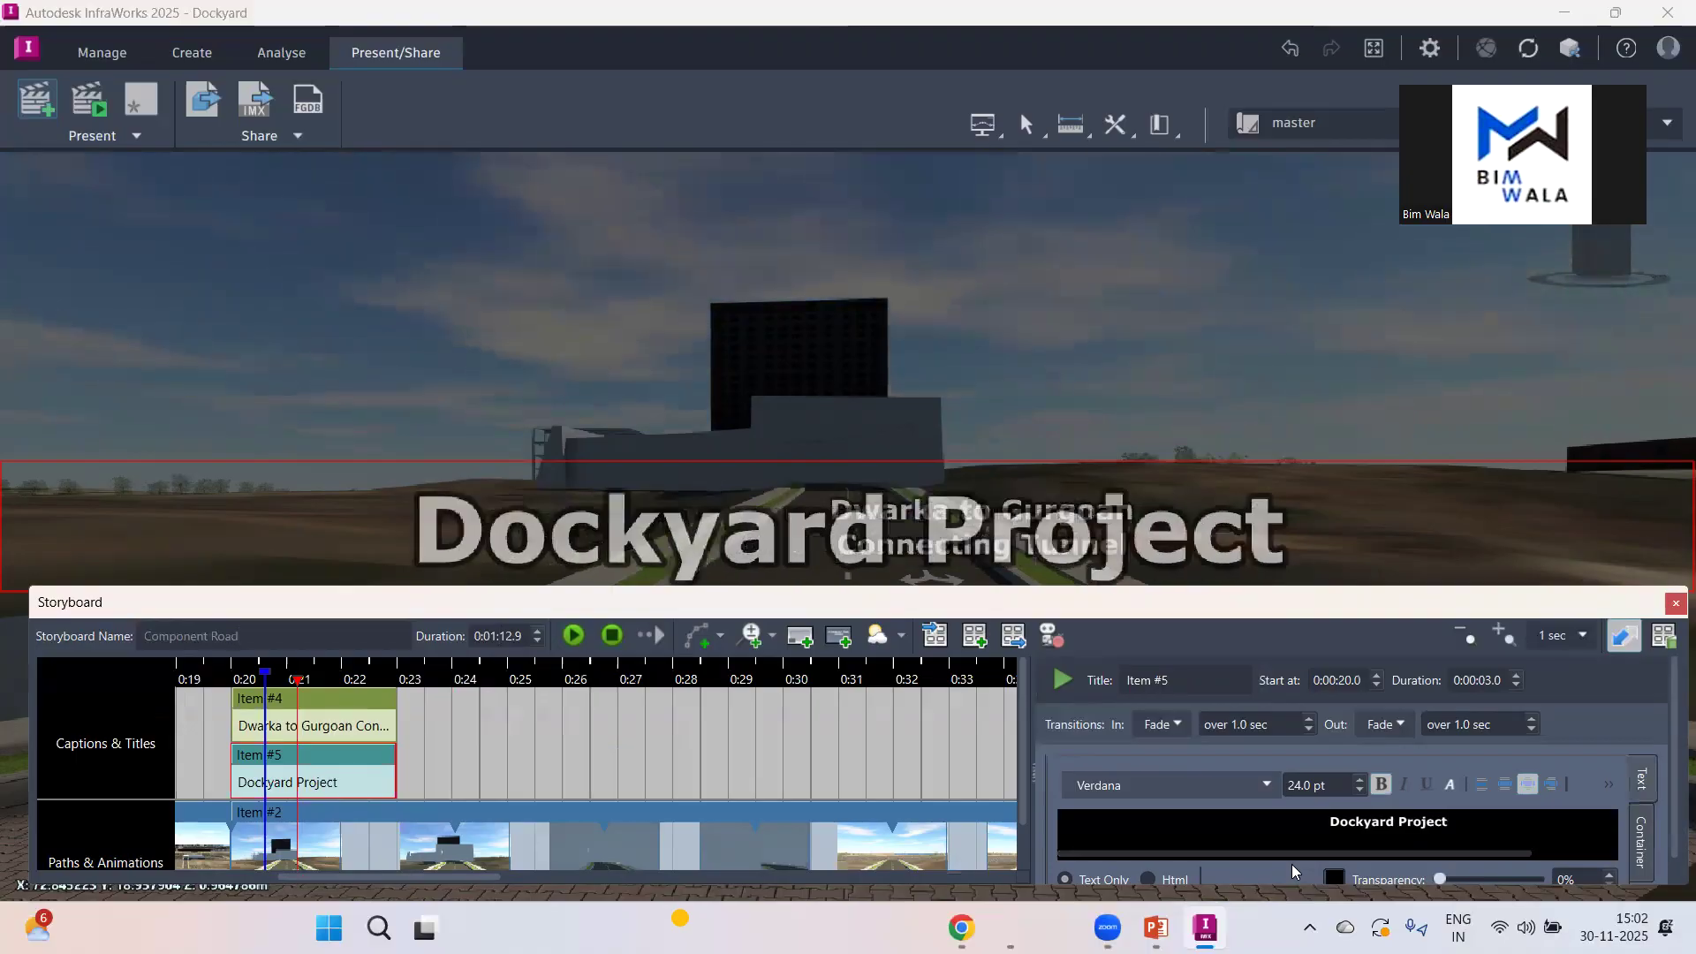
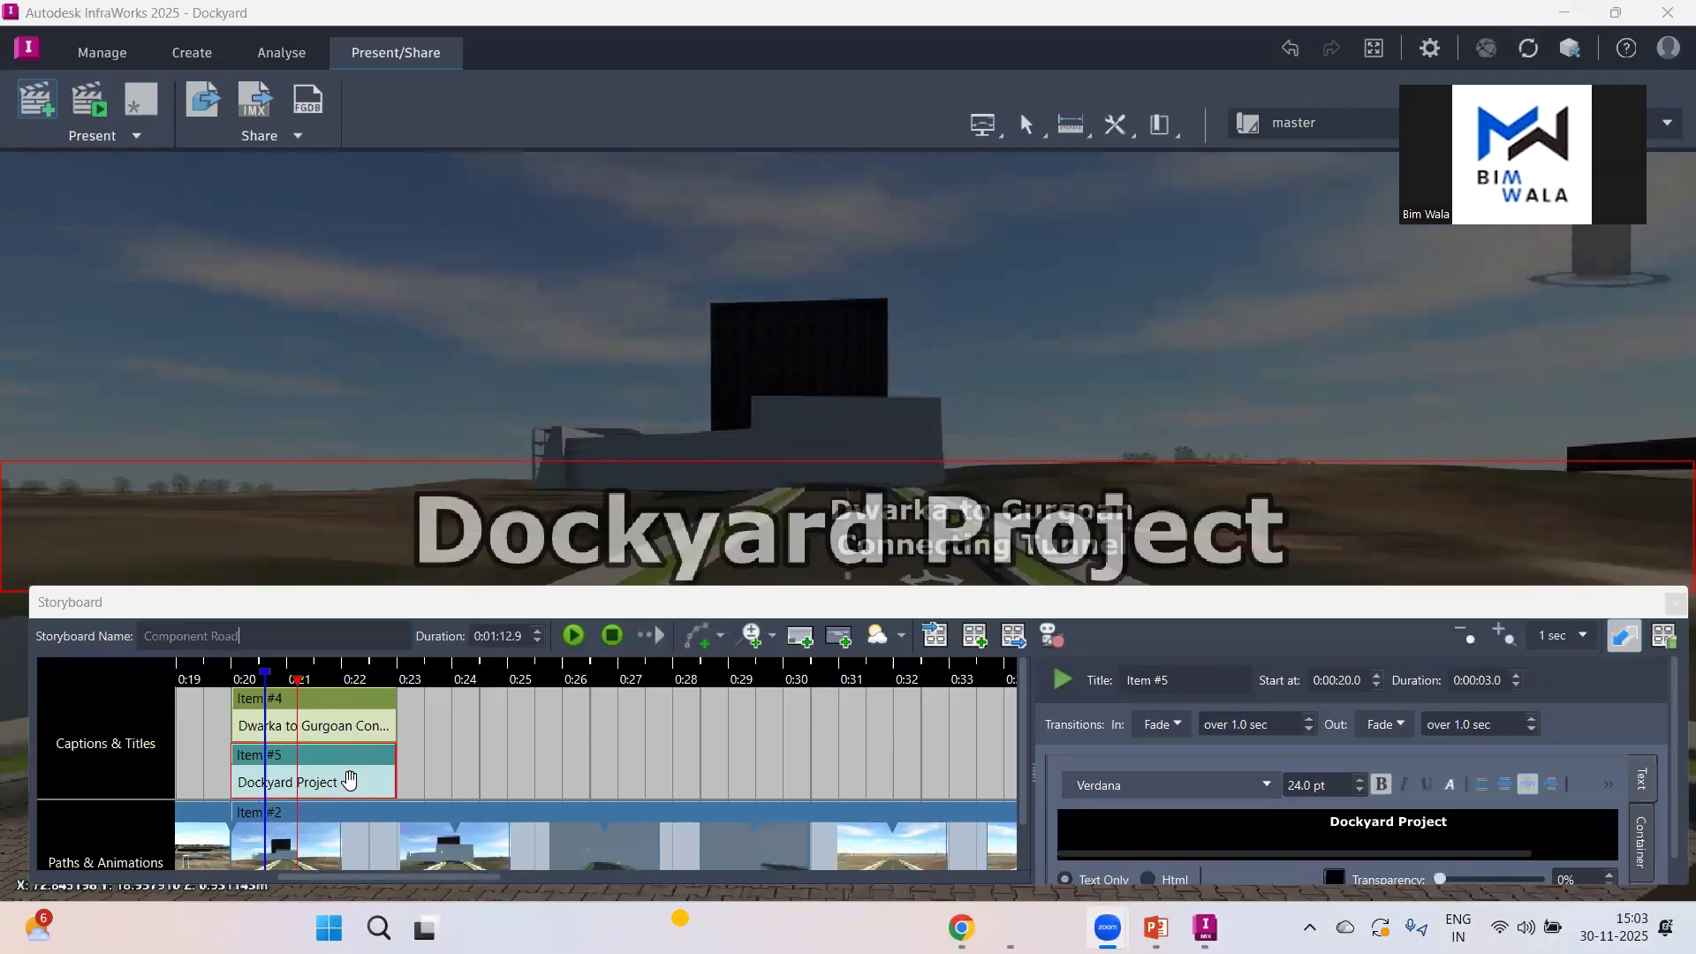
Step: Move the Dockyard Project title to the beginning of the storyboard so it starts at 0:00
{"action": "left_click_drag", "start_coordinate": [351, 782], "coordinate": [165, 750]}
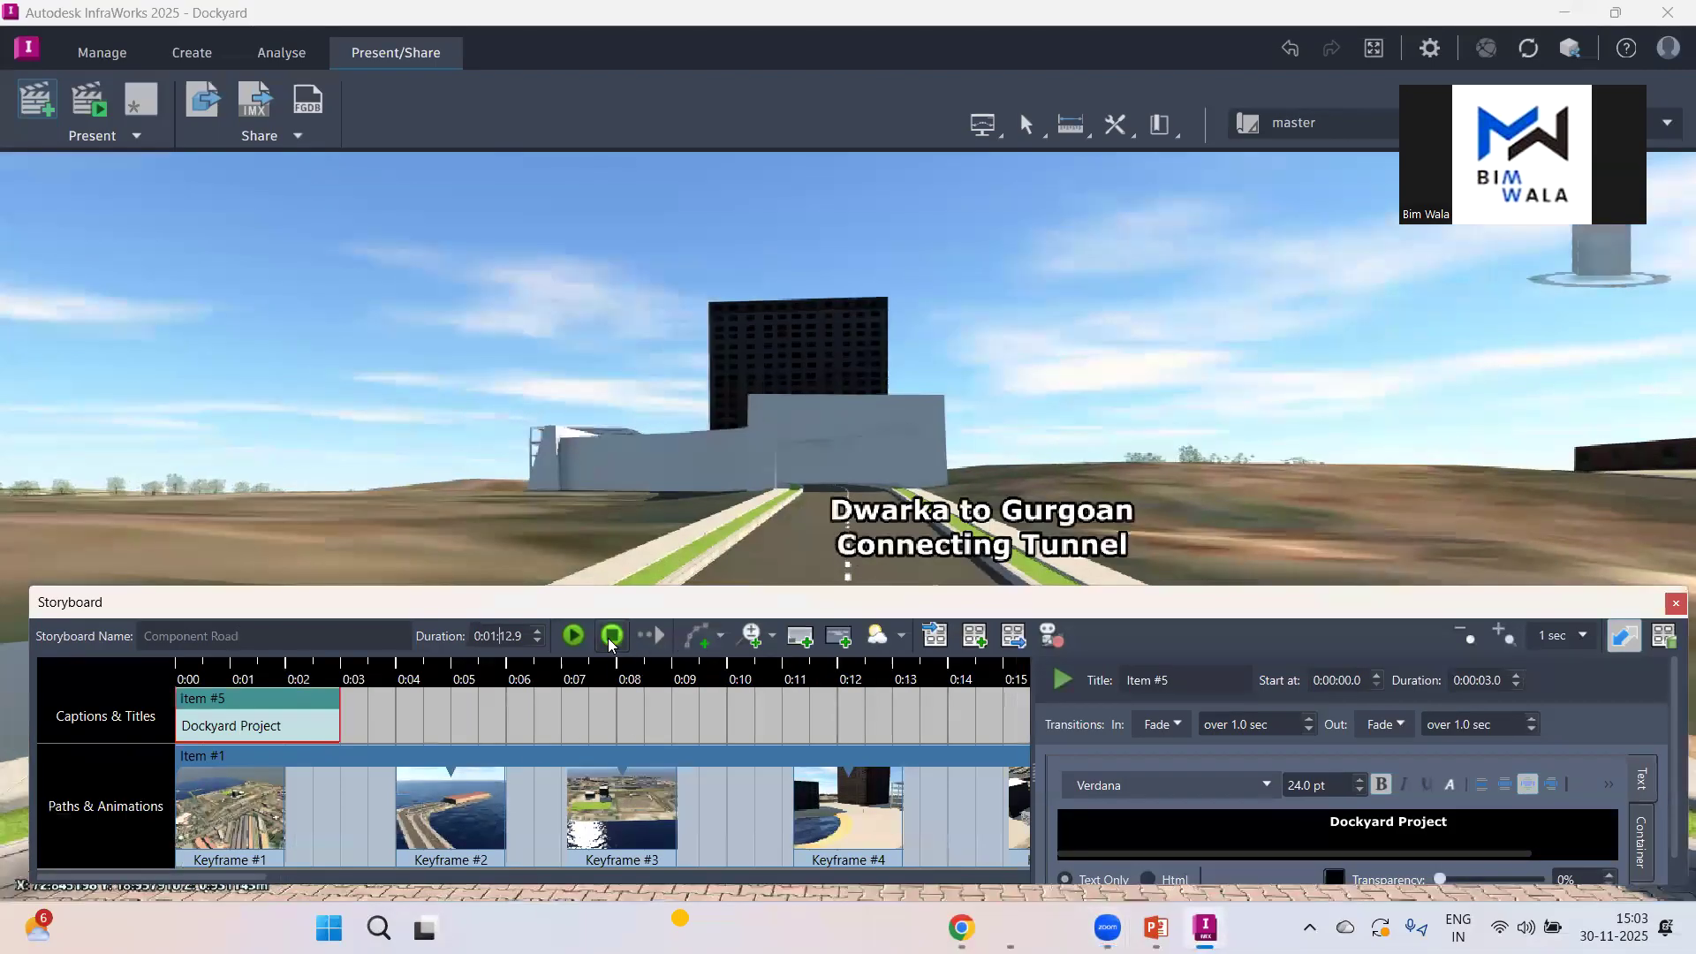
{"action": "left_click", "coordinate": [611, 636]}
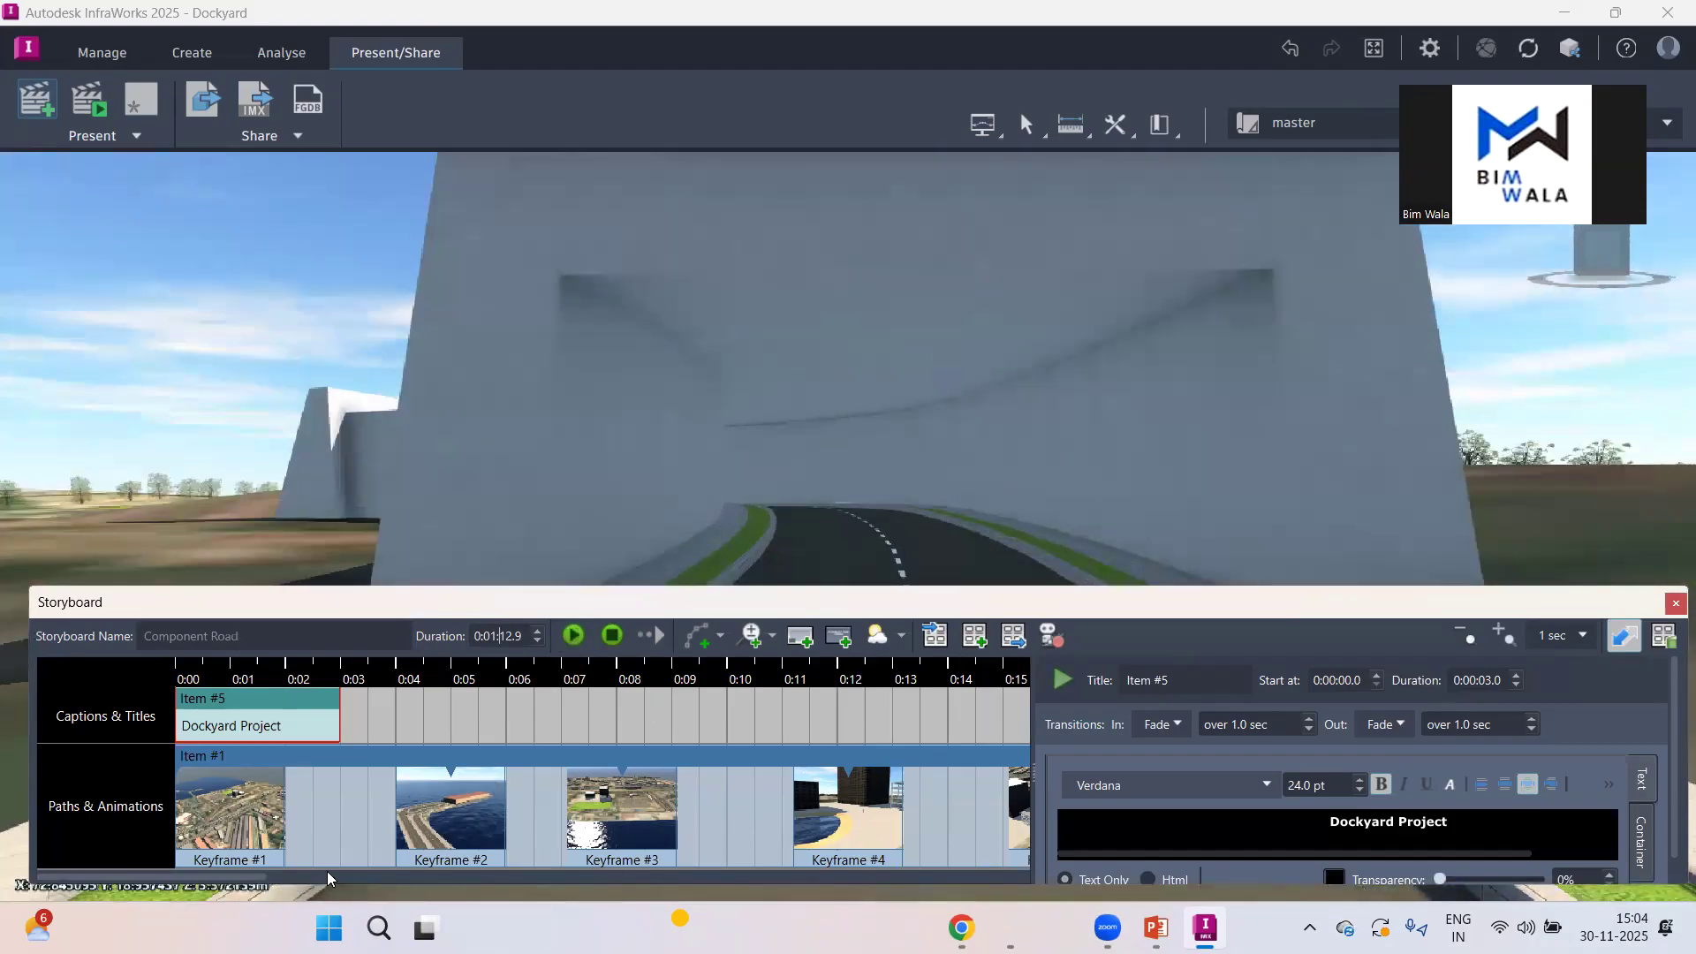
Step: Add a caption after the last keyframe at the storyboard's end and set its text to "Thanks"
{"action": "left_click", "coordinate": [630, 878]}
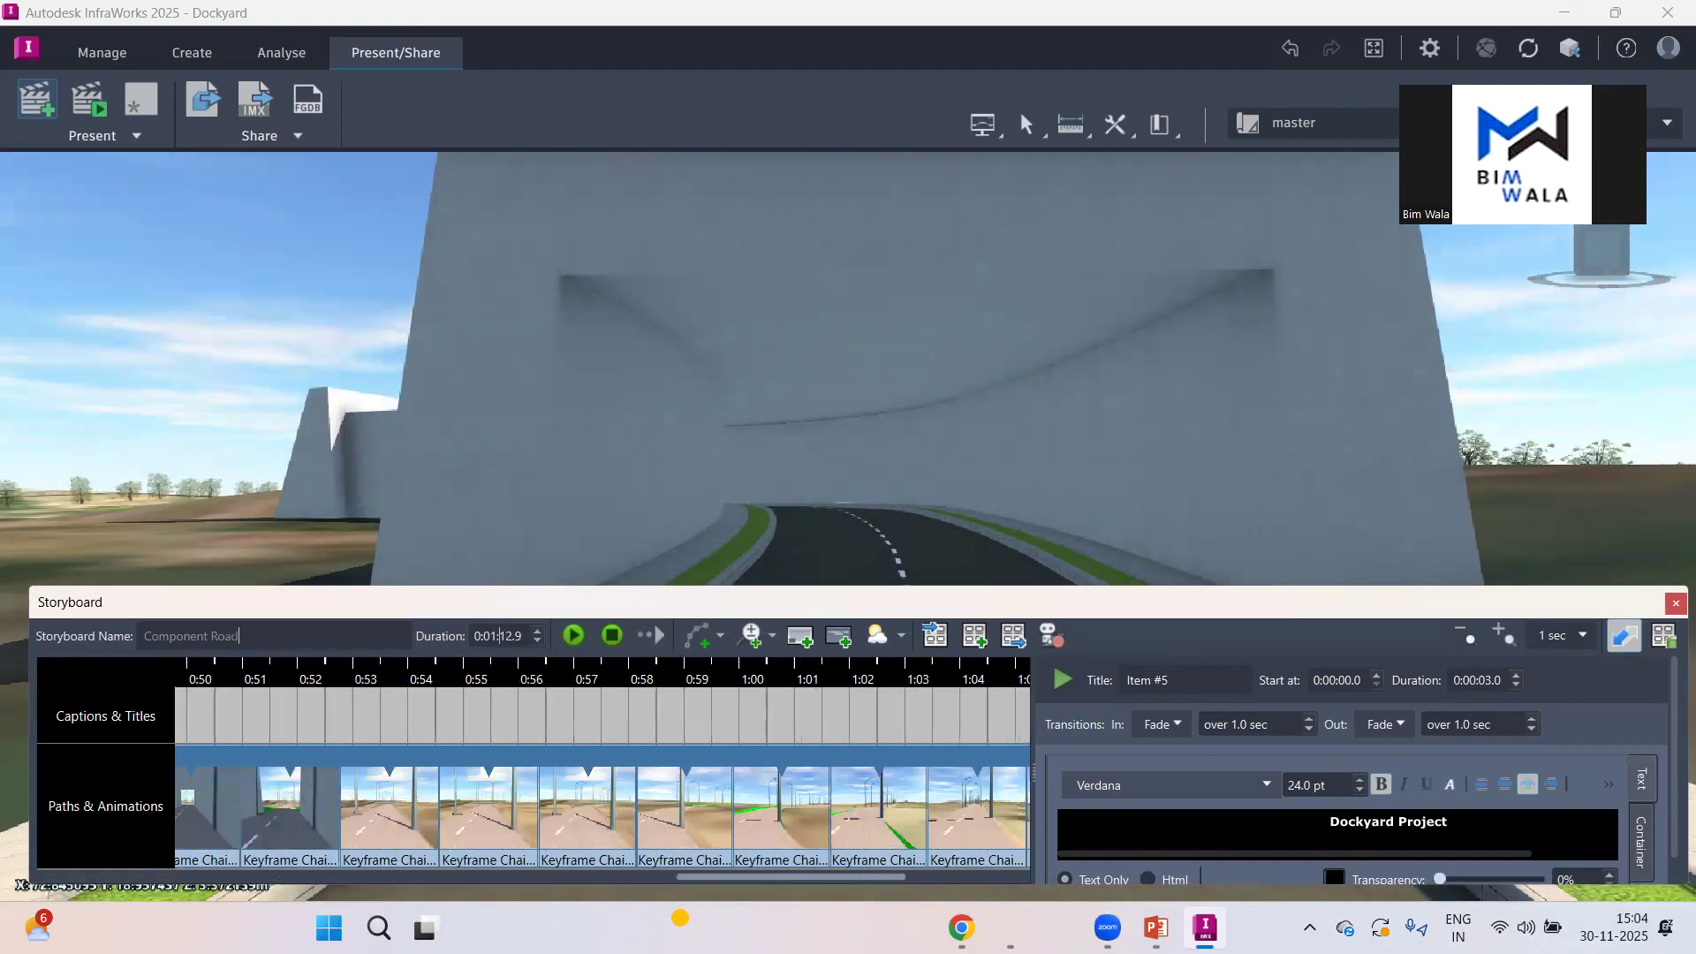
{"action": "left_click", "coordinate": [915, 878]}
{"action": "left_click", "coordinate": [834, 714]}
{"action": "left_click", "coordinate": [835, 806]}
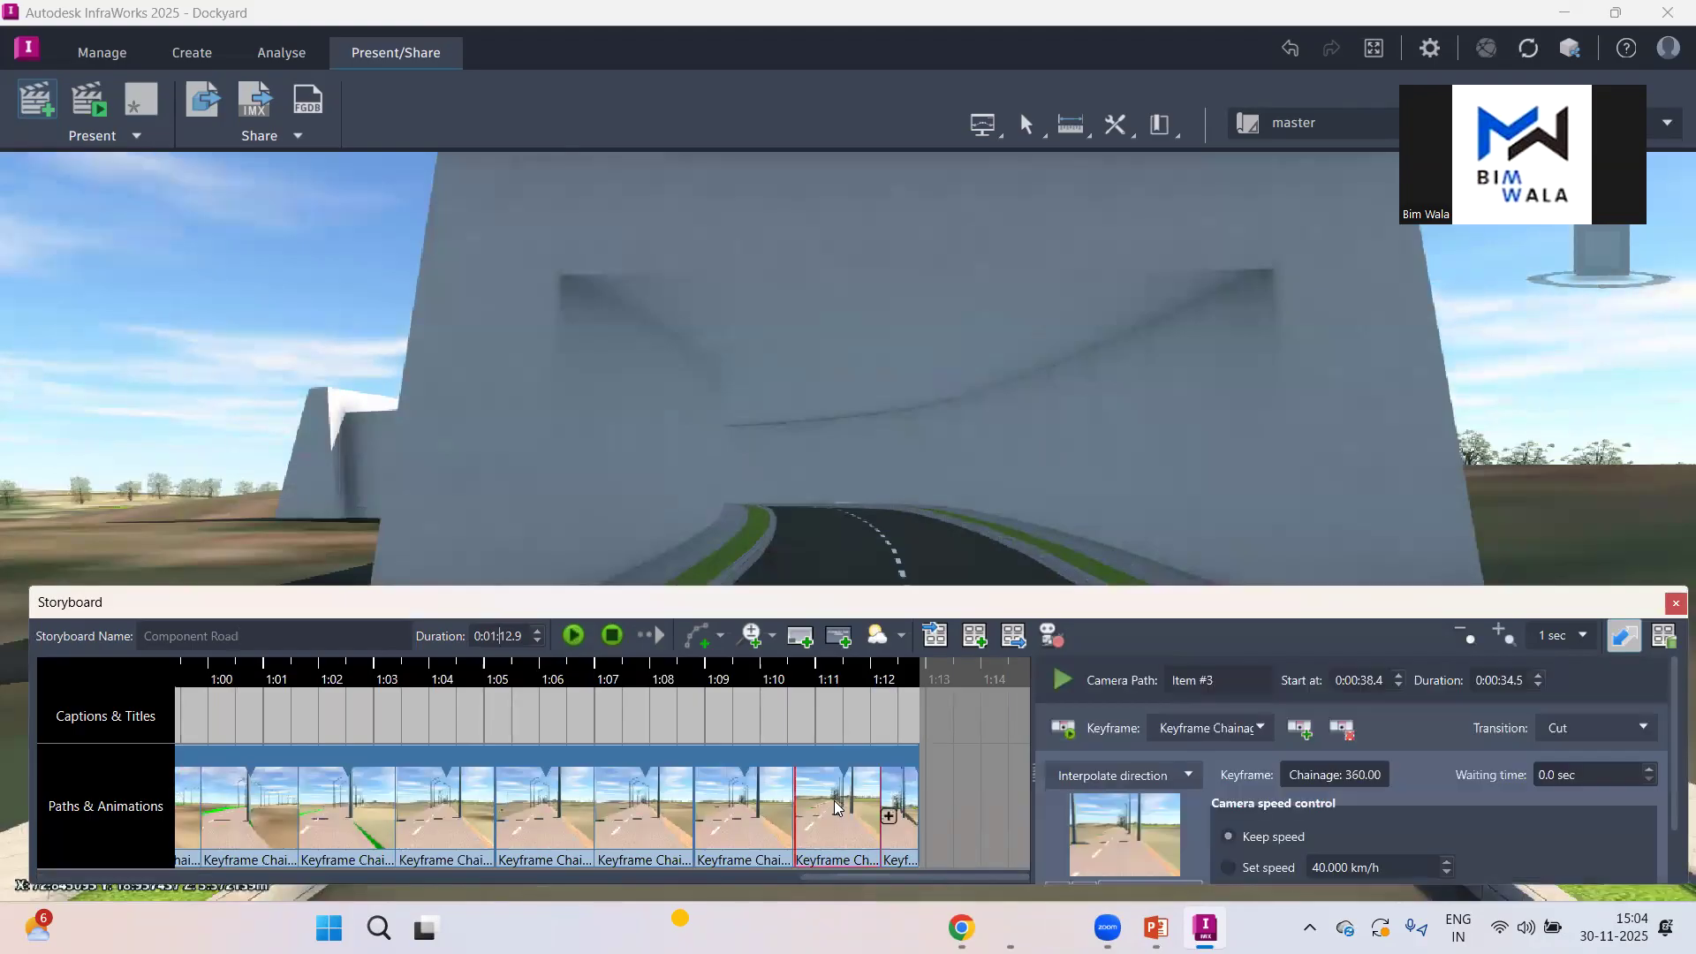
{"action": "left_click", "coordinate": [800, 636]}
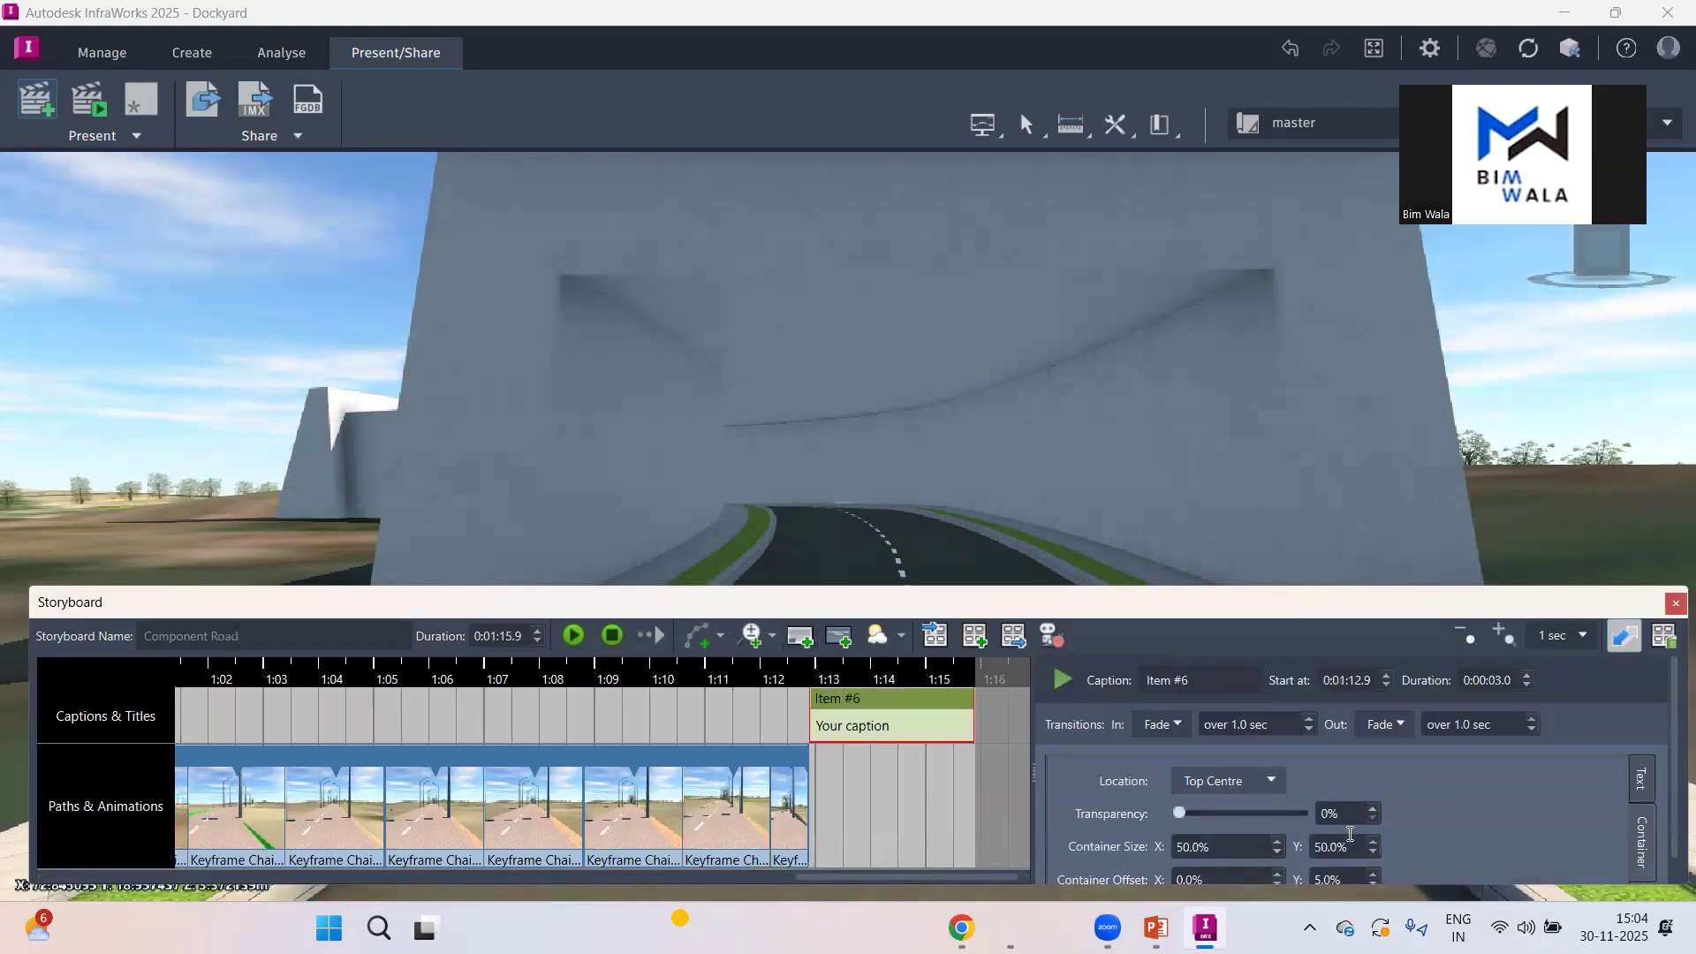
{"action": "left_click", "coordinate": [1642, 780]}
{"action": "key", "text": "ctrl+a"}
{"action": "type", "text": "Thanks"}
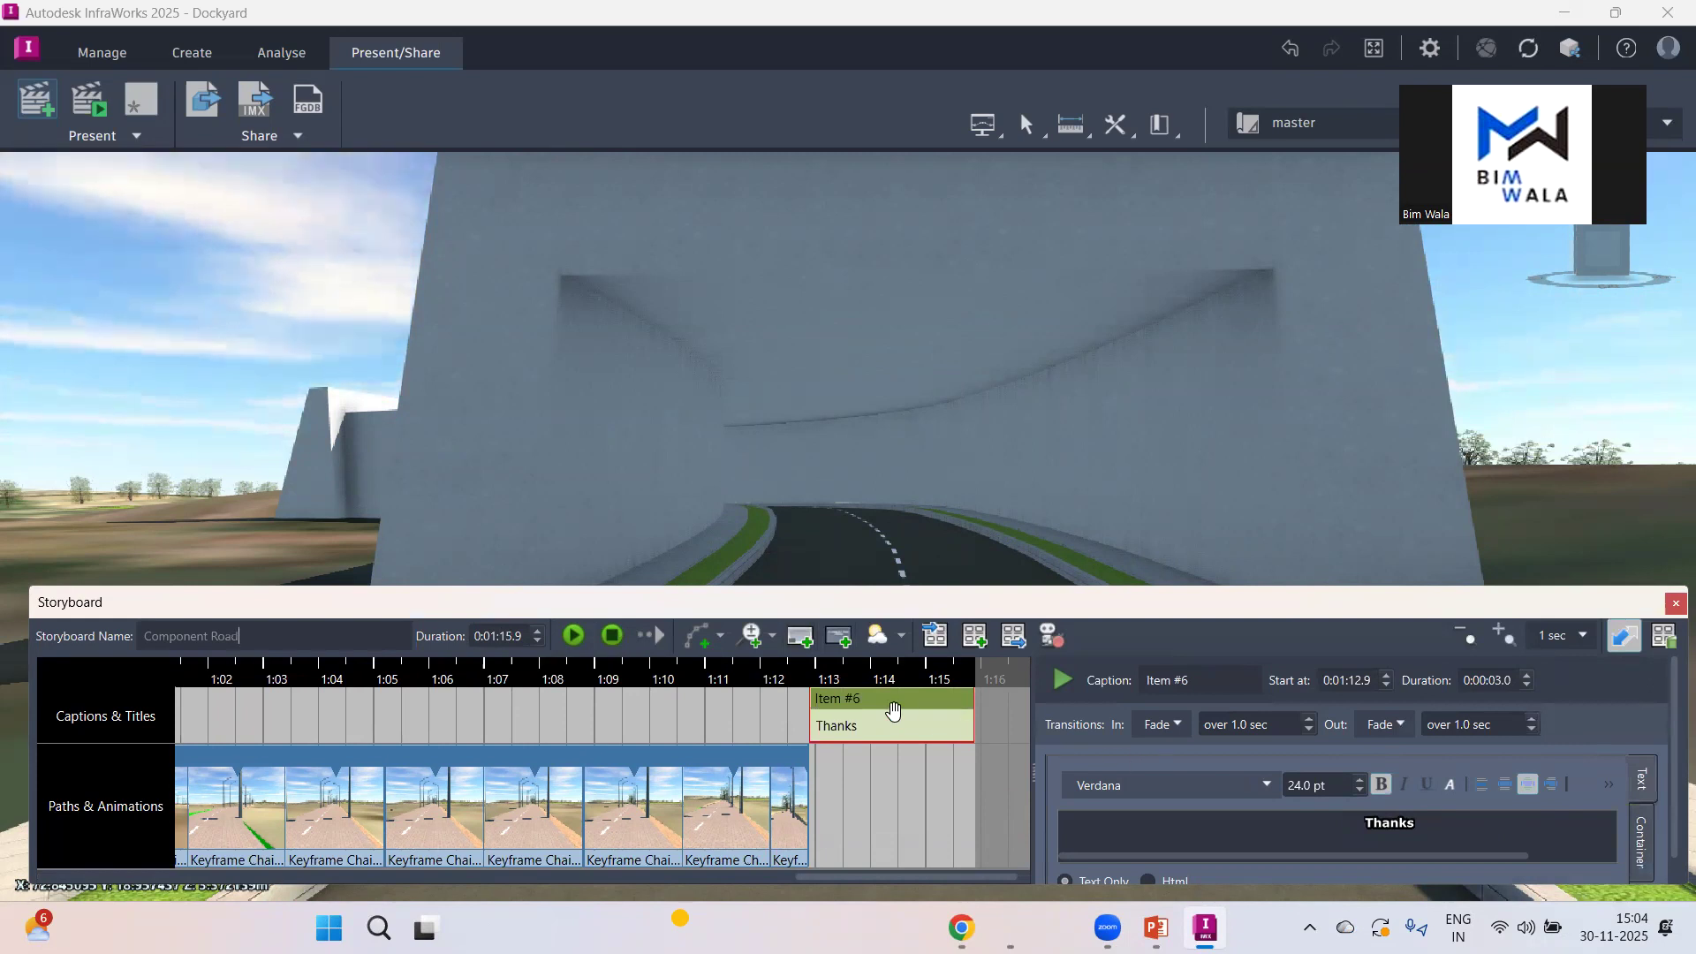
Step: Preview the storyboard from the middle through to its ending to check the Thanks caption
{"action": "left_click", "coordinate": [574, 636]}
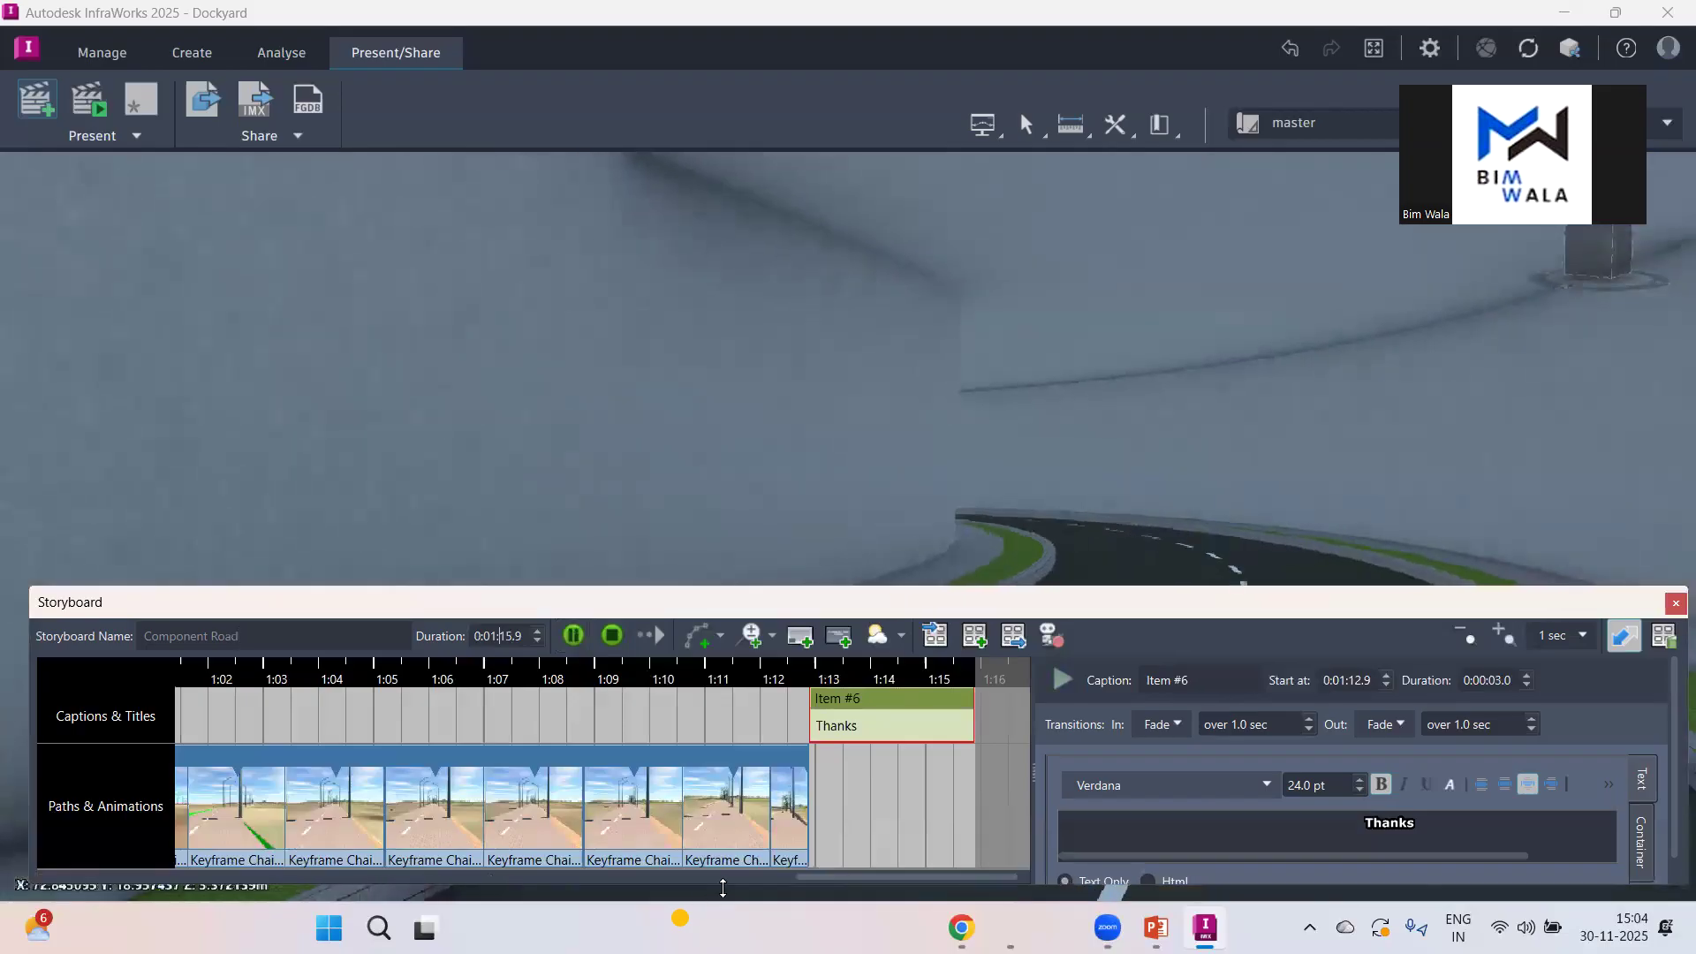
{"action": "left_click_drag", "start_coordinate": [747, 871], "coordinate": [391, 867]}
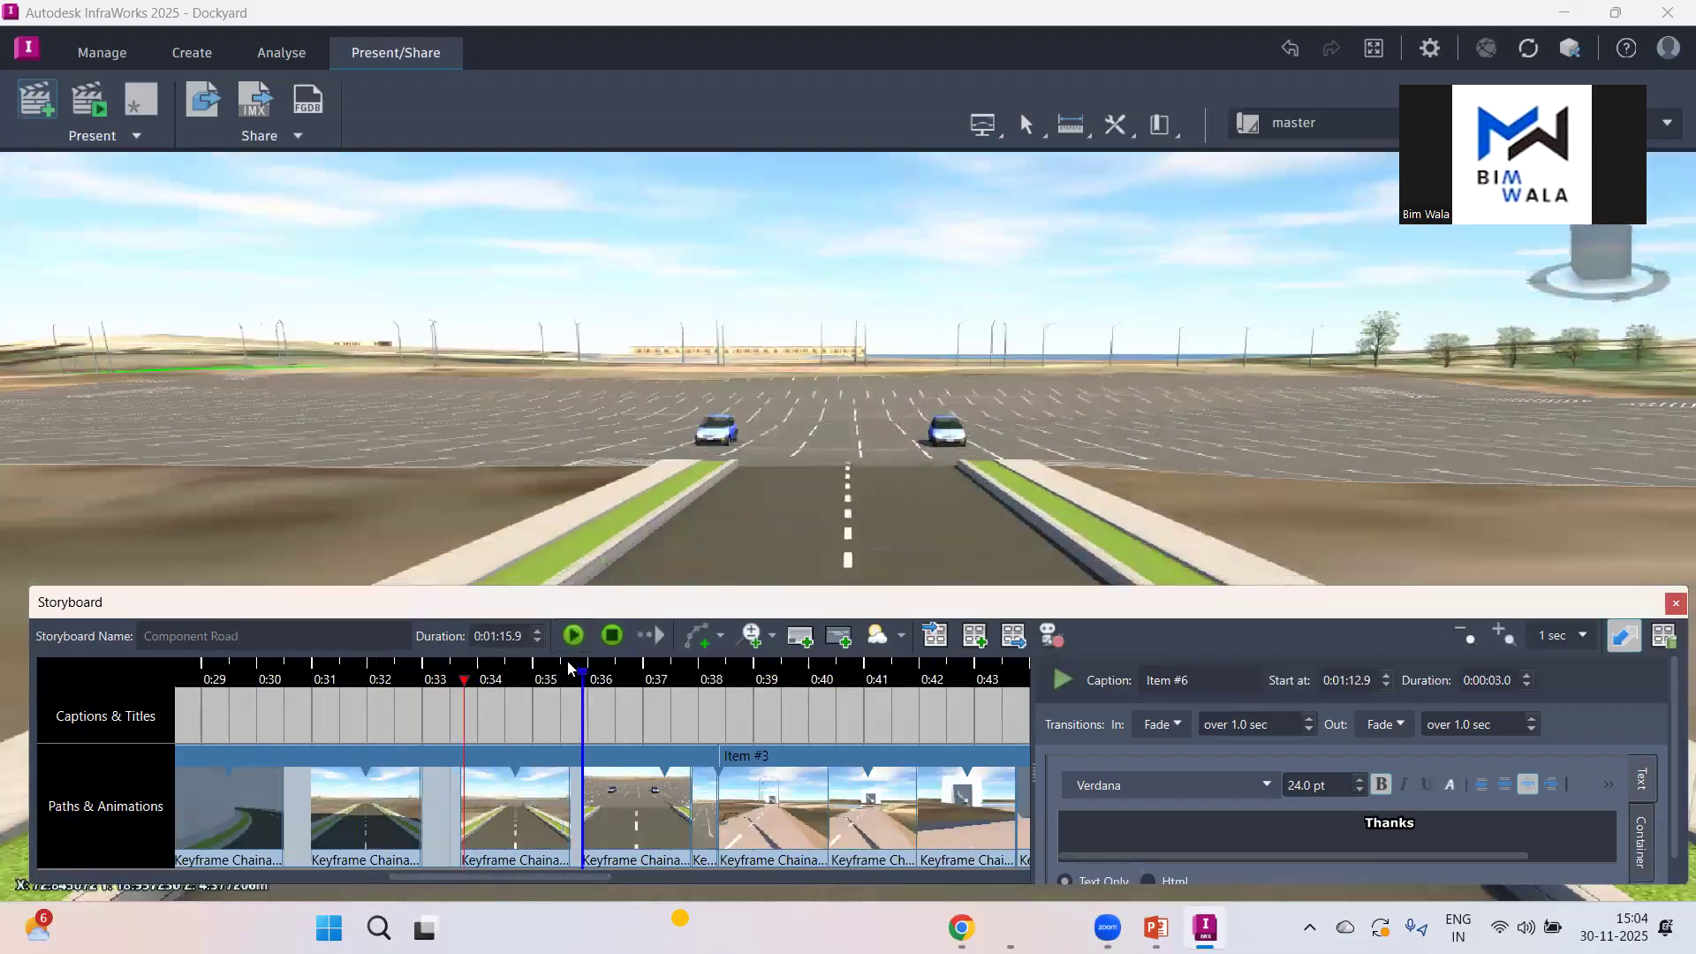
{"action": "left_click", "coordinate": [999, 723]}
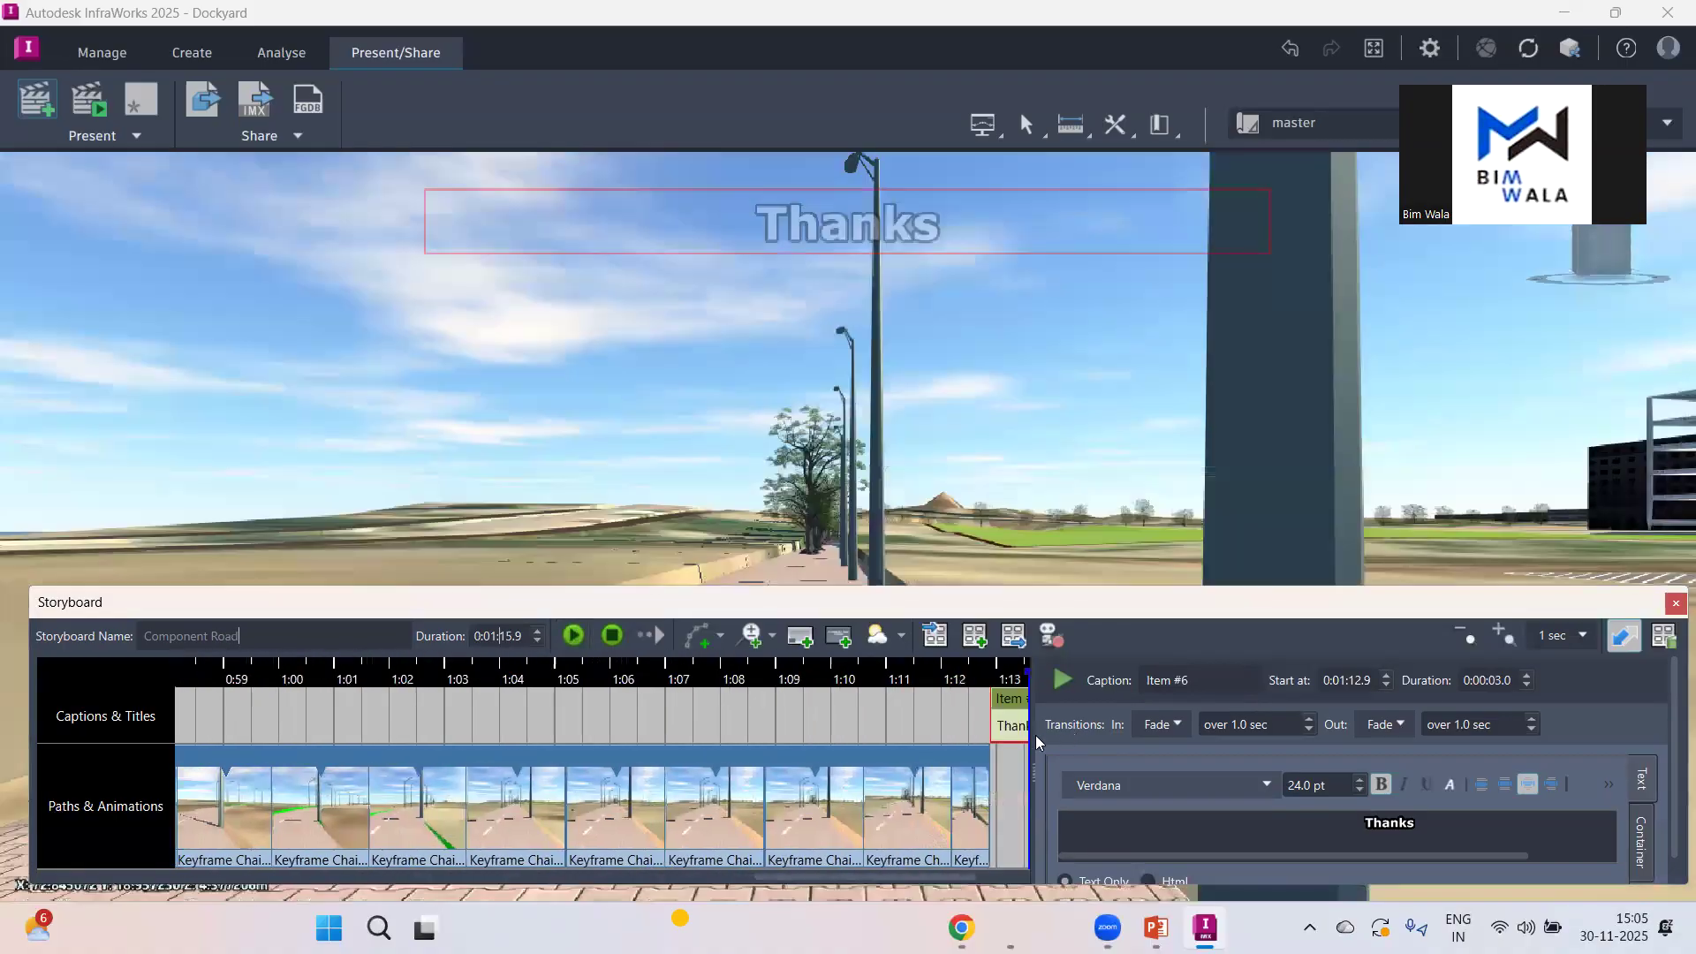
{"action": "left_click", "coordinate": [885, 676]}
{"action": "left_click", "coordinate": [574, 636]}
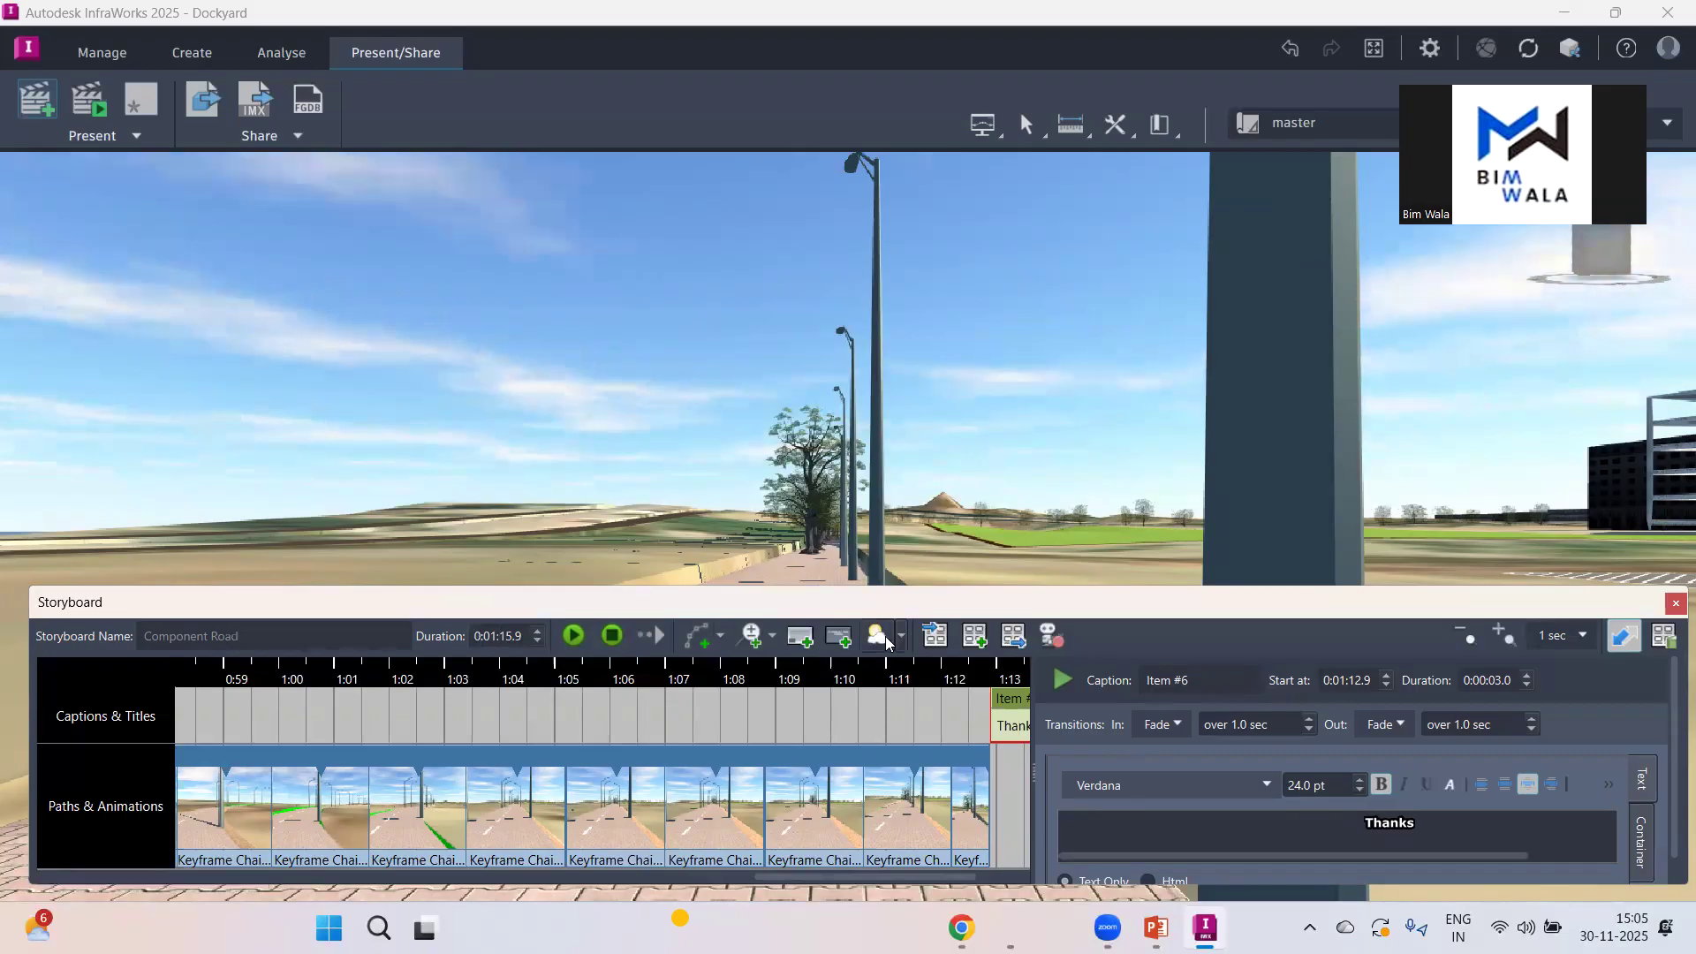
Step: Start a video export of the Component Road storyboard and set its output file to "video (1).avi" on the Desktop
{"action": "left_click", "coordinate": [1048, 638]}
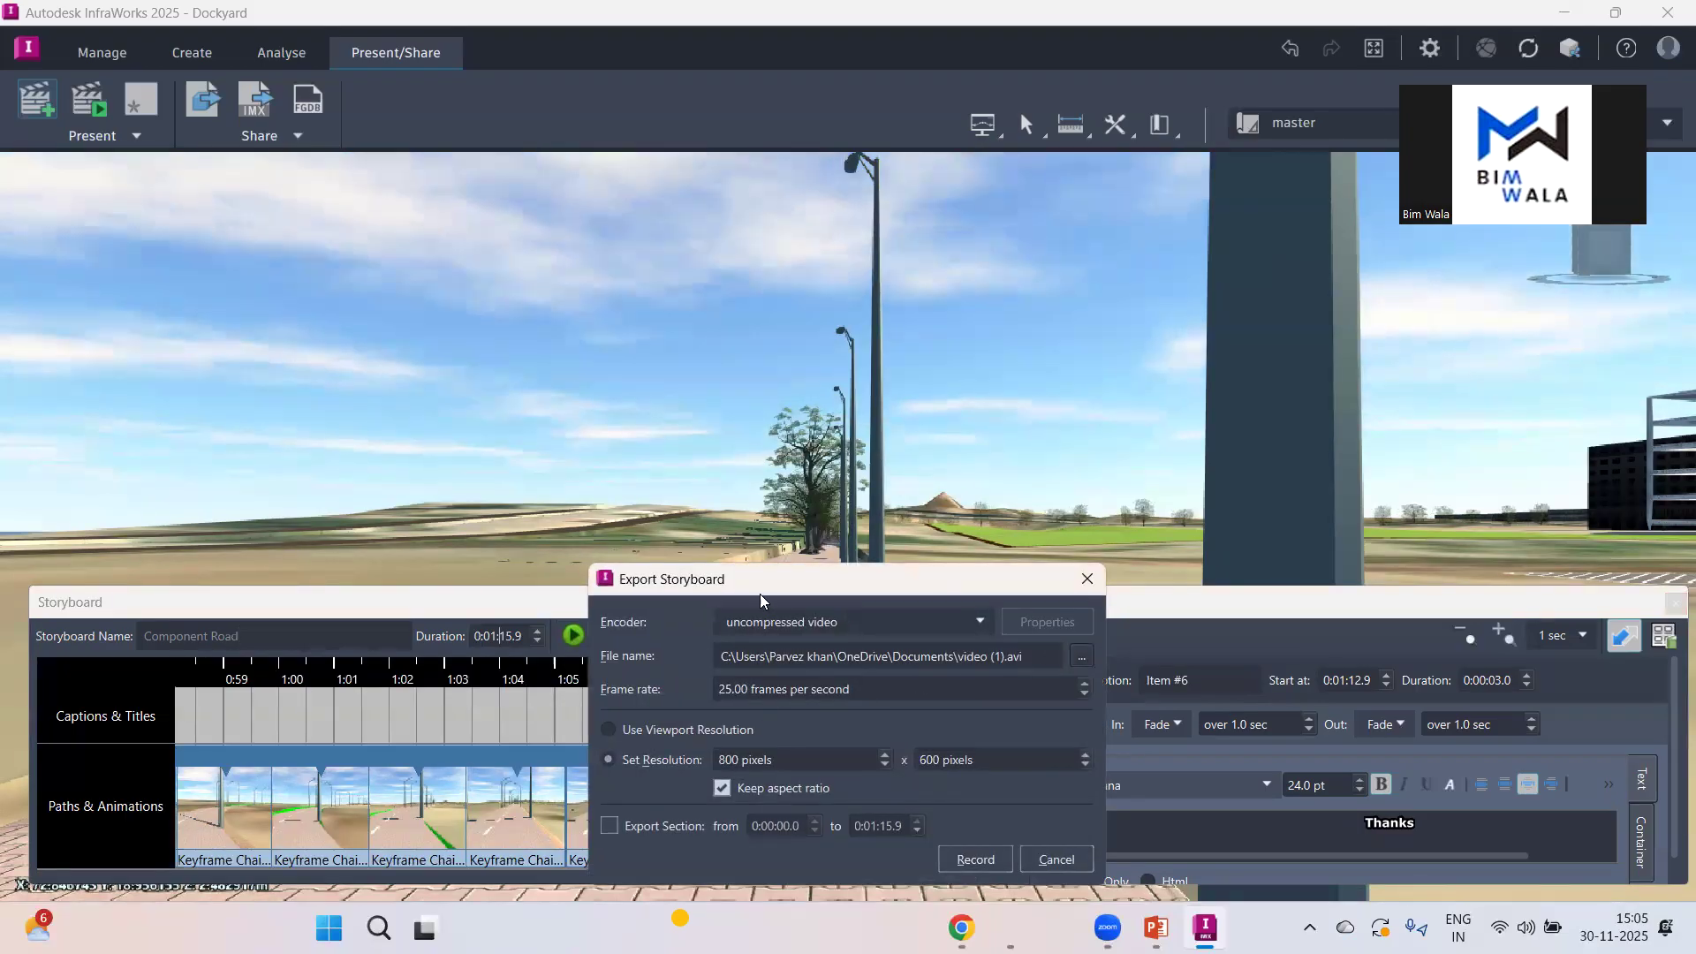
{"action": "left_click_drag", "start_coordinate": [766, 581], "coordinate": [731, 317]}
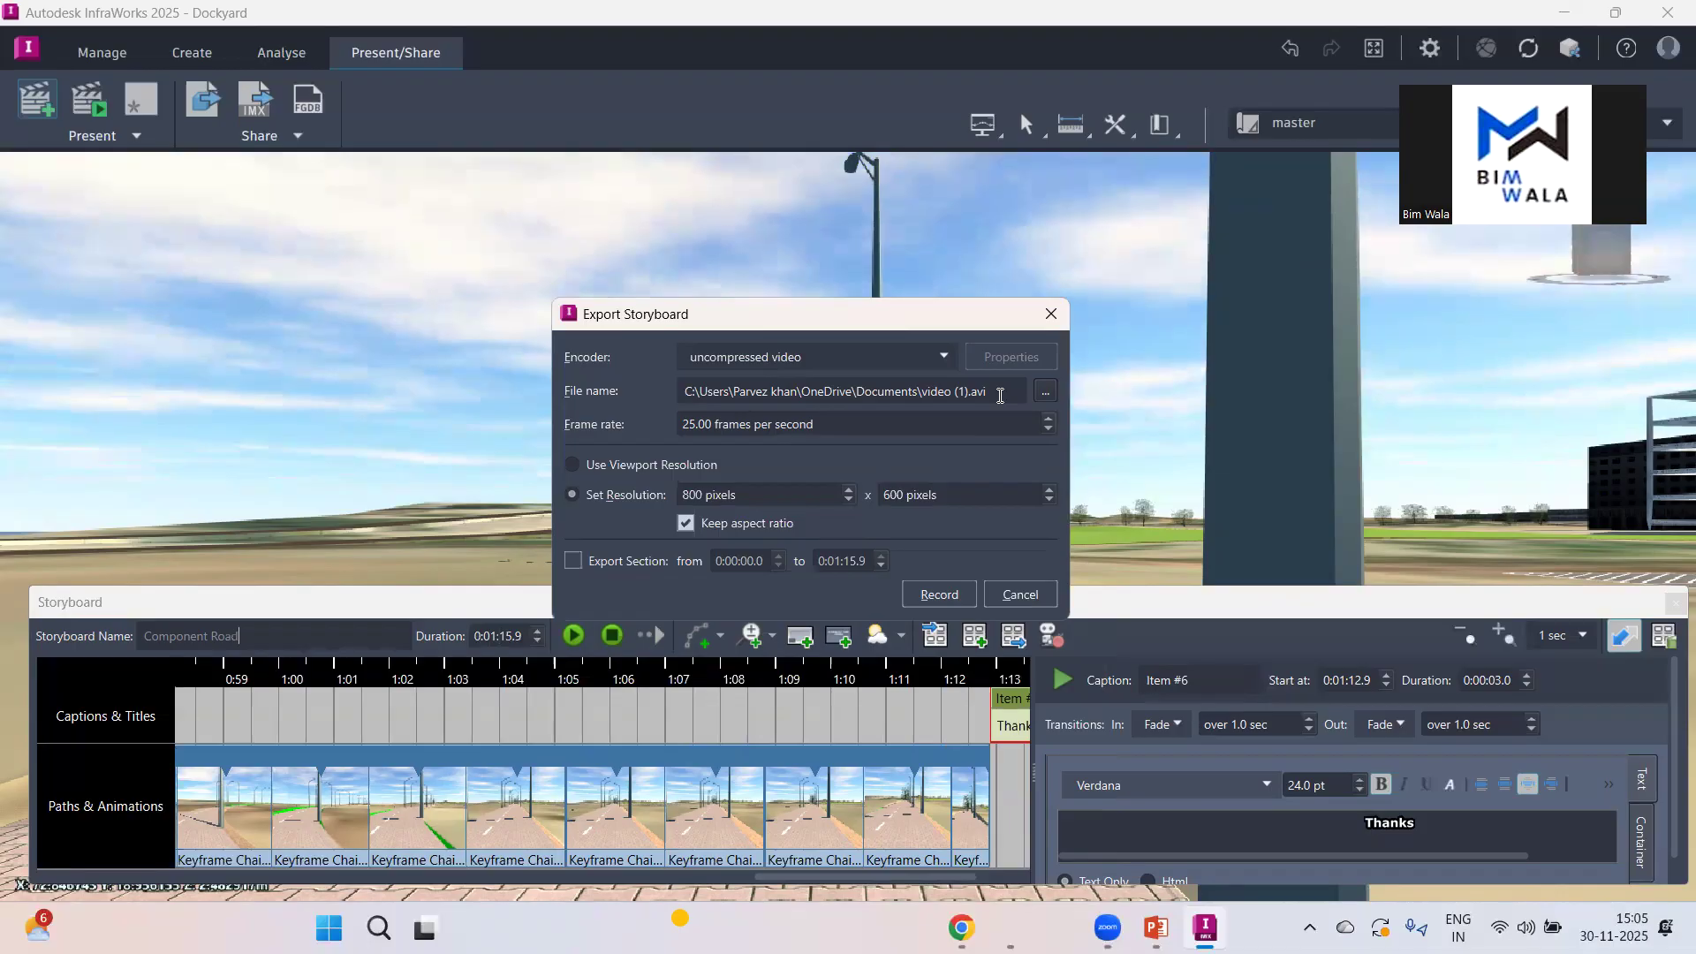
{"action": "left_click", "coordinate": [1047, 391]}
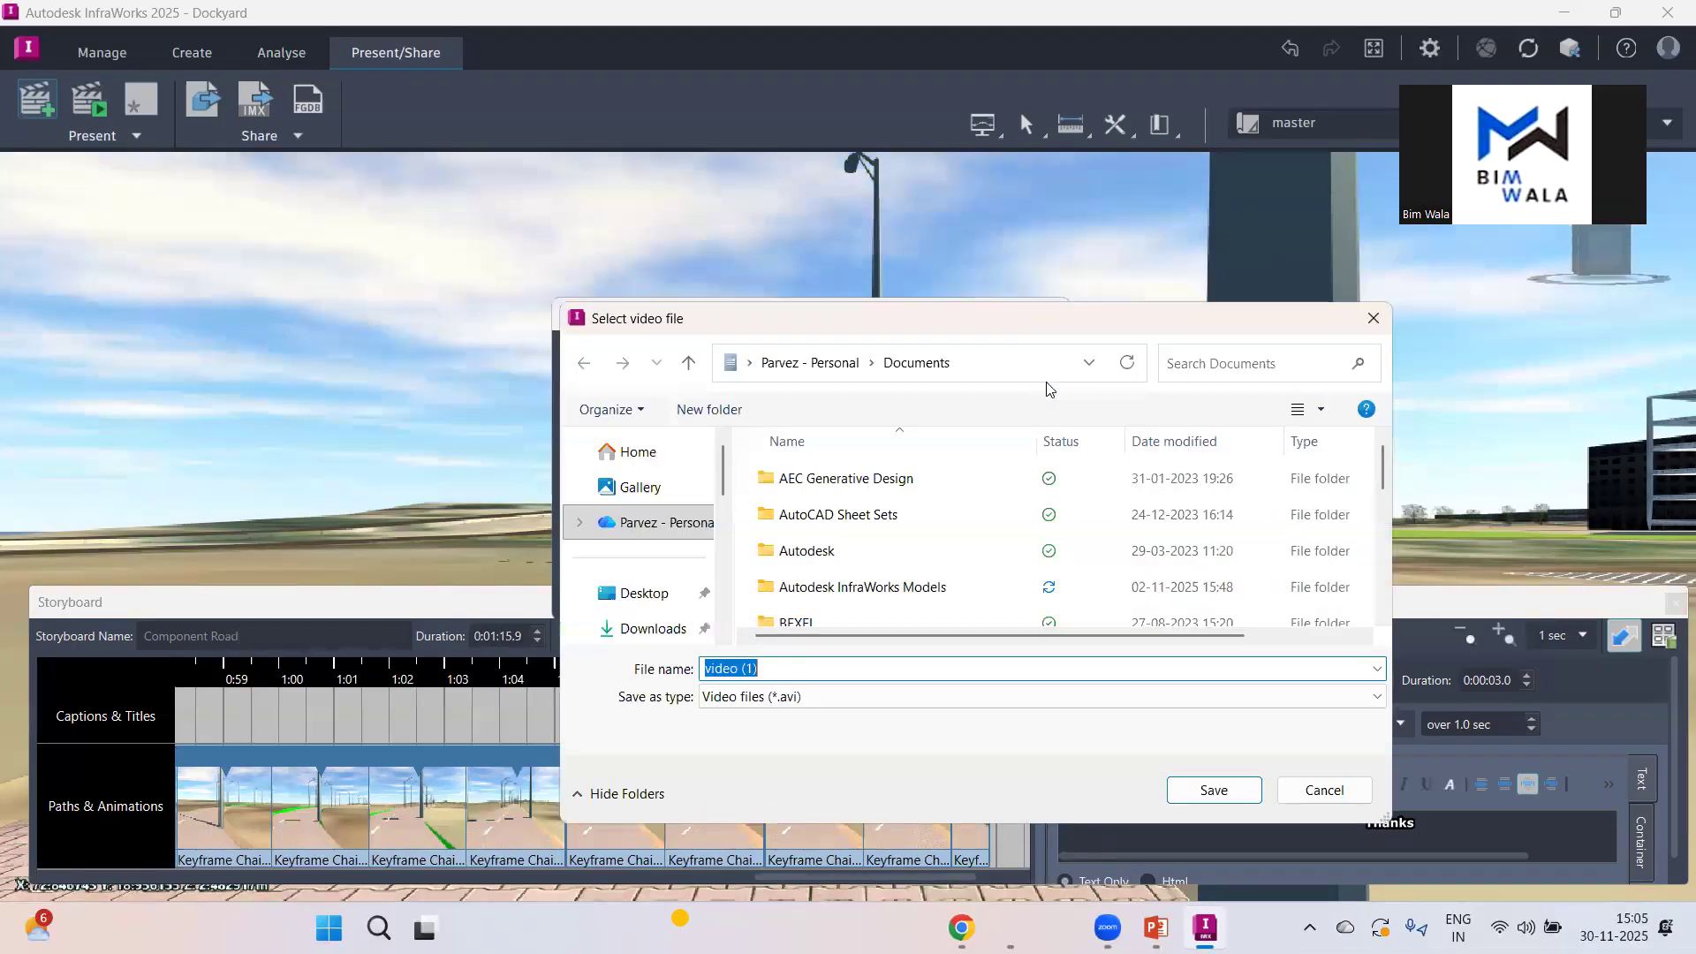
{"action": "left_click", "coordinate": [707, 593]}
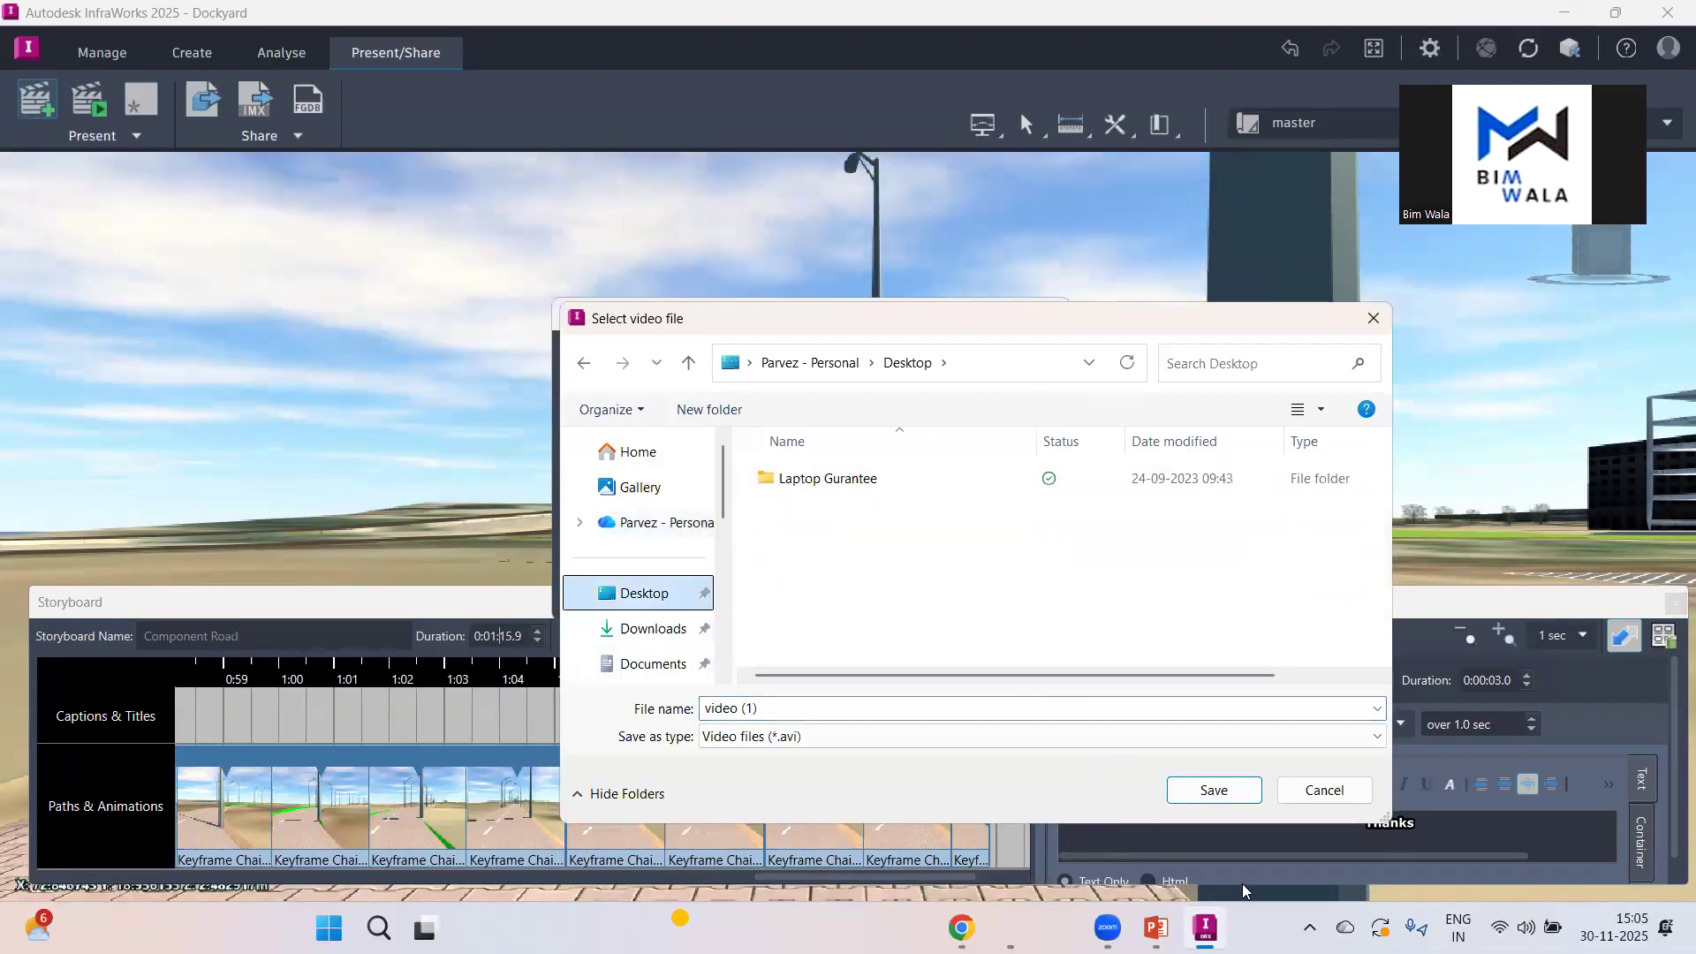
{"action": "left_click", "coordinate": [1212, 795]}
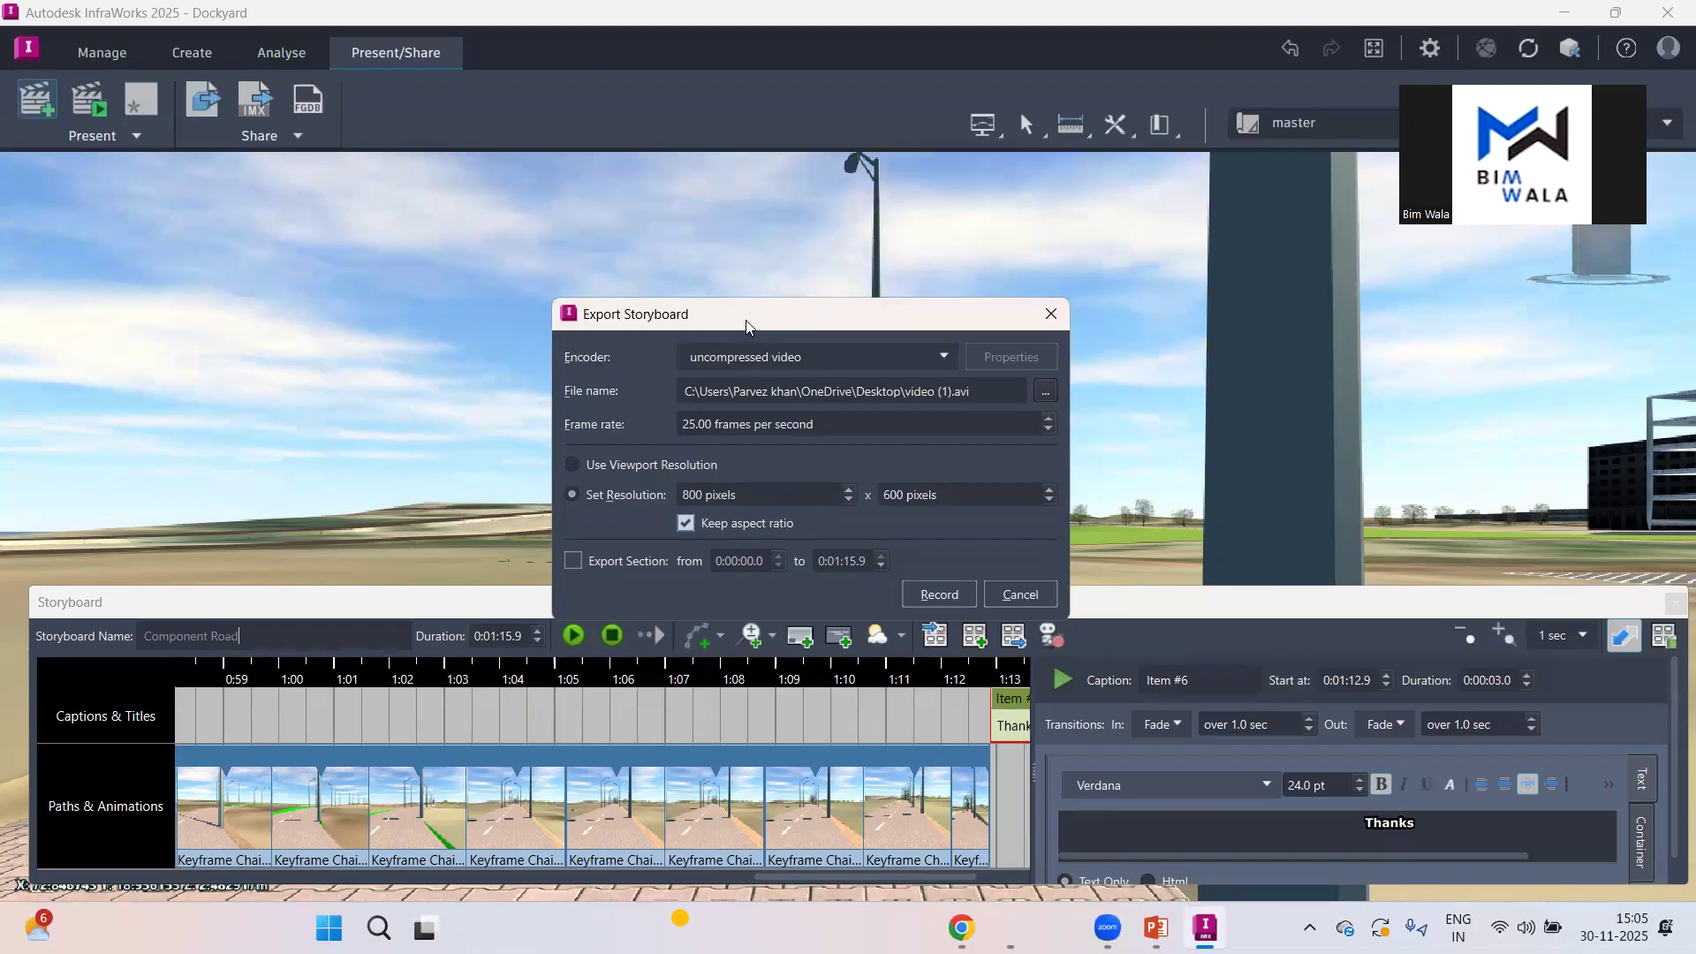
Step: Record the whole storyboard as uncompressed video at 25 frames per second and 800 x 600 pixels
{"action": "left_click_drag", "start_coordinate": [747, 327], "coordinate": [675, 285]}
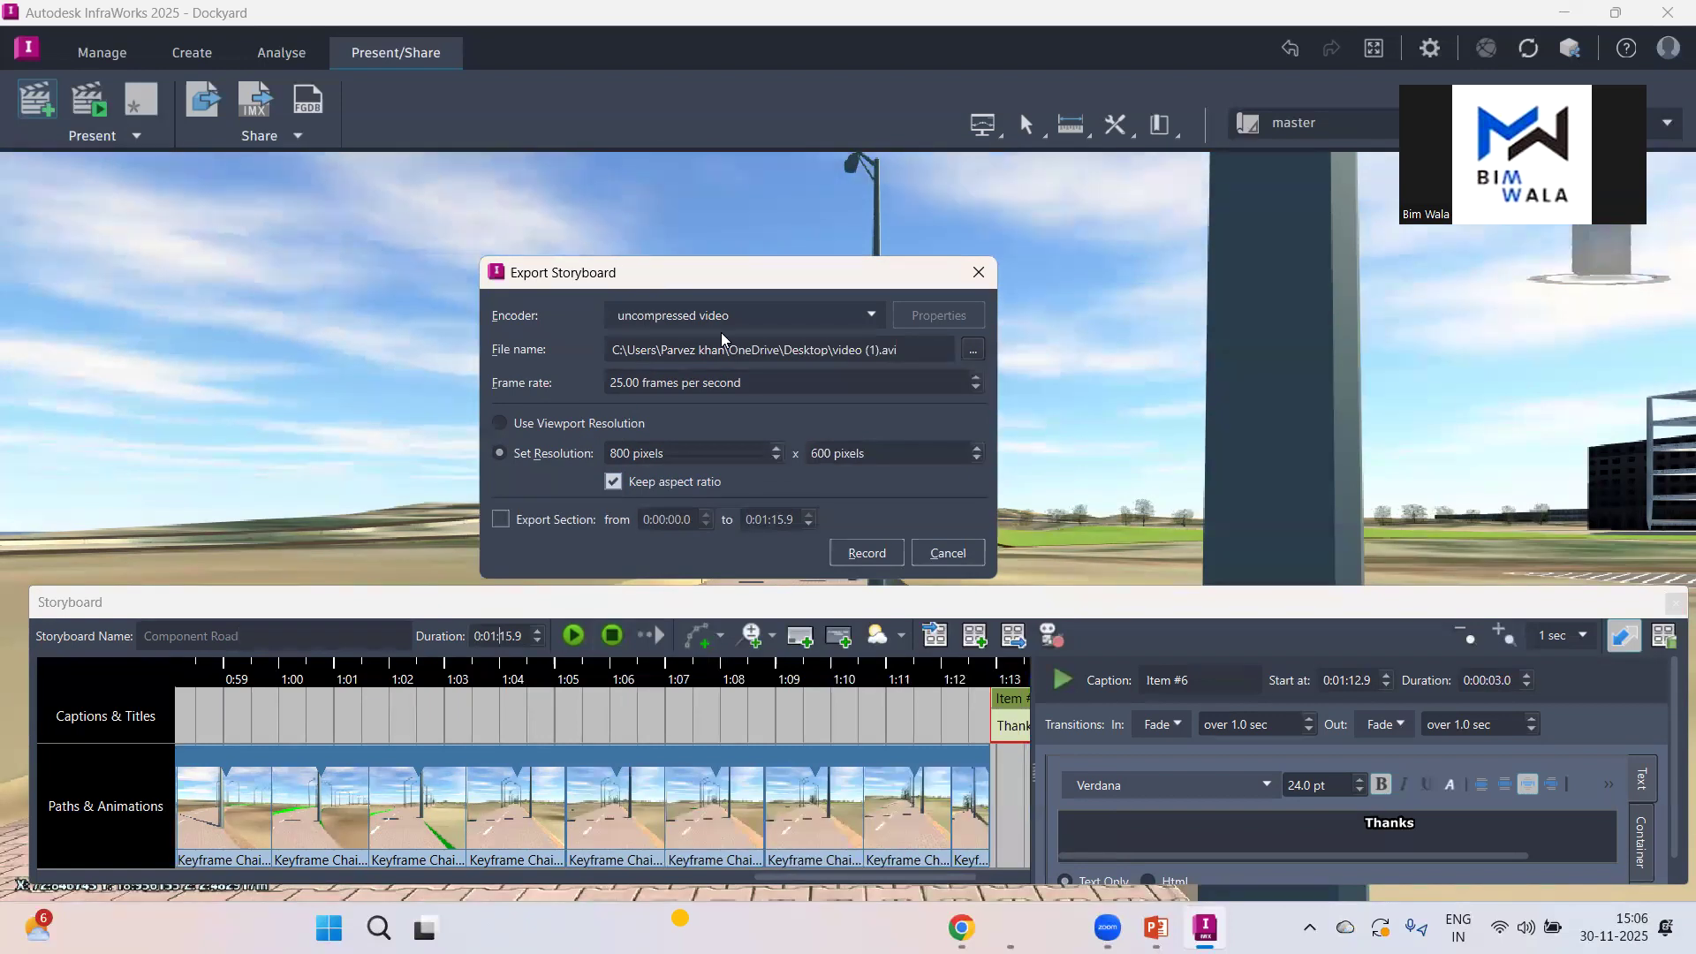
{"action": "left_click", "coordinate": [869, 555]}
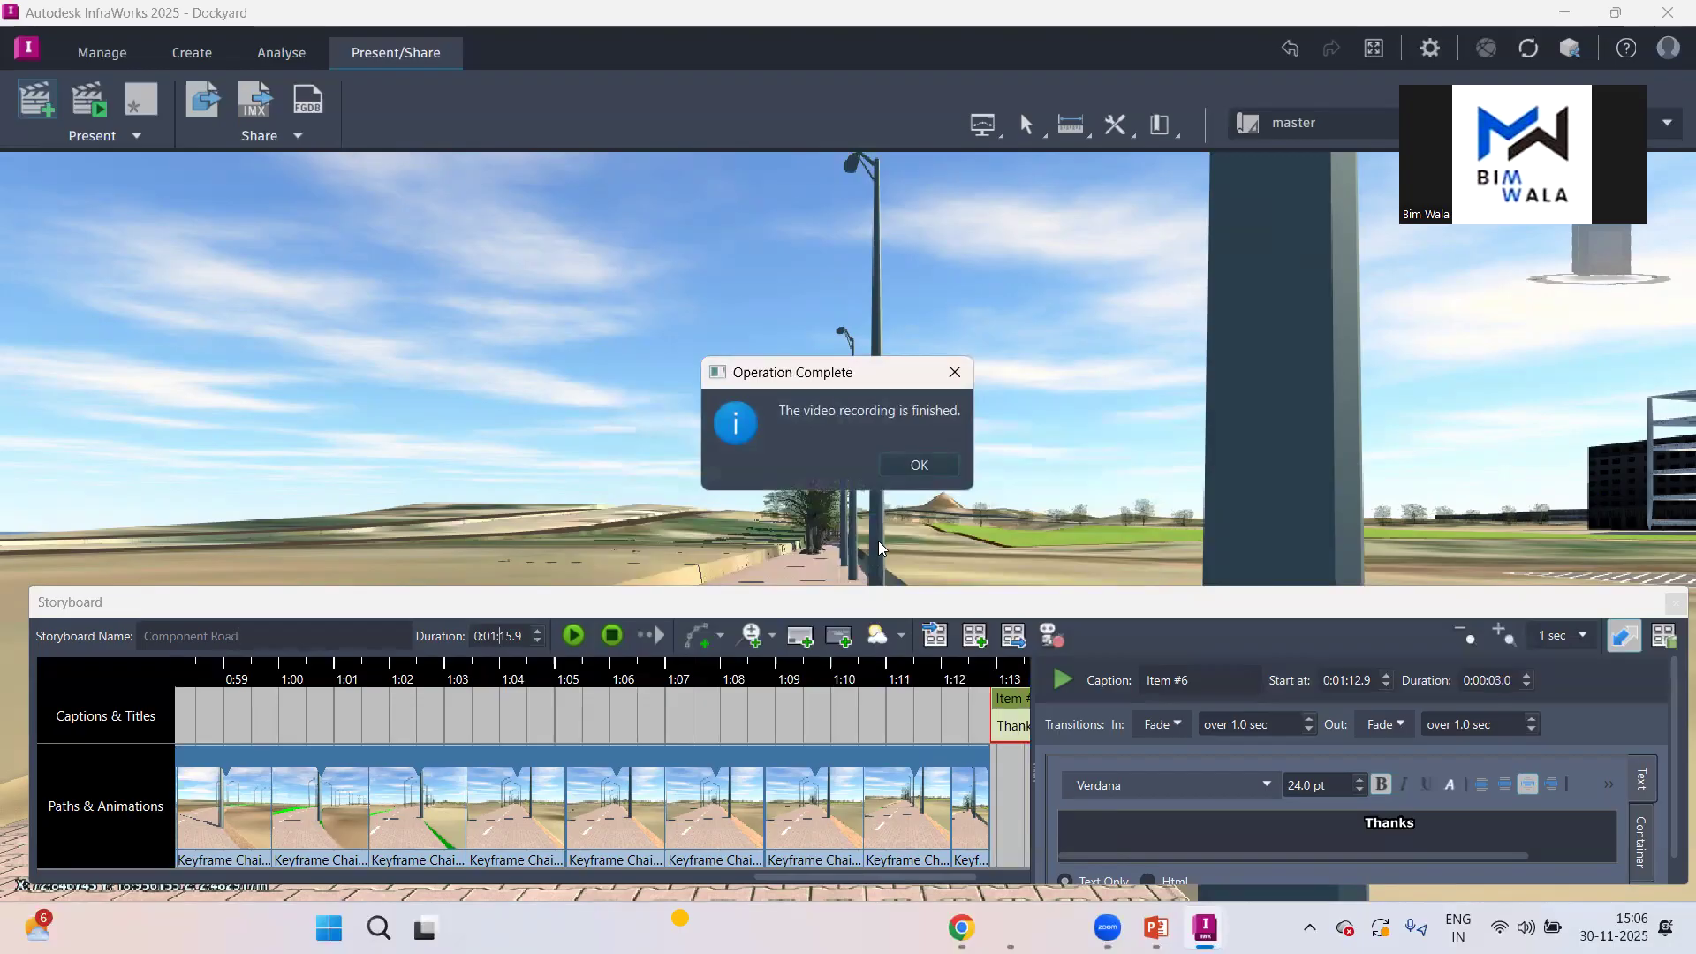
{"action": "left_click", "coordinate": [918, 465]}
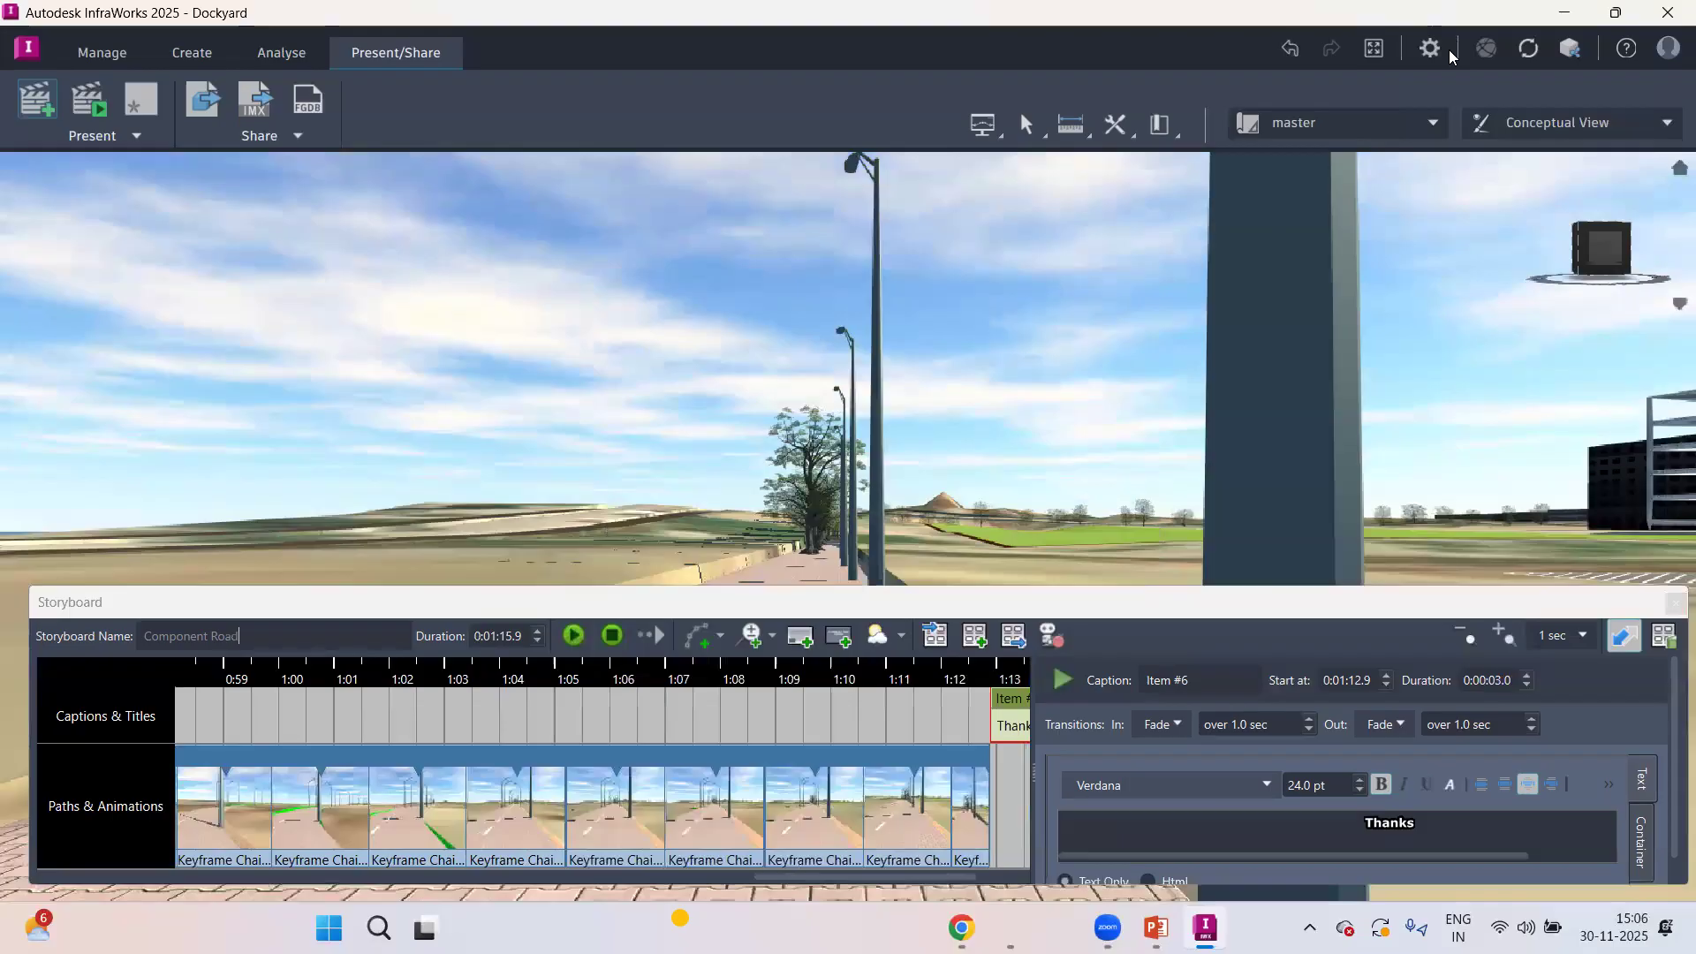
Step: Go to the Windows desktop and play the exported "video (1)" file to check it, closing the player after viewing
{"action": "left_click", "coordinate": [1564, 12]}
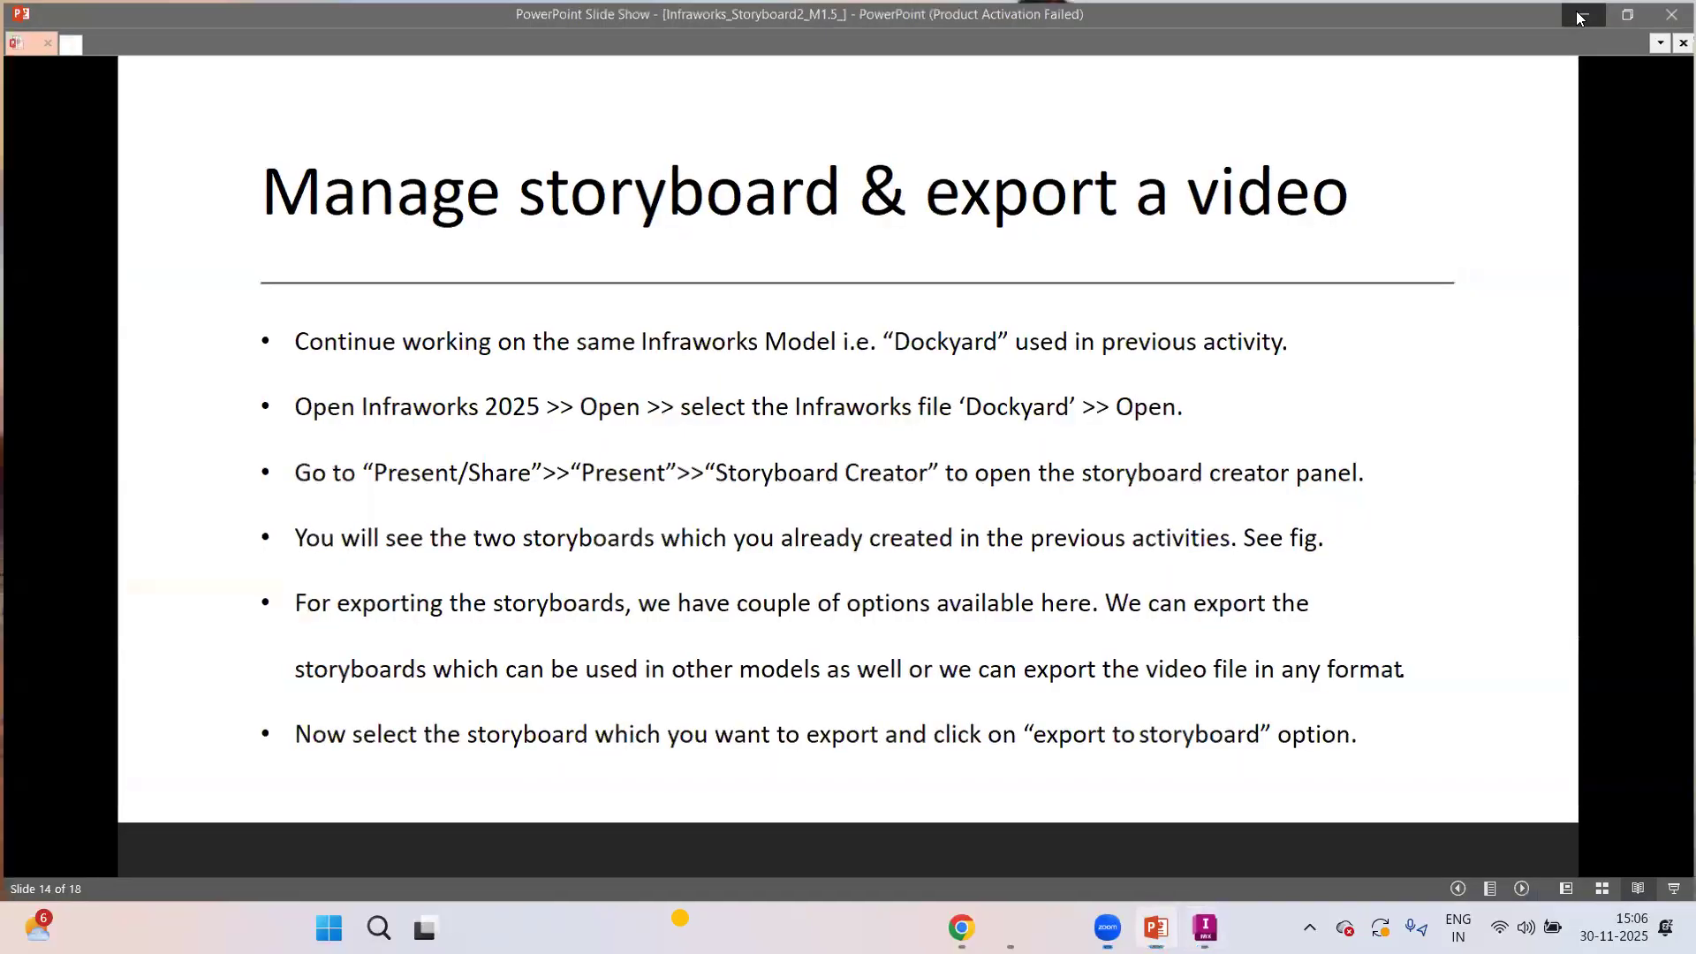
{"action": "left_click", "coordinate": [1581, 14]}
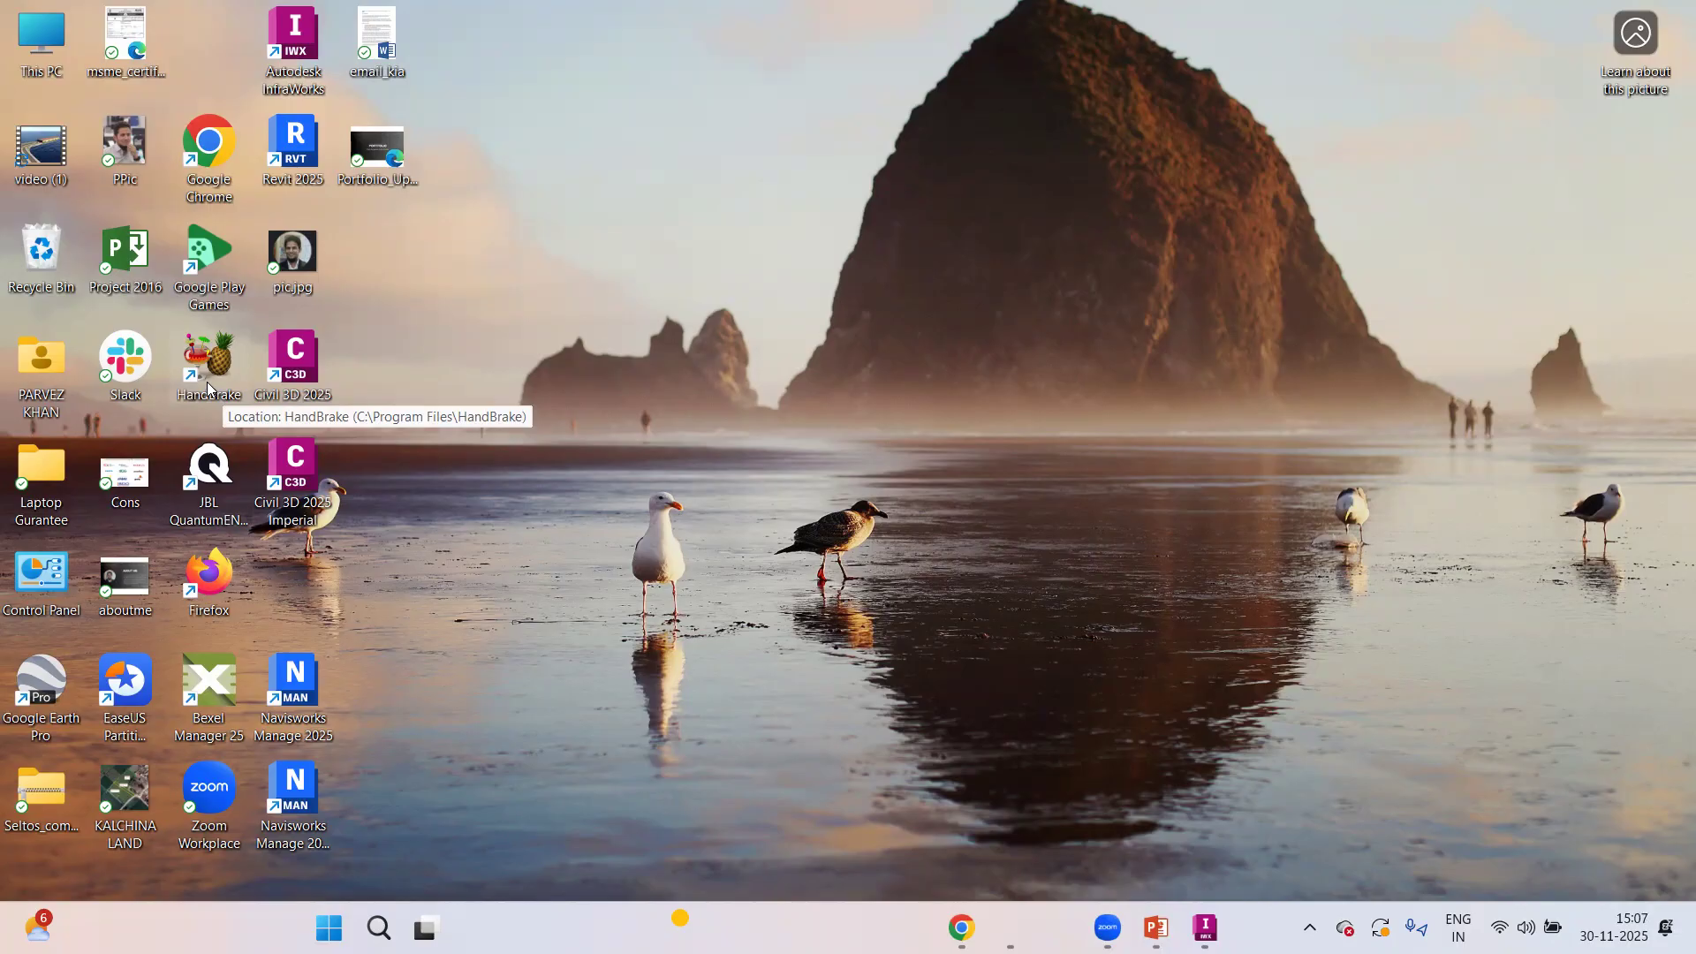
{"action": "double_click", "coordinate": [51, 143]}
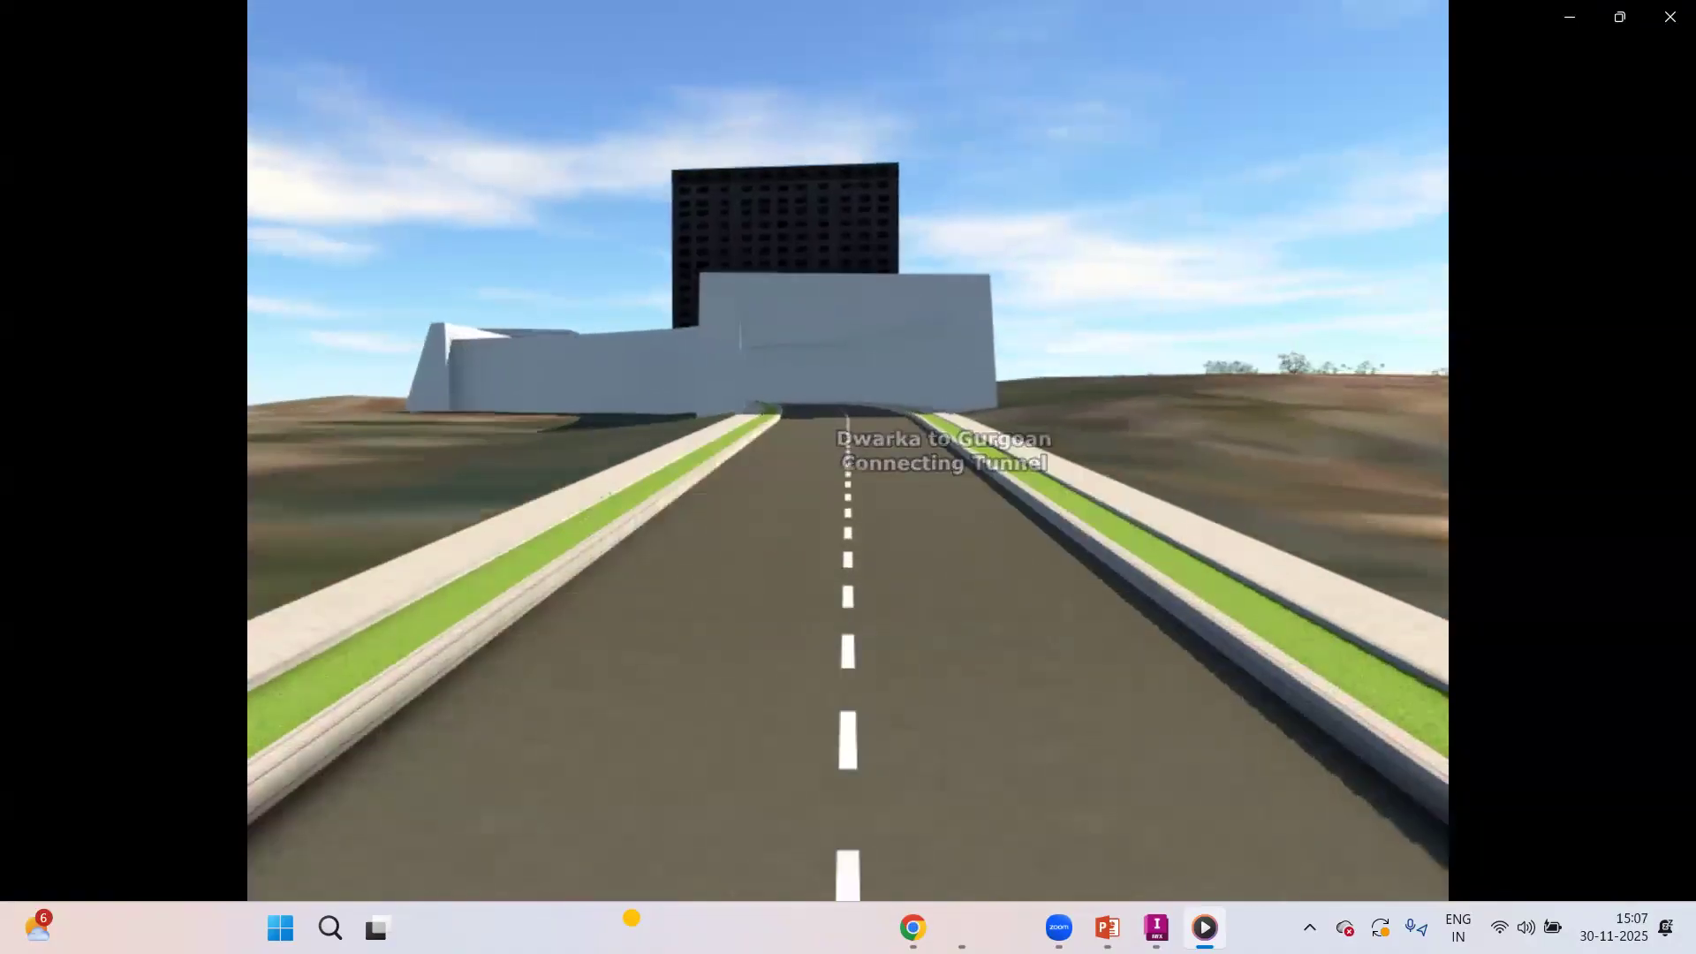
{"action": "left_click", "coordinate": [1670, 12]}
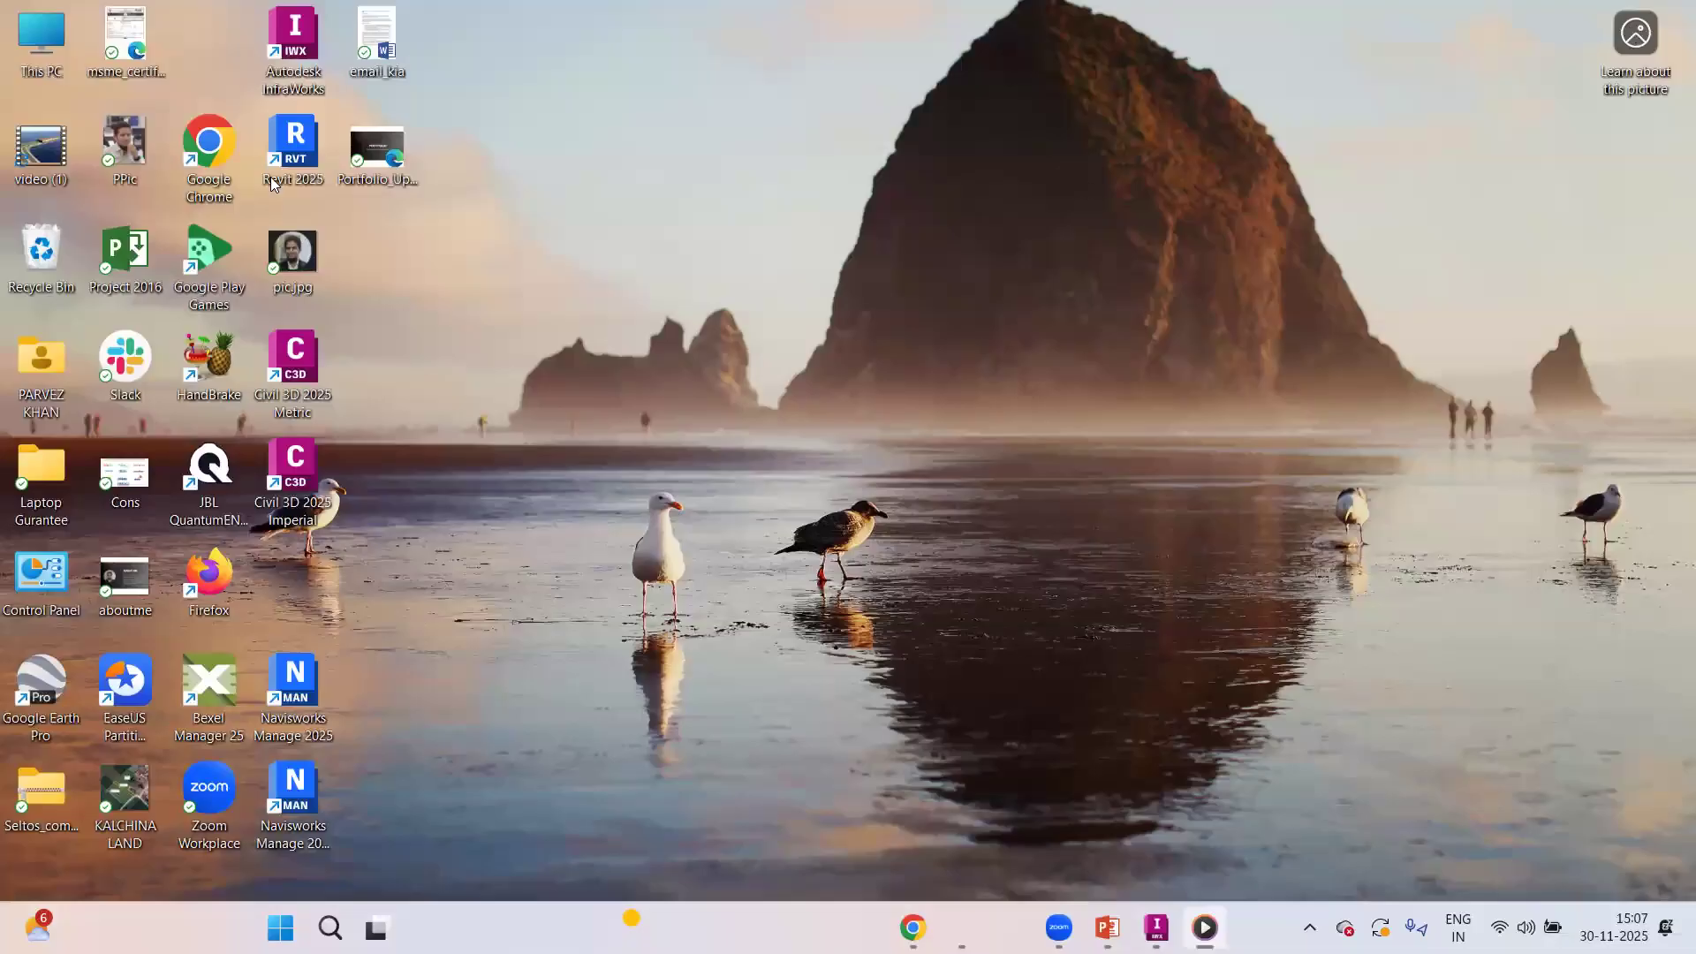
Step: Check the file type and size of the exported "video (1)" file in its properties
{"action": "right_click", "coordinate": [32, 156]}
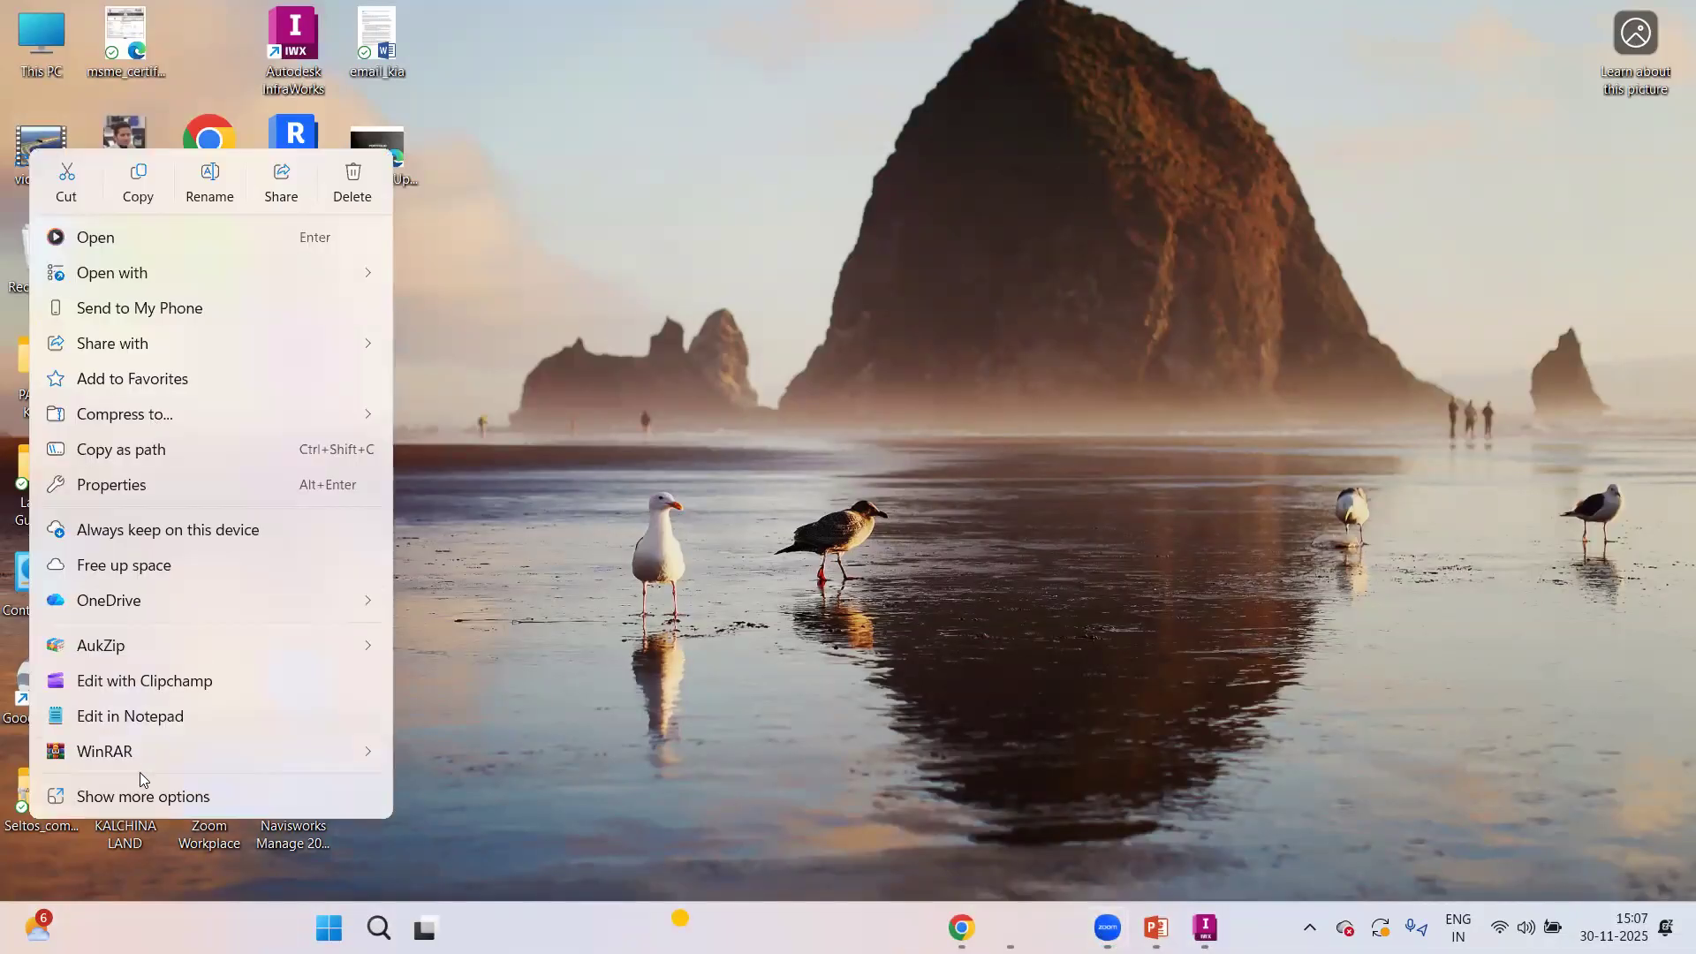
{"action": "left_click", "coordinate": [168, 488]}
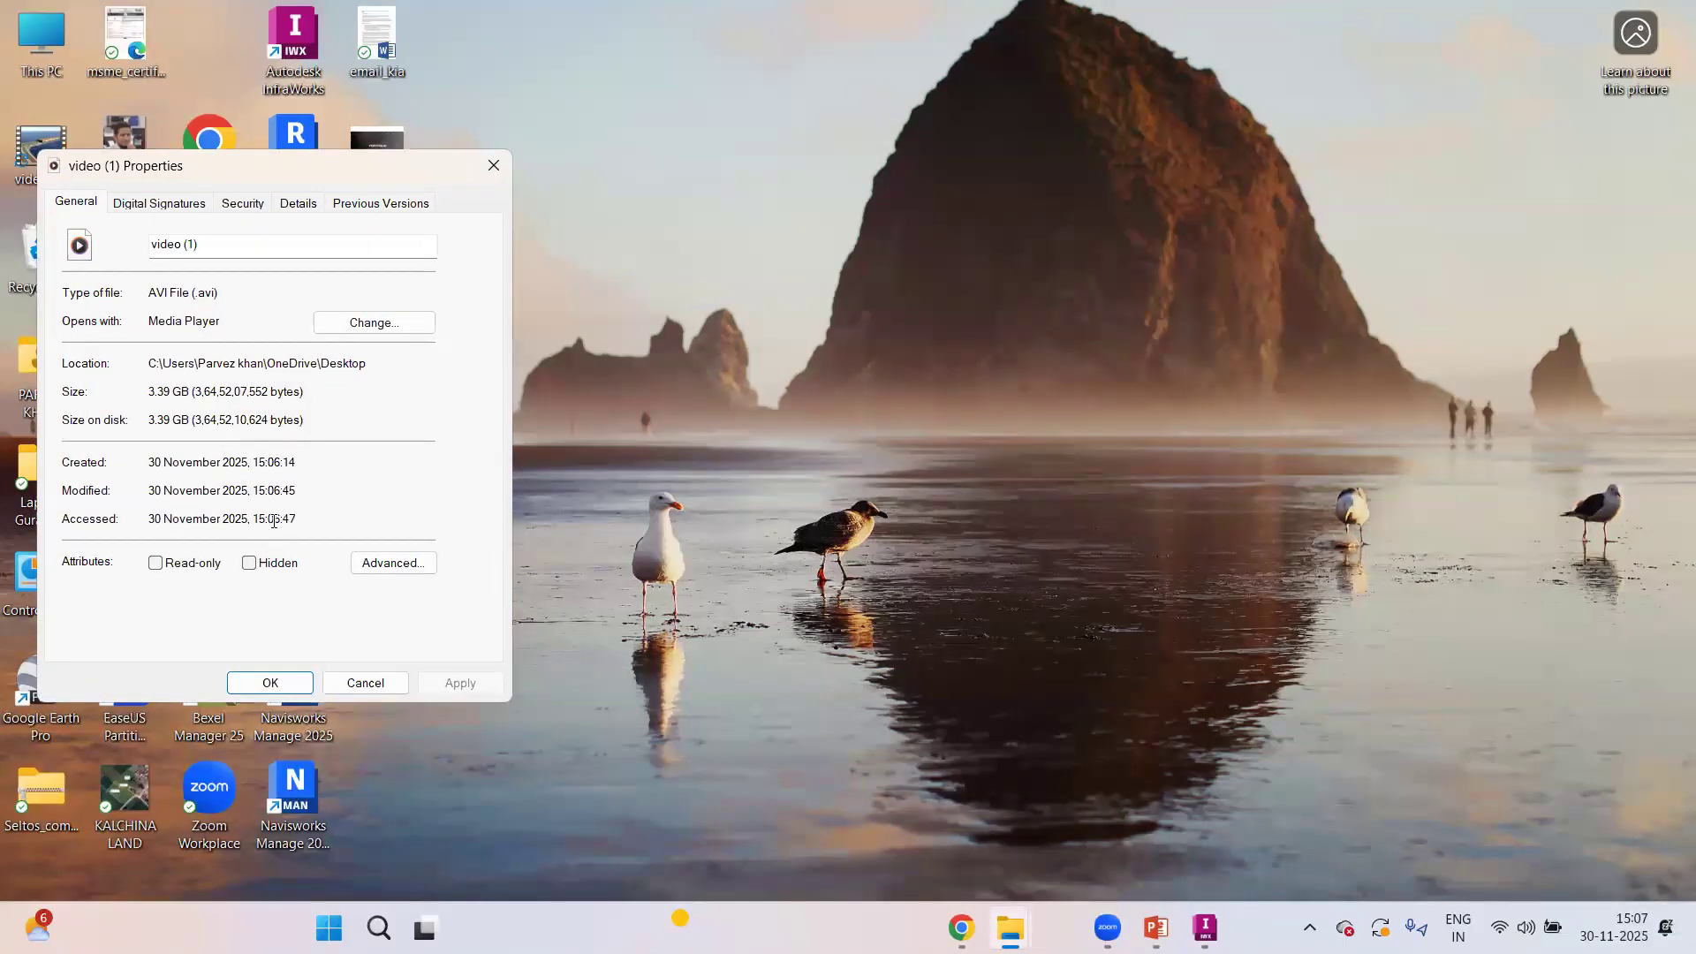
{"action": "left_click", "coordinate": [344, 684]}
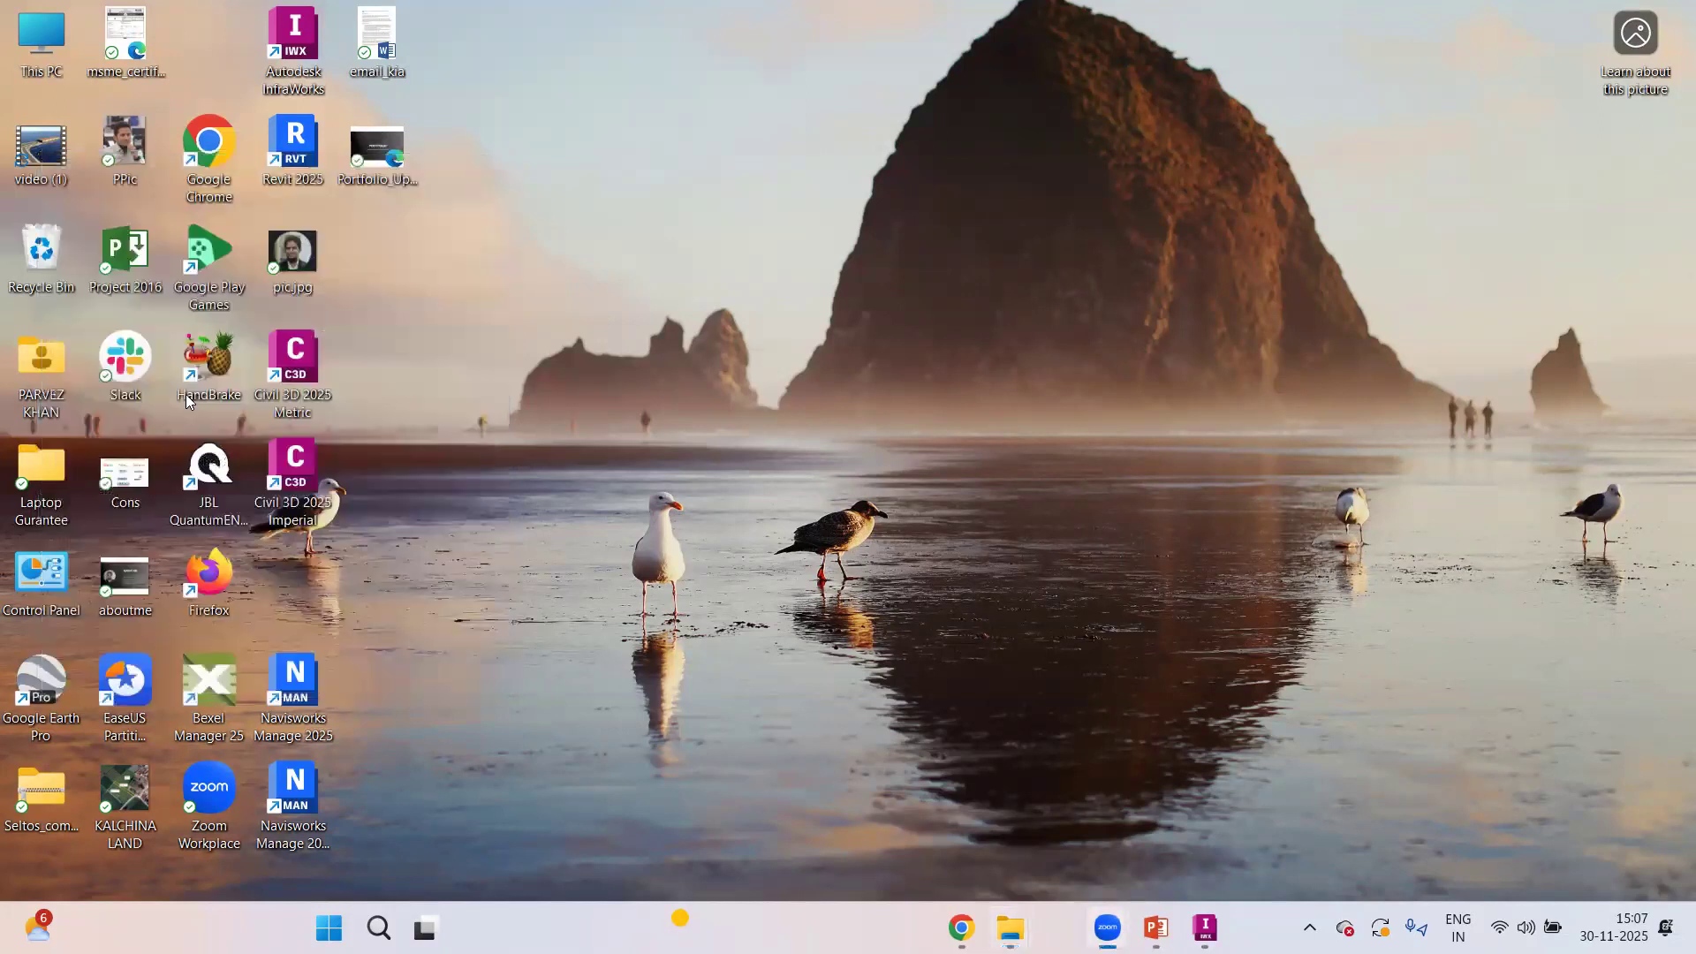
Step: Switch to the PowerPoint slide show and review the "Manage storyboard & export a video" slides
{"action": "key", "text": "ctrl"}
{"action": "left_click", "coordinate": [1206, 927]}
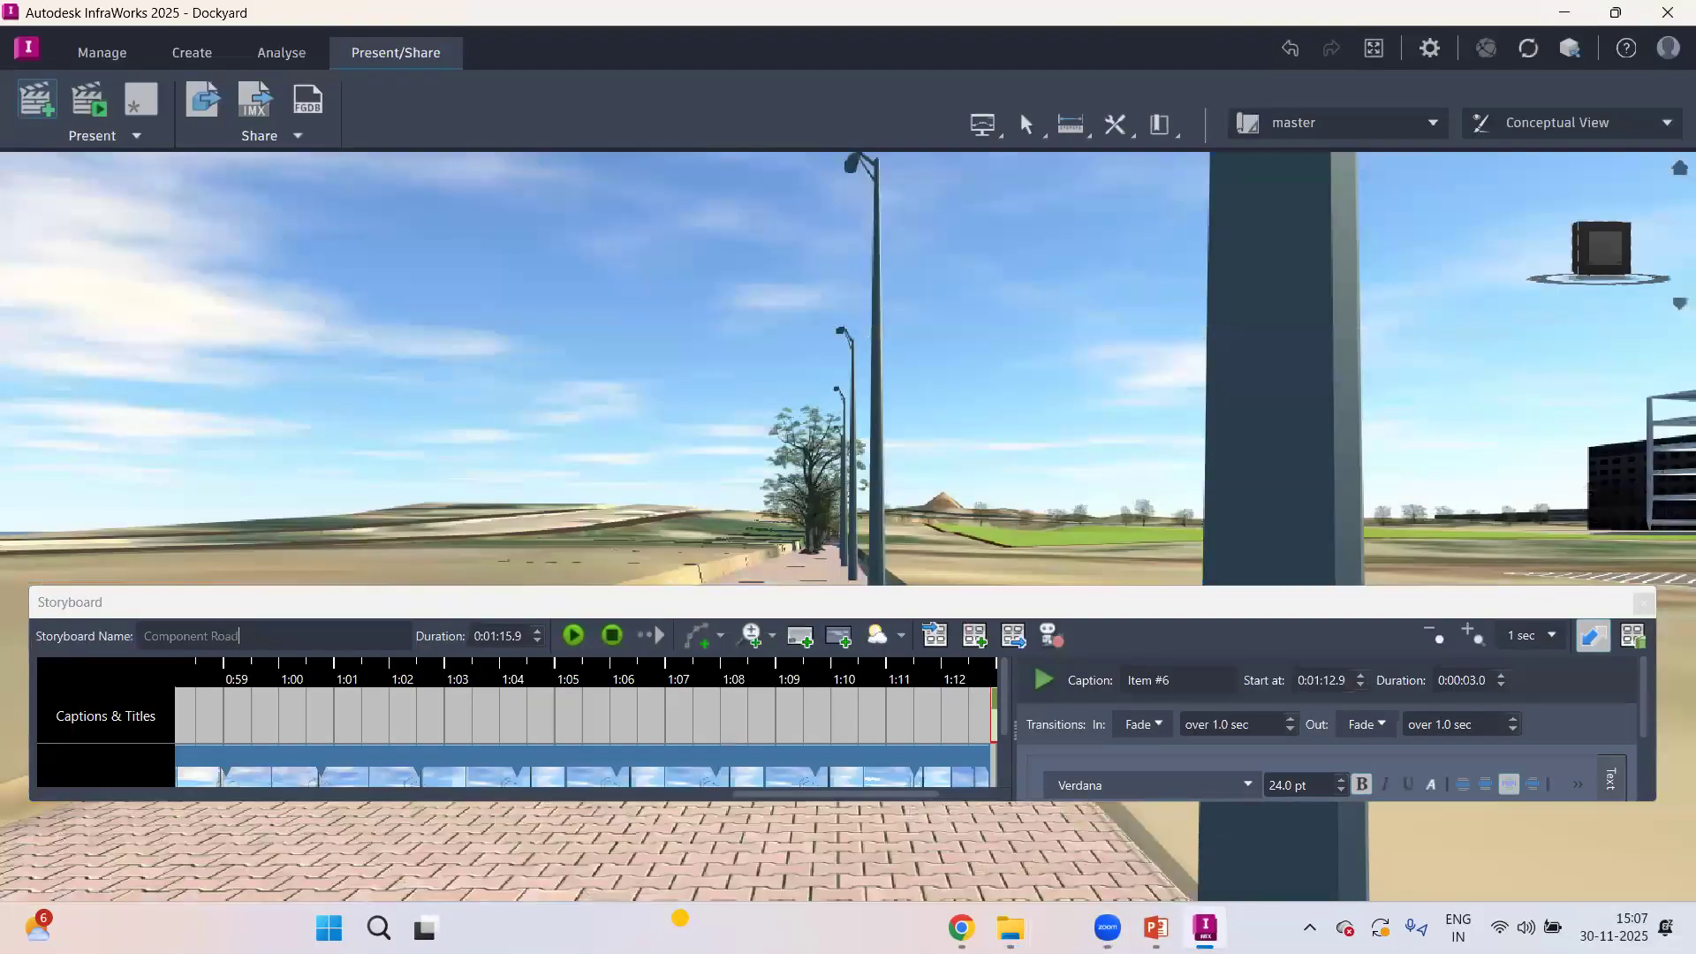
{"action": "left_click", "coordinate": [1148, 927]}
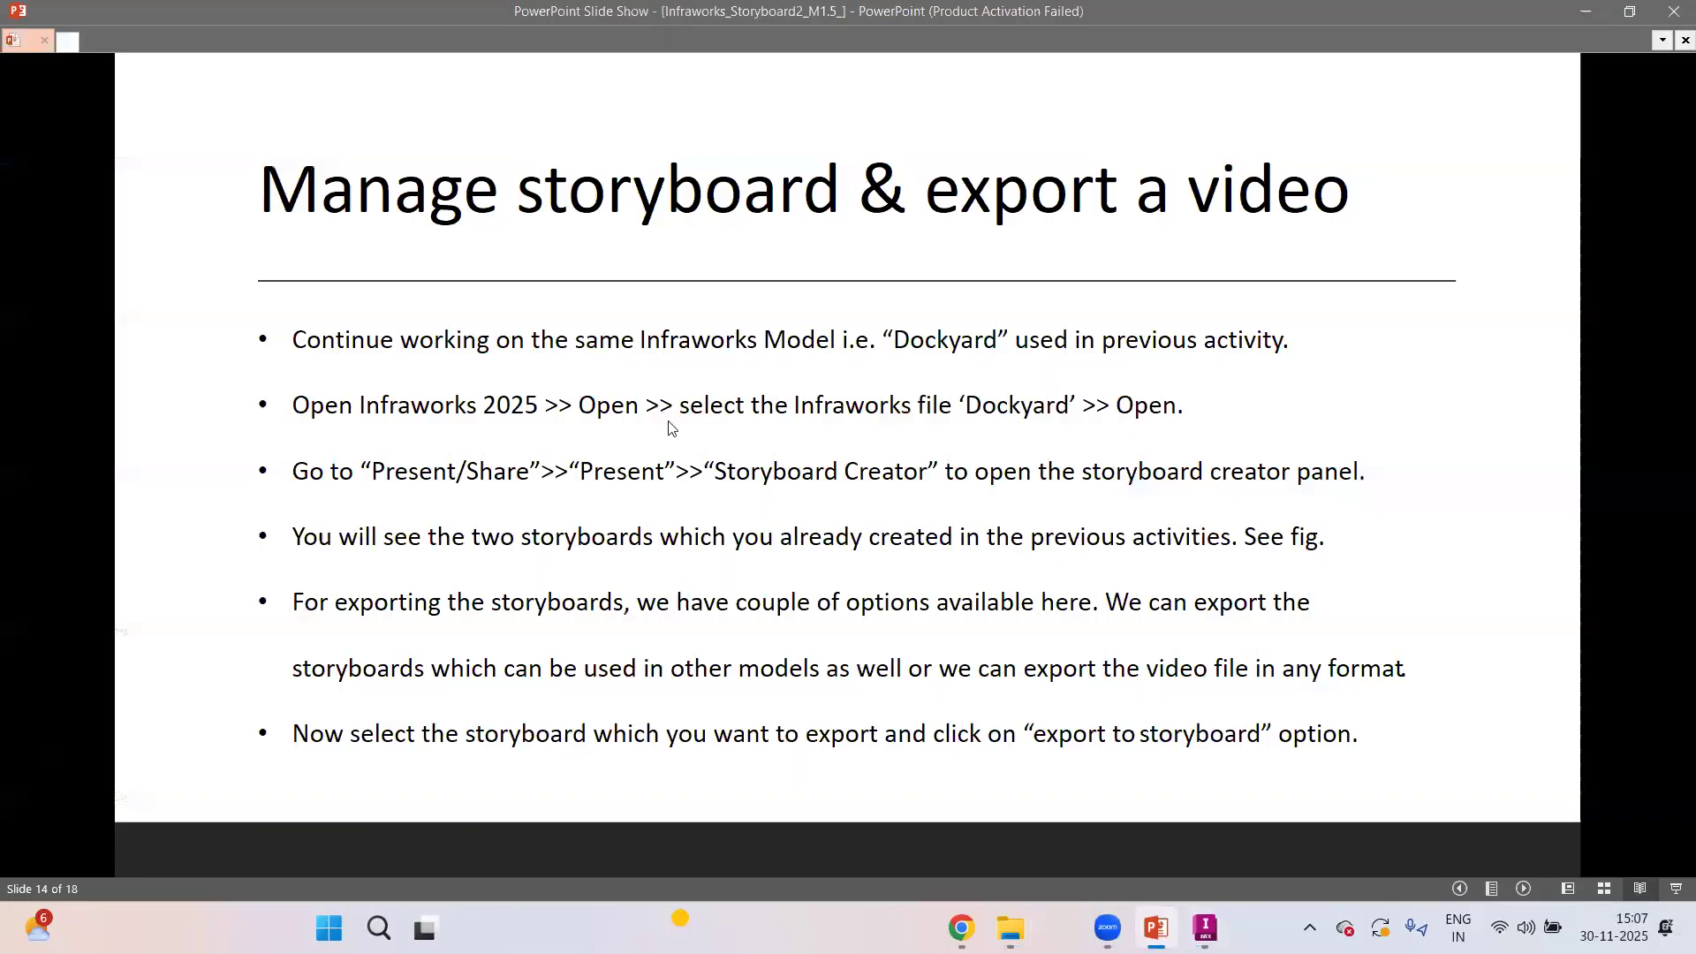
{"action": "left_click", "coordinate": [669, 427]}
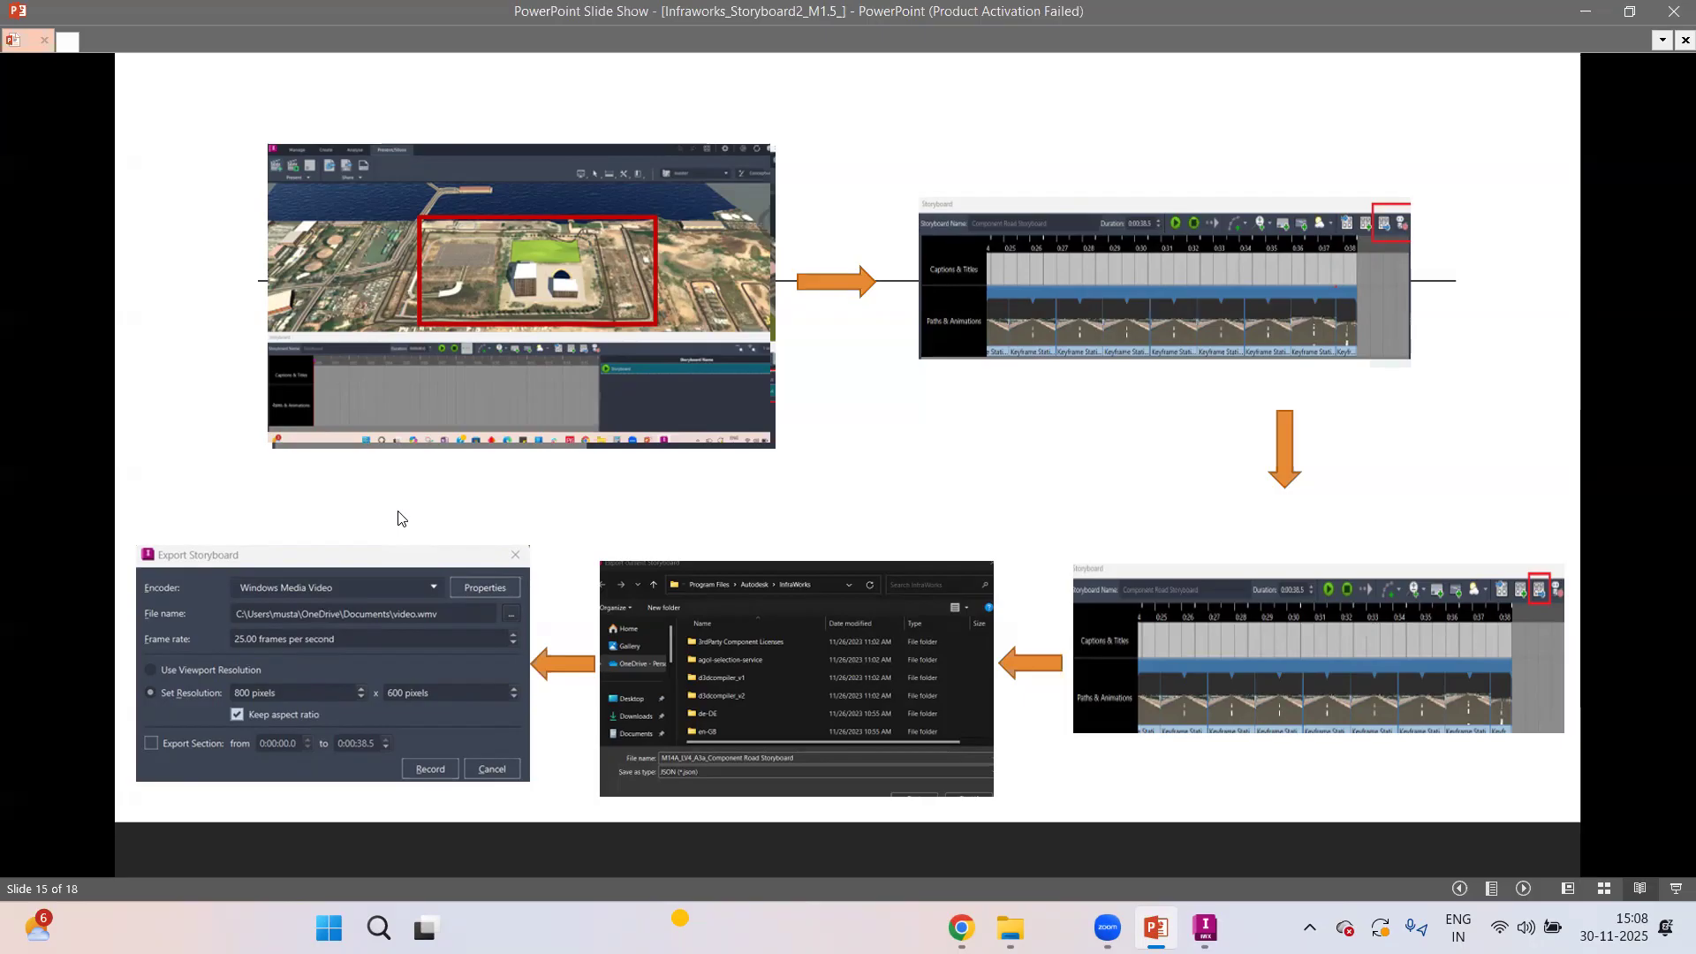
{"action": "key", "text": "Left"}
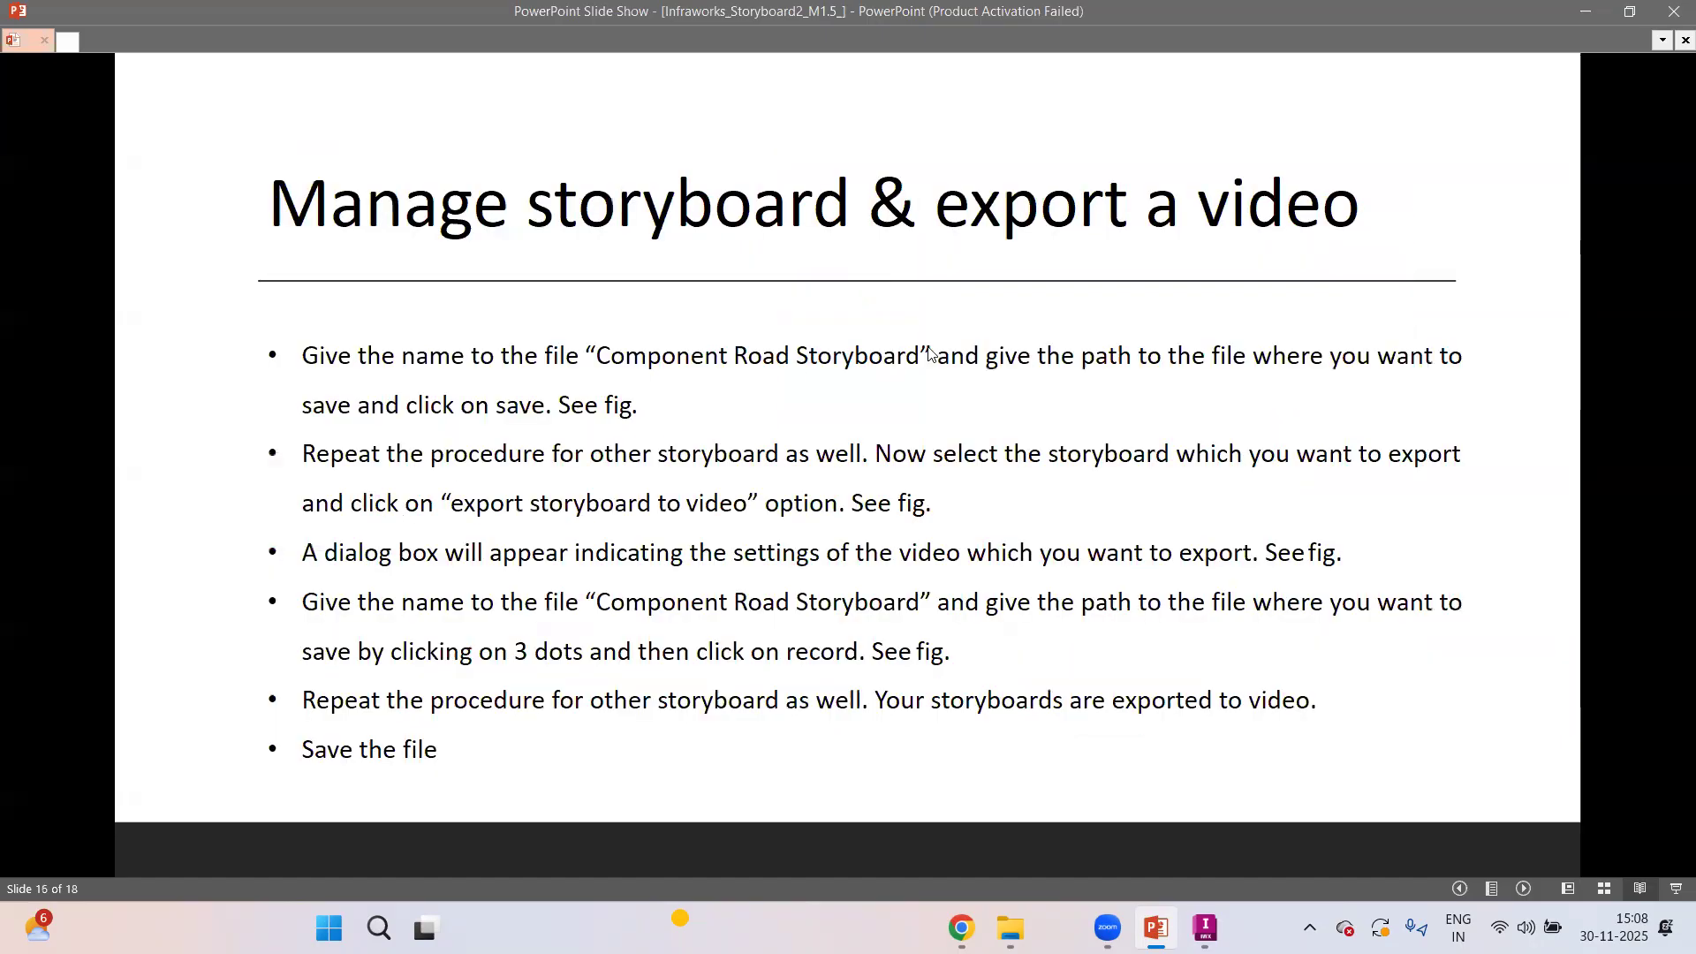